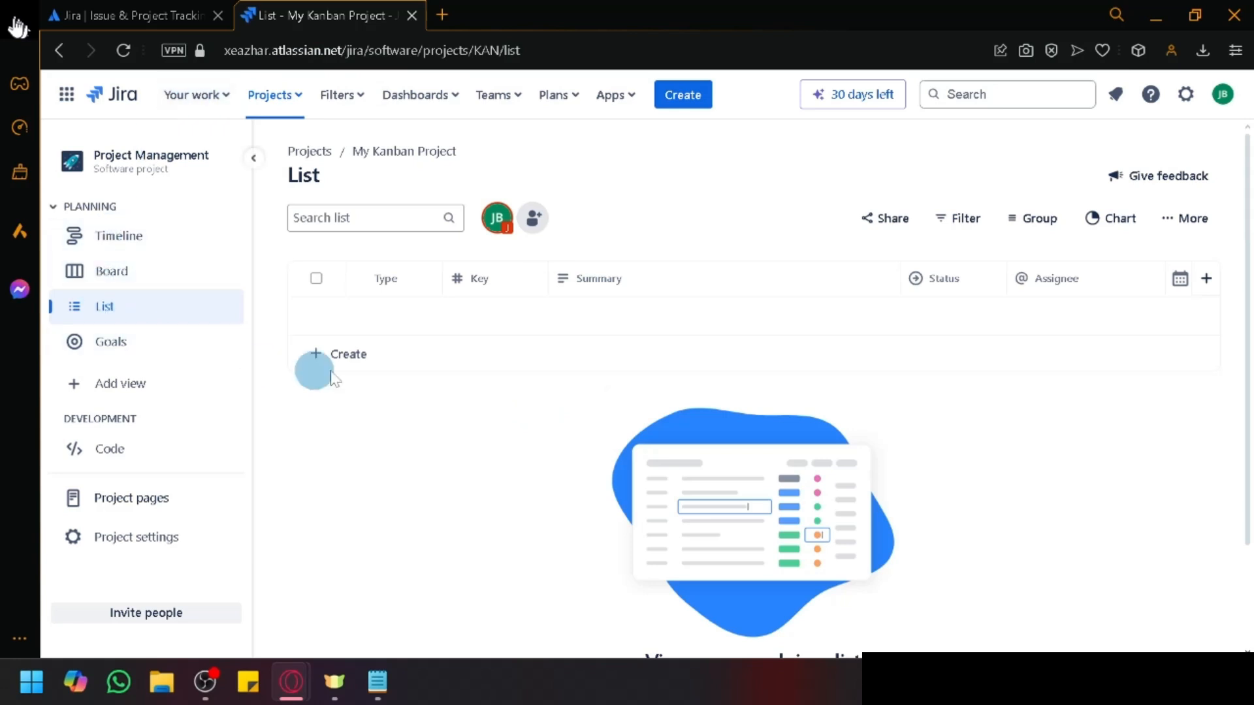
Step: Scroll around the current Jira page to look over its contents
scroll(979, 424, down, 2)
scroll(1032, 483, up, 2)
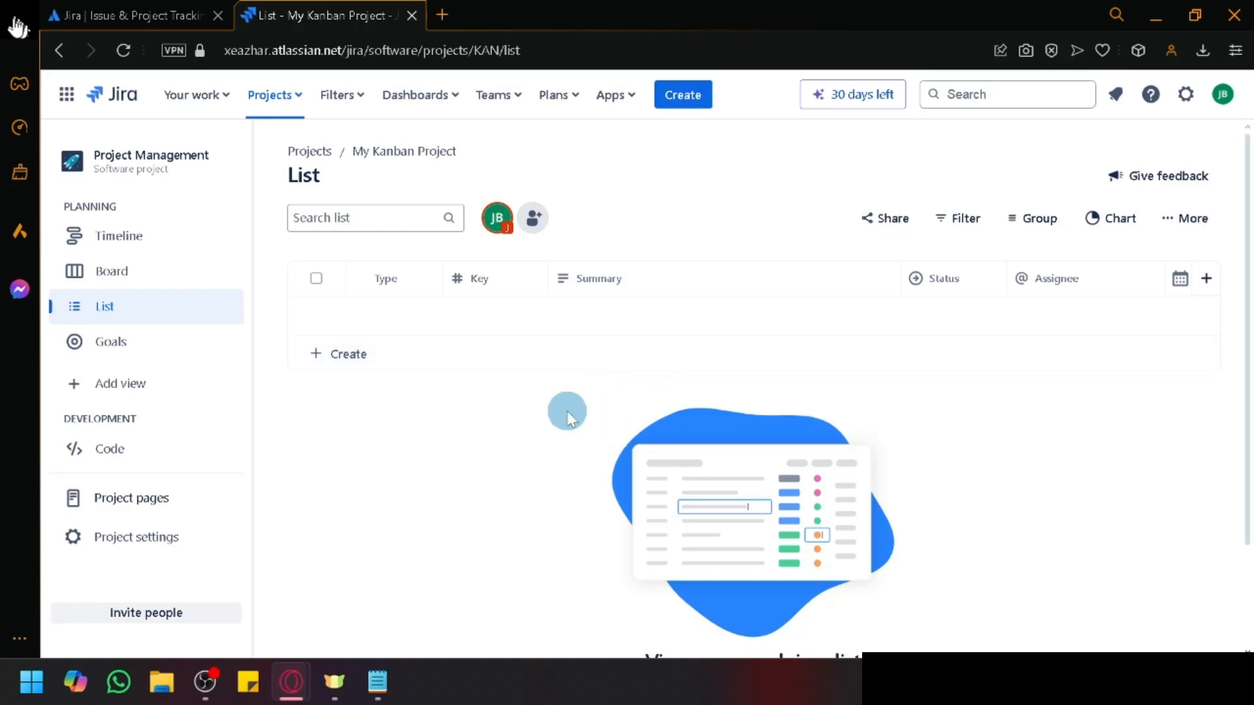
scroll(567, 417, down, 2)
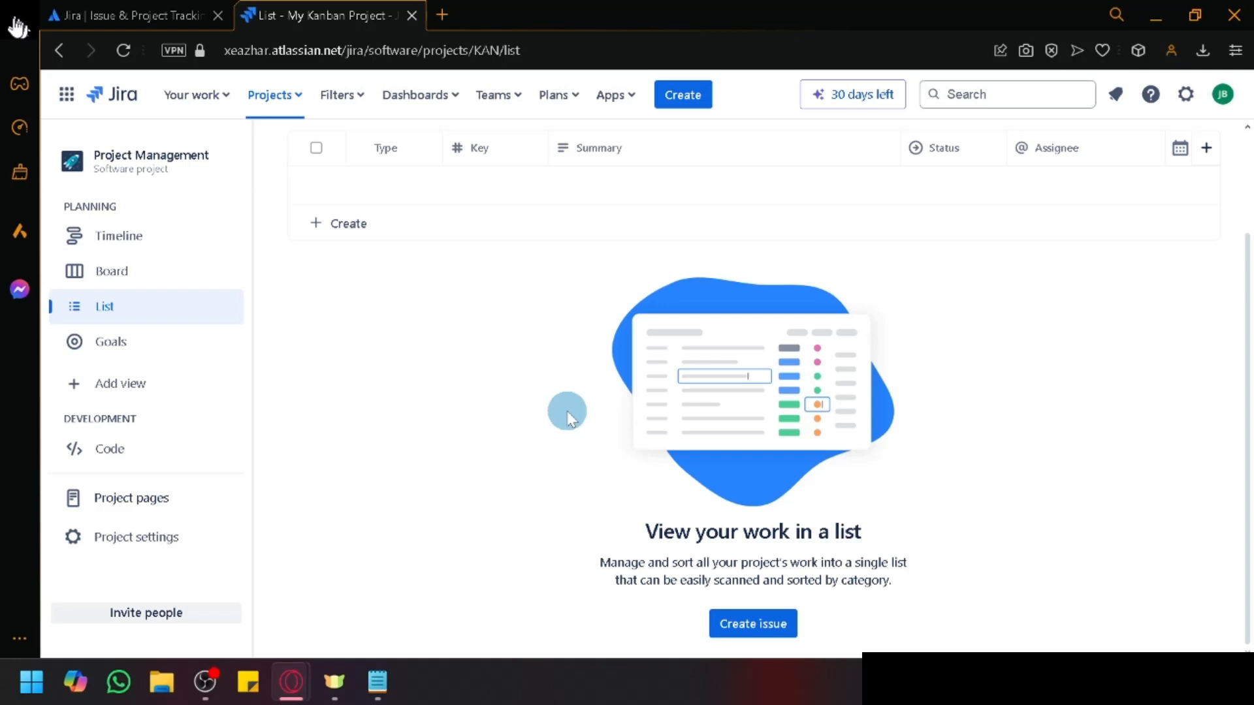
scroll(566, 418, up, 2)
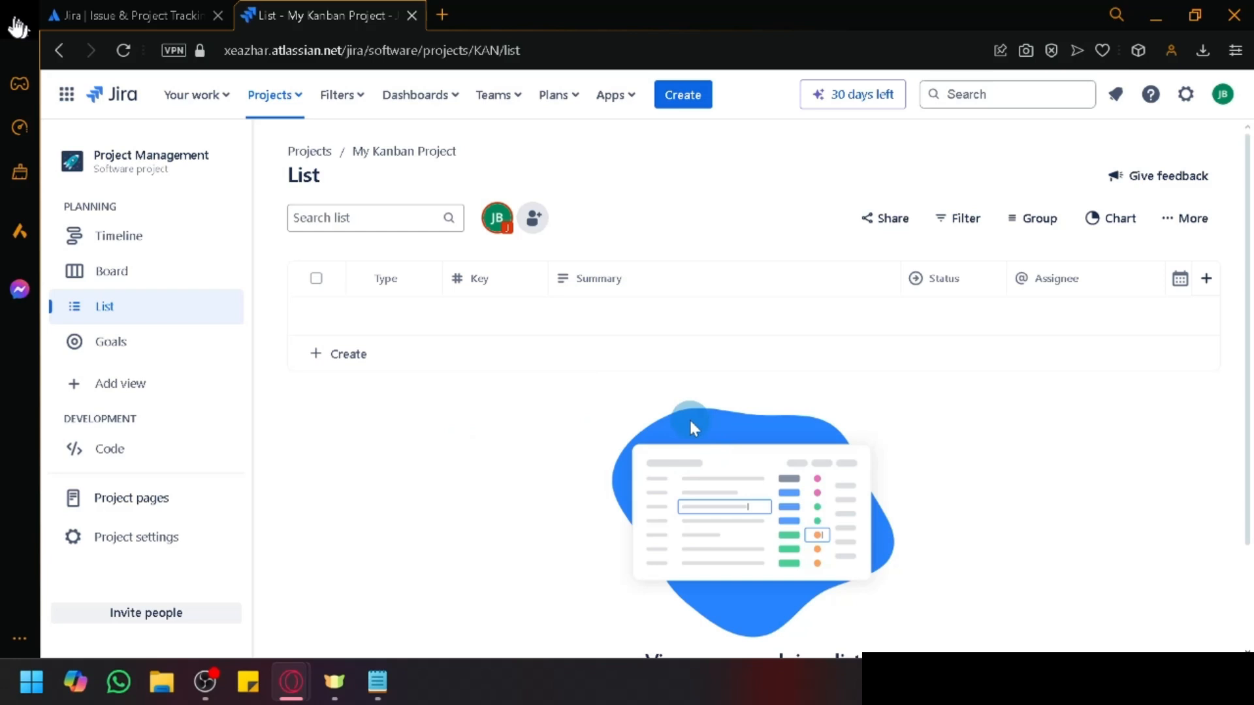
scroll(122, 241, up, 5)
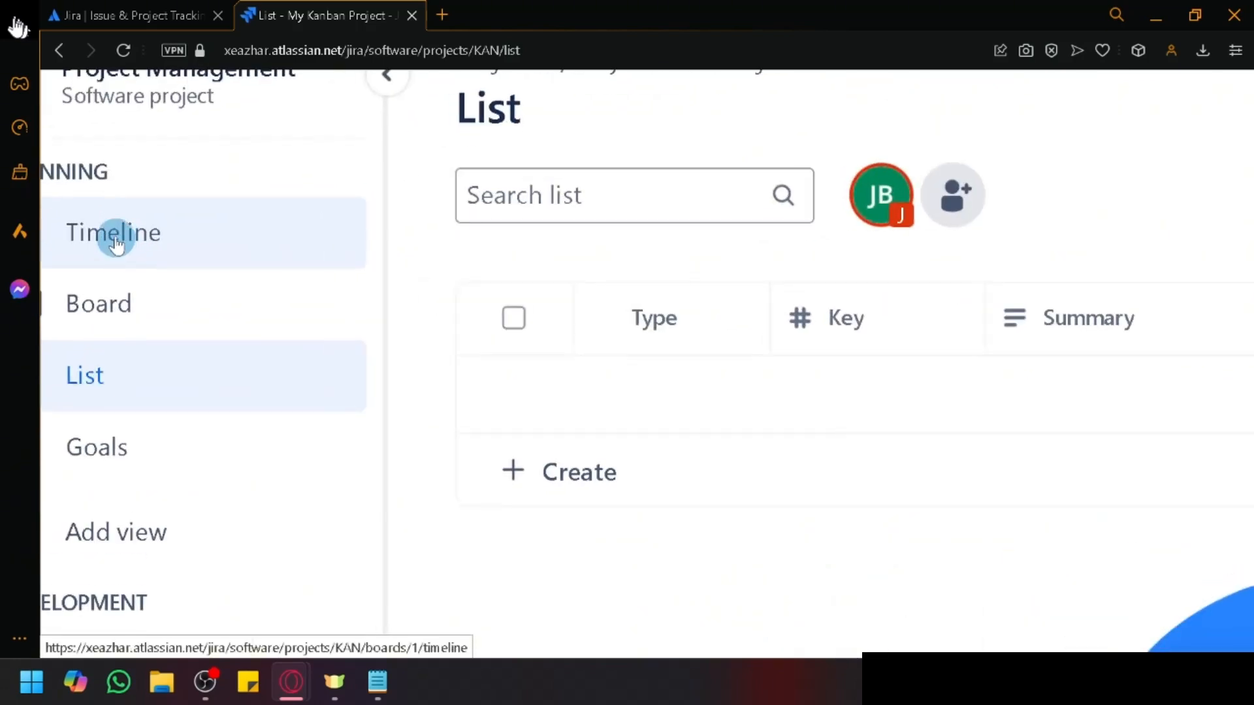
scroll(119, 238, left, 1)
scroll(119, 238, up, 1)
scroll(164, 496, down, 4)
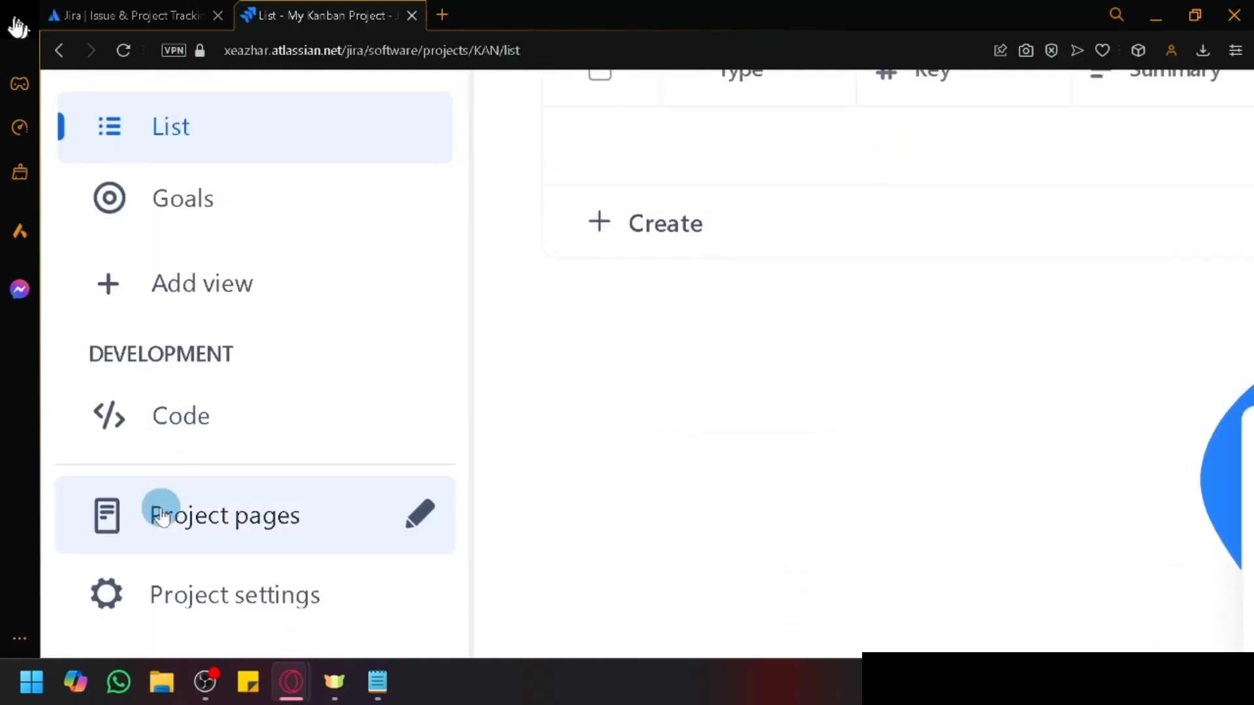
scroll(160, 505, up, 5)
scroll(367, 190, right, 4)
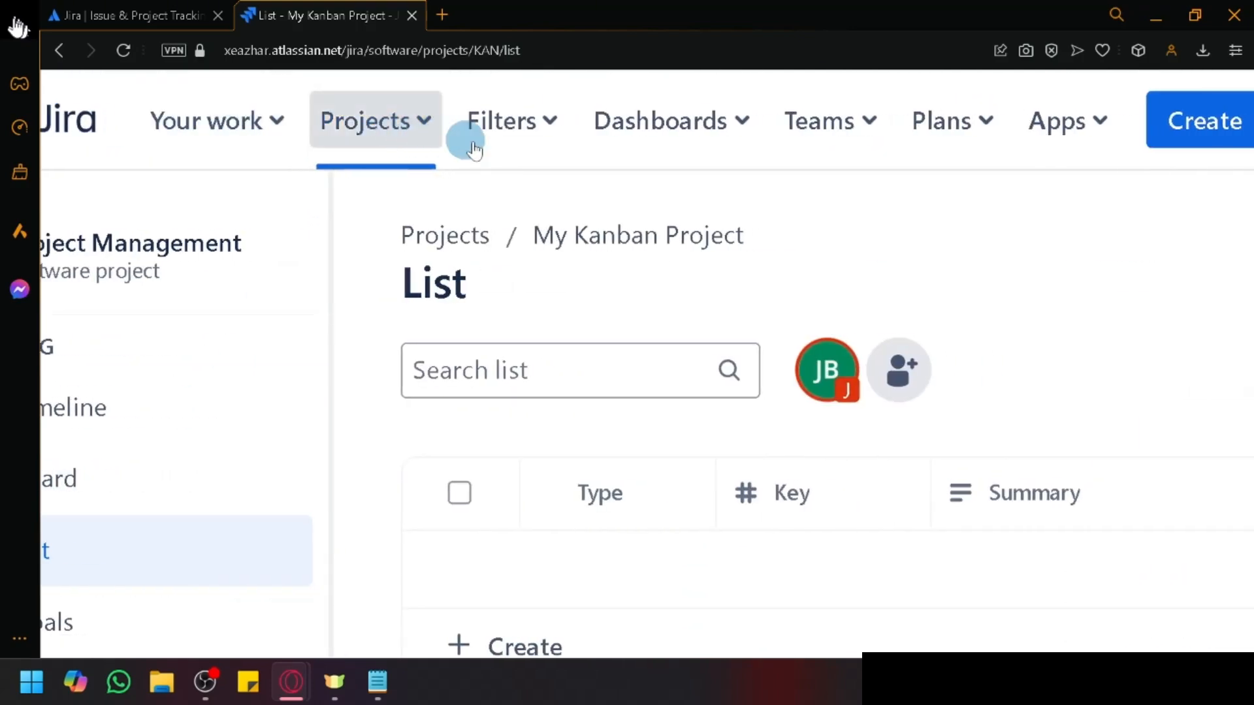
scroll(834, 191, right, 8)
scroll(934, 215, down, 5)
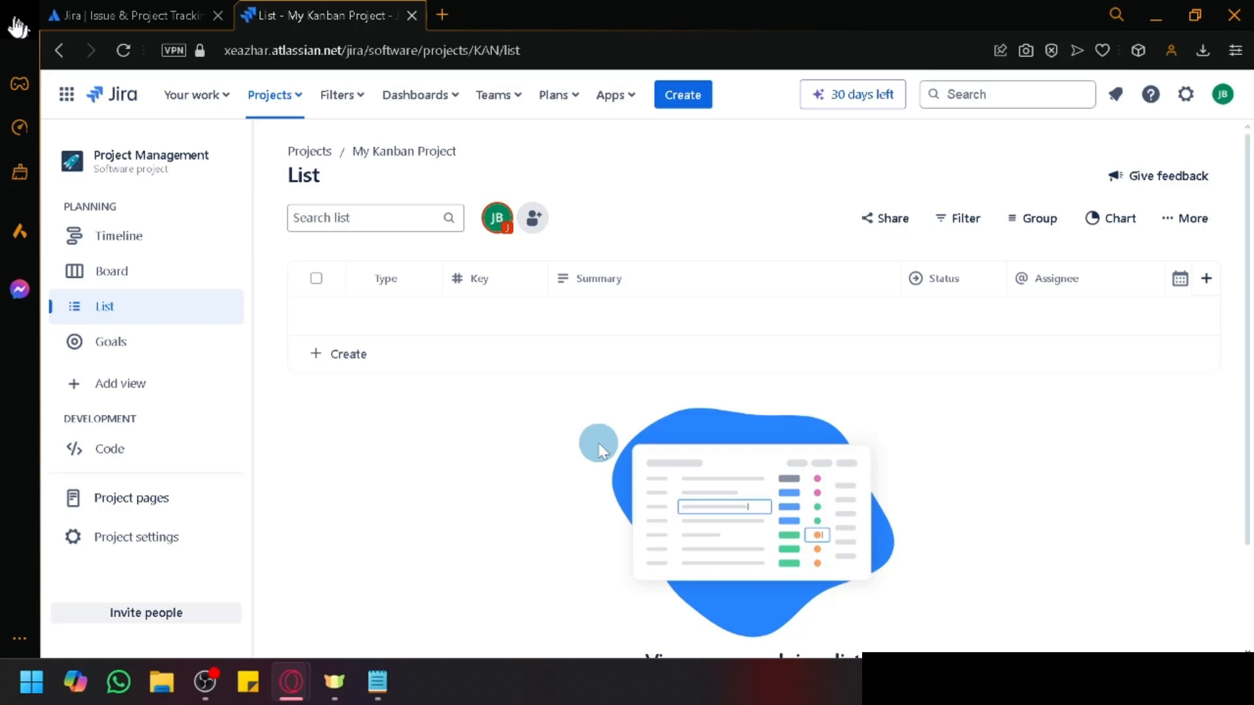
scroll(454, 421, down, 2)
scroll(455, 422, up, 2)
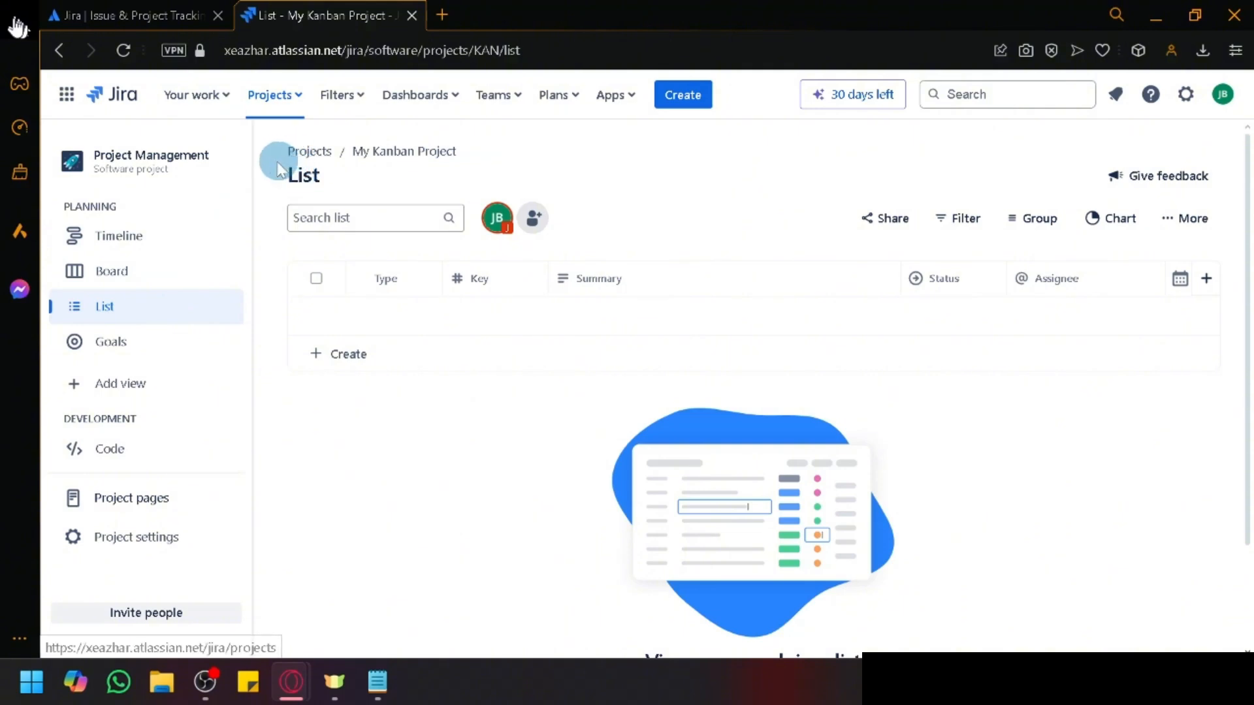
Step: Switch between the Atlassian welcome tab and the My Kanban Project list, opening and closing the projects list
click(142, 9)
scroll(504, 320, up, 3)
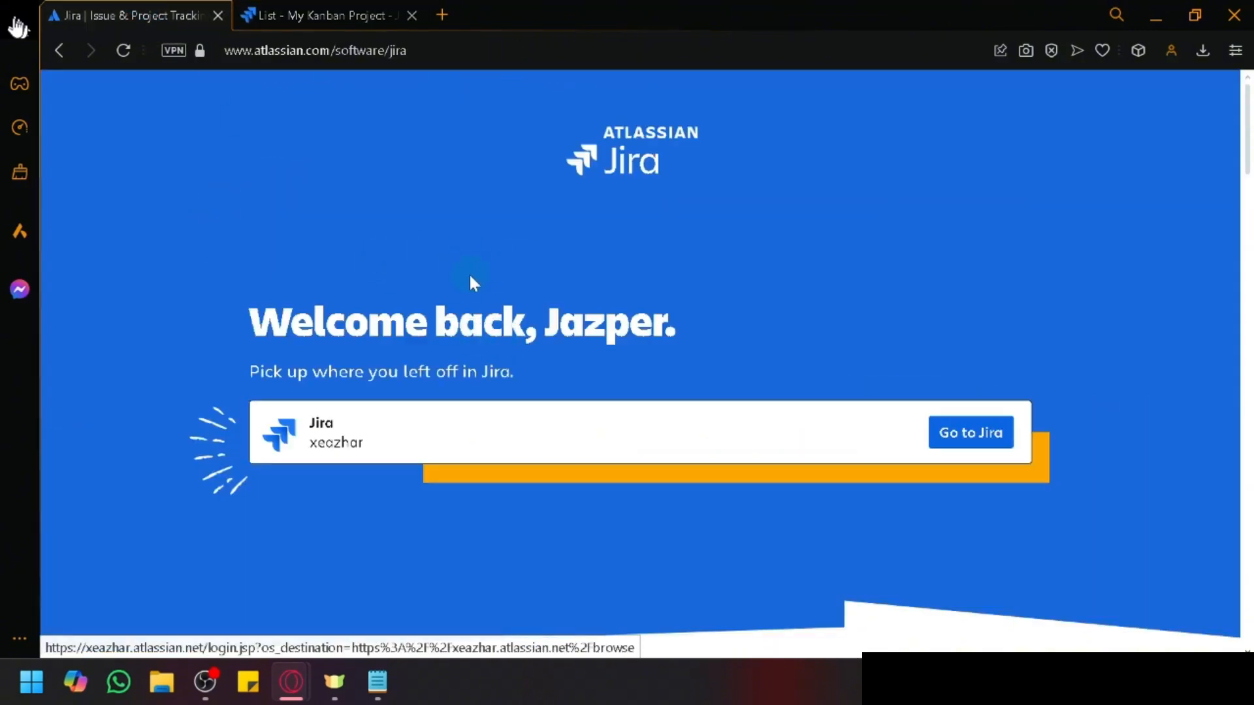
click(298, 13)
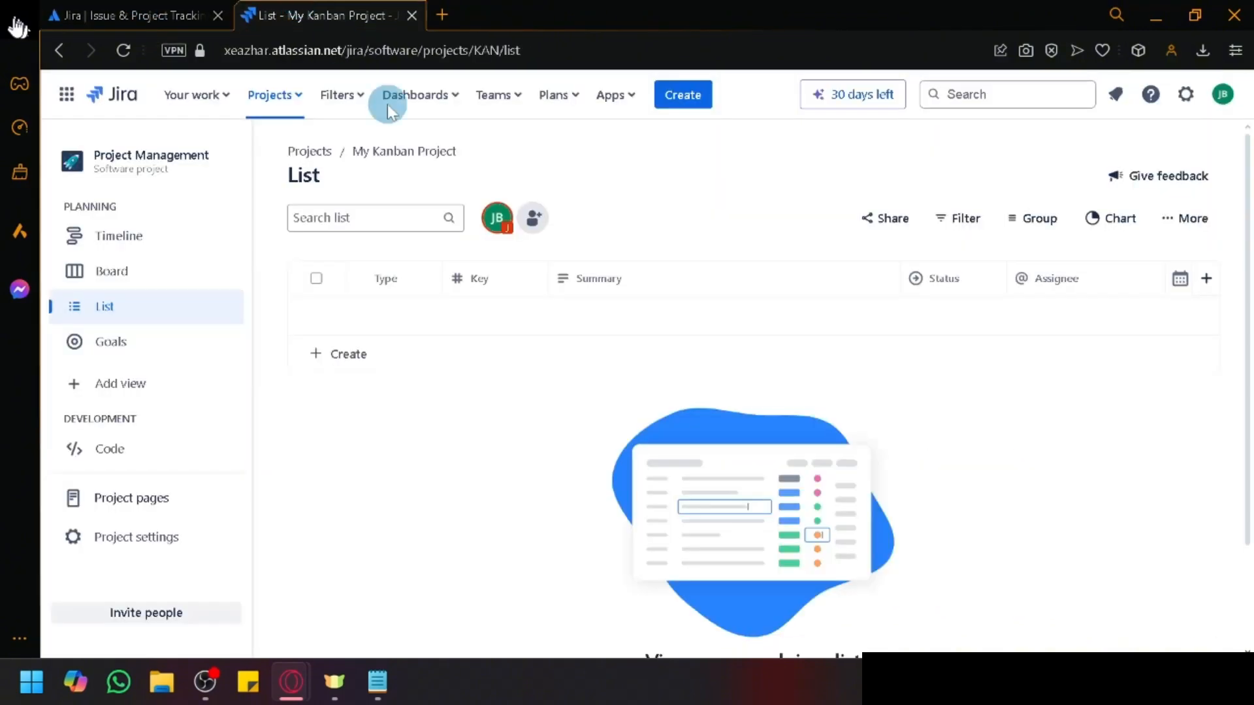
click(296, 96)
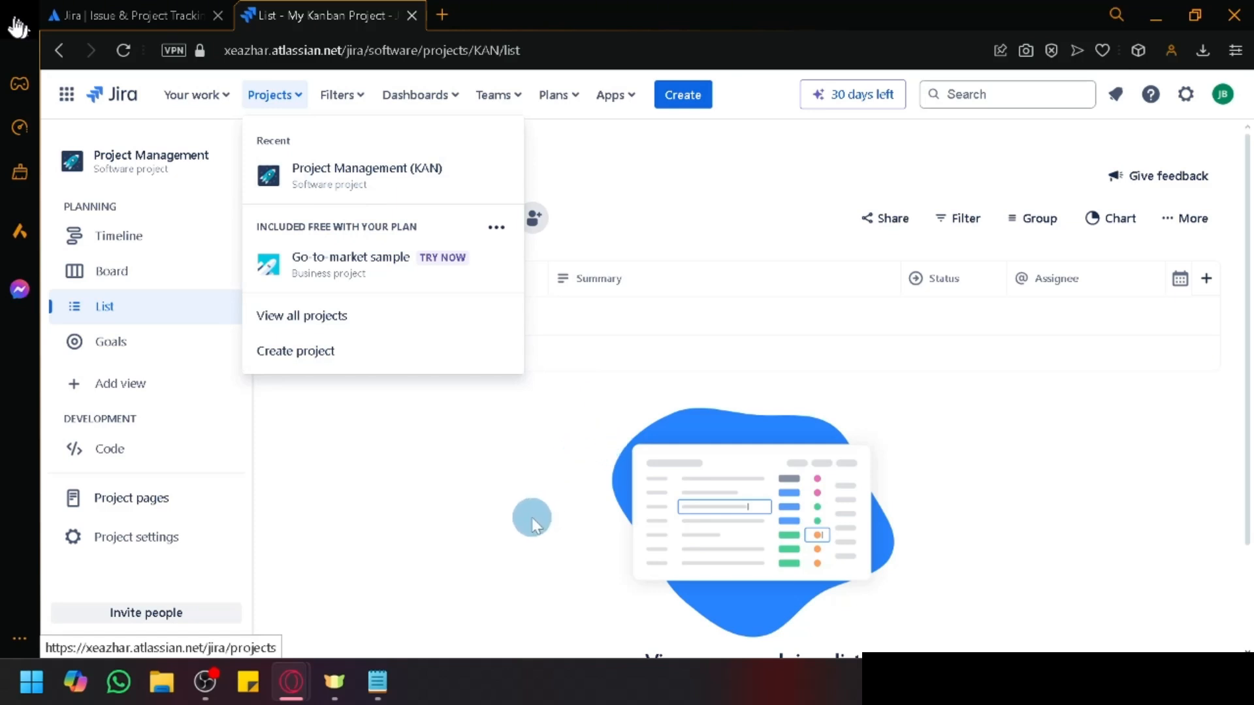
click(85, 14)
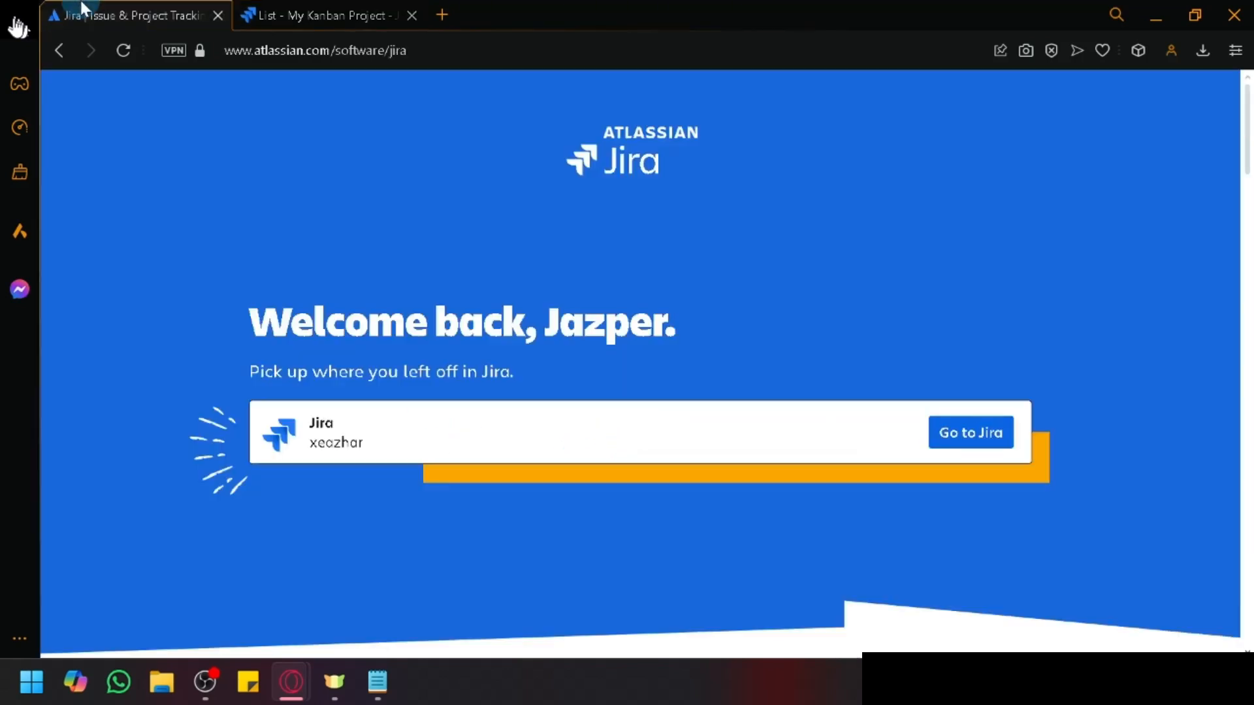
scroll(339, 363, down, 3)
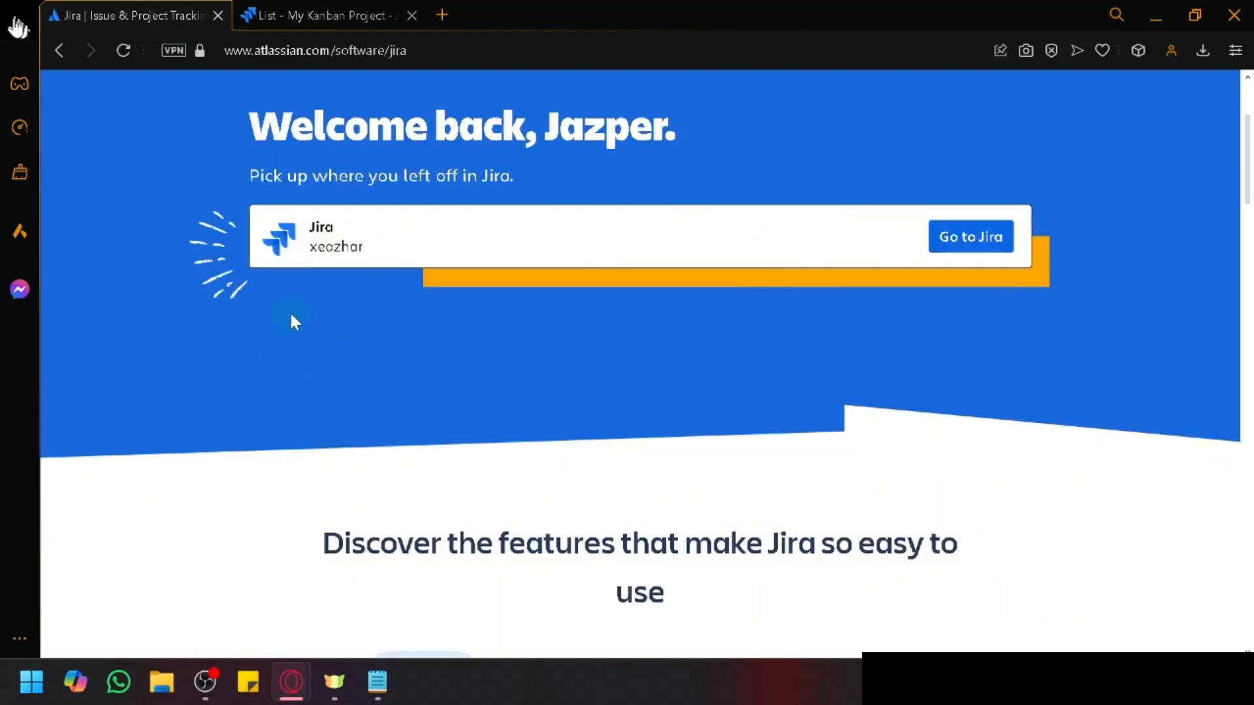
scroll(400, 414, up, 3)
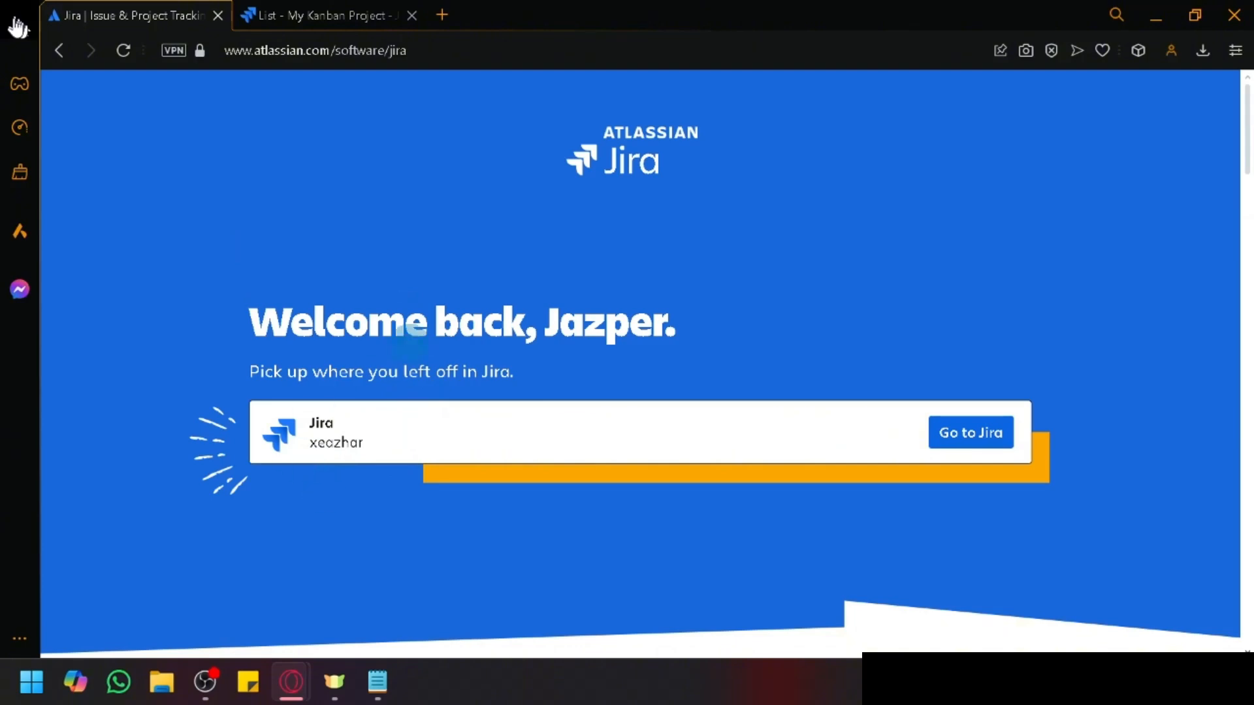
click(356, 8)
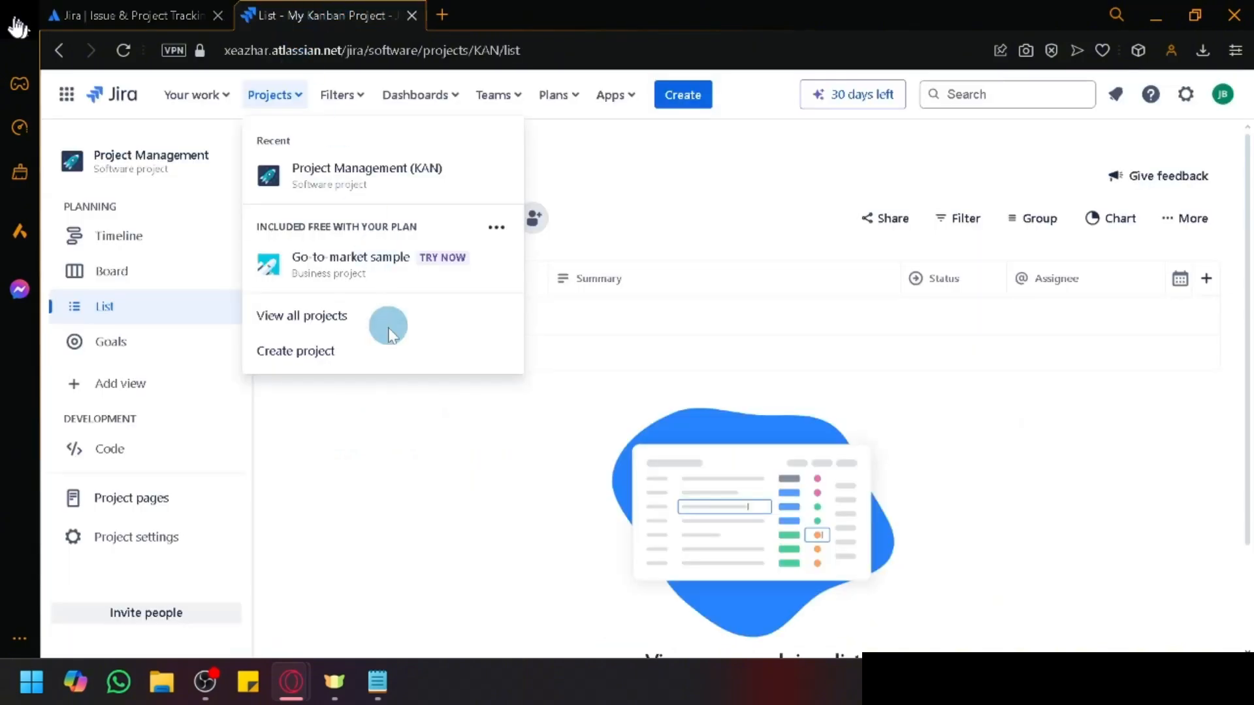
click(421, 496)
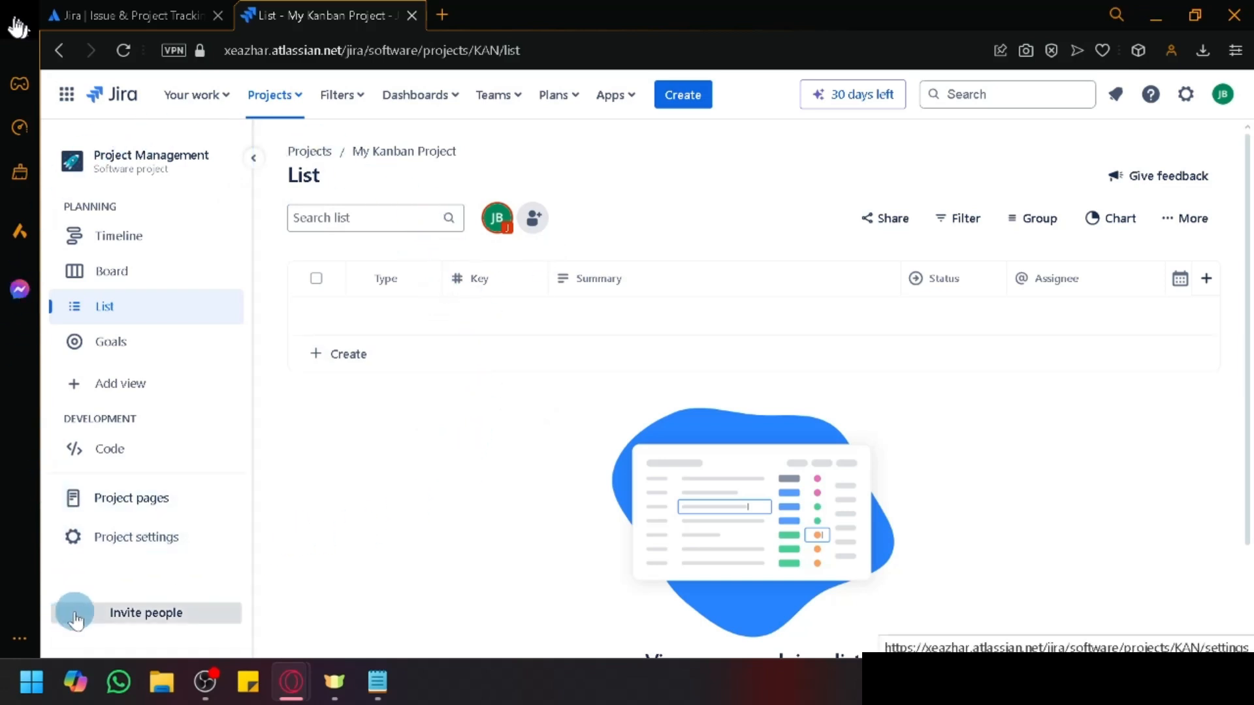
Step: Open Add people, enter the teammate's email address and choose Add teammate to Jira
scroll(76, 619, up, 5)
scroll(76, 621, up, 1)
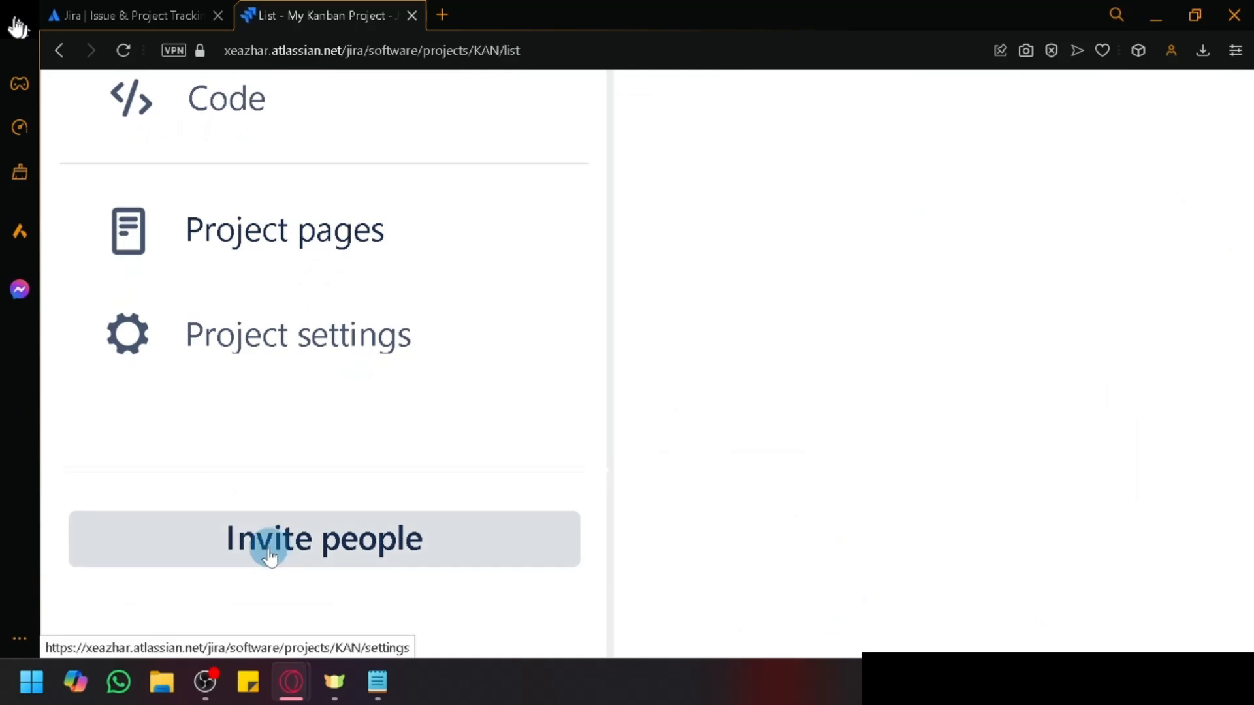
scroll(228, 478, down, 4)
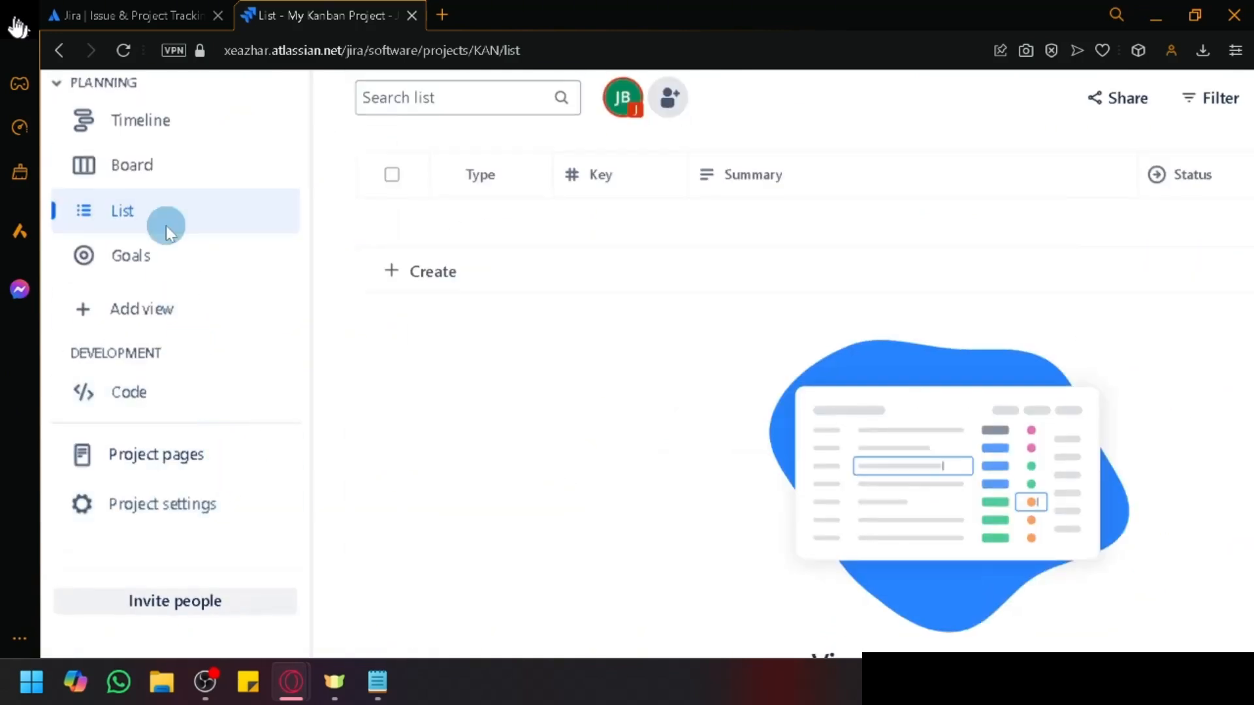
scroll(147, 180, up, 5)
scroll(163, 548, left, 3)
scroll(159, 533, down, 2)
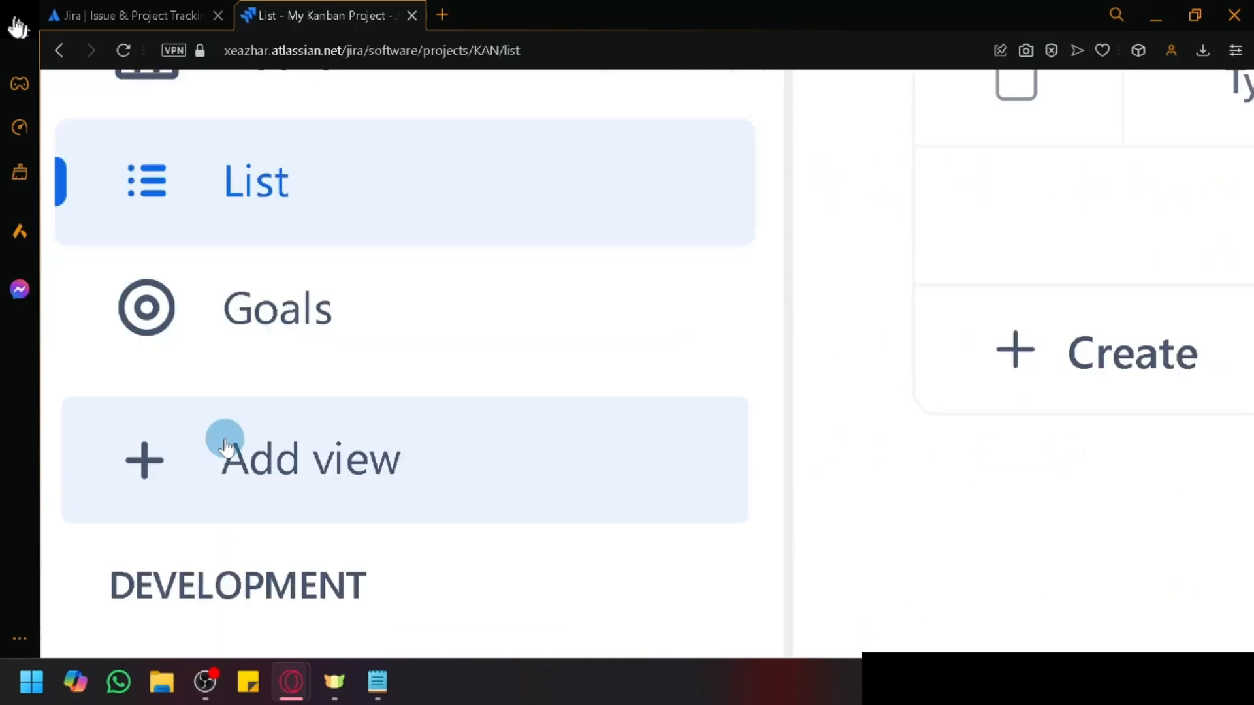
scroll(229, 555, down, 4)
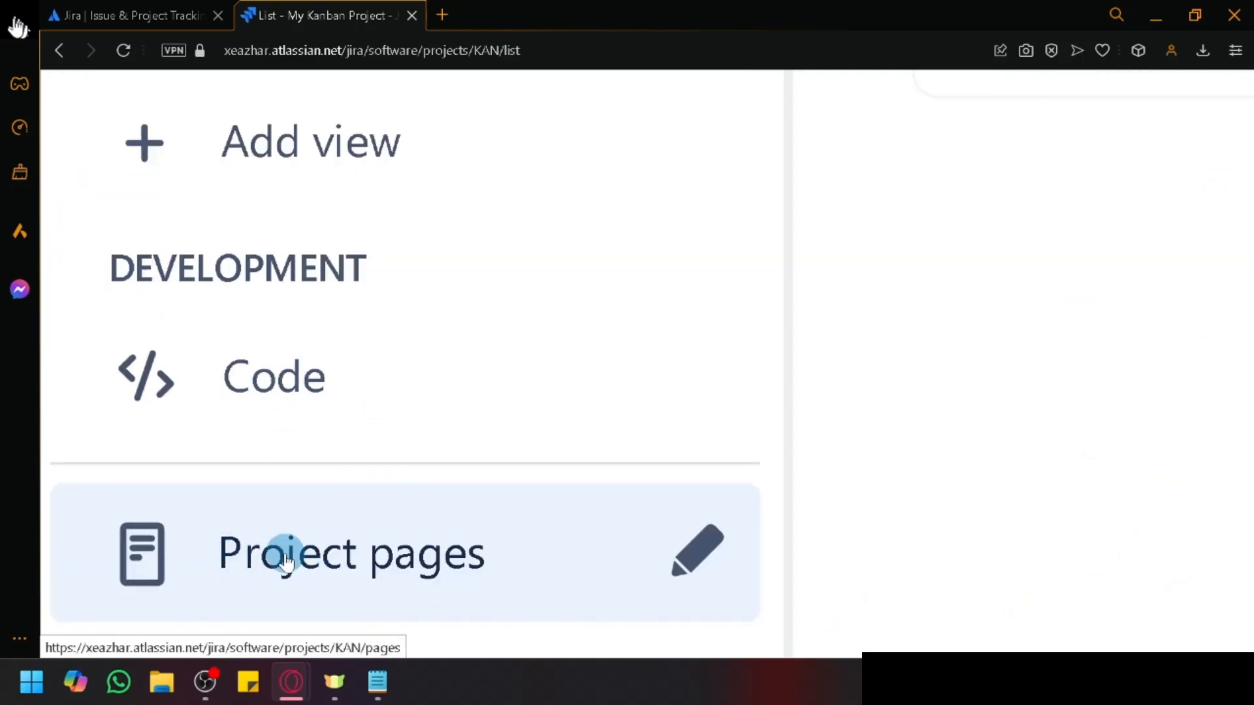
scroll(280, 551, down, 5)
scroll(585, 473, down, 5)
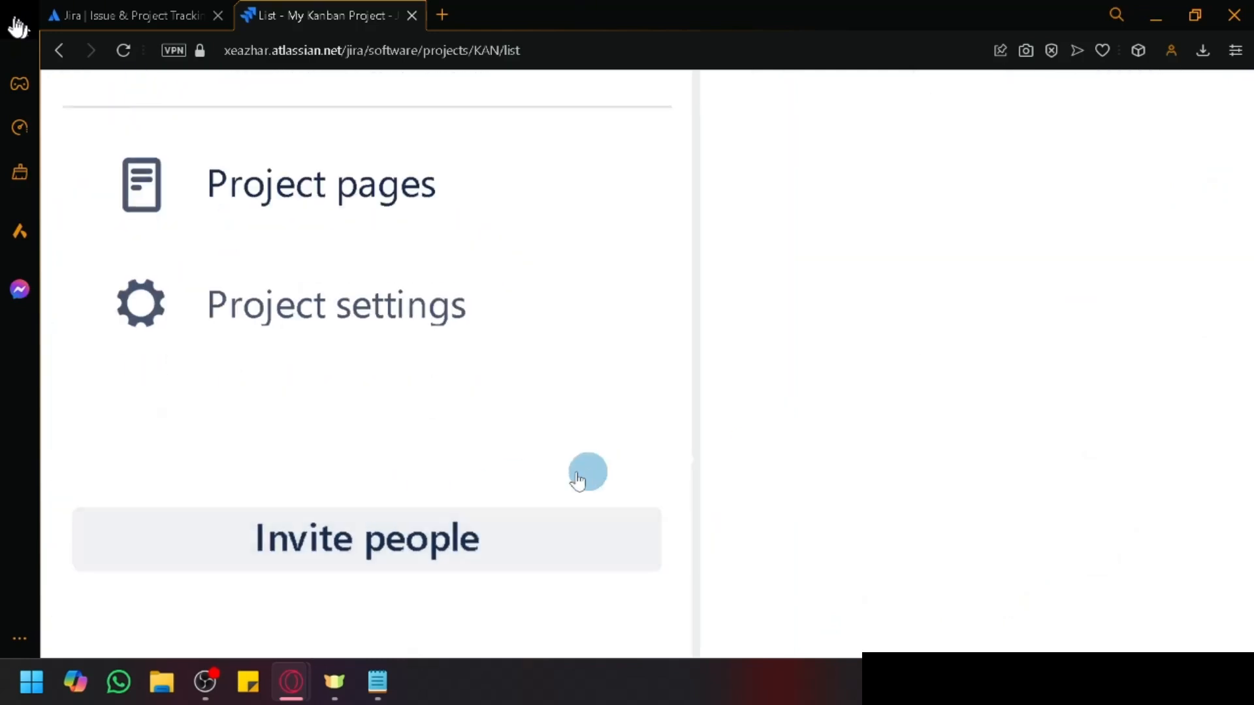
scroll(860, 399, down, 3)
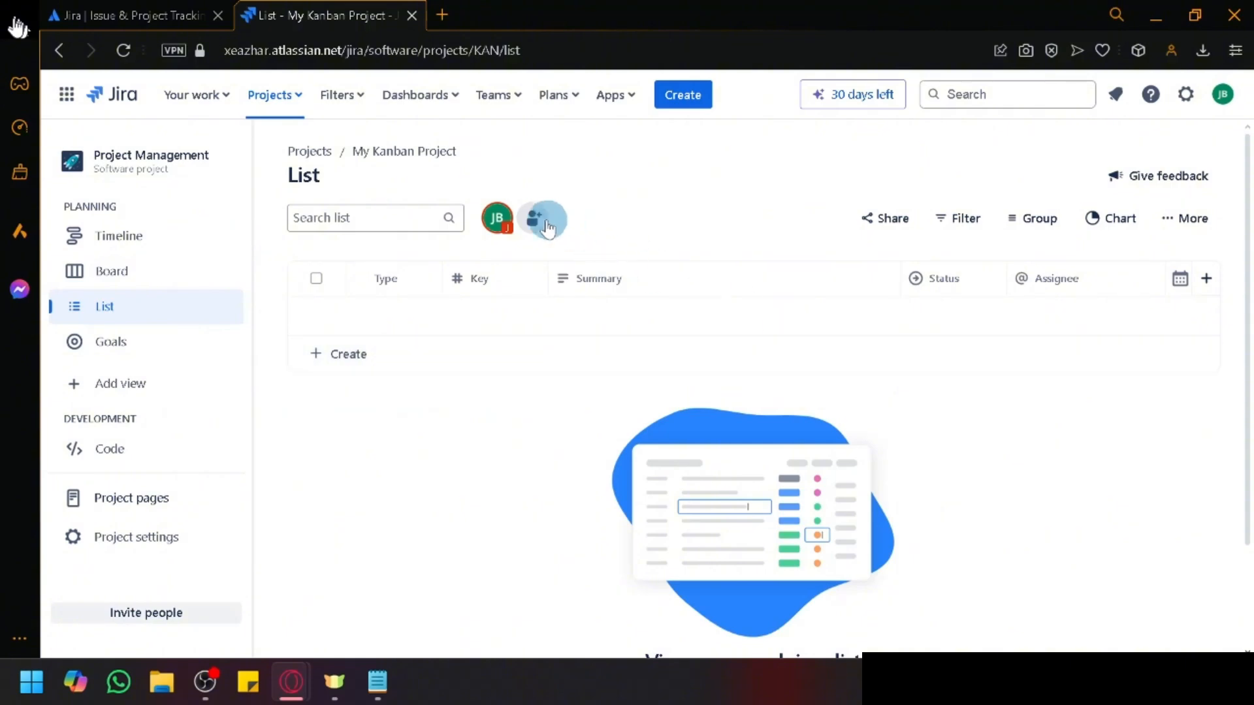
scroll(530, 228, up, 5)
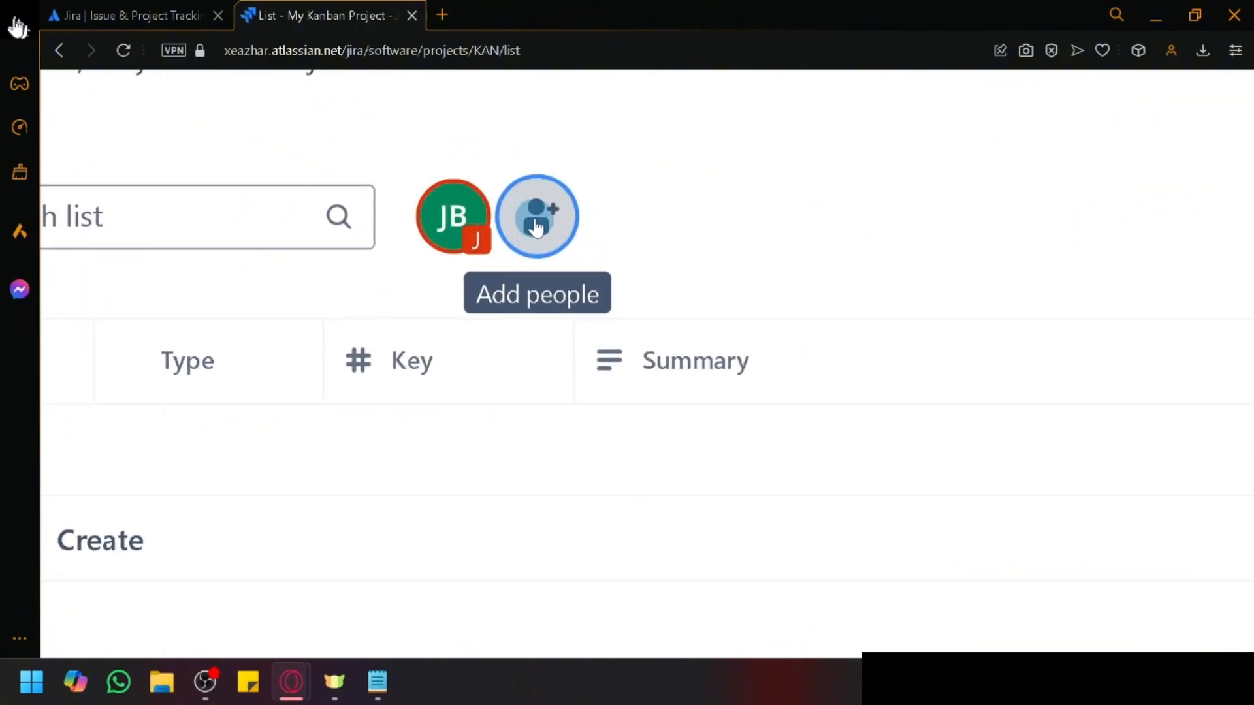
scroll(535, 228, down, 5)
click(534, 222)
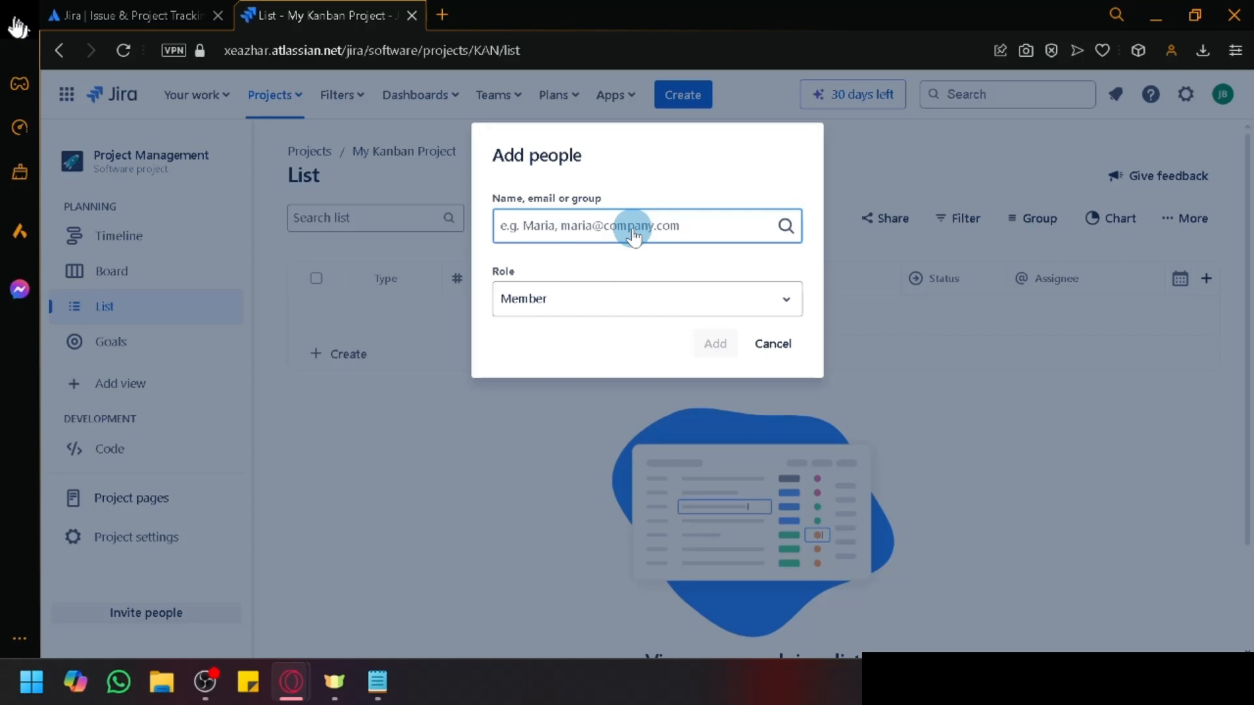
text(video)
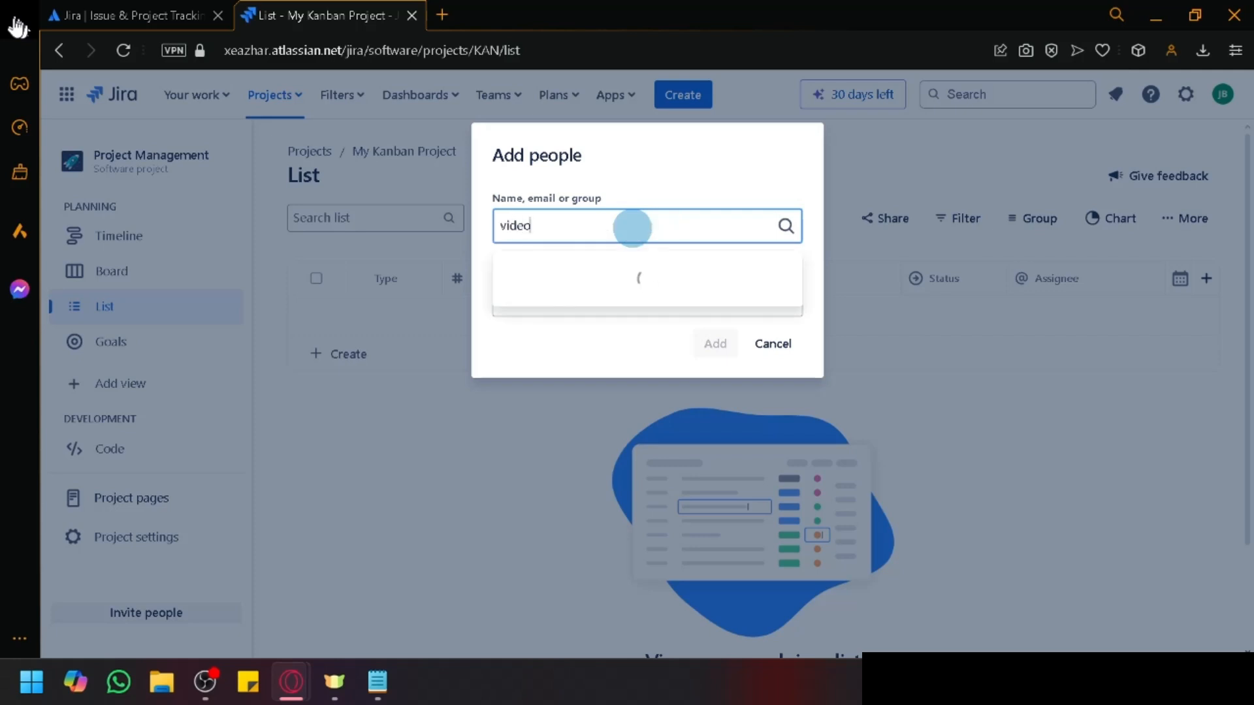
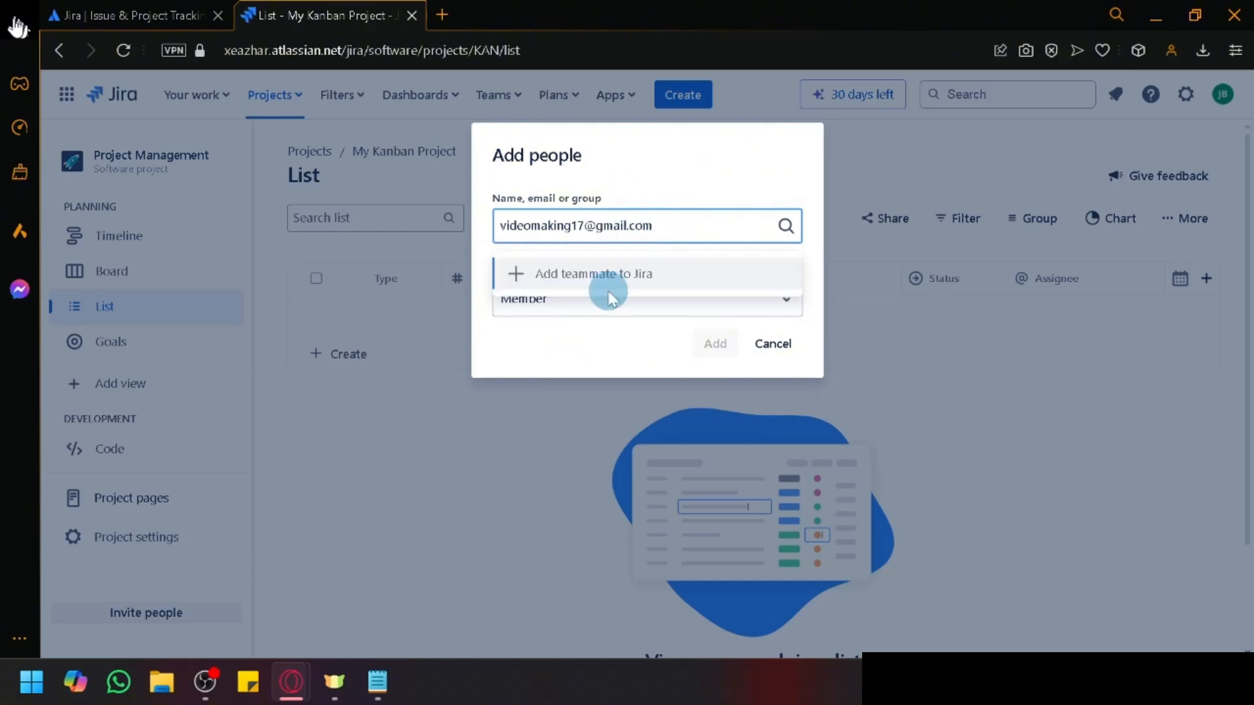
click(619, 275)
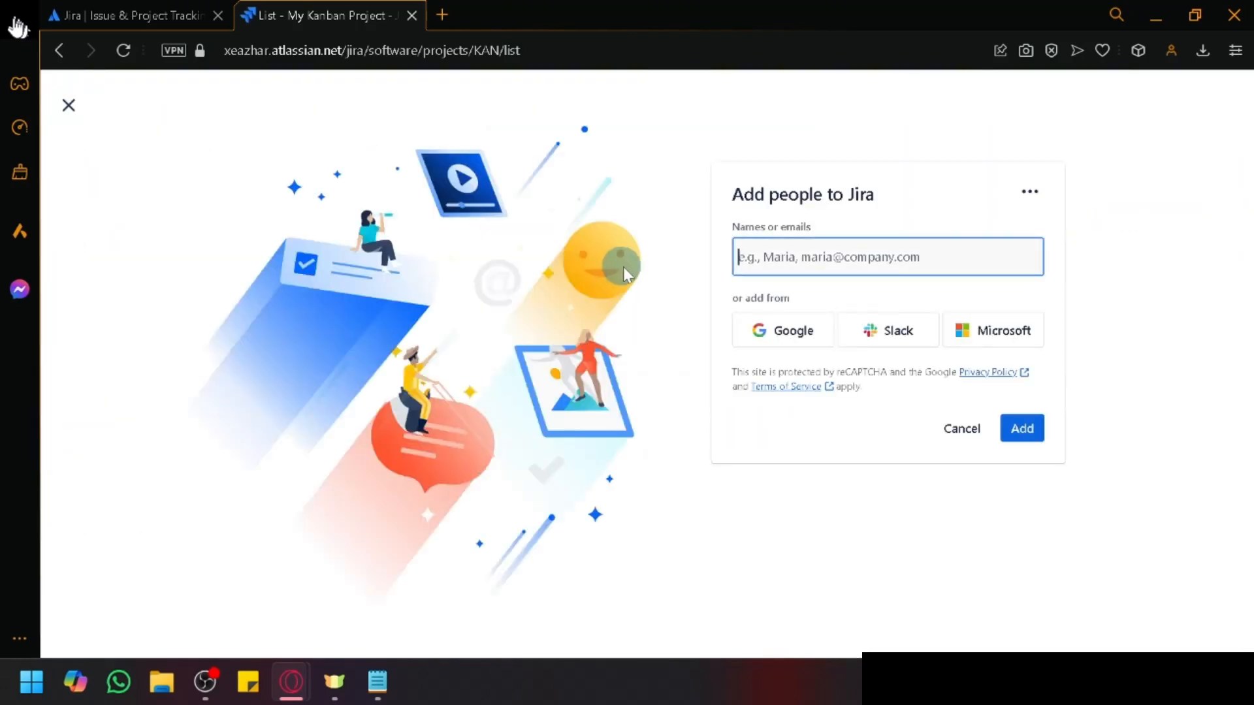
Step: Invite the teammate's corrected Gmail address with 'Site users to invite other people' kept on, then dismiss the confirmation
click(819, 269)
click(809, 262)
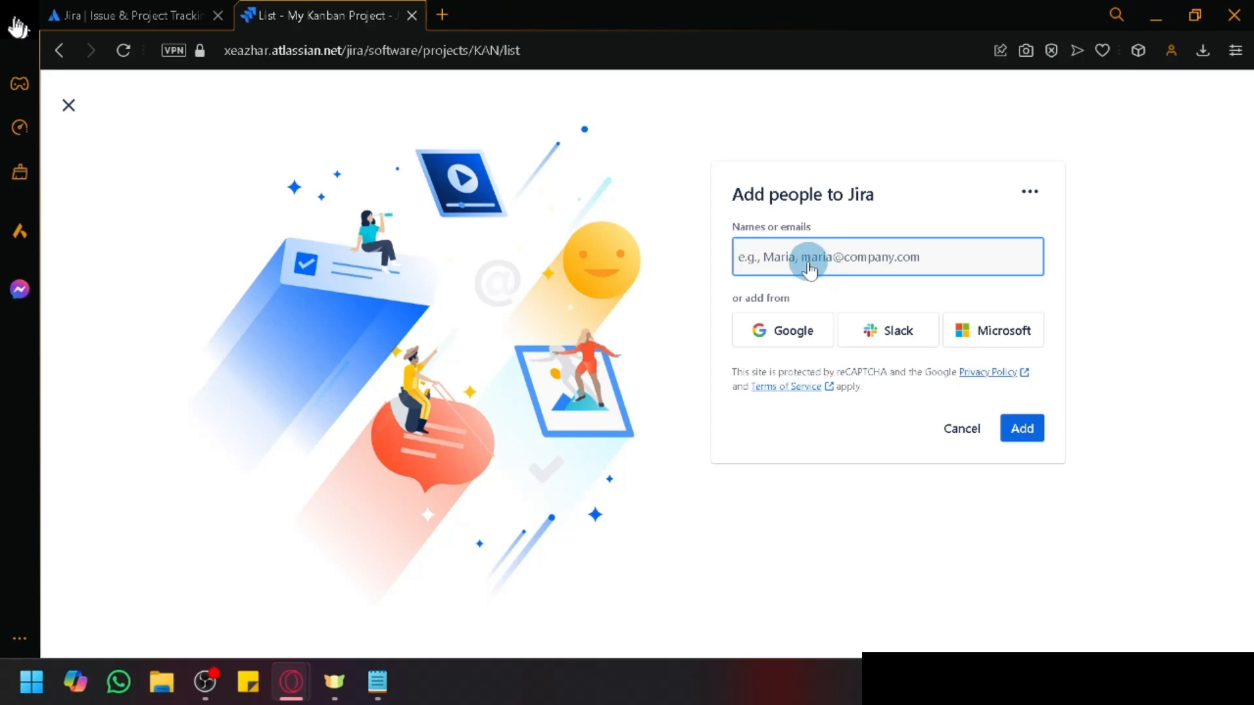
text(video)
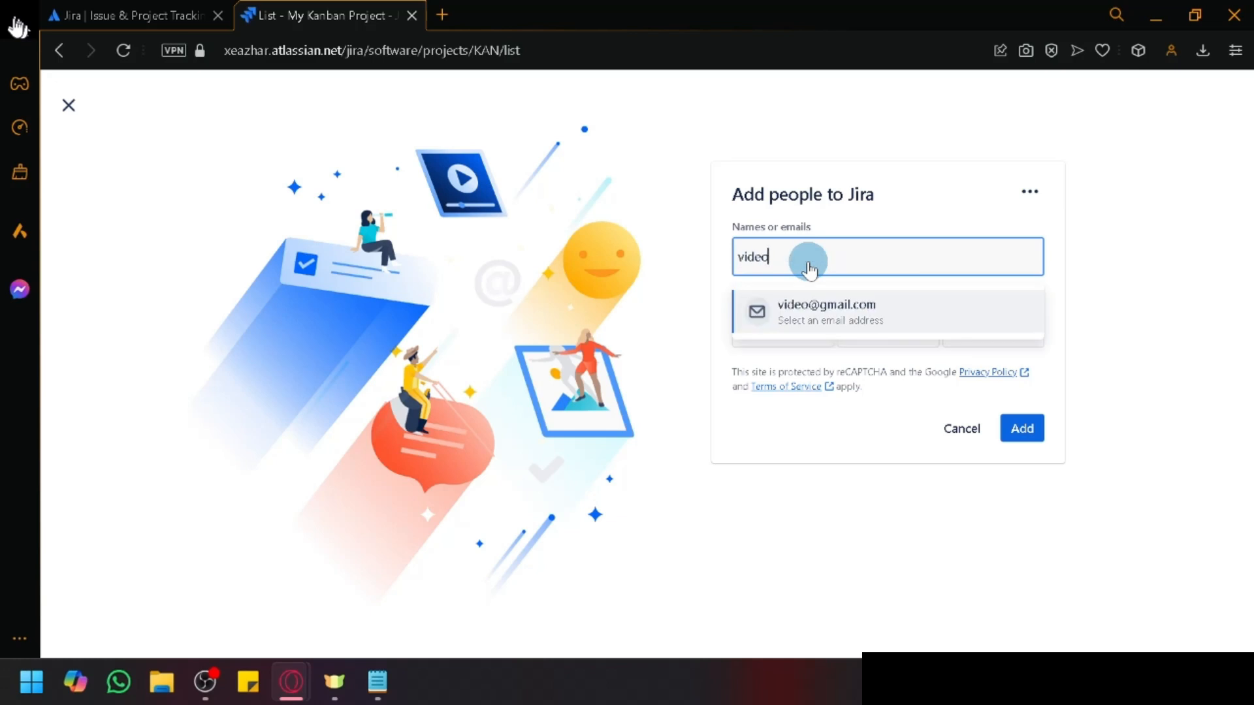
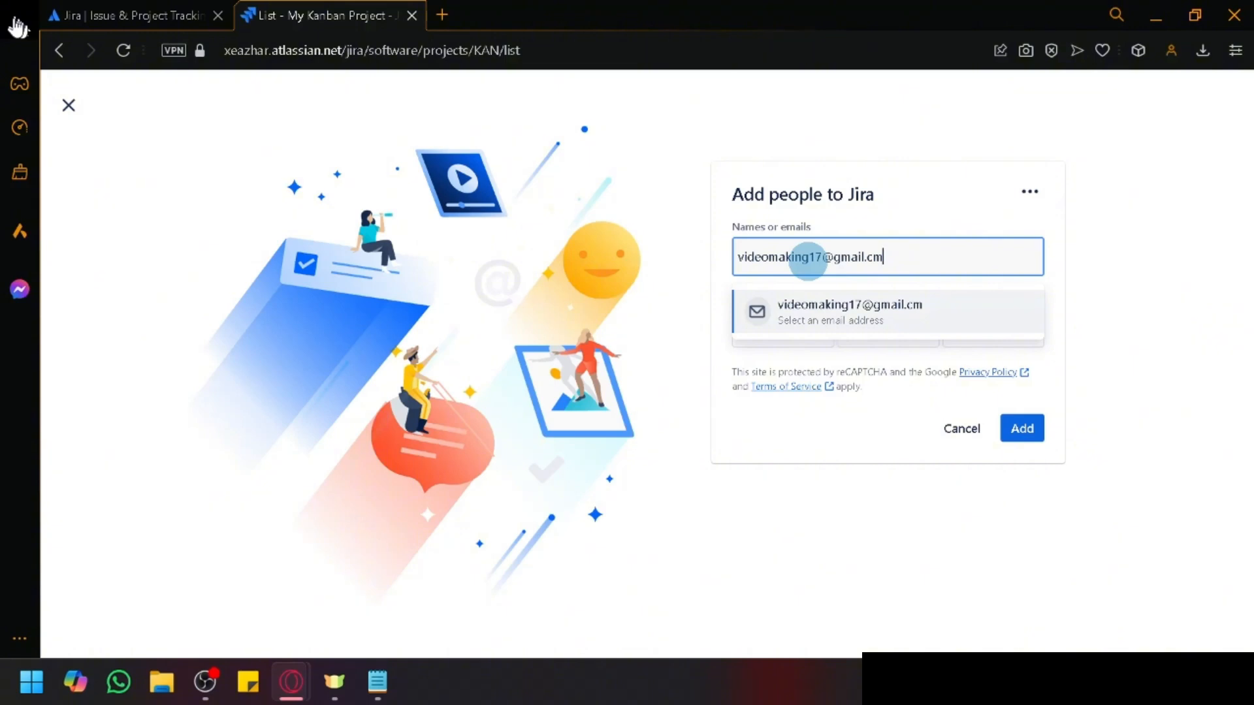
click(904, 313)
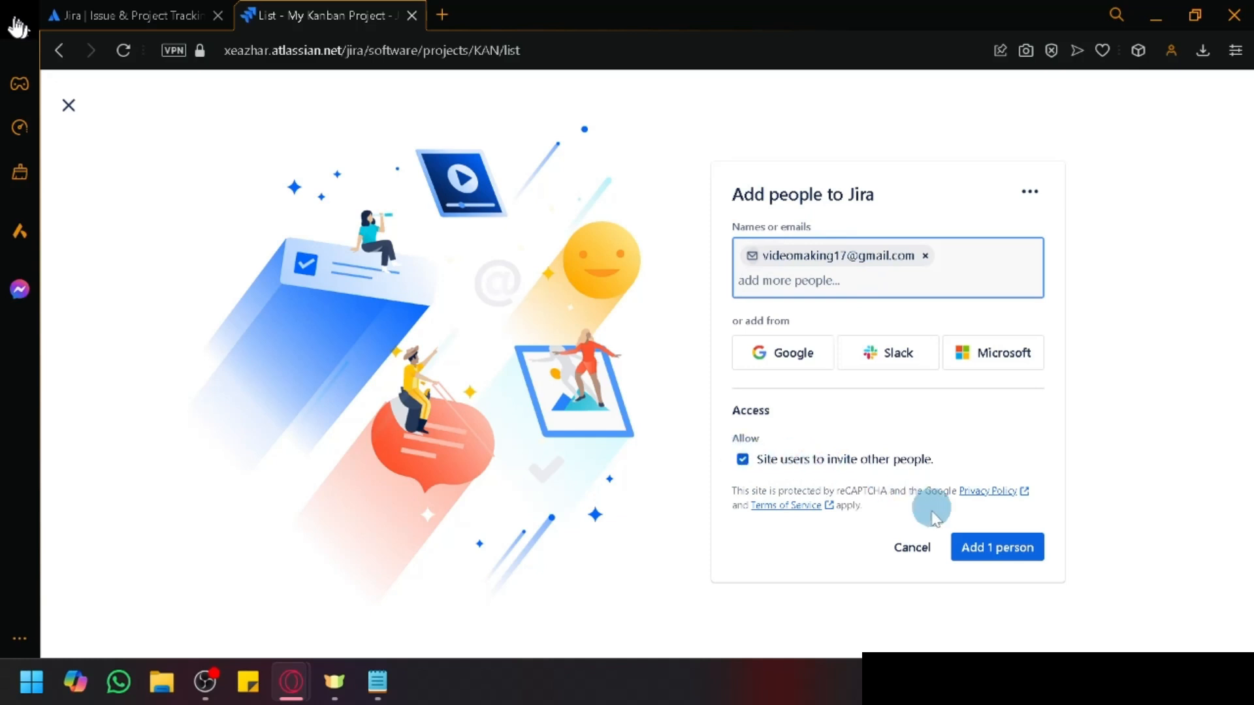
click(967, 552)
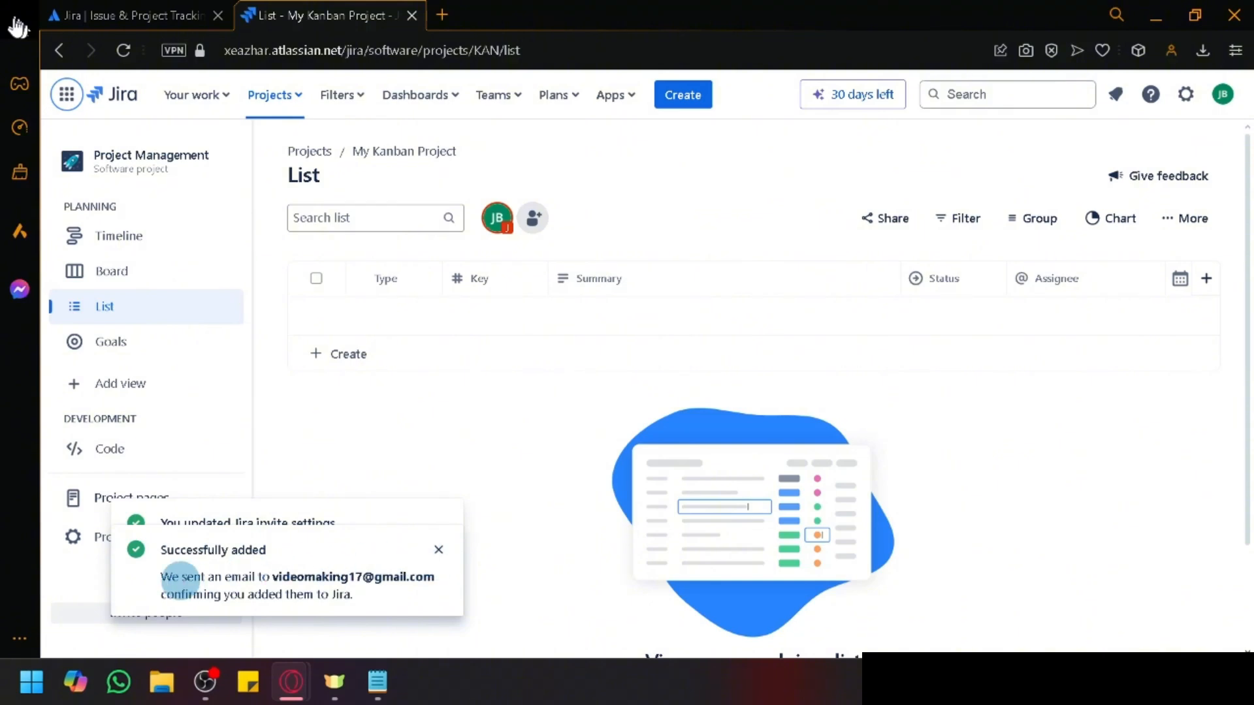
click(438, 549)
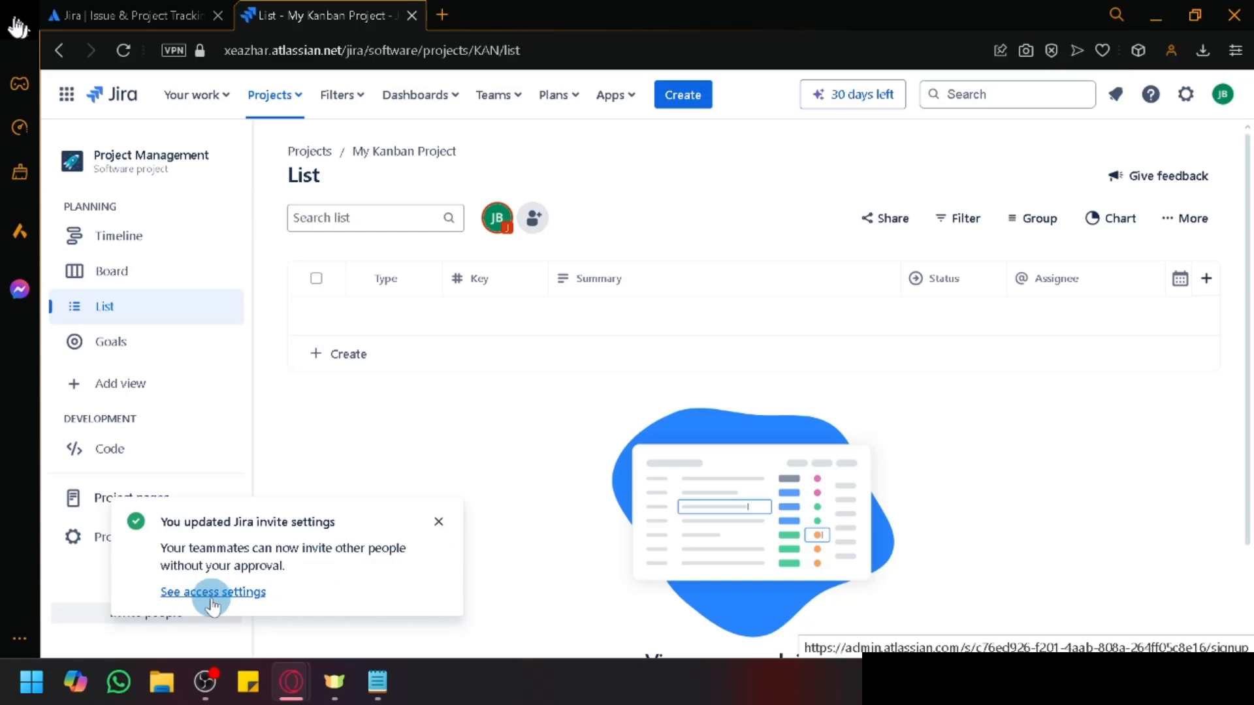
Step: Open the Gmail inbox in a new browser tab
click(441, 18)
text(video)
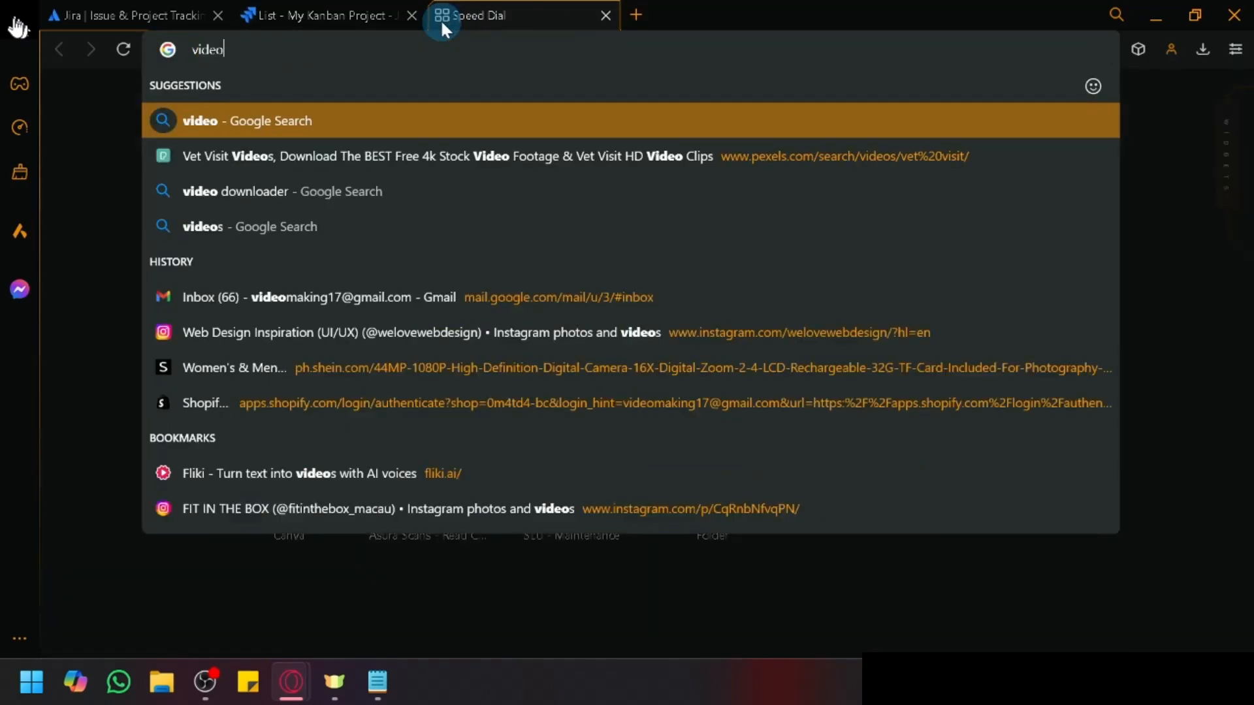
text(ma)
key(Down)
key(Return)
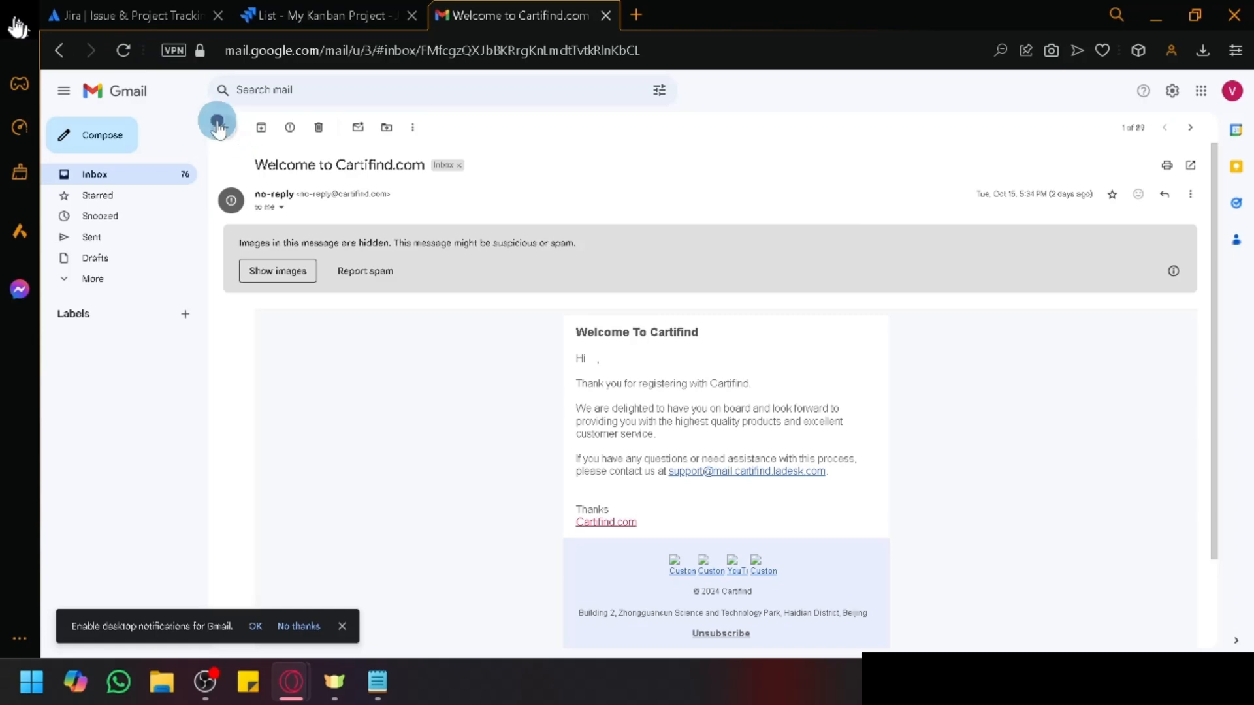
Step: Check the Updates, Promotions and Primary inbox categories and reload Gmail for new mail
click(154, 171)
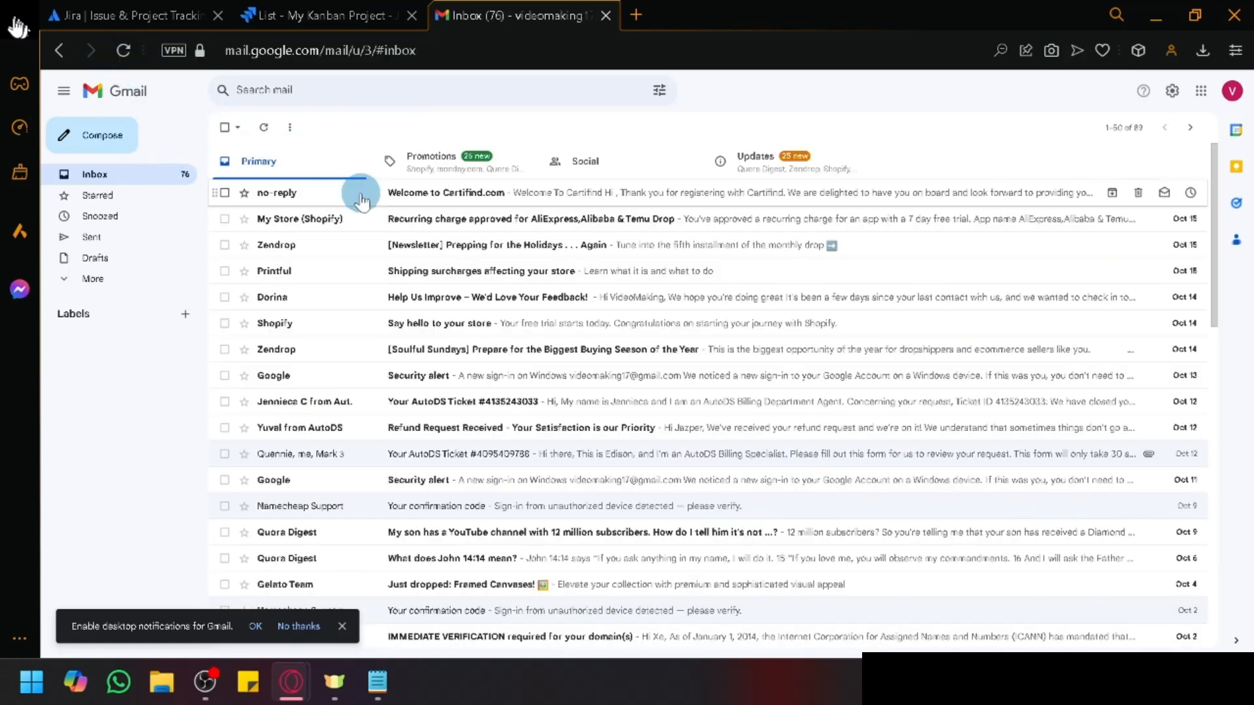
click(718, 161)
click(527, 171)
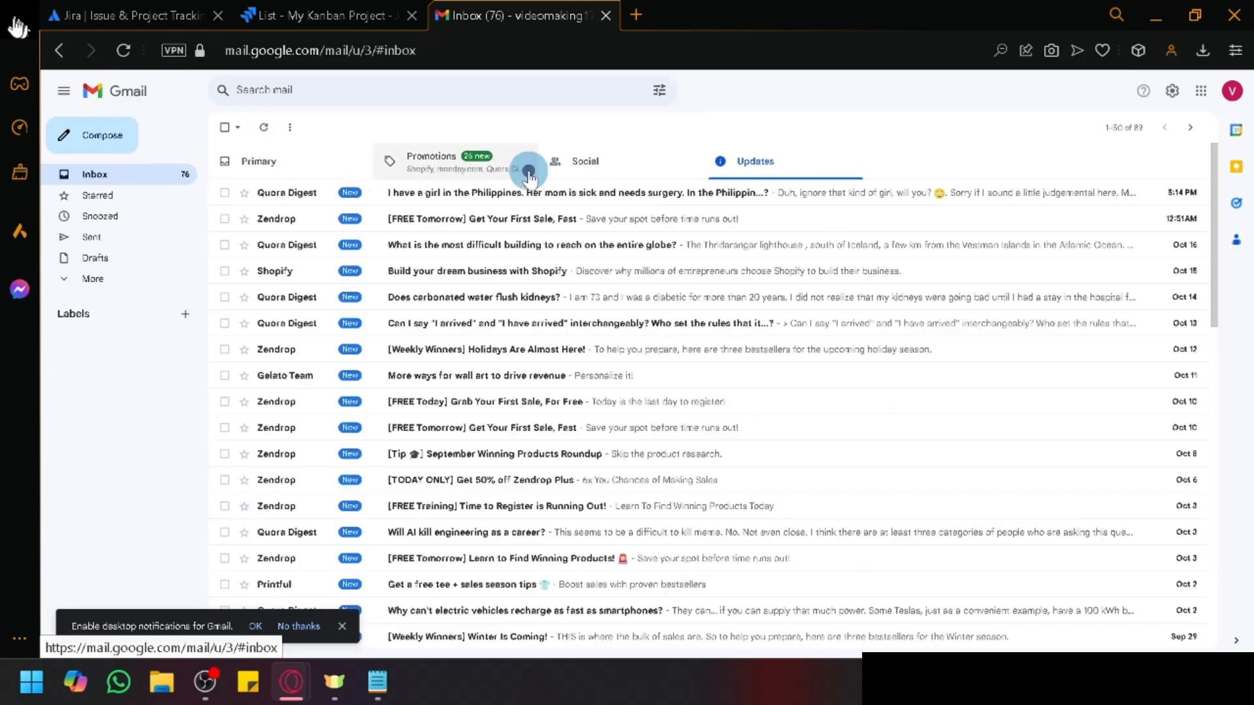
click(281, 159)
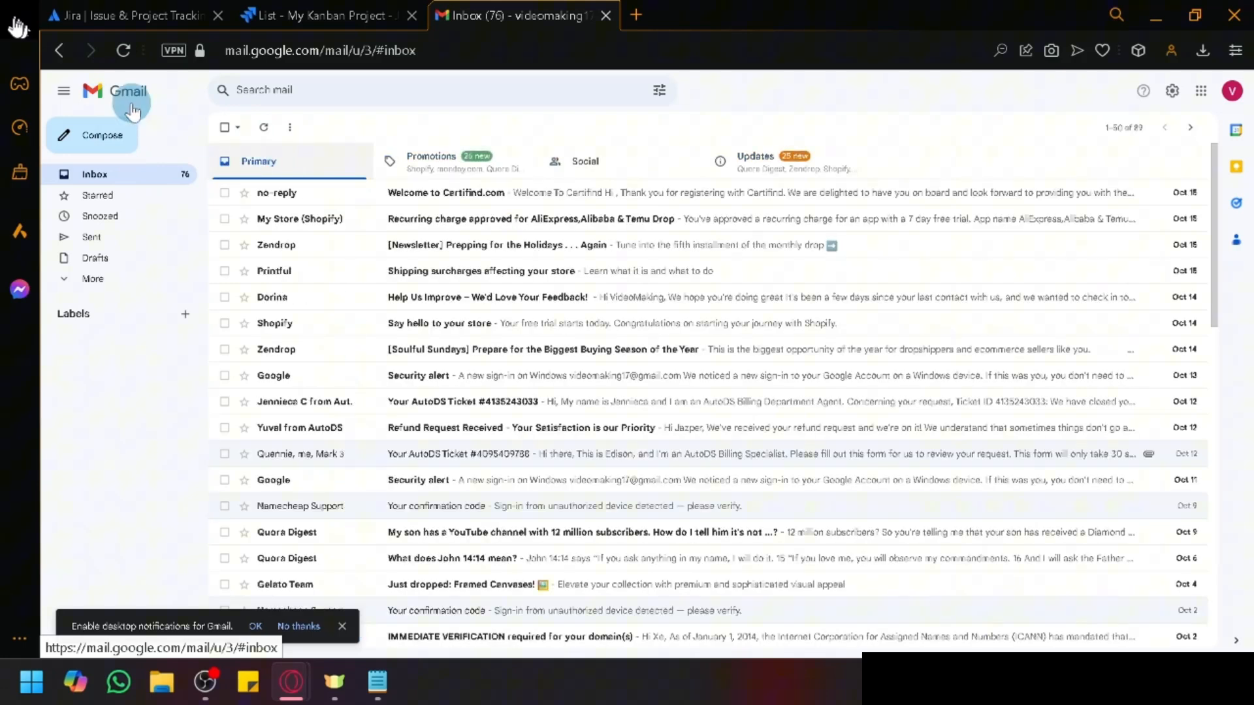
click(121, 51)
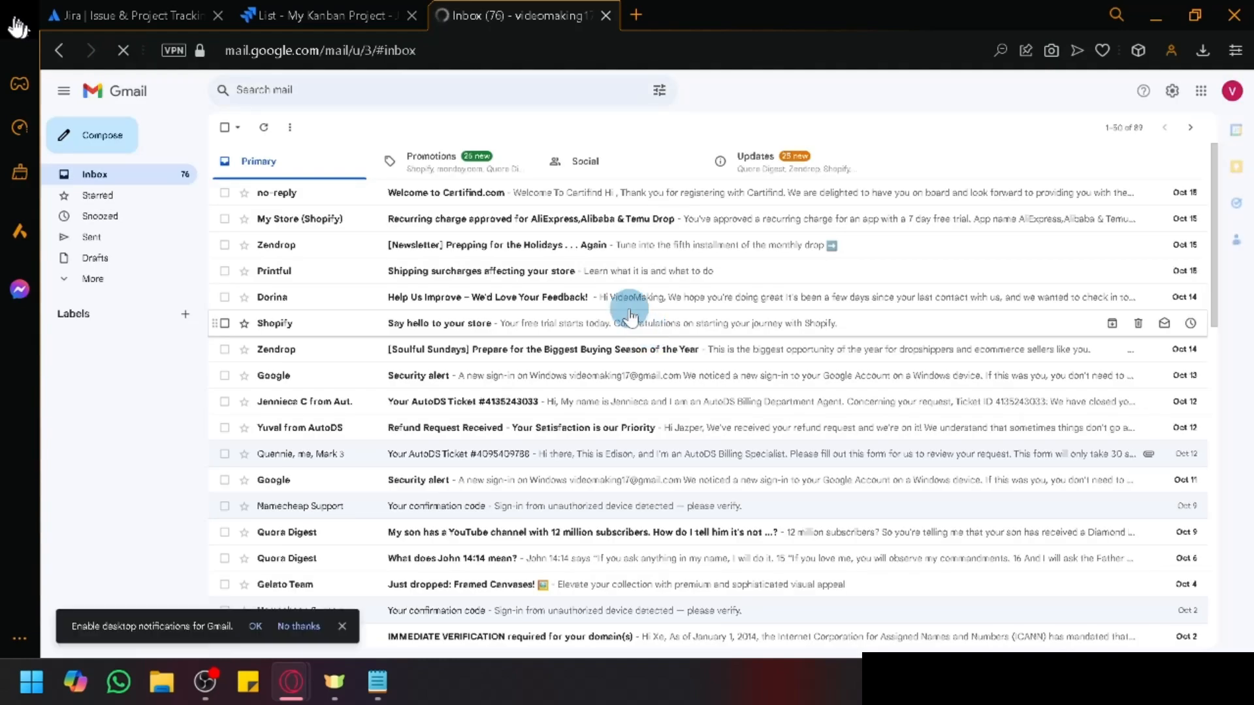
Step: Dismiss the Jira invite settings notification, then check Gmail's Sent and All Mail folders
click(248, 10)
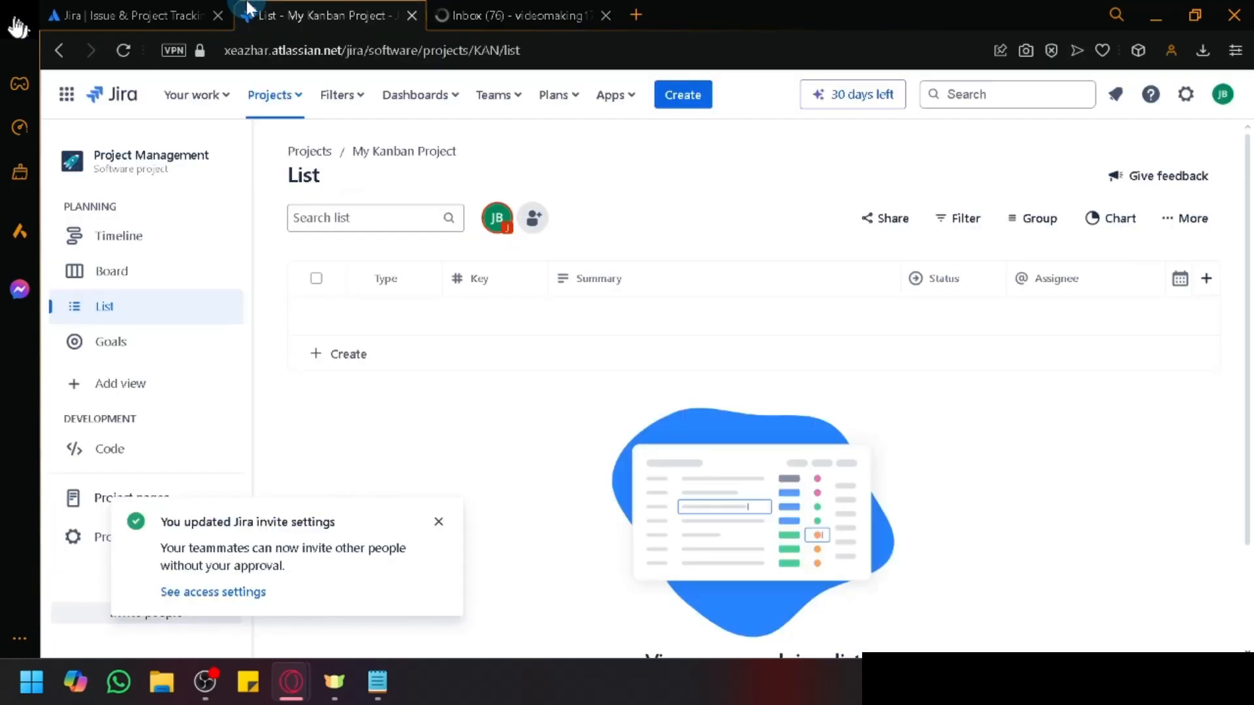
click(439, 522)
click(516, 9)
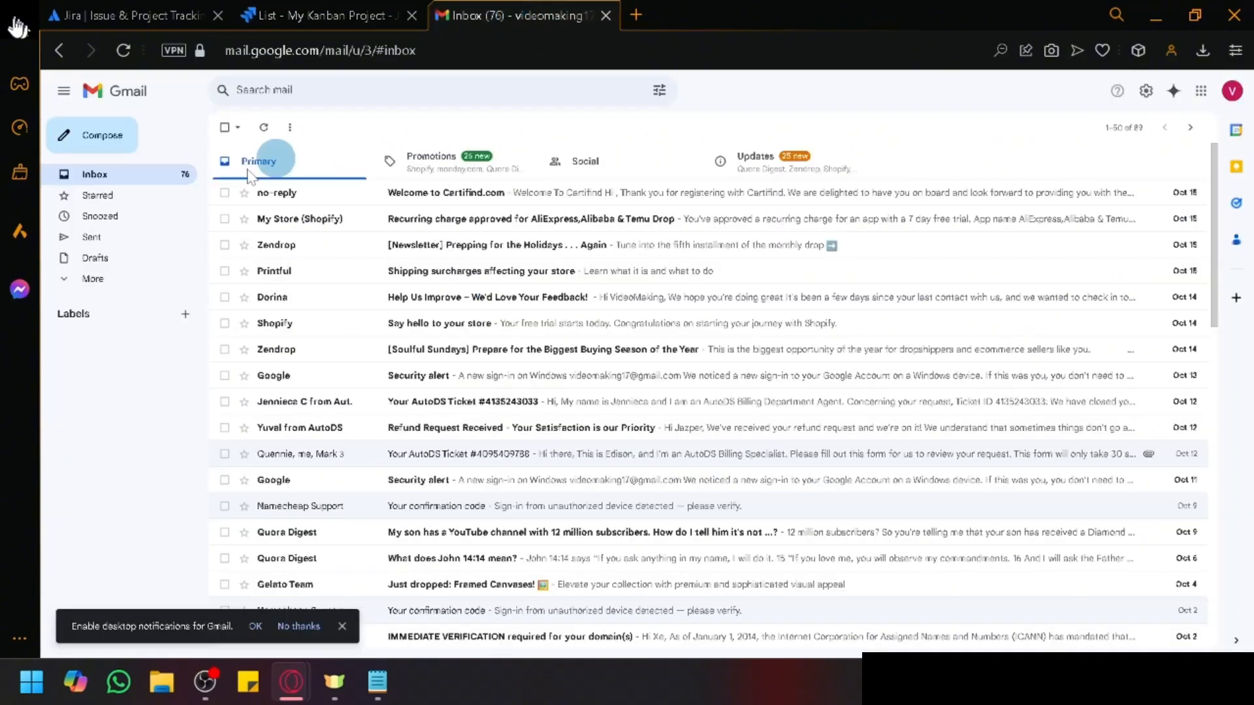
click(117, 242)
click(130, 173)
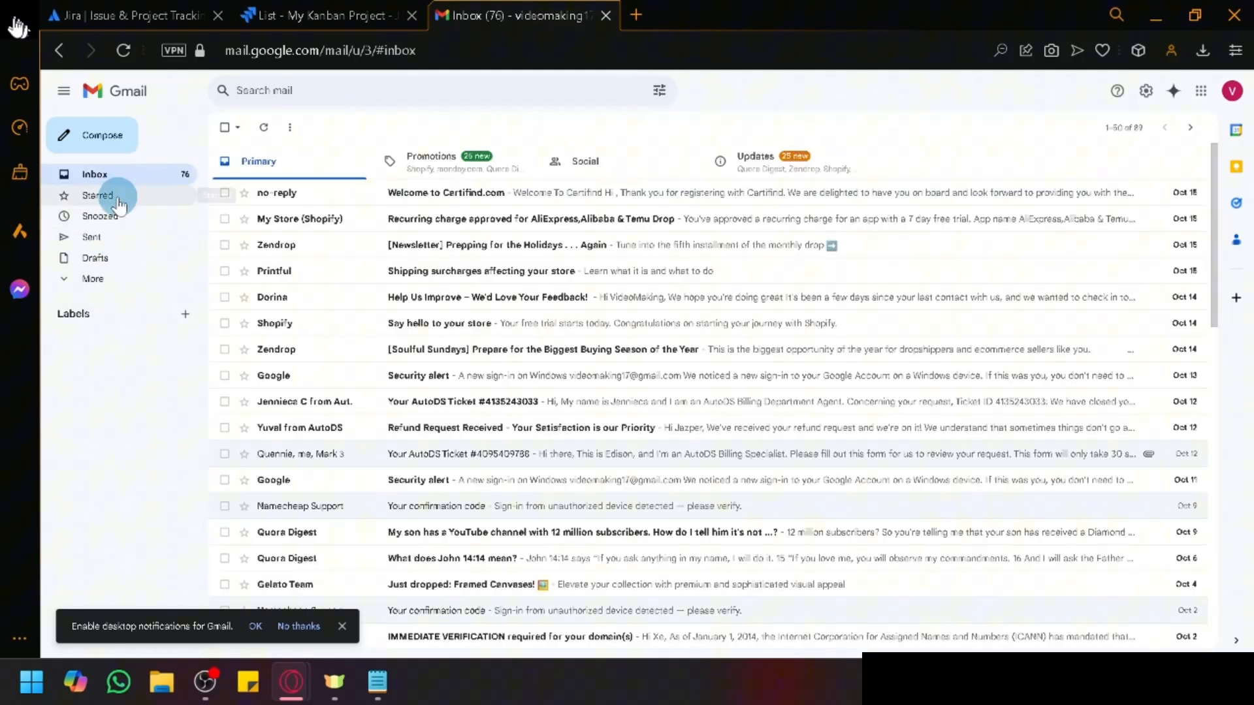
click(123, 278)
click(151, 370)
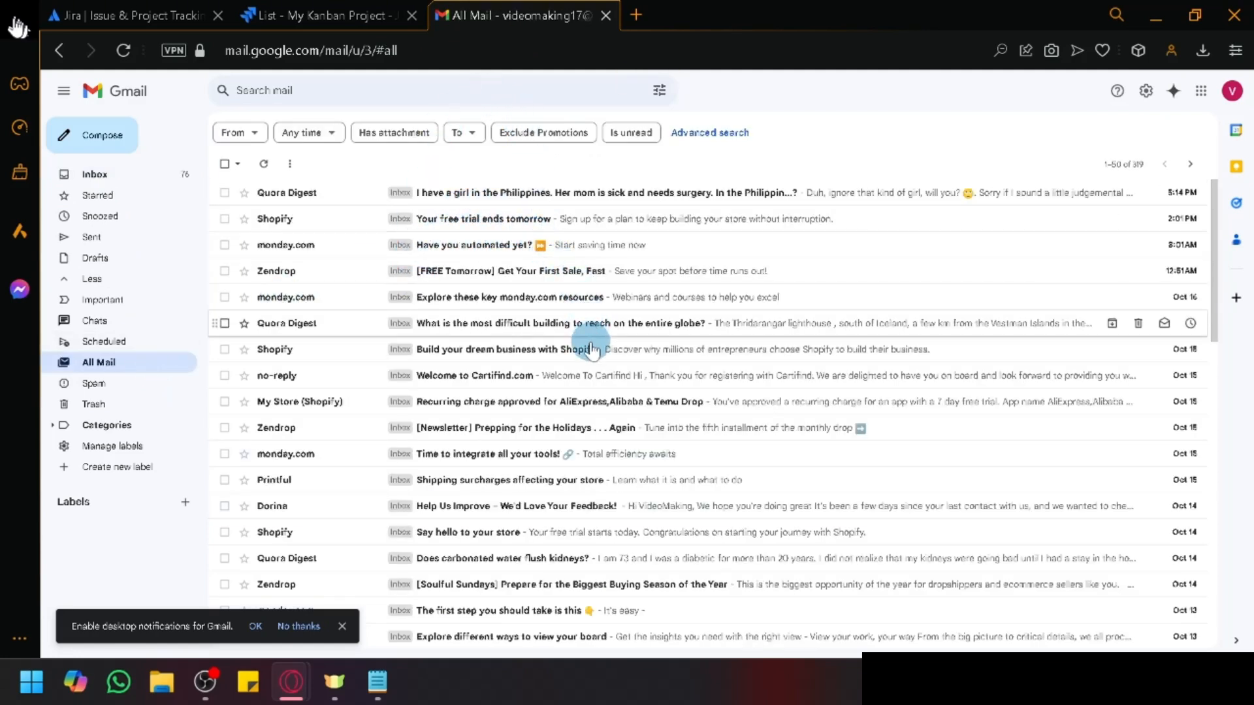
Step: Search the mailbox for 'jira', then clear the search and return to the inbox
click(485, 85)
text(jira)
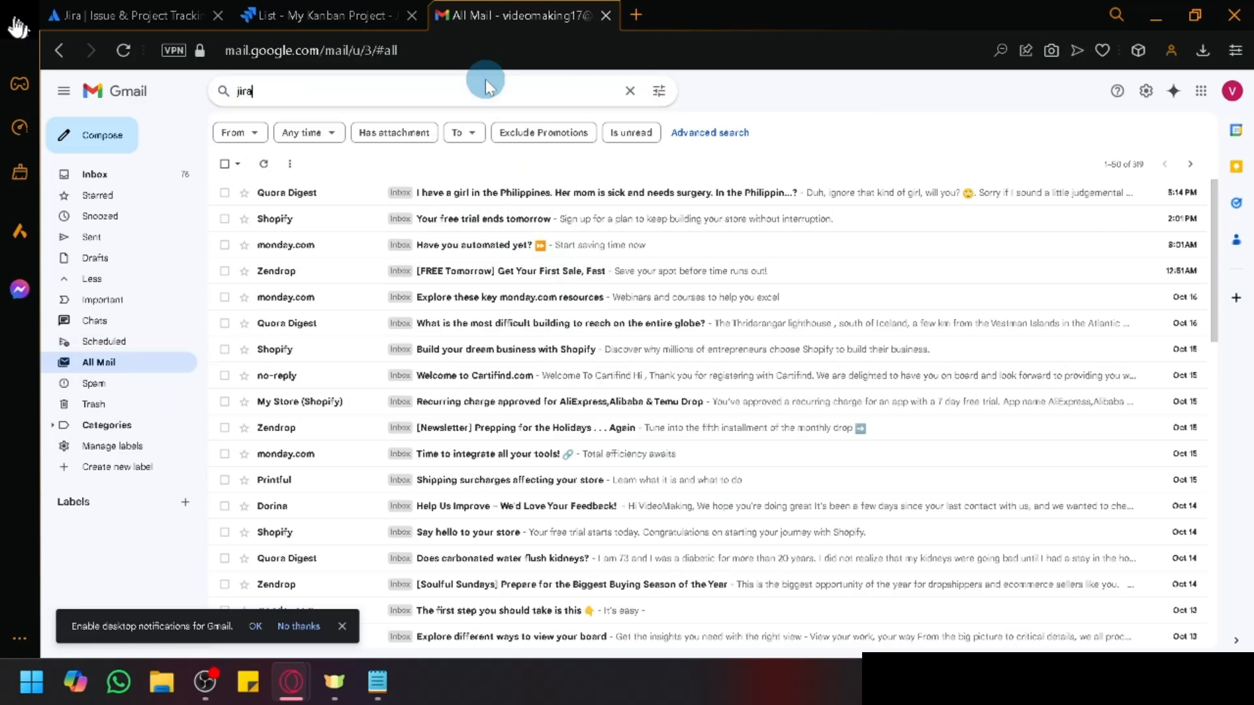
key(Return)
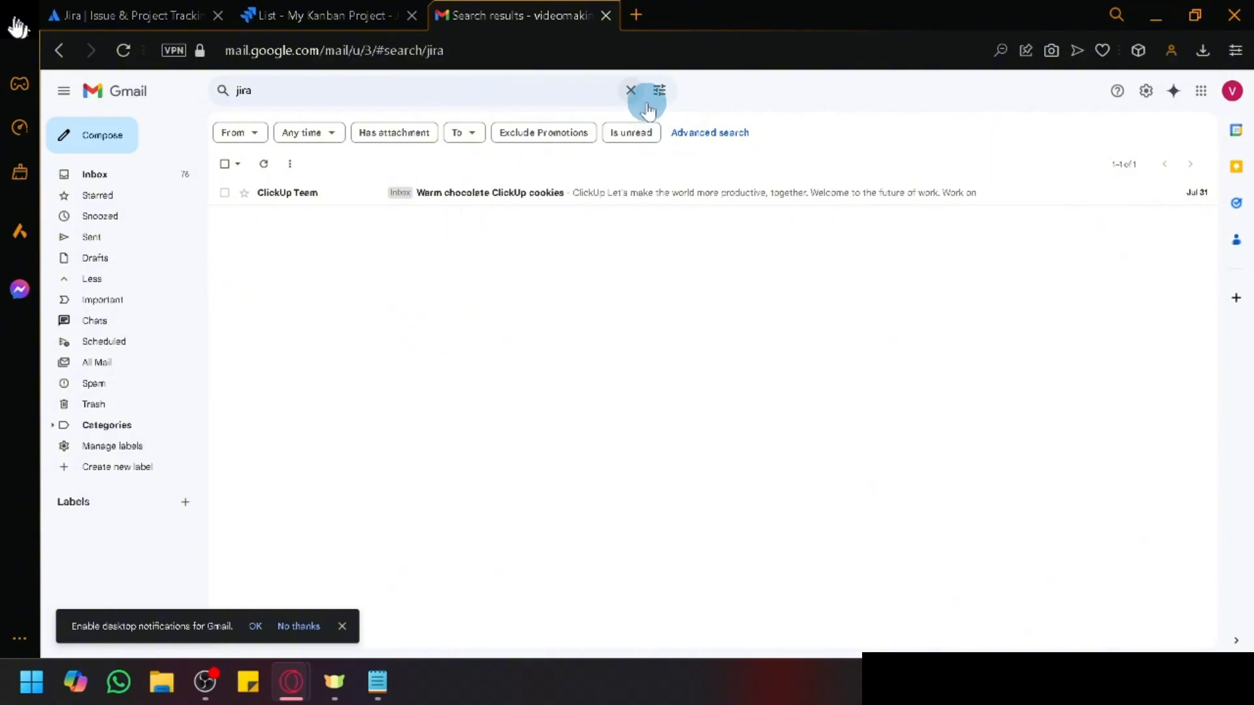
click(632, 90)
click(93, 106)
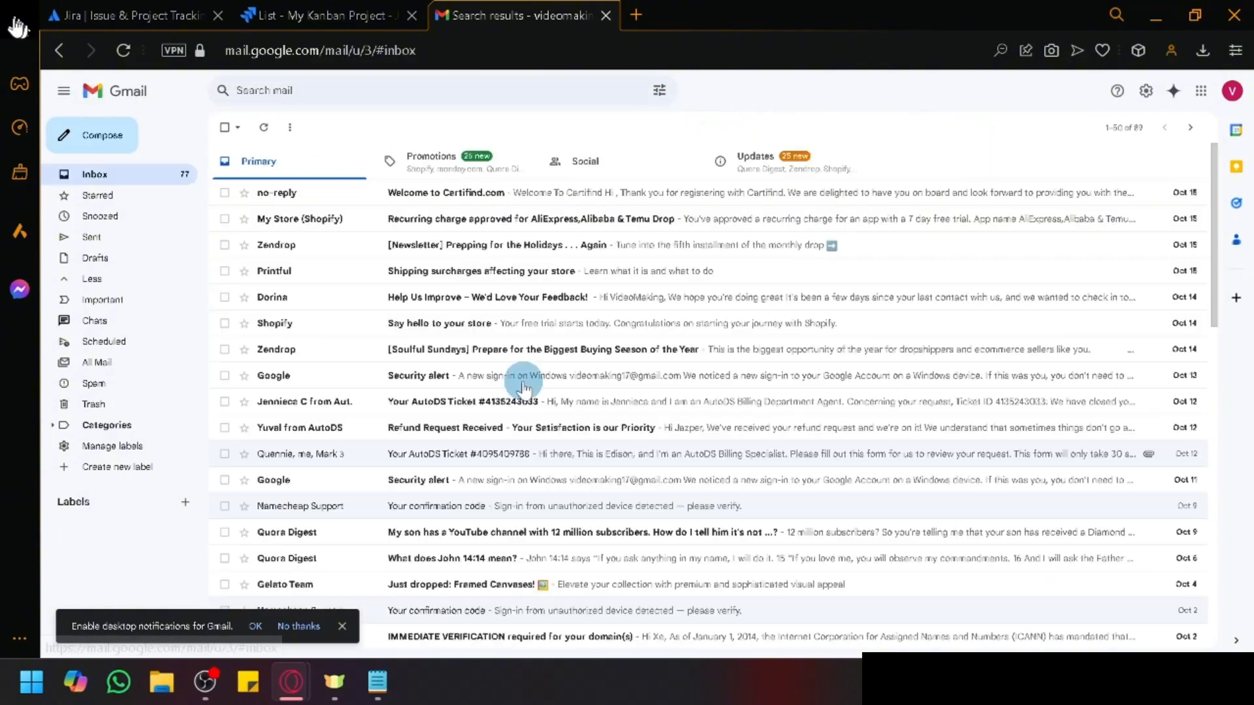
scroll(523, 385, down, 3)
scroll(509, 294, up, 3)
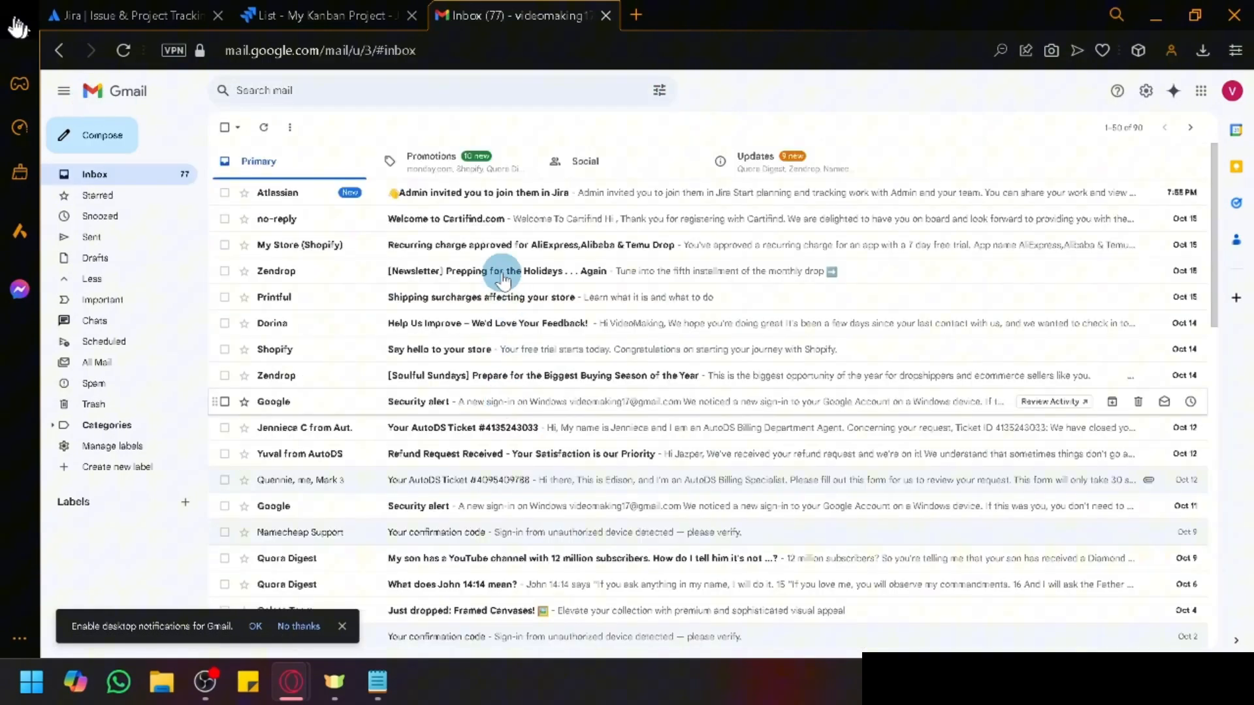
Step: Open the Atlassian Jira invitation email and reset the page zoom to read it
click(504, 193)
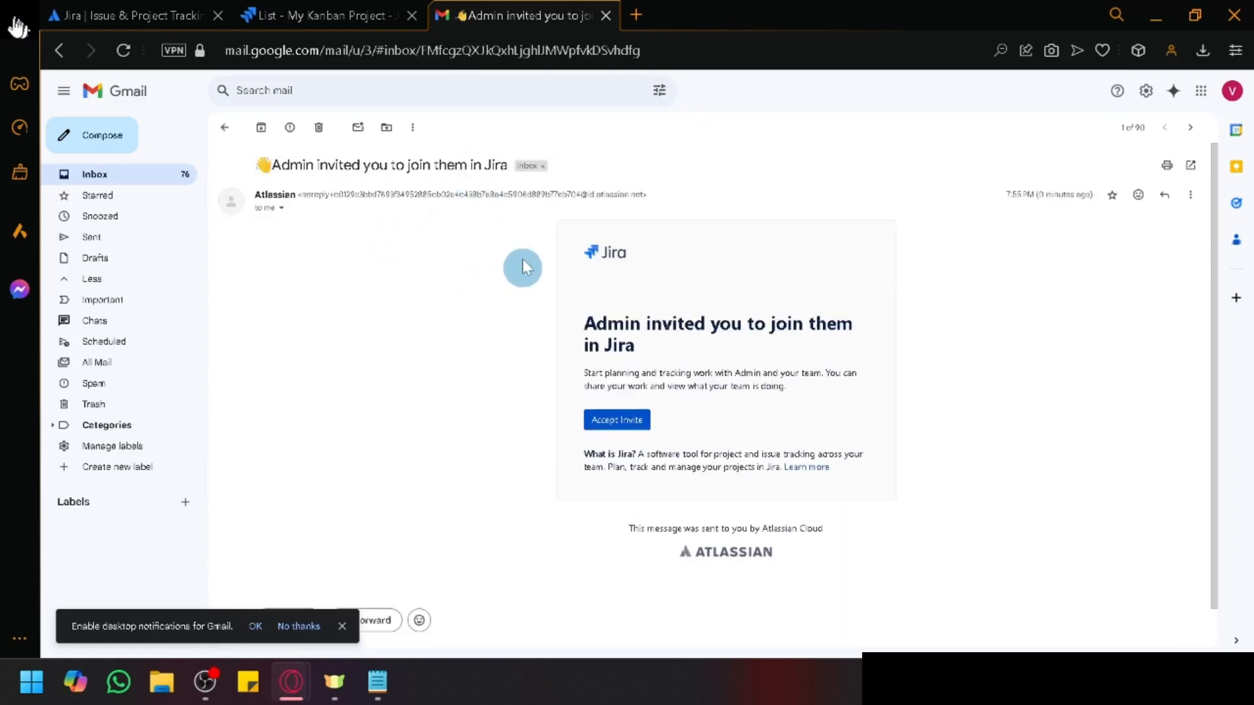
click(999, 50)
click(1014, 96)
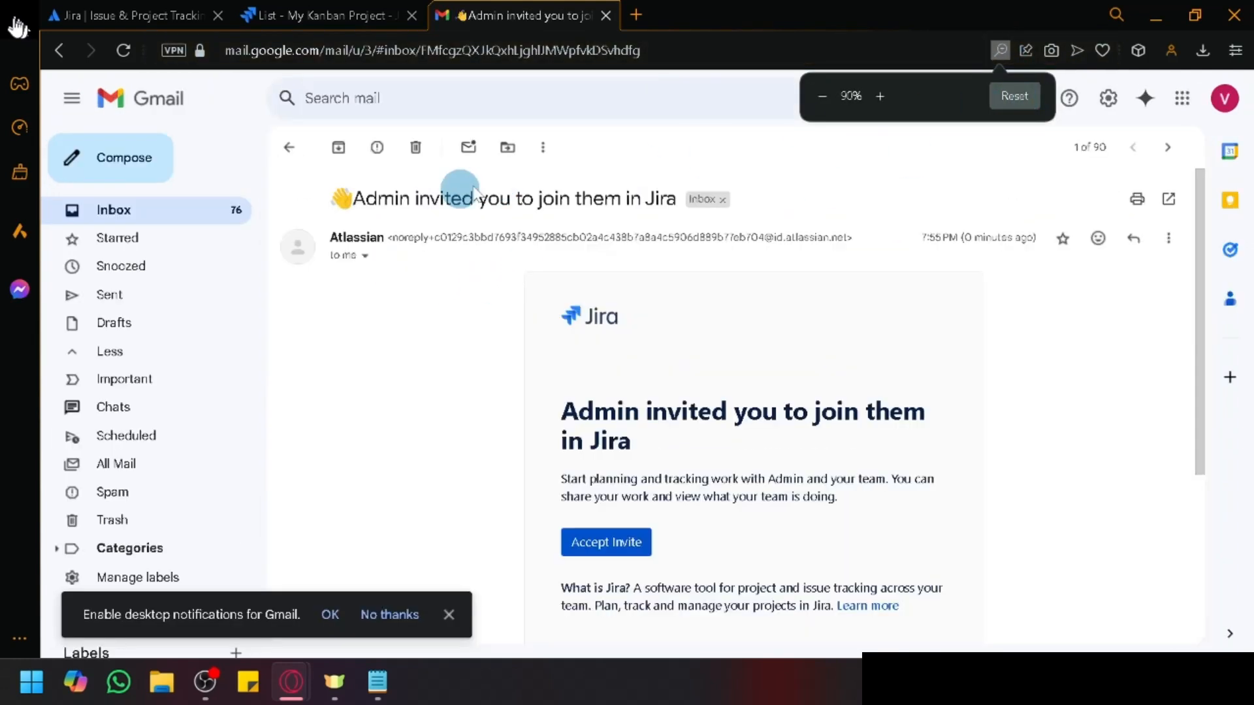
scroll(719, 392, down, 2)
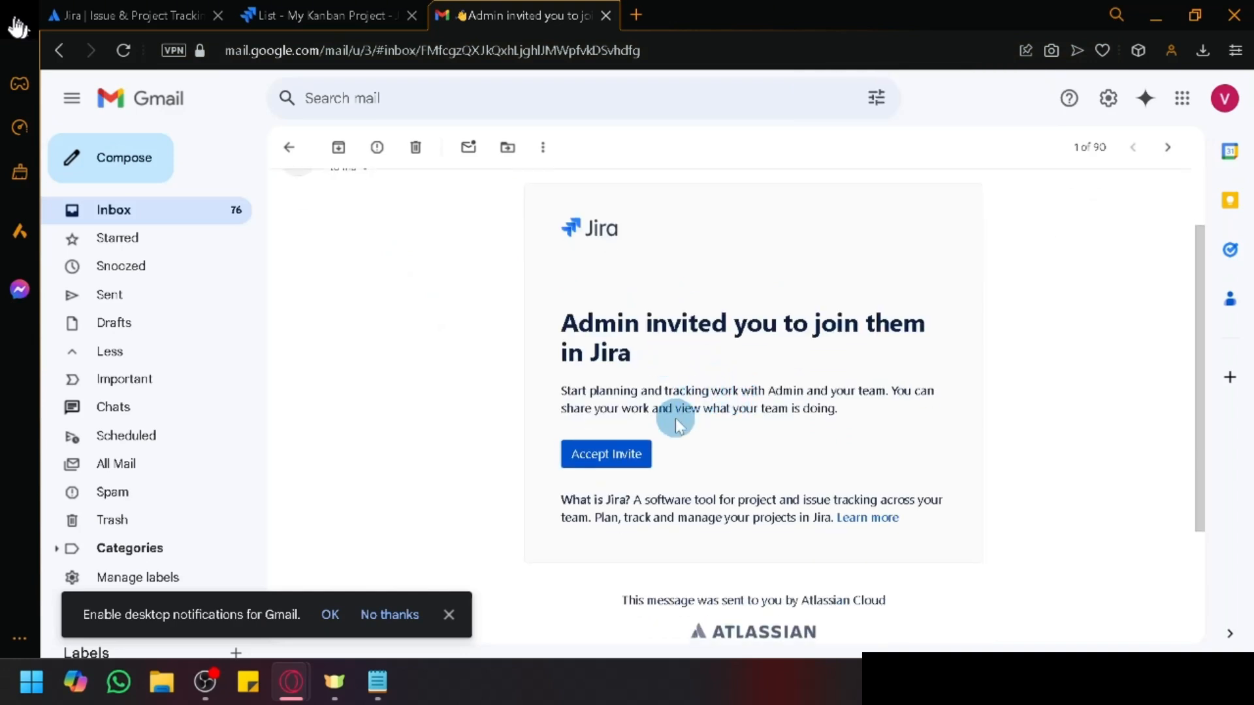
scroll(651, 450, down, 1)
Step: Accept the Jira invitation and bring up the Atlassian sign-up form
click(610, 411)
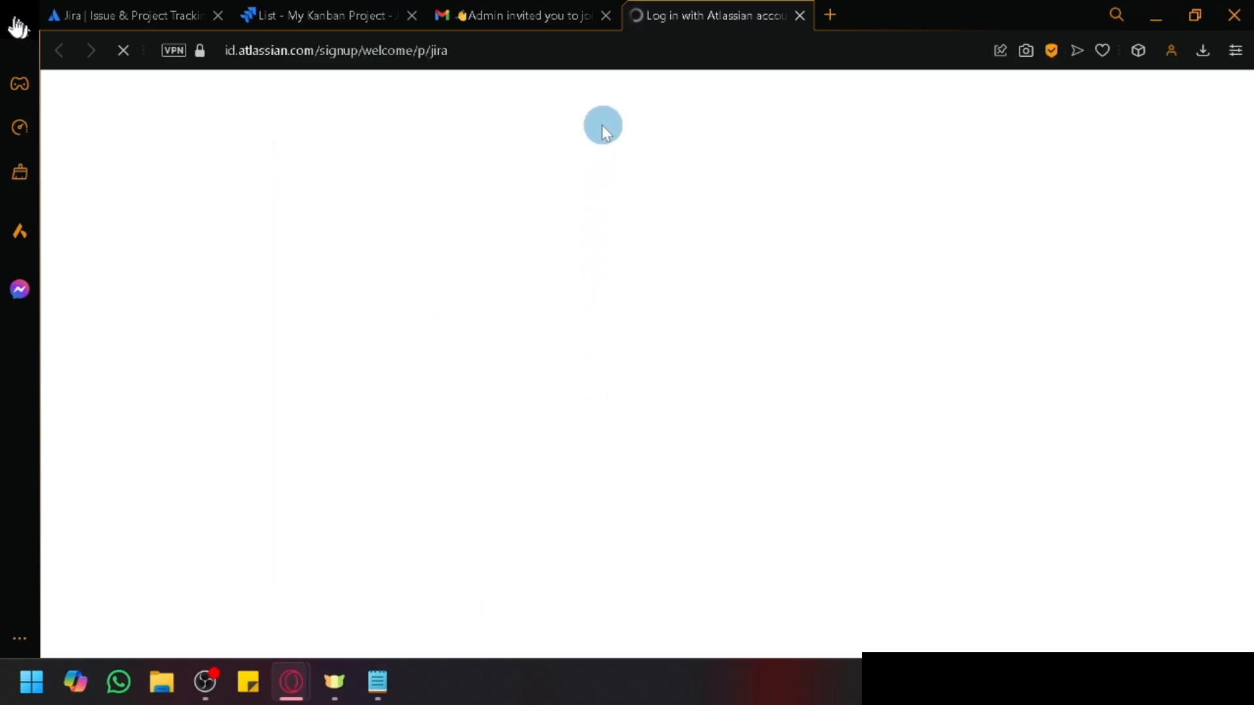
click(571, 7)
click(712, 14)
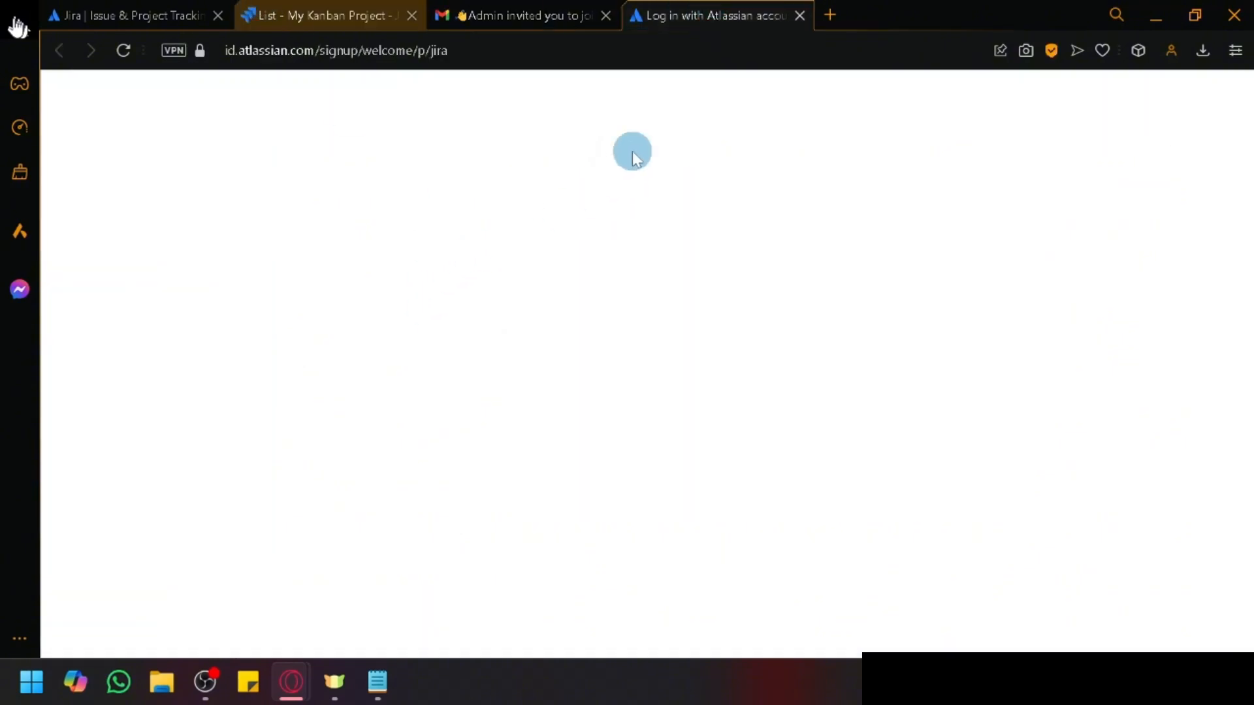
click(715, 7)
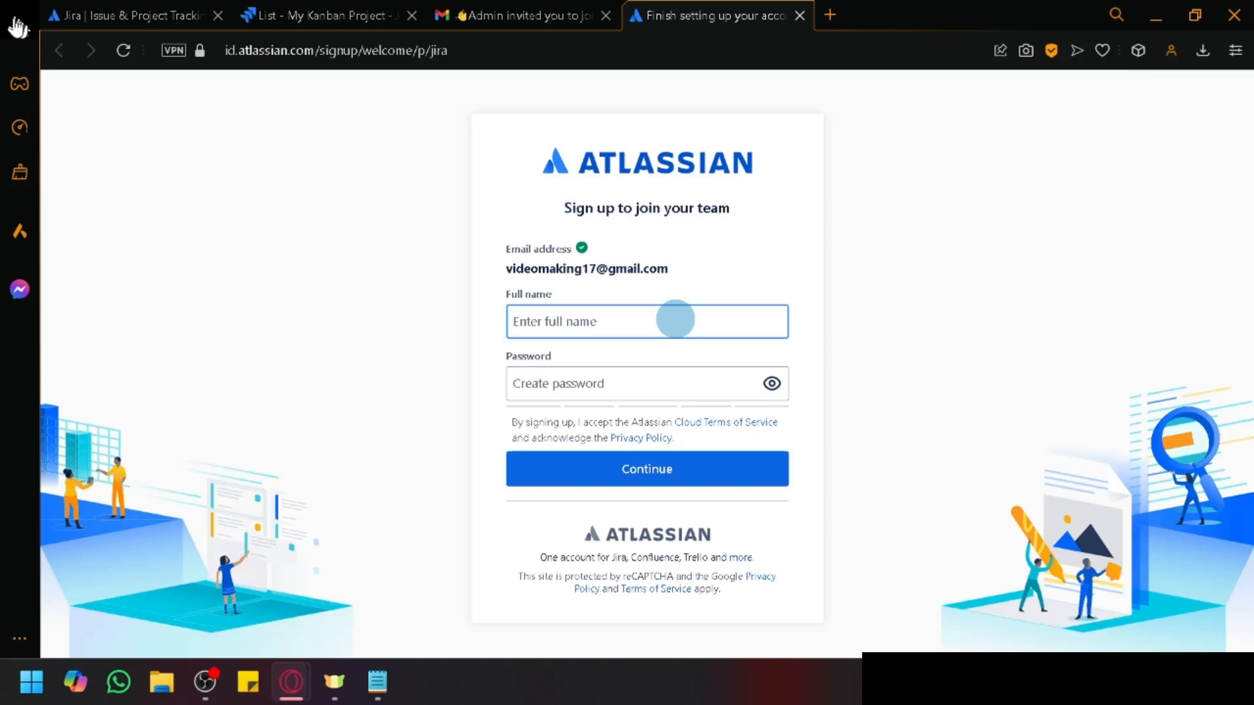
Step: Enter the full name and a re-typed good-strength password, then submit the sign-up
text(videoPerson)
key(Tab)
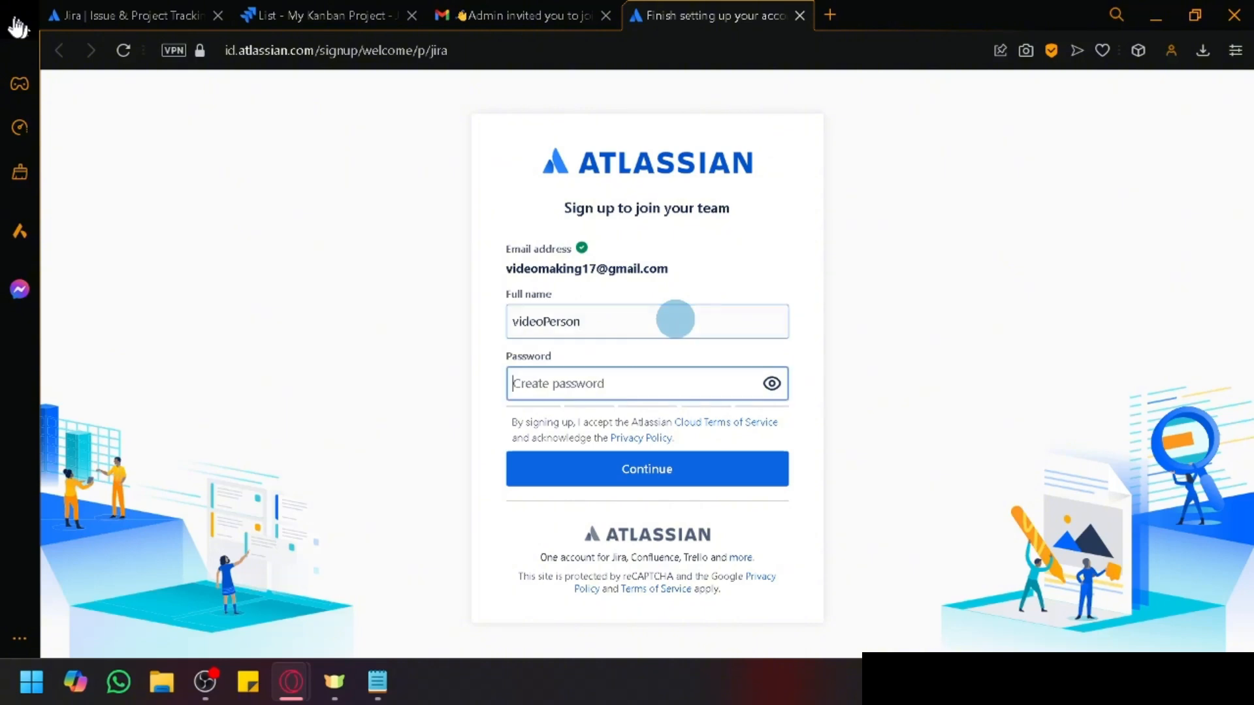
text(••••)
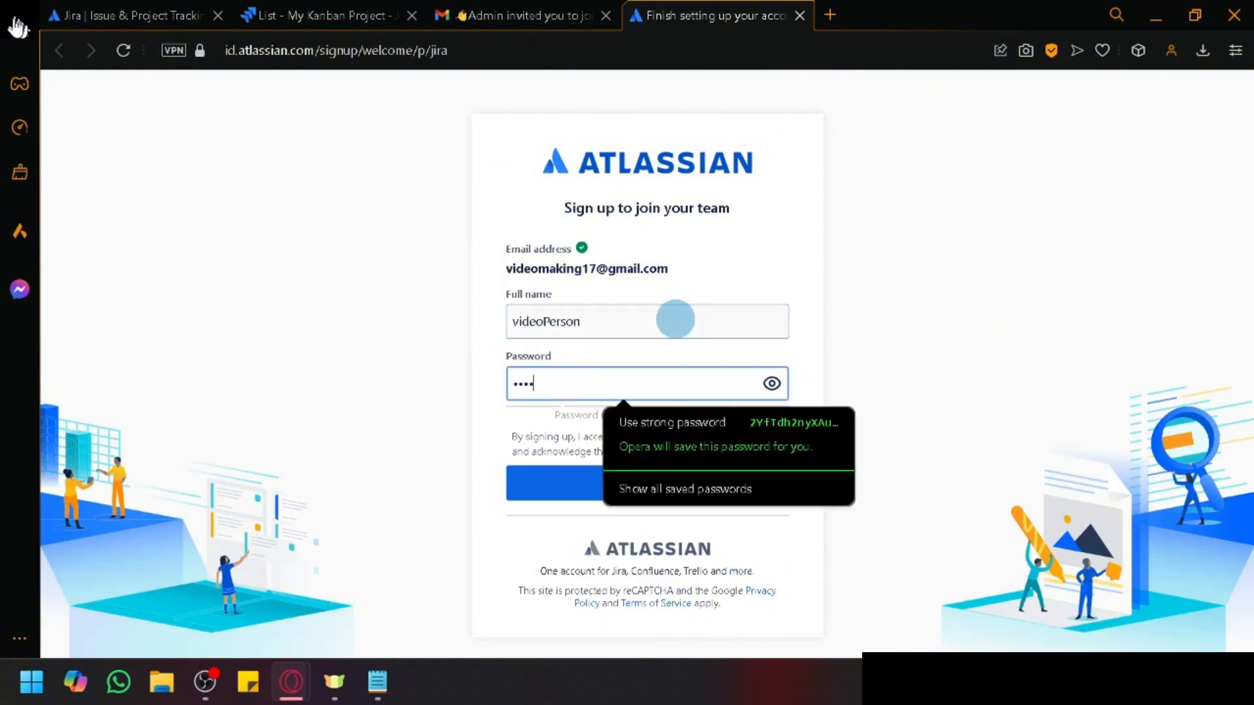
text(••)
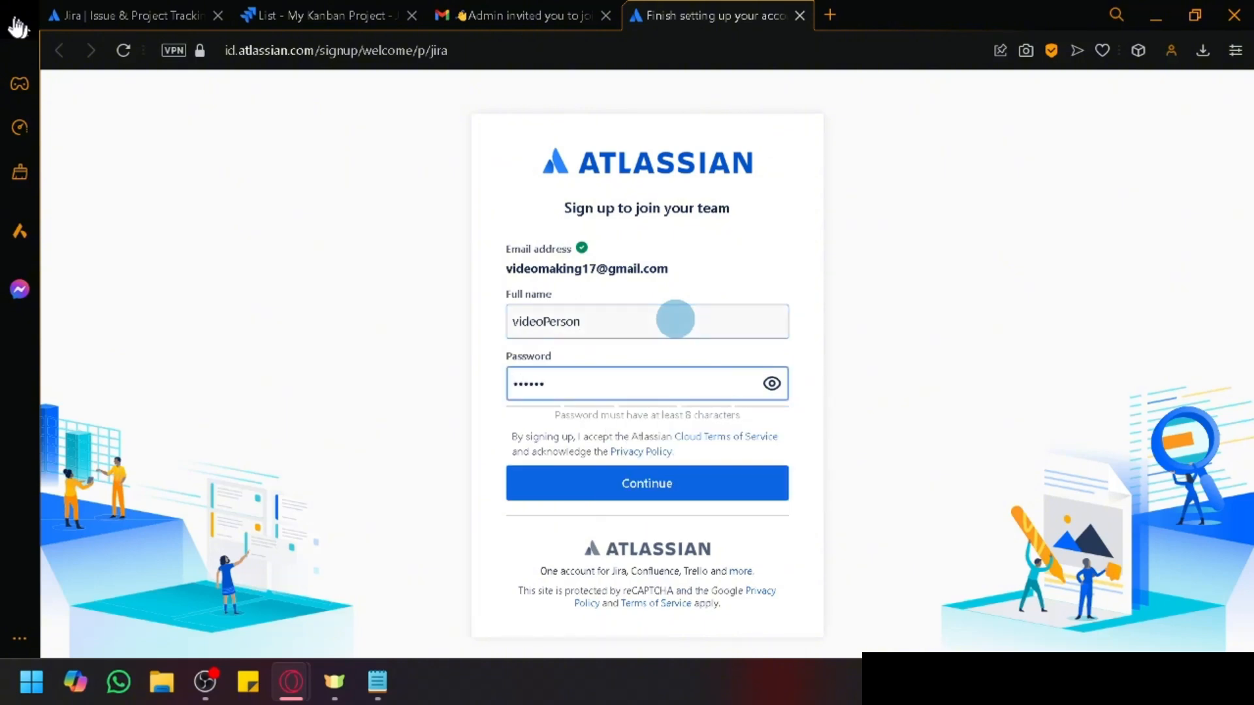
key(BackSpace)
key(BackSpace)
key(BackSpace)
key(BackSpace)
key(BackSpace)
key(BackSpace)
text(••••••)
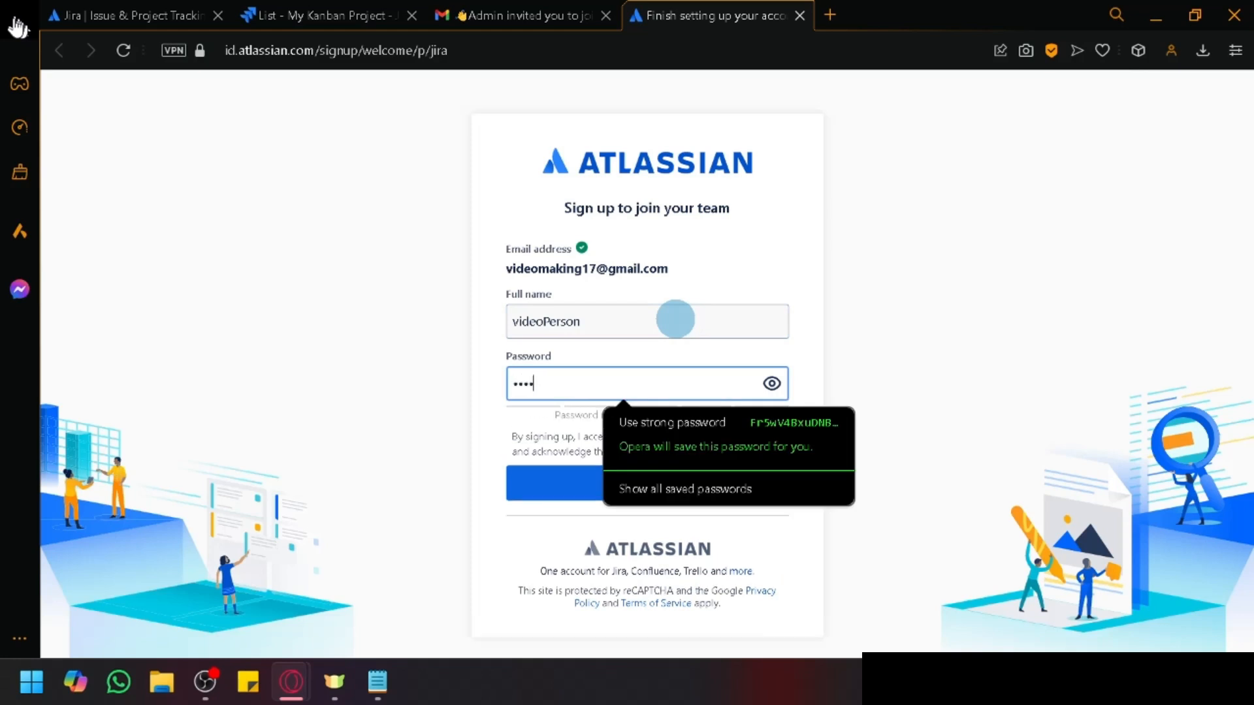
text(•••)
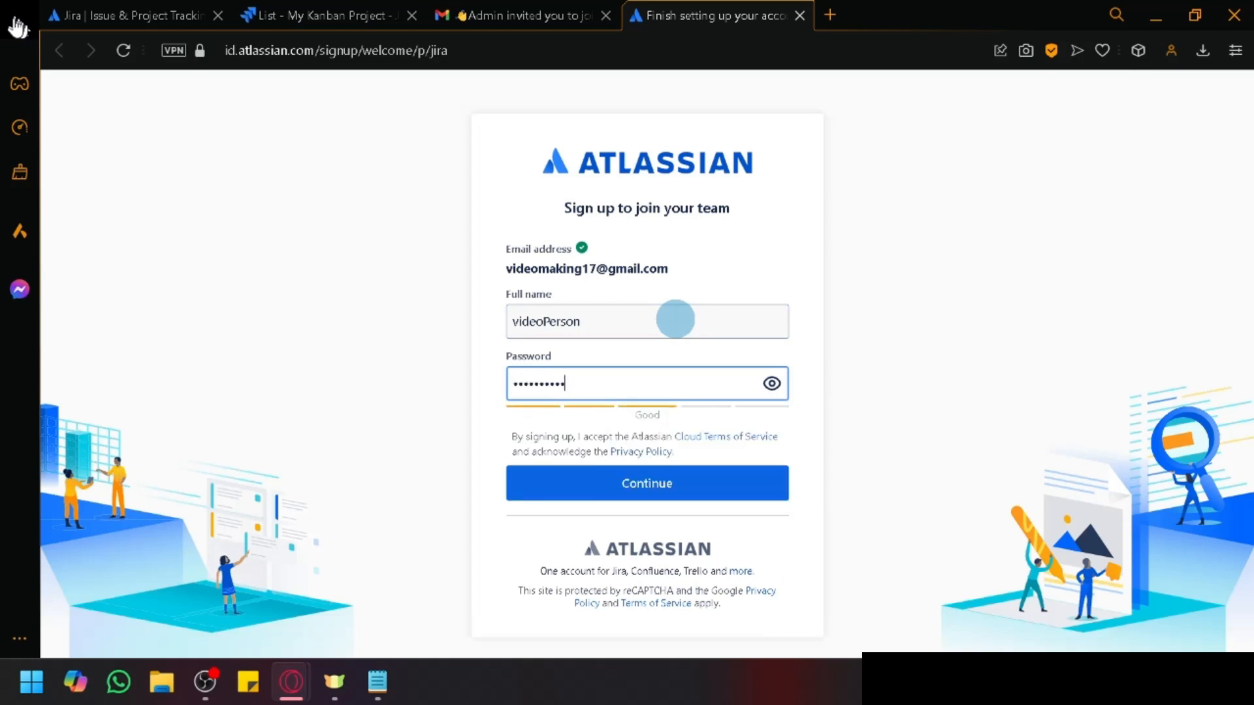
click(672, 480)
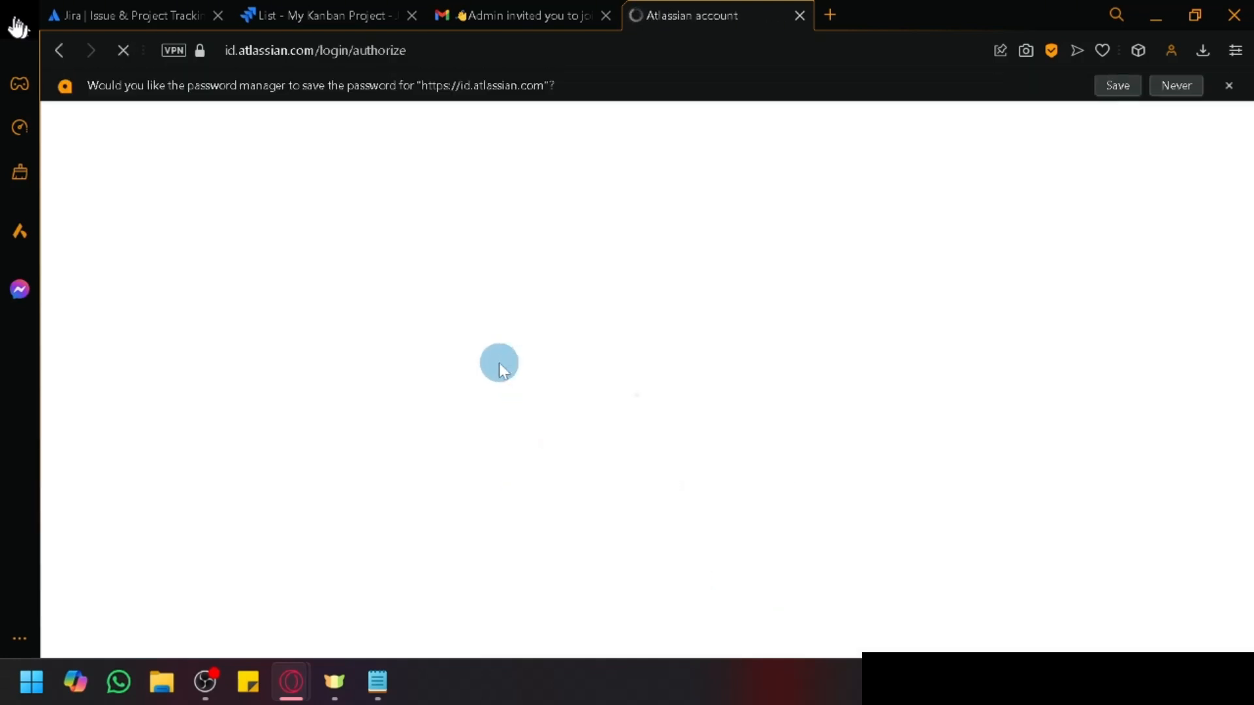
Step: Save the password in the browser, then pick Software development as the work type and continue
click(1117, 86)
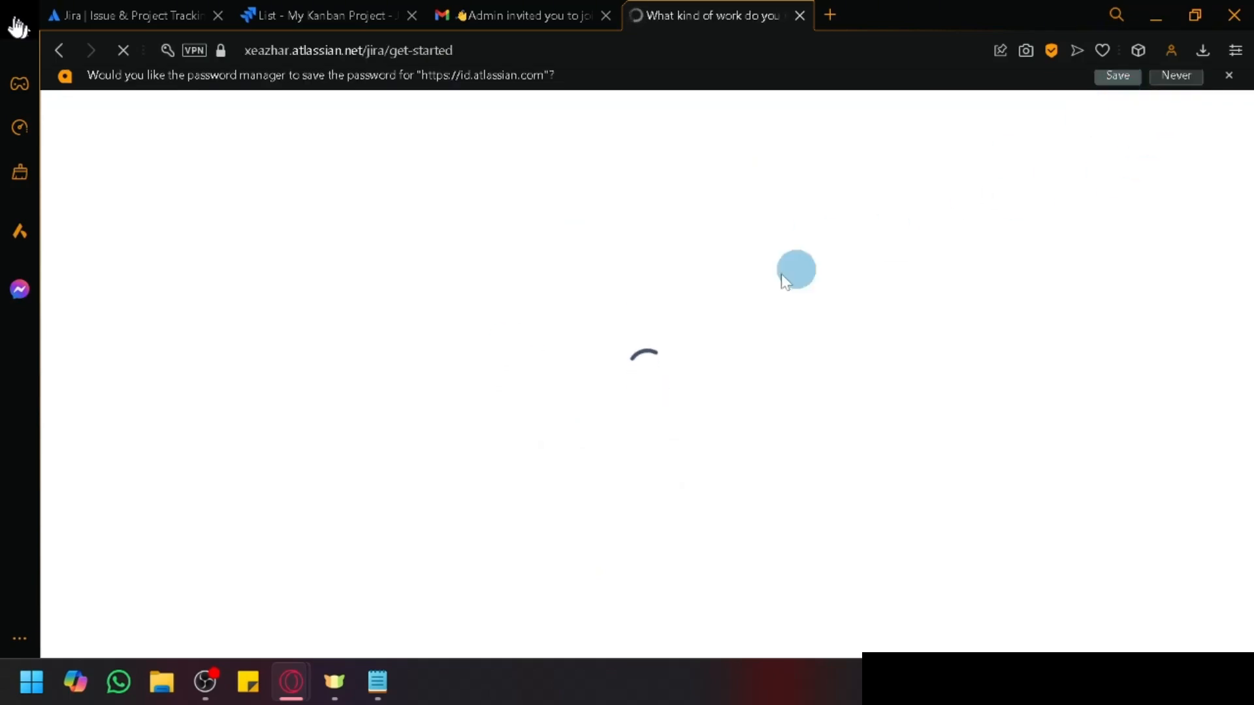
scroll(596, 339, down, 2)
scroll(568, 308, up, 2)
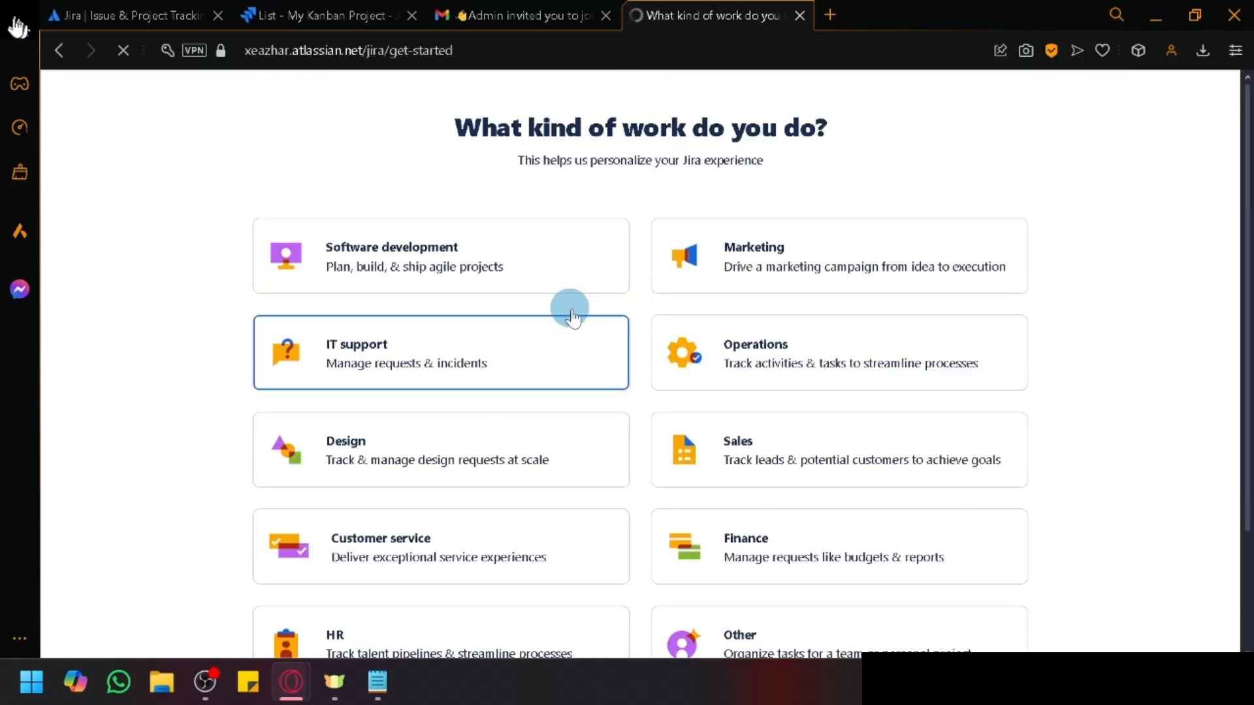
click(537, 278)
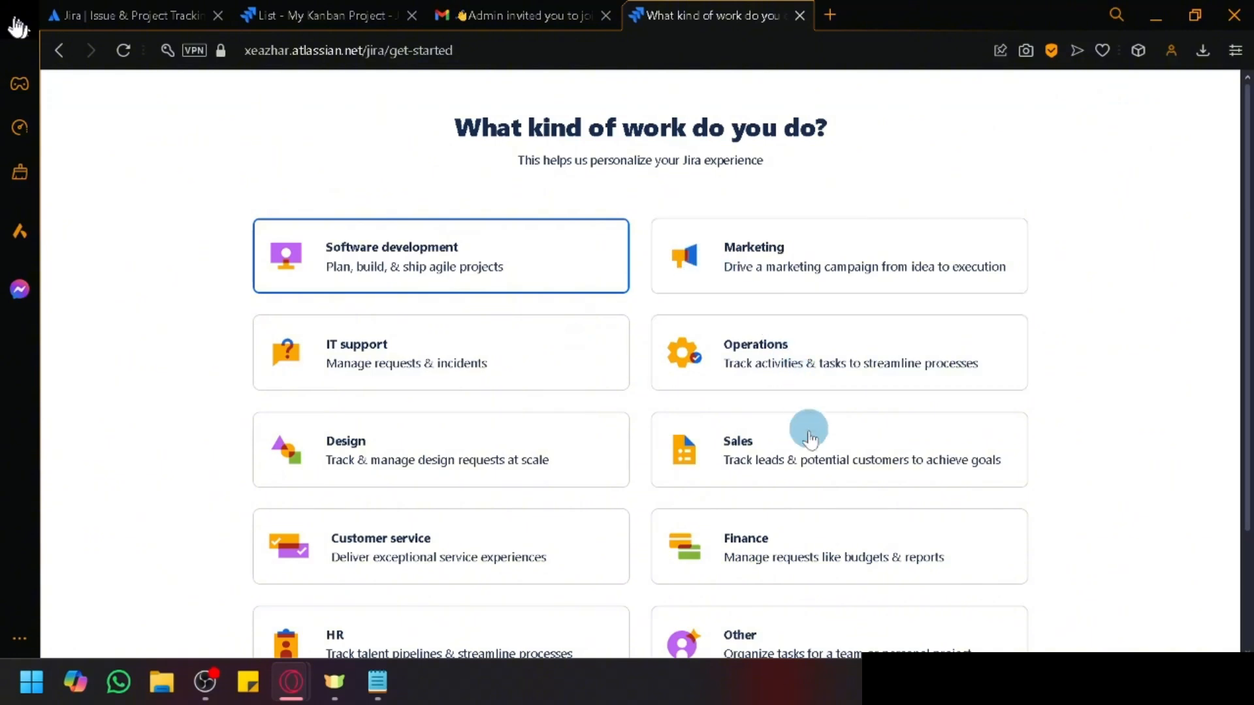
scroll(689, 215, down, 2)
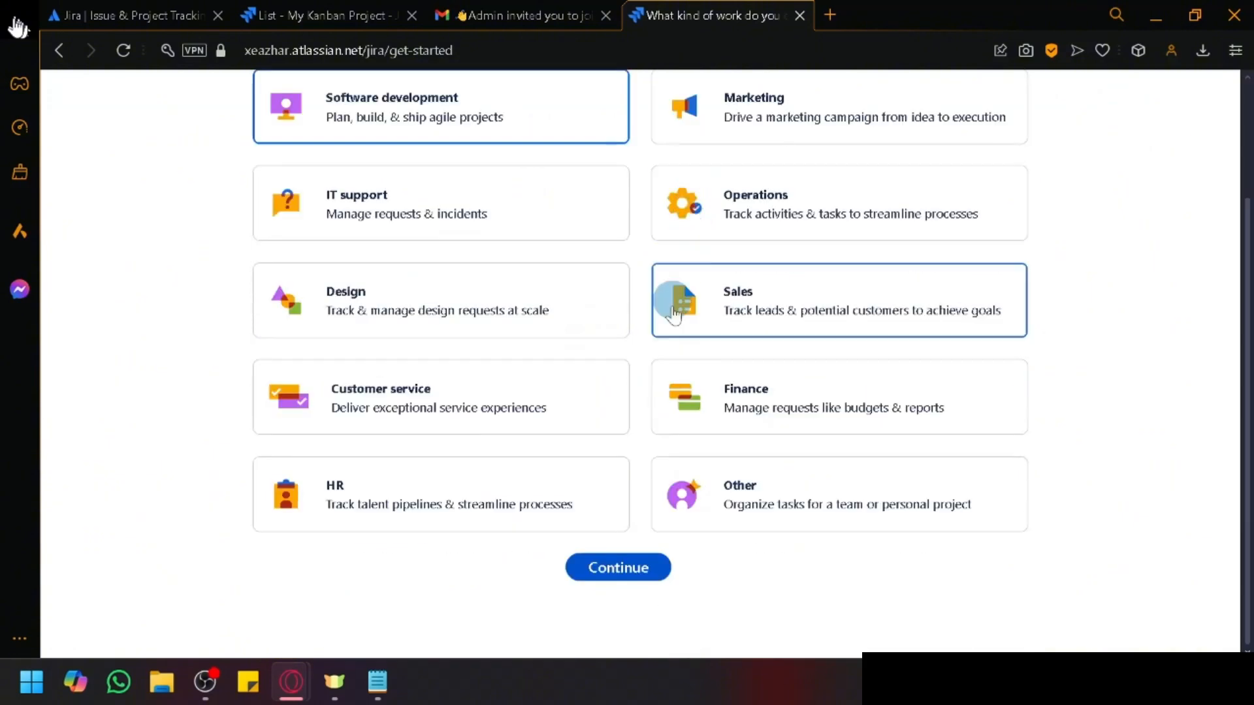
click(641, 565)
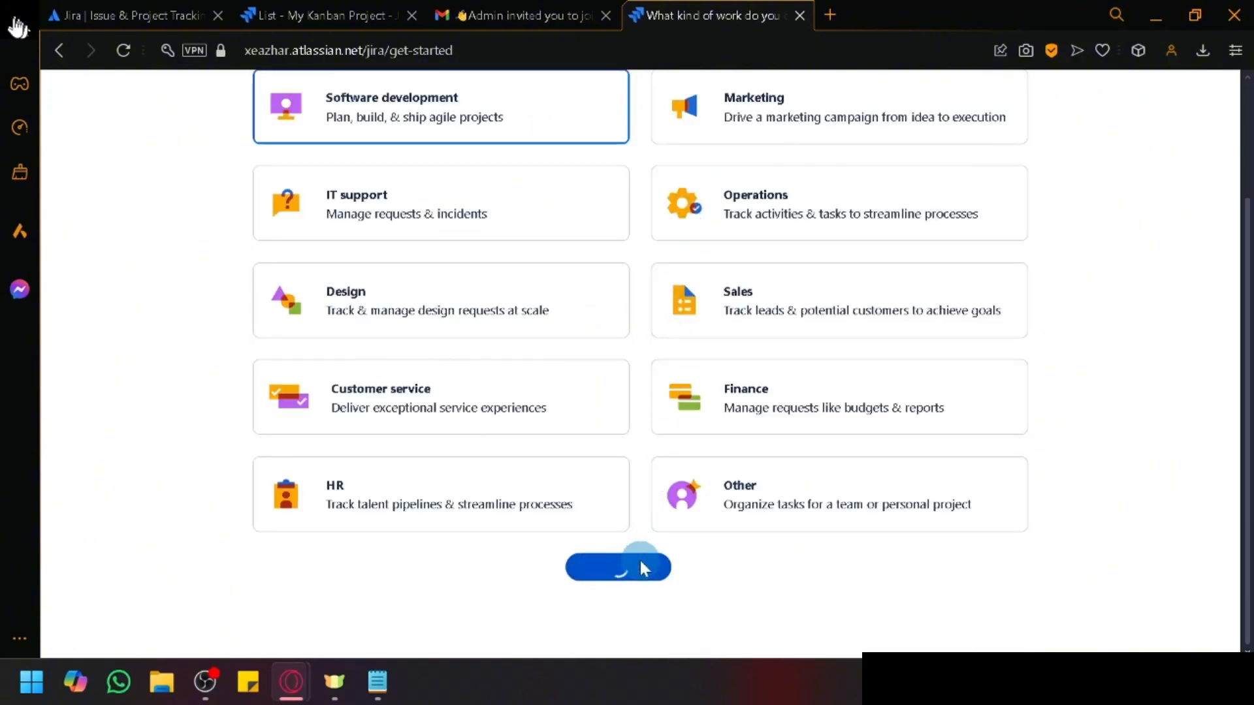
scroll(453, 336, up, 2)
scroll(560, 168, down, 2)
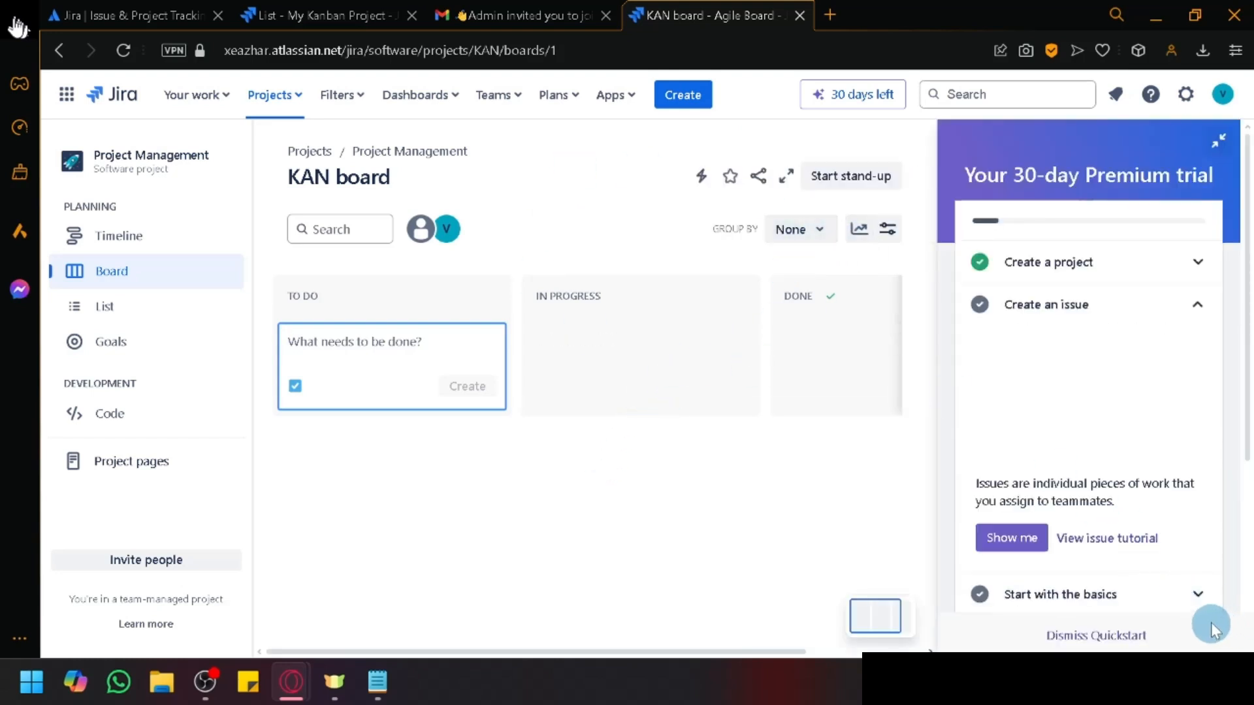
Step: Close the Quickstart guide and reload the Project Management list page
click(1114, 636)
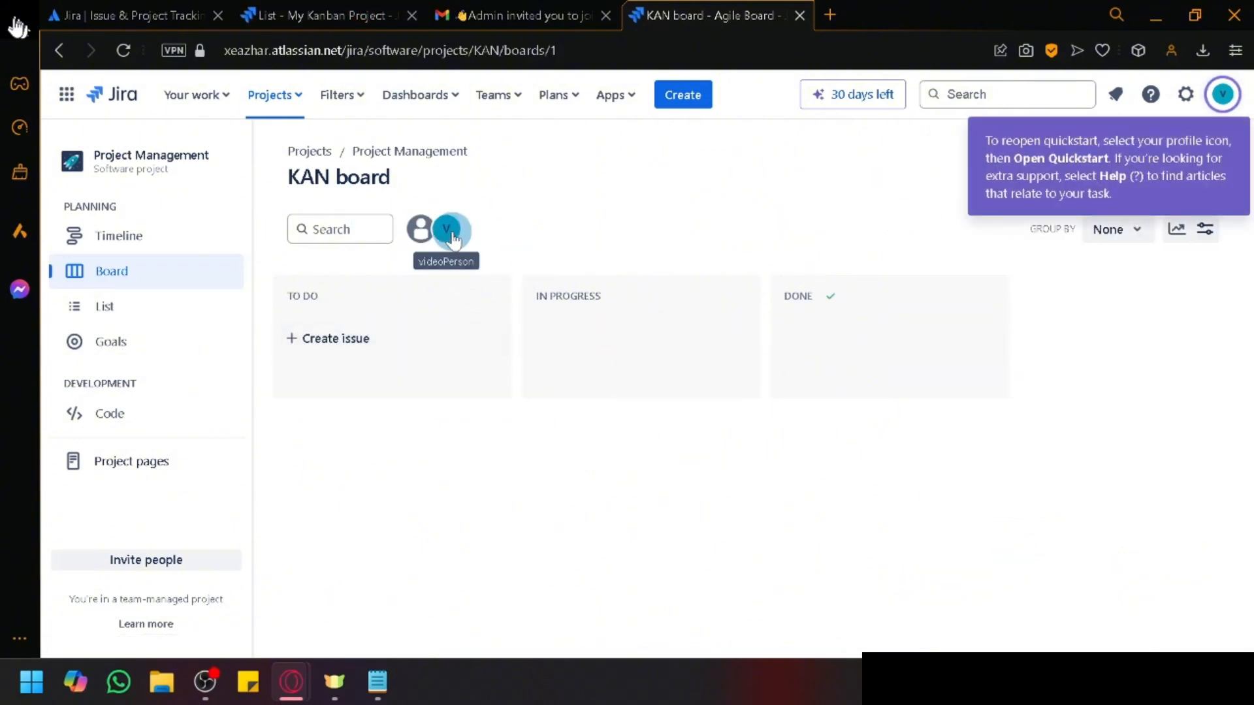
click(327, 15)
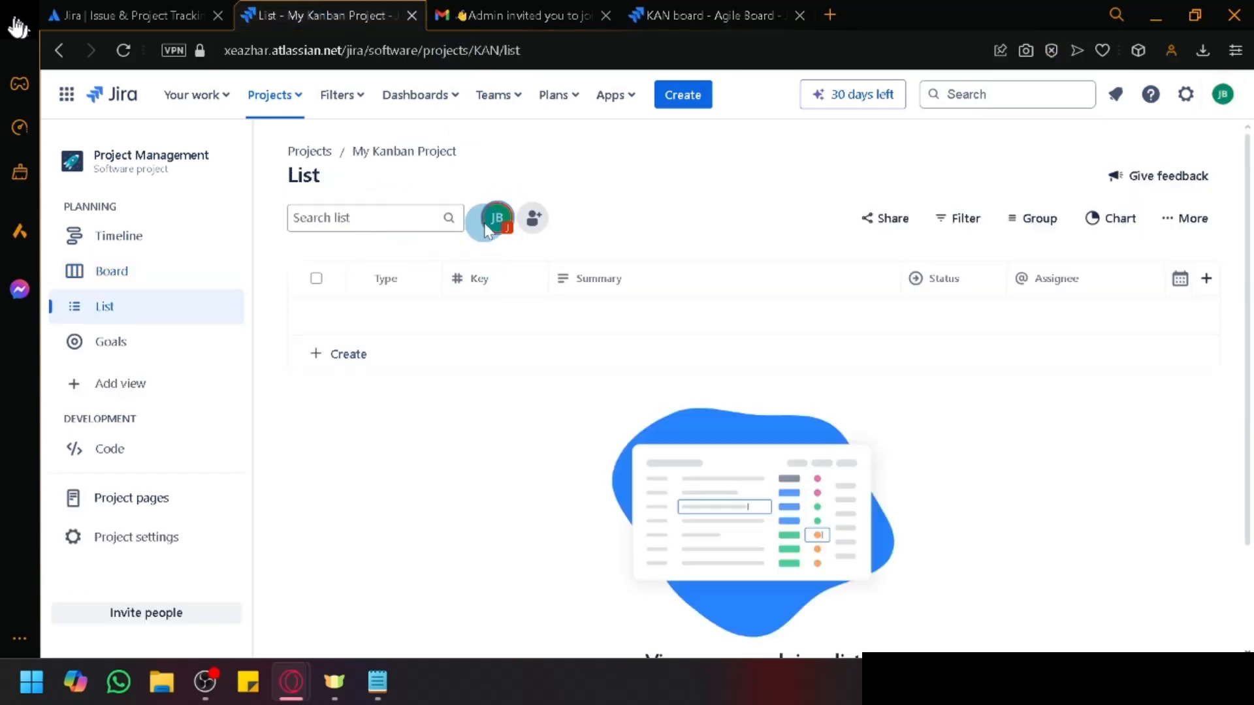
click(719, 9)
click(301, 13)
click(124, 51)
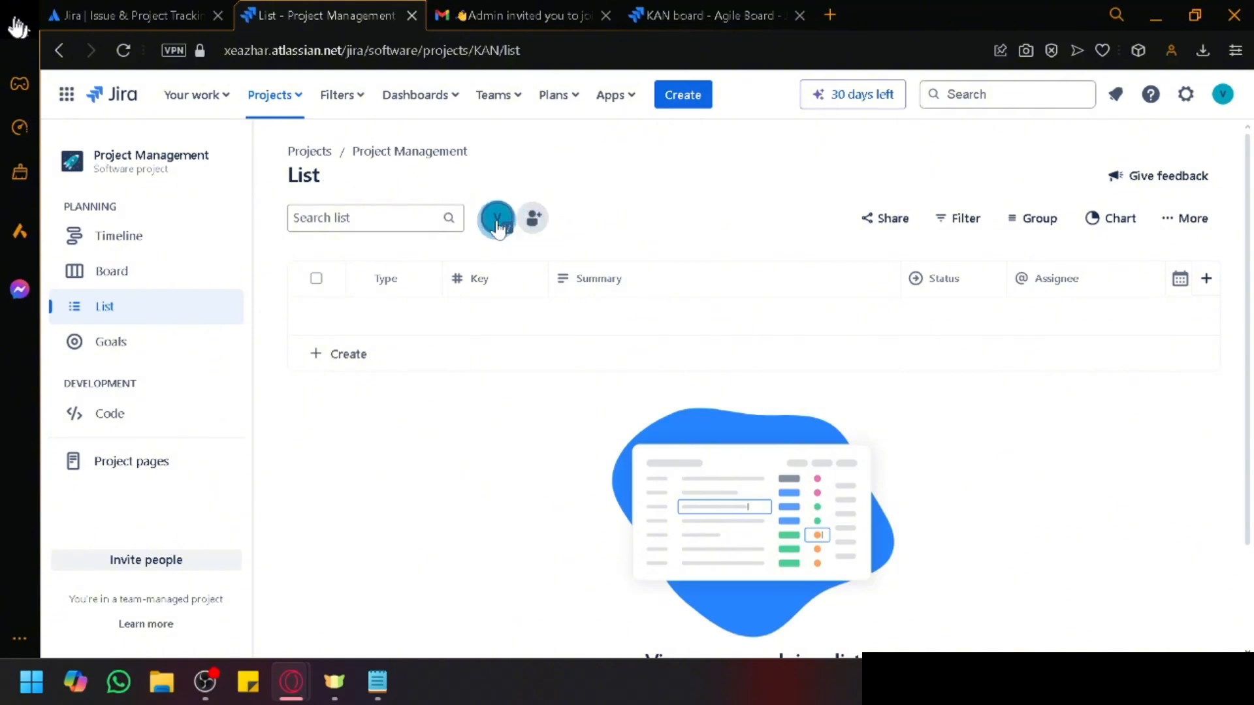
Step: Filter the list to the signed-in user's issues, then return to the Project Management list
click(497, 225)
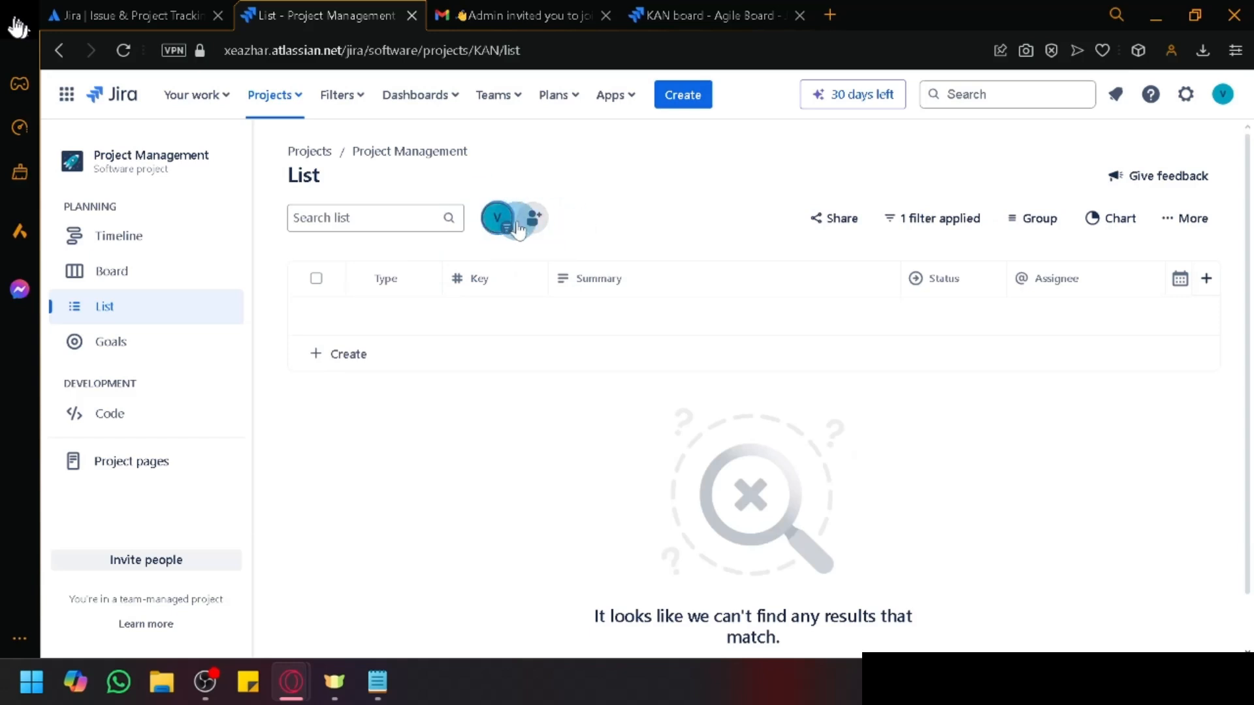
click(730, 9)
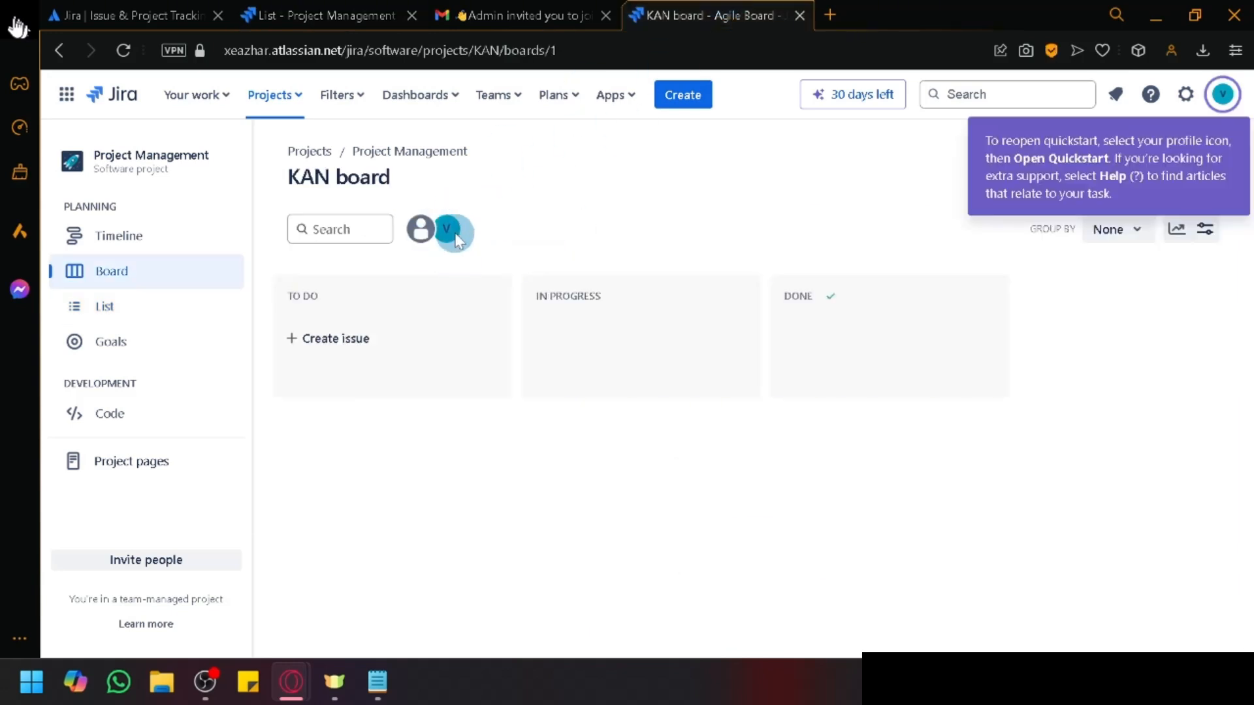
click(314, 9)
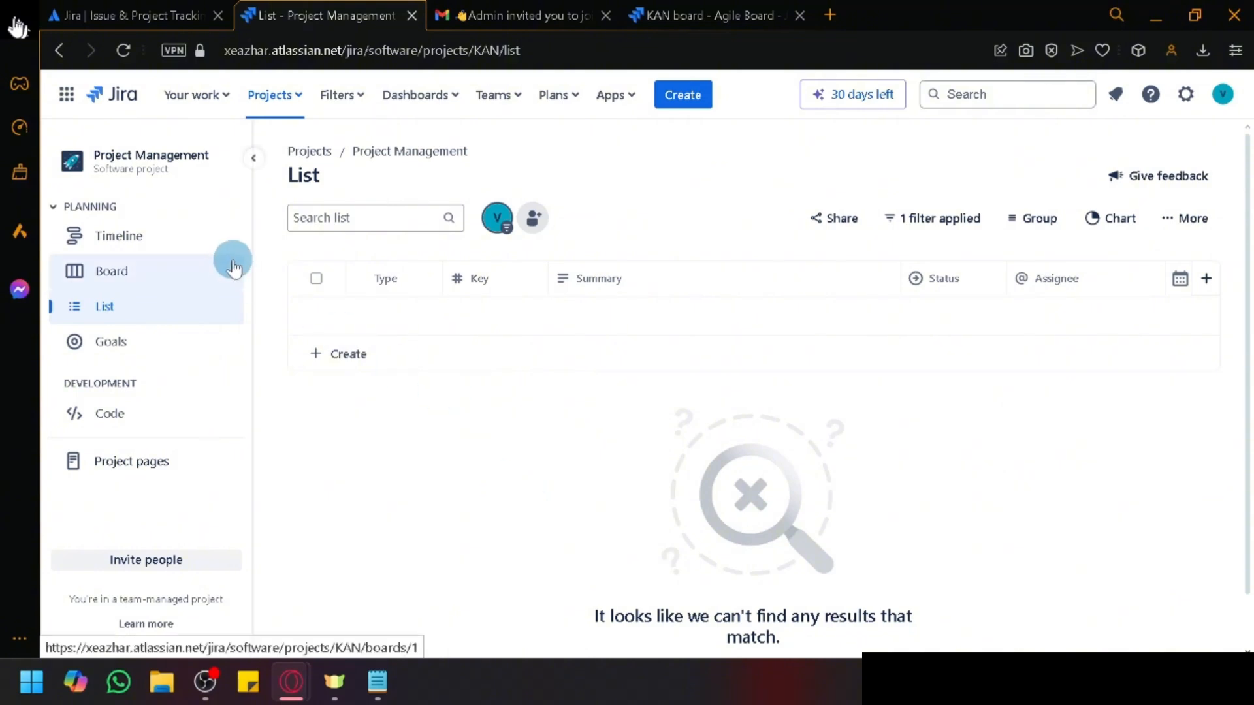
scroll(74, 249, up, 5)
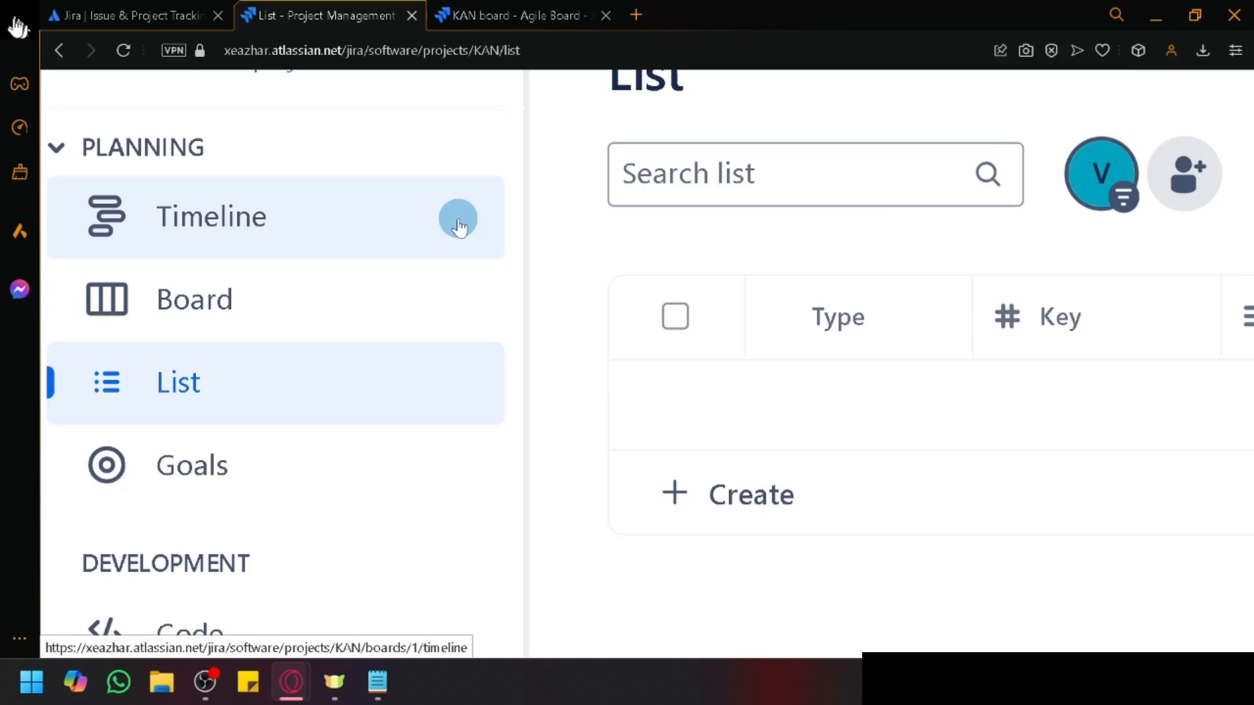
Step: Browse the Timeline, Board and List views, ending back on the project Timeline
click(116, 201)
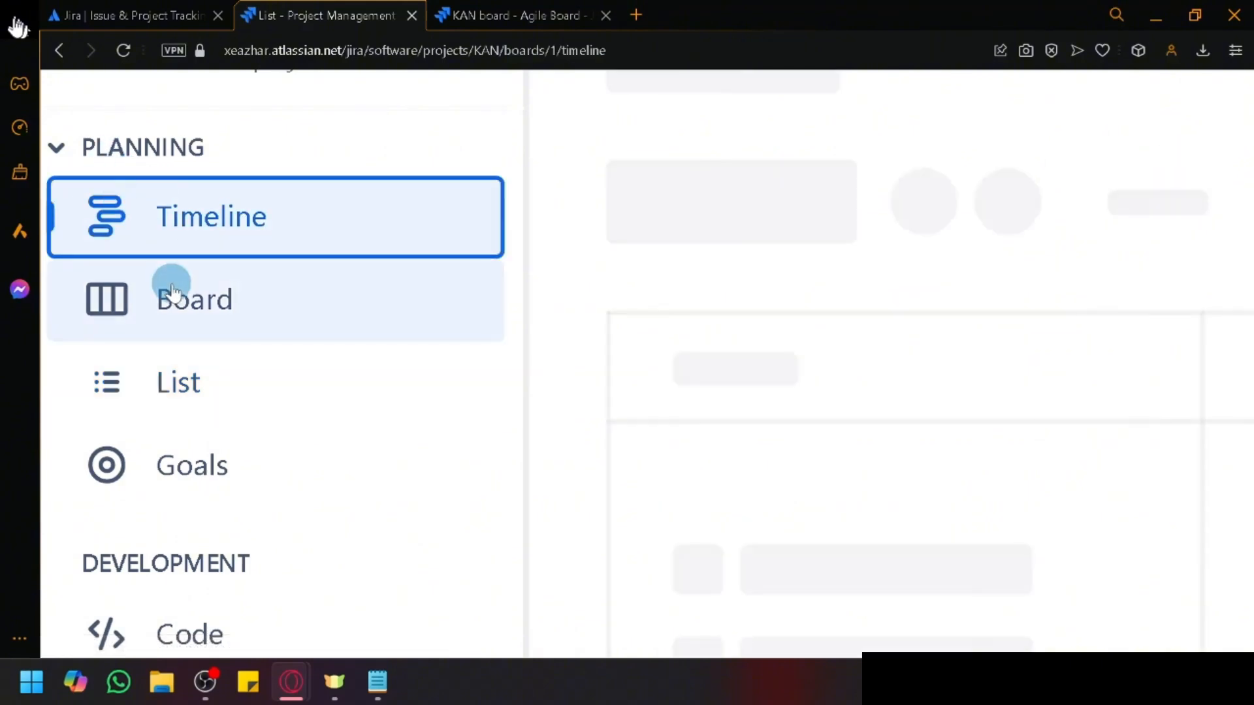
click(174, 308)
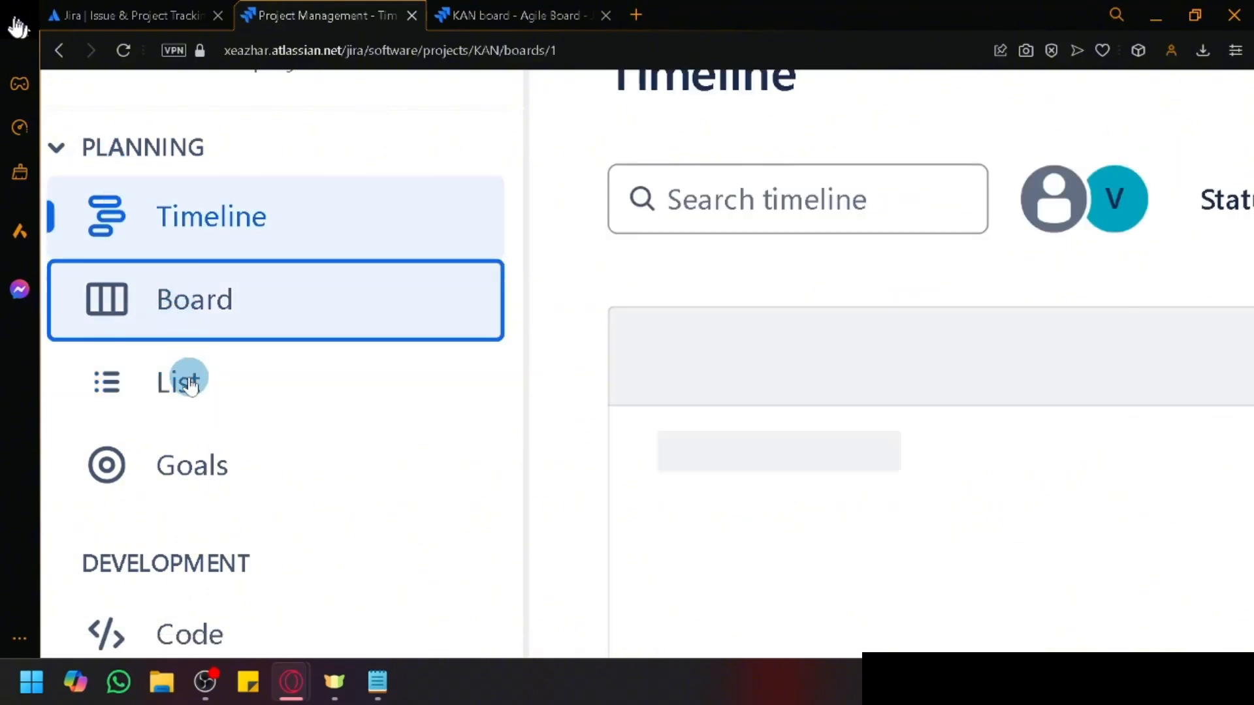
click(190, 385)
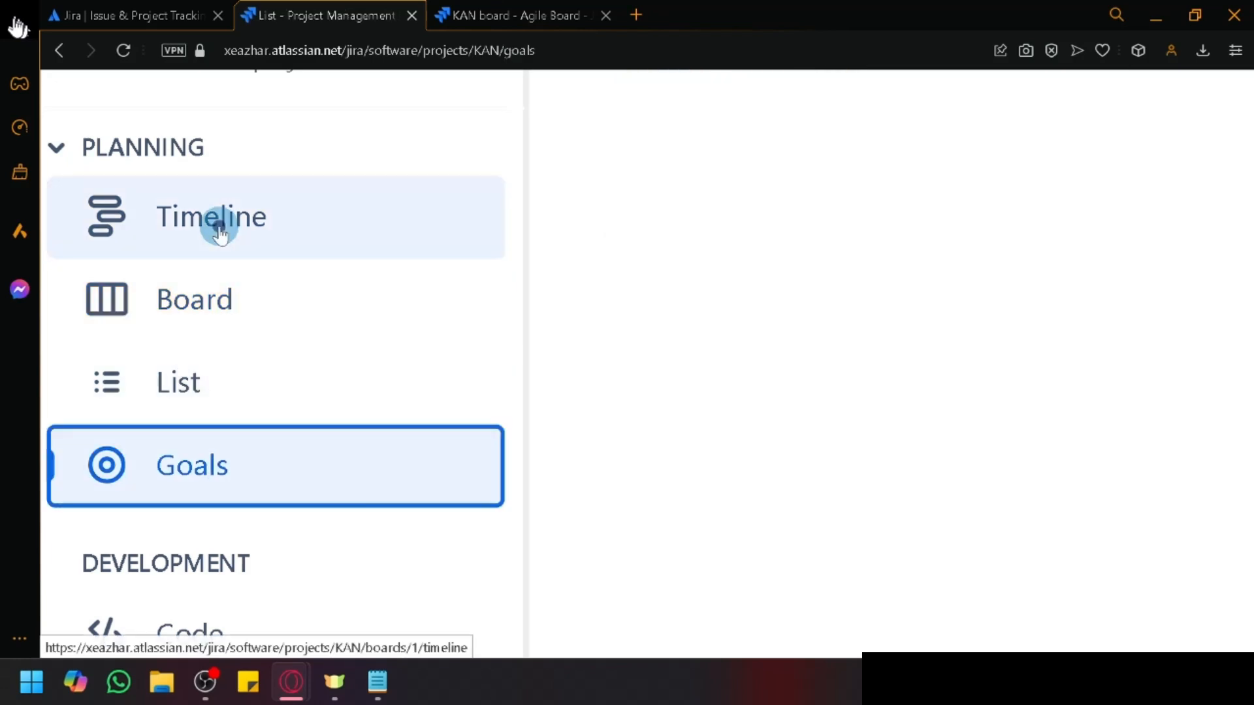
click(220, 234)
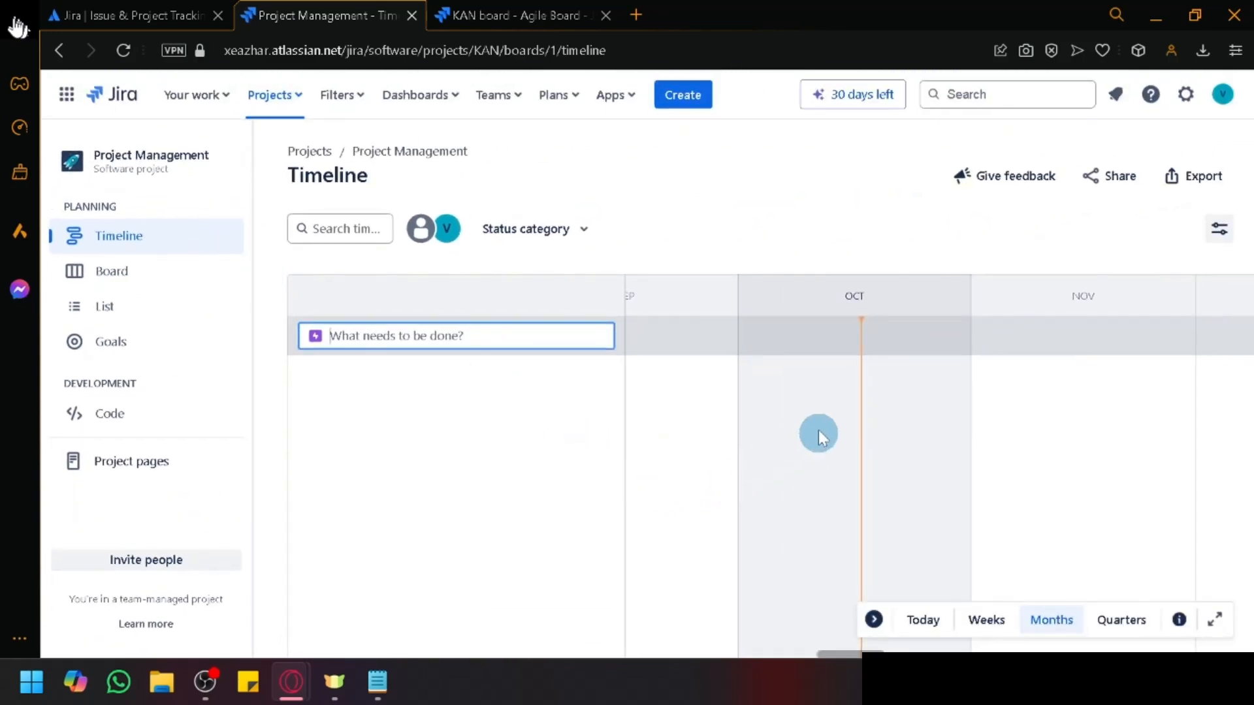
scroll(818, 434, right, 4)
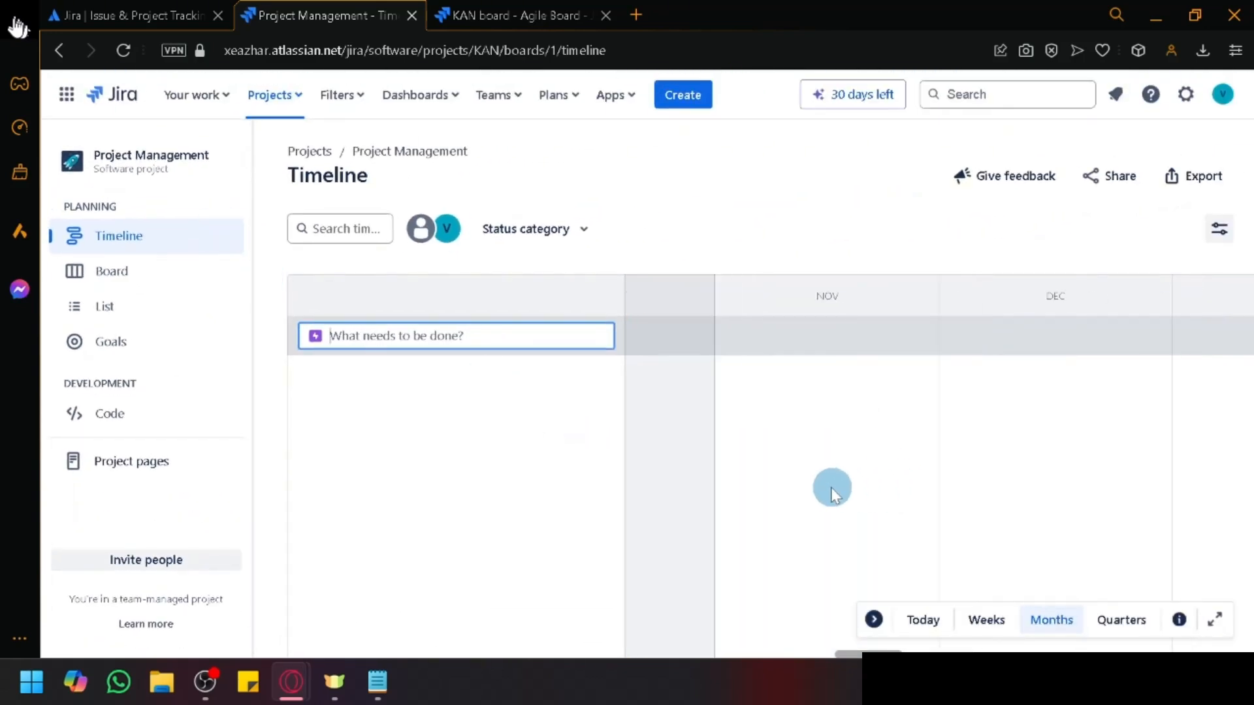
scroll(829, 487, left, 3)
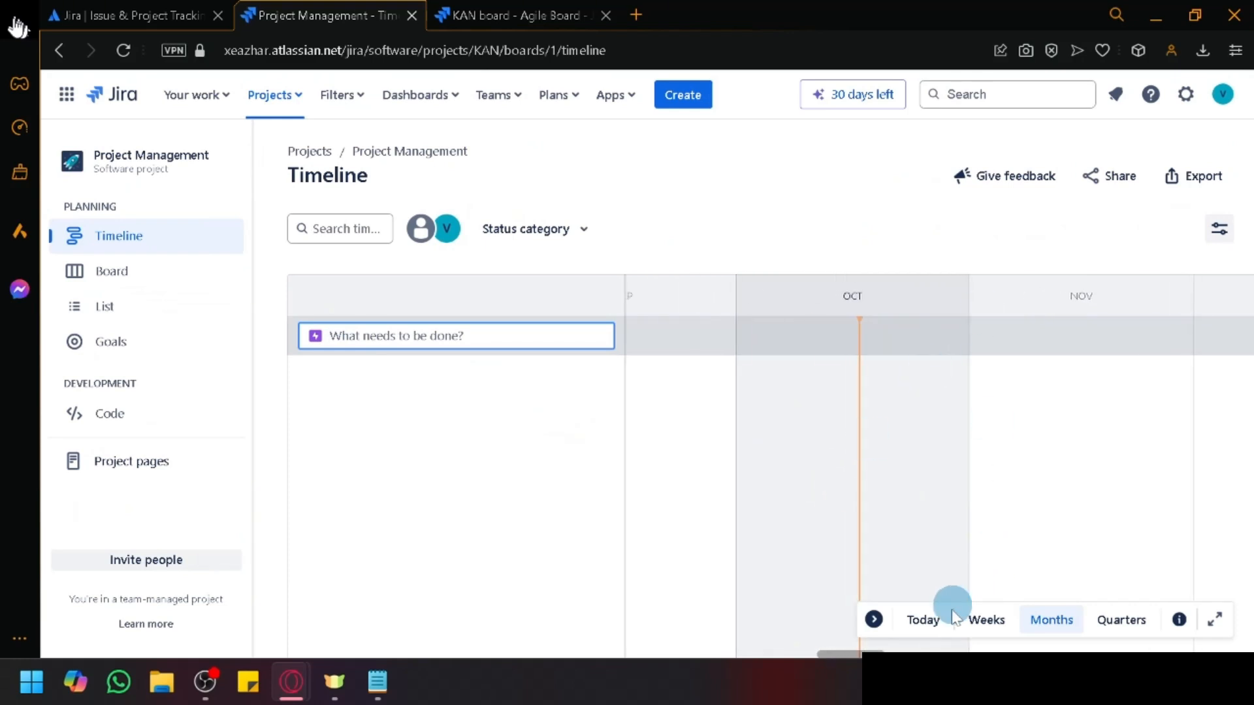
Step: Switch the timeline through Weeks and Quarters back to Months and show the legend
click(986, 619)
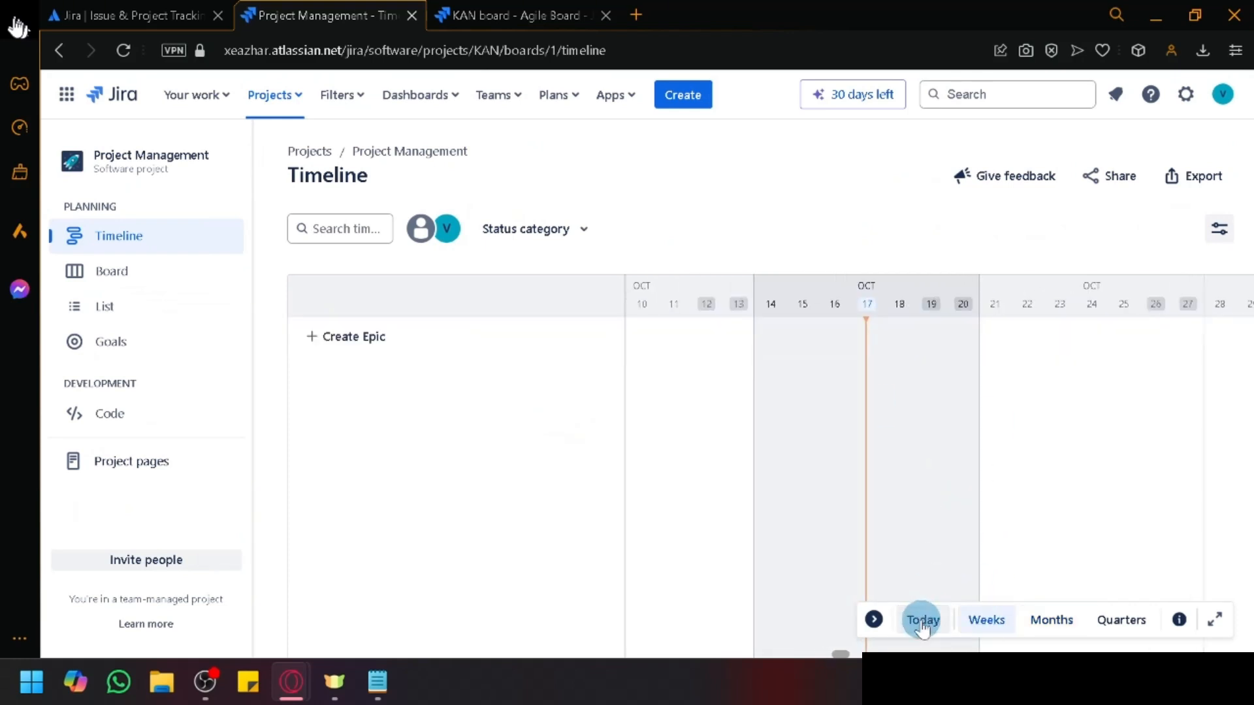
click(1104, 626)
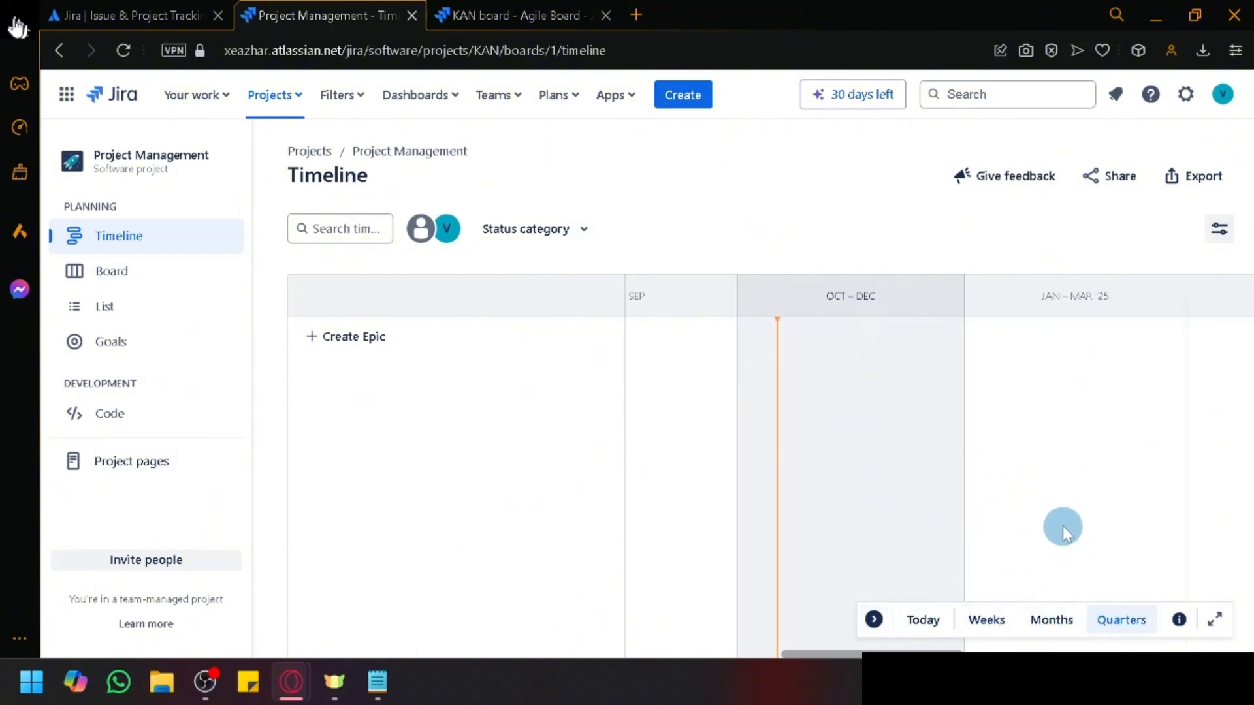
click(1046, 624)
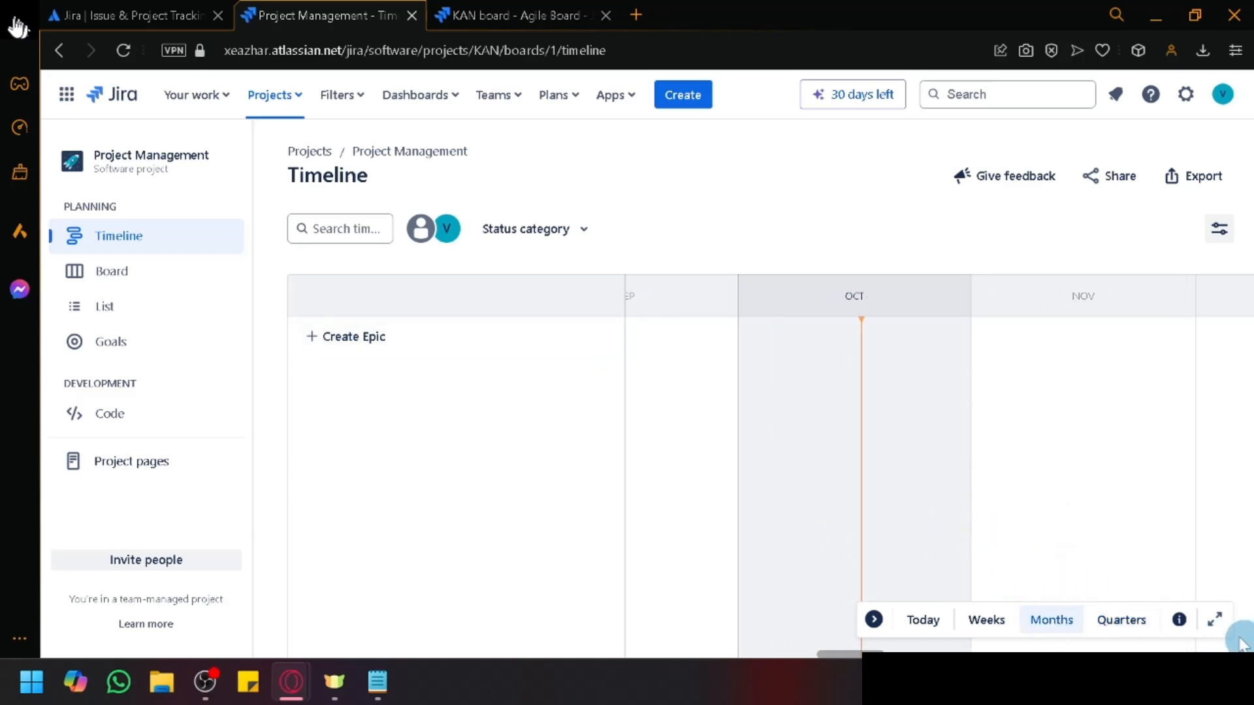
click(1187, 627)
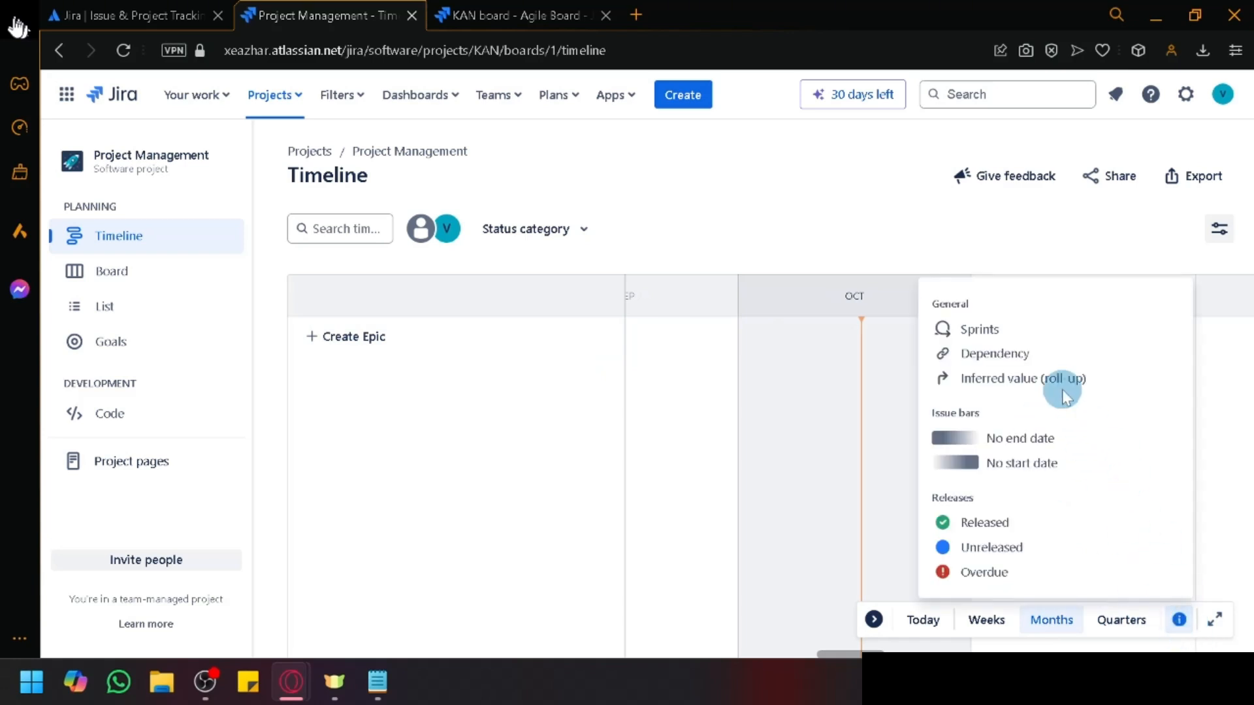
Step: Close the timeline legend, reopen it, then close it again
scroll(1063, 392, up, 5)
scroll(1063, 392, right, 4)
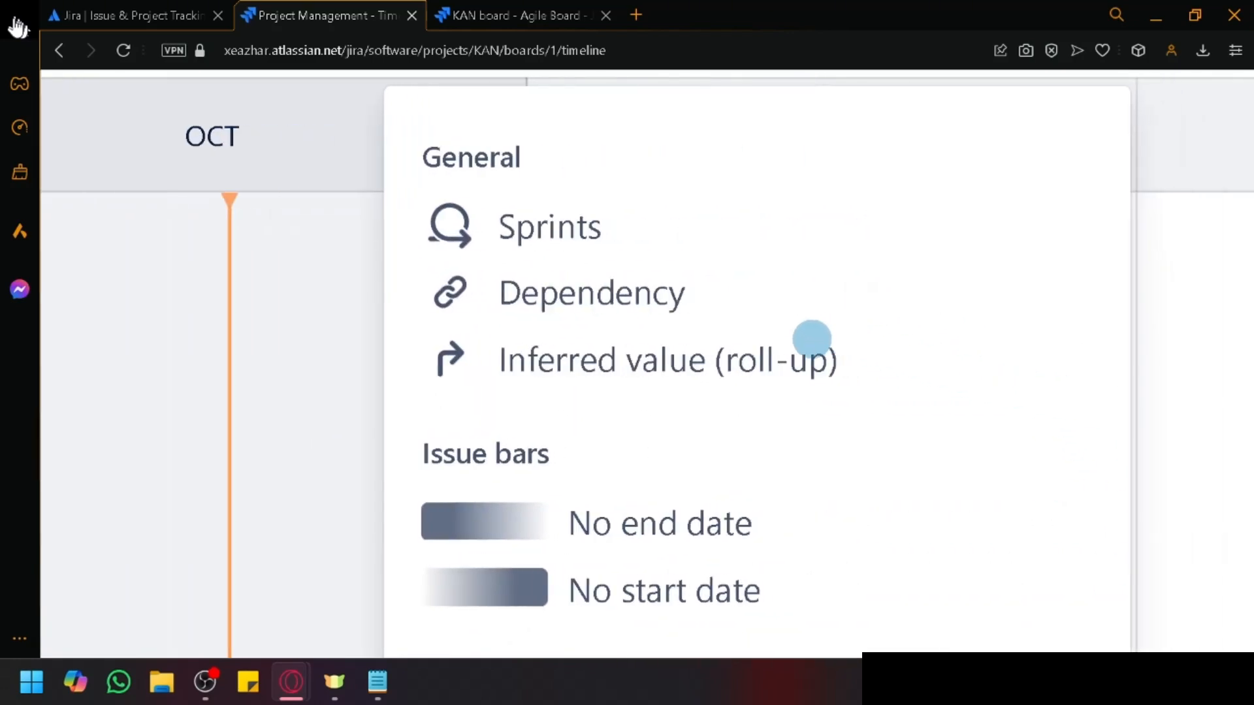
scroll(812, 339, down, 5)
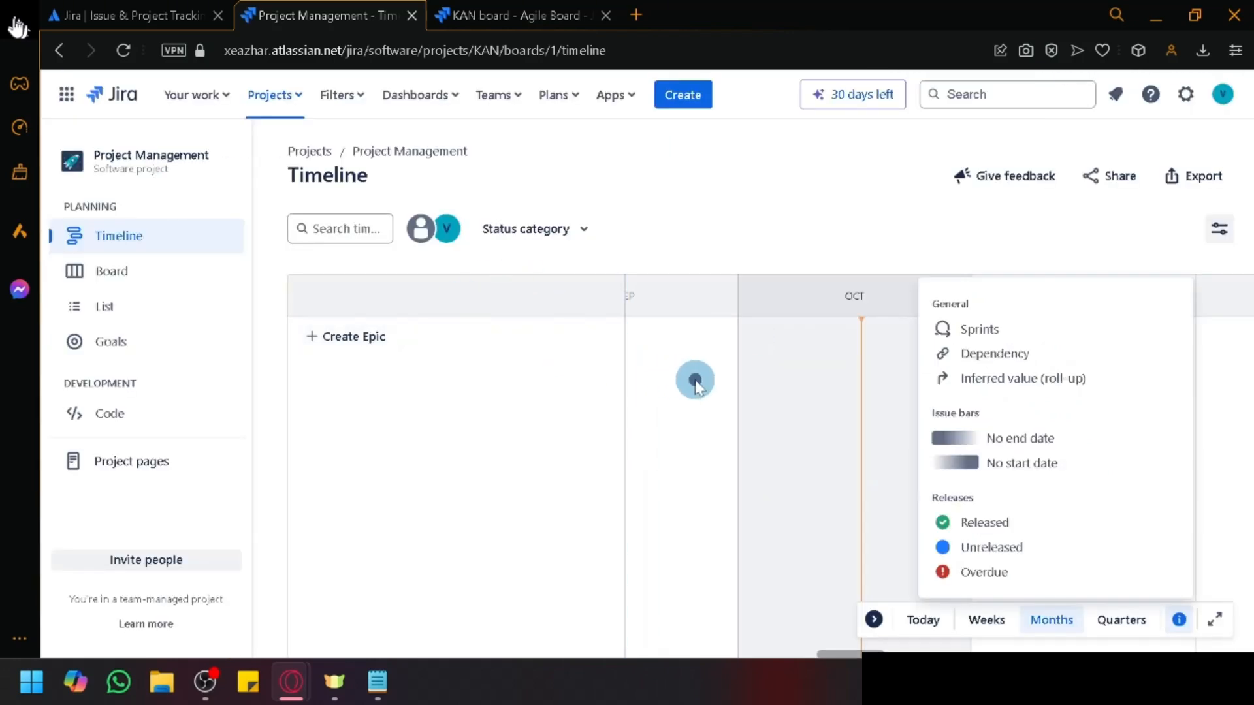
click(694, 377)
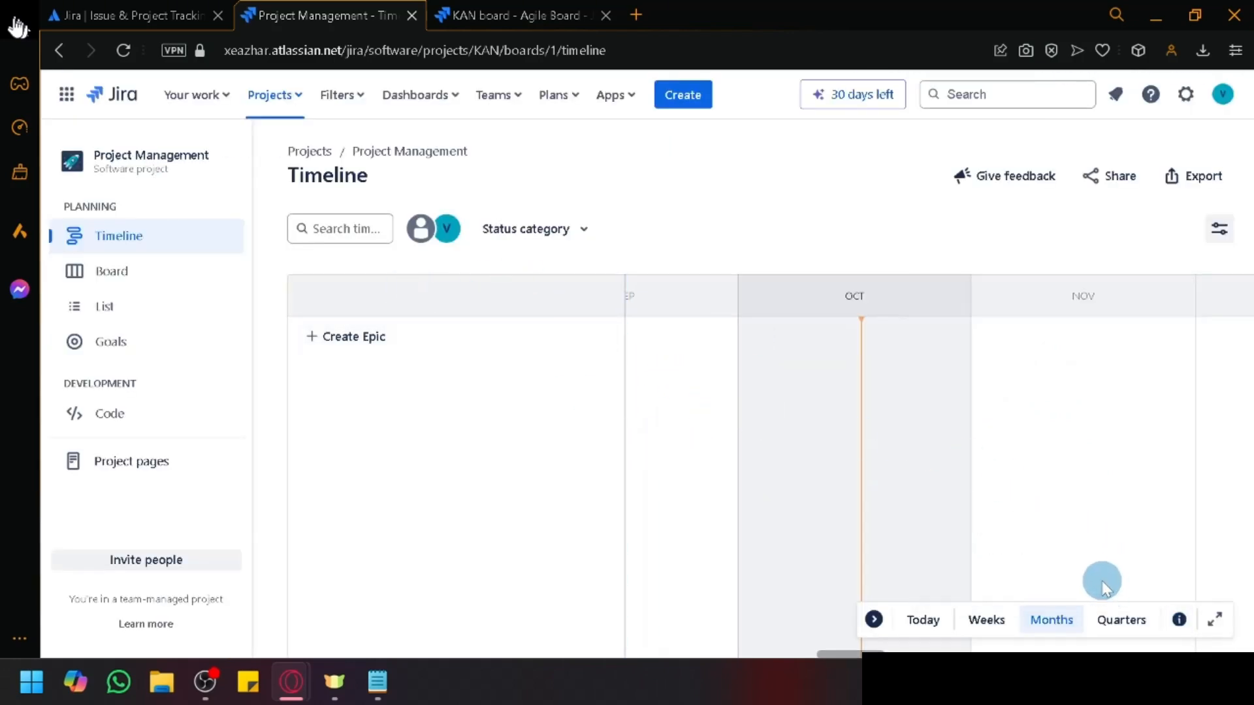
click(1176, 621)
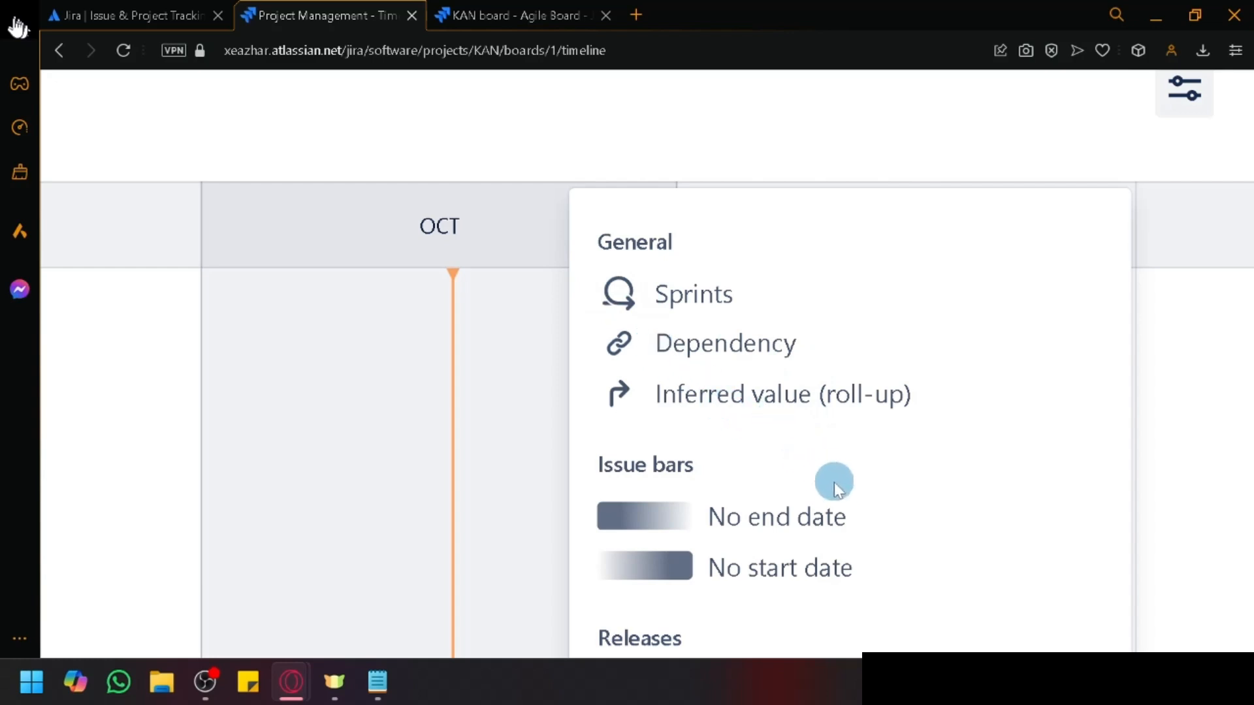
scroll(833, 474, down, 3)
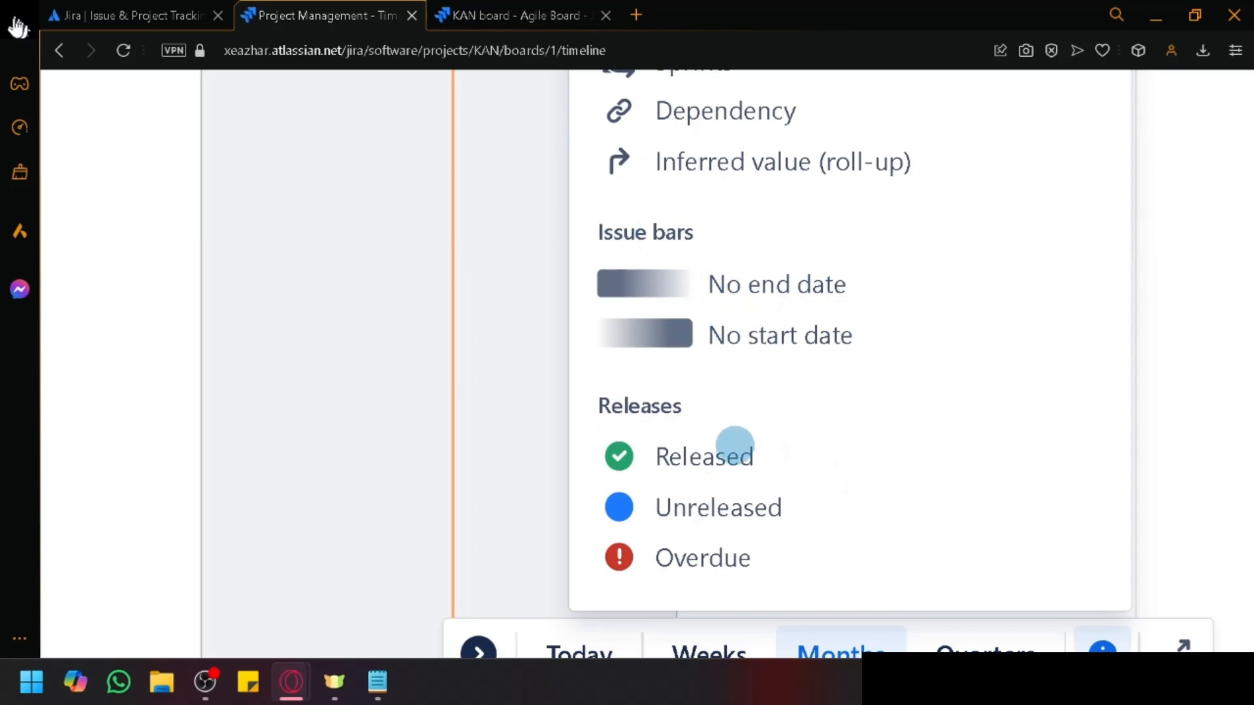
scroll(753, 514, right, 1)
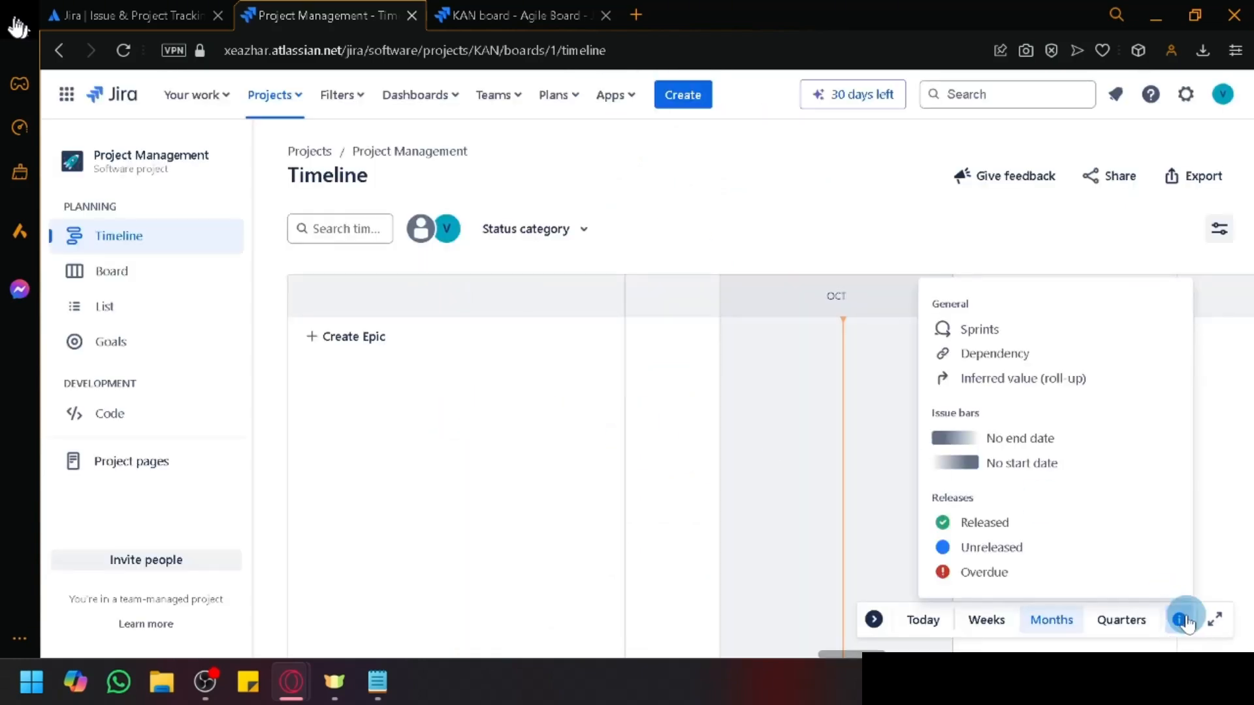
click(1179, 620)
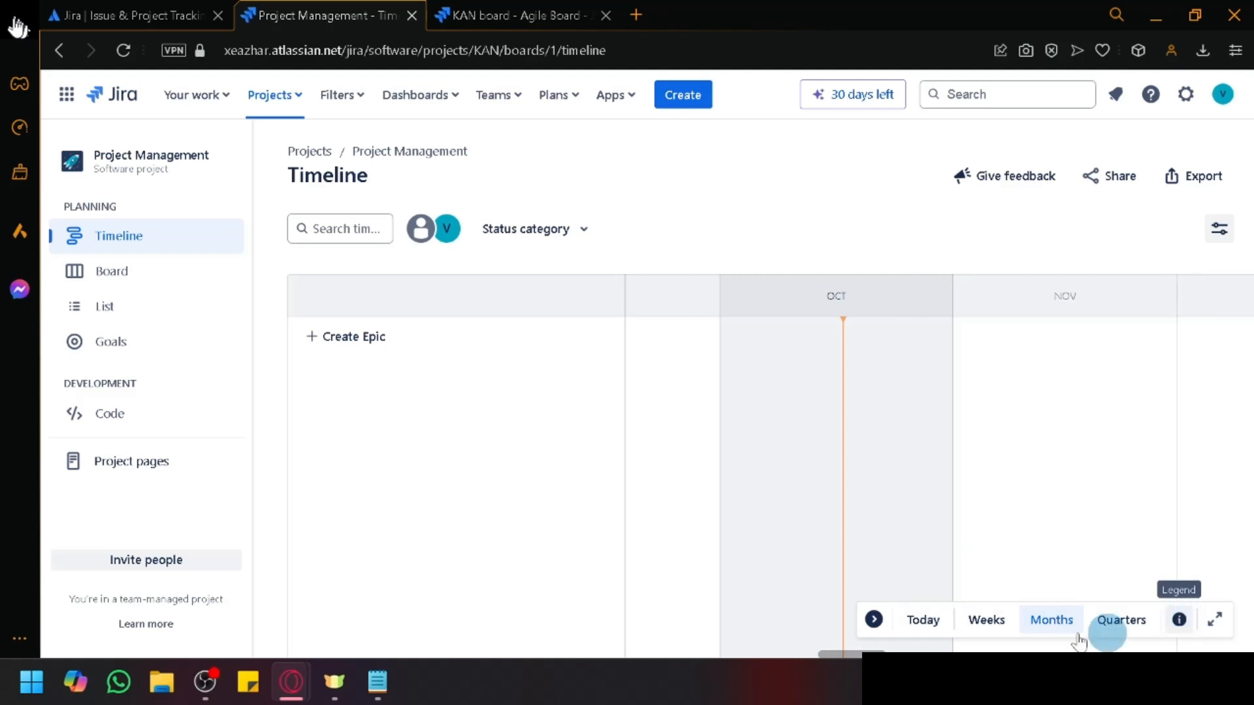
Step: Collapse the time-scale controls, start and cancel a new epic, then show the Export options
click(874, 619)
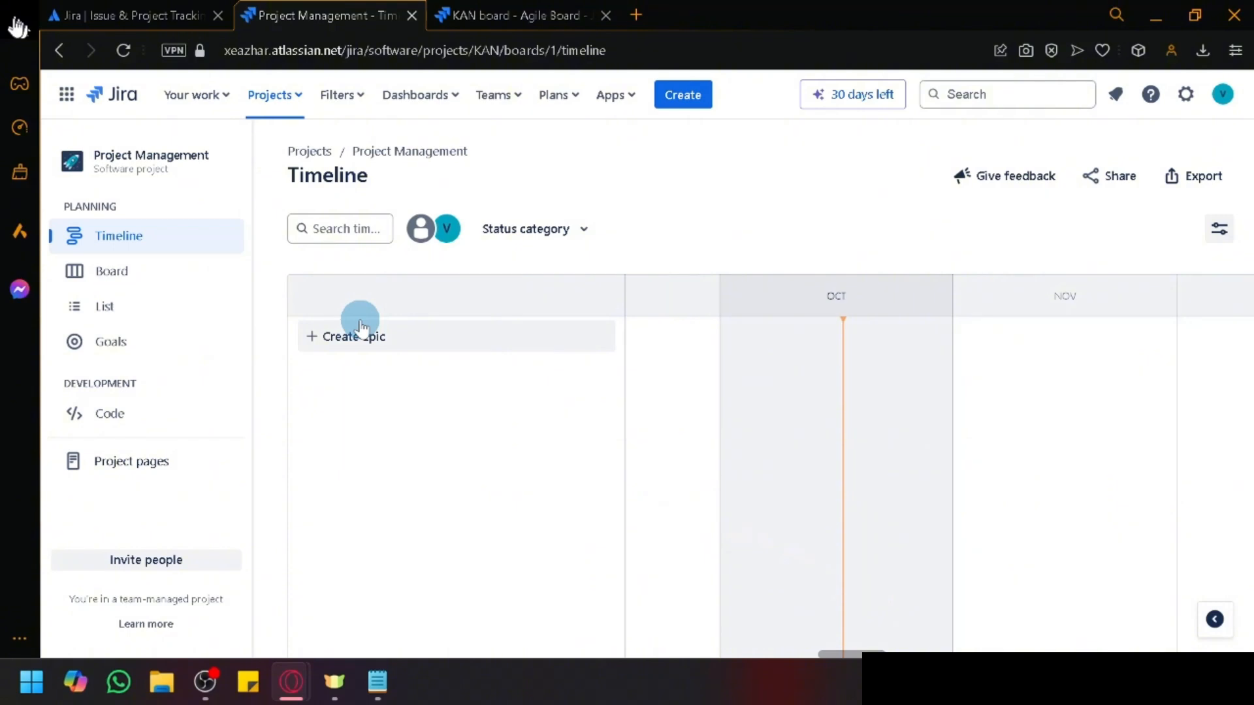
click(359, 353)
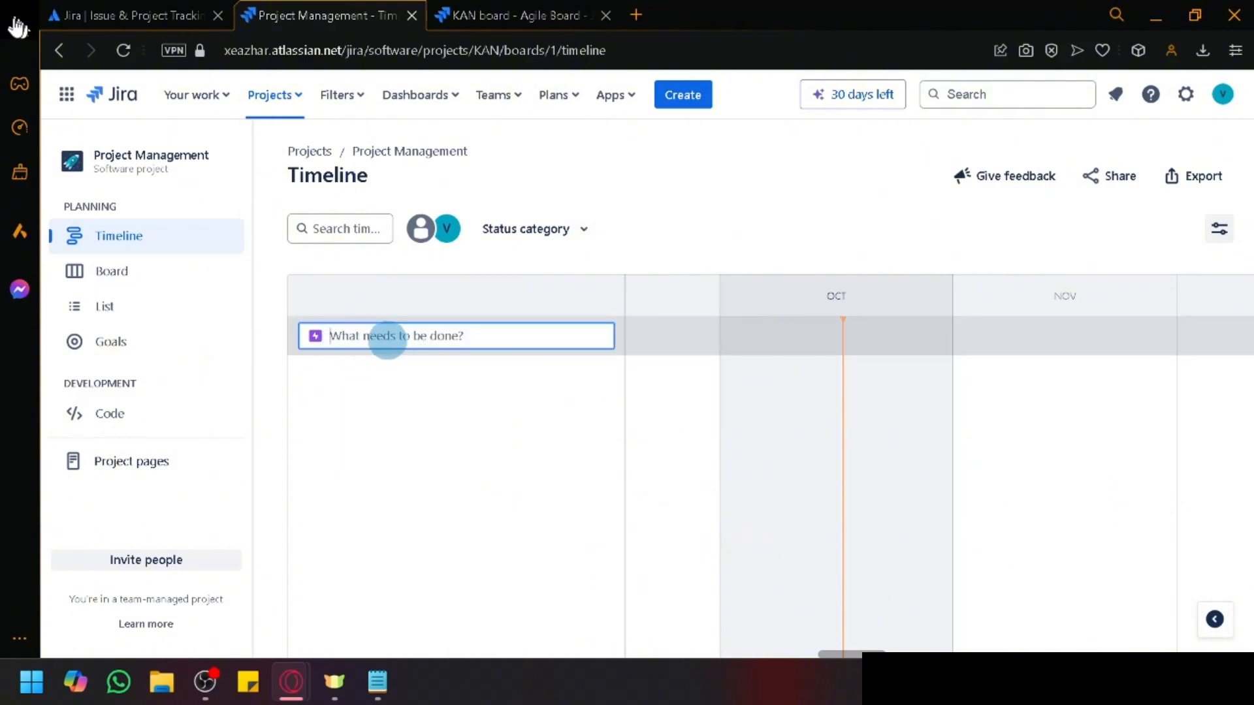
click(642, 199)
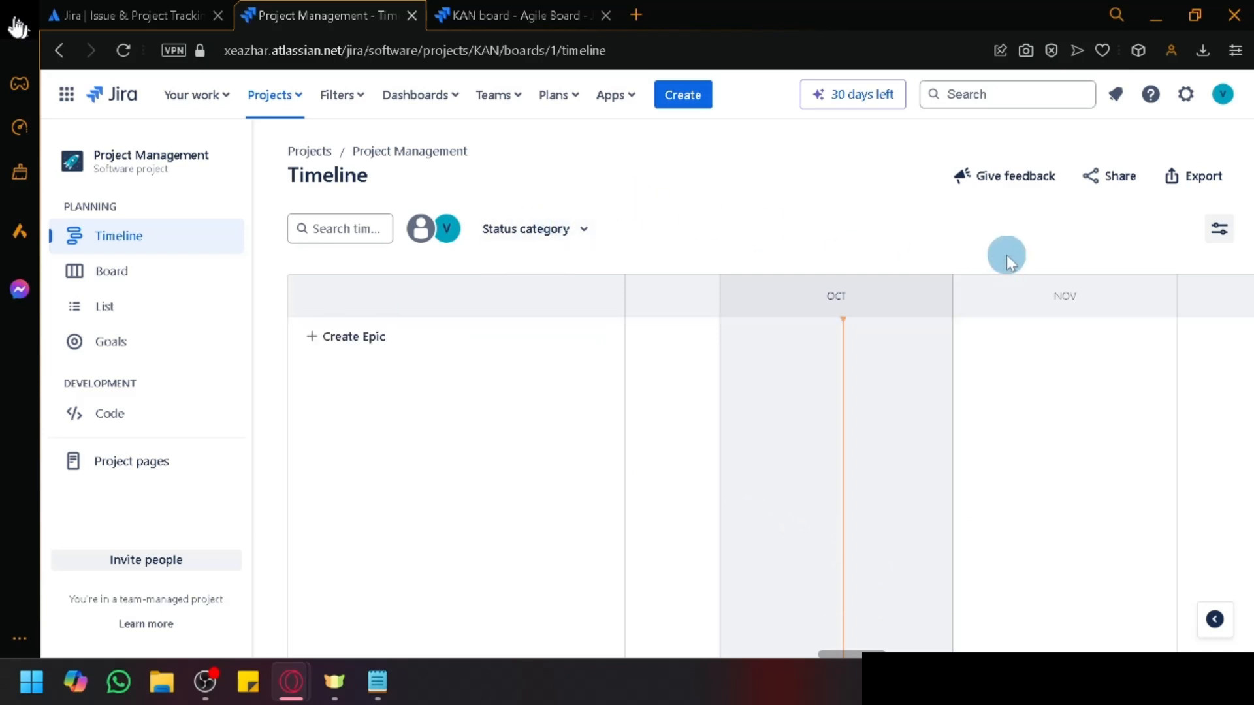
click(1186, 178)
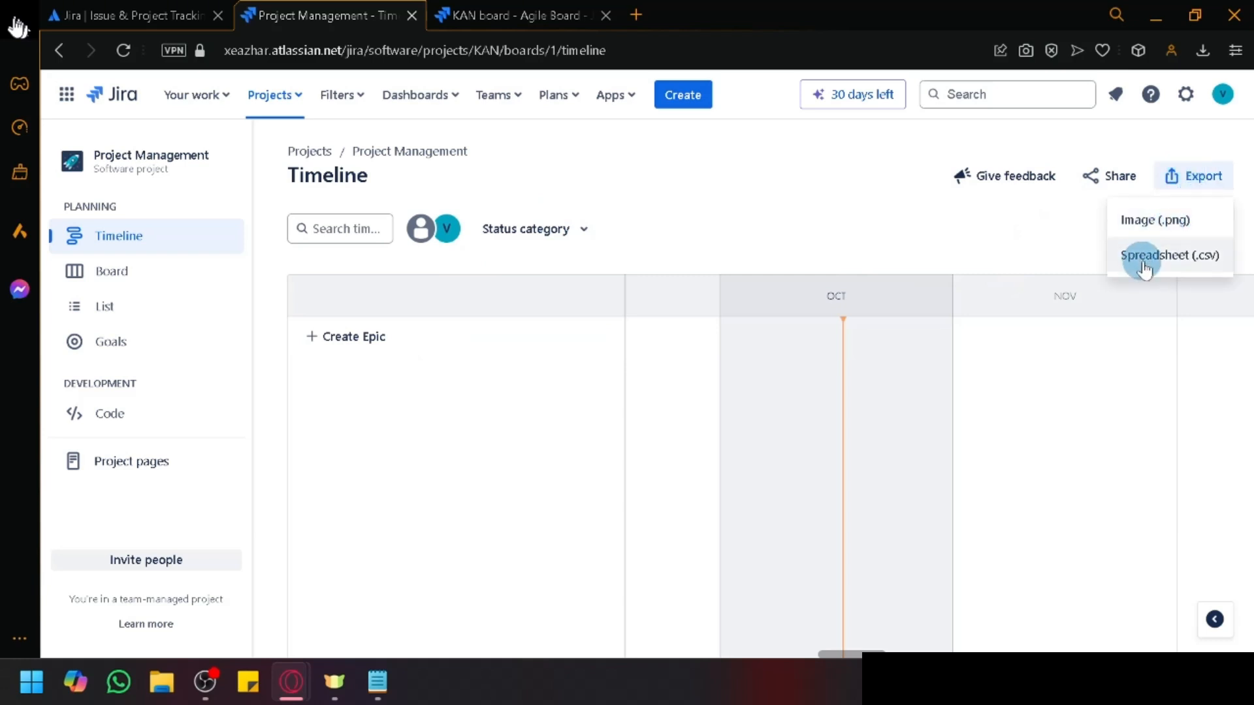
Step: Dismiss the timeline Export options twice and switch to the KAN board with its empty columns
click(927, 247)
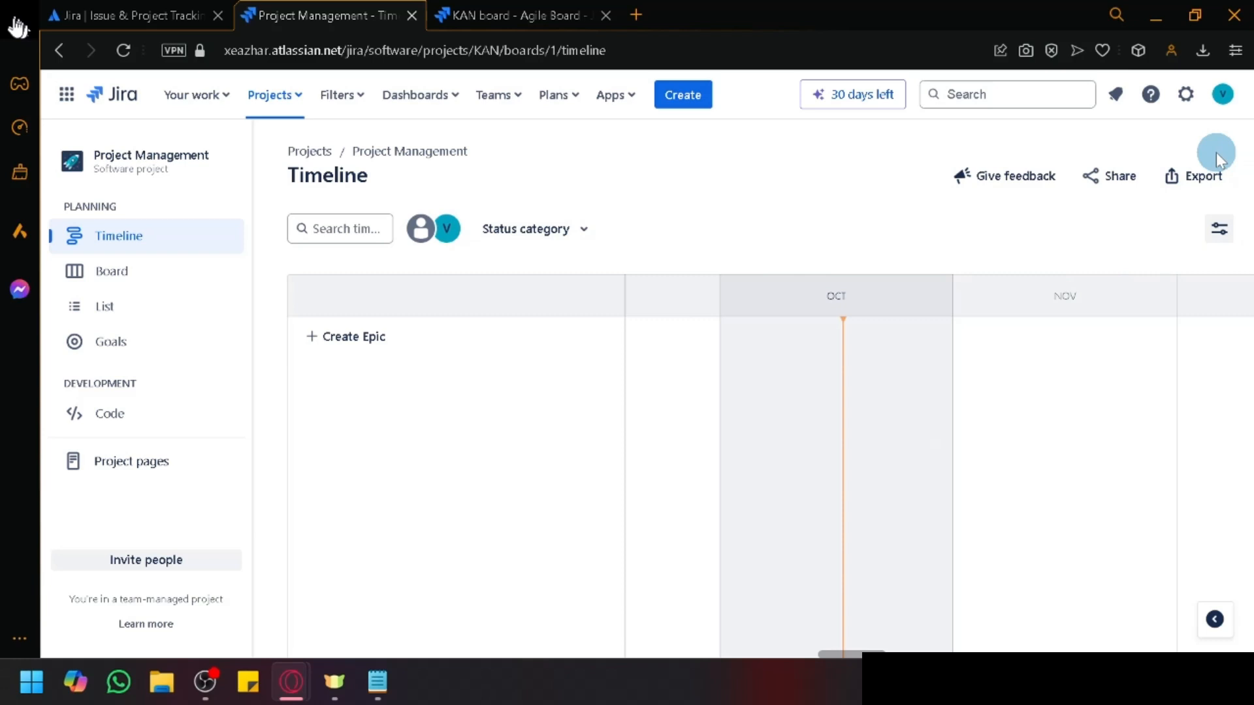
click(1167, 176)
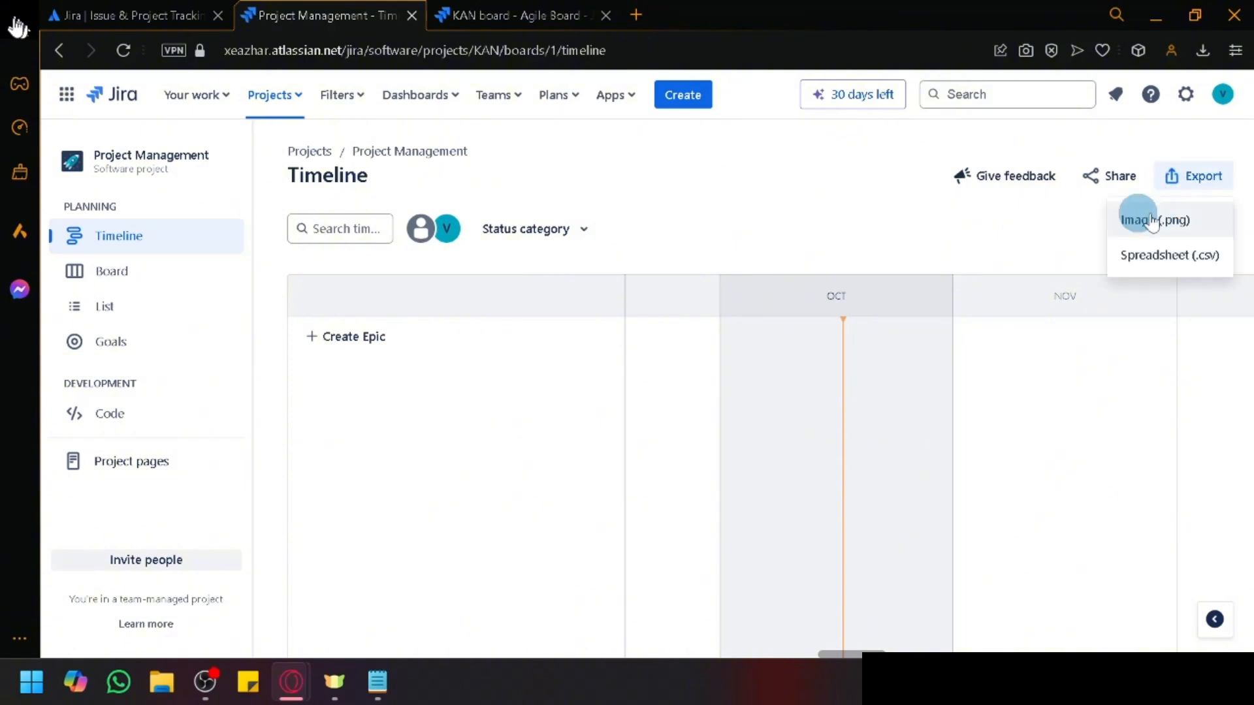
click(1019, 243)
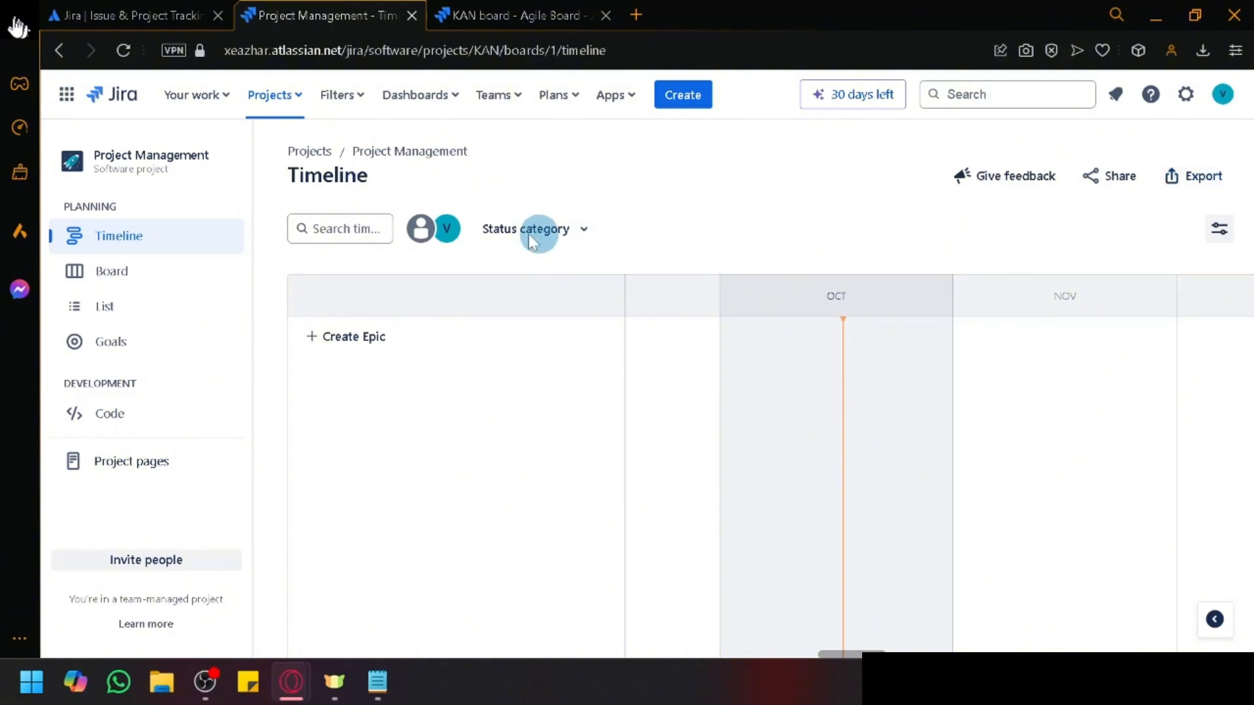
click(143, 285)
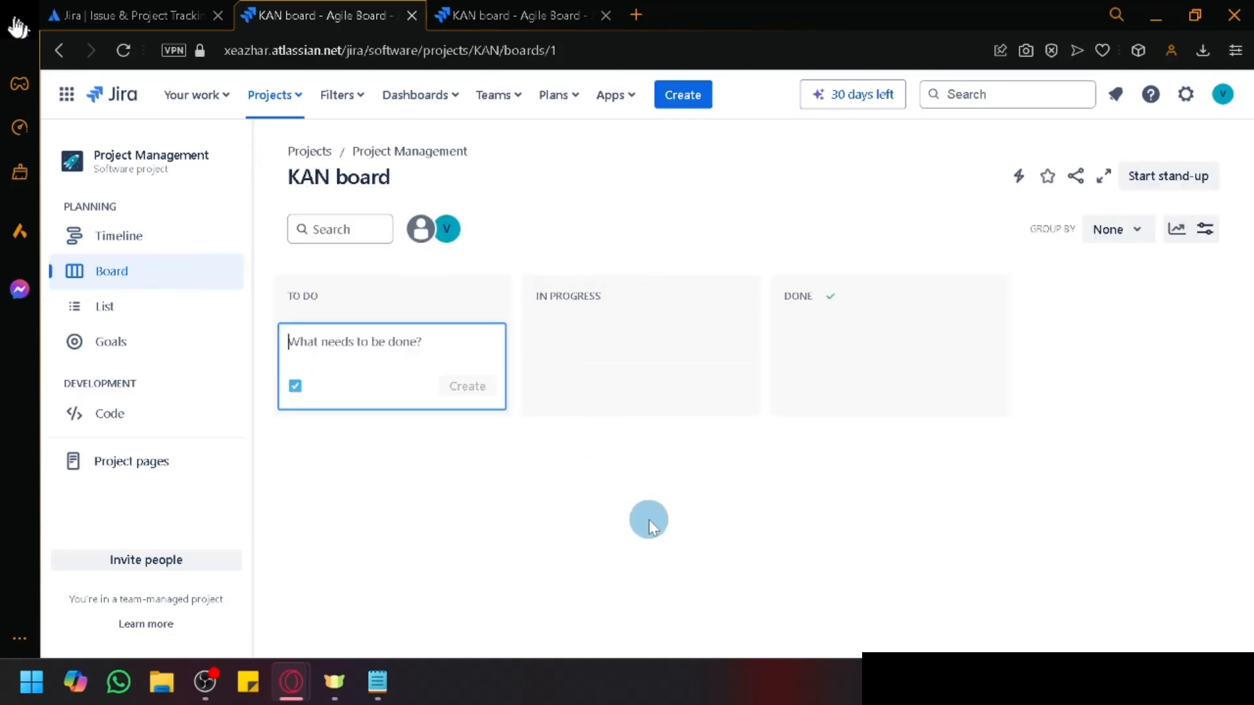
Step: Cancel the inline To Do issue entry and switch to the List view, which shows no matching work items
click(615, 494)
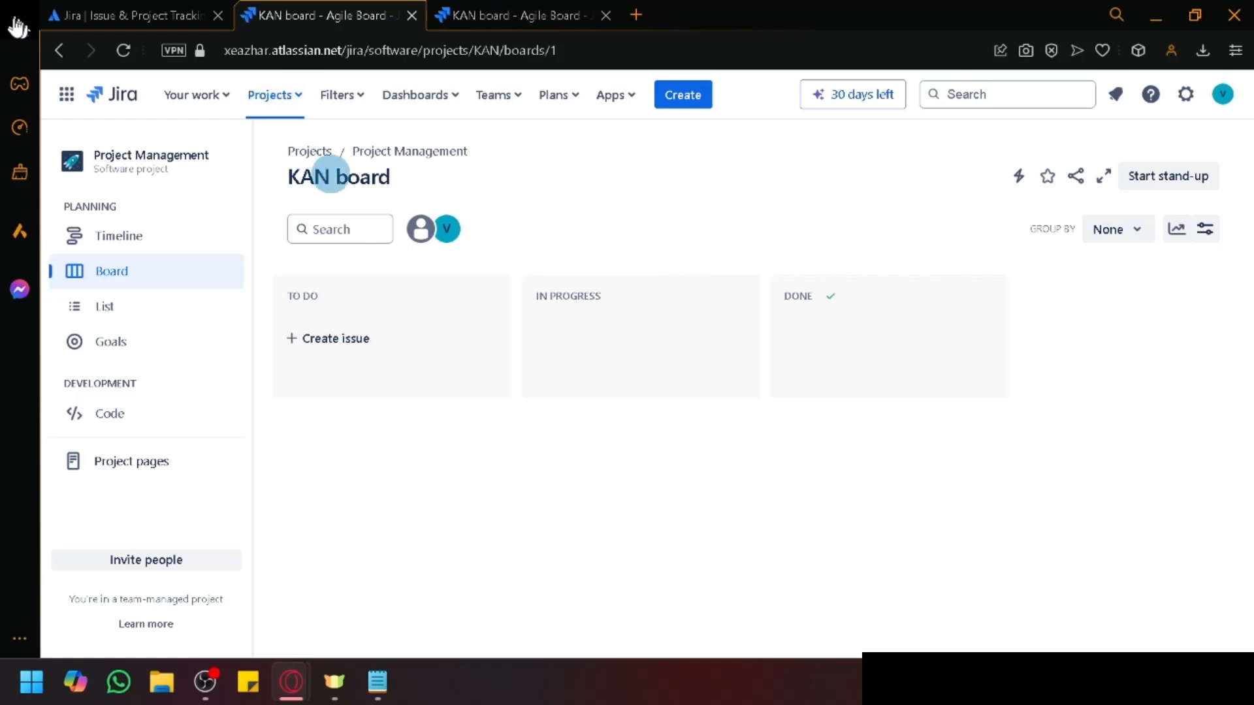
double_click(333, 182)
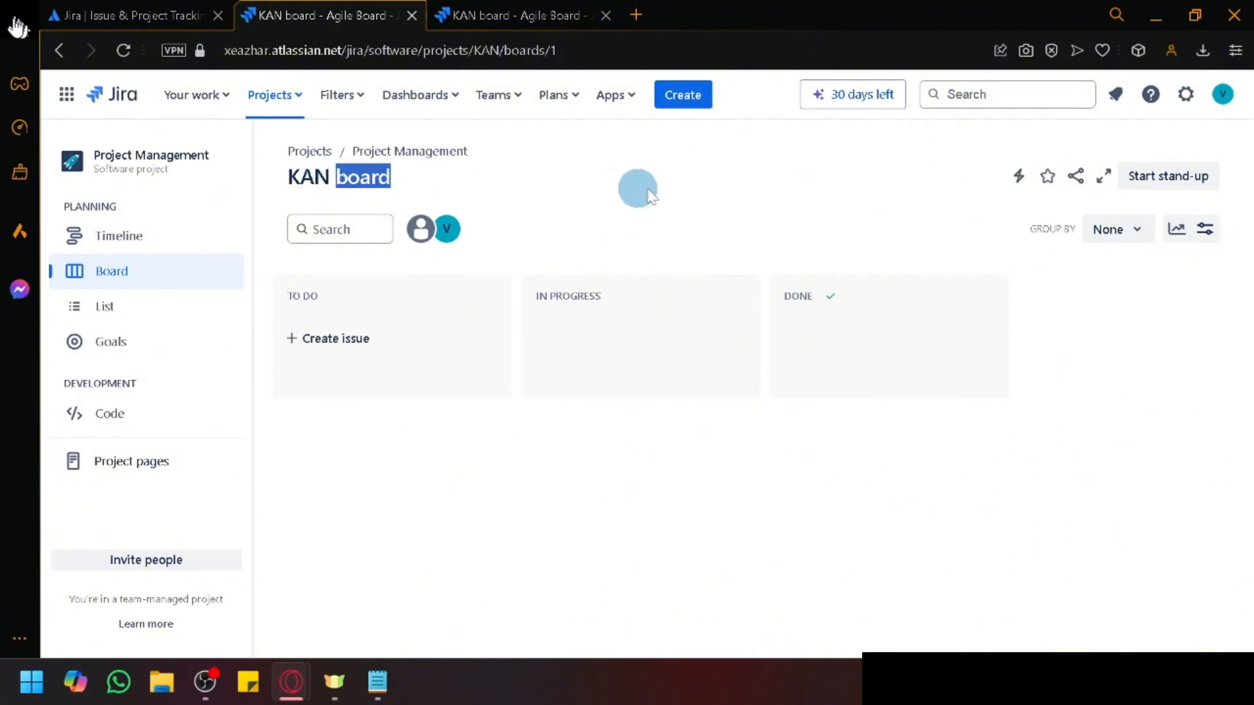
click(730, 188)
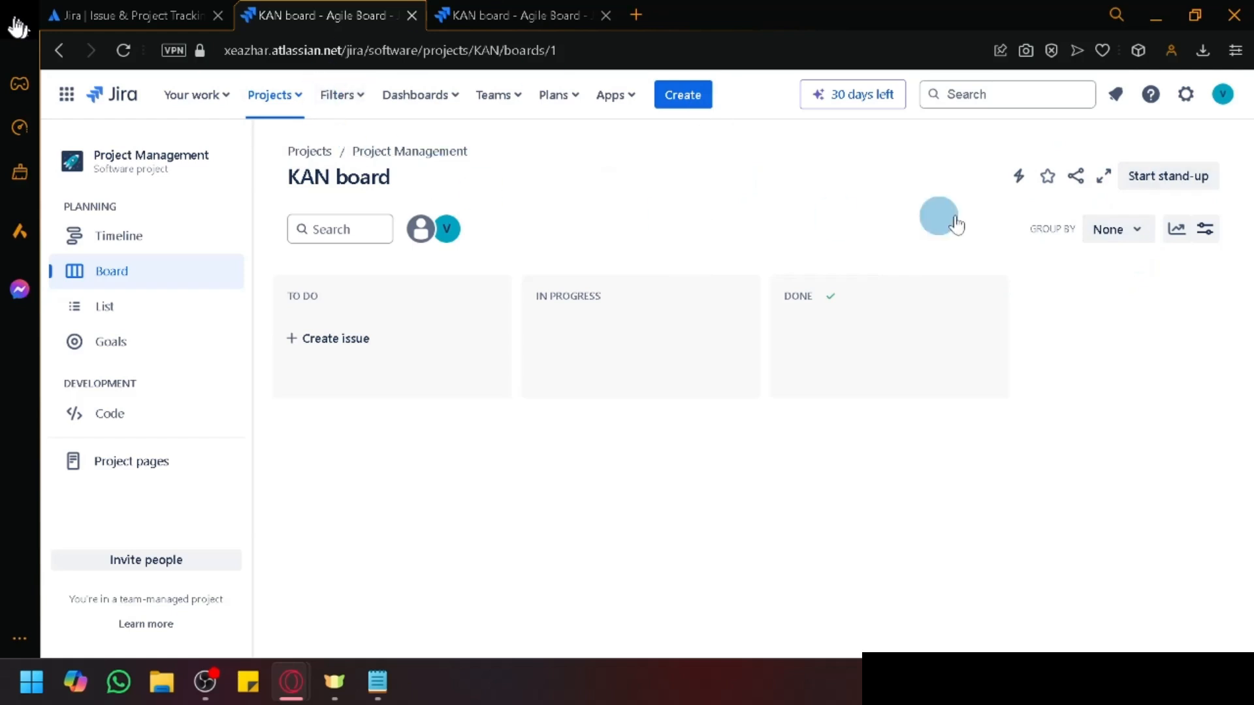
mouse_move(954, 392)
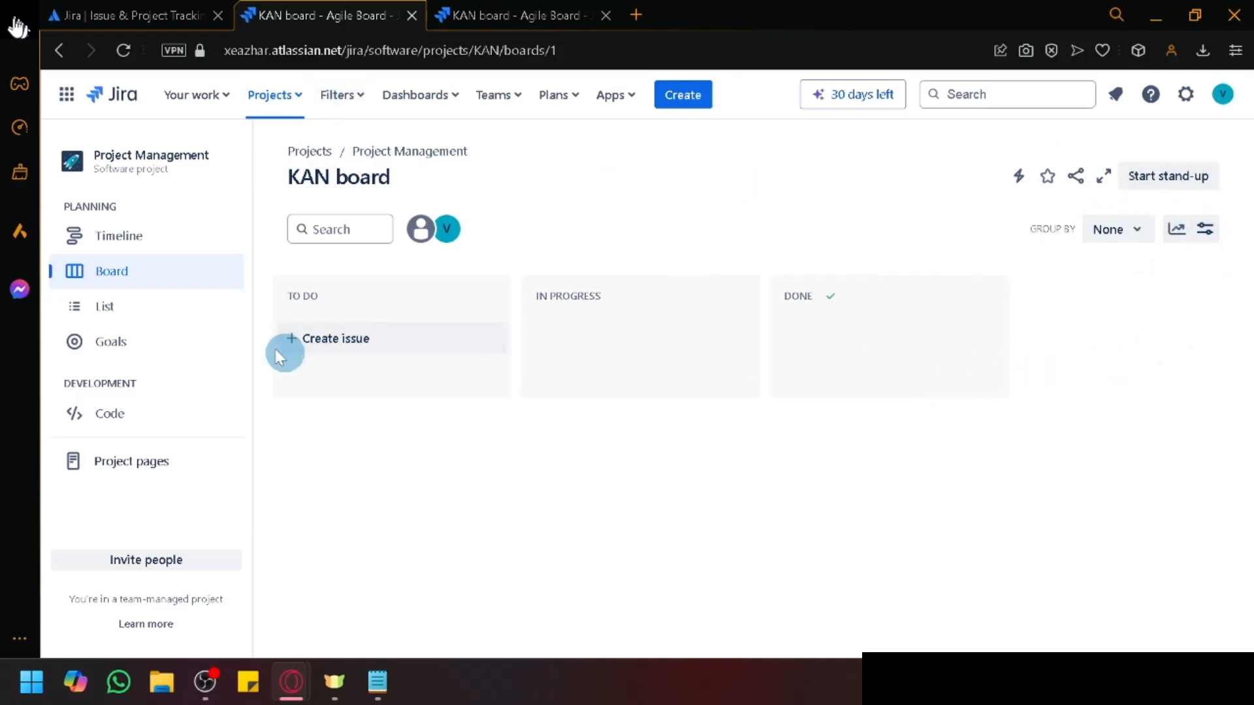
click(129, 309)
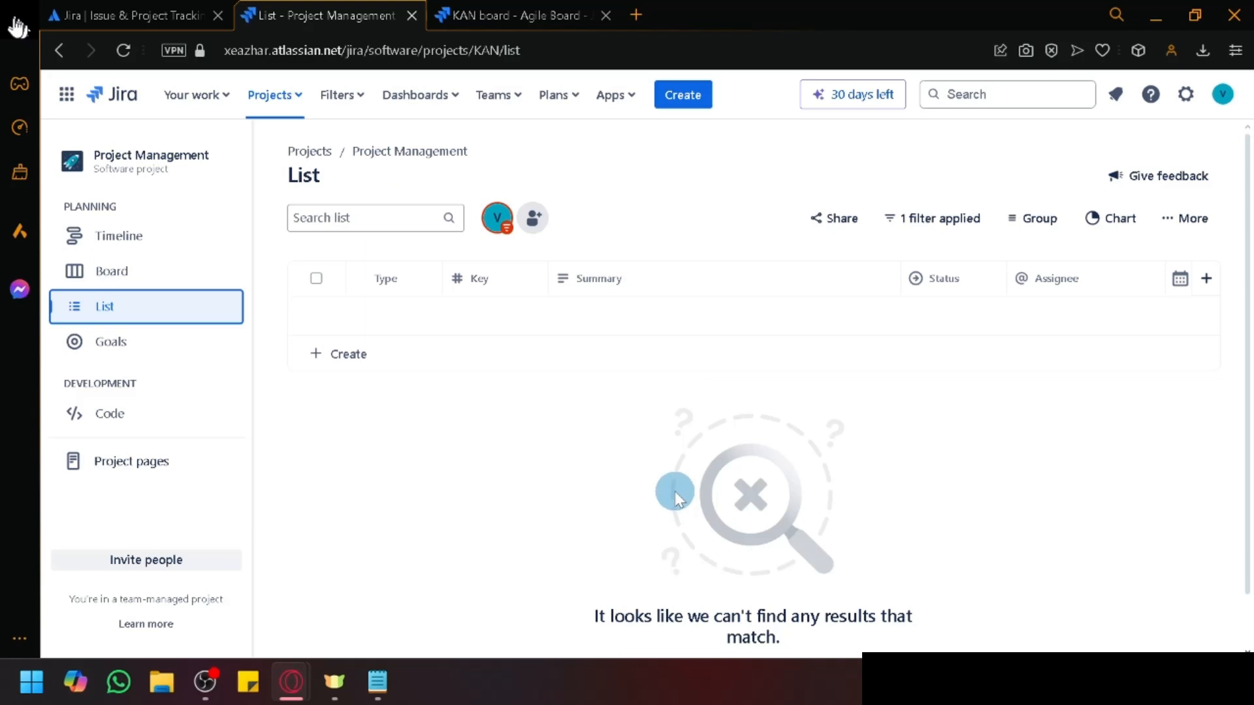
scroll(669, 504, down, 1)
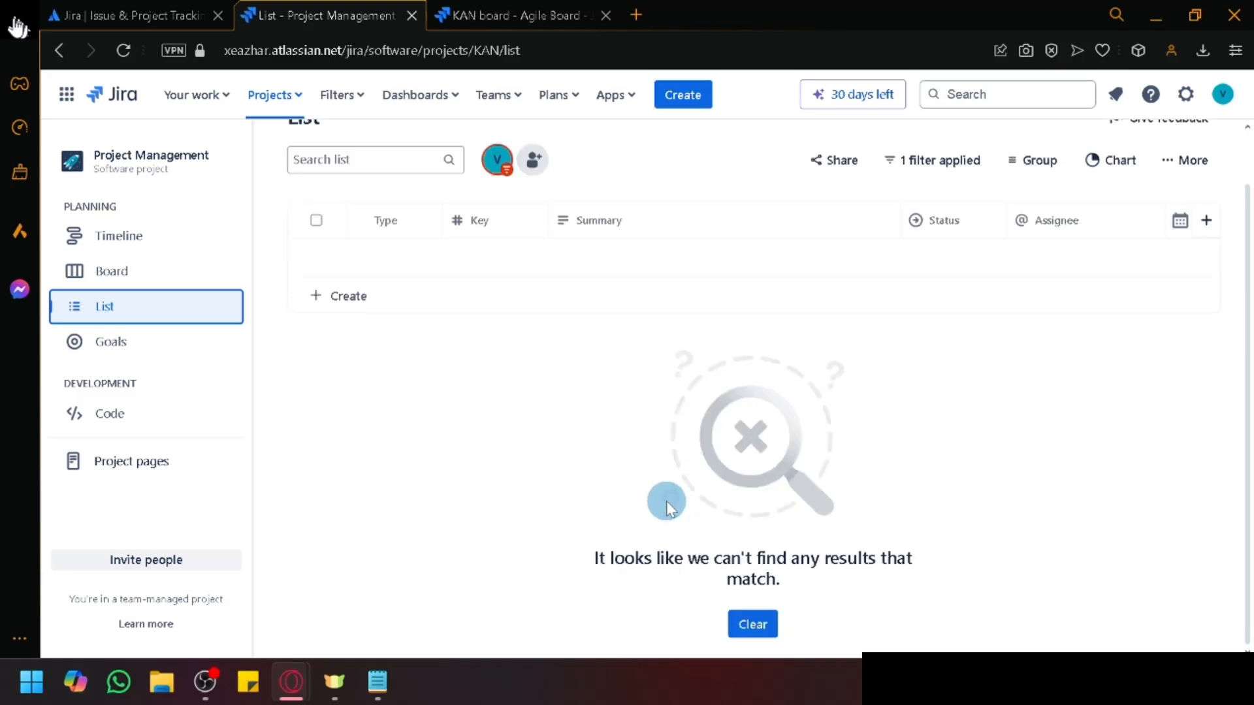
scroll(372, 383, up, 1)
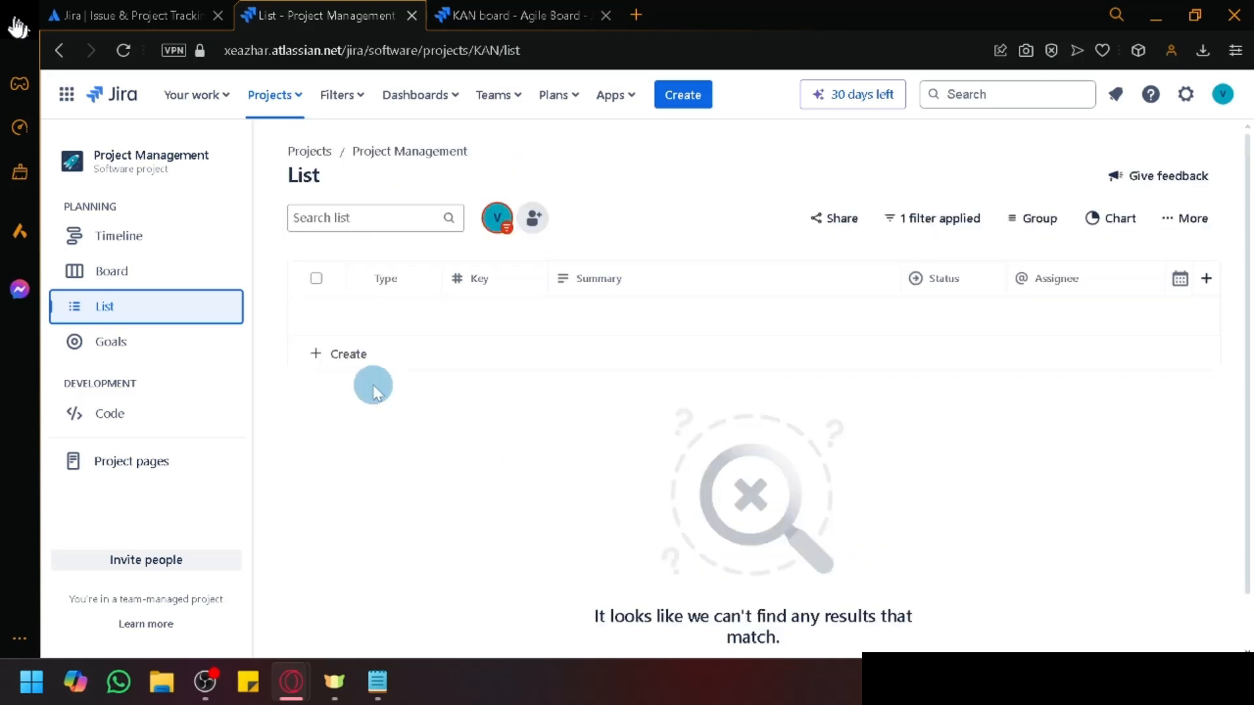
click(486, 15)
click(366, 16)
key(ctrl+Tab)
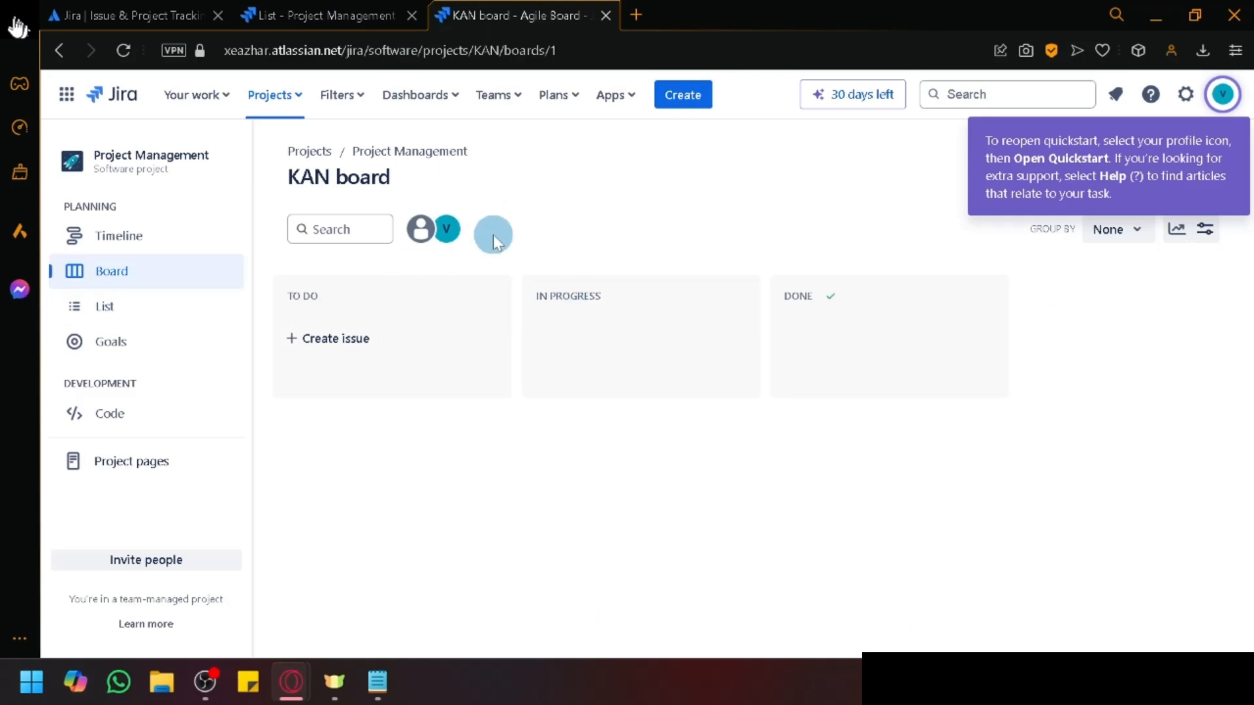
click(122, 50)
click(307, 11)
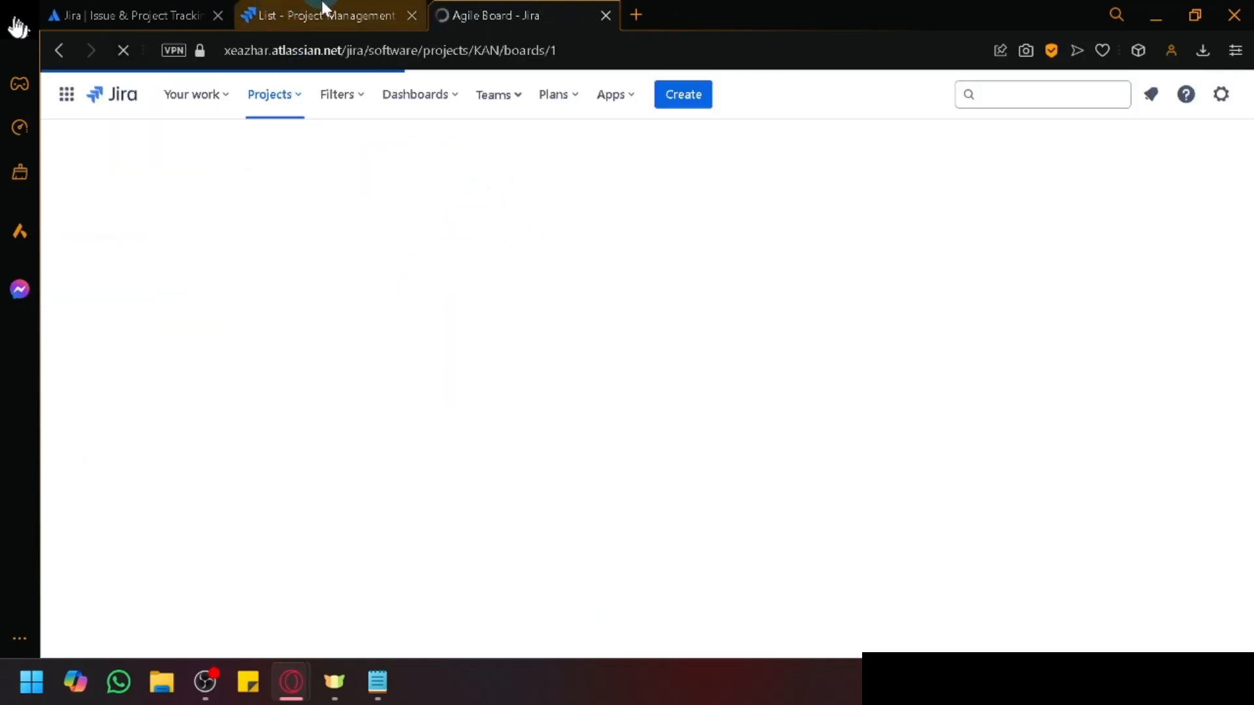
key(ctrl+Tab)
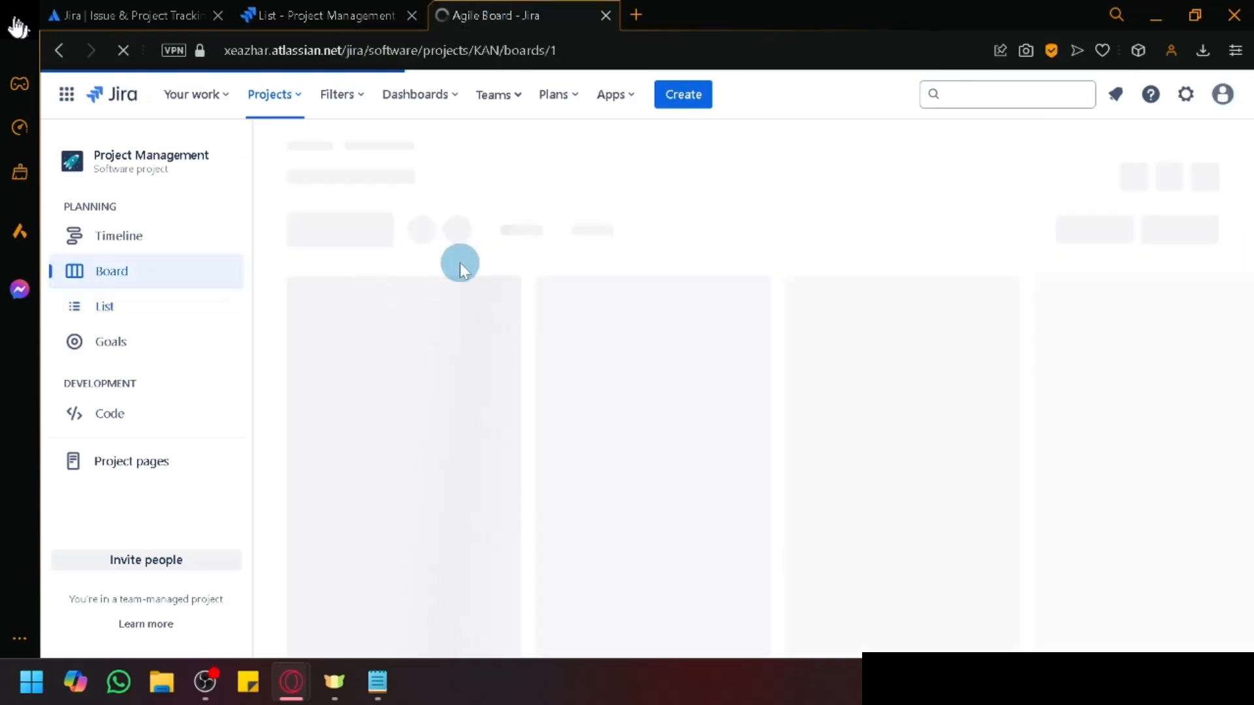
key(ctrl+shift+Tab)
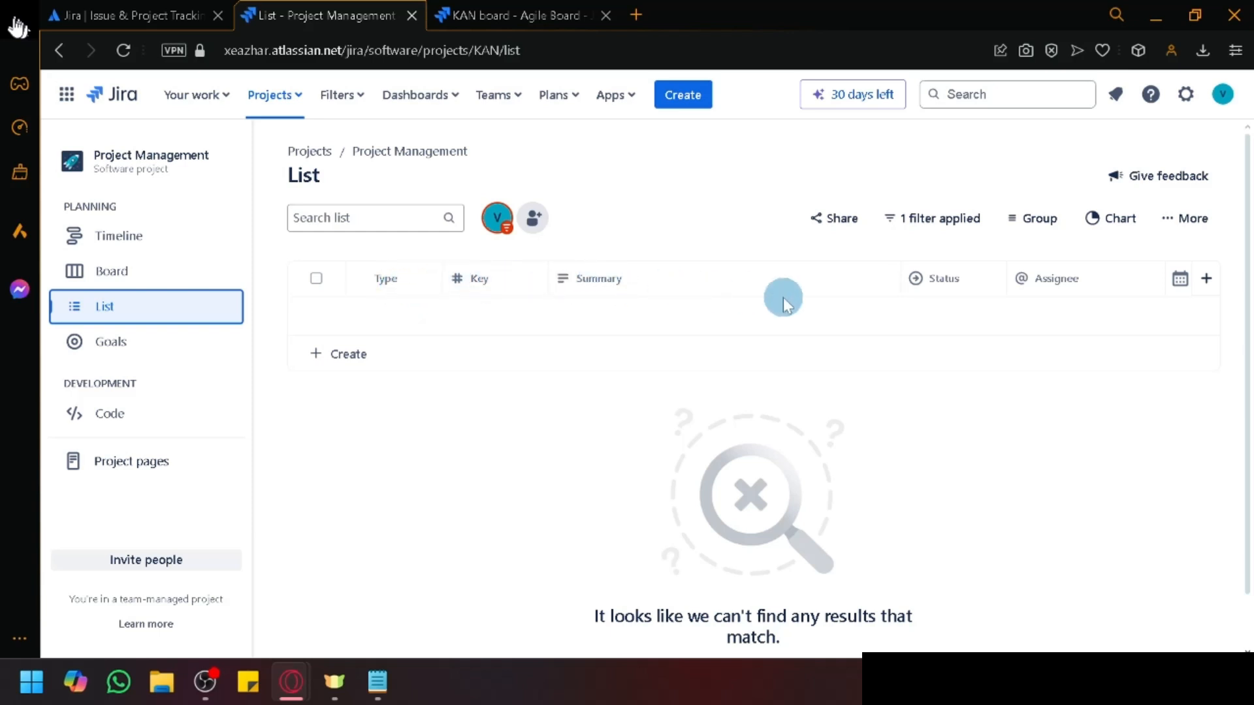
Step: Browse the List view's addable column fields twice without adding any
click(900, 248)
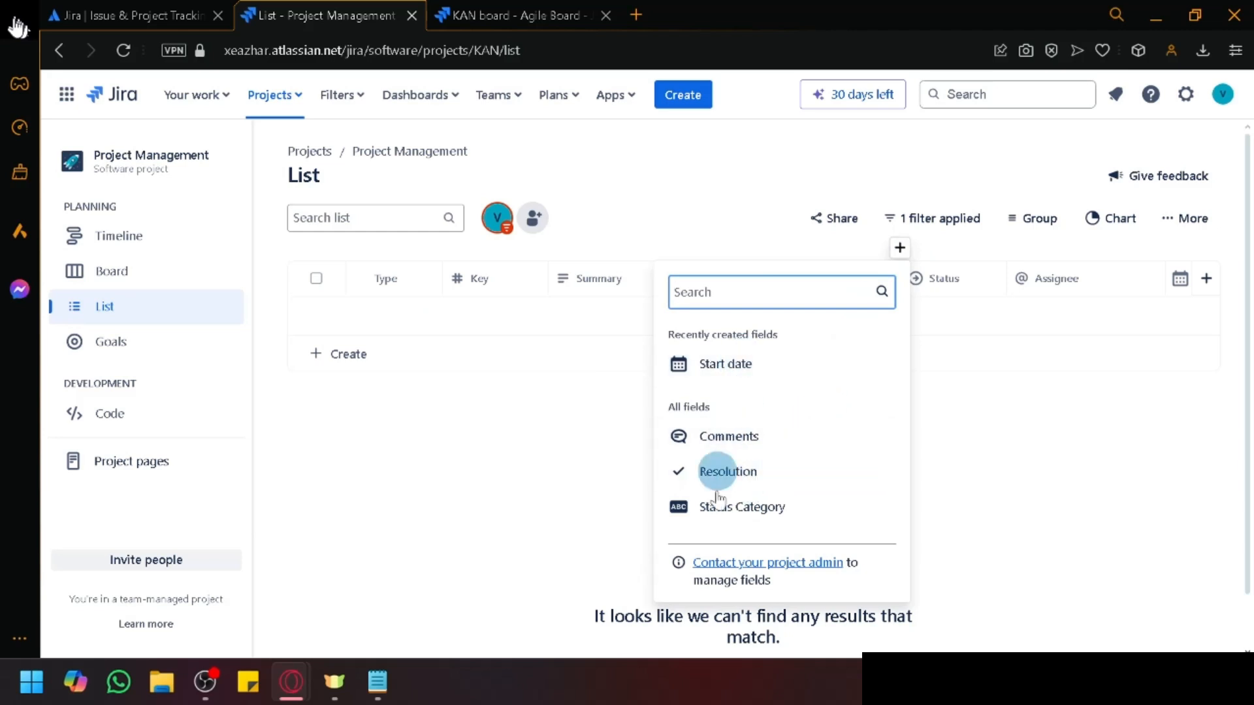
click(474, 297)
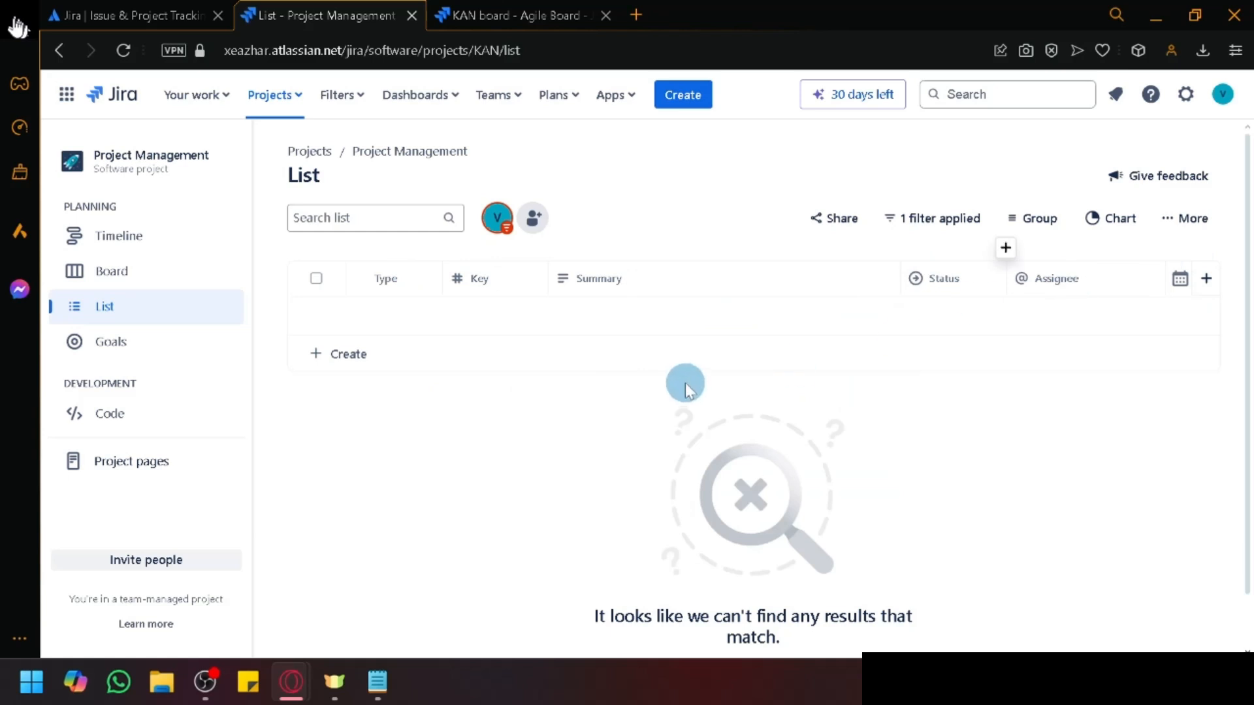
click(1005, 247)
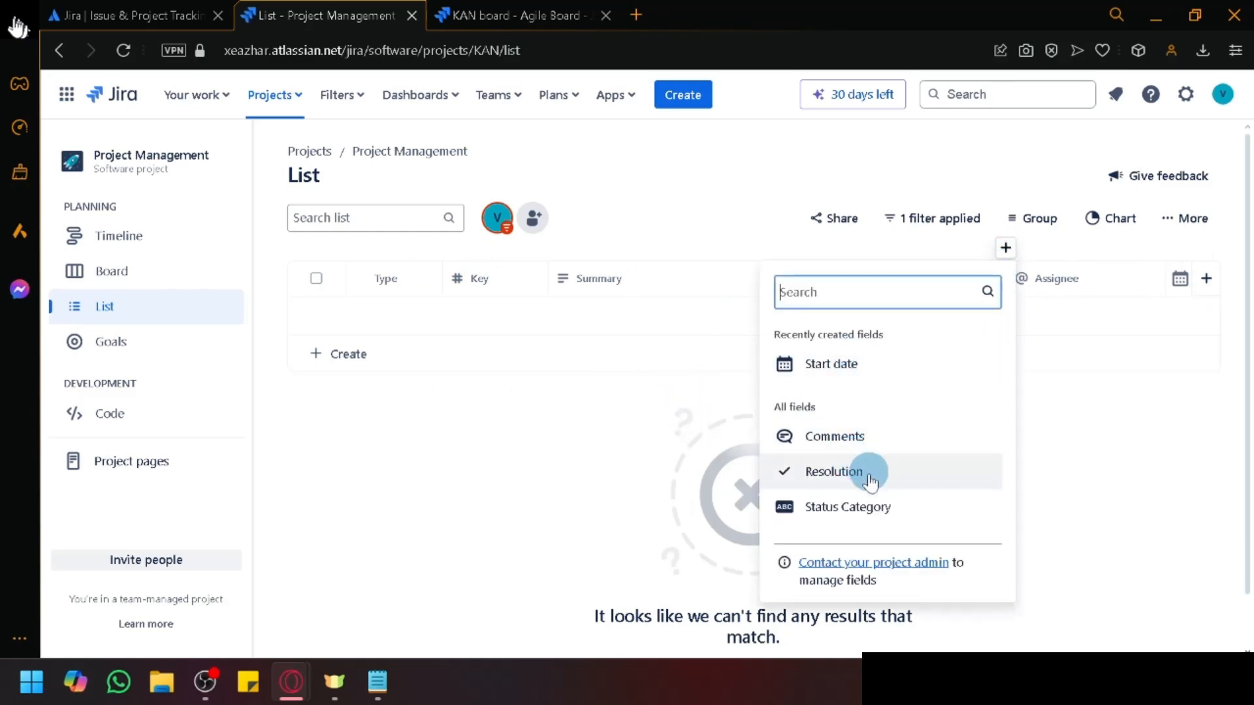
click(652, 420)
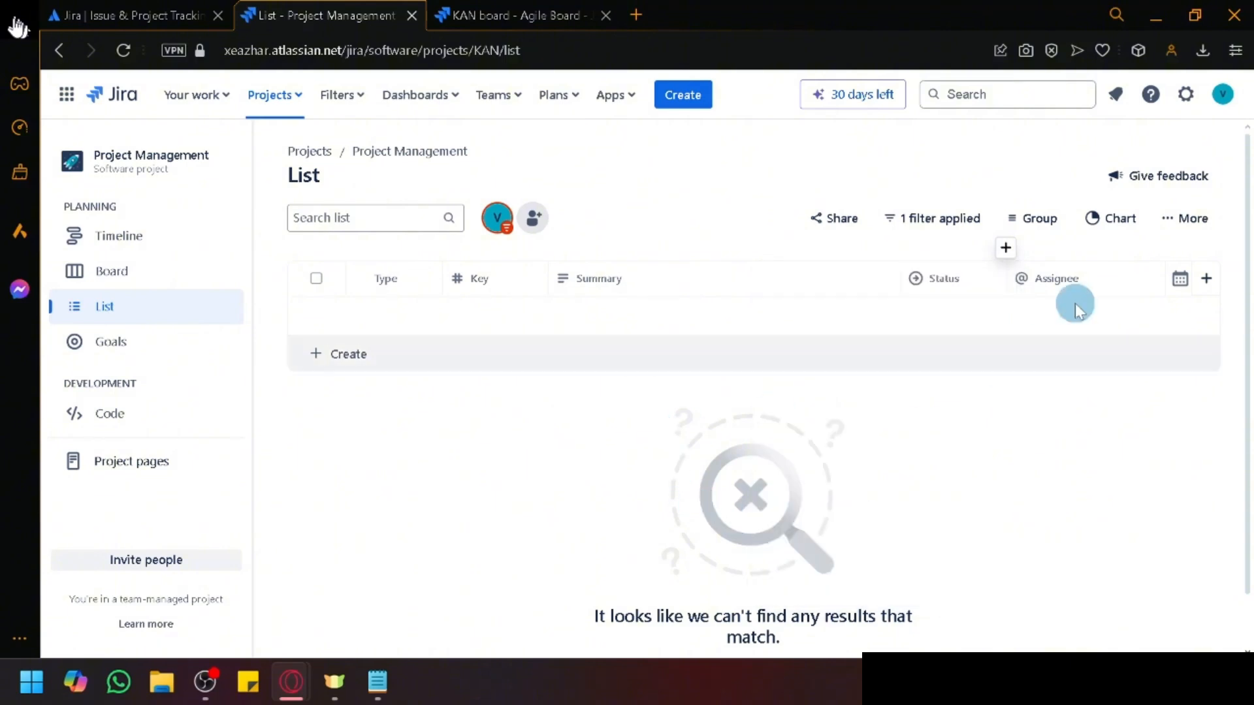
Step: Chart the issue list by Status, then close the chart panel
click(1105, 217)
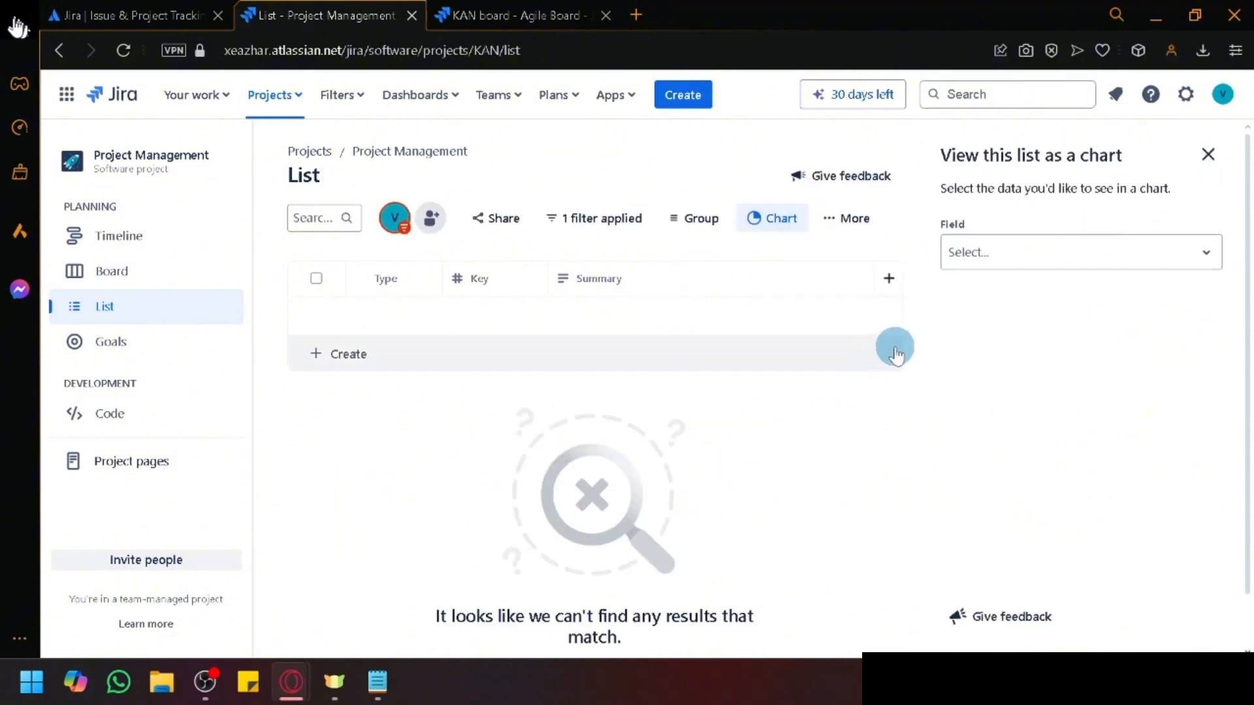
click(1167, 258)
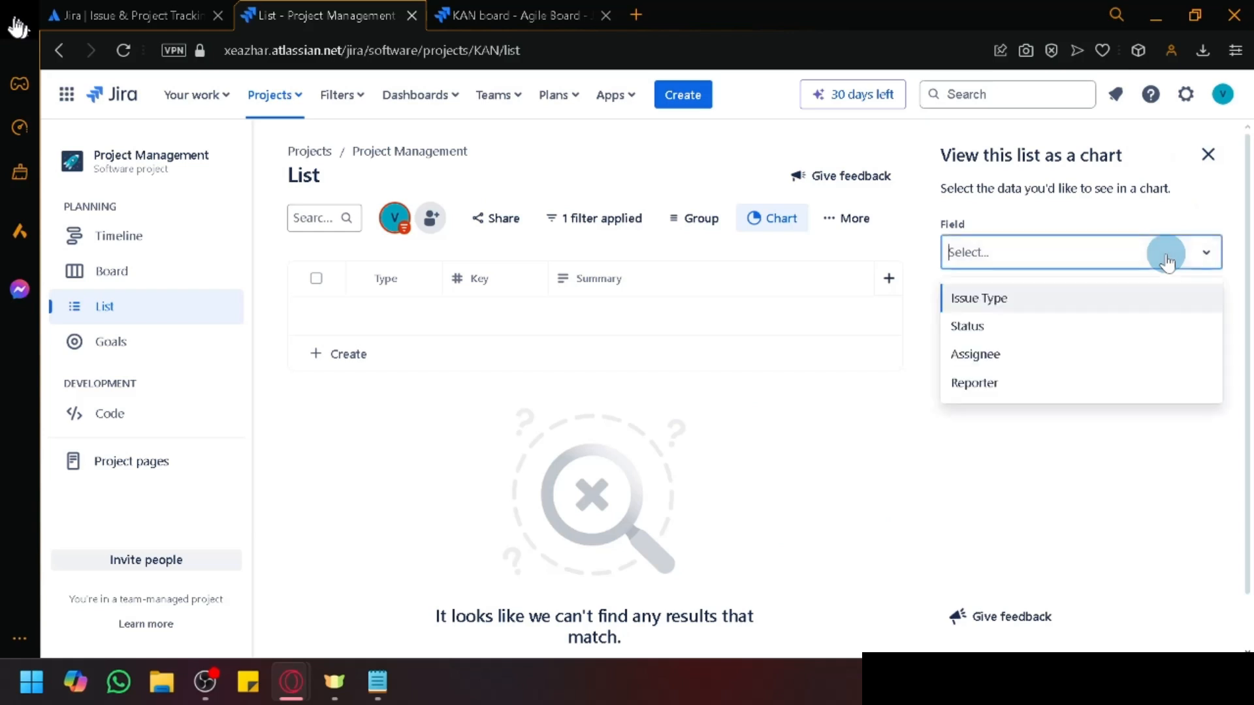
click(1167, 258)
click(1162, 254)
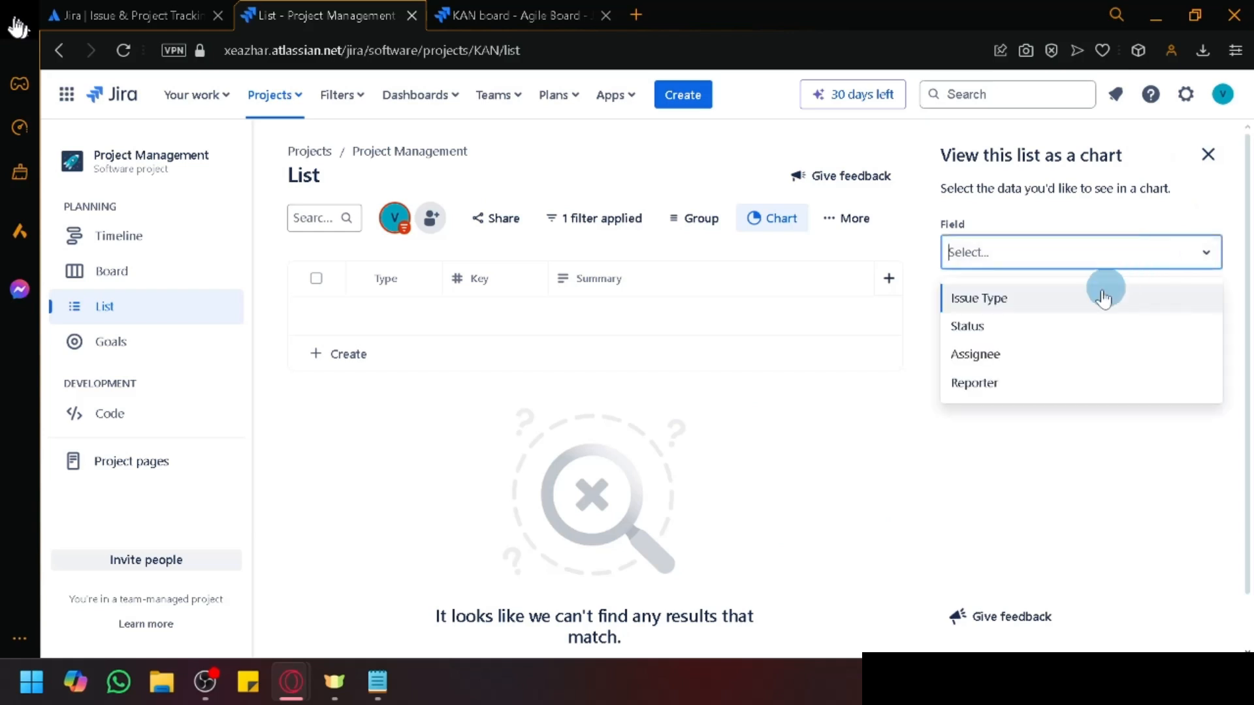
click(1058, 331)
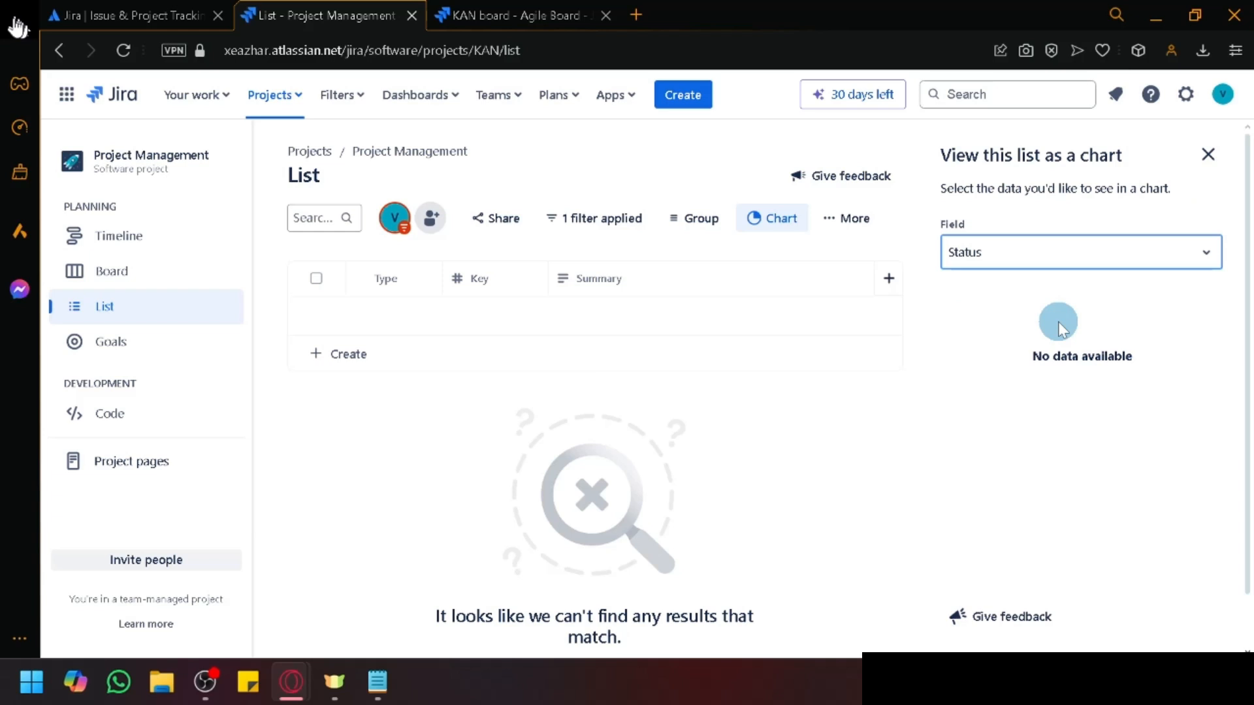
click(1207, 154)
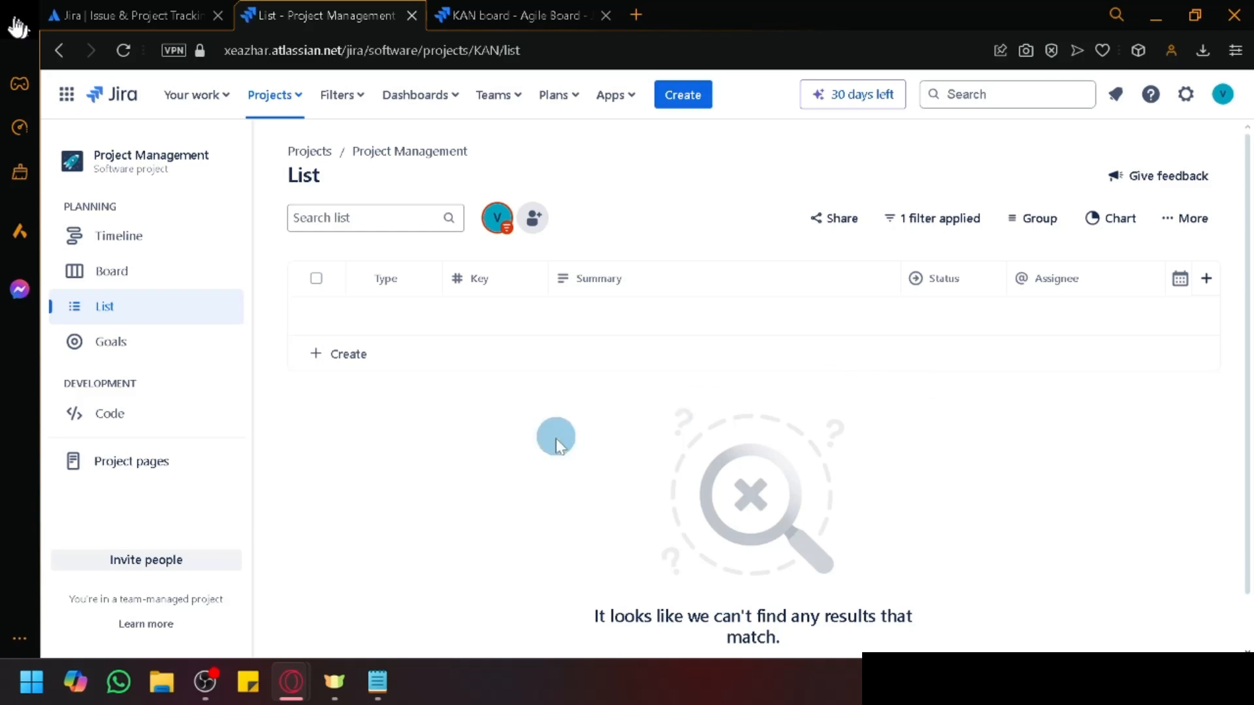
Step: Pass through the board to the project's Goals page and scroll its Atlassian Home intro
click(154, 342)
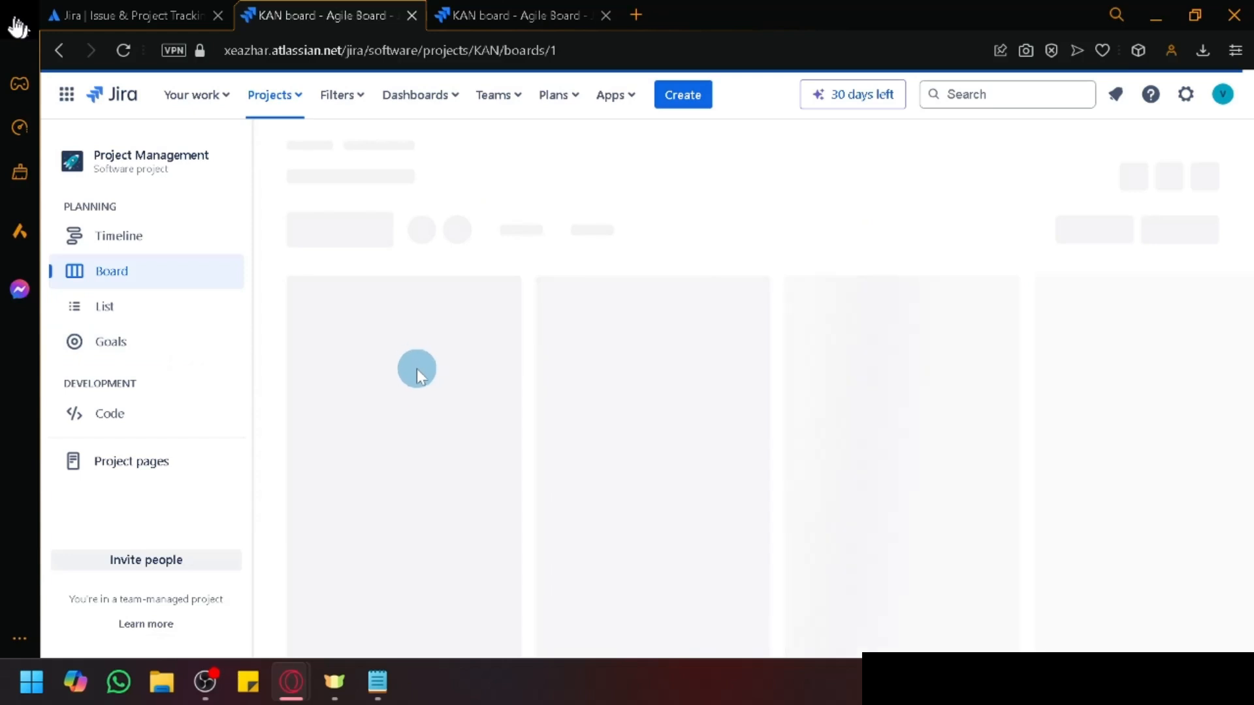
click(549, 527)
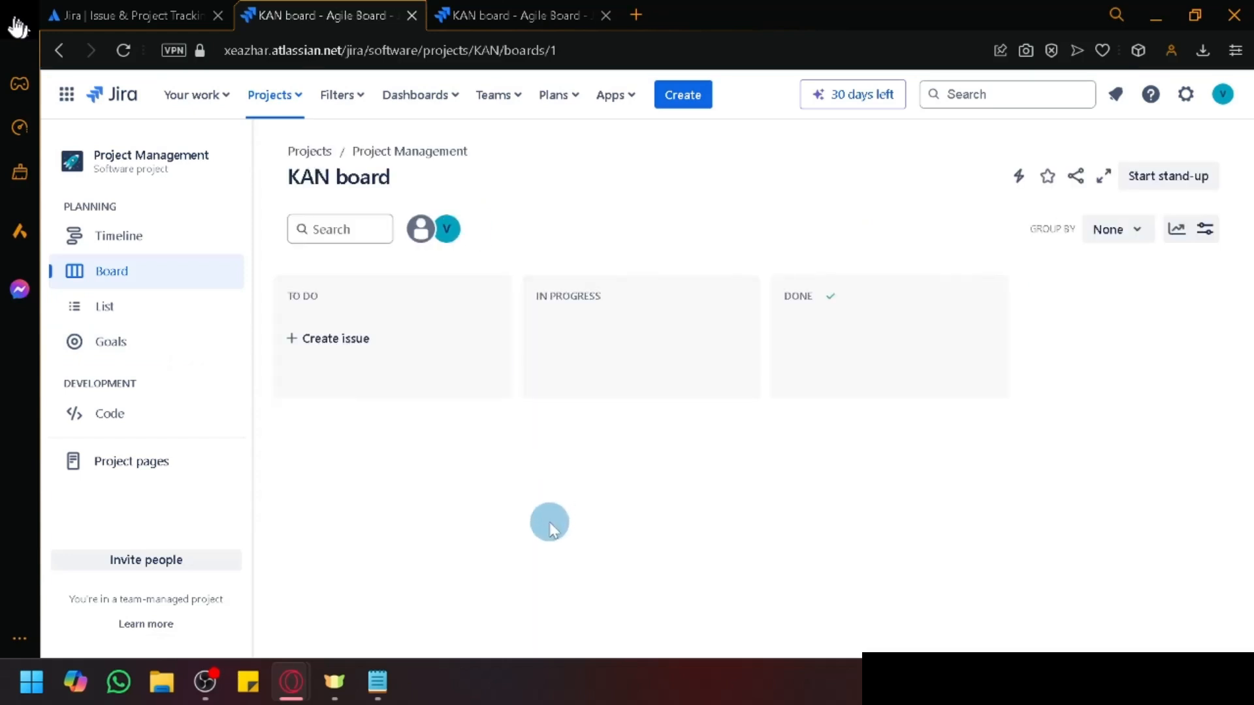
click(145, 346)
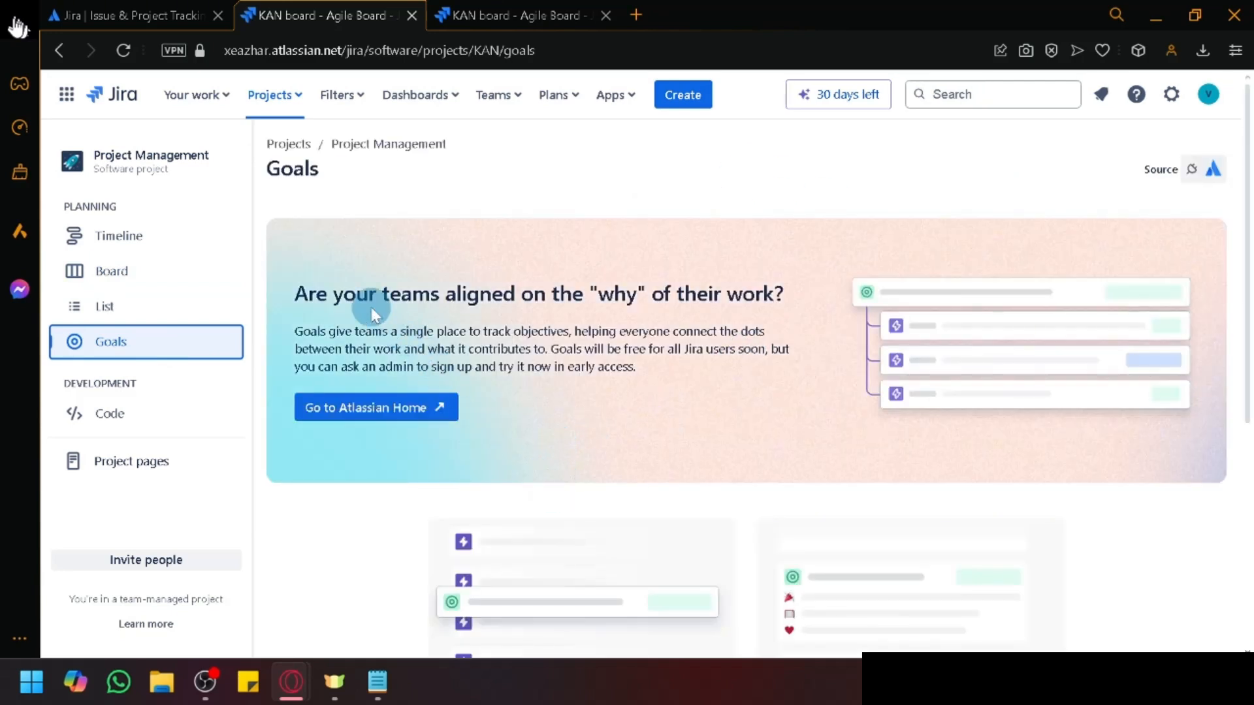
scroll(551, 321, down, 5)
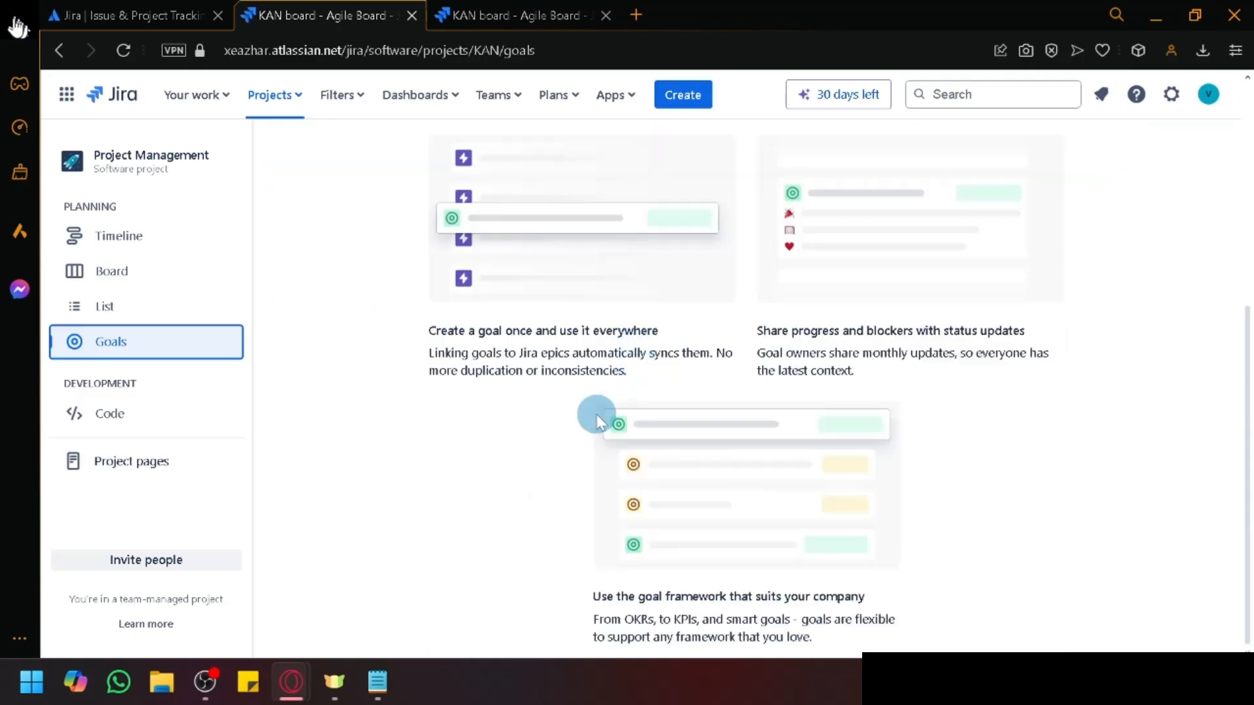
scroll(597, 414, up, 5)
scroll(596, 414, down, 5)
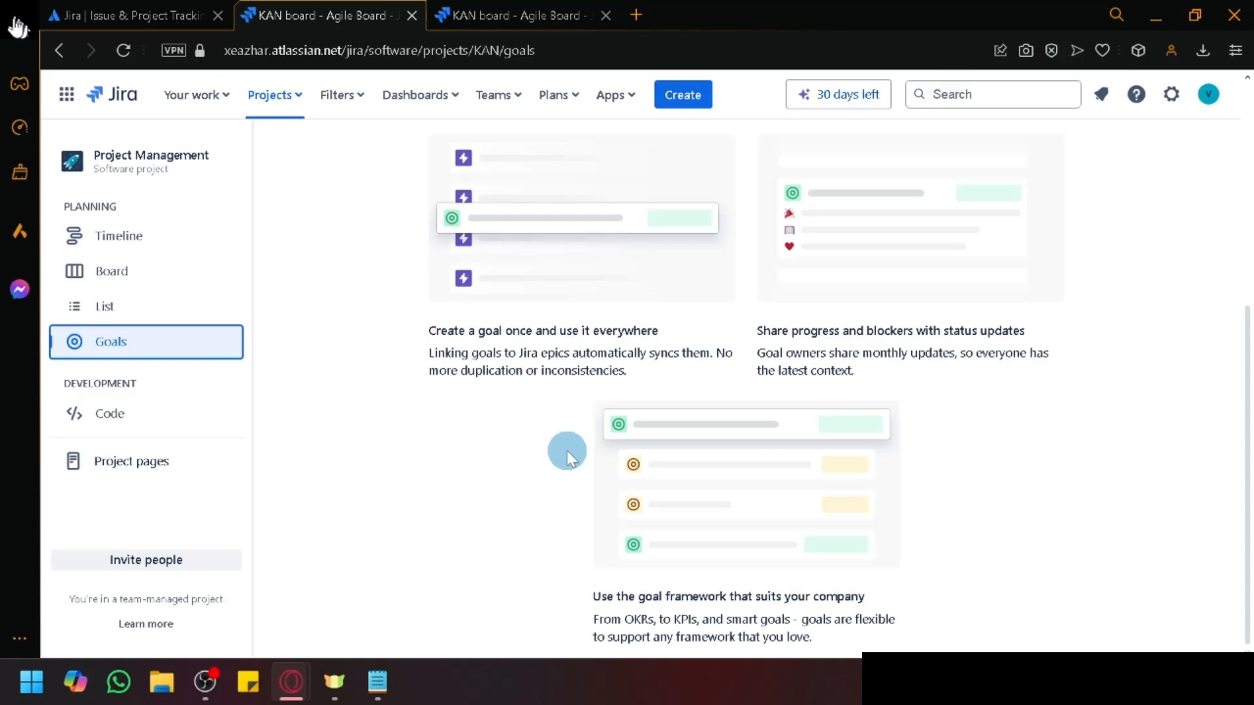
scroll(569, 455, up, 5)
scroll(531, 425, down, 5)
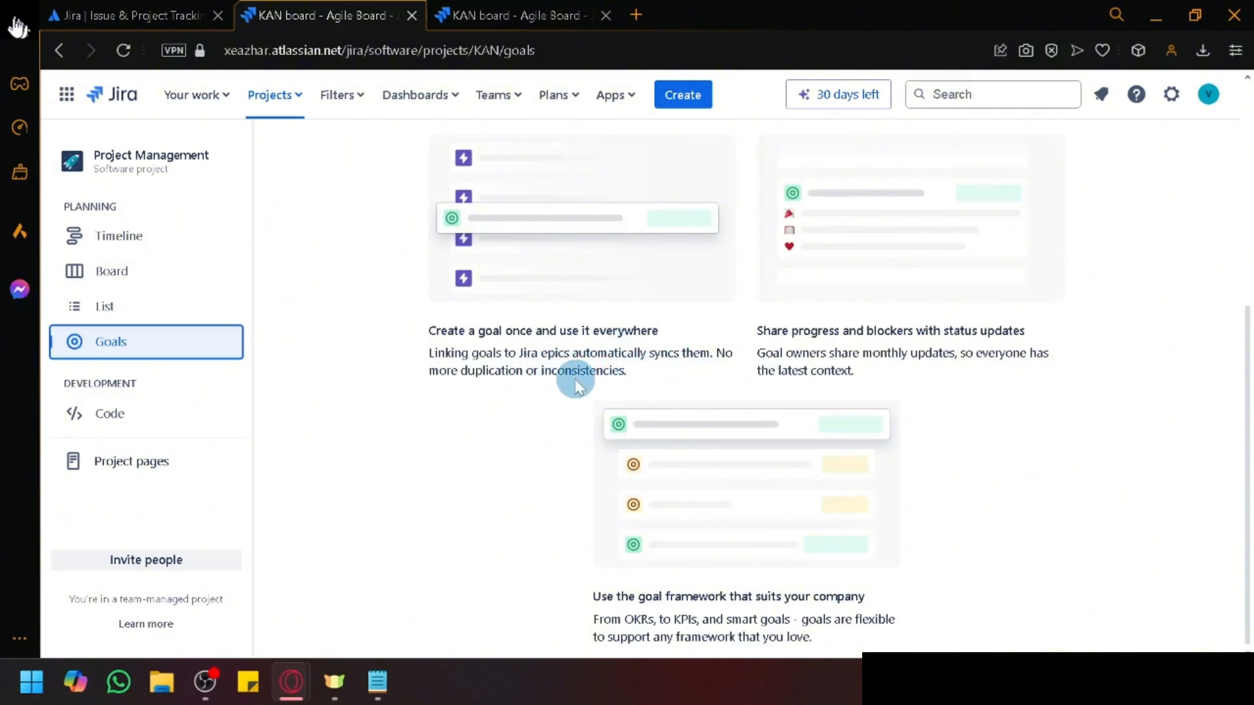
scroll(617, 382, up, 3)
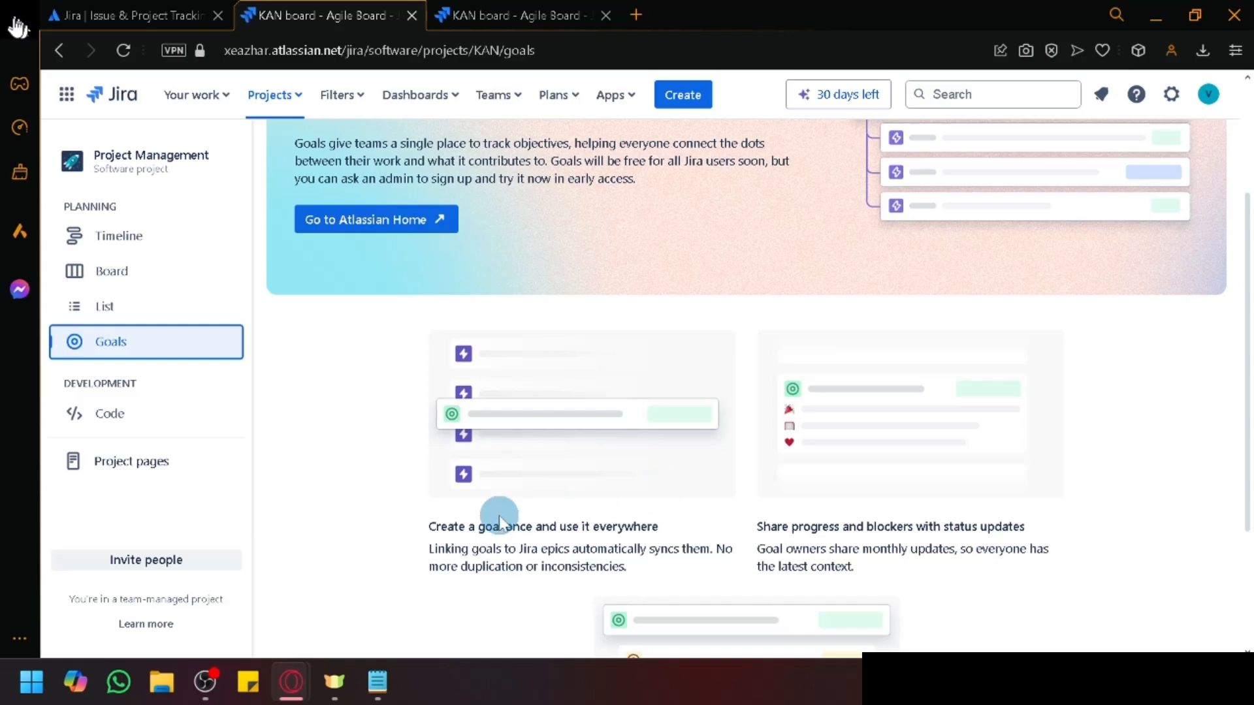
scroll(660, 527, up, 3)
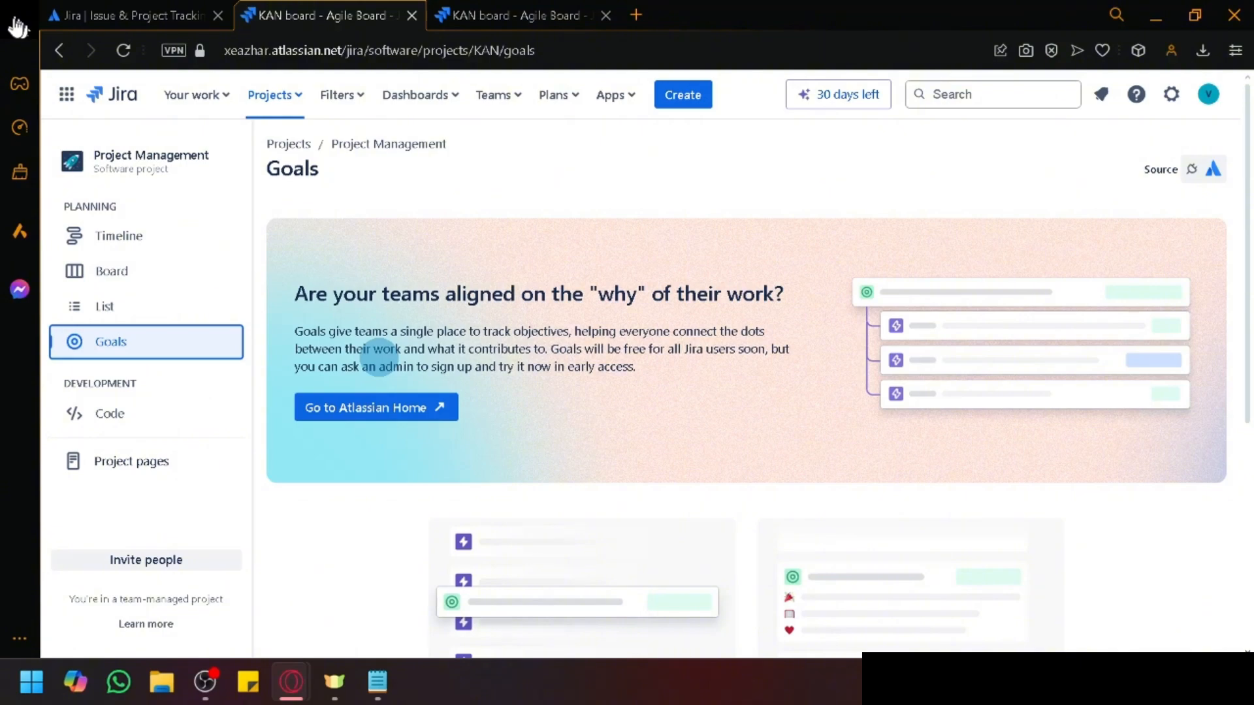
scroll(442, 346, up, 5)
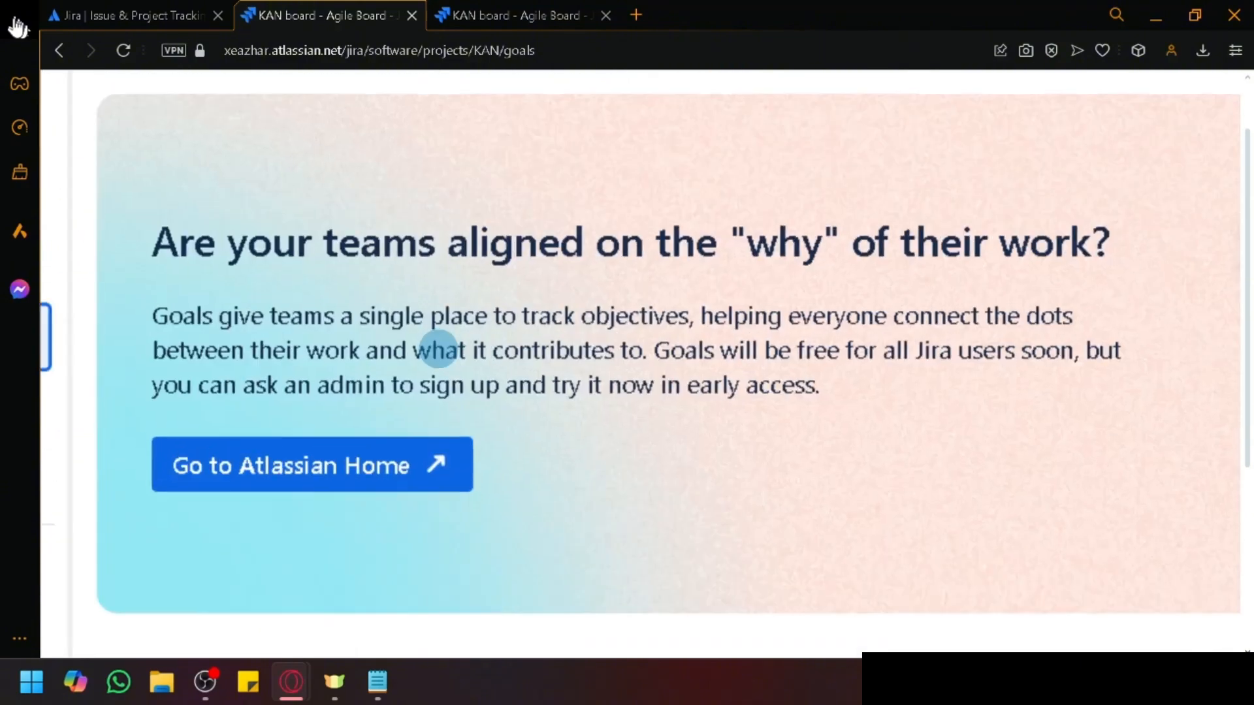
scroll(783, 302, right, 2)
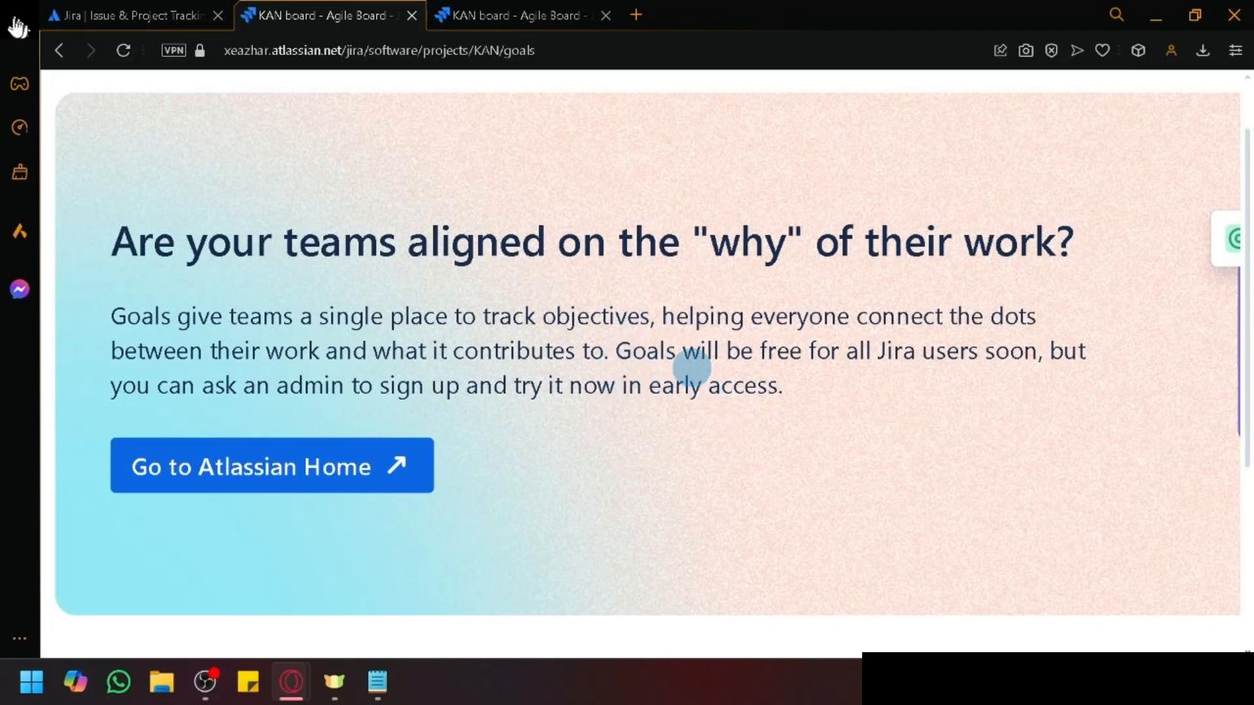
scroll(673, 373, down, 5)
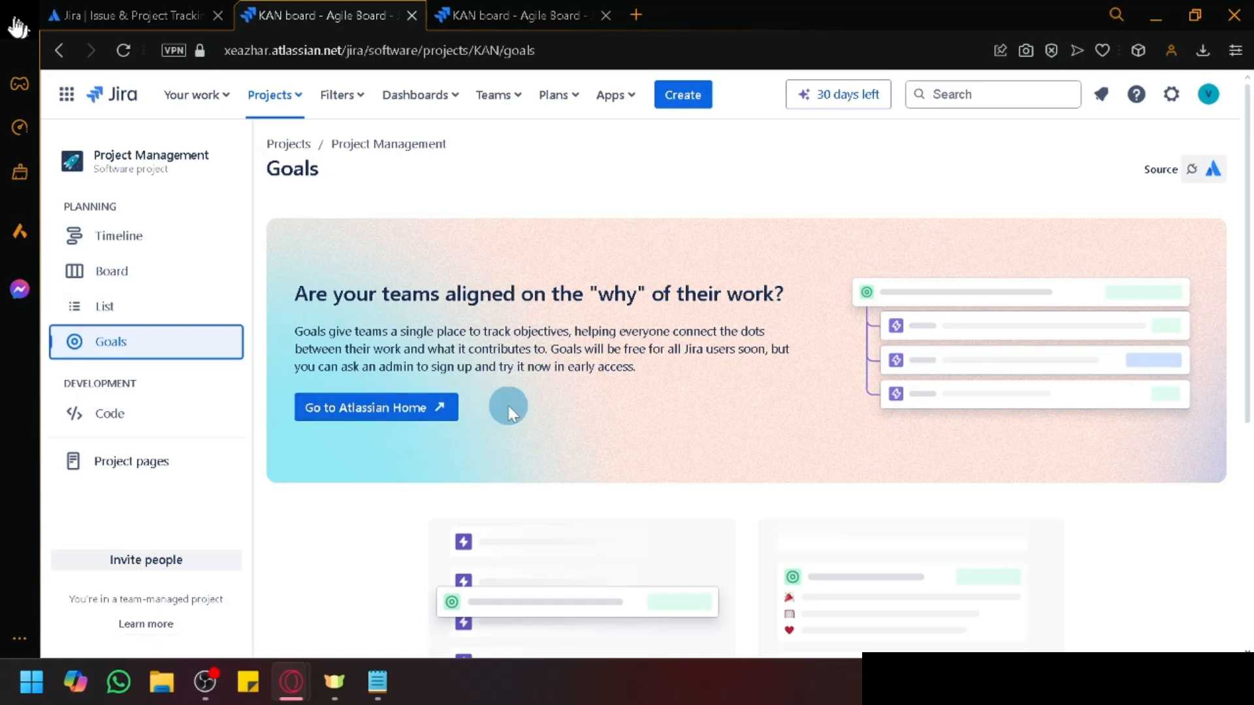
scroll(521, 356, down, 5)
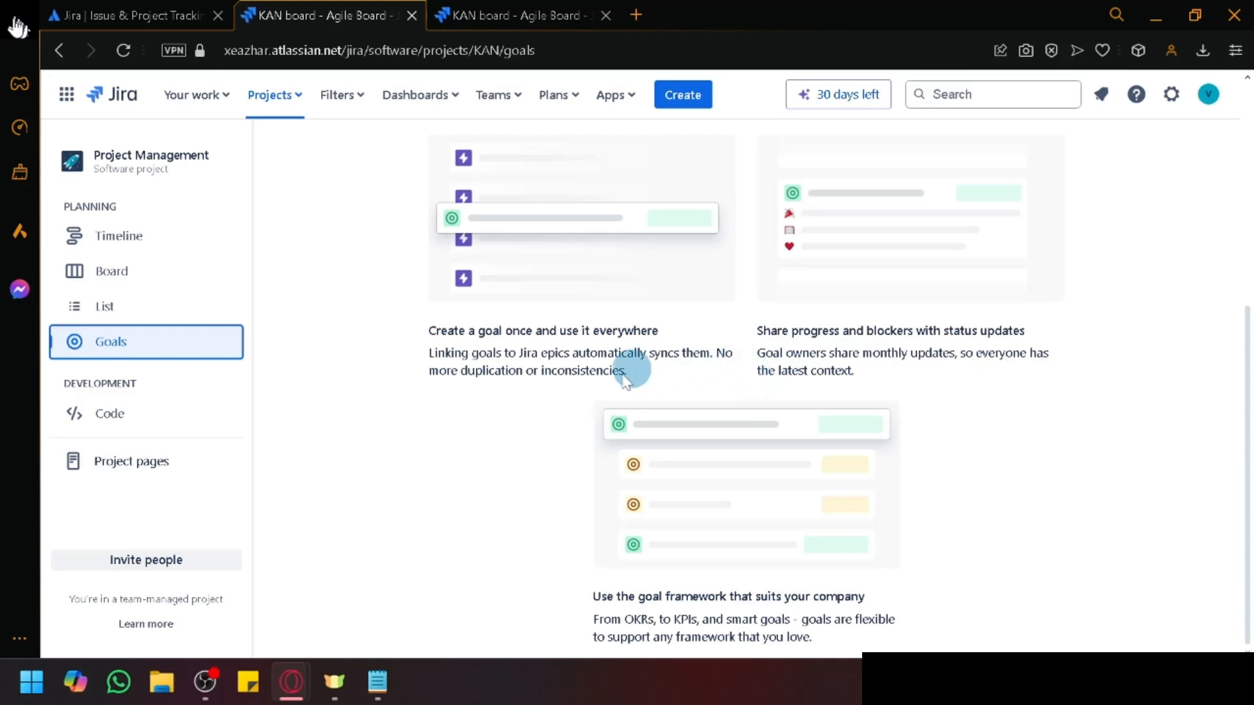
scroll(500, 402, up, 5)
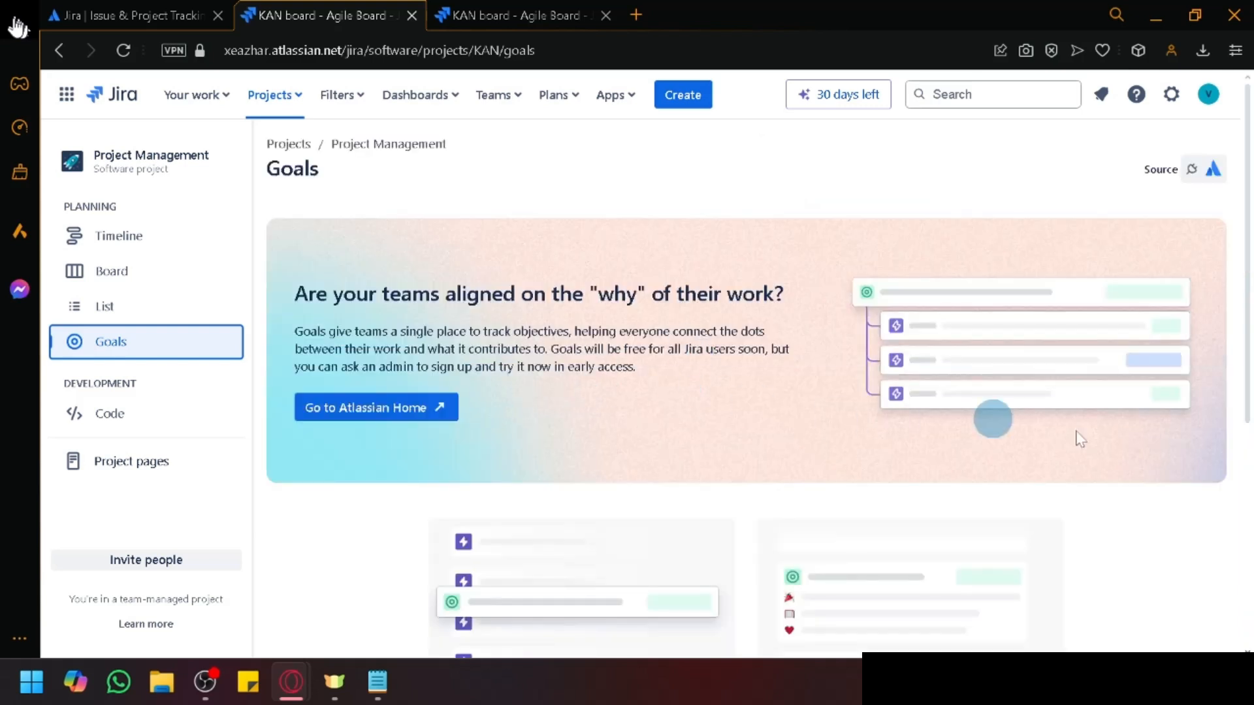
Step: Open the project's Code page and scroll through its Bitbucket connection offer
click(161, 431)
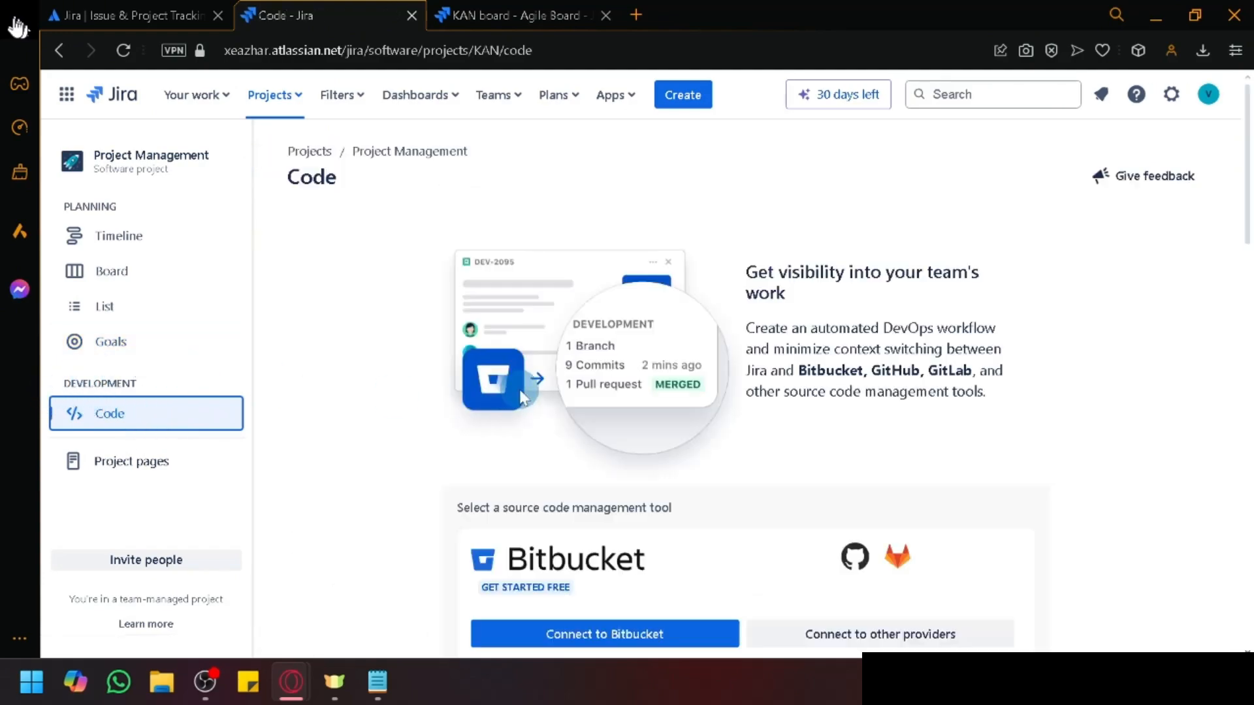
scroll(927, 408, down, 3)
scroll(926, 406, down, 3)
scroll(925, 404, up, 6)
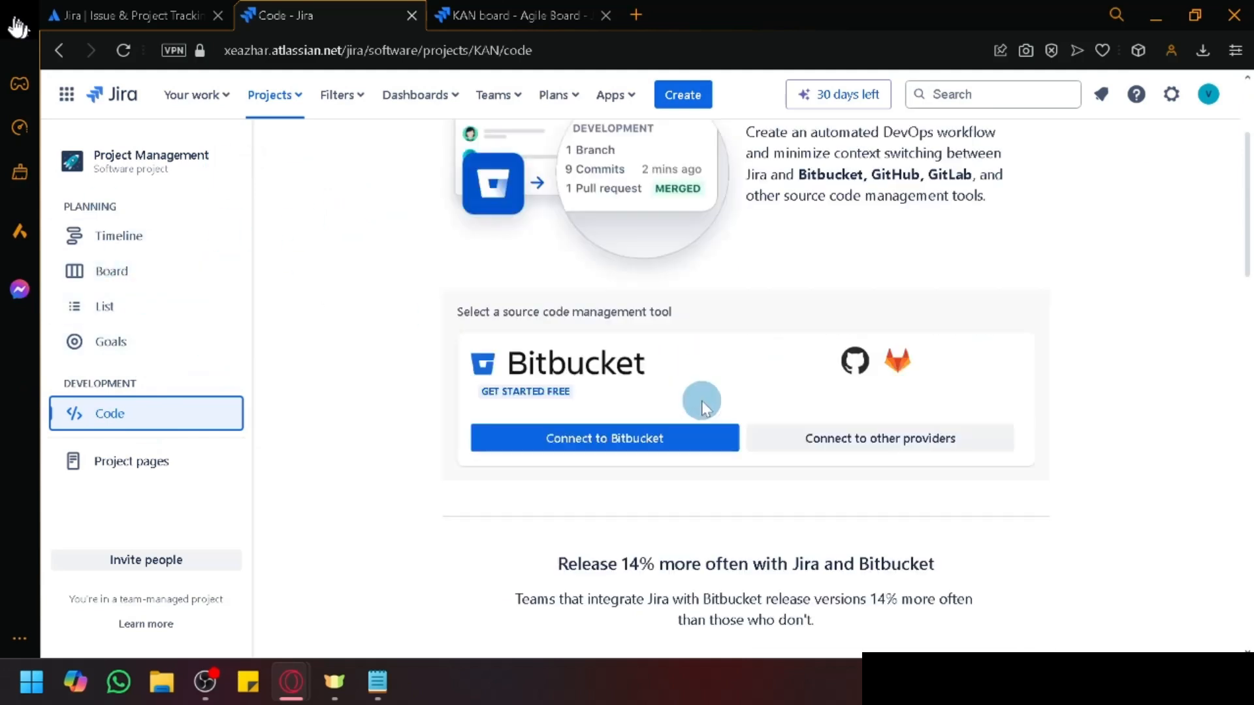
scroll(696, 391, down, 3)
scroll(919, 425, up, 3)
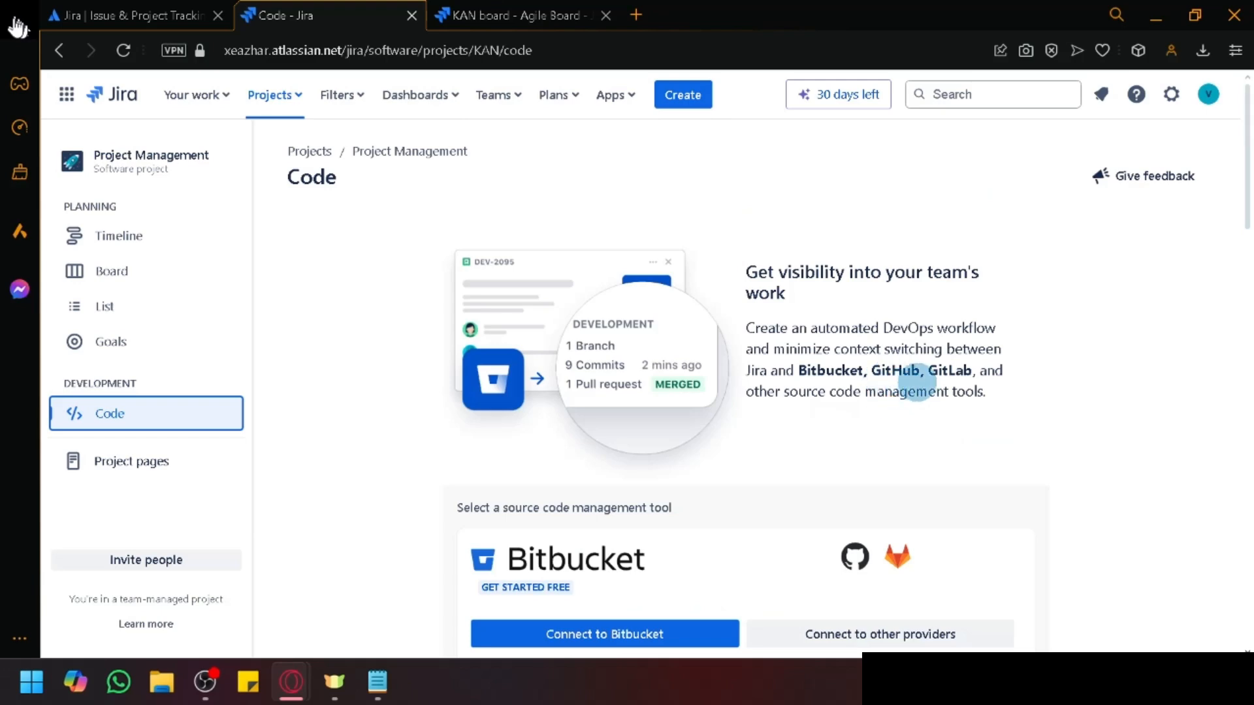
scroll(917, 382, up, 5)
scroll(755, 352, right, 3)
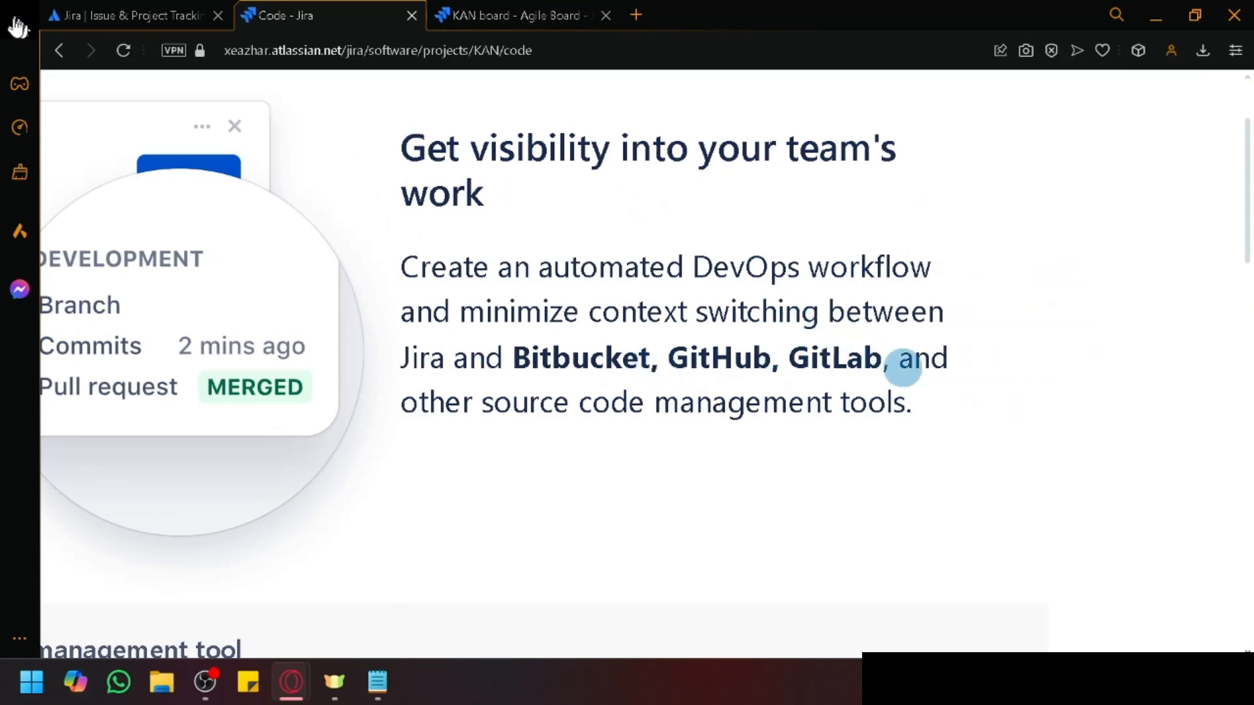
scroll(902, 369, down, 5)
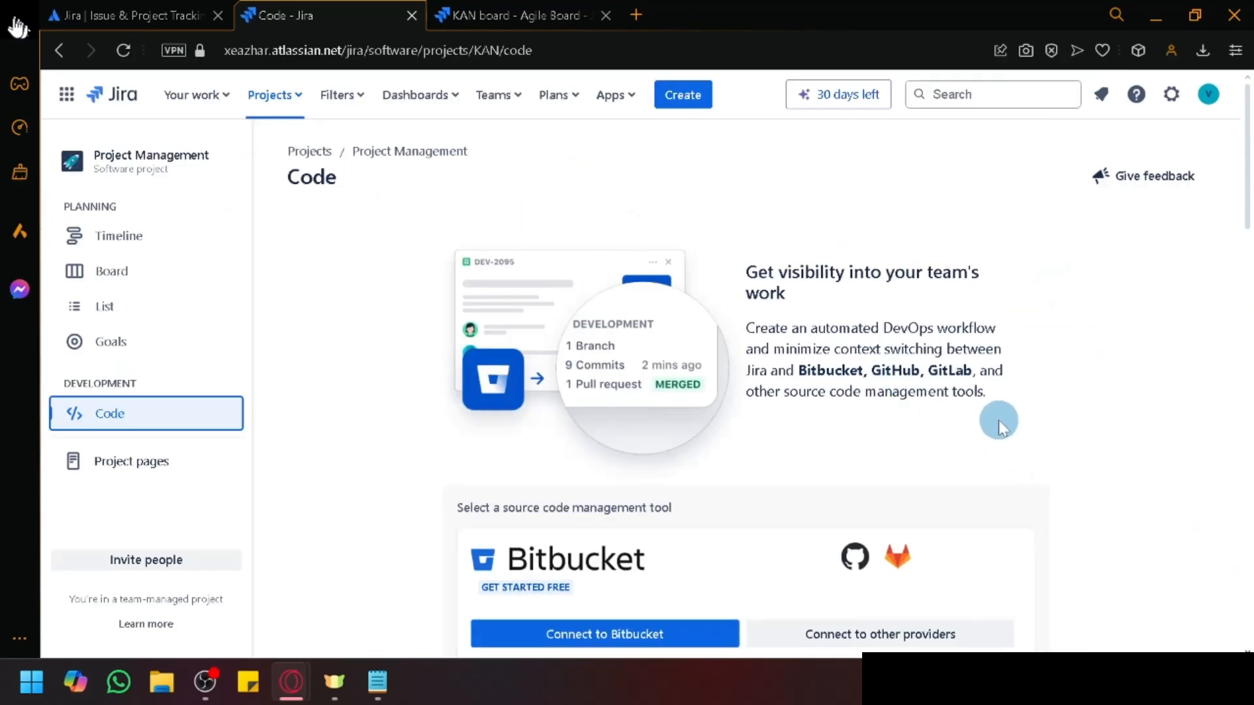
scroll(997, 421, down, 10)
scroll(653, 464, up, 10)
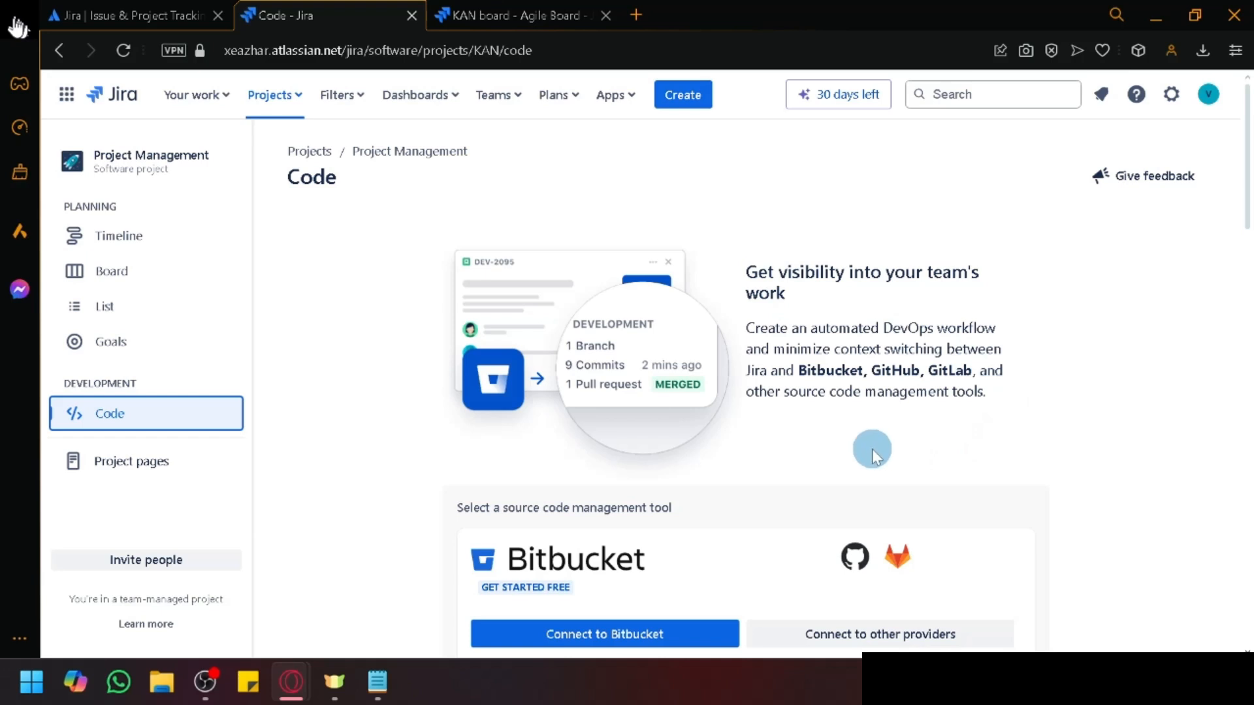
scroll(1016, 431, down, 3)
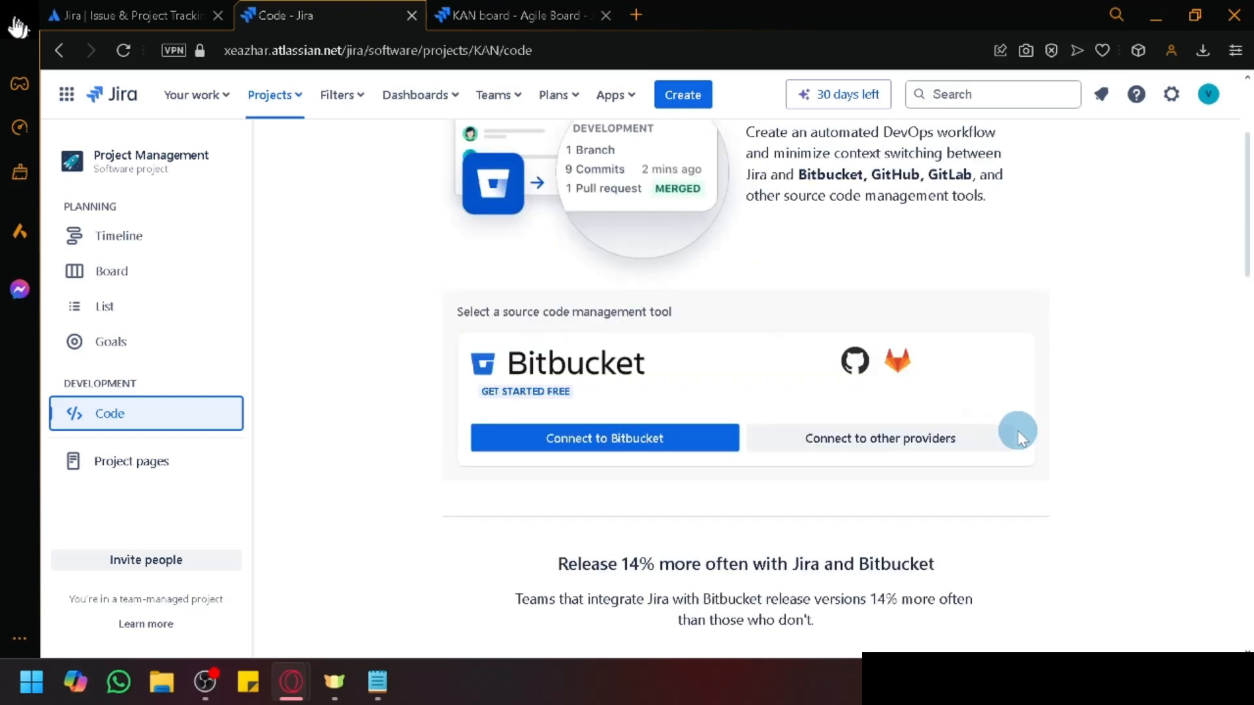
scroll(940, 352, down, 3)
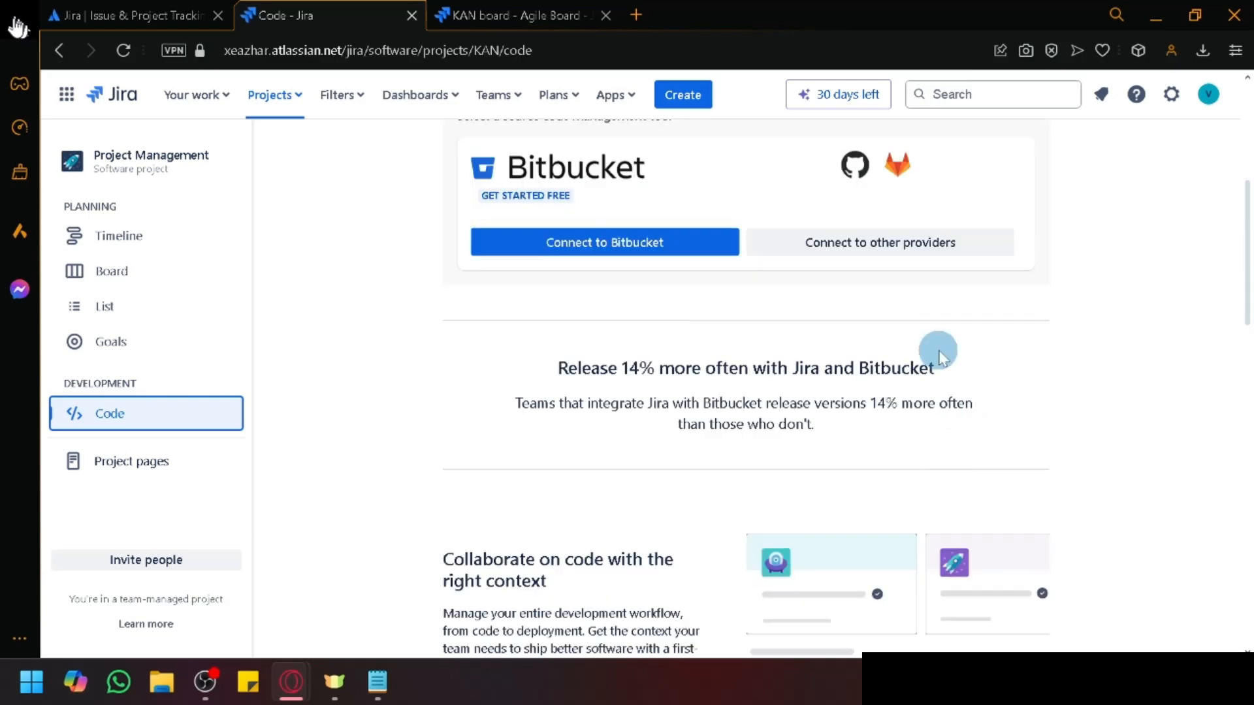
Step: Show integrations for other code providers like GitHub and GitLab and browse them
click(940, 244)
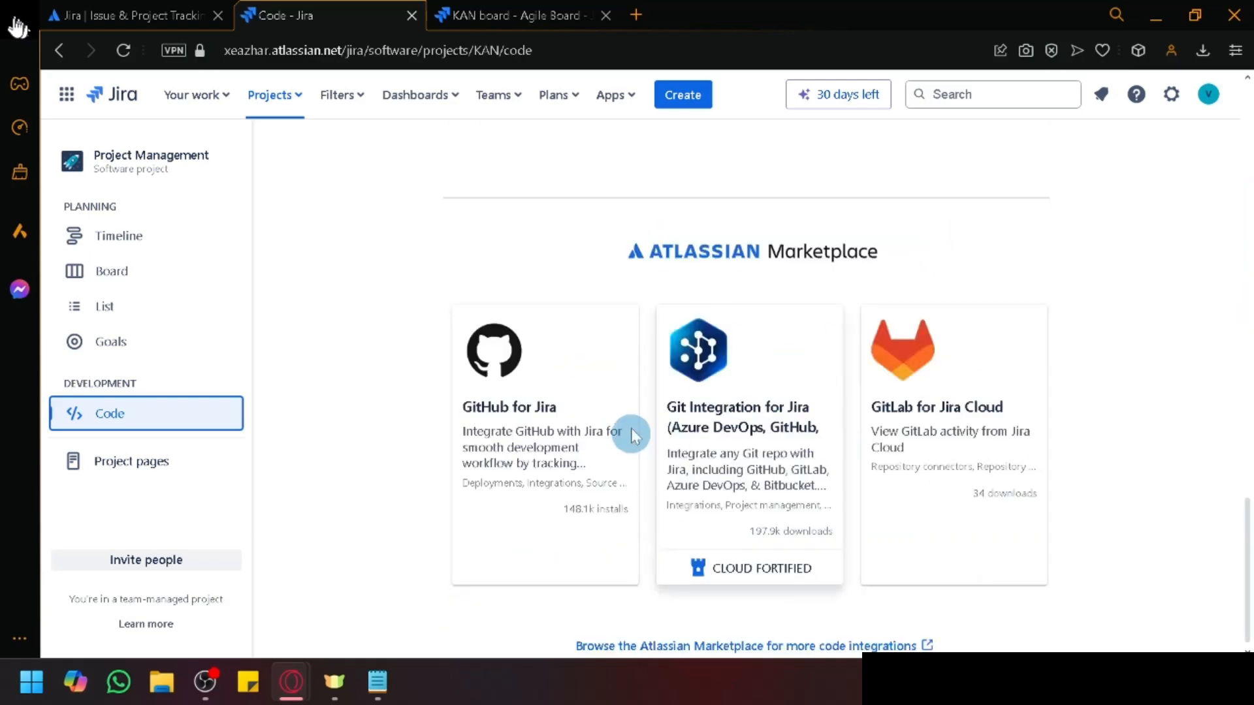
scroll(1143, 513, up, 10)
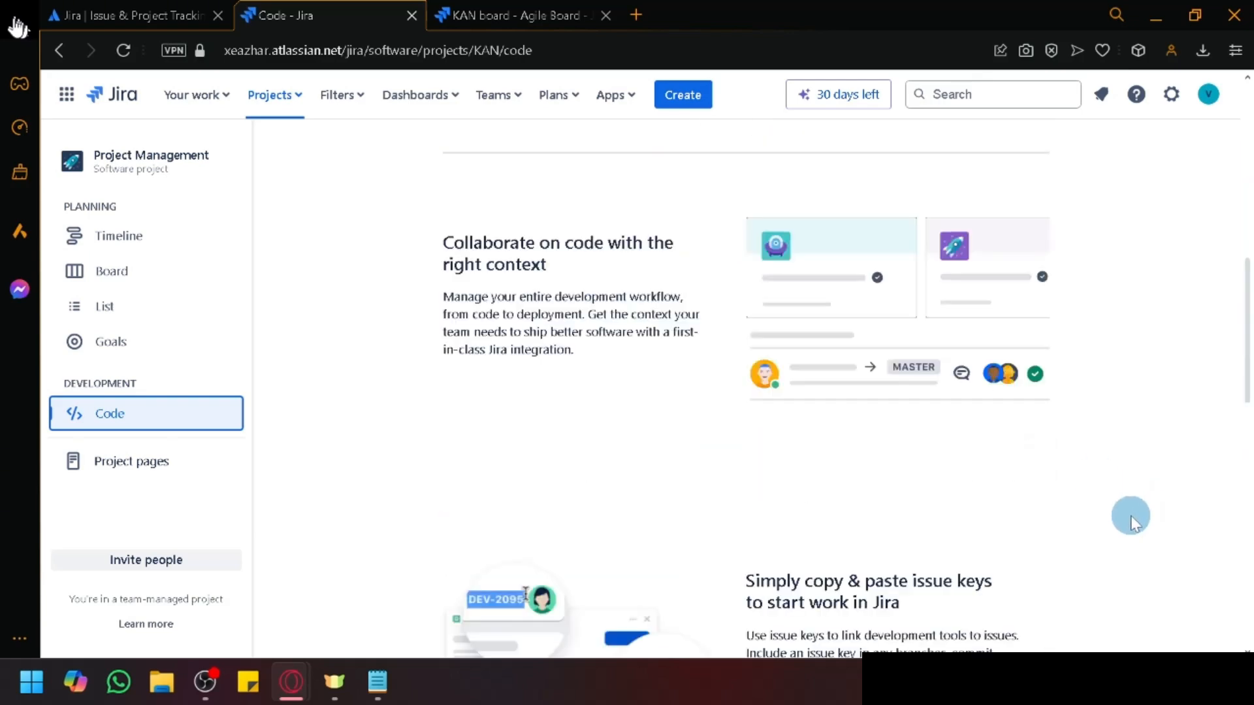
scroll(1132, 522, down, 3)
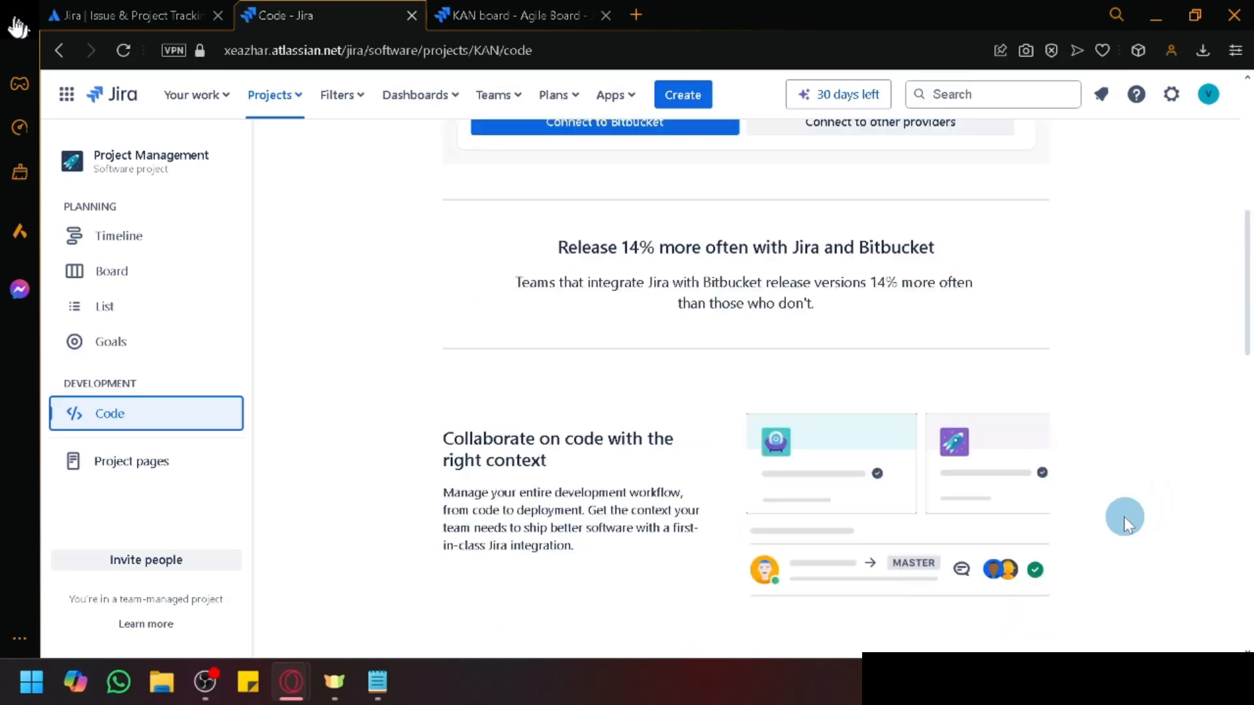
scroll(1124, 518, up, 6)
scroll(1088, 521, down, 13)
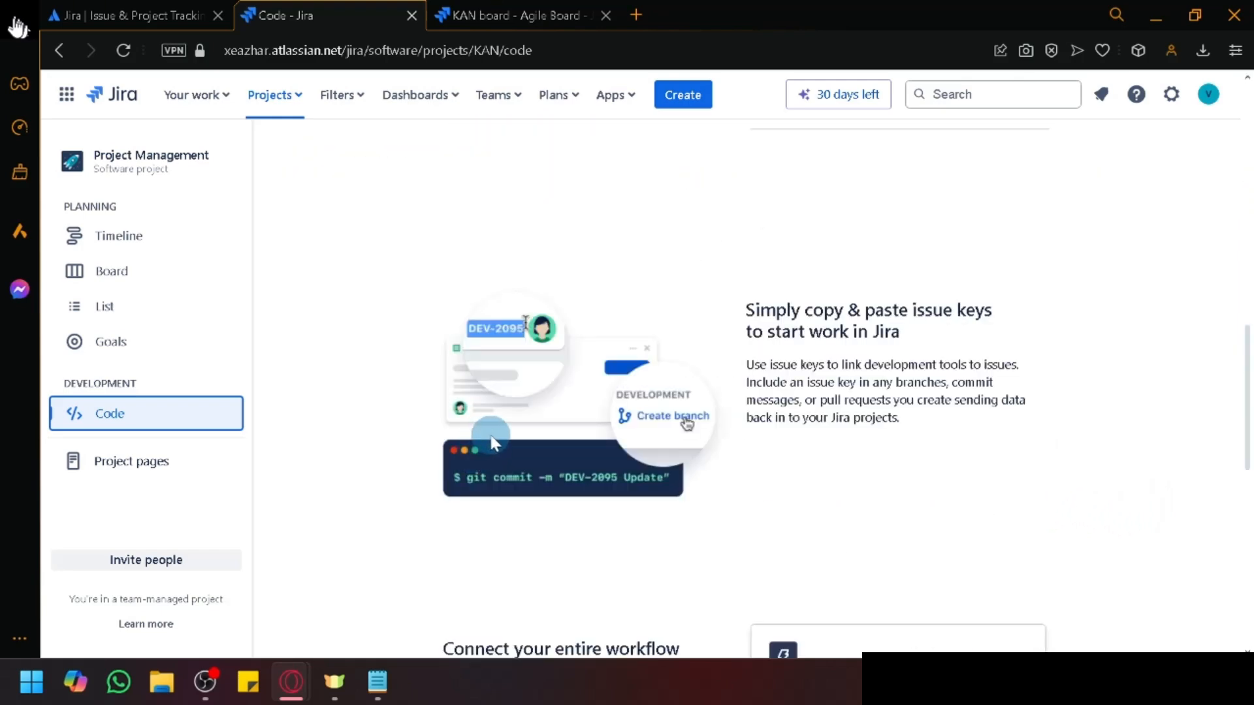
scroll(491, 443, up, 6)
scroll(492, 442, down, 3)
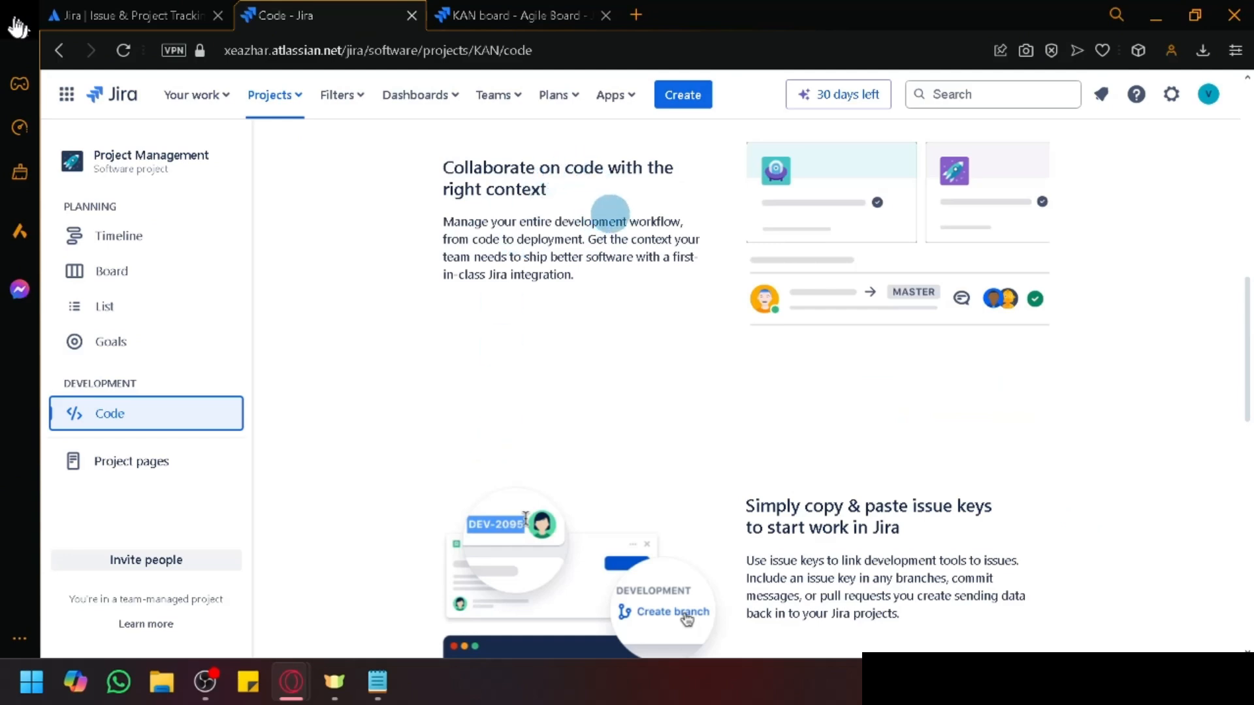
scroll(608, 213, up, 4)
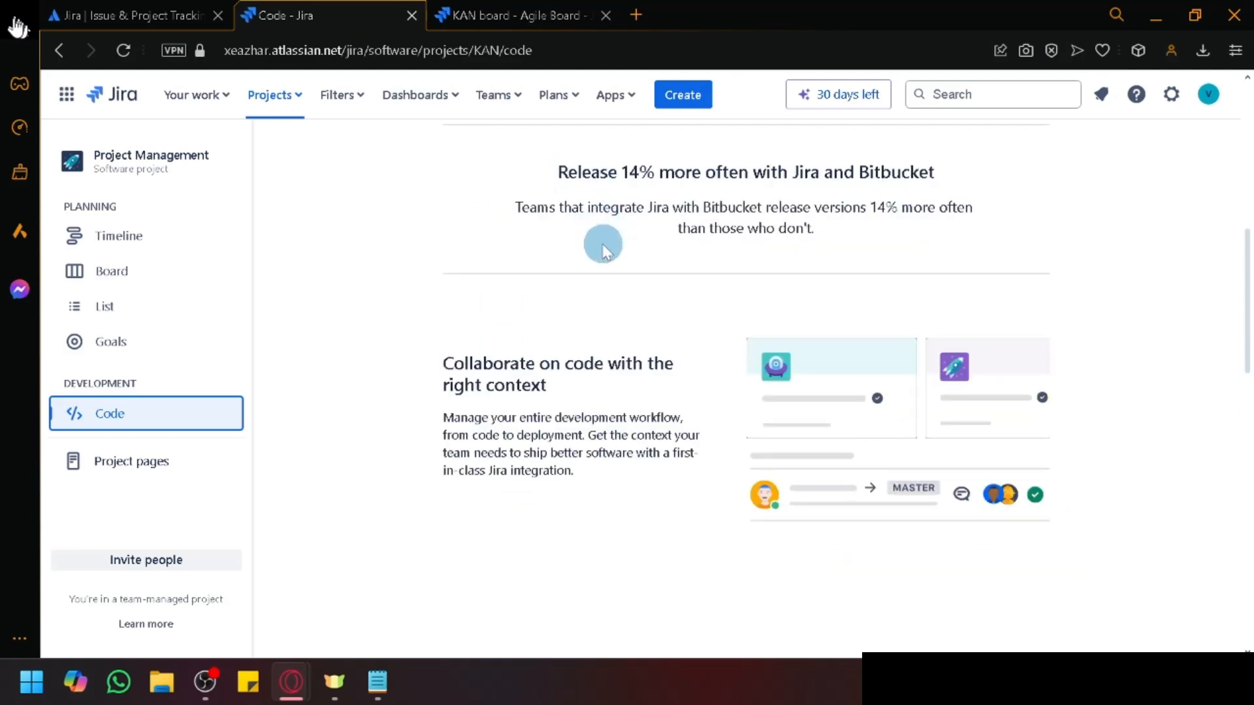
scroll(619, 280, down, 7)
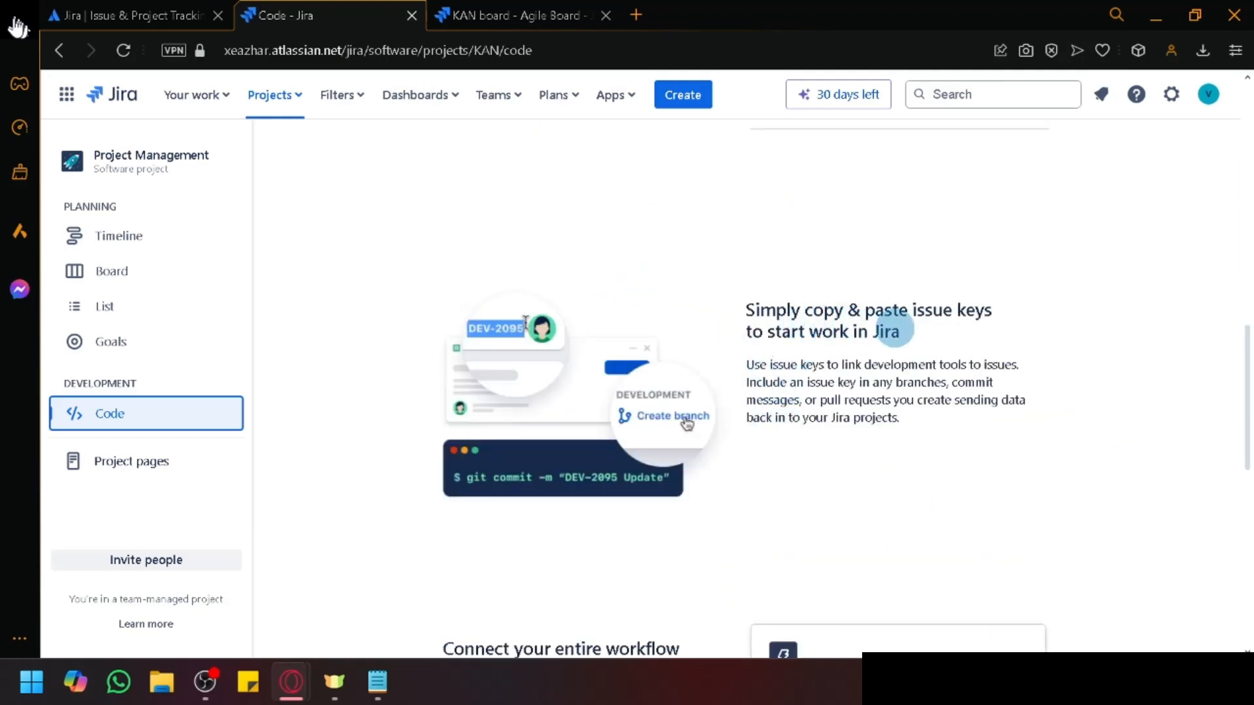
scroll(1074, 481, down, 5)
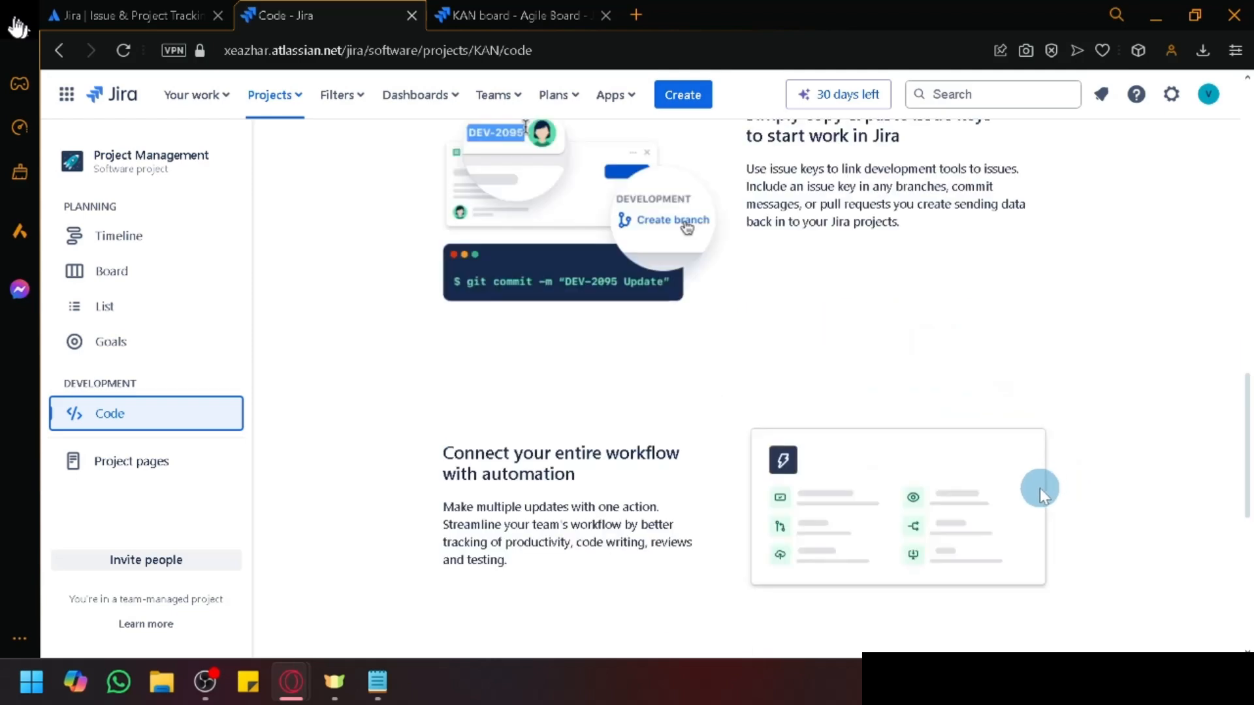
scroll(829, 395, down, 5)
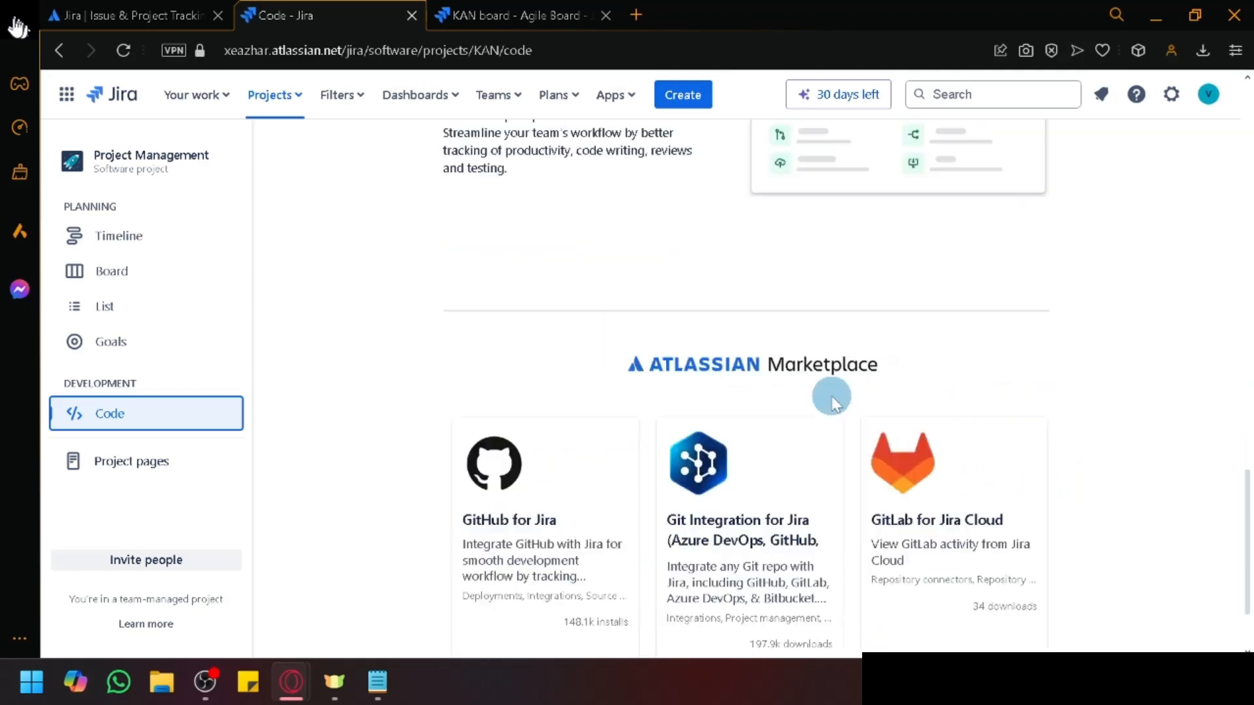
scroll(727, 364, up, 15)
scroll(726, 364, up, 8)
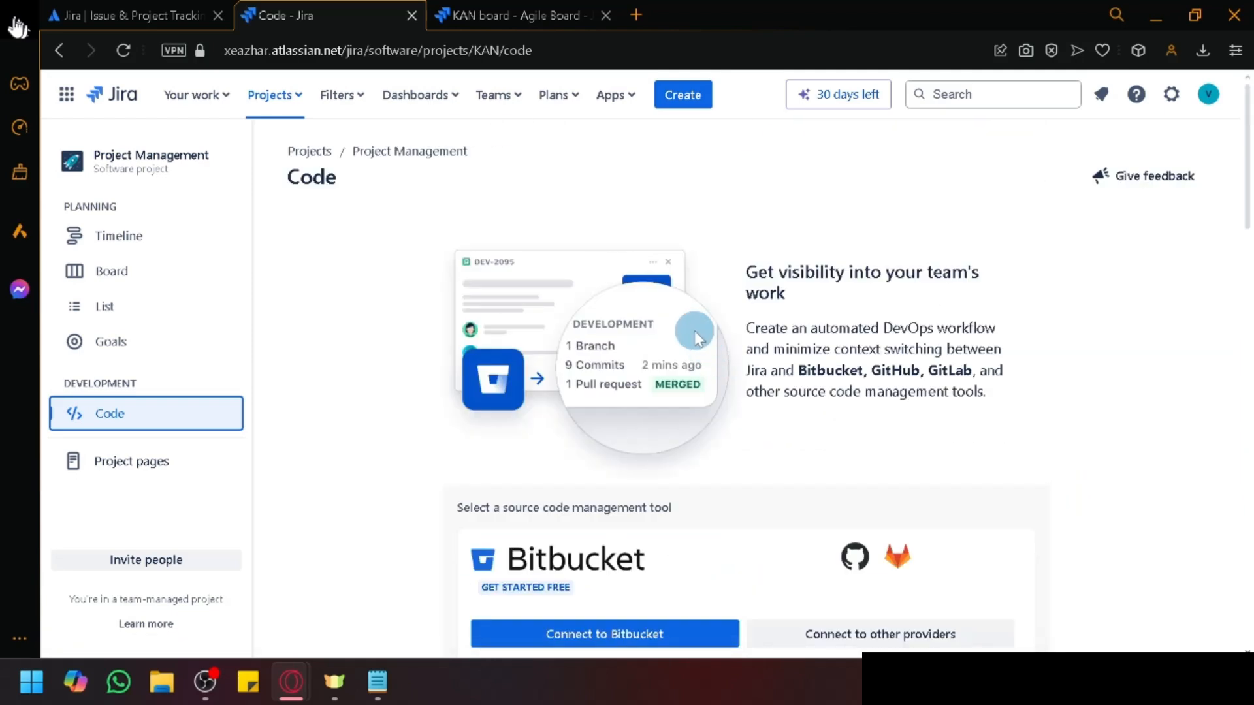
Step: Open the project's Project pages with its template previews
click(95, 468)
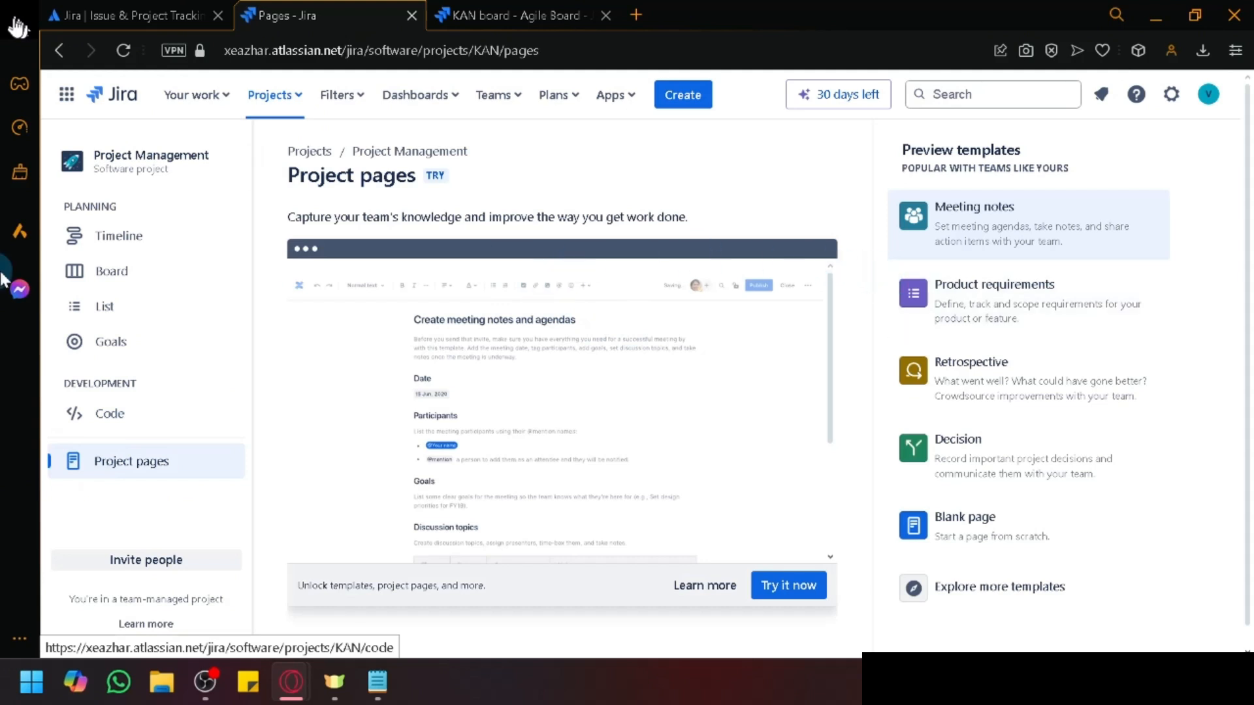
scroll(148, 358, down, 1)
scroll(159, 441, up, 1)
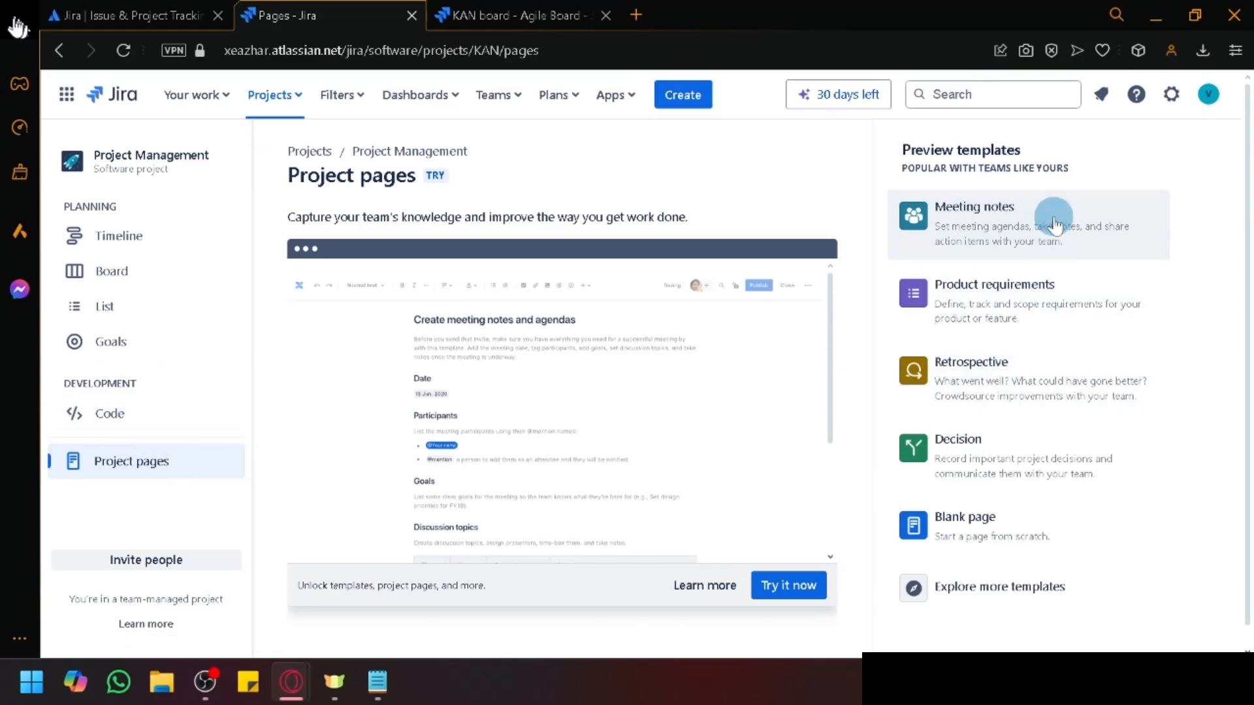
Step: Open docs.google.com in a new browser tab, then return to the Jira Pages tab
click(645, 14)
text(docs)
key(Return)
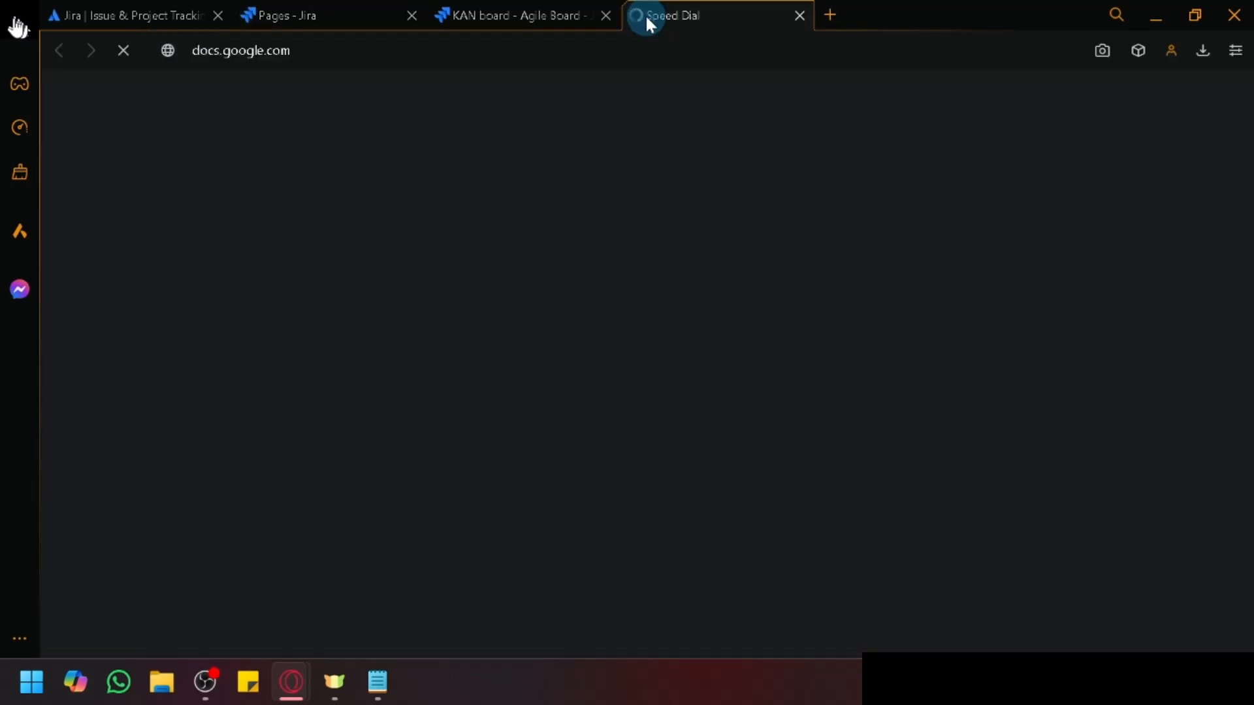
click(307, 13)
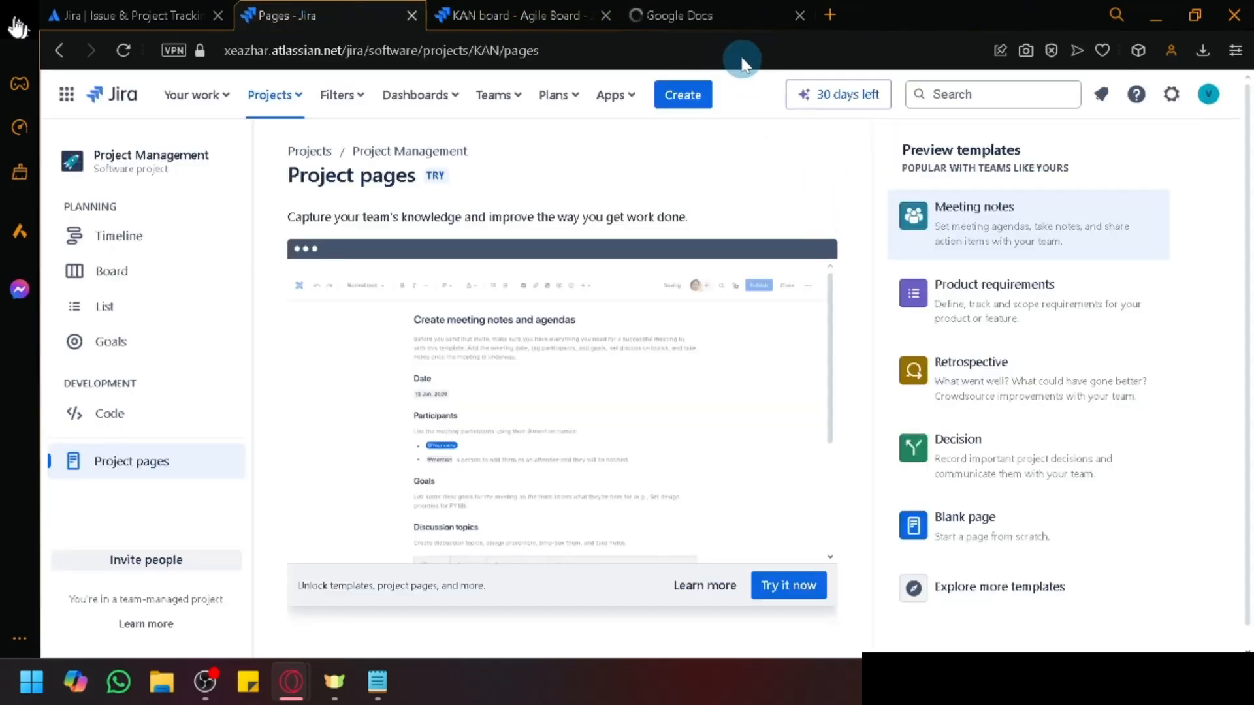
scroll(1069, 350, up, 4)
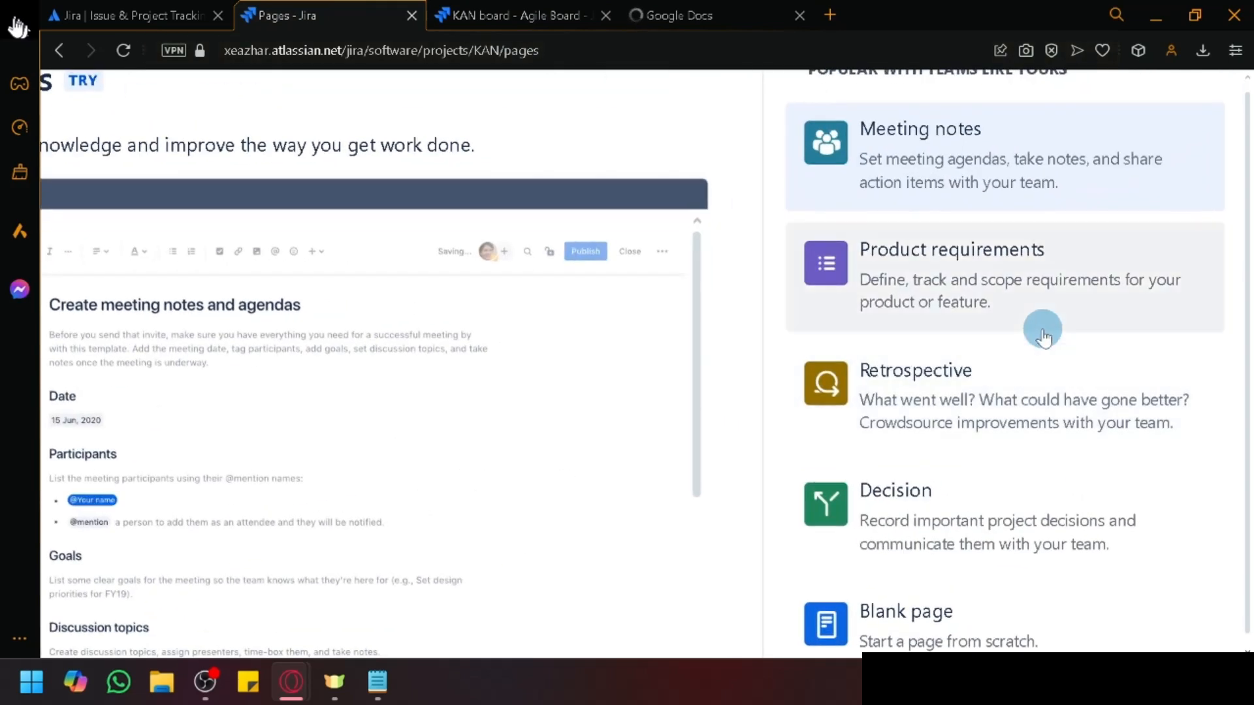
scroll(1038, 330, right, 2)
scroll(1019, 316, up, 3)
scroll(1009, 309, right, 2)
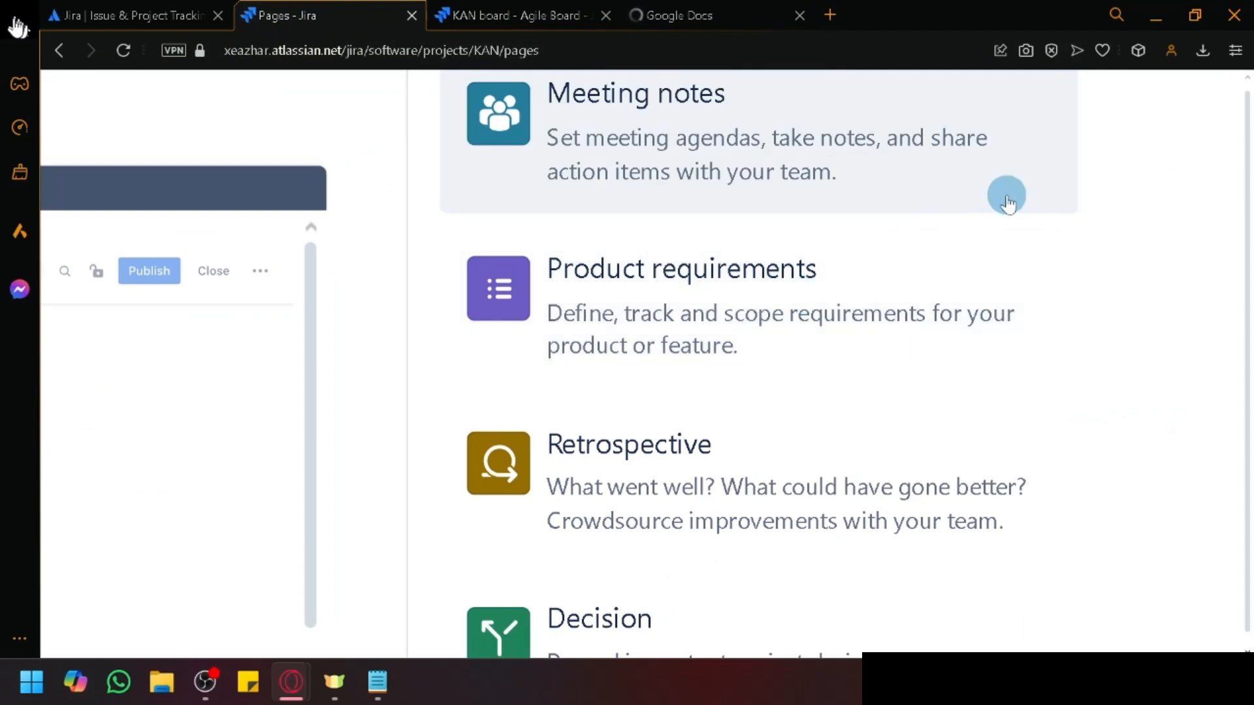
scroll(1006, 196, up, 1)
scroll(1006, 196, up, 1)
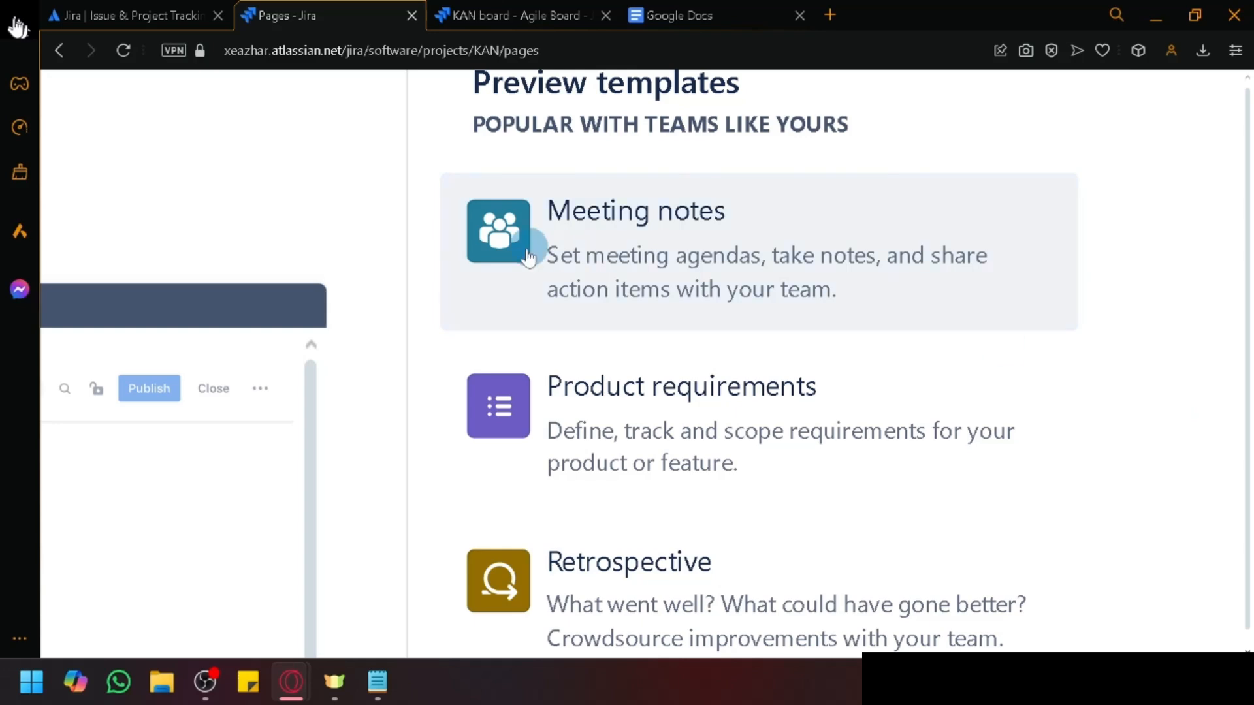
scroll(670, 321, down, 5)
scroll(670, 322, down, 2)
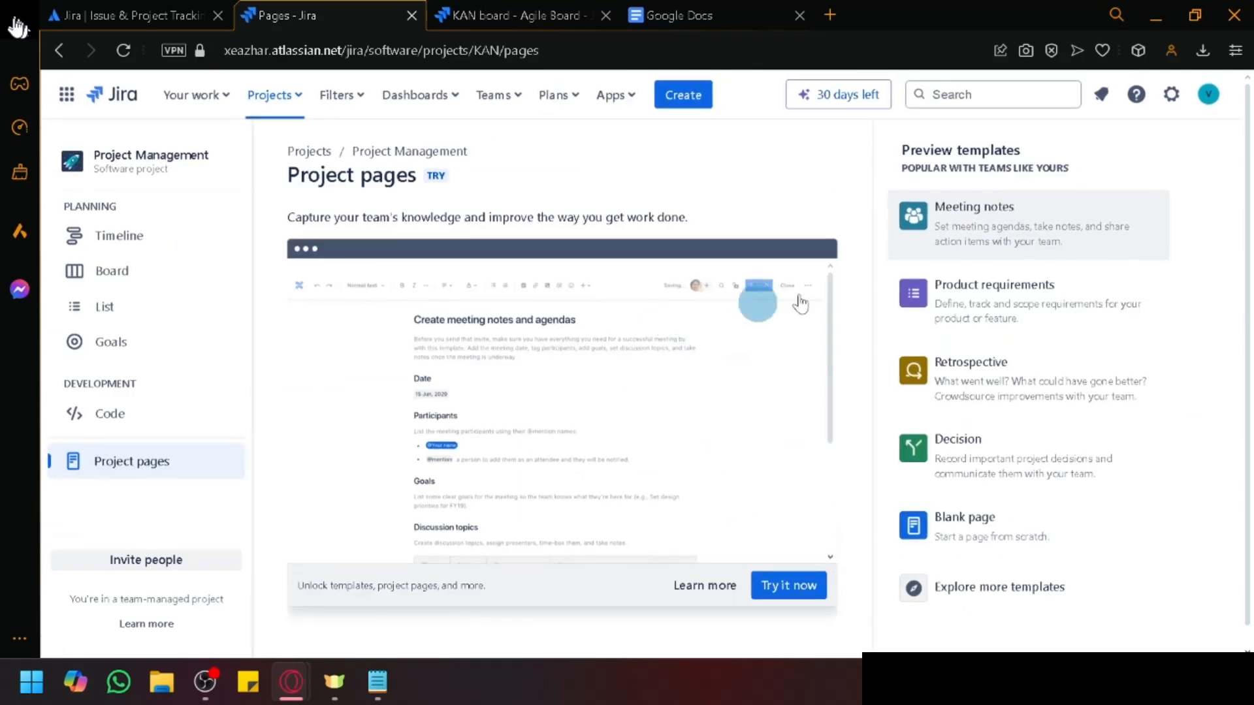
scroll(1052, 246, up, 5)
scroll(1052, 246, right, 3)
scroll(1052, 246, up, 1)
scroll(1051, 248, right, 2)
scroll(1052, 248, up, 1)
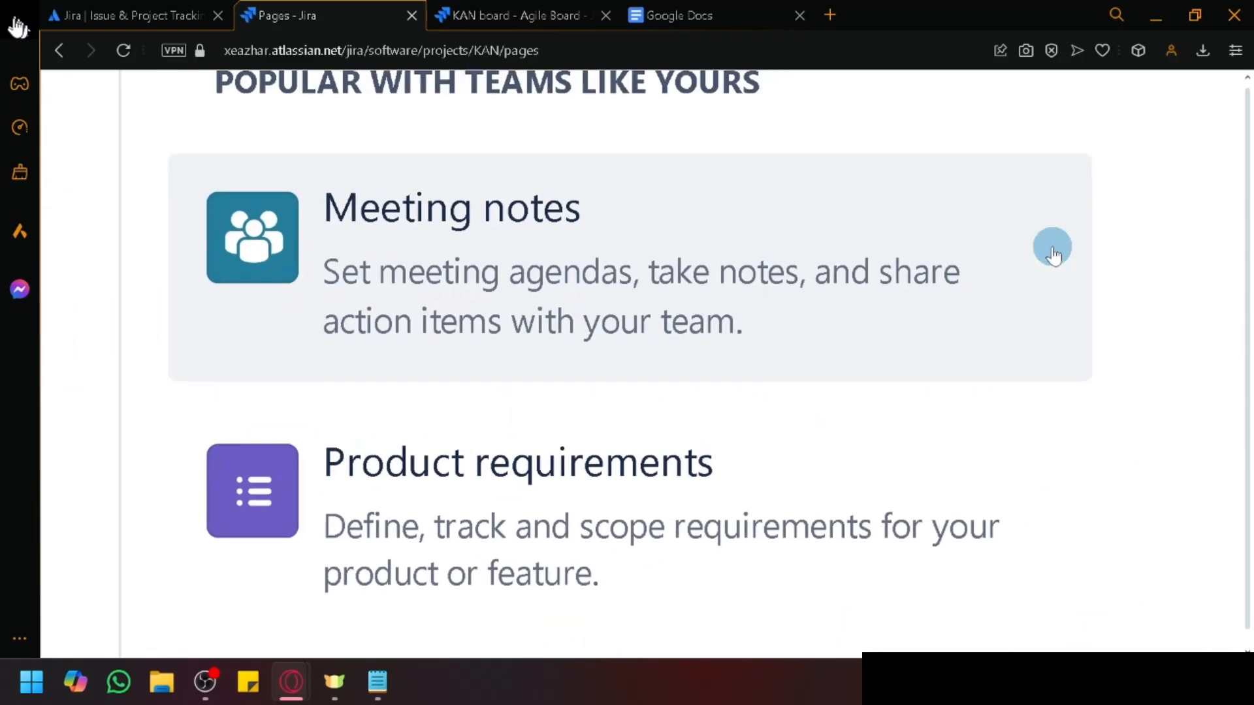
scroll(1052, 248, down, 1)
scroll(1052, 249, down, 2)
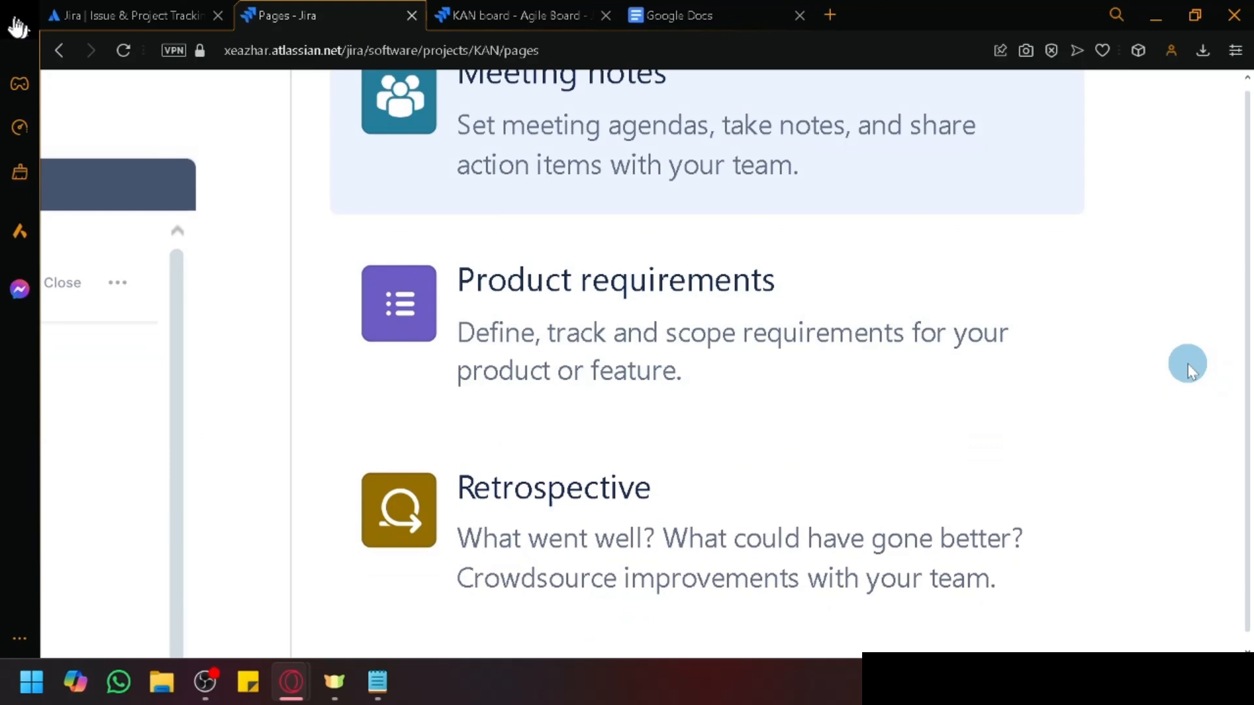
scroll(1188, 369, down, 2)
scroll(1189, 369, left, 1)
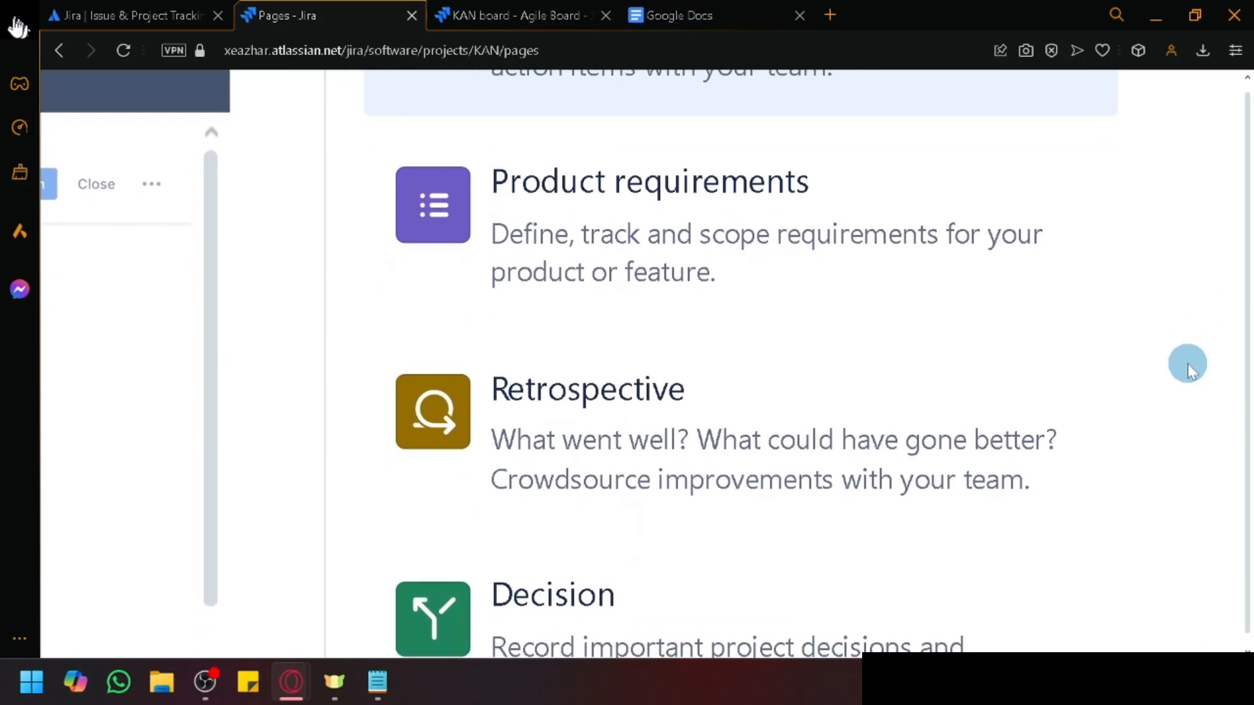
scroll(1187, 365, down, 1)
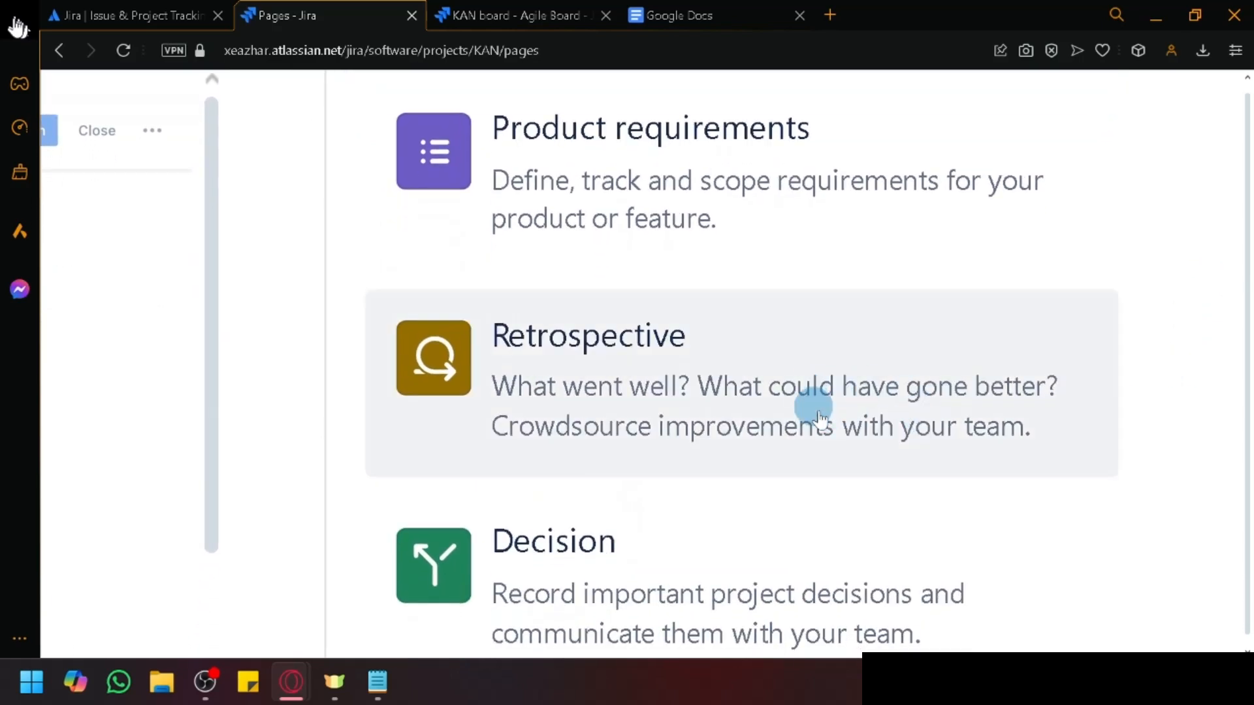
scroll(1066, 461, right, 2)
scroll(1064, 457, down, 2)
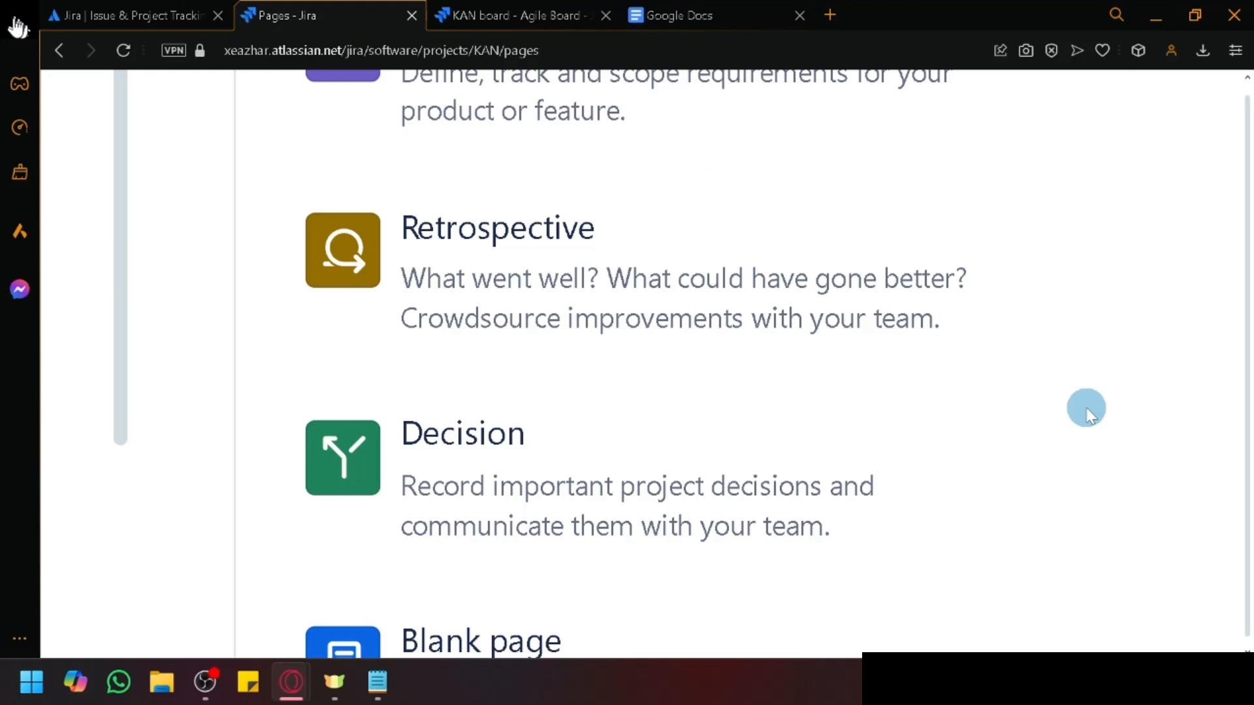
scroll(1088, 410, down, 5)
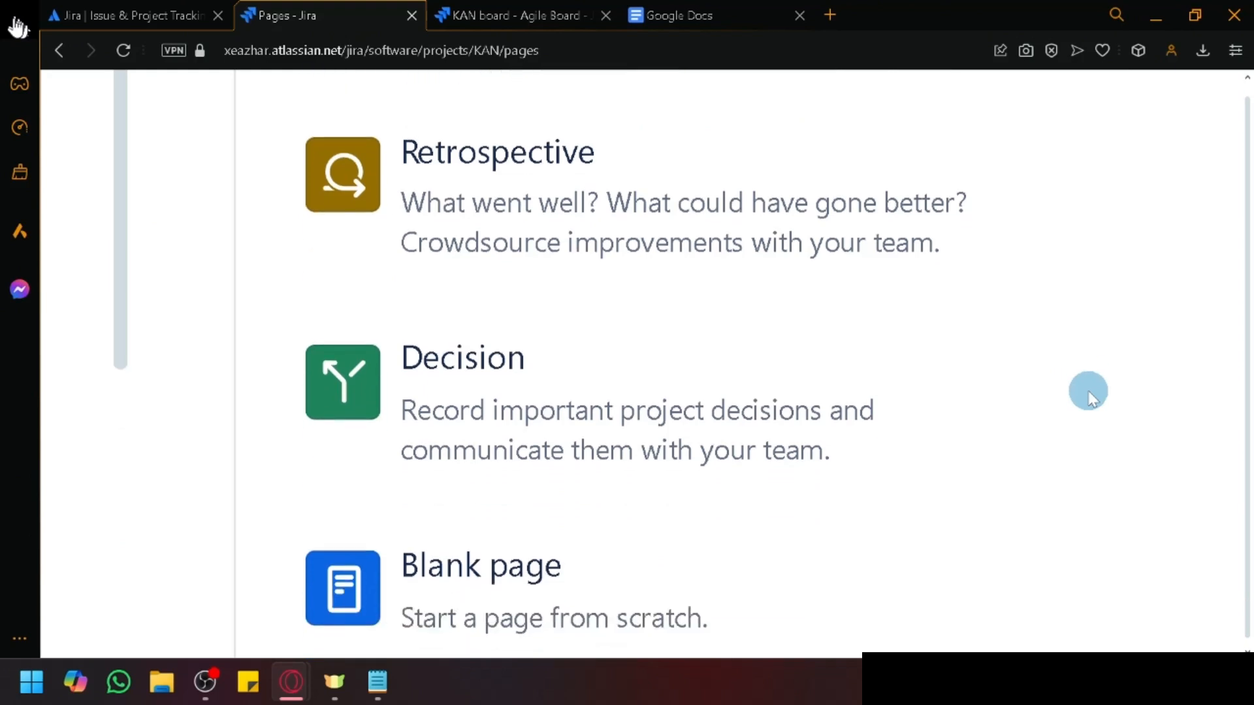
scroll(1089, 392, down, 5)
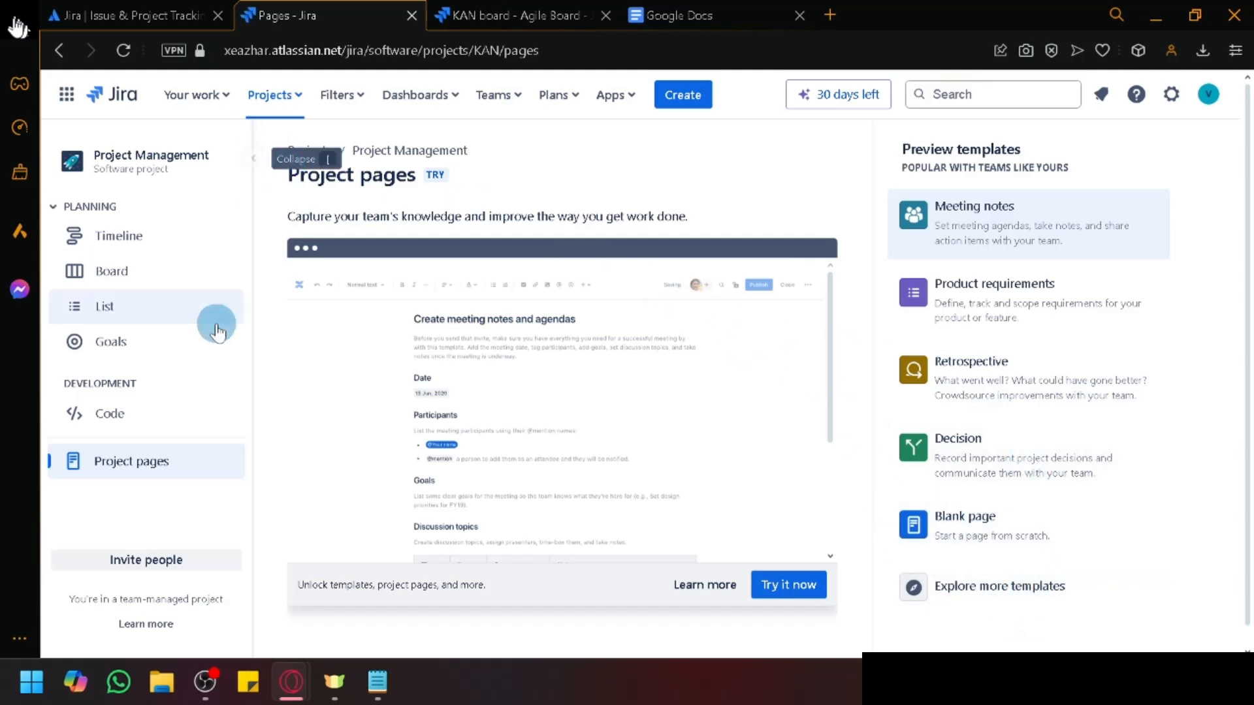
Step: Switch to the Timeline view, check the Projects and Filters menus, then show dashboard options
click(123, 235)
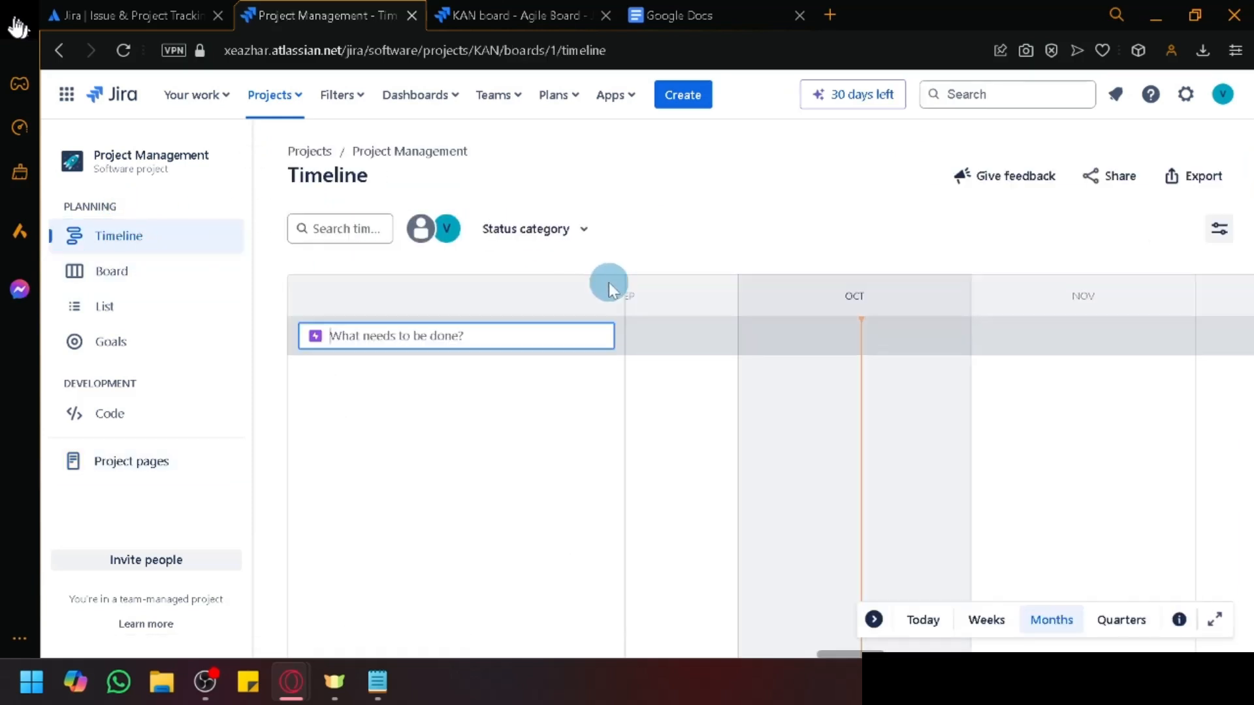
click(292, 97)
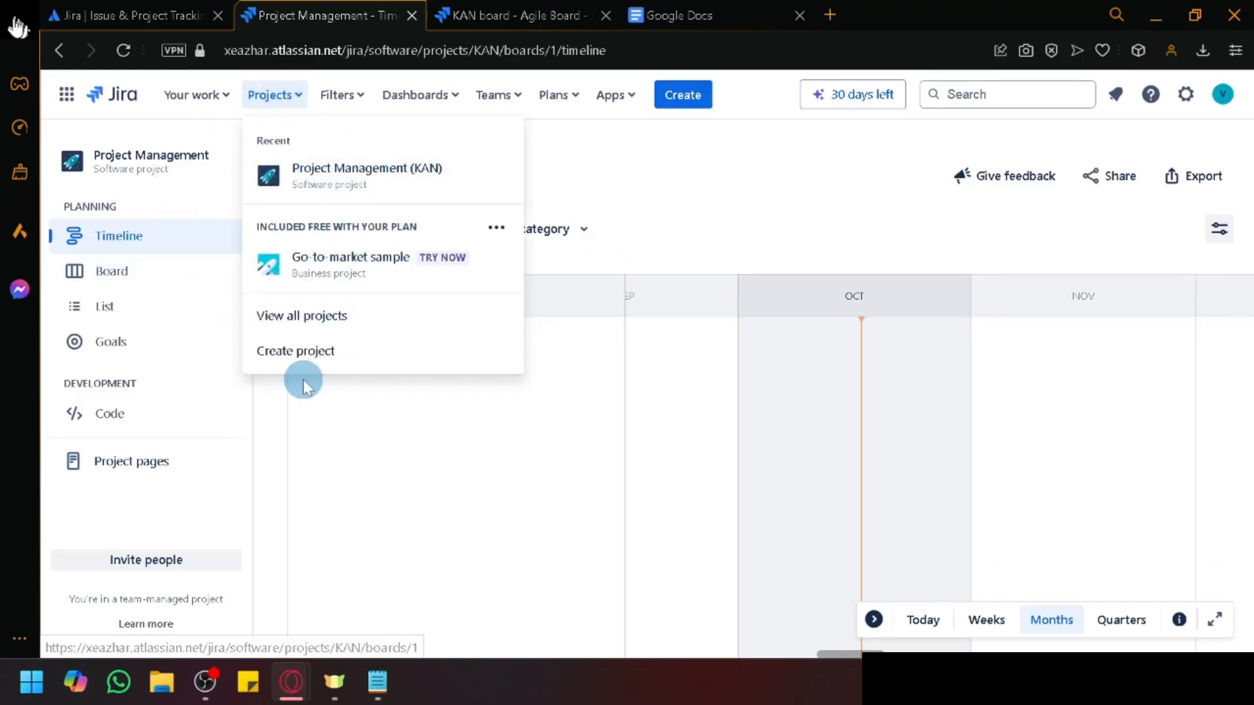
click(342, 95)
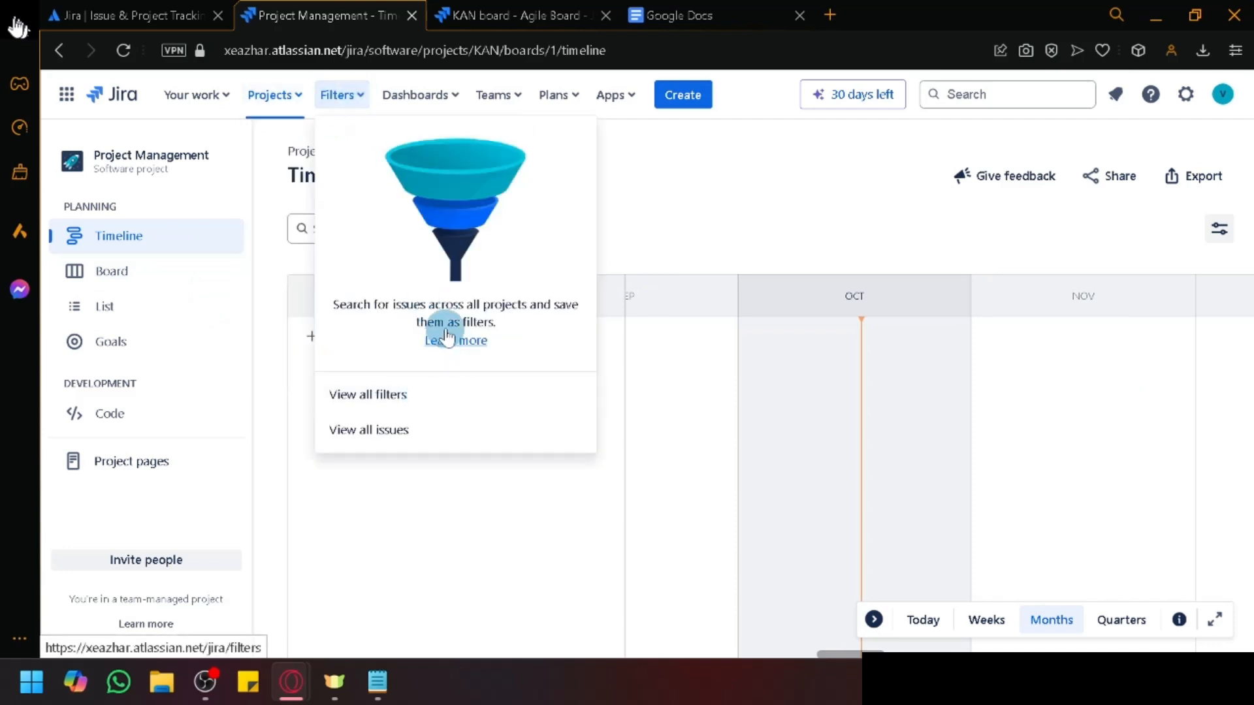
click(657, 205)
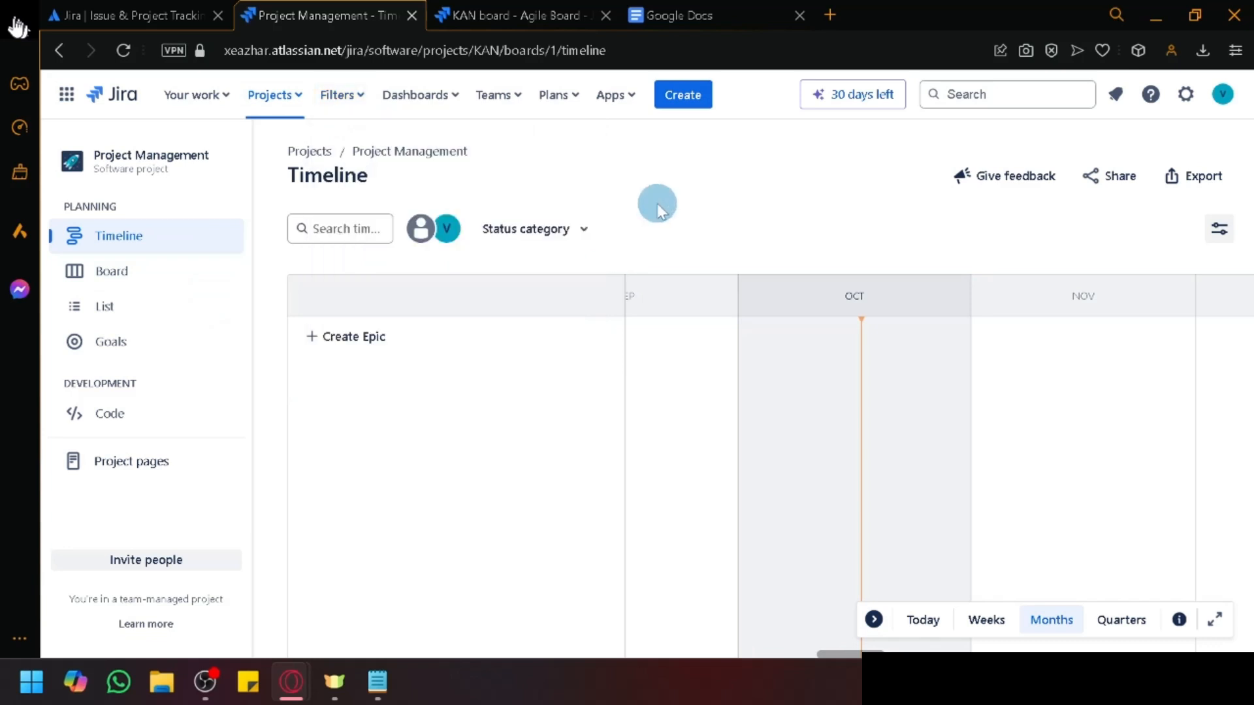
click(359, 97)
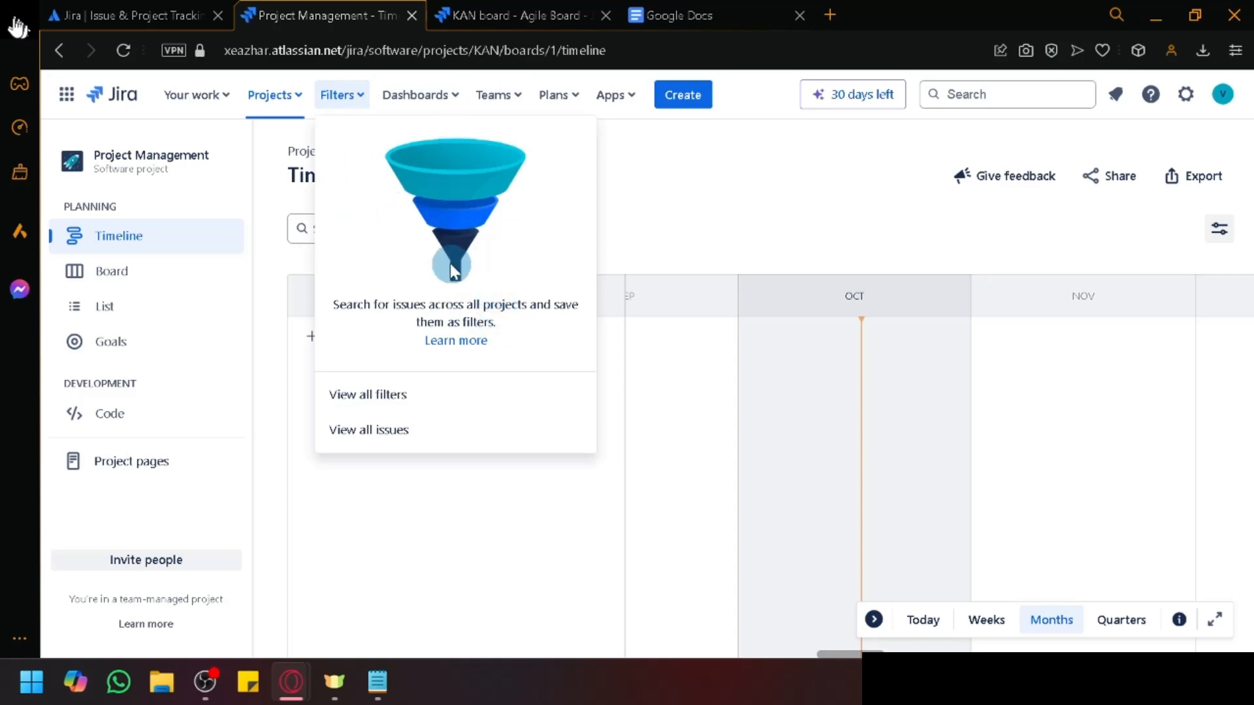
click(691, 250)
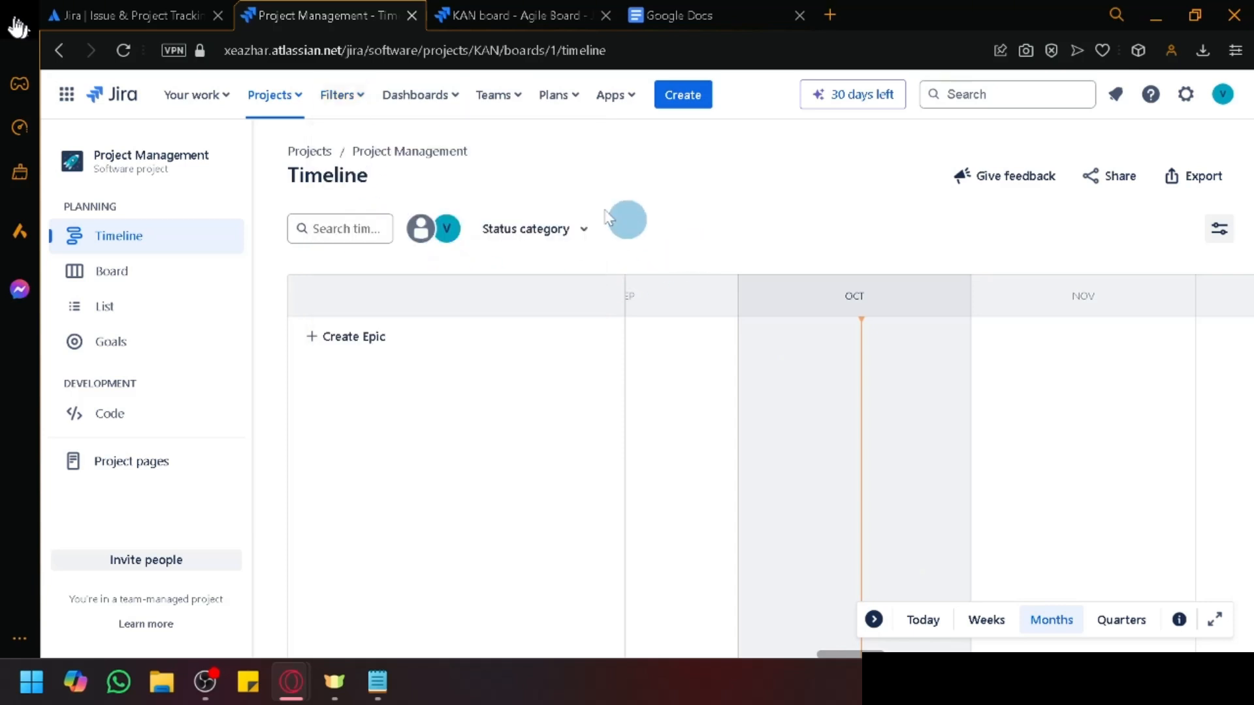
click(441, 98)
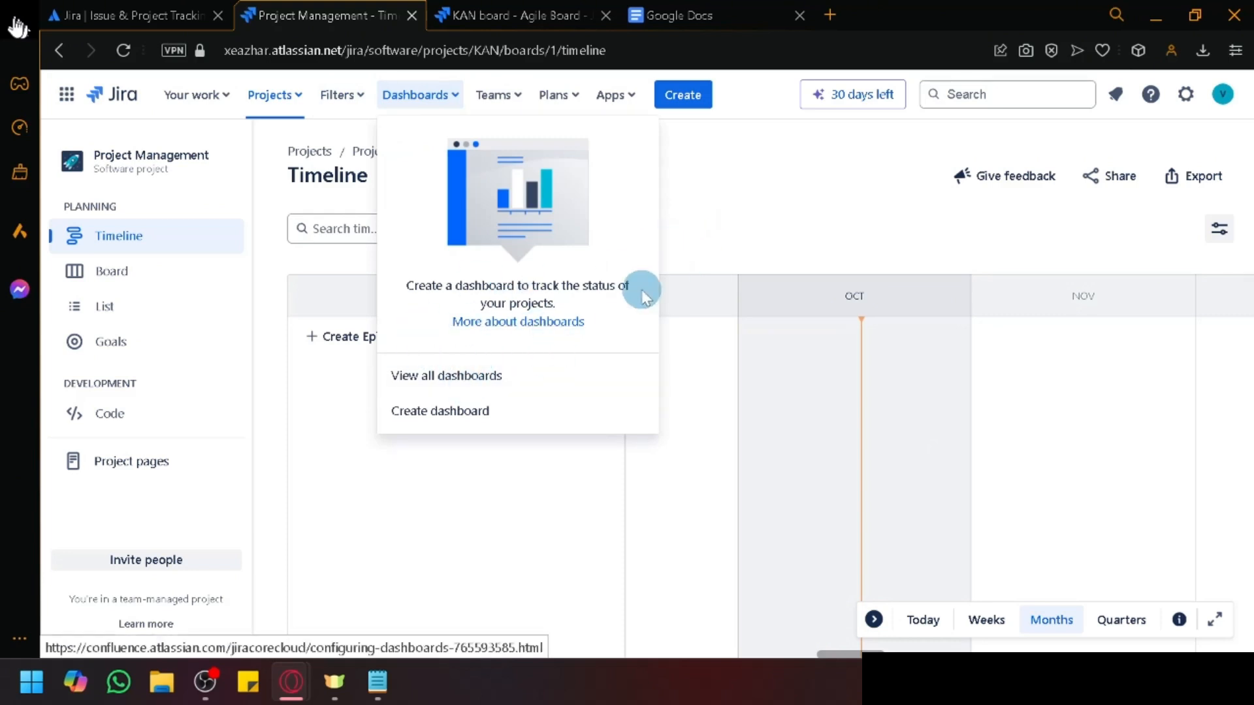
Step: Save a new private dashboard named 'Dashboard Sample'
click(496, 412)
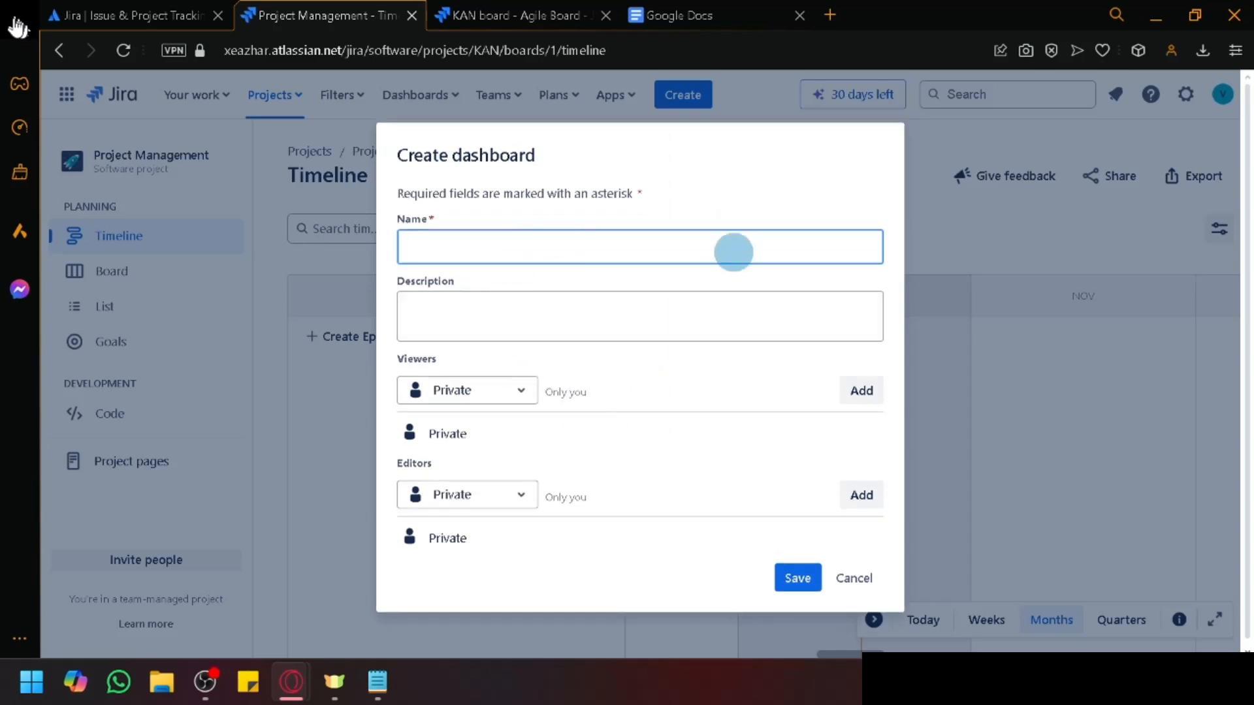
text(Dashboard Sample)
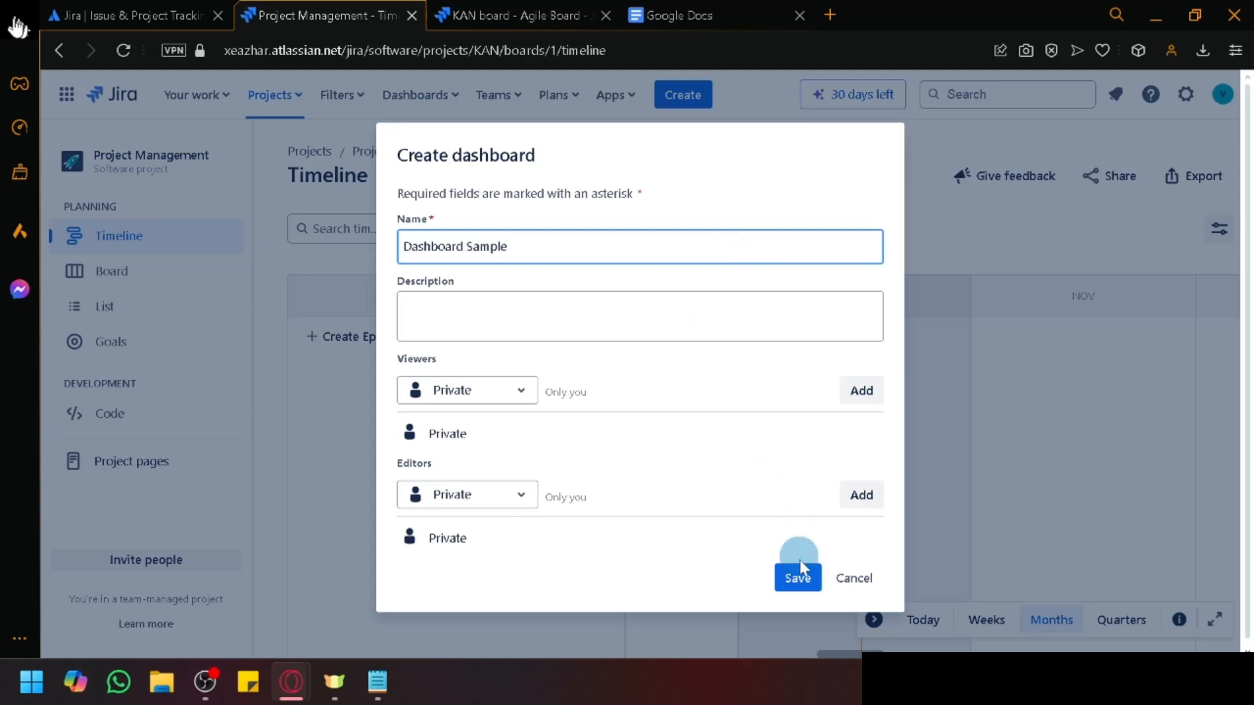
click(798, 577)
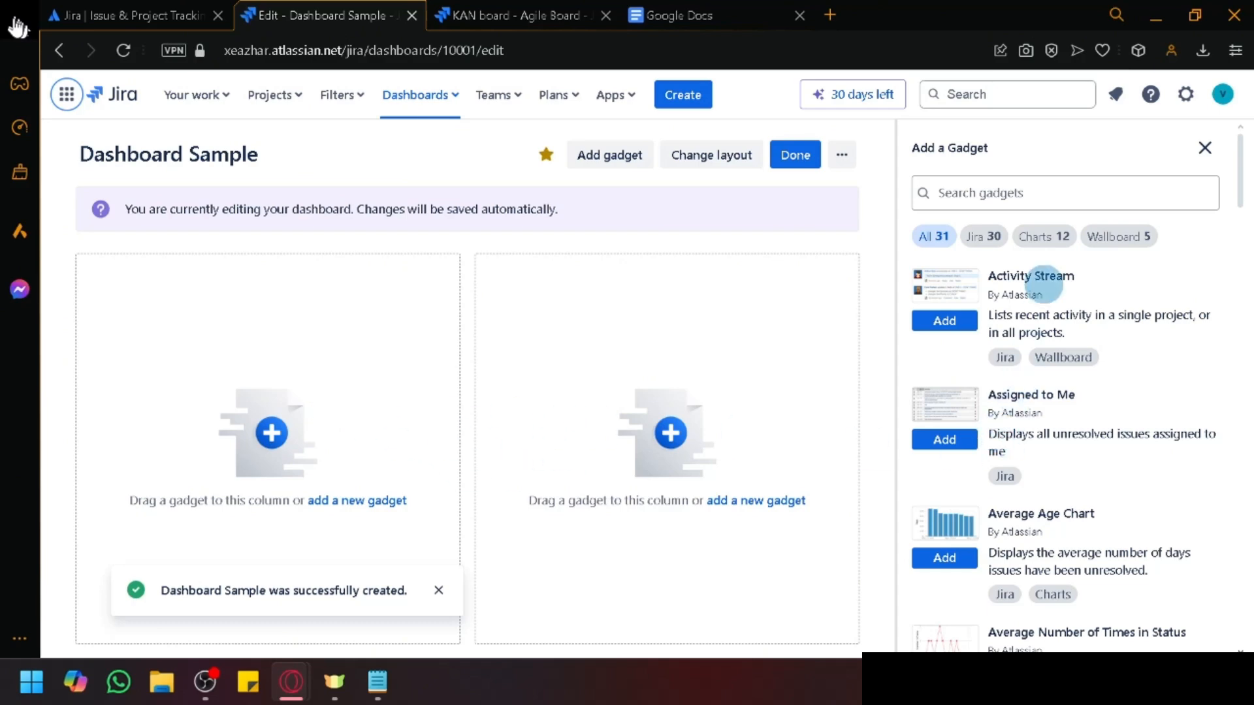
Step: Add the Activity Stream gadget to Dashboard Sample's left column and browse the gadget list
scroll(1005, 222, down, 10)
scroll(1005, 392, up, 10)
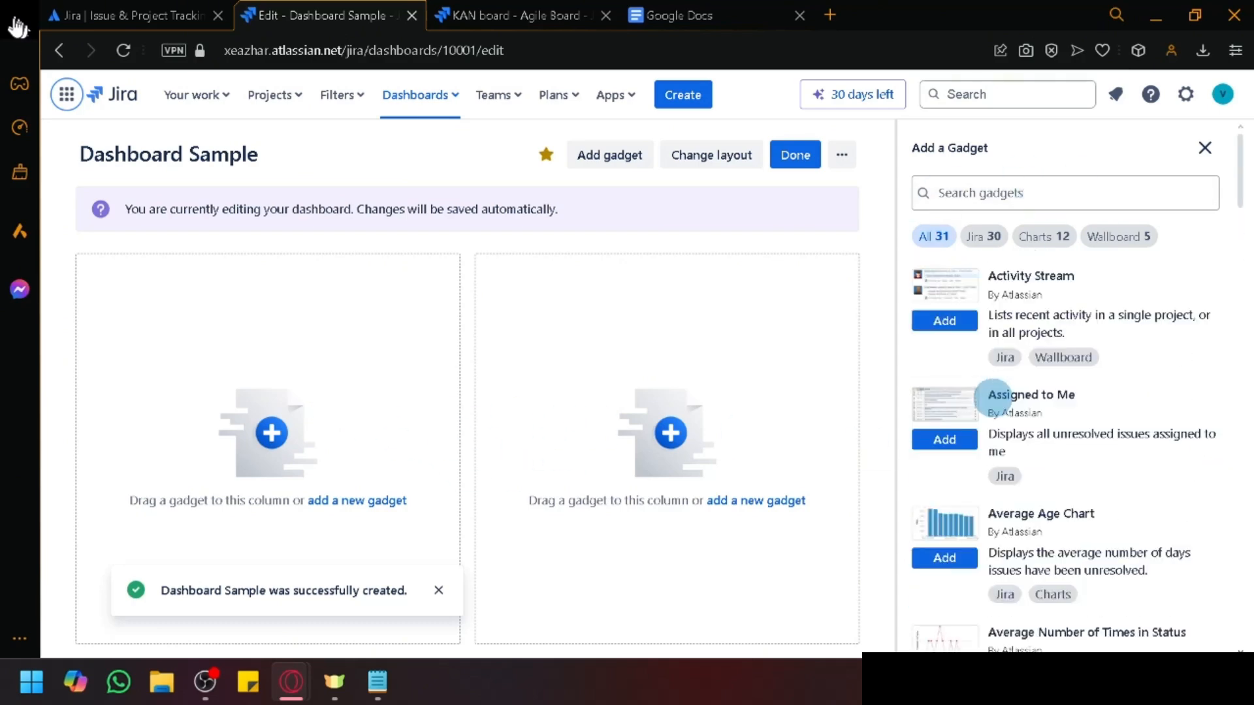
click(948, 322)
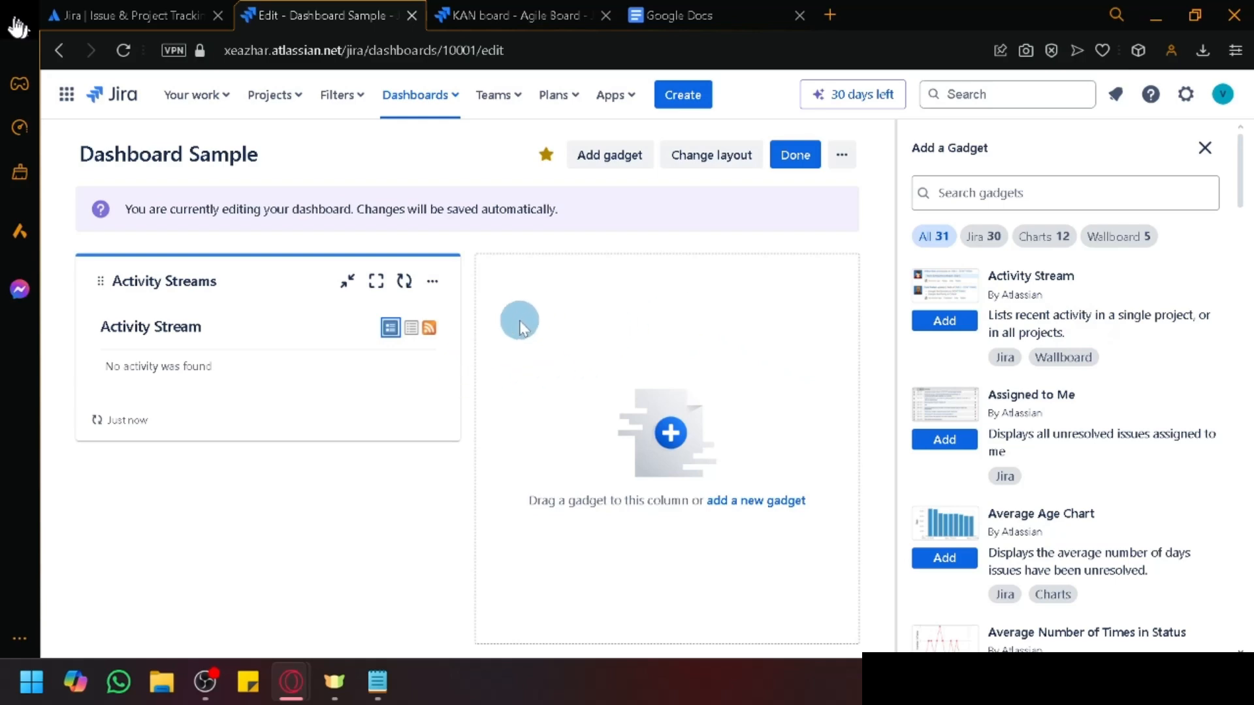
scroll(968, 474, down, 20)
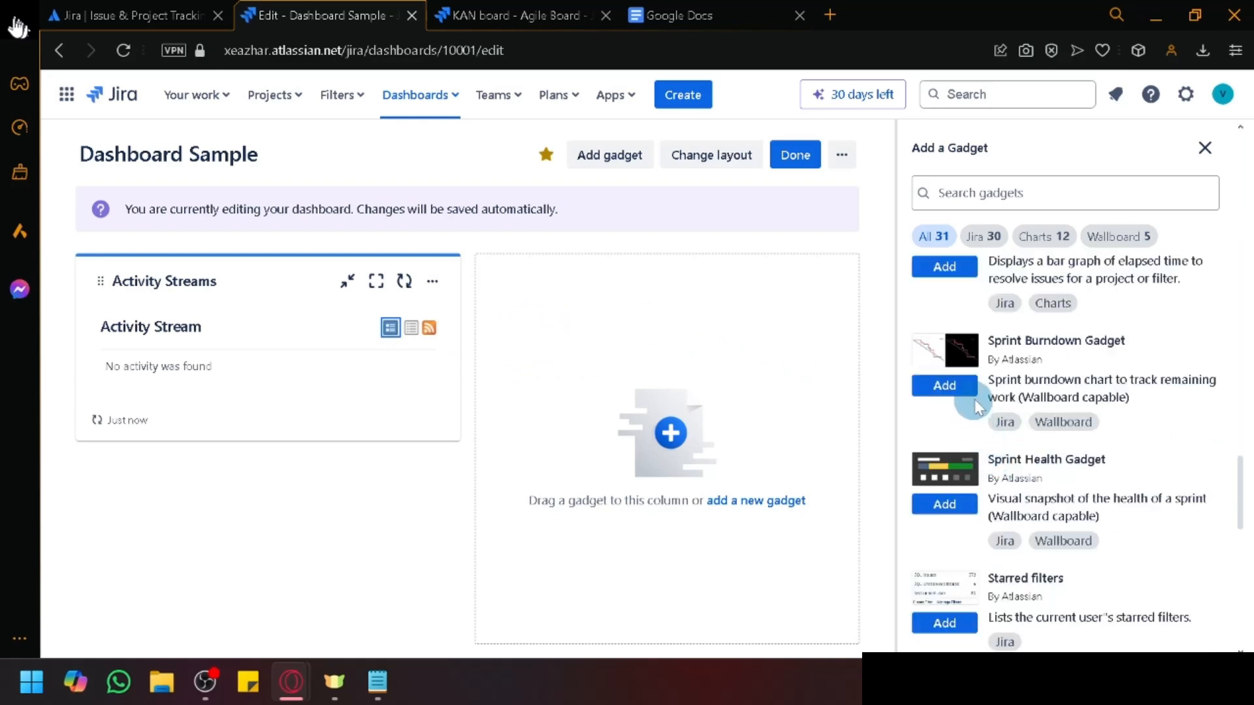
scroll(974, 400, up, 15)
scroll(976, 285, up, 9)
scroll(1127, 328, down, 1)
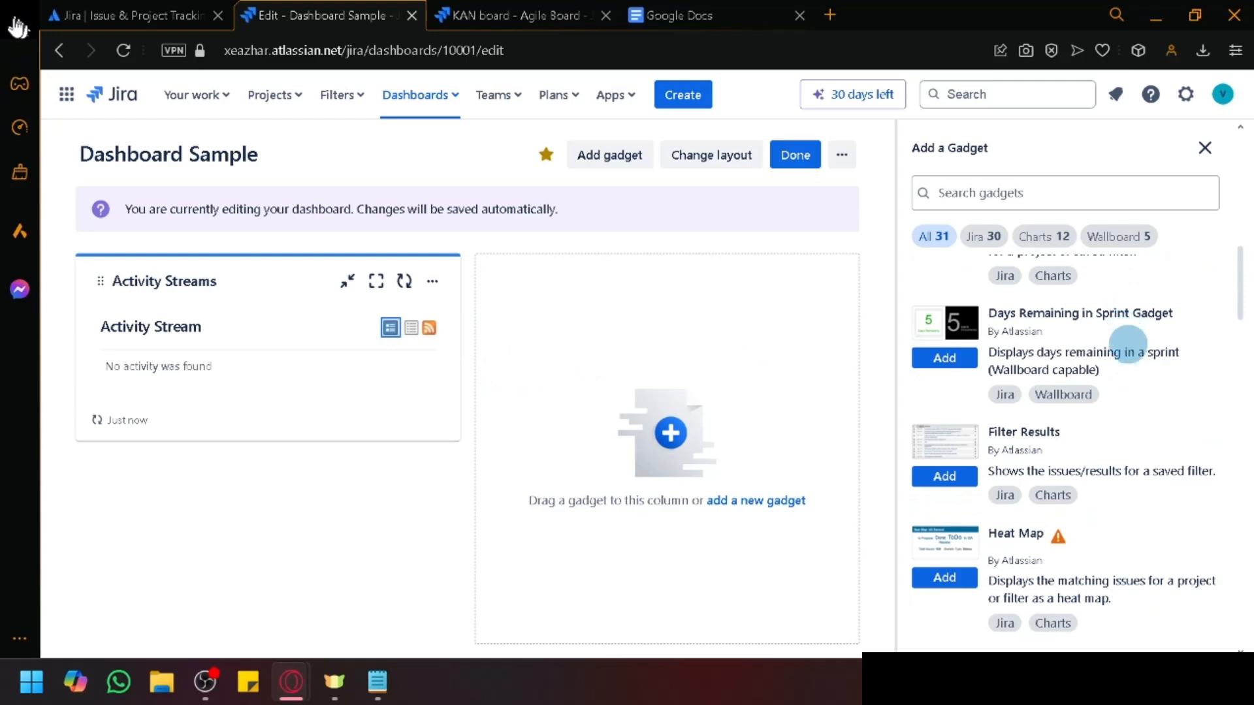
scroll(1135, 351, up, 5)
scroll(1146, 360, right, 2)
scroll(1107, 353, down, 5)
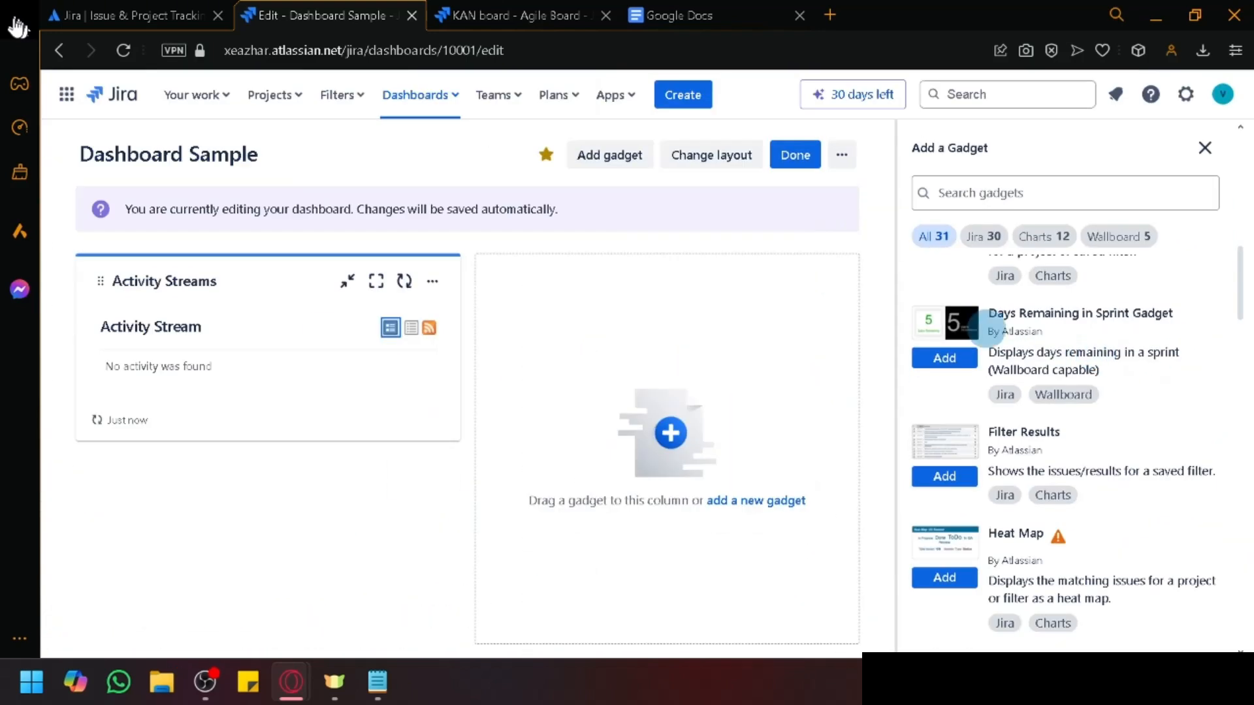
click(491, 94)
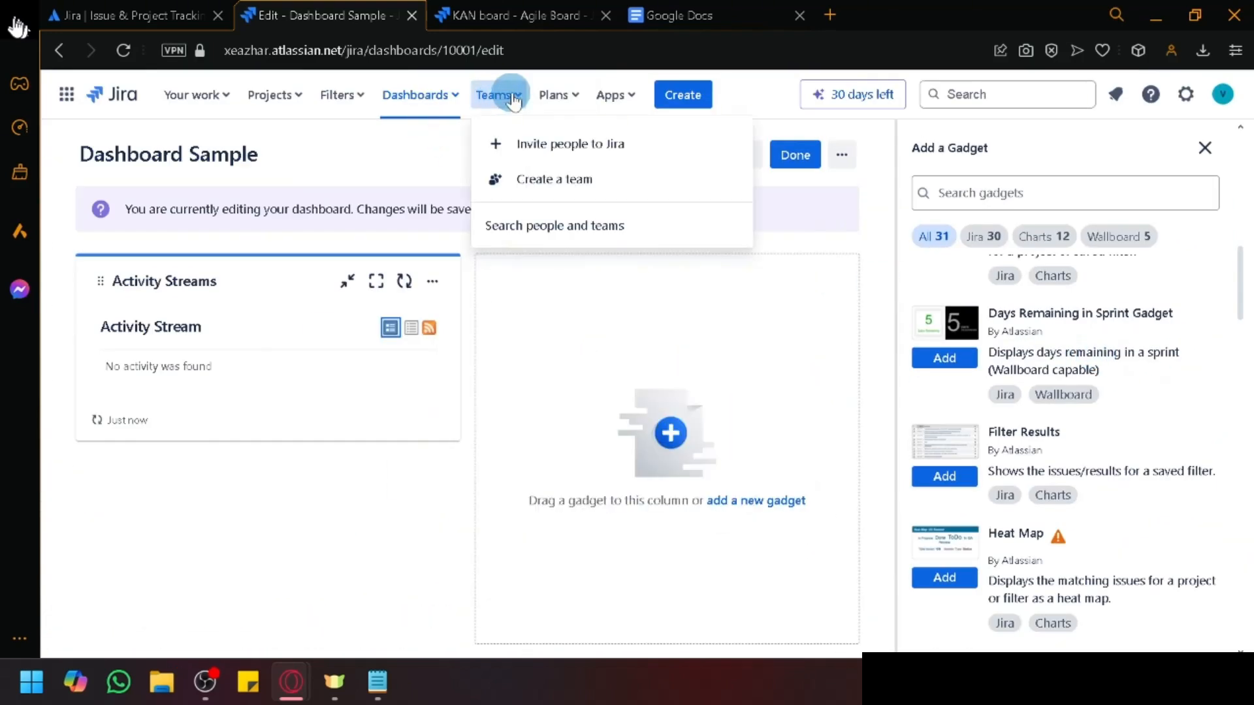
Step: Create a new team named 'UI Development'
click(585, 186)
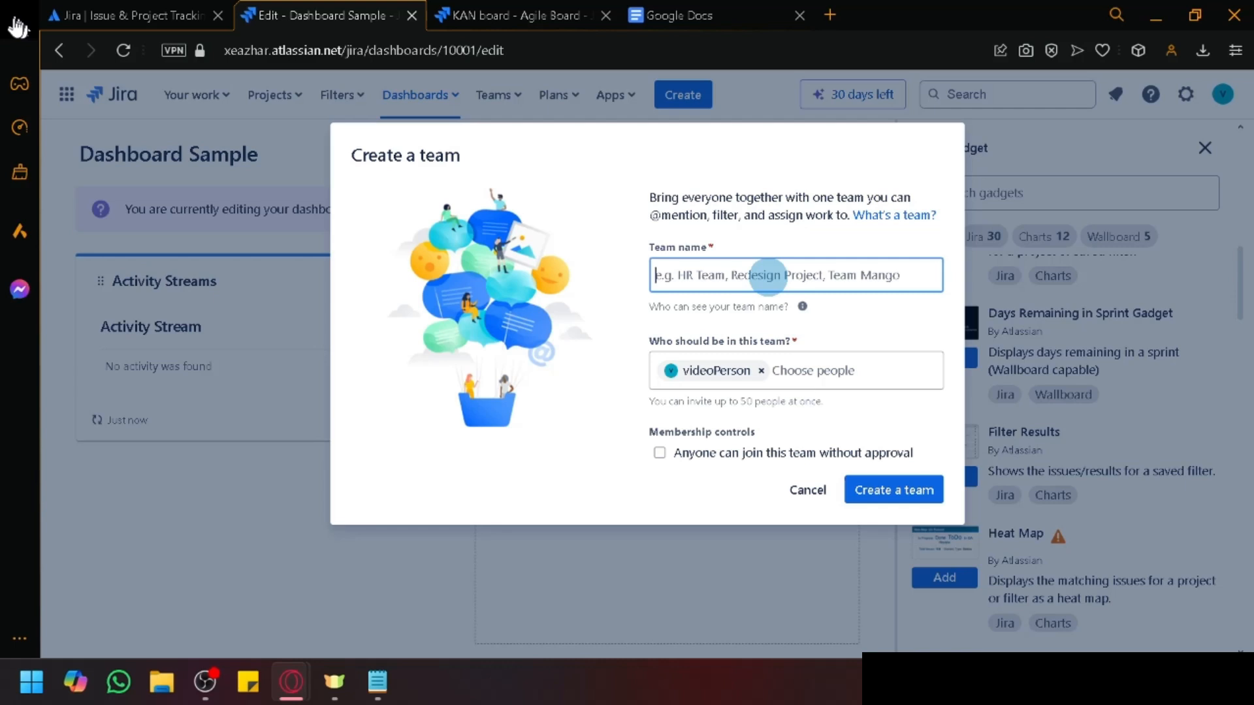
text(UI Deve)
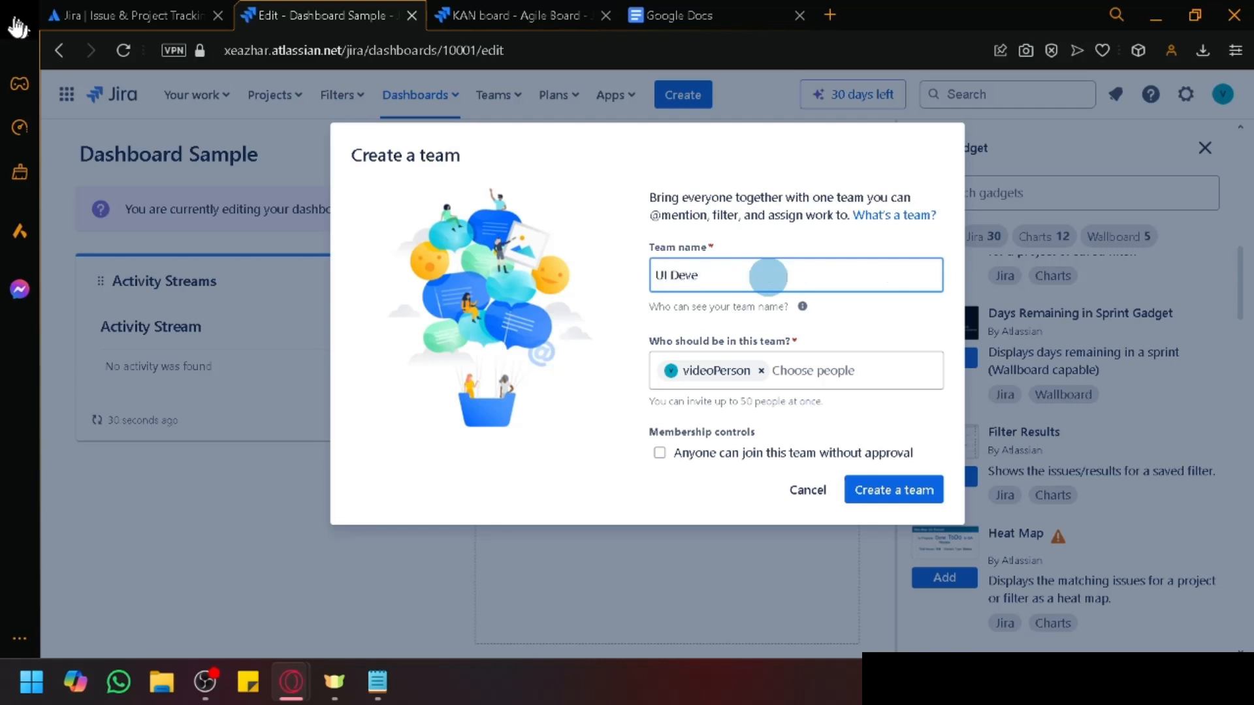
text(lopment)
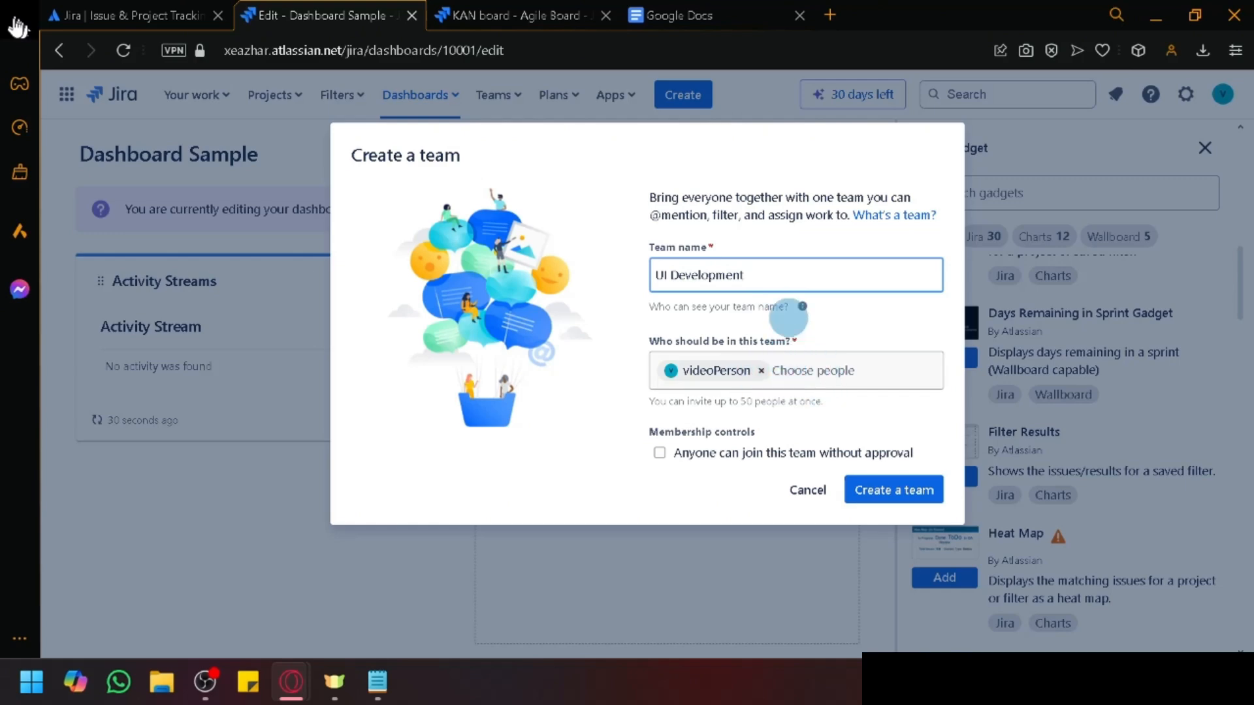
click(904, 484)
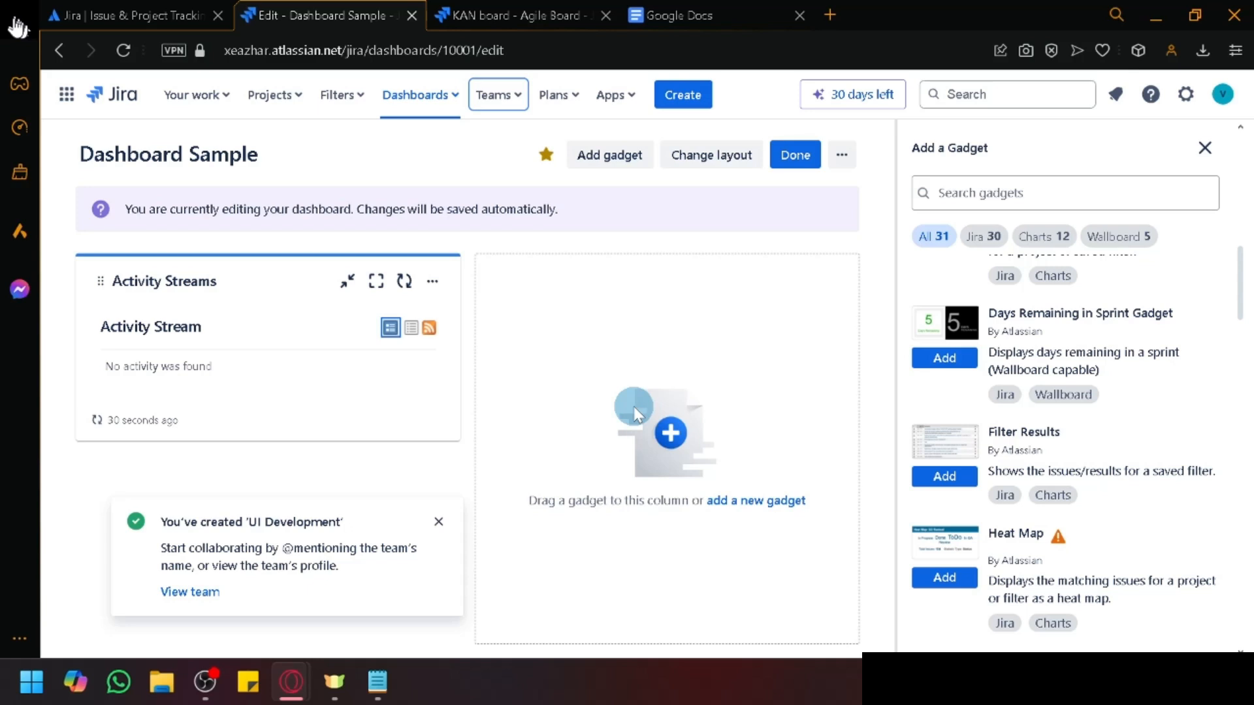
Step: Finish editing Dashboard Sample, then glance at the Plans and Apps menus
click(792, 157)
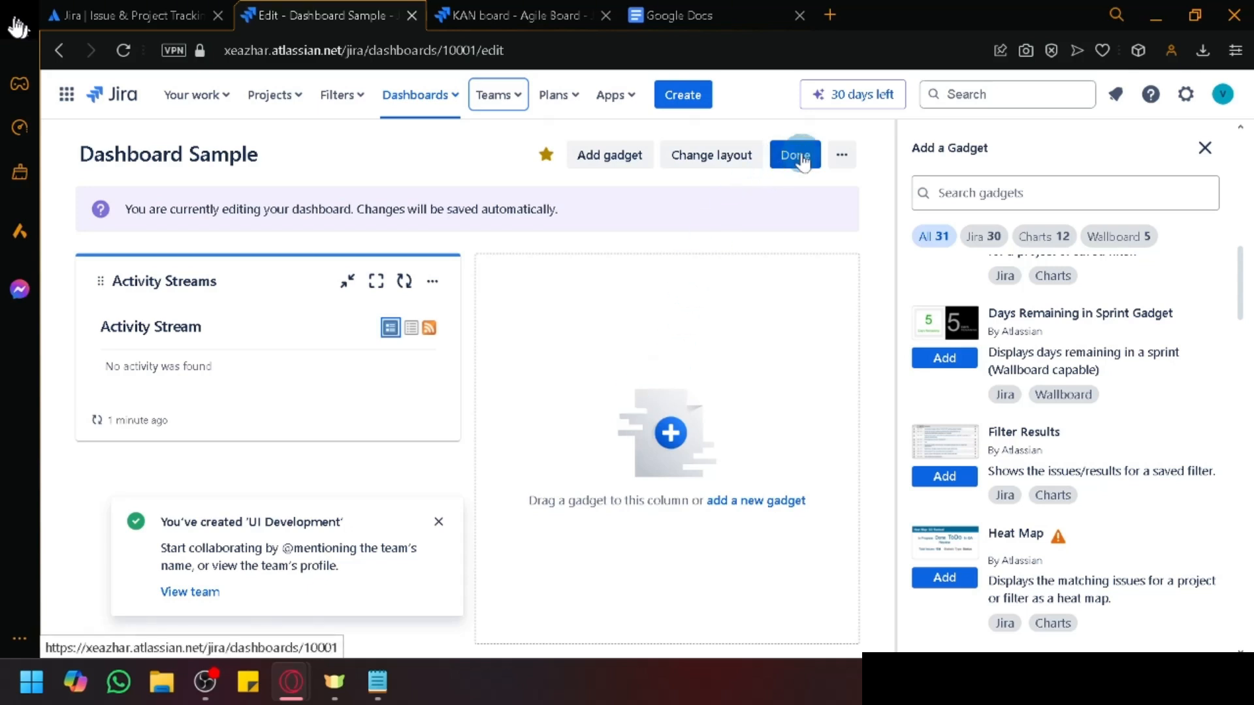
click(575, 95)
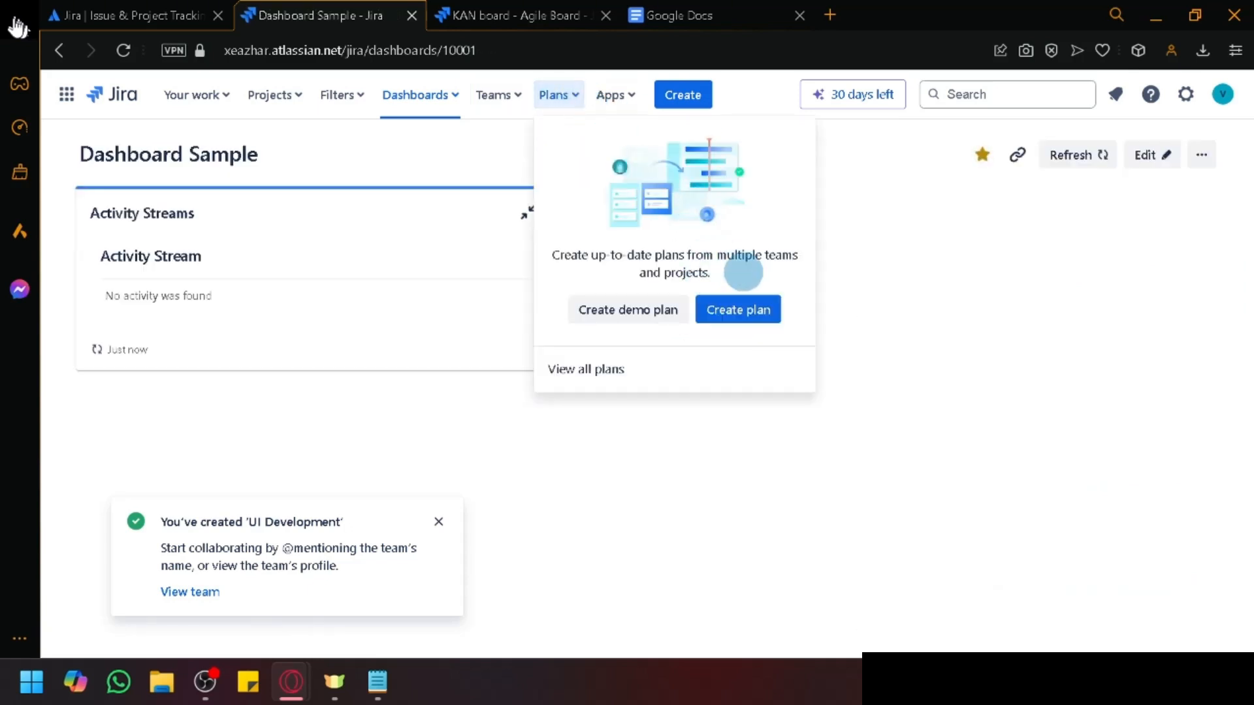
click(631, 96)
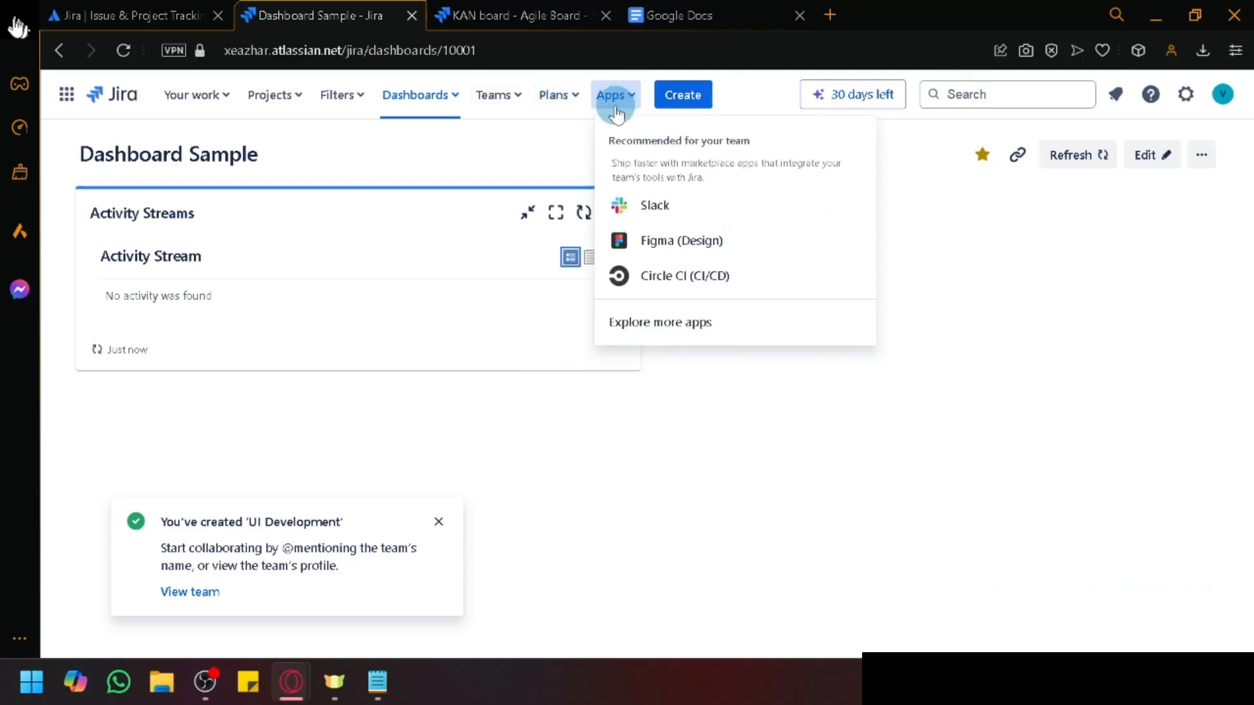
Step: Reach the KAN board via the Project Management card on Your work and close the team-created toast
click(211, 98)
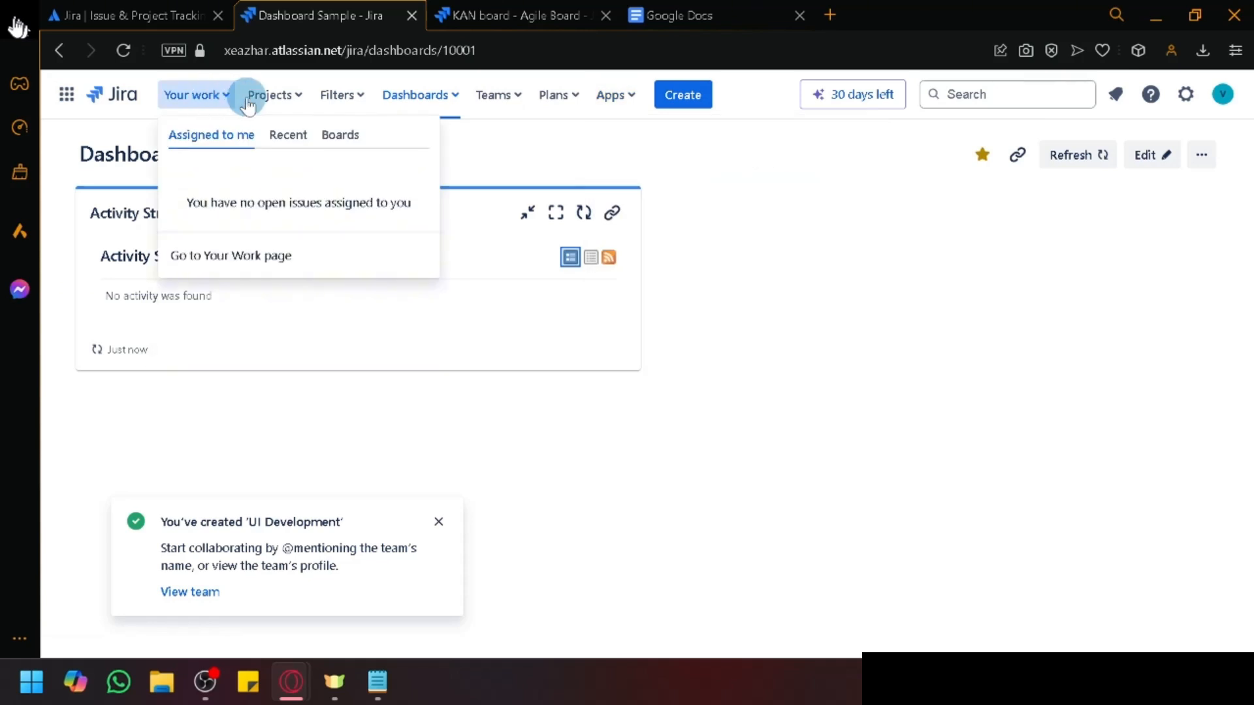
click(111, 97)
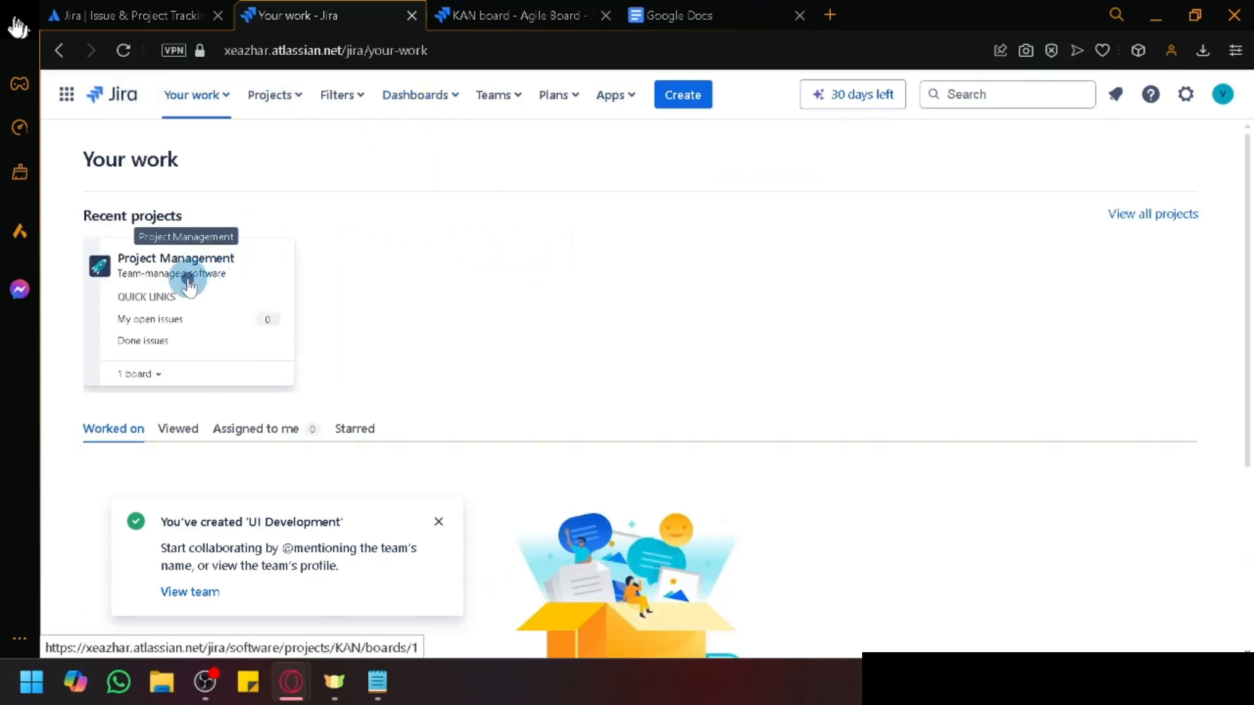
click(181, 274)
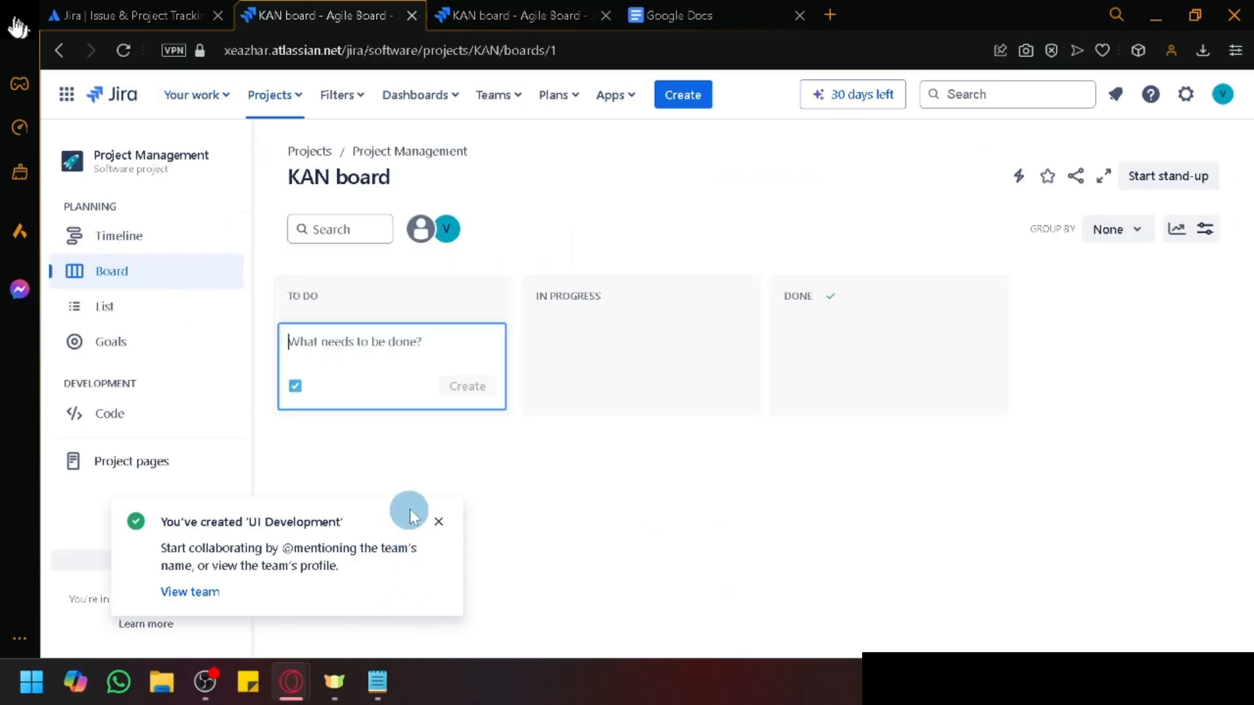
click(440, 522)
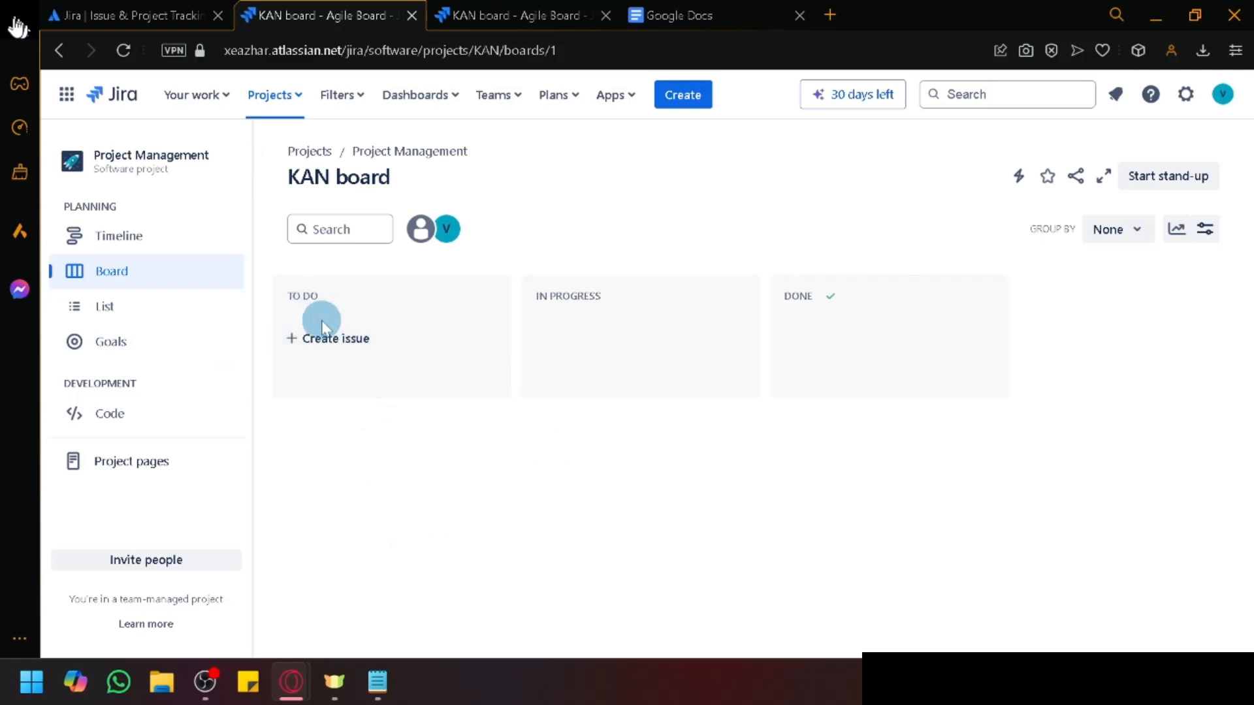
Step: Open a blank inline issue entry in the KAN board's TO DO column
click(343, 340)
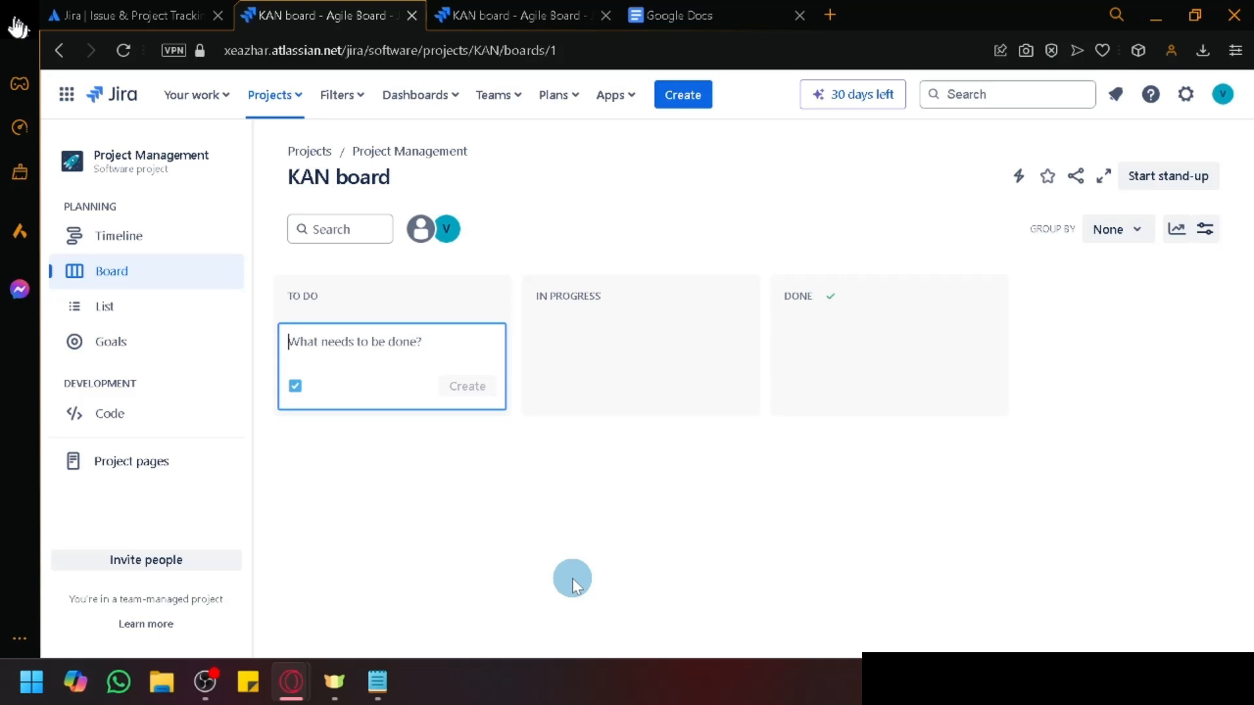
Step: Create the To Do card 'Project Requirement Analysis' (KAN-1) and open its details, leaving the title unchanged
text(Project )
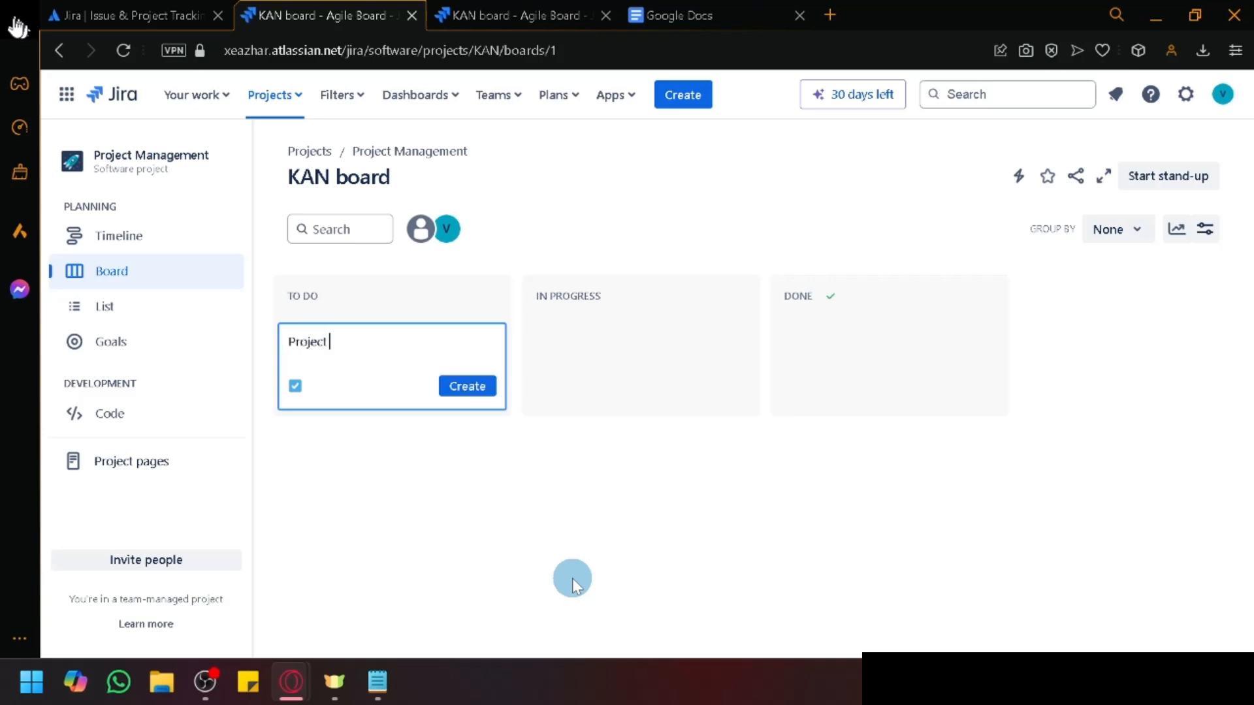
text(Requirement Analysis)
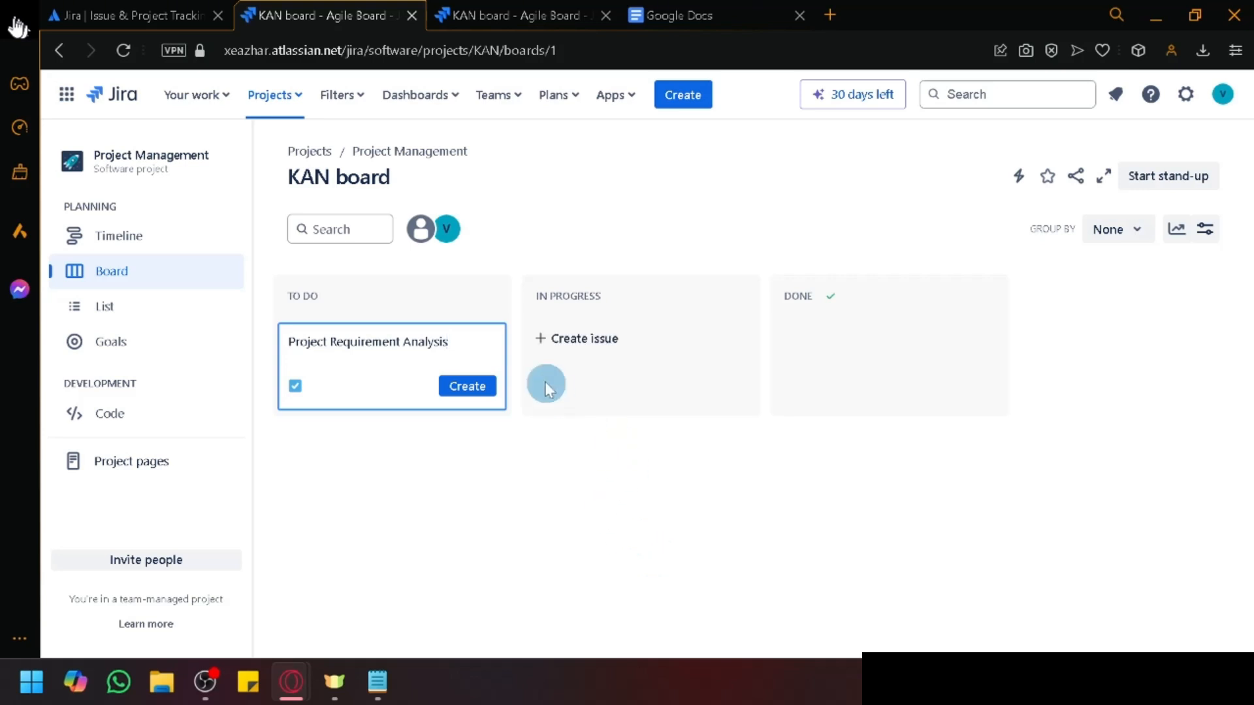
click(474, 388)
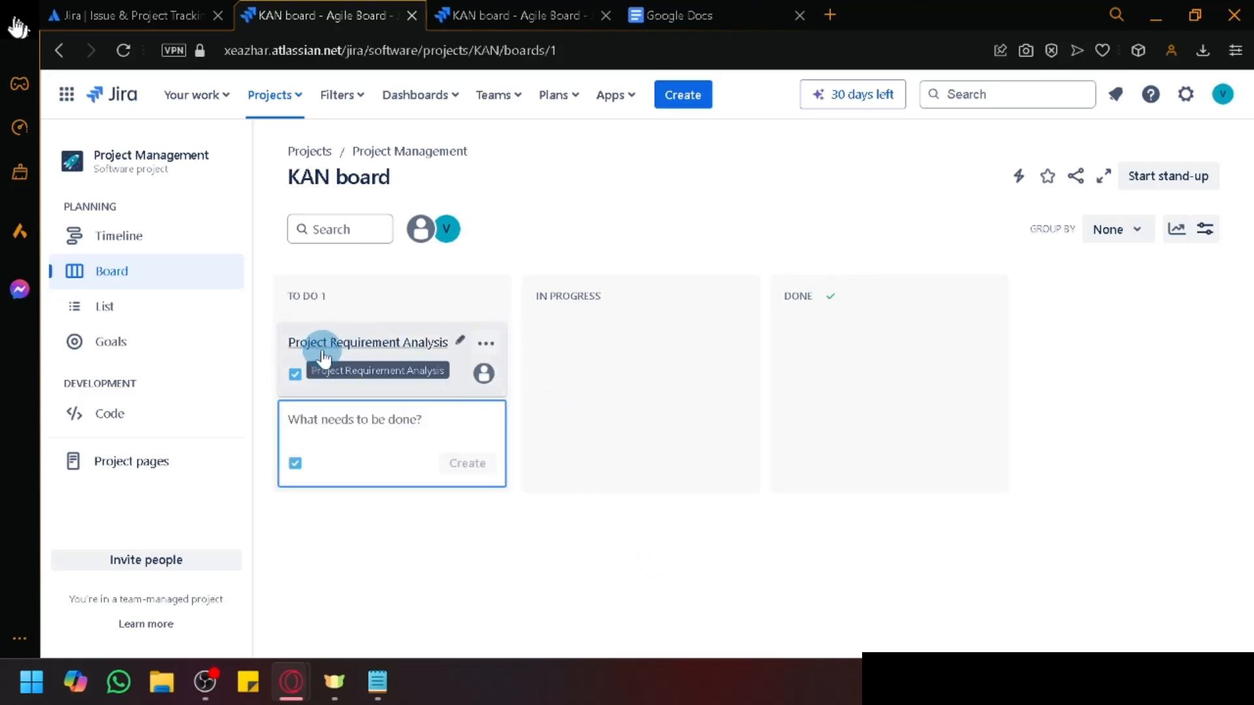
click(486, 343)
click(485, 343)
click(460, 344)
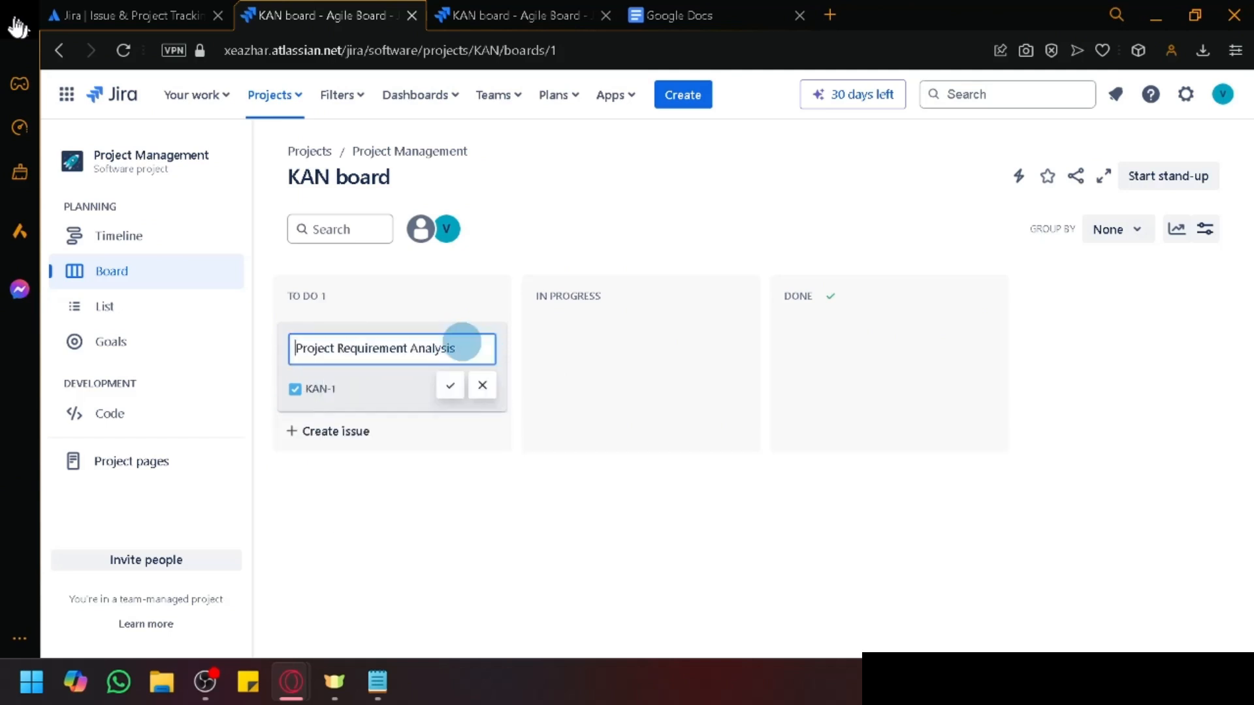
click(448, 385)
click(458, 343)
click(448, 385)
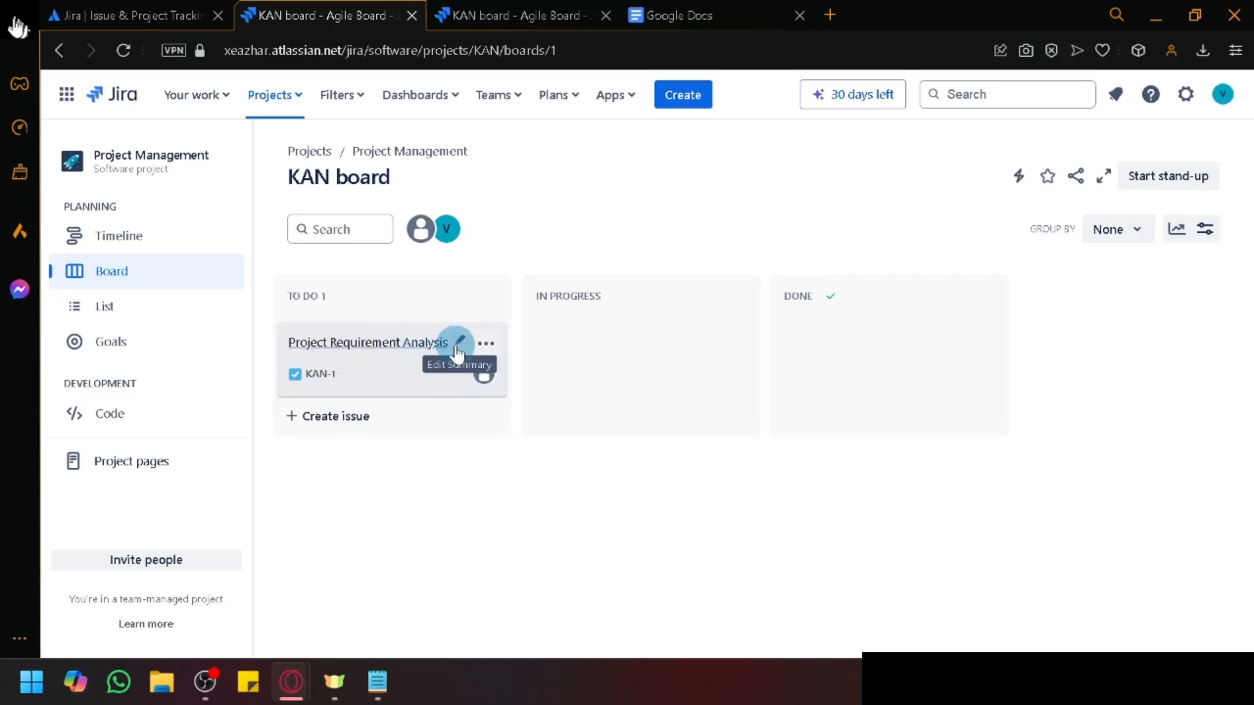
click(424, 346)
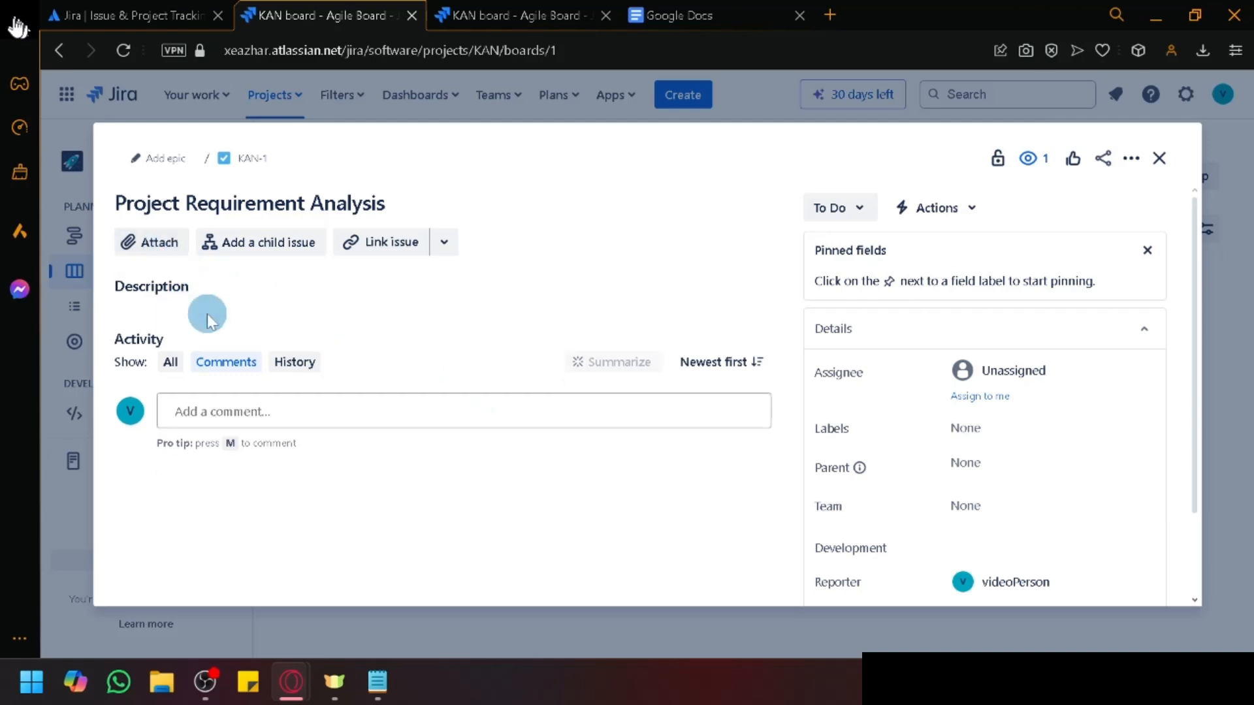
Step: Write the description '//Client Wants a specific approach', correcting 'specifc' and 'appraoch' via spelling suggestions
click(163, 302)
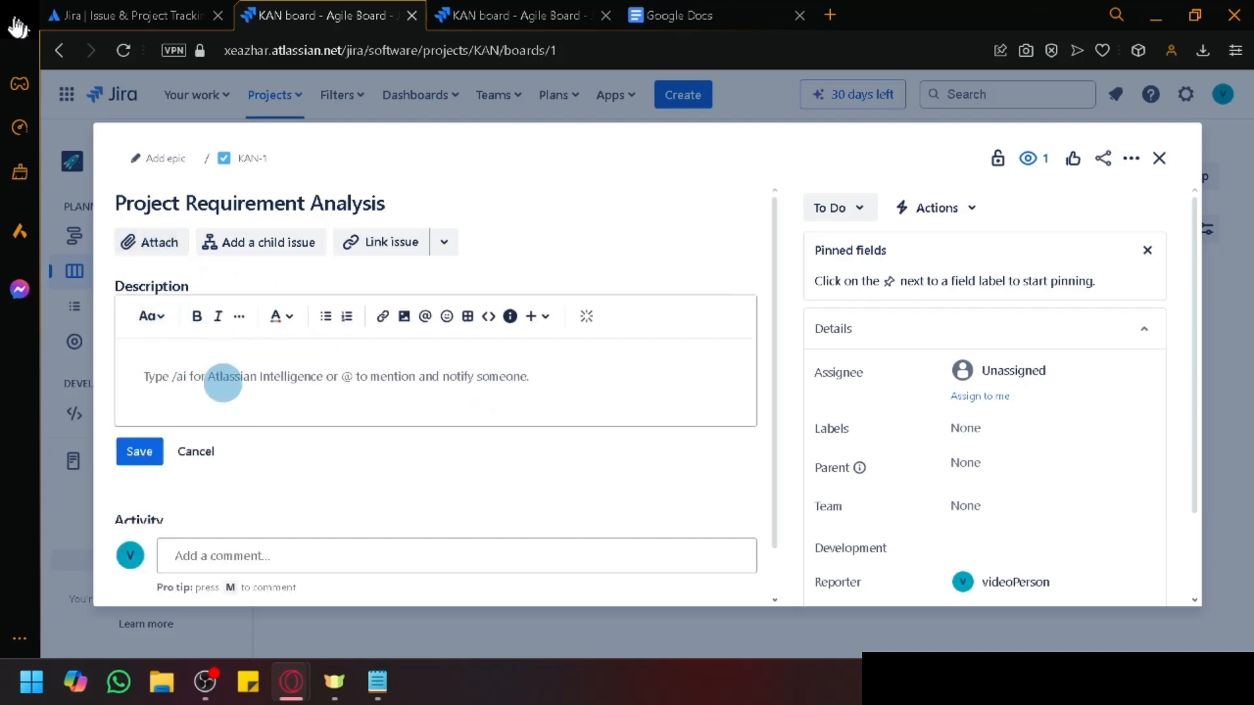
text(//)
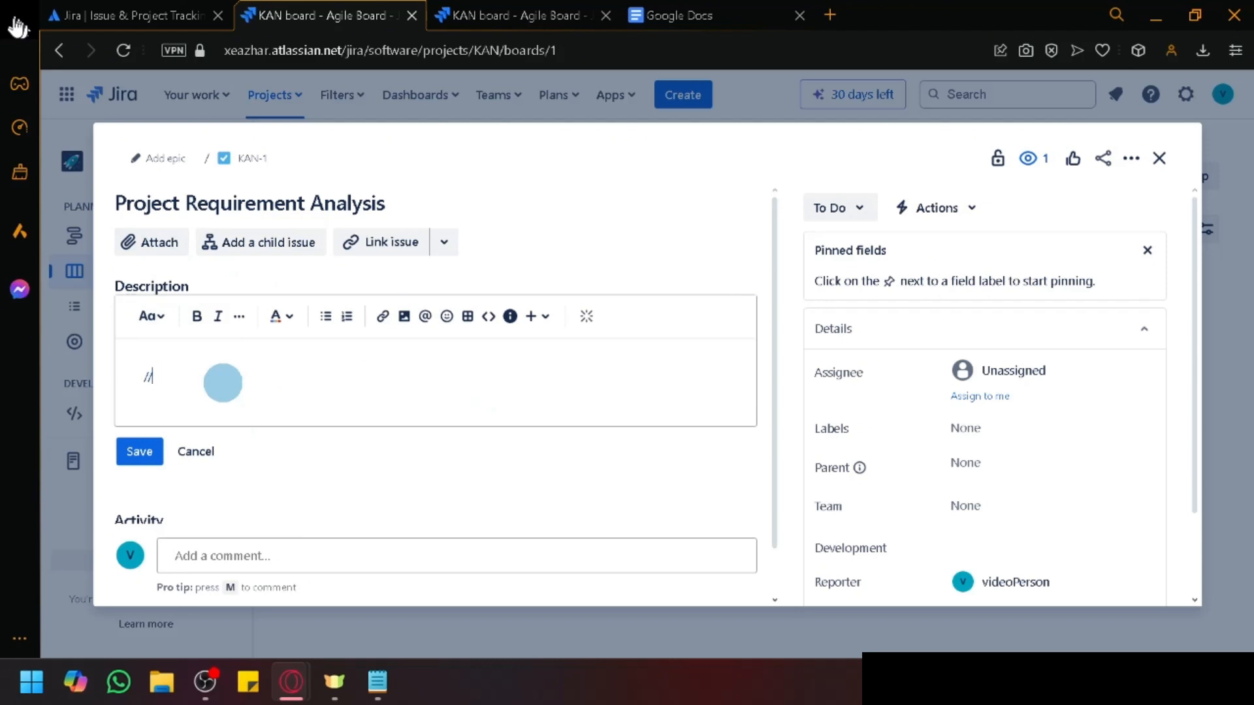
text(Client Wants a specifc appraoch)
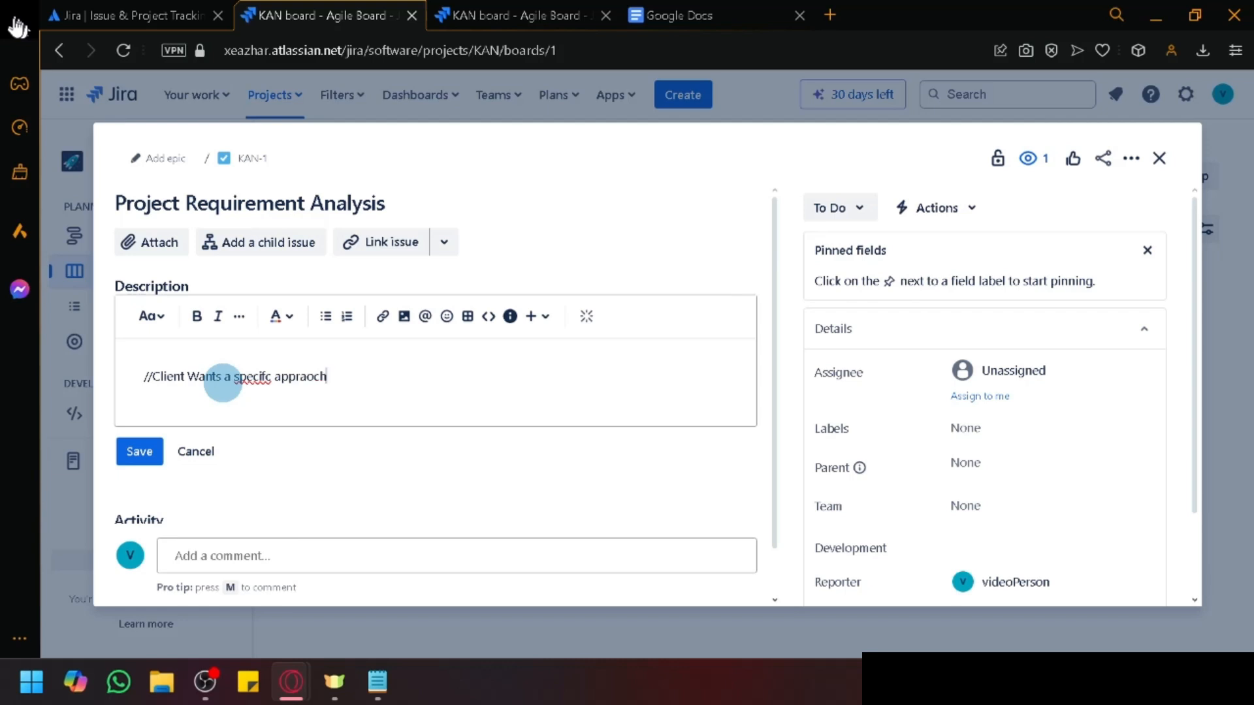
right_click(253, 373)
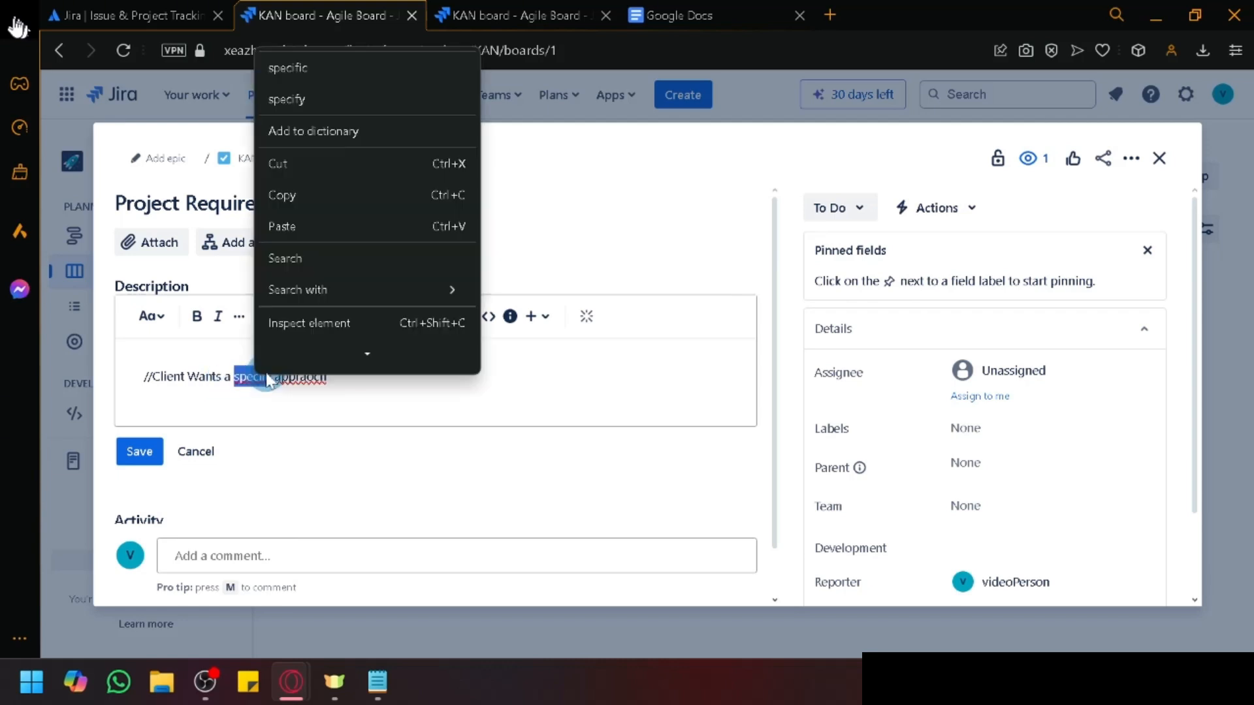
click(335, 73)
right_click(313, 375)
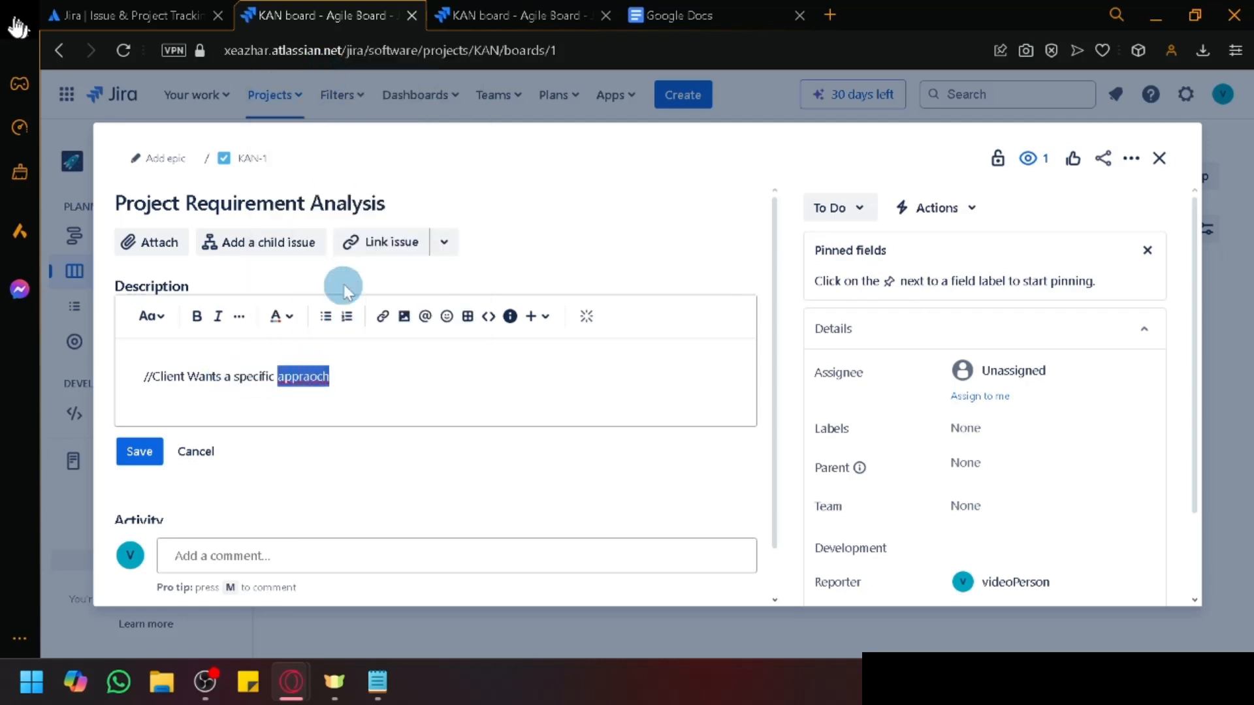
click(366, 99)
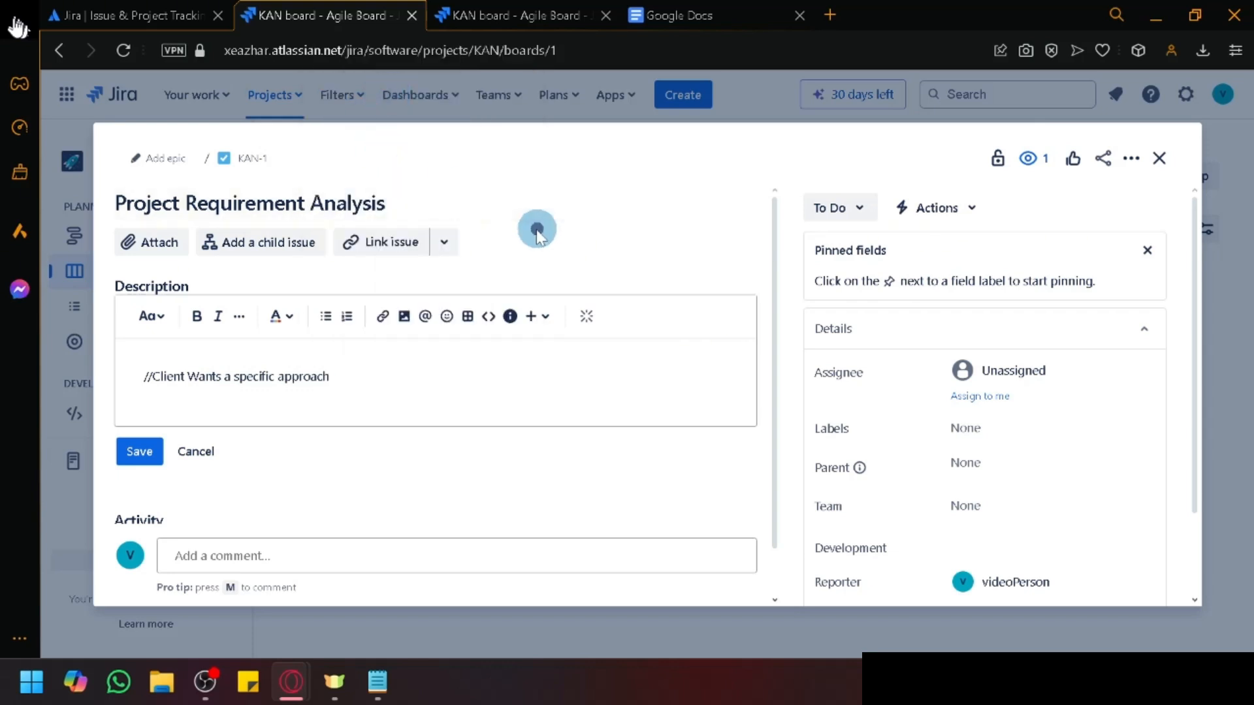
Step: Look at the issue's other link options and dismiss the web link choice
click(444, 243)
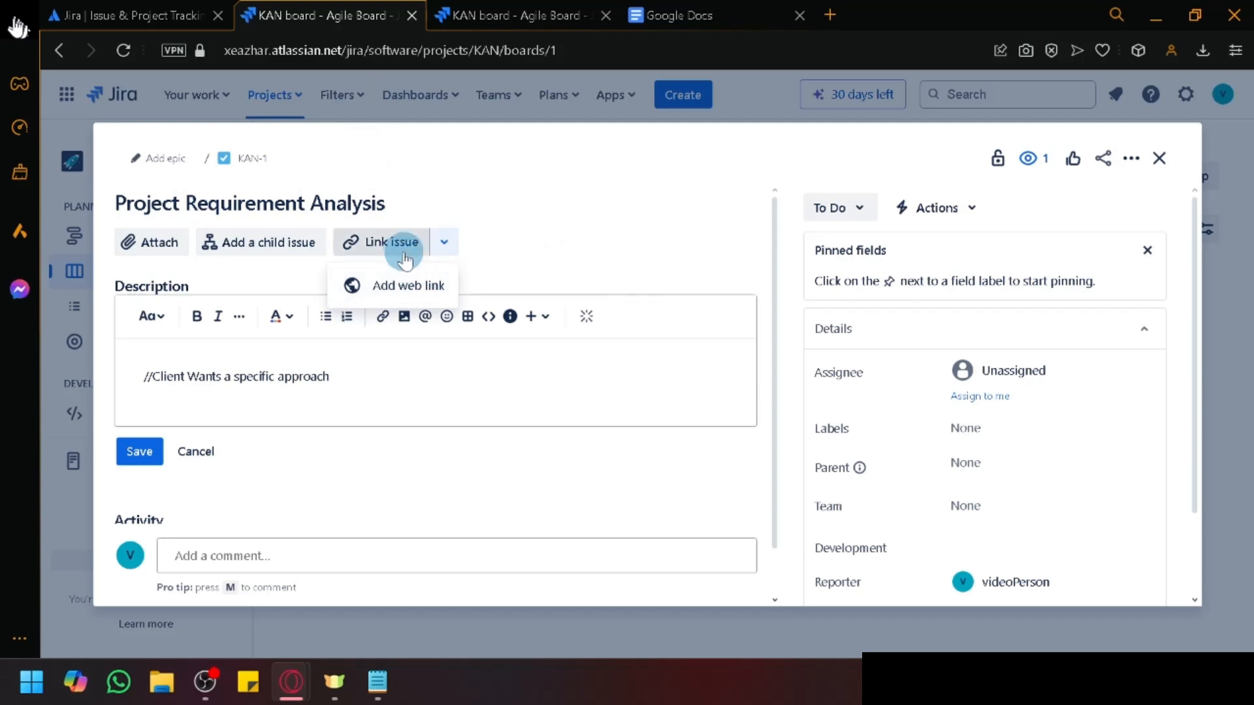
click(446, 243)
scroll(914, 324, down, 2)
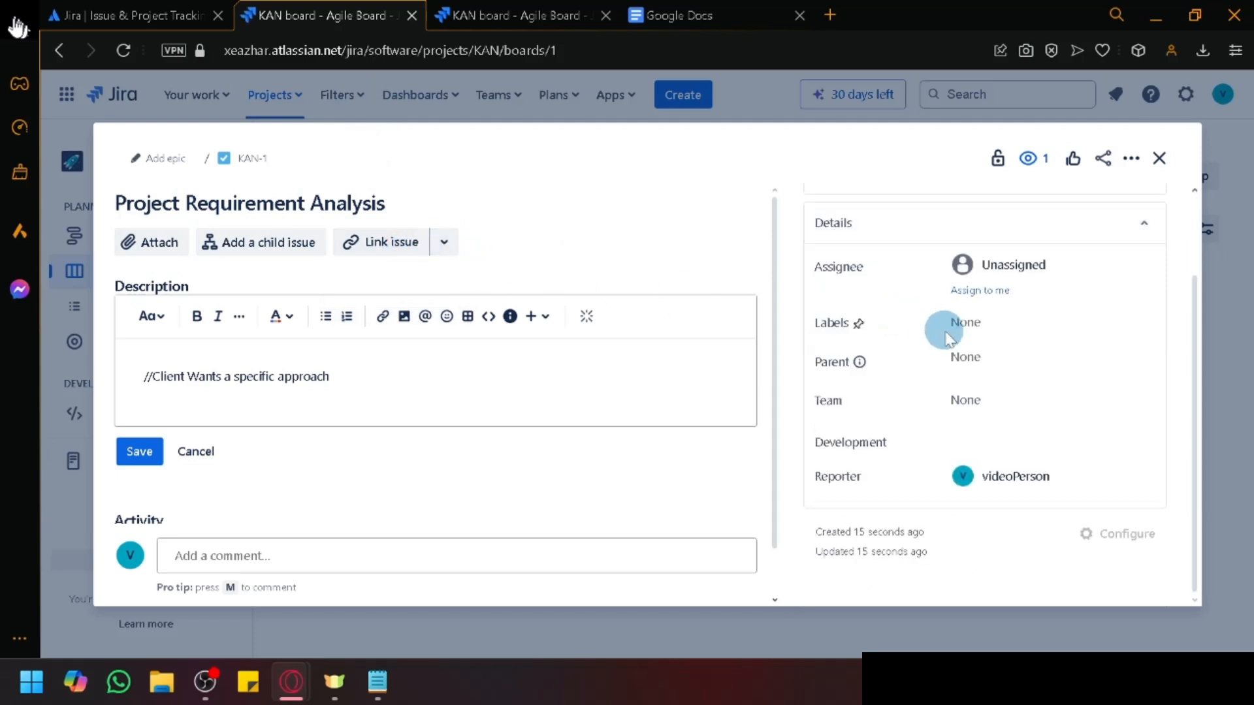
scroll(1009, 353, up, 2)
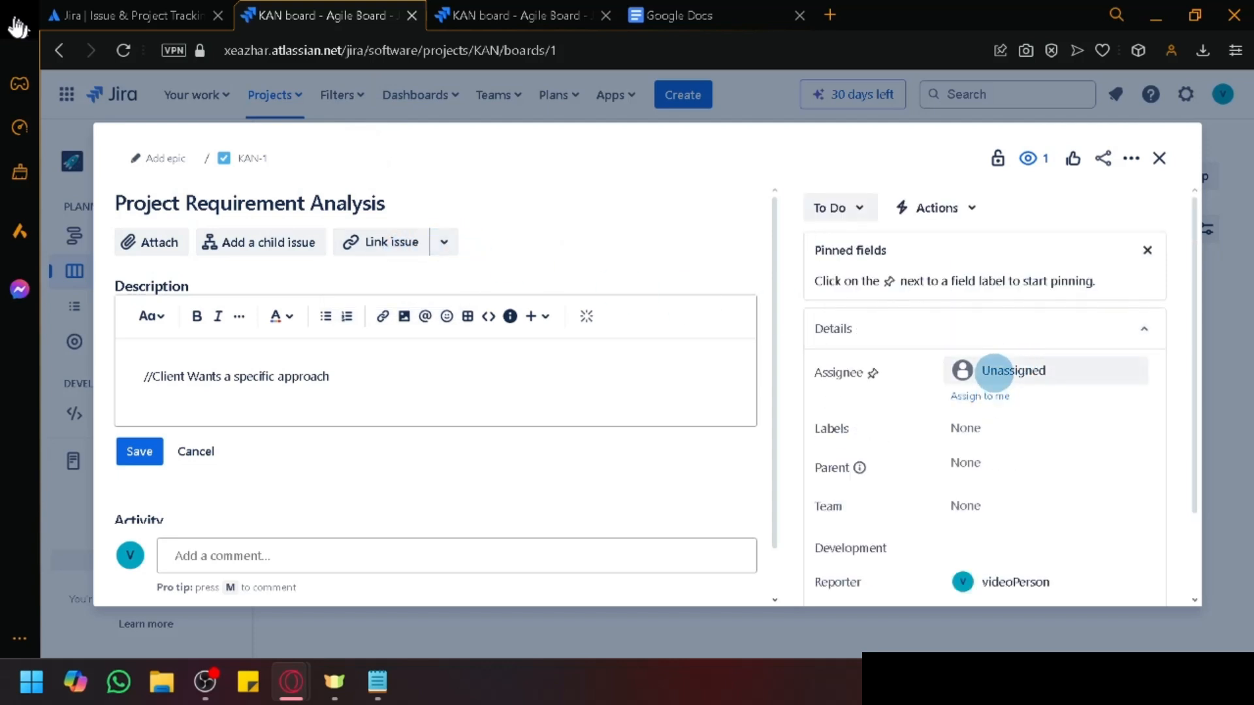
Step: Assign KAN-1 to yourself and set its Team to UI Development
click(970, 371)
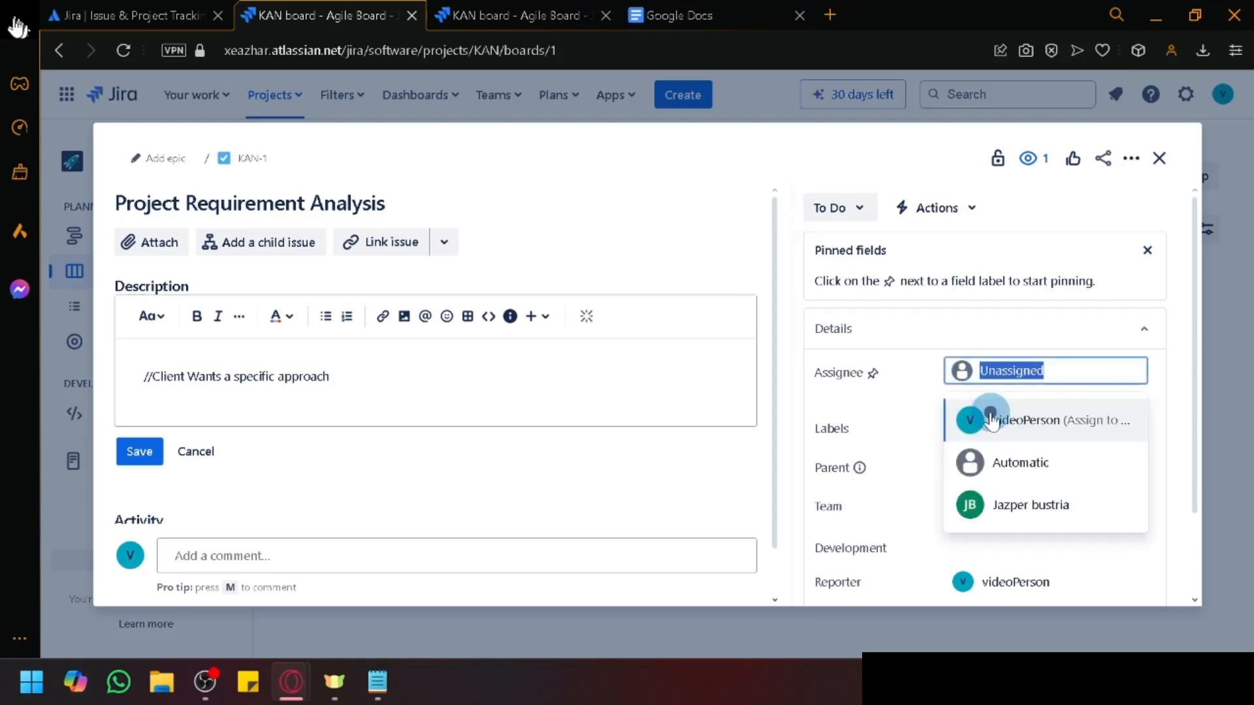
click(983, 417)
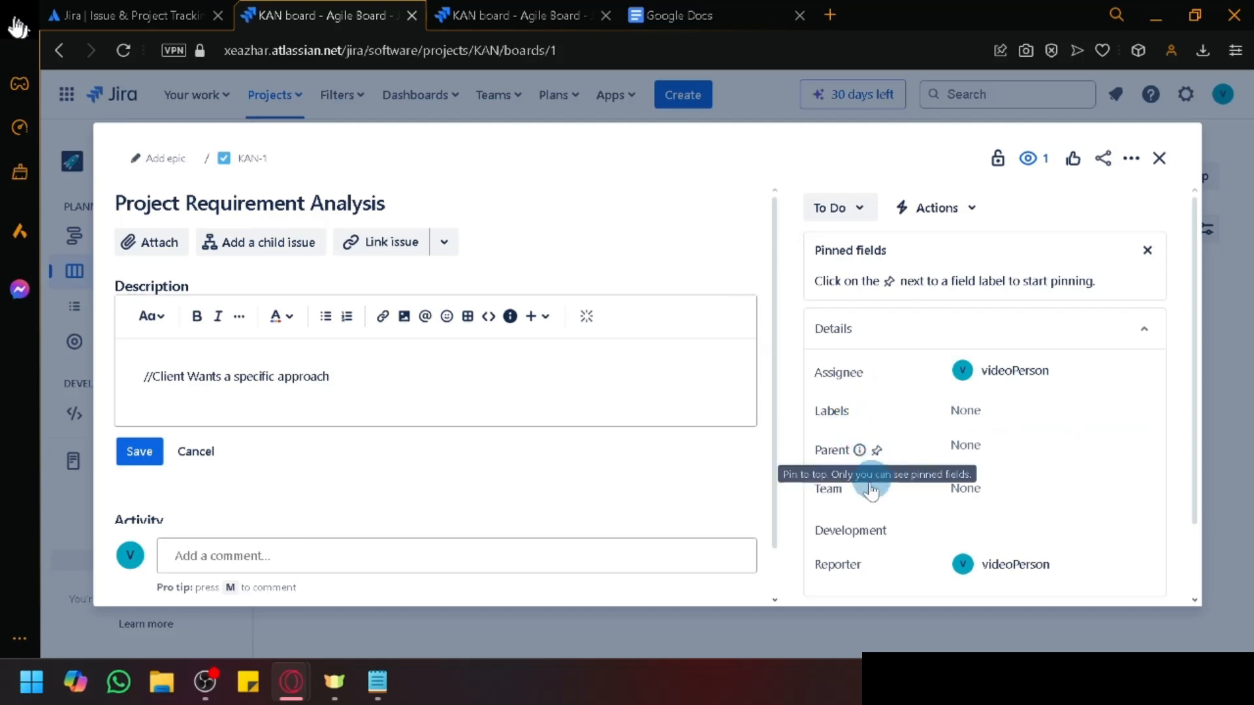
click(983, 498)
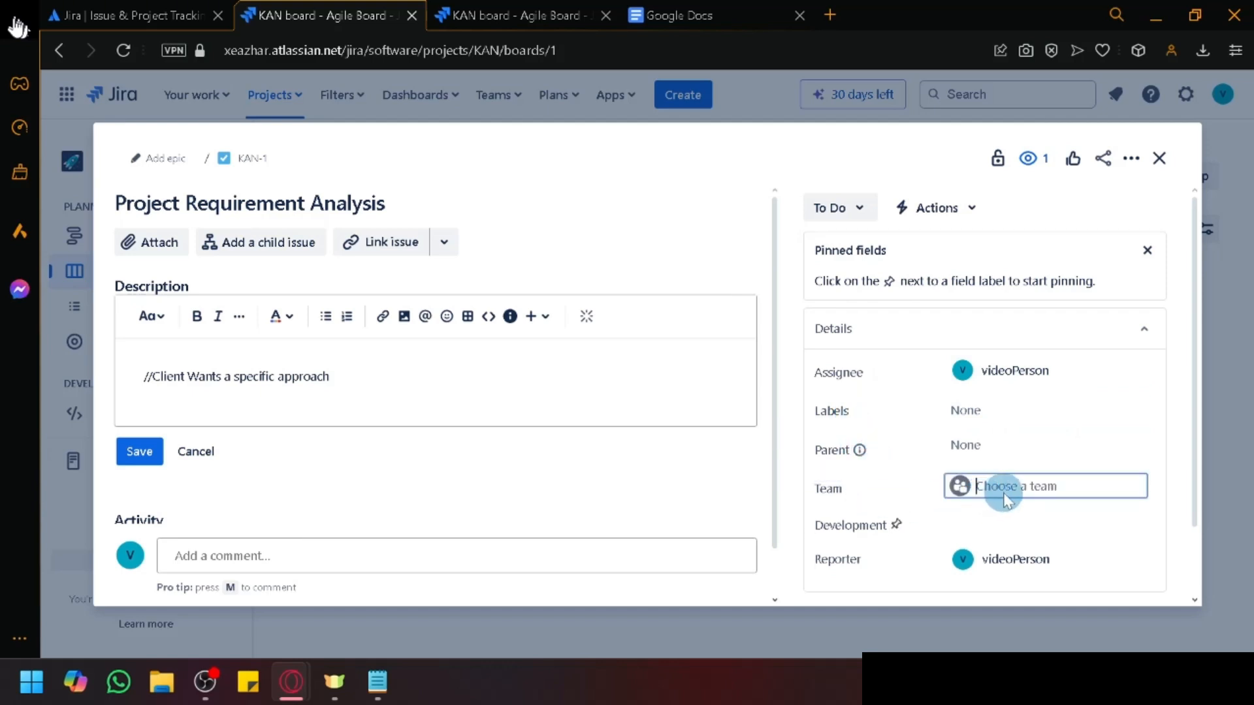
click(993, 490)
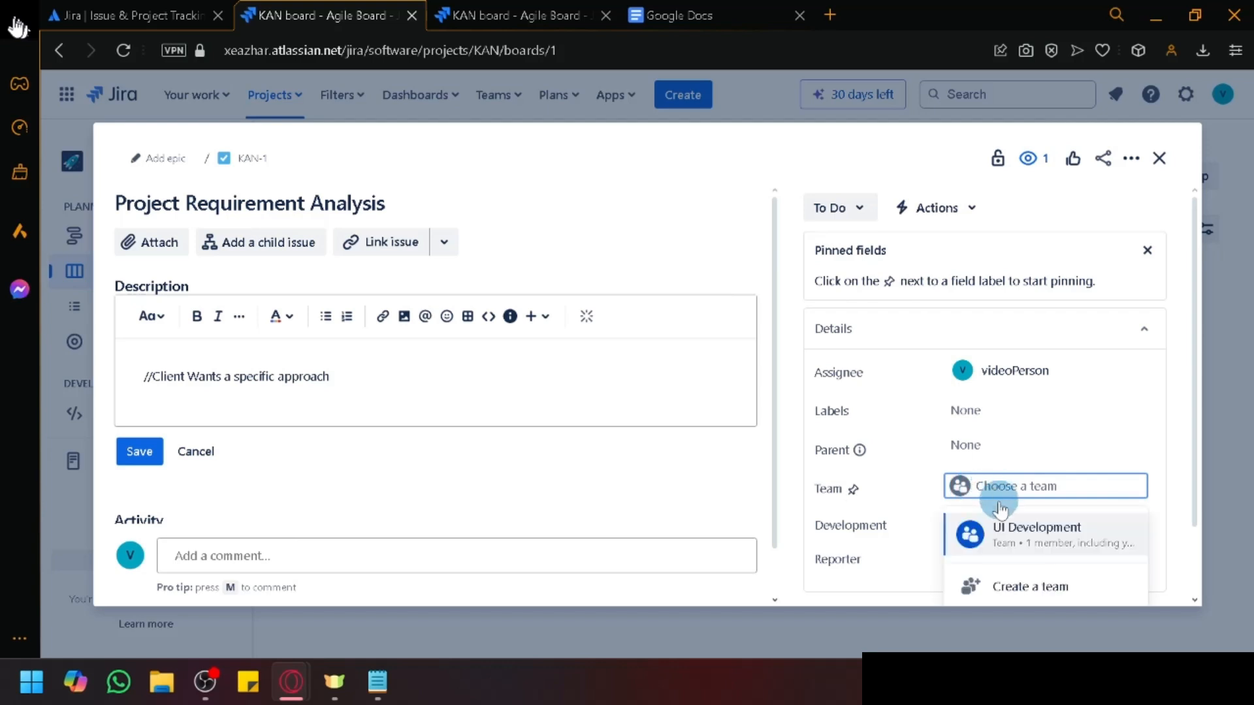
click(1009, 532)
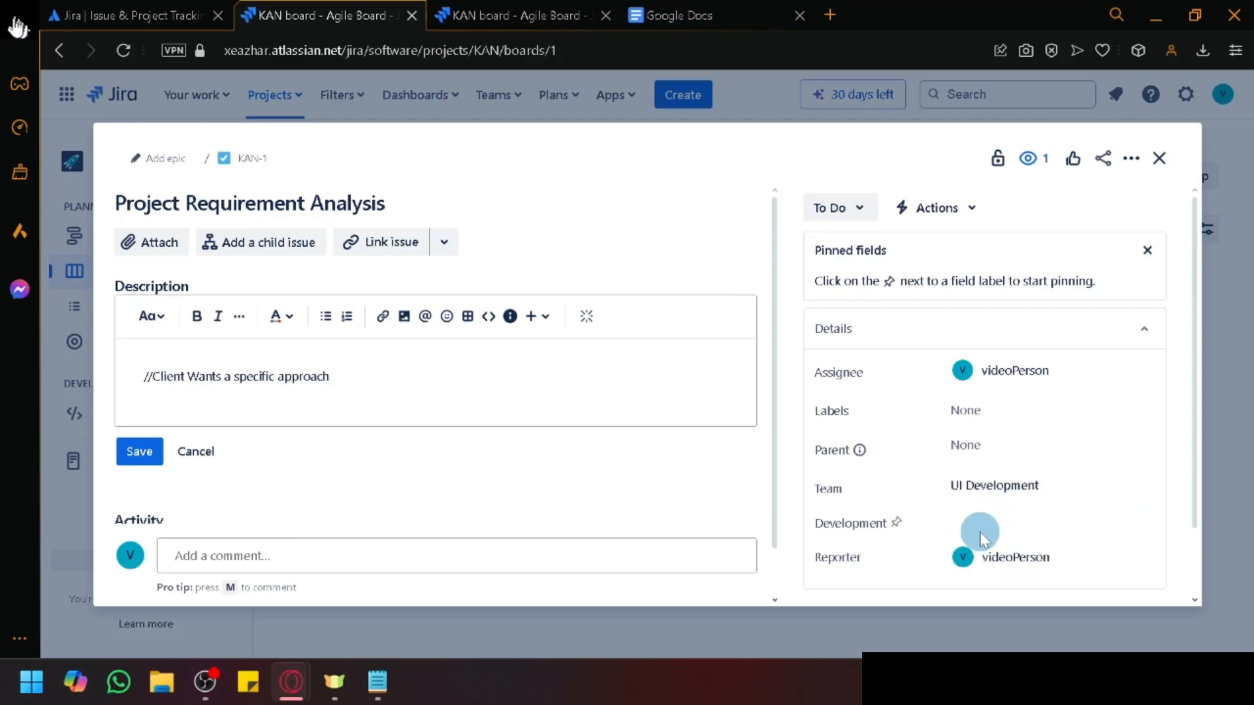
Step: Scroll down to the activity area and view the issue's change History
scroll(979, 490, down, 2)
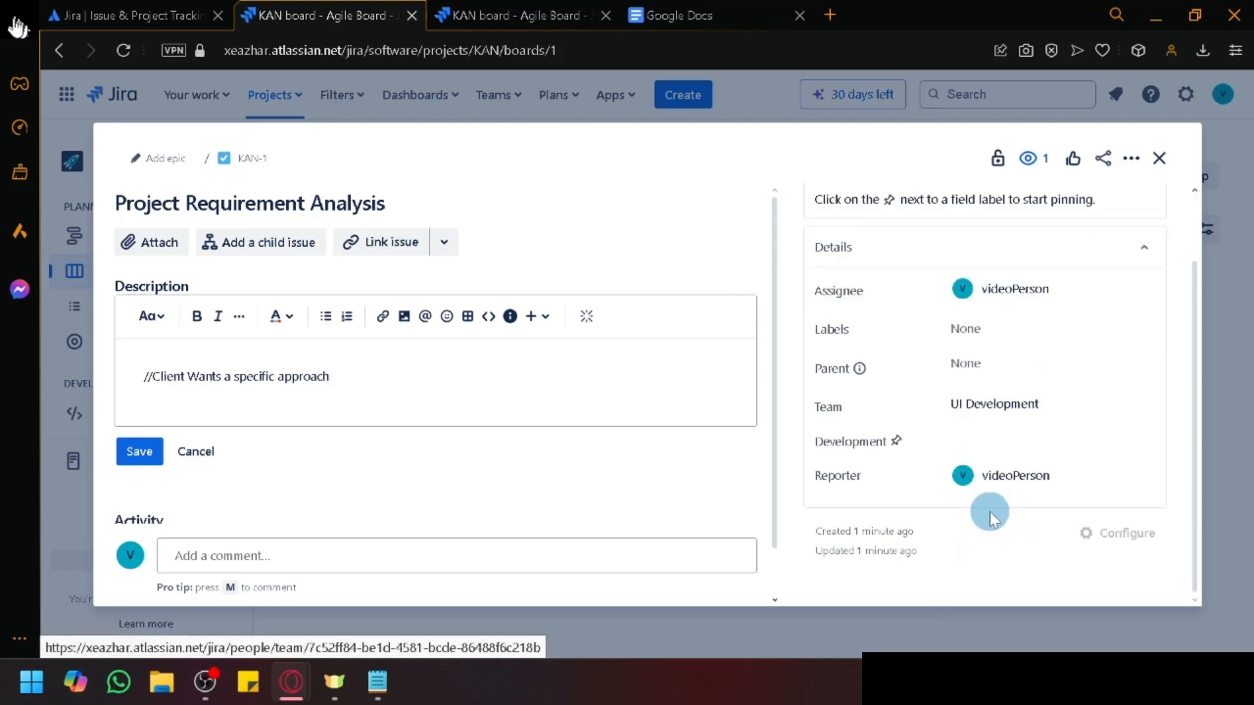
scroll(420, 480, down, 1)
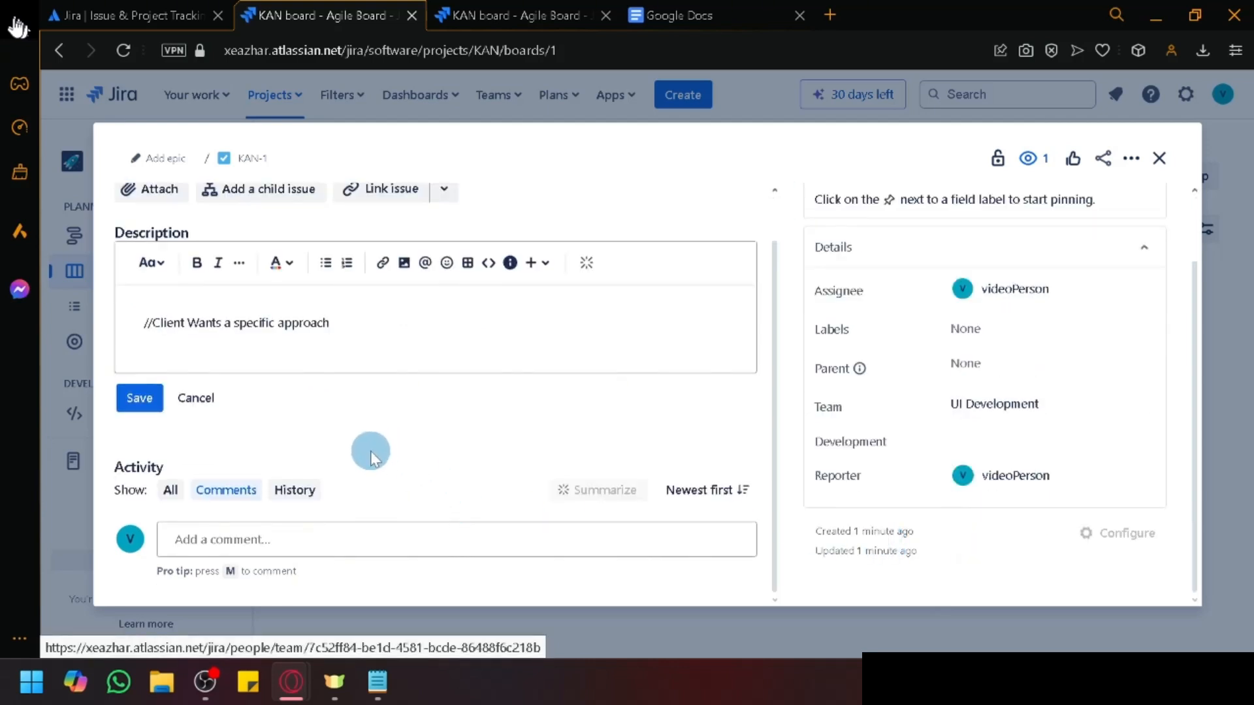
click(232, 539)
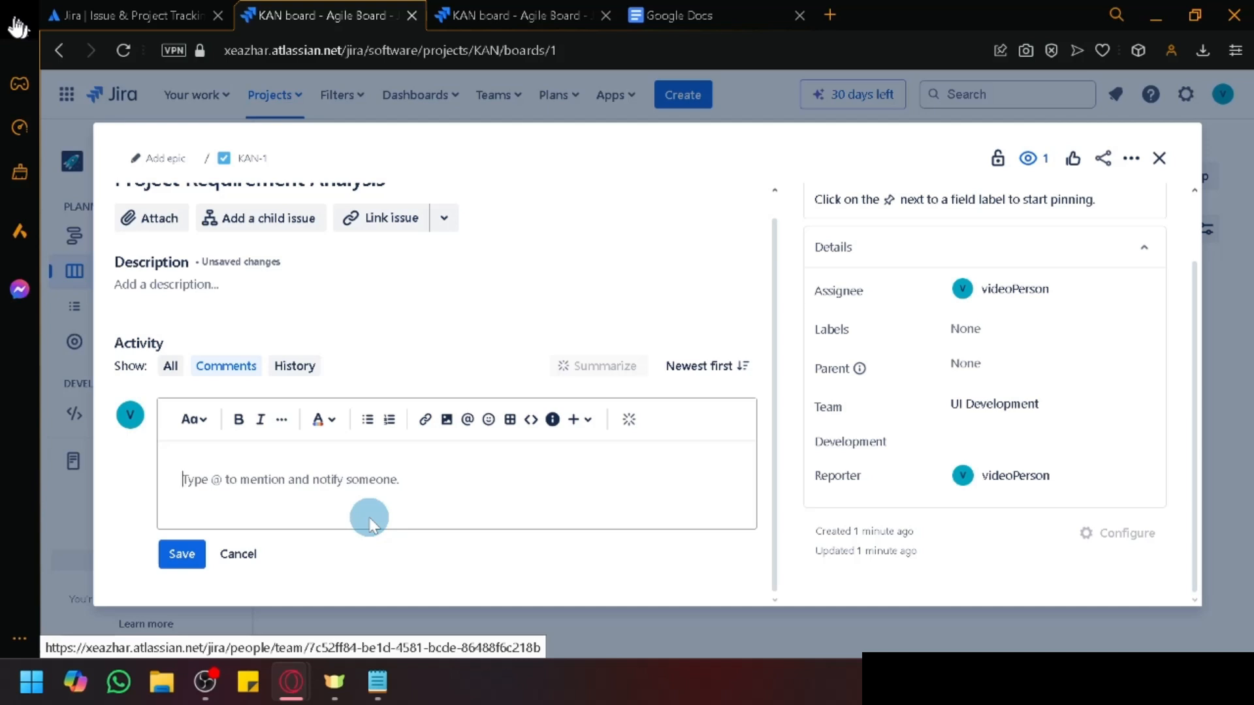
click(294, 365)
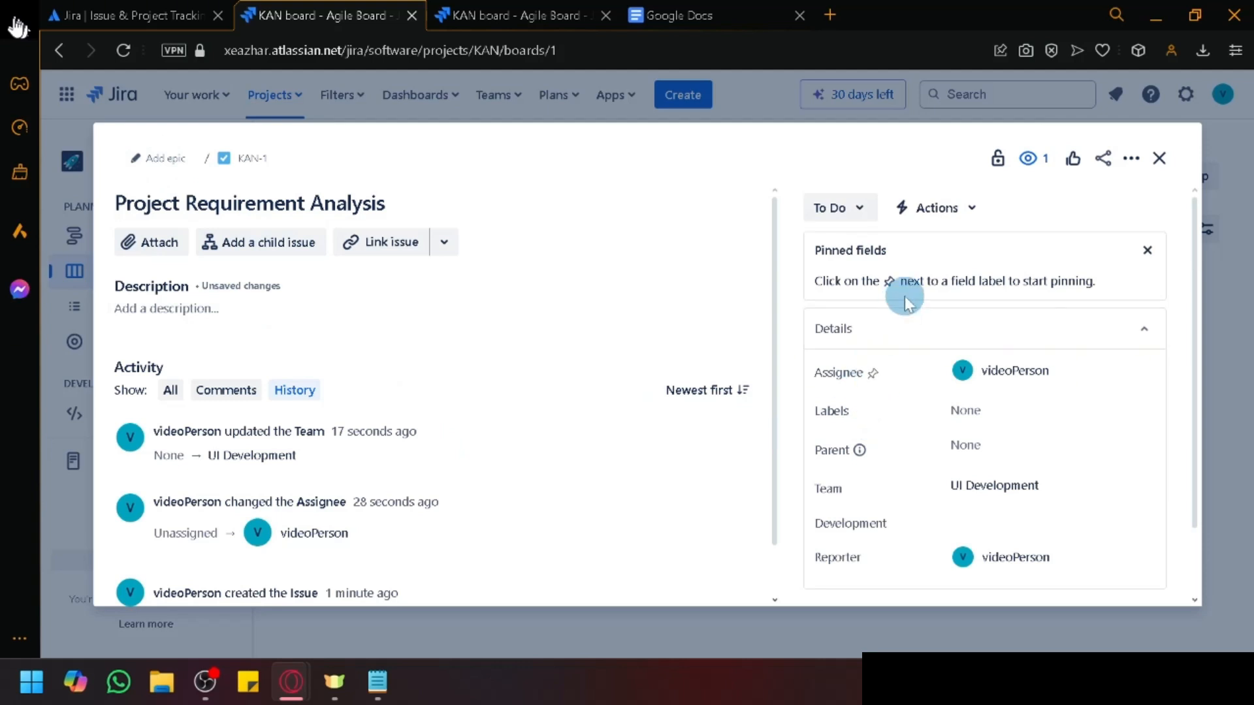
Step: Browse the issue's actions list and close it without choosing anything
click(942, 226)
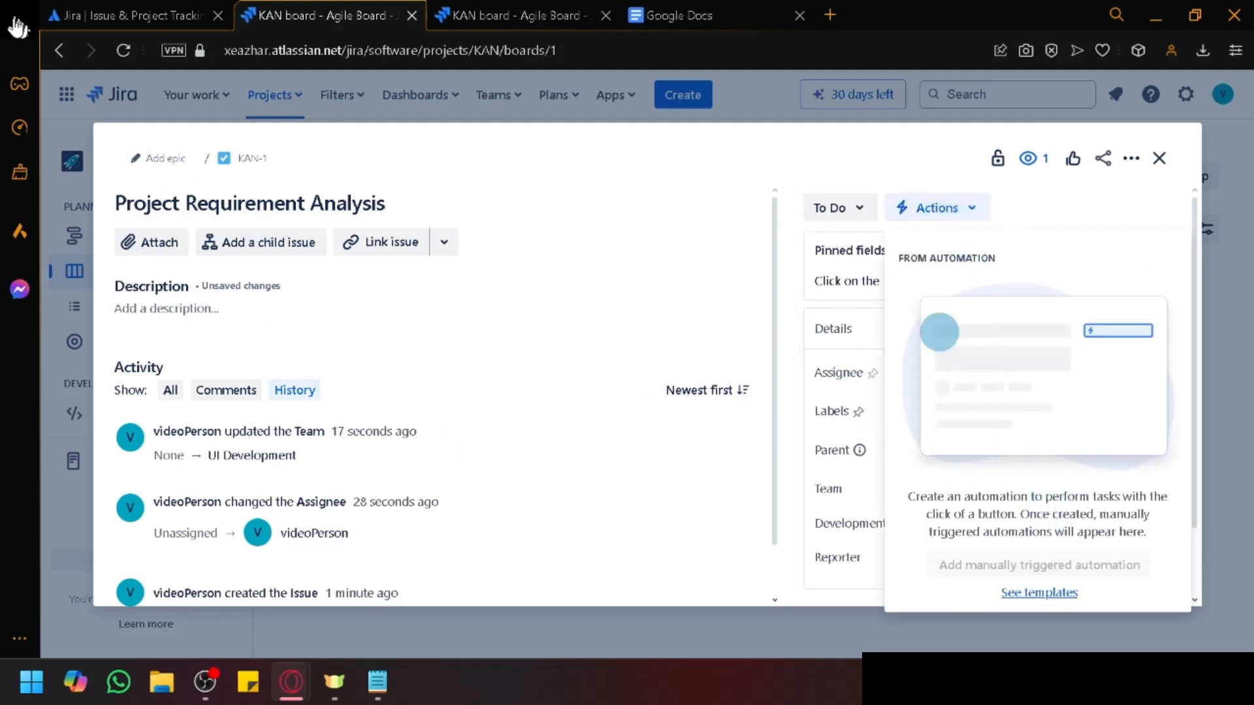
click(1024, 208)
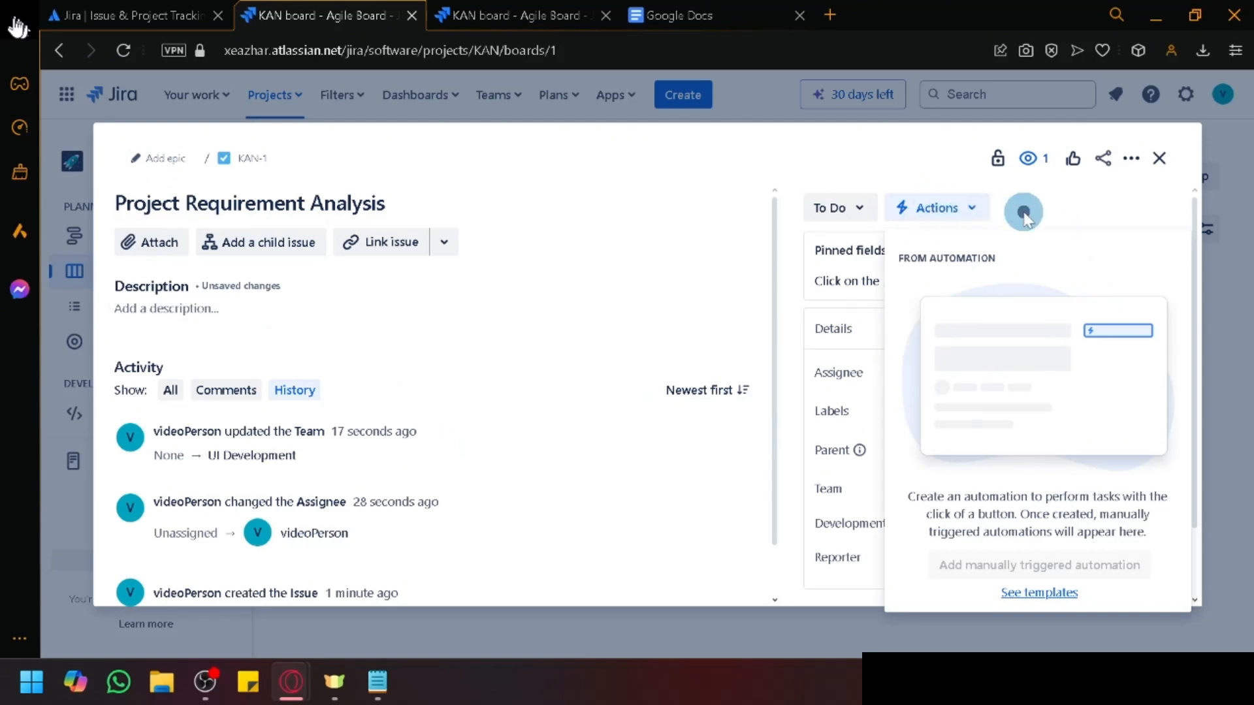
click(982, 210)
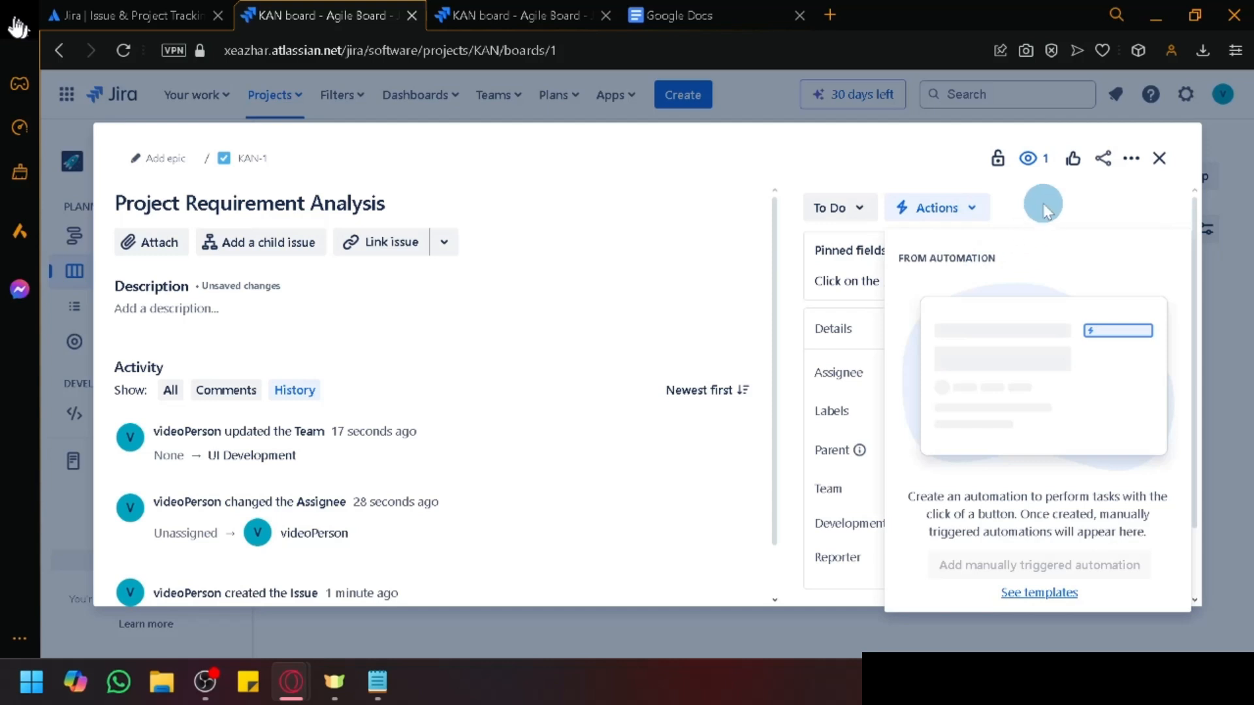
click(235, 309)
Step: Save the corrected description with a trailing new line and close the issue to the board
click(183, 312)
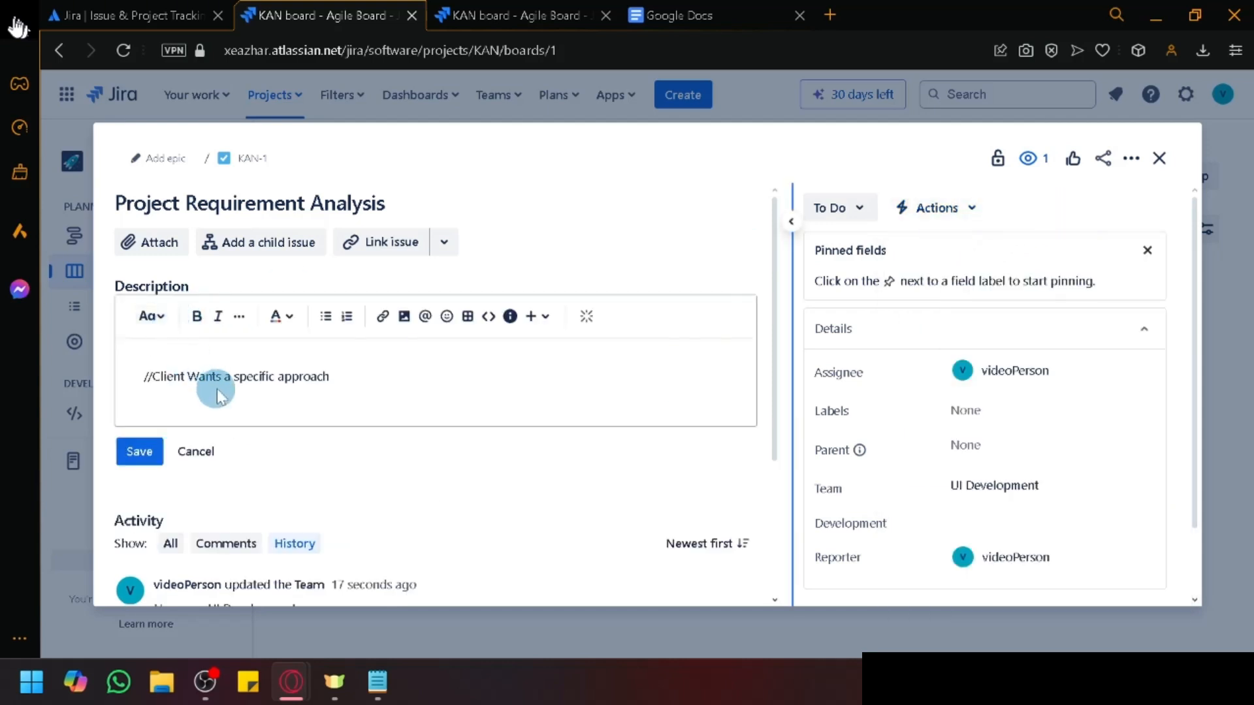
key(Return)
click(139, 472)
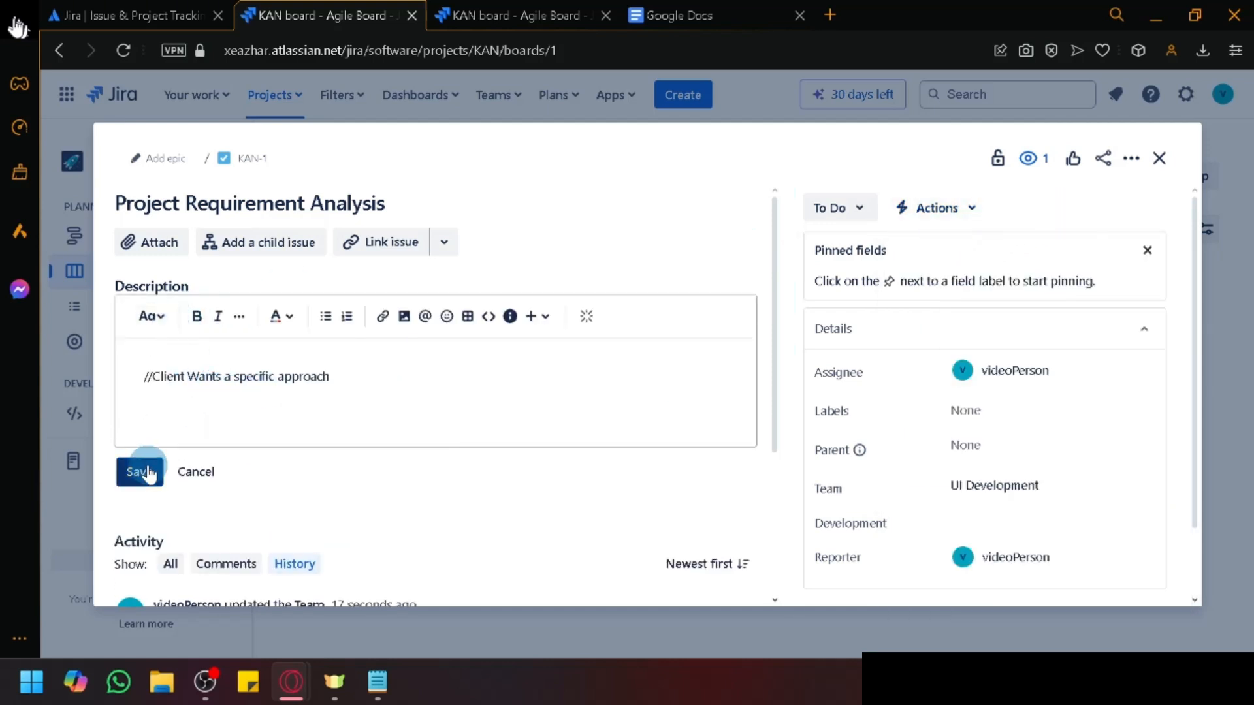
scroll(915, 490, down, 2)
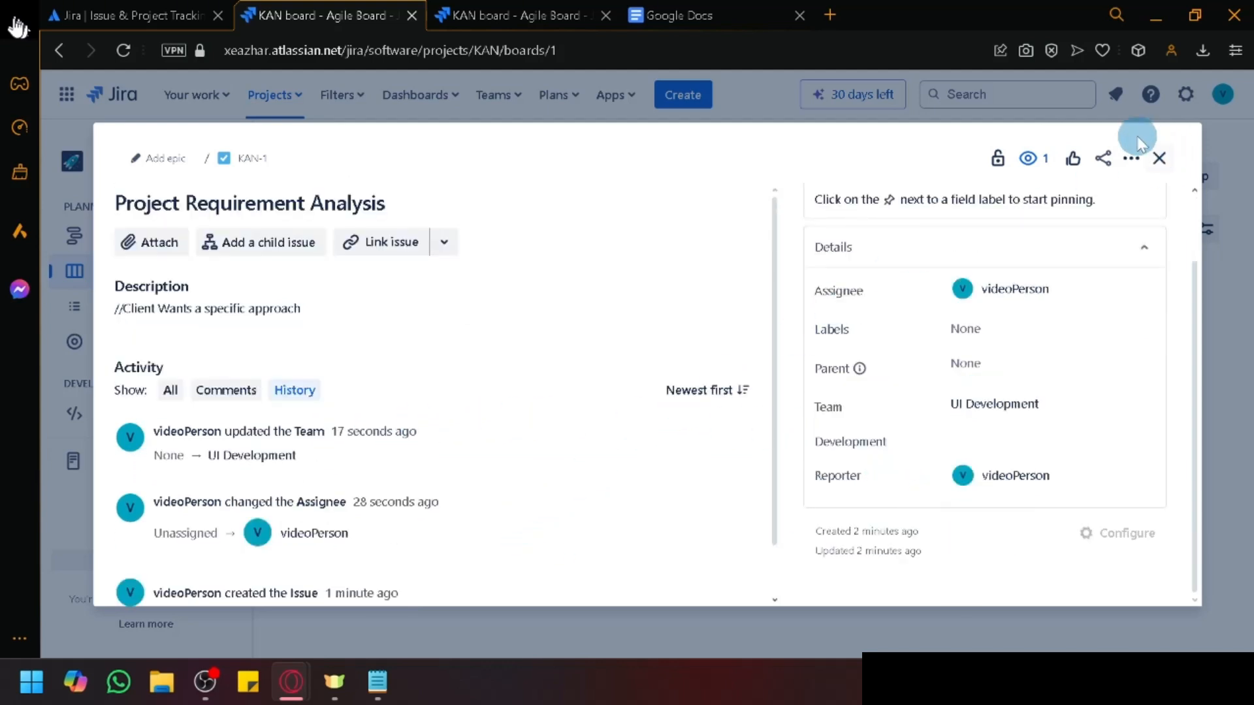
click(1159, 159)
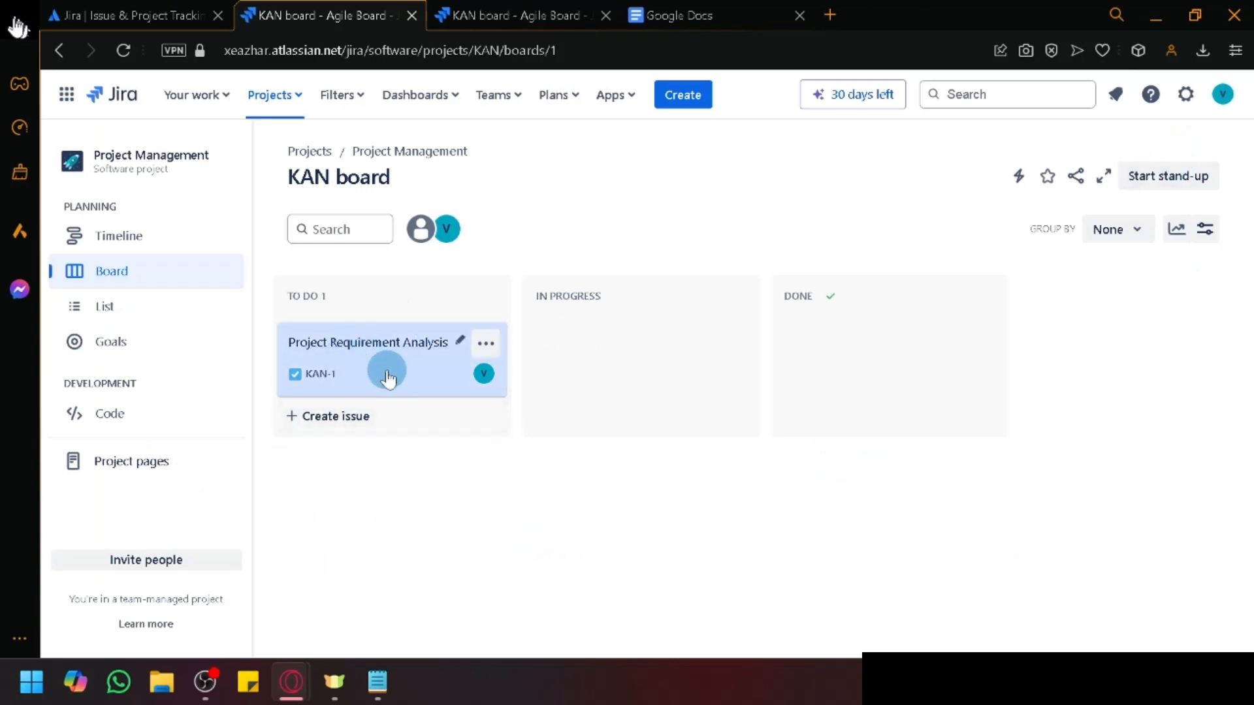
Step: Reload the KAN board page and close the Google Docs browser tab
click(679, 8)
click(523, 15)
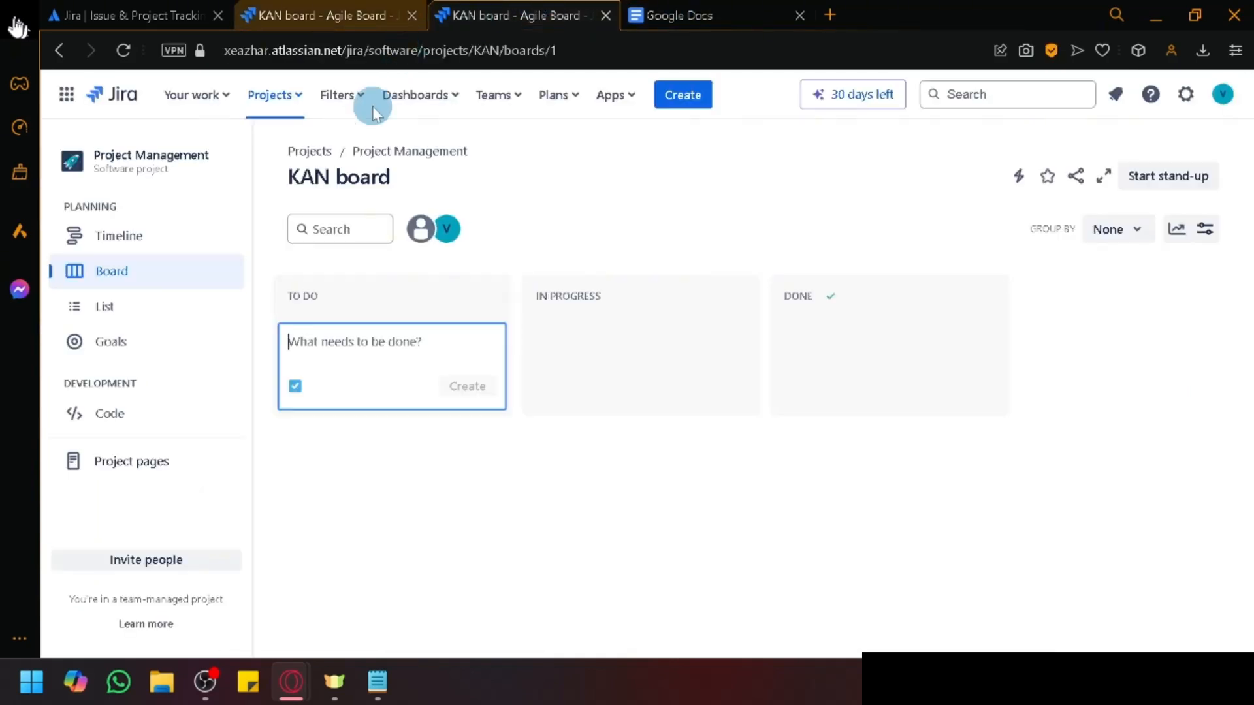
click(123, 50)
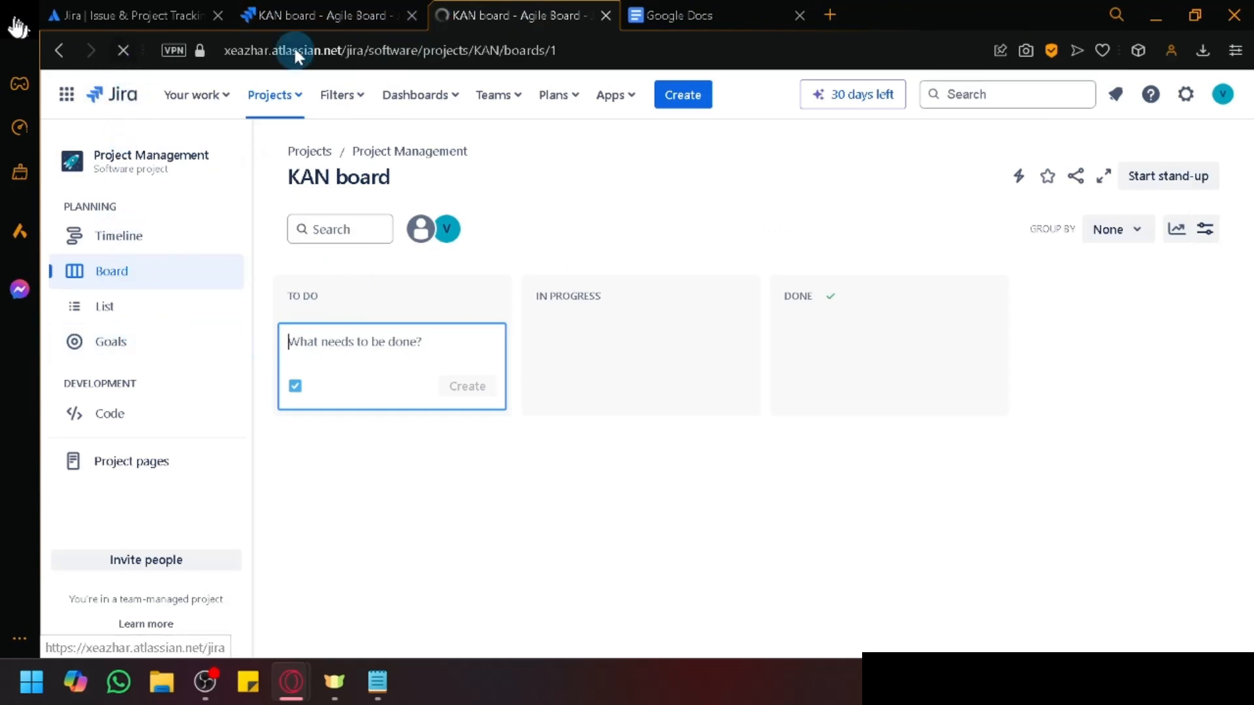
click(800, 13)
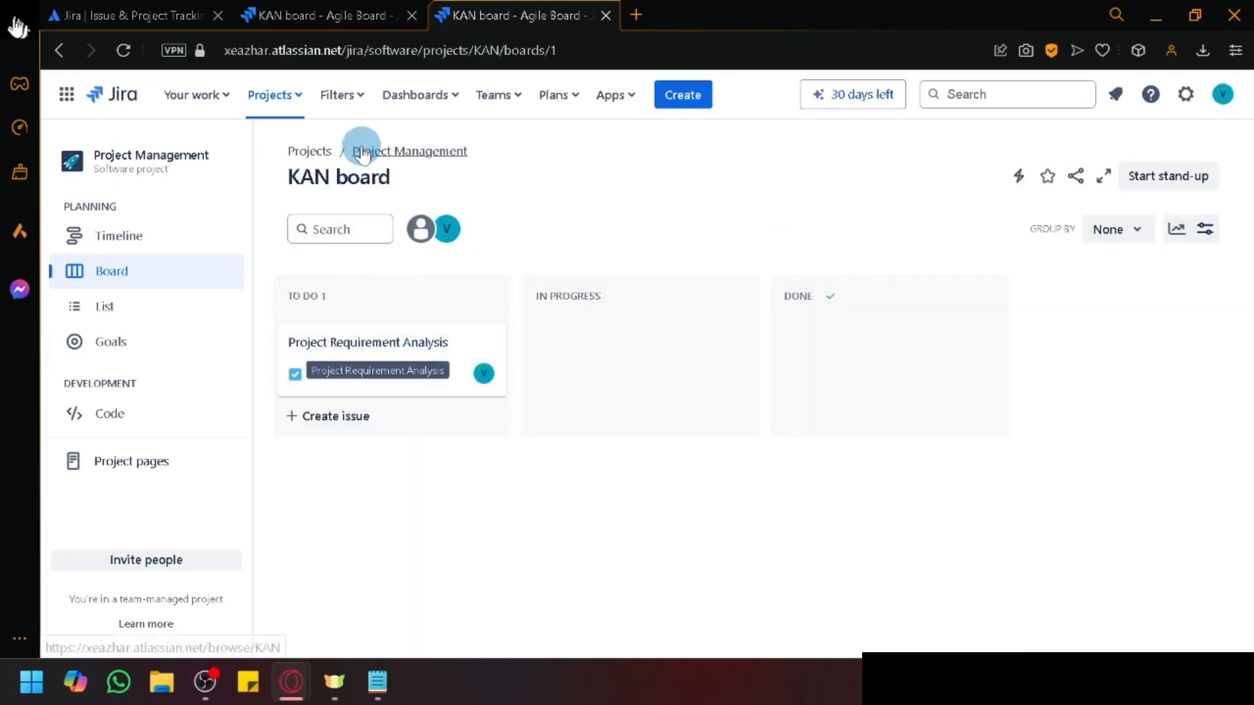
Step: Open KAN-1 from the 'Your work' list of assigned issues
click(223, 98)
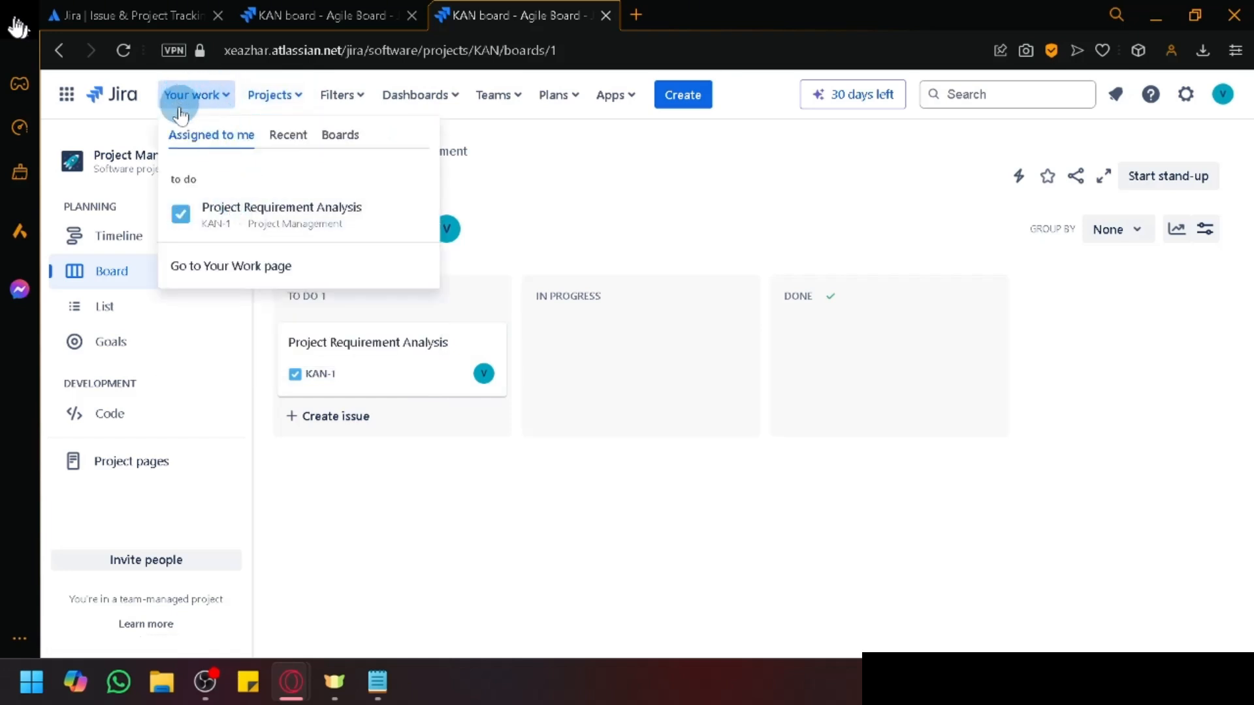
scroll(179, 96, up, 5)
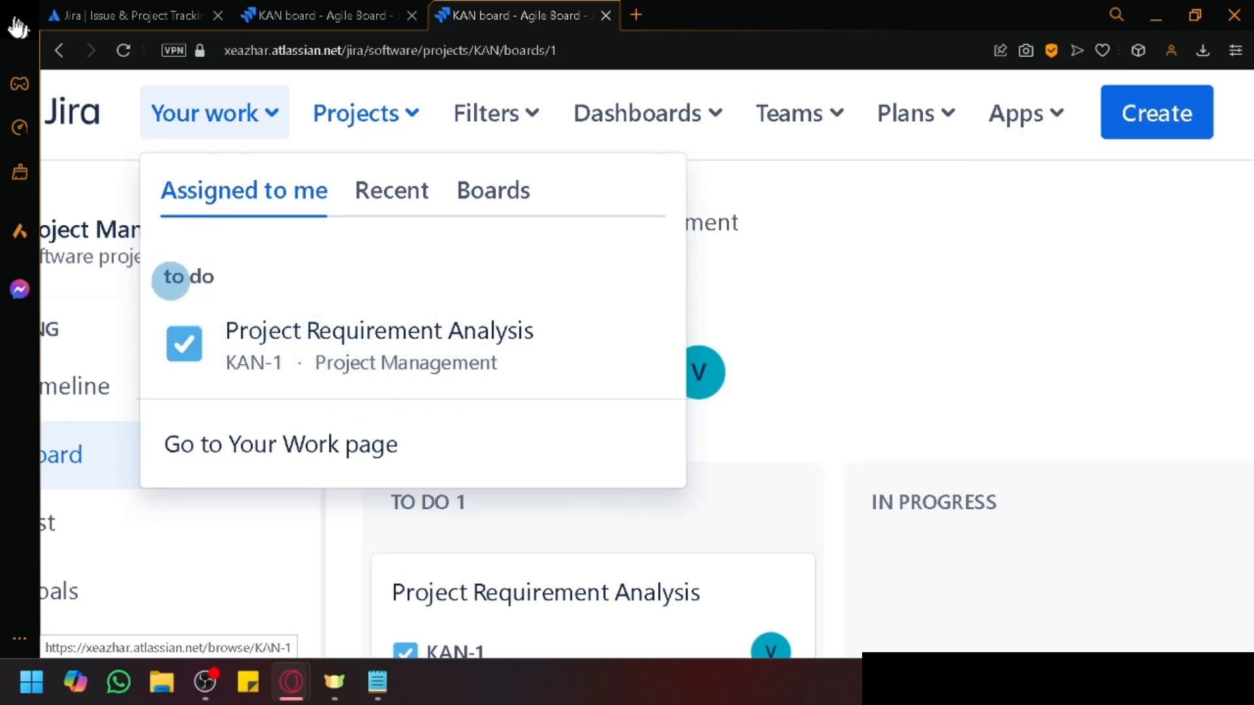
scroll(278, 352, down, 5)
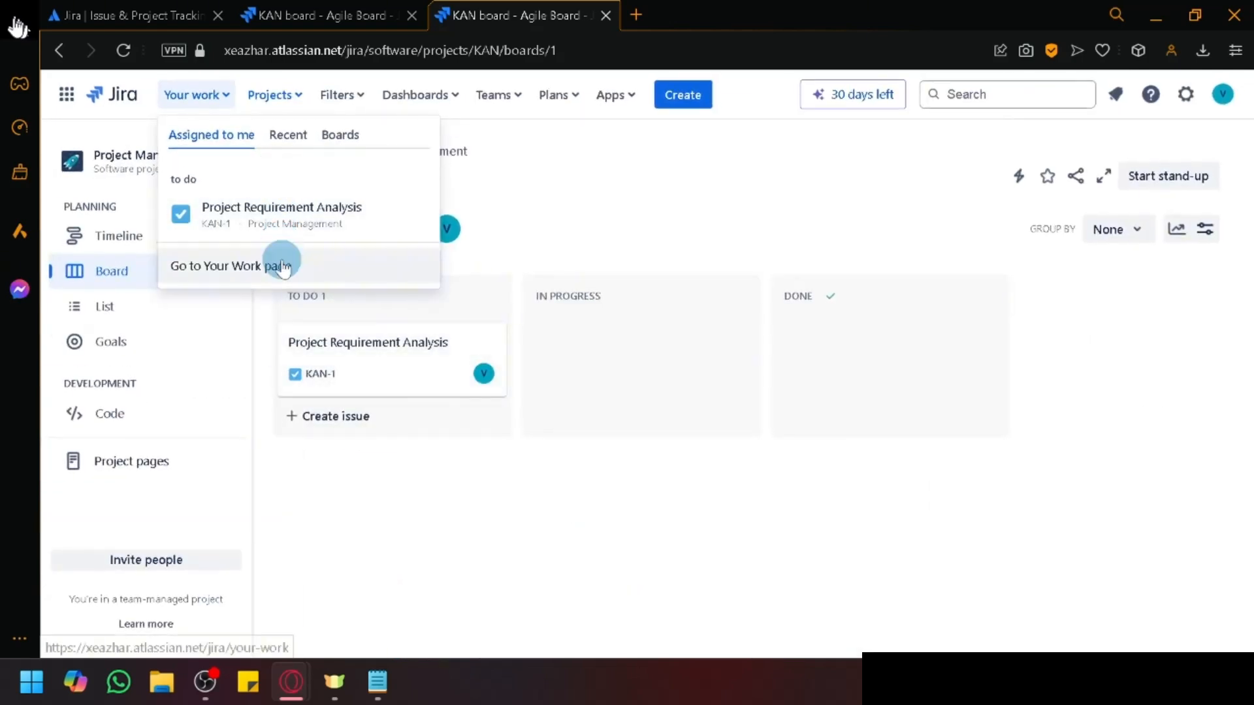
click(381, 352)
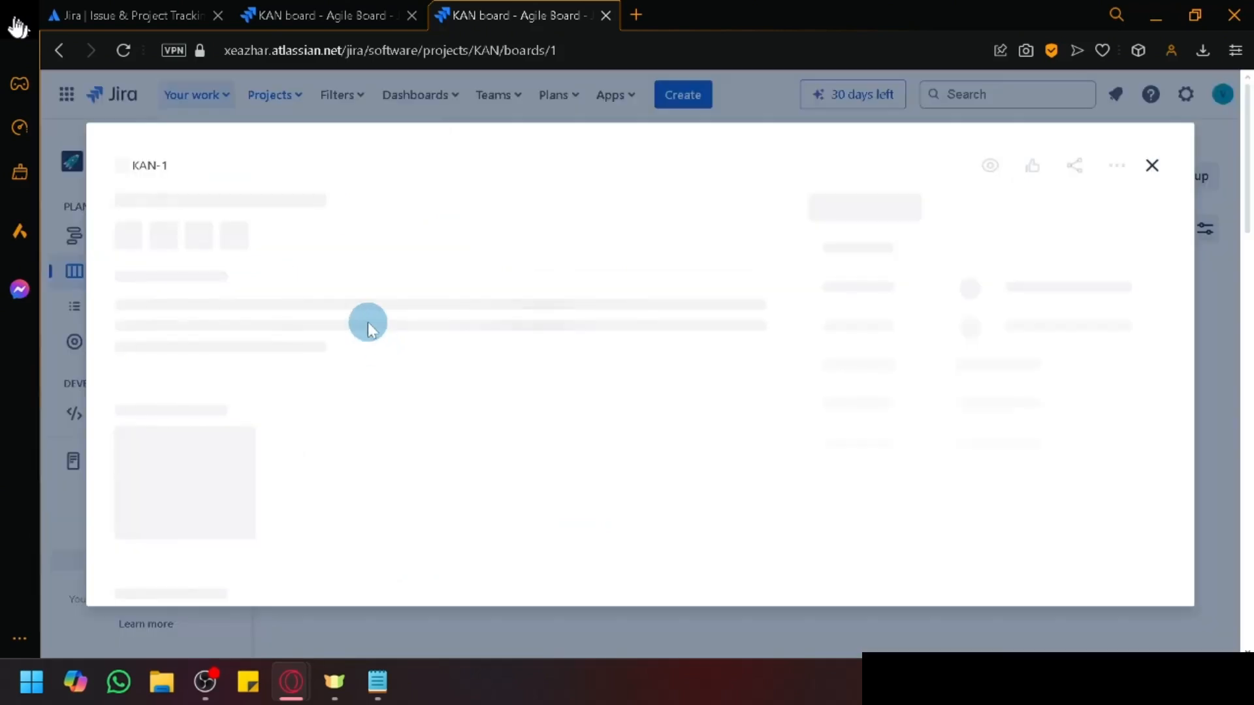
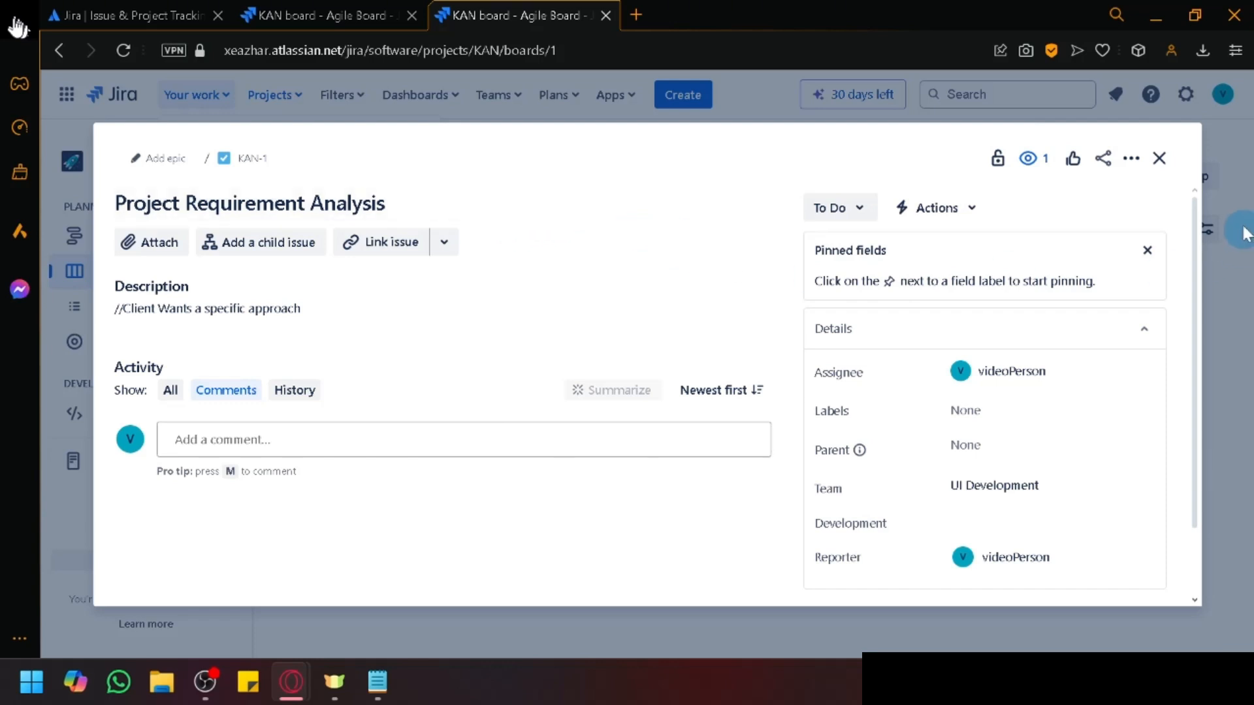
Step: From KAN-1's Add epic, start the project's first epic and set Issue type to Epic
click(1156, 160)
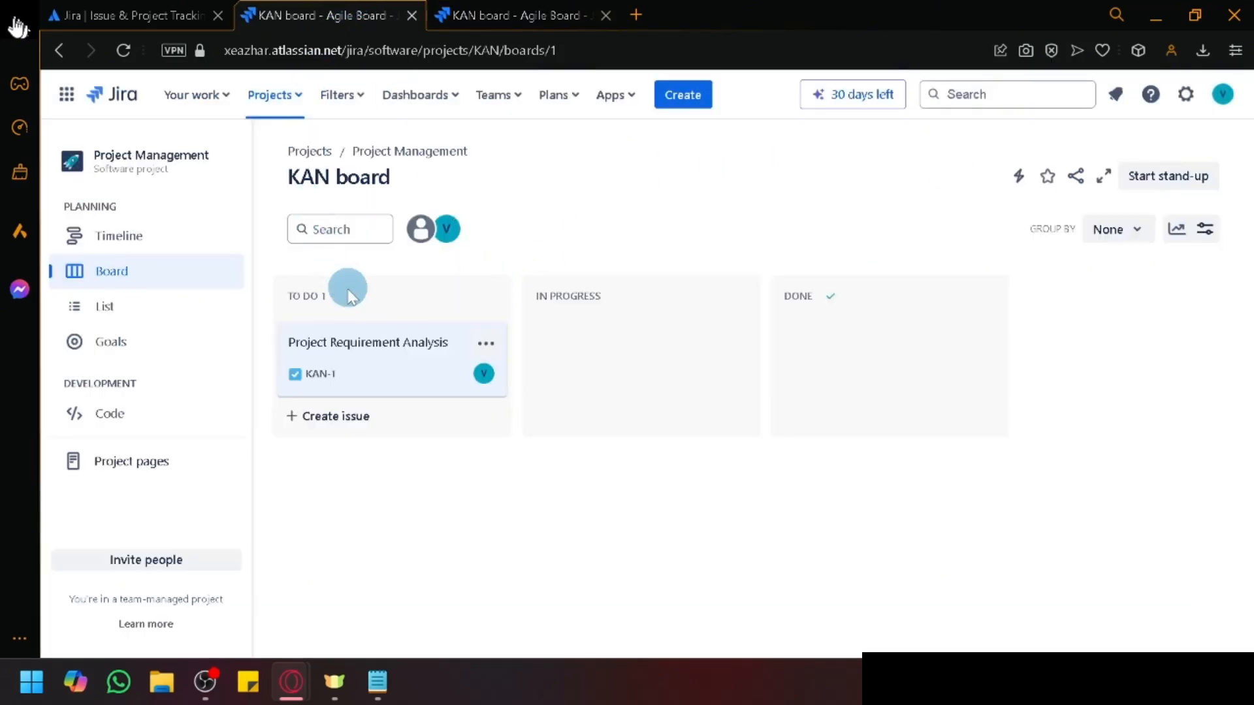
click(358, 351)
click(166, 160)
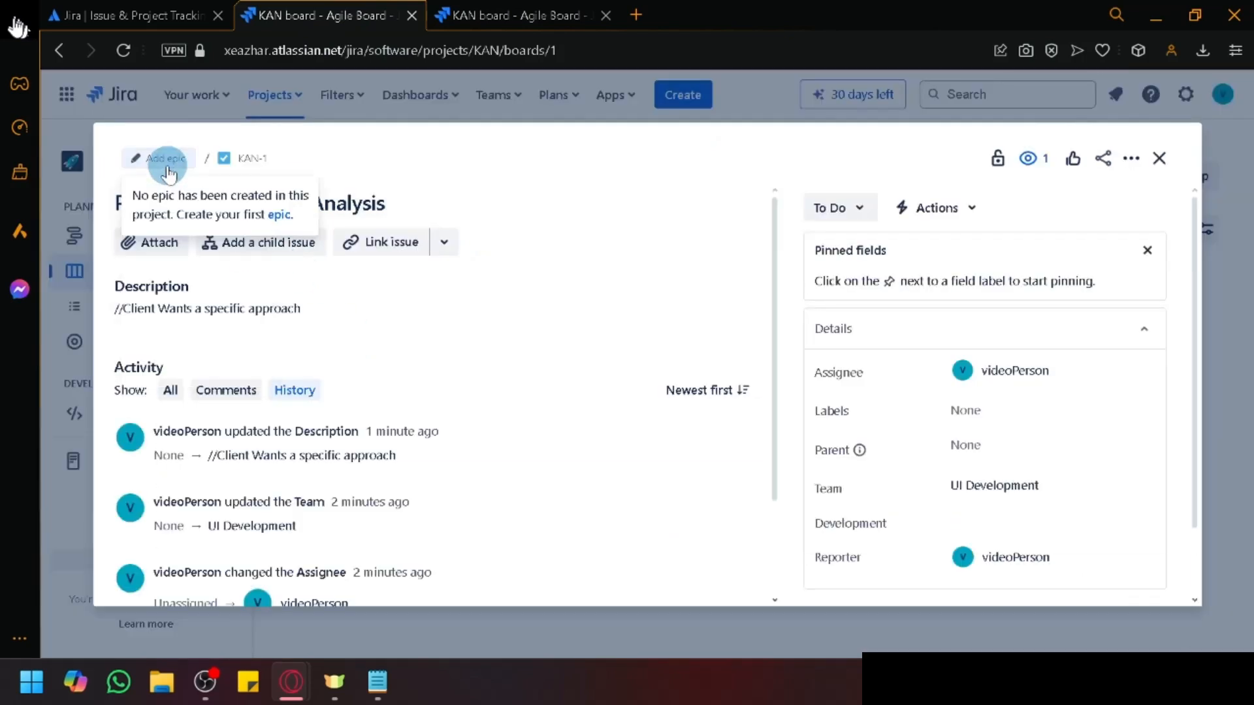
click(280, 216)
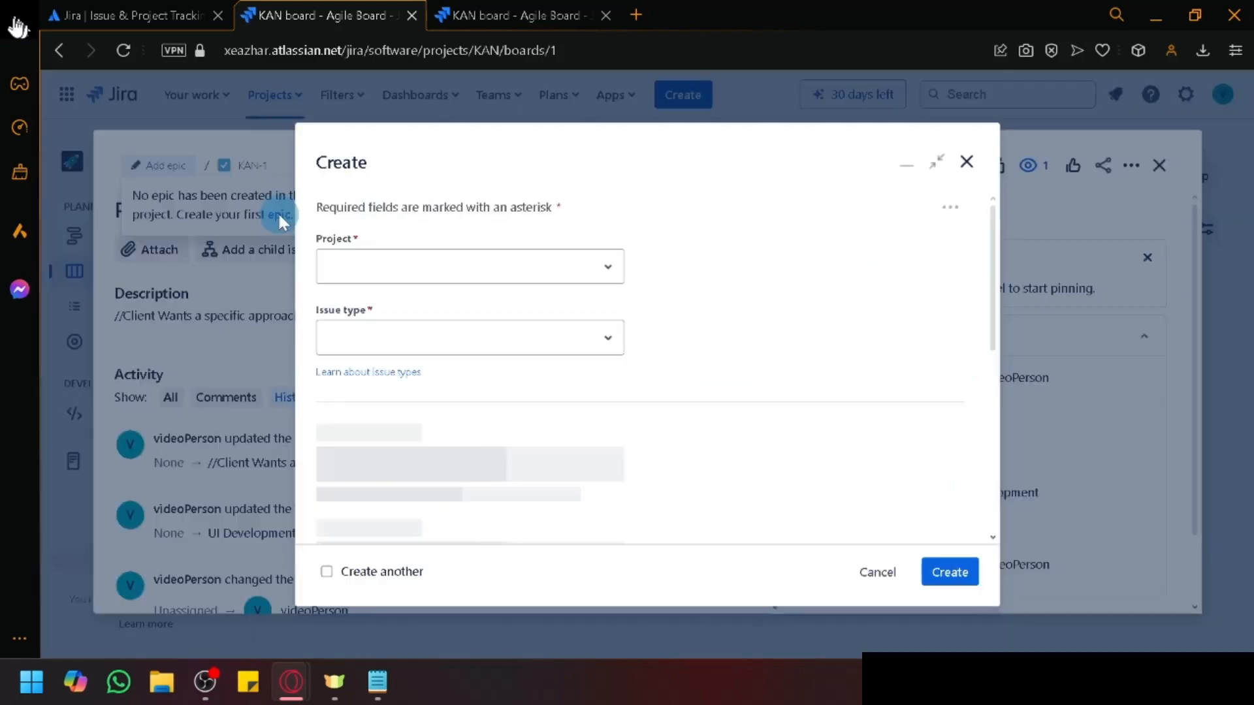
click(568, 325)
click(592, 322)
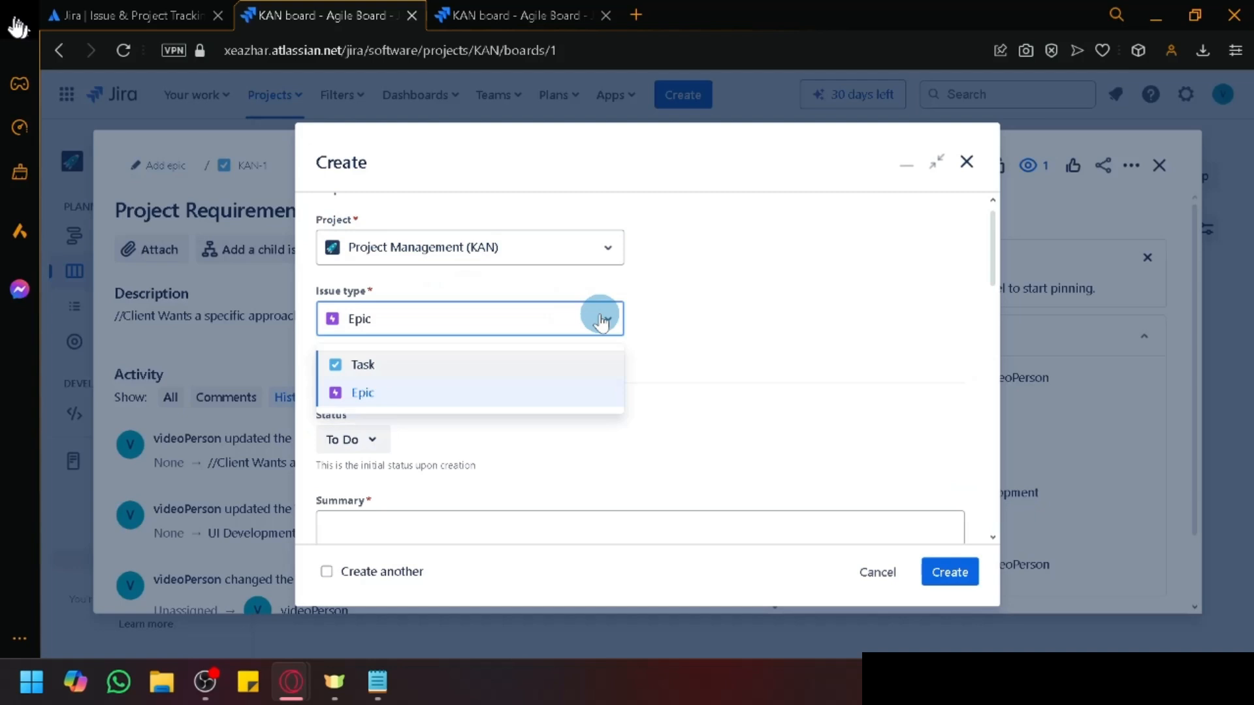
click(476, 393)
scroll(565, 417, down, 5)
scroll(529, 418, up, 3)
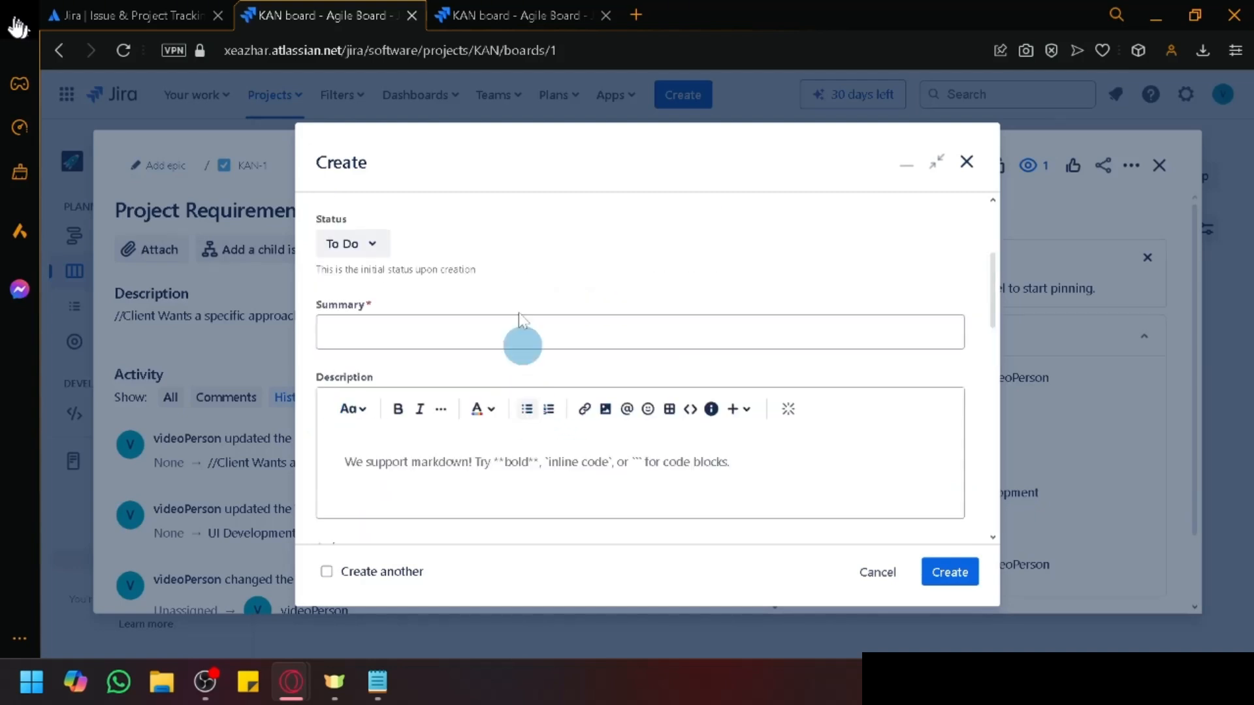
Step: Enter the summary 'Analyze the user requirements', fixing both misspelled words
click(516, 332)
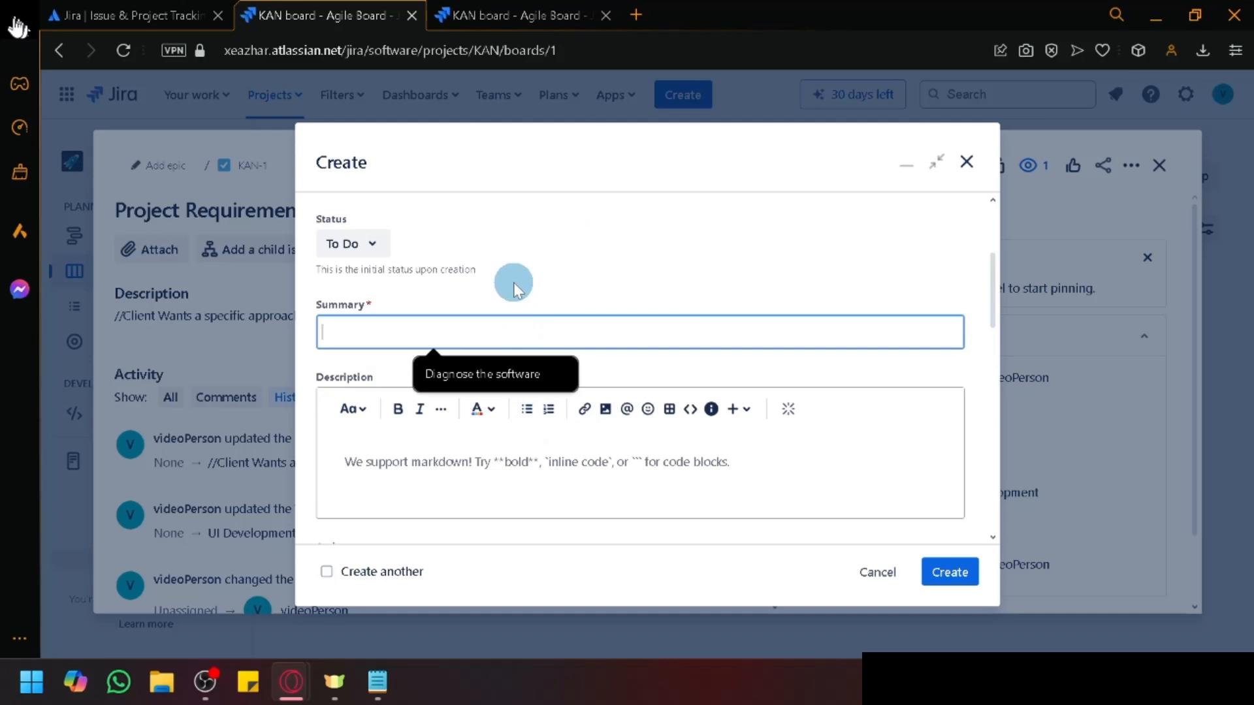
text(Analyse)
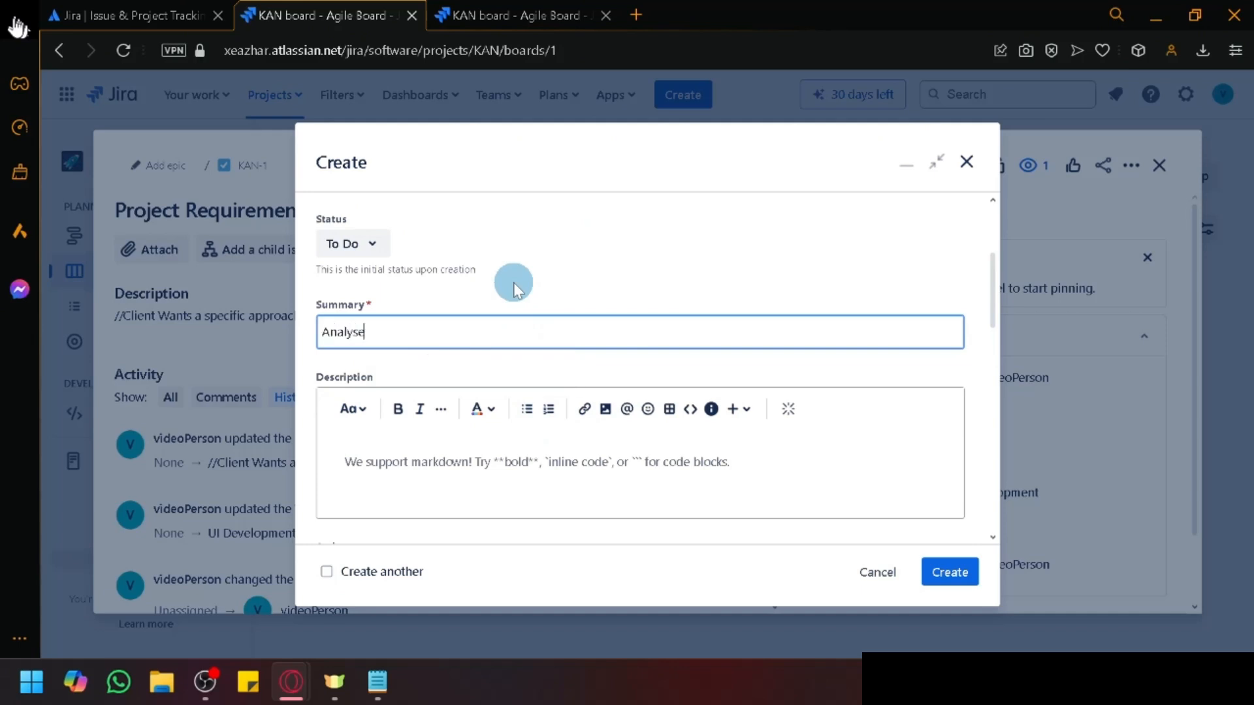
text( the user requierments)
scroll(526, 405, down, 3)
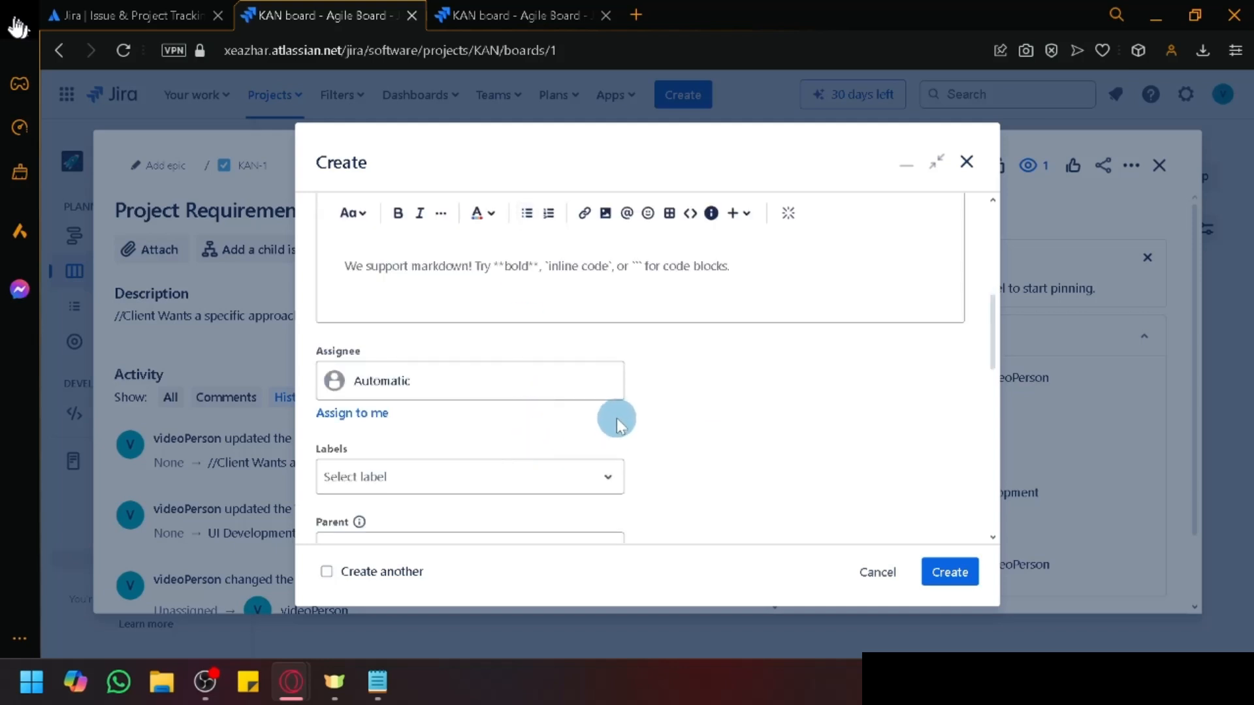
scroll(616, 424, up, 3)
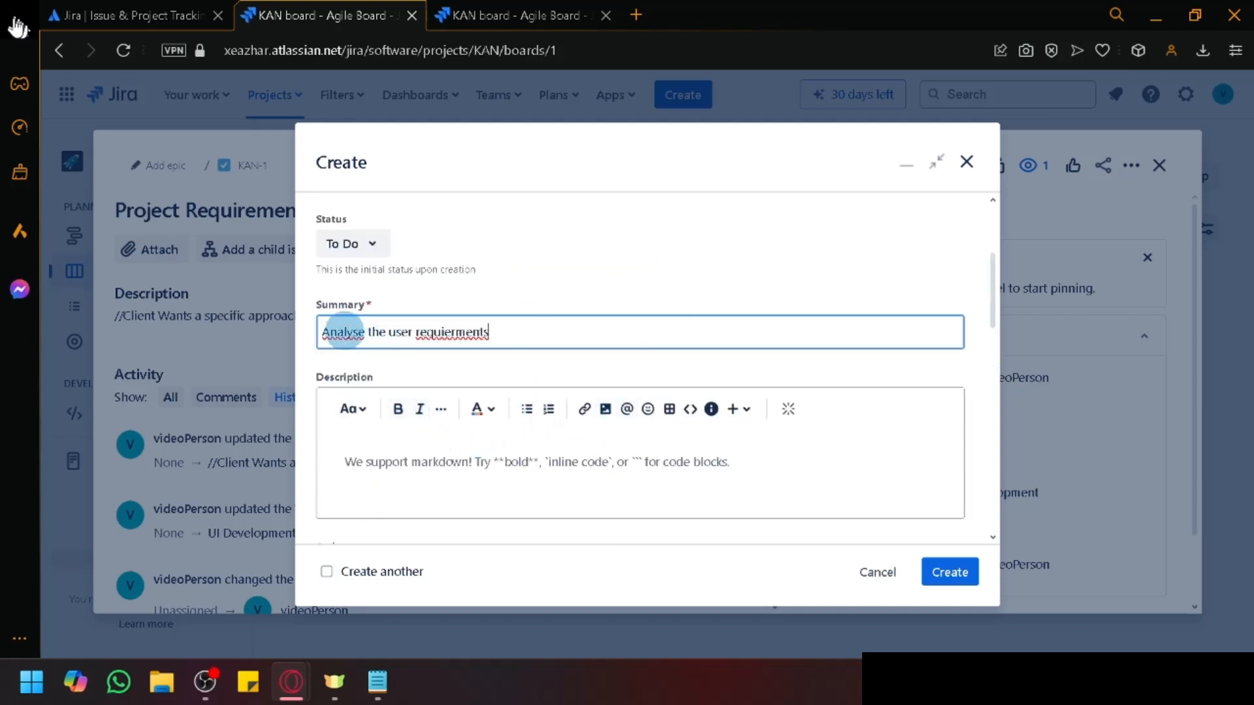
right_click(344, 336)
click(380, 351)
double_click(449, 330)
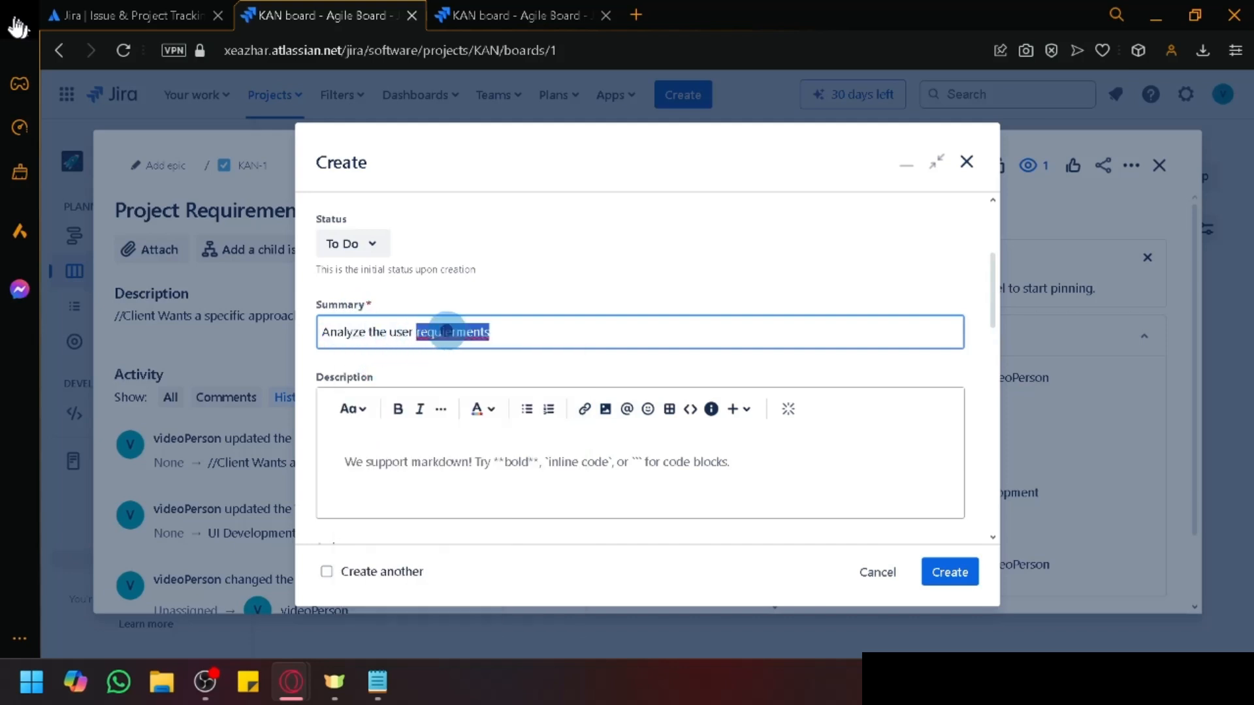
right_click(467, 326)
click(486, 352)
Step: Set the epic's due date to 10/19/2024
scroll(480, 353, down, 3)
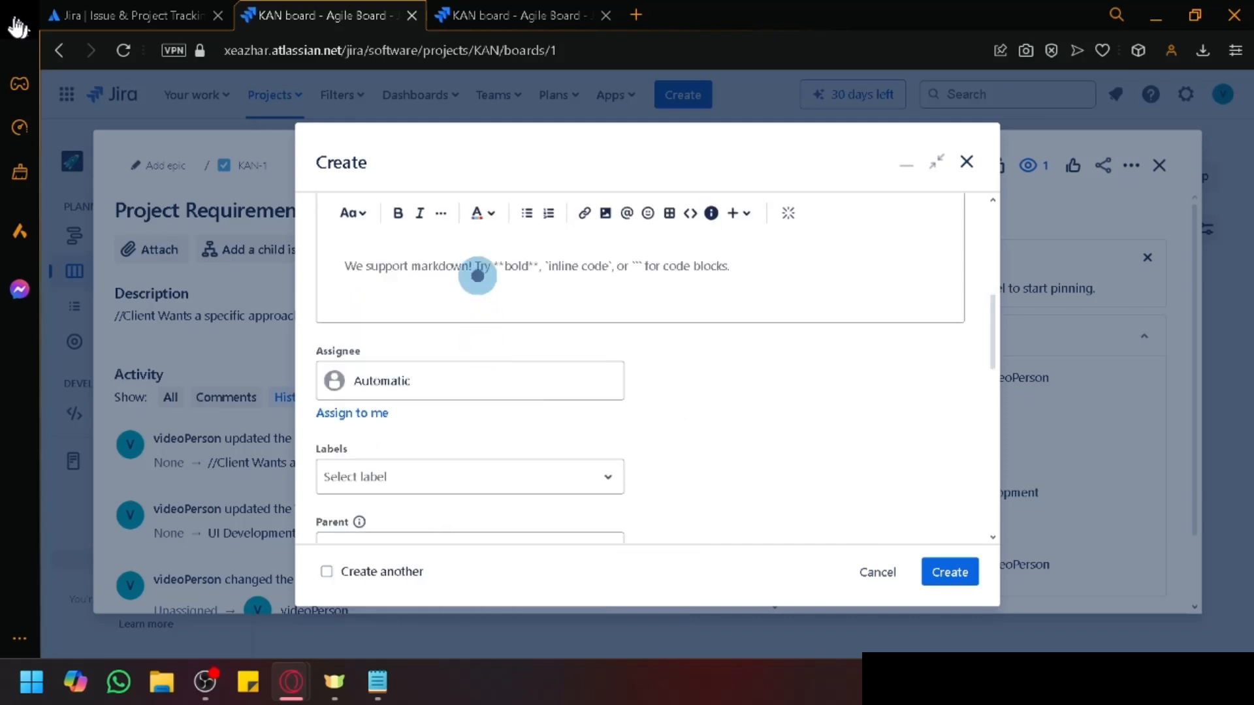
scroll(705, 422, up, 3)
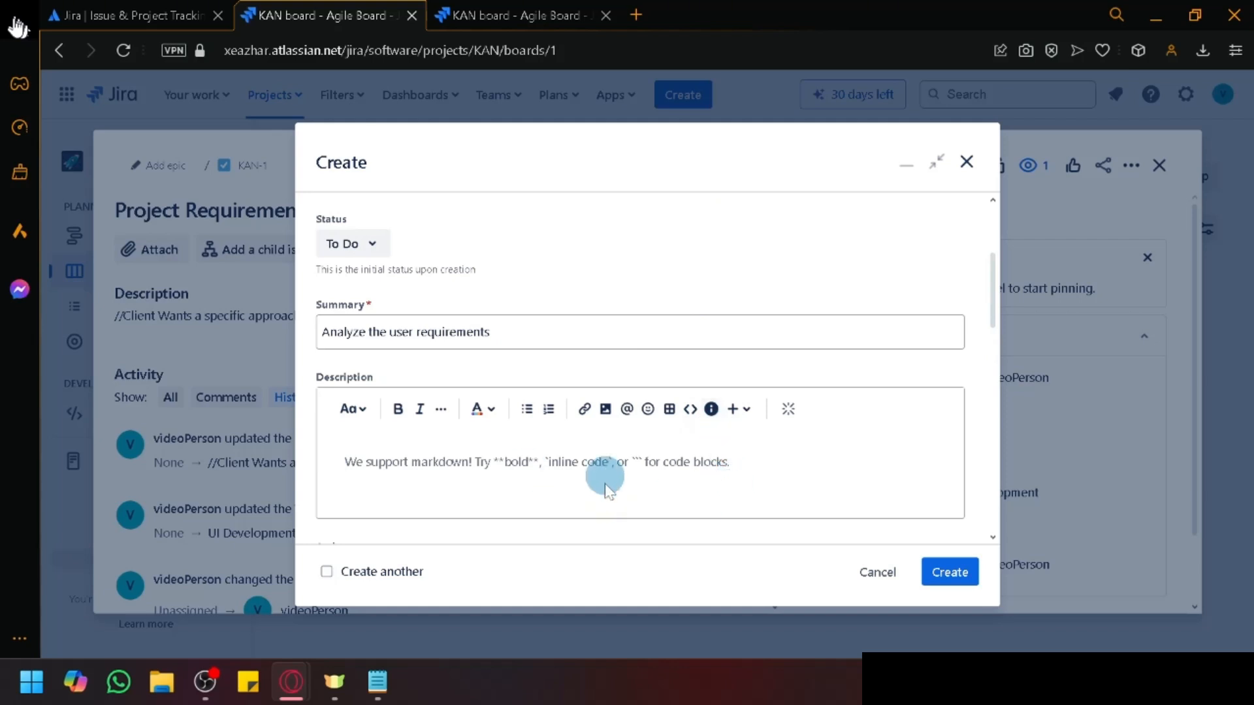
scroll(587, 470, down, 3)
scroll(548, 392, down, 3)
scroll(532, 339, up, 3)
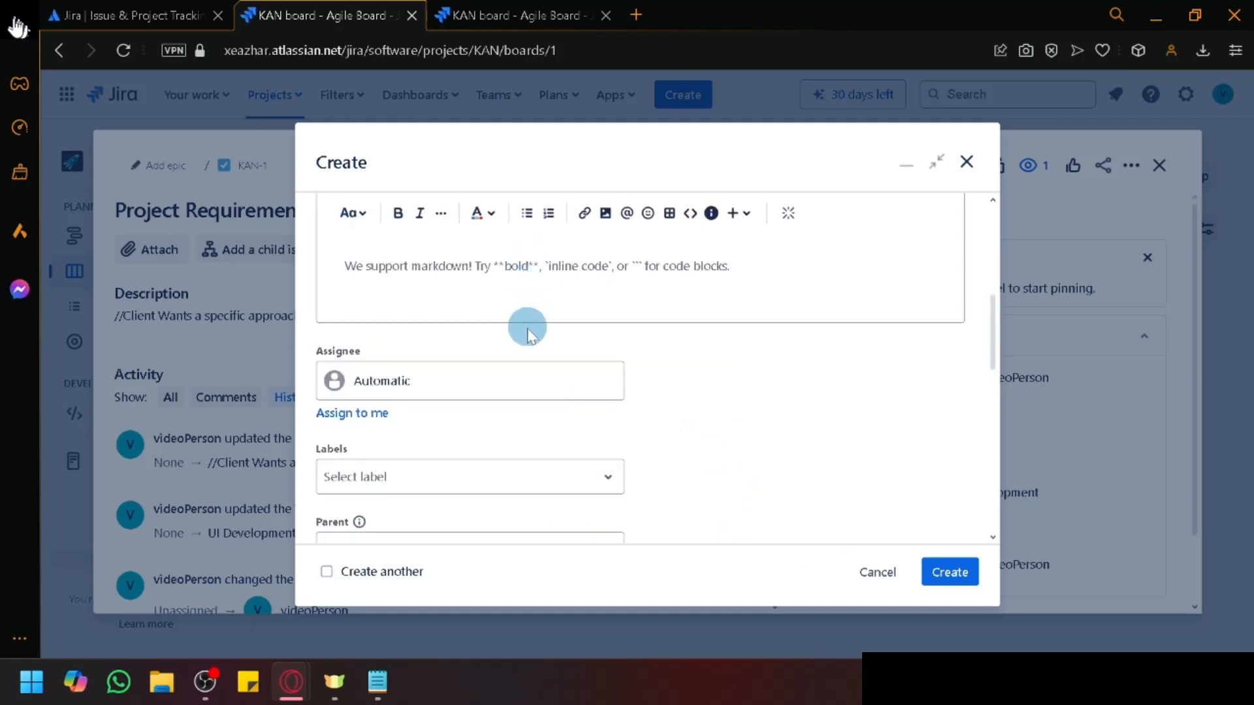
scroll(528, 334, down, 9)
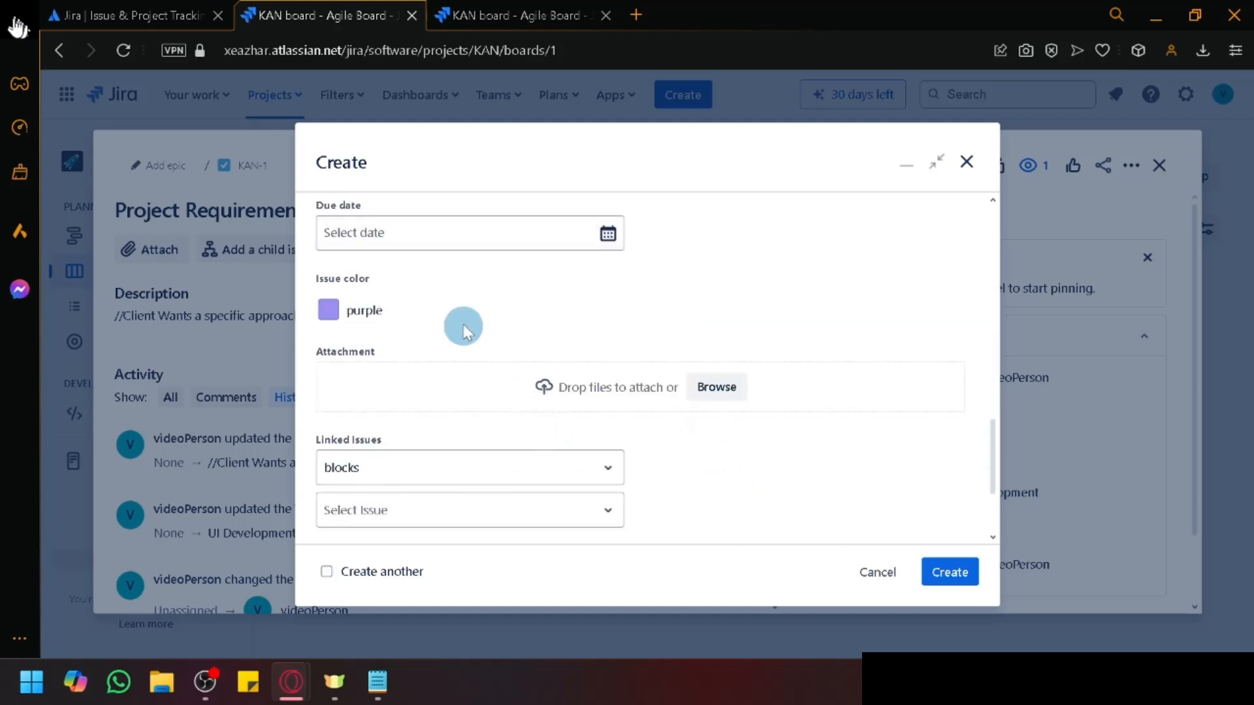
click(406, 230)
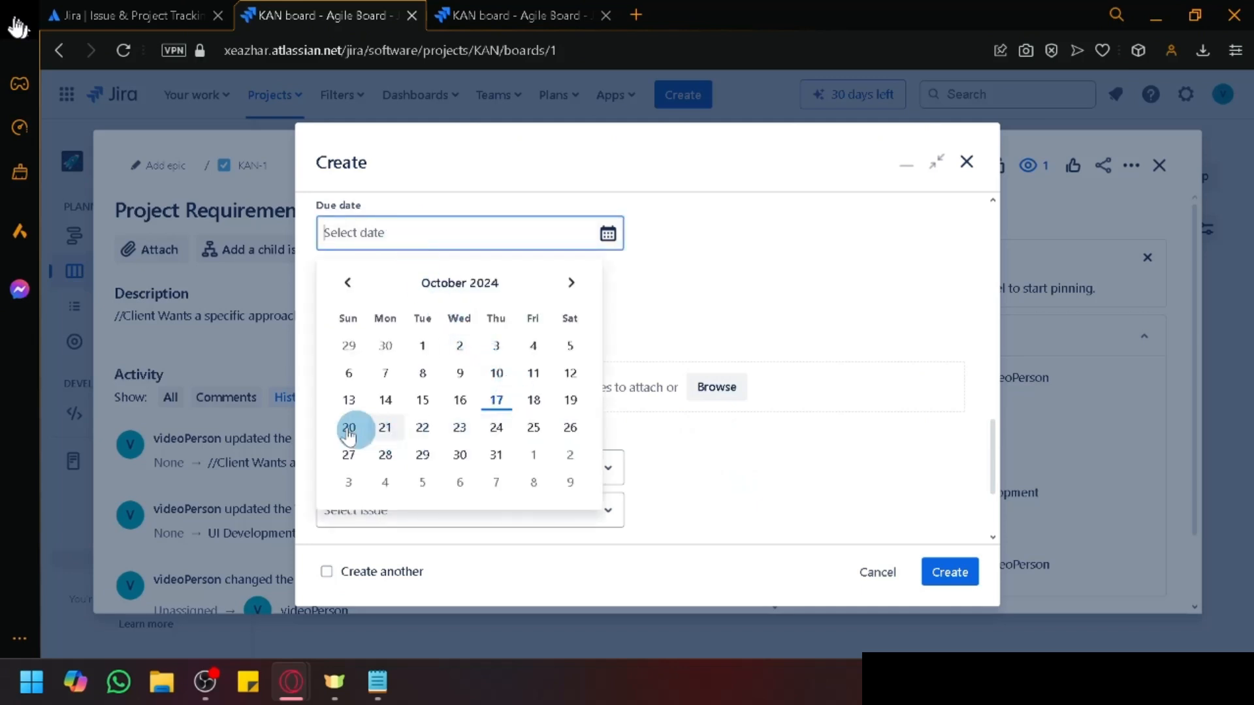
click(568, 400)
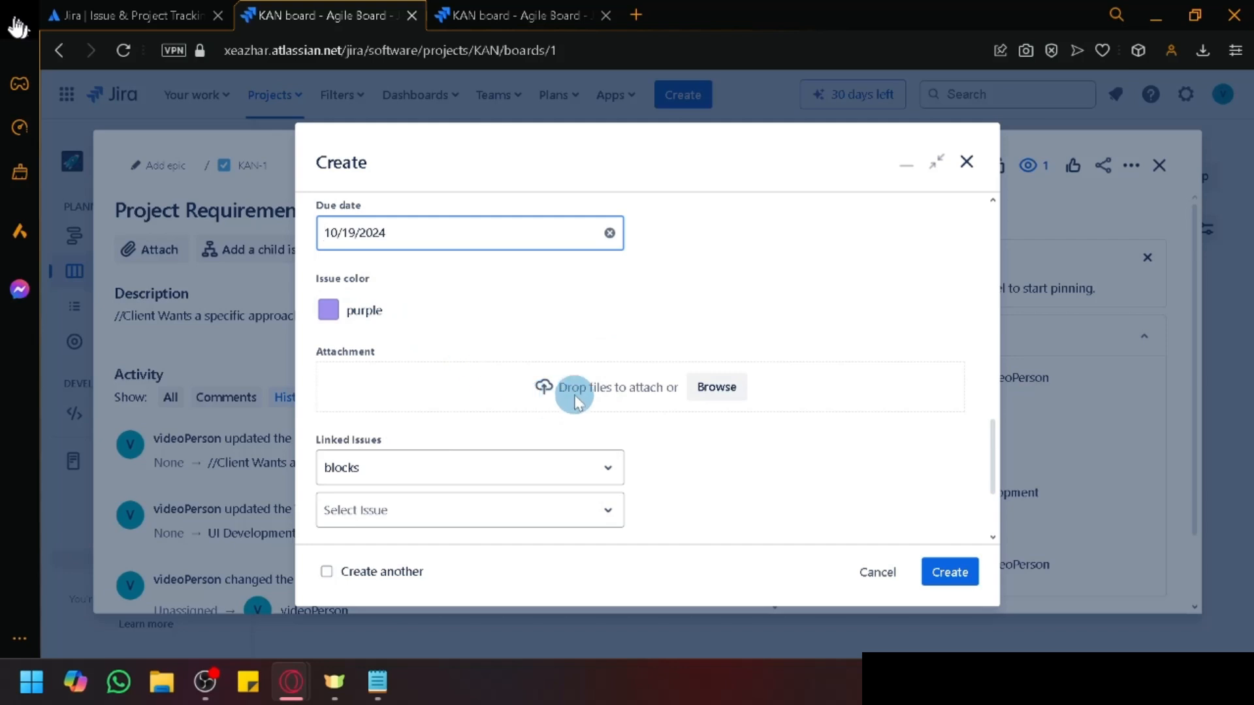
Step: Leave link type, linked issues and visibility unchanged, and create epic KAN-2
scroll(590, 405, down, 3)
click(500, 305)
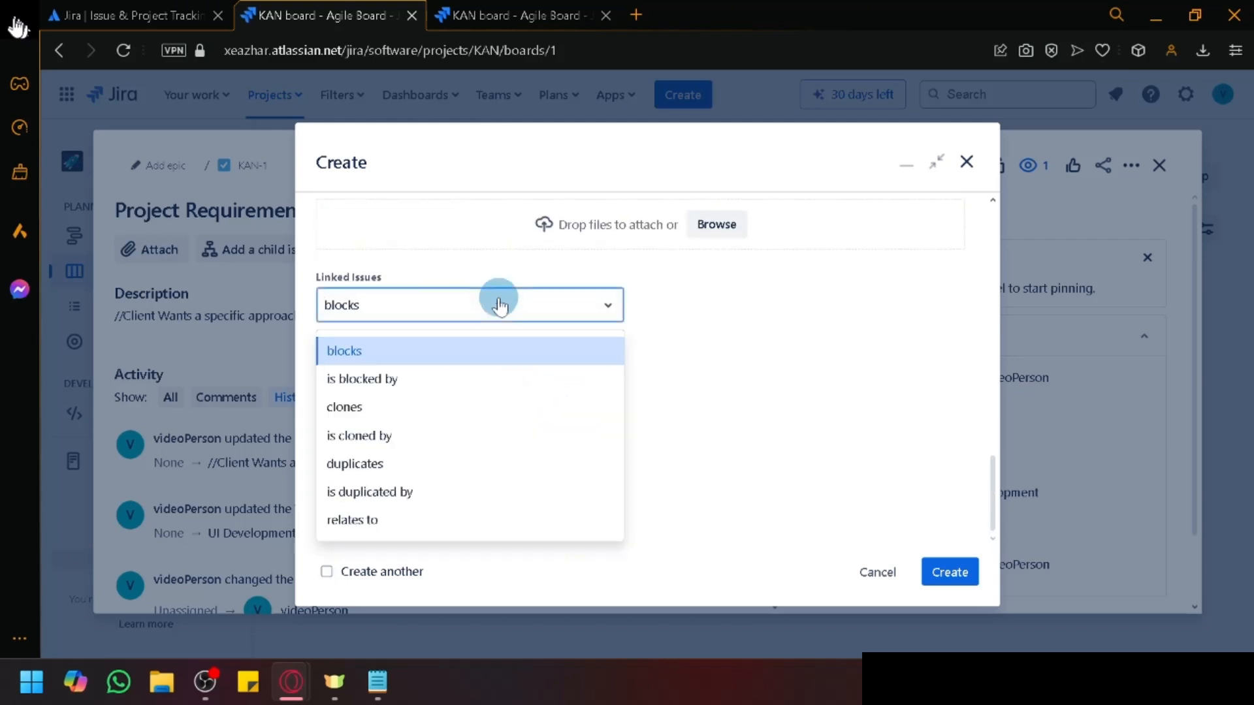
click(500, 305)
click(470, 371)
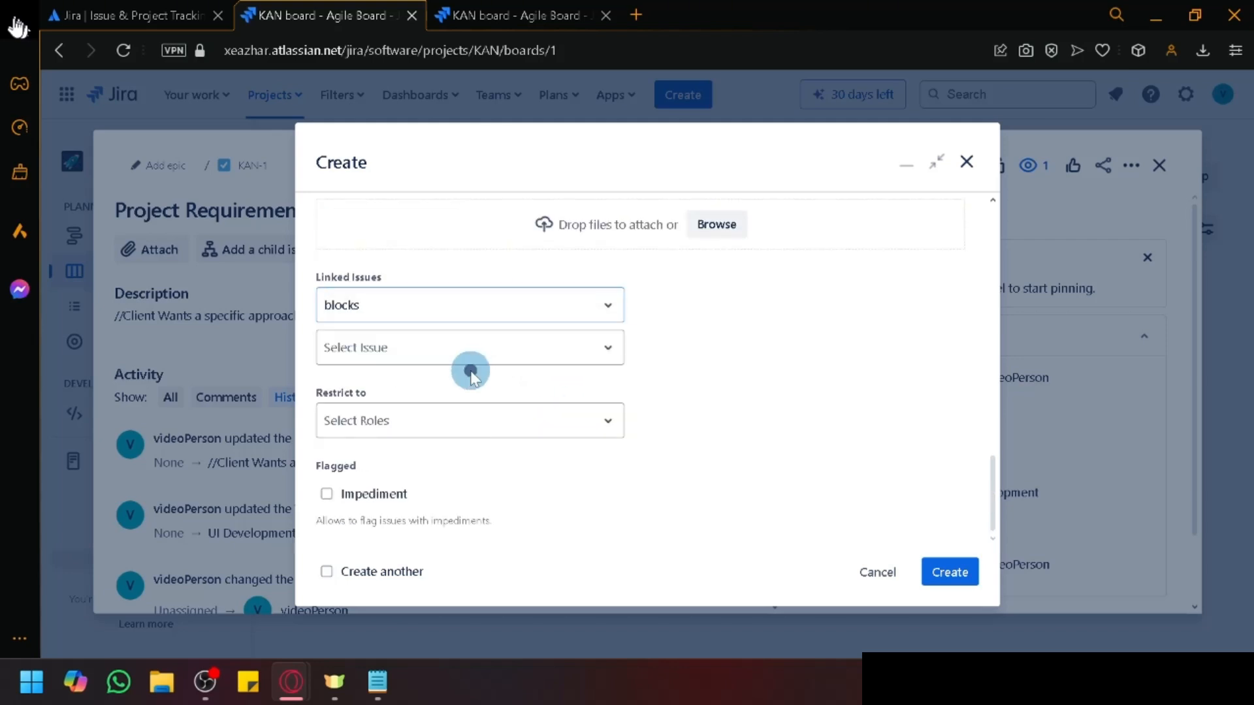
click(468, 359)
click(462, 409)
click(462, 420)
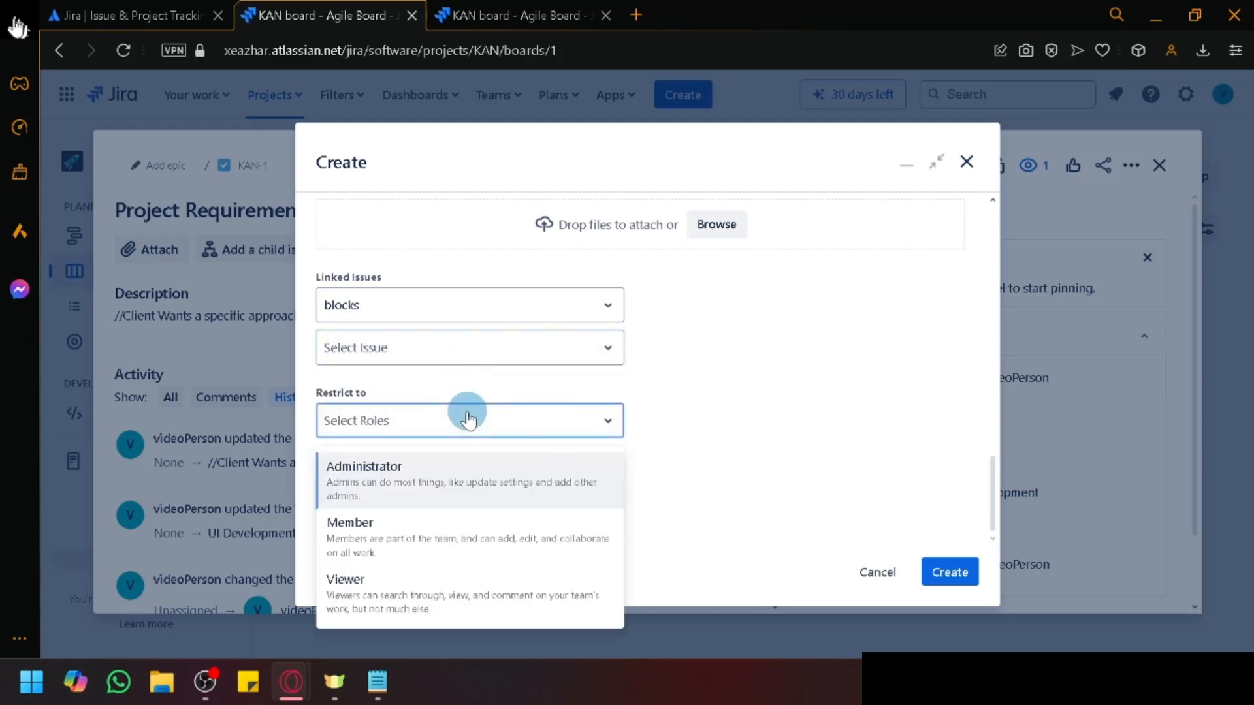
click(505, 418)
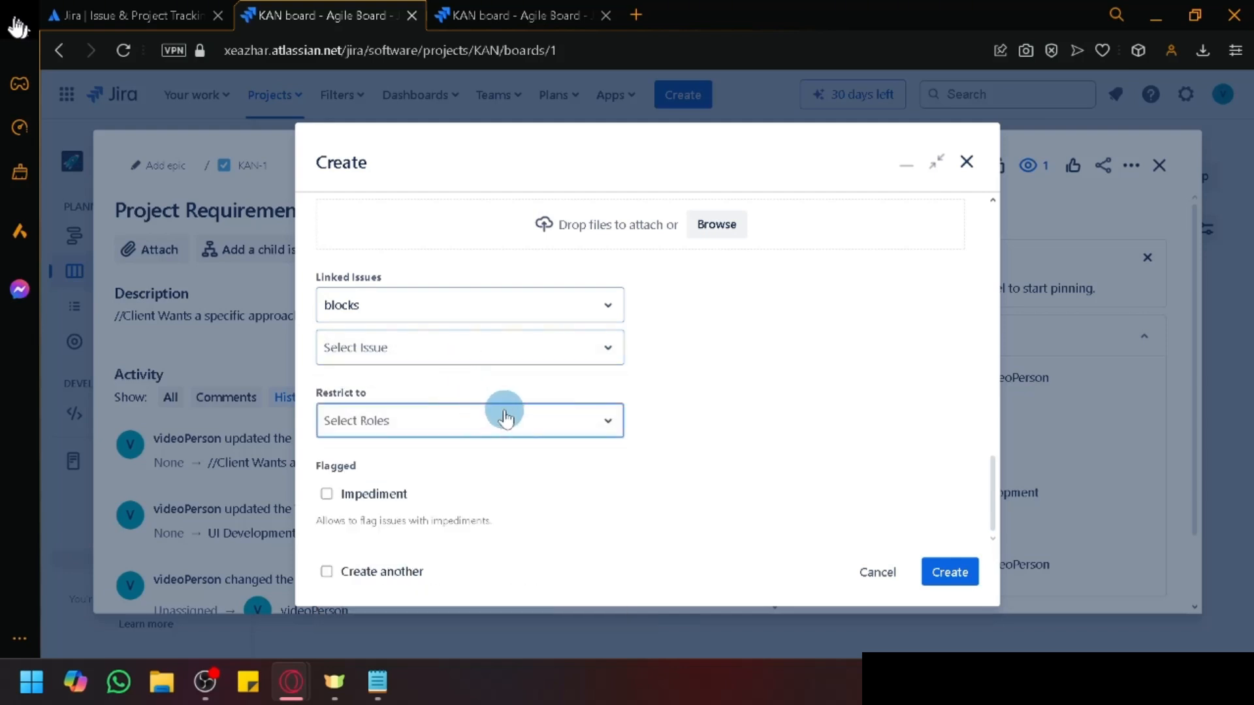
click(950, 572)
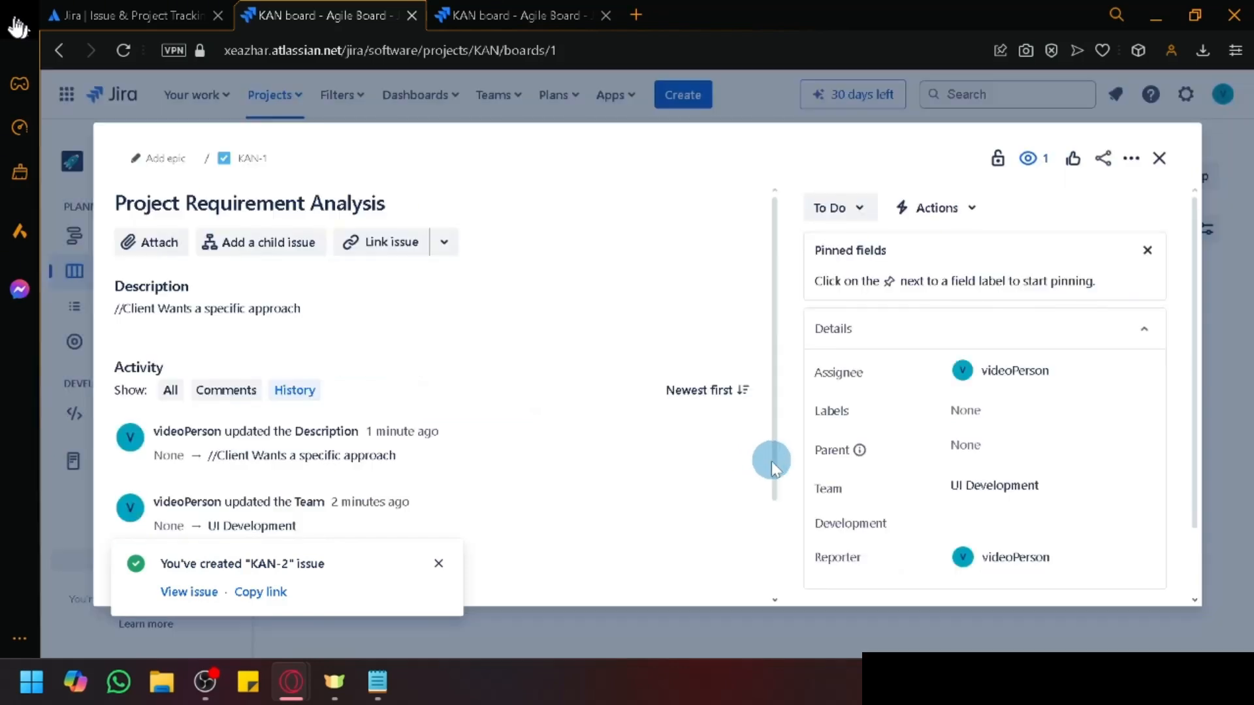
Step: Make KAN-2 the parent epic of KAN-1 and close the issue
click(171, 158)
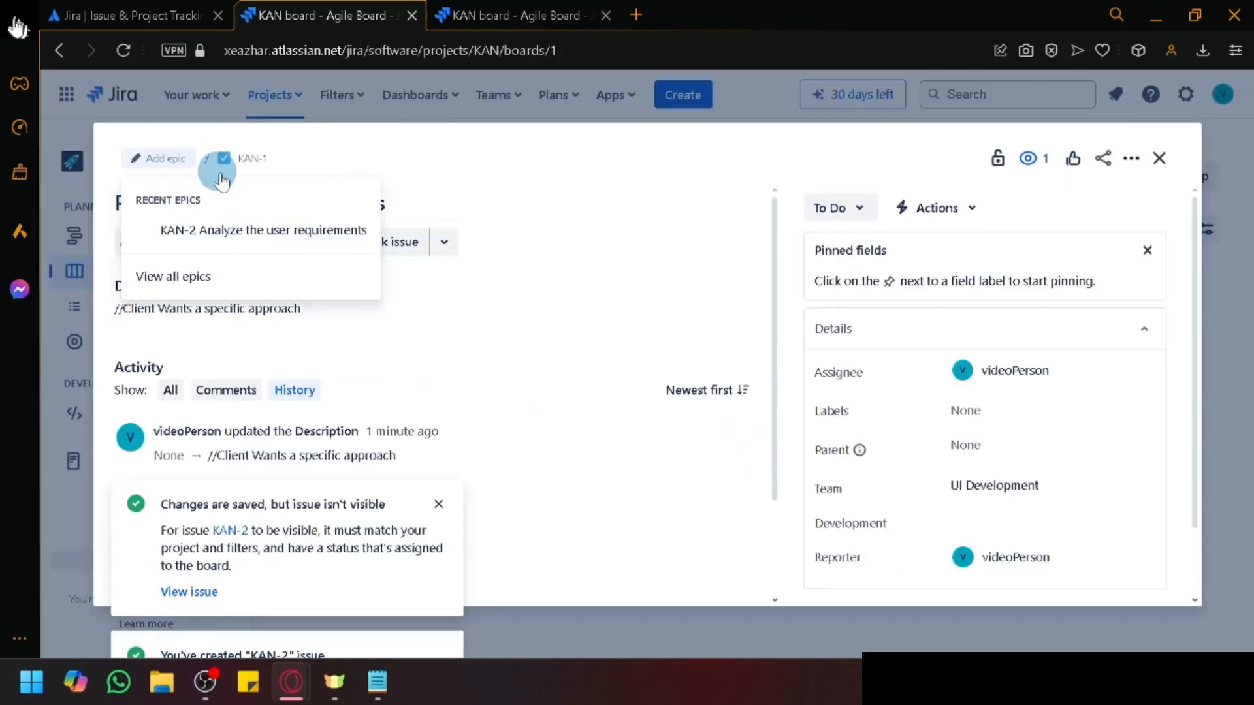
click(274, 231)
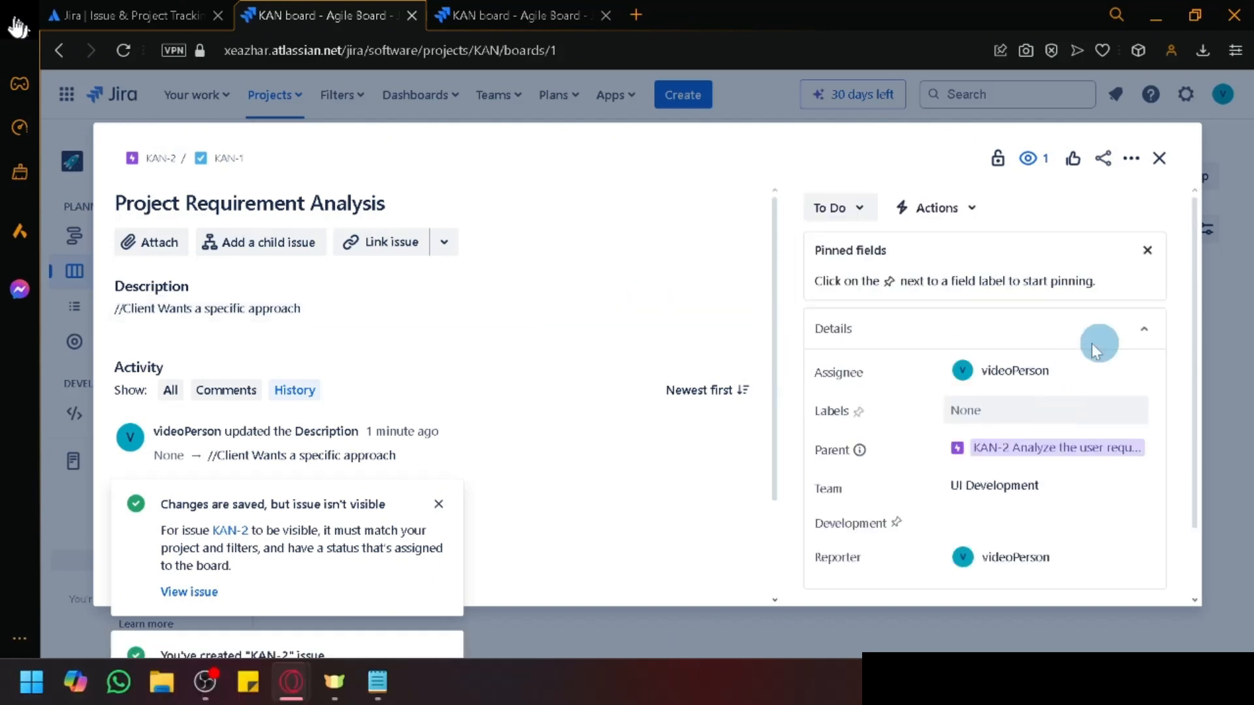
click(1157, 163)
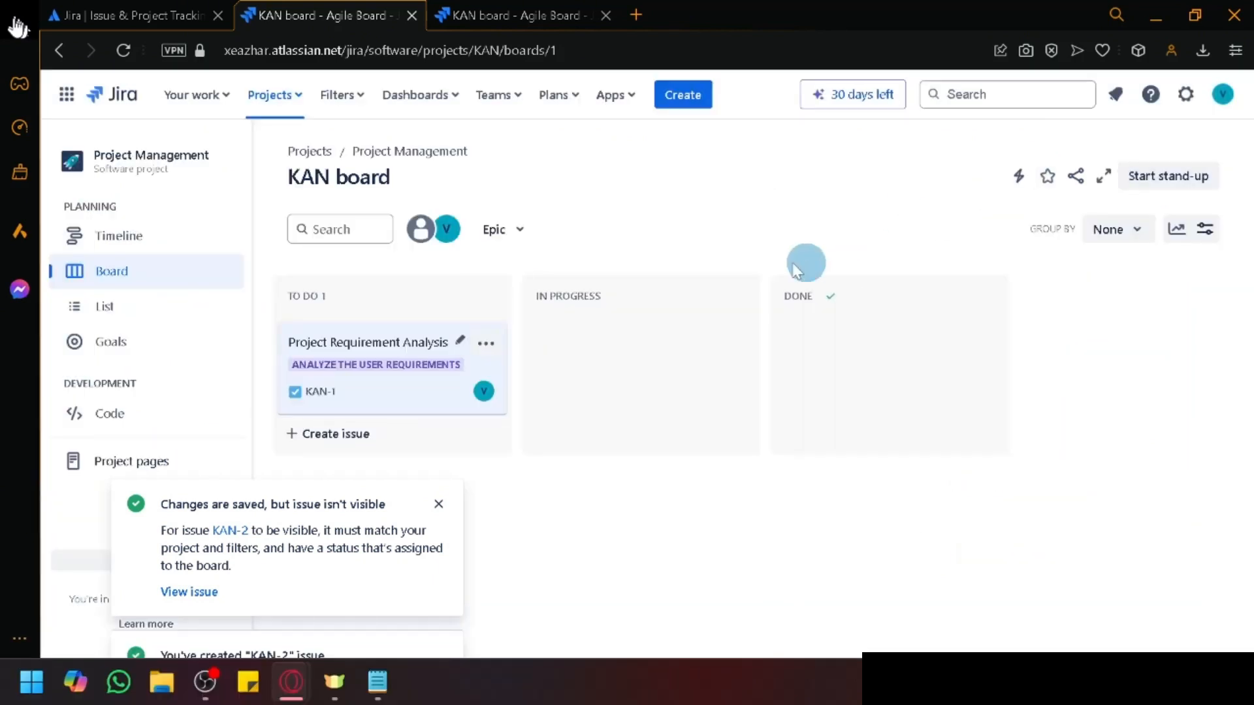
Step: On the Timeline, add child task 'Create summary report' (KAN-3) under epic KAN-2
click(124, 236)
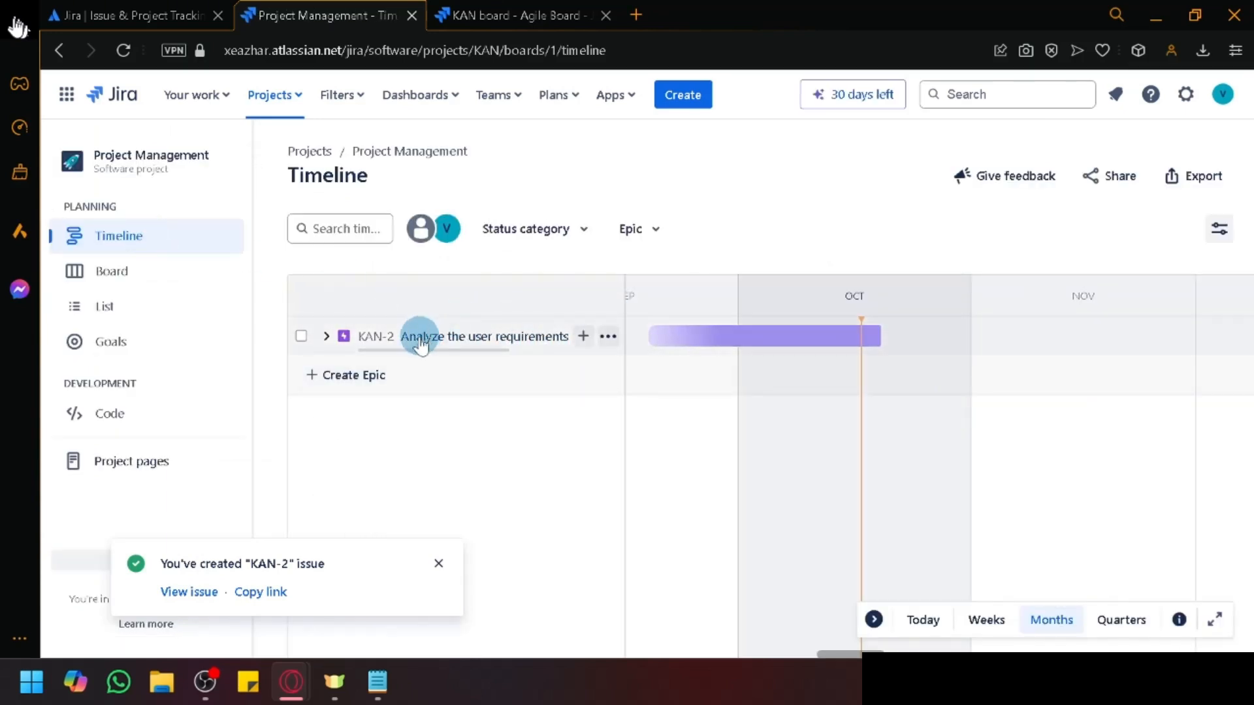
click(301, 337)
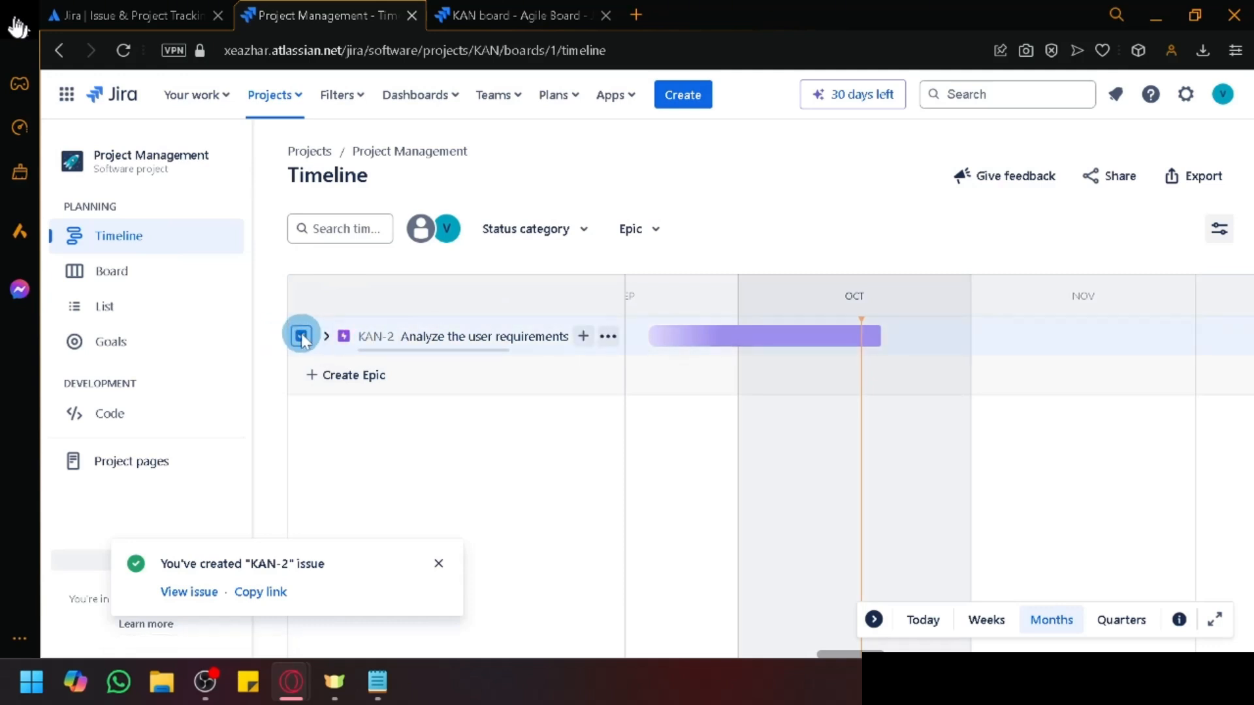
click(301, 337)
click(586, 336)
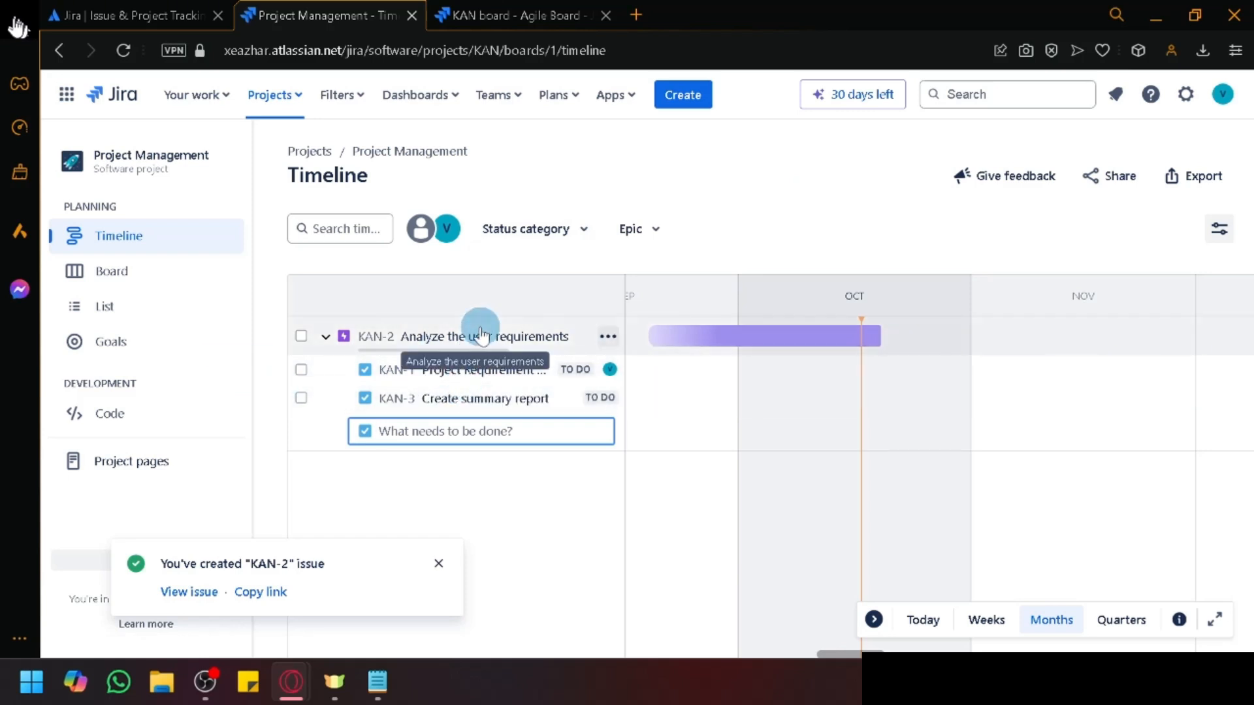
Step: Schedule KAN-1, put KAN-3 on November 3–16, and extend KAN-2 into mid-November
click(817, 369)
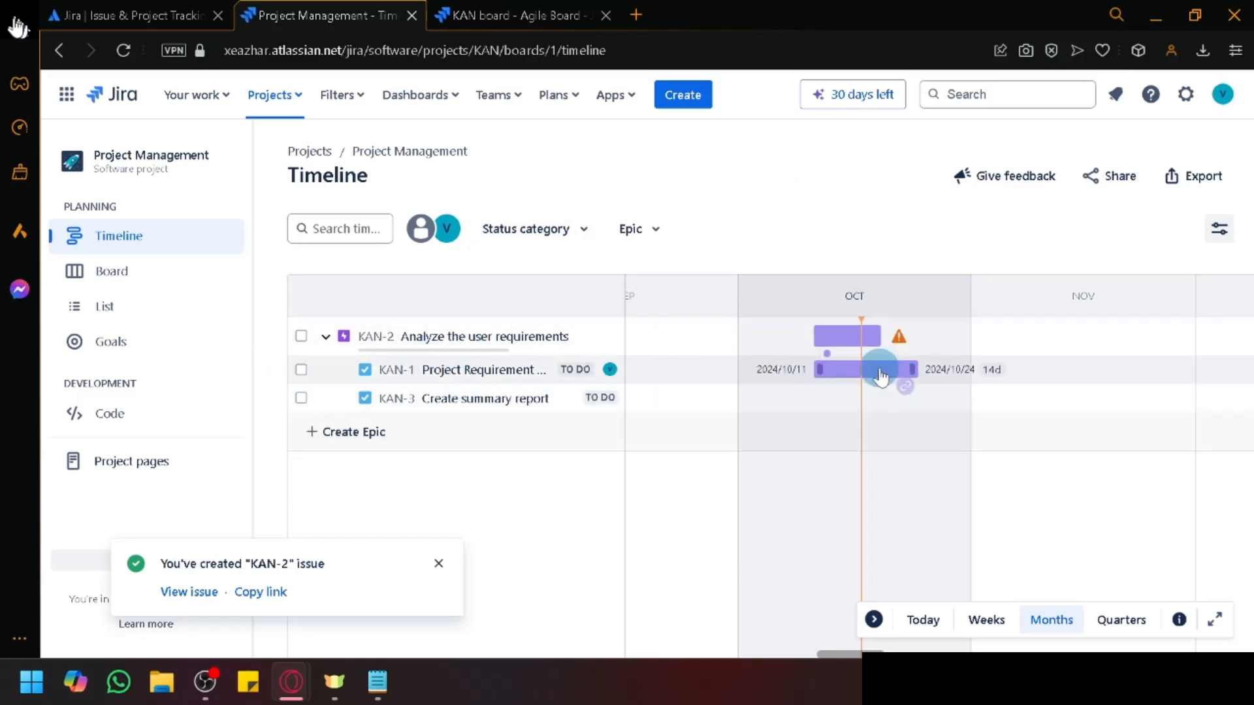
drag(879, 372, 787, 376)
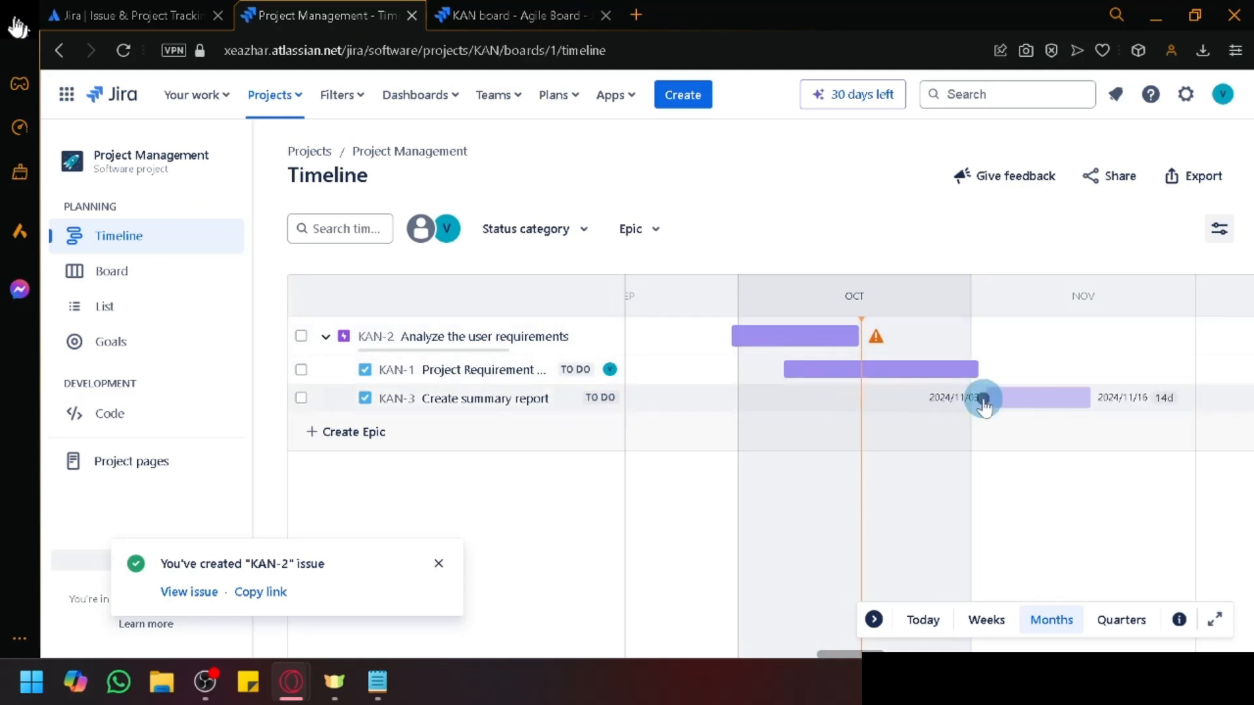
click(982, 398)
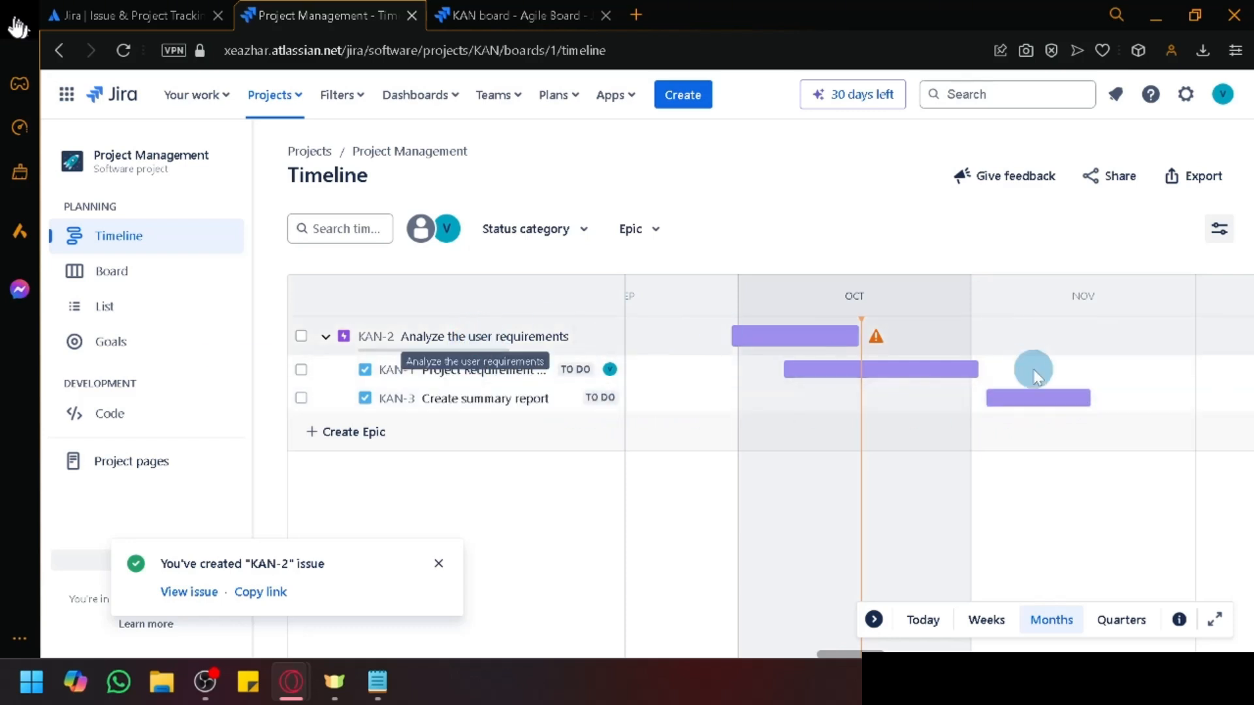
drag(858, 341, 1142, 335)
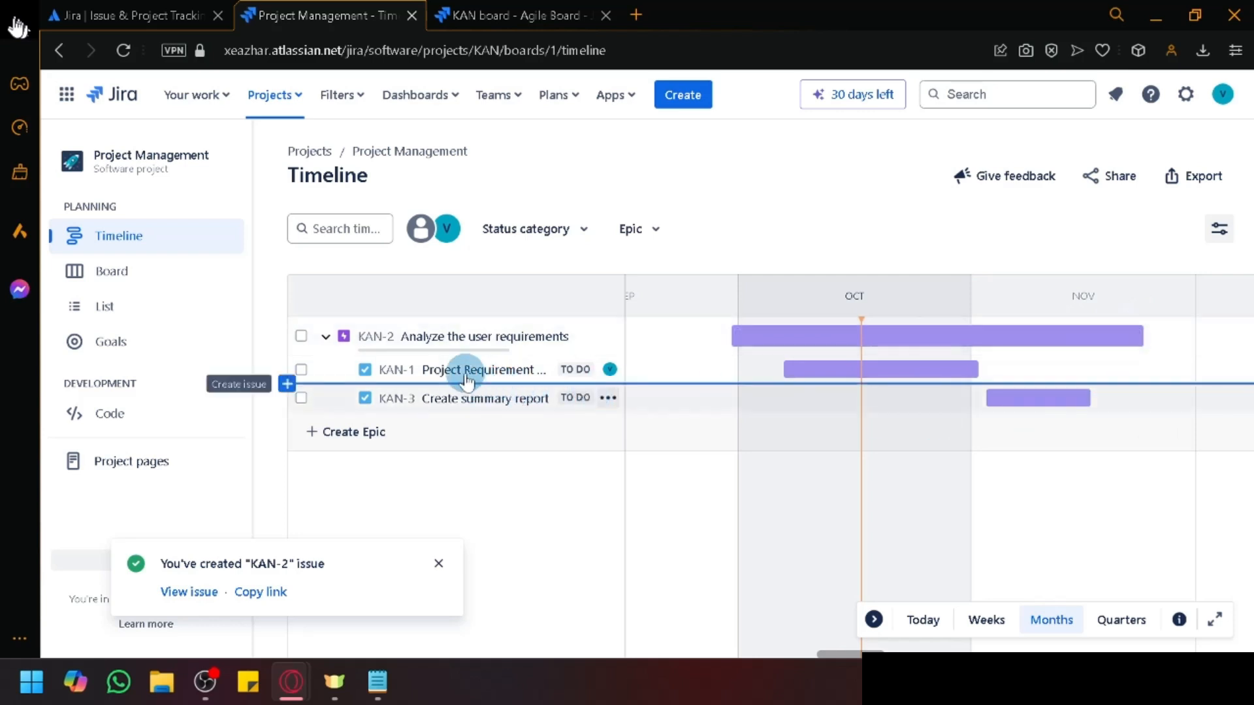
Step: Shorten KAN-1's bar and move KAN-3 into early October
click(846, 369)
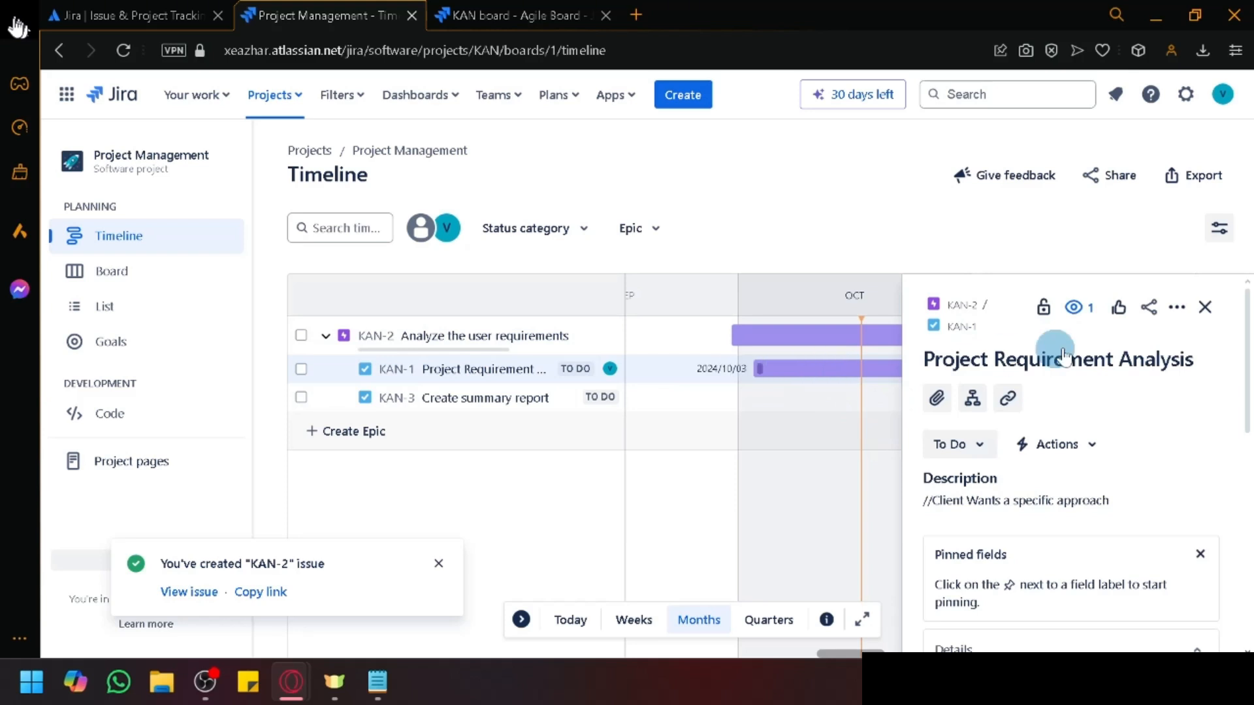
click(1205, 307)
drag(941, 370, 798, 369)
drag(986, 409, 818, 398)
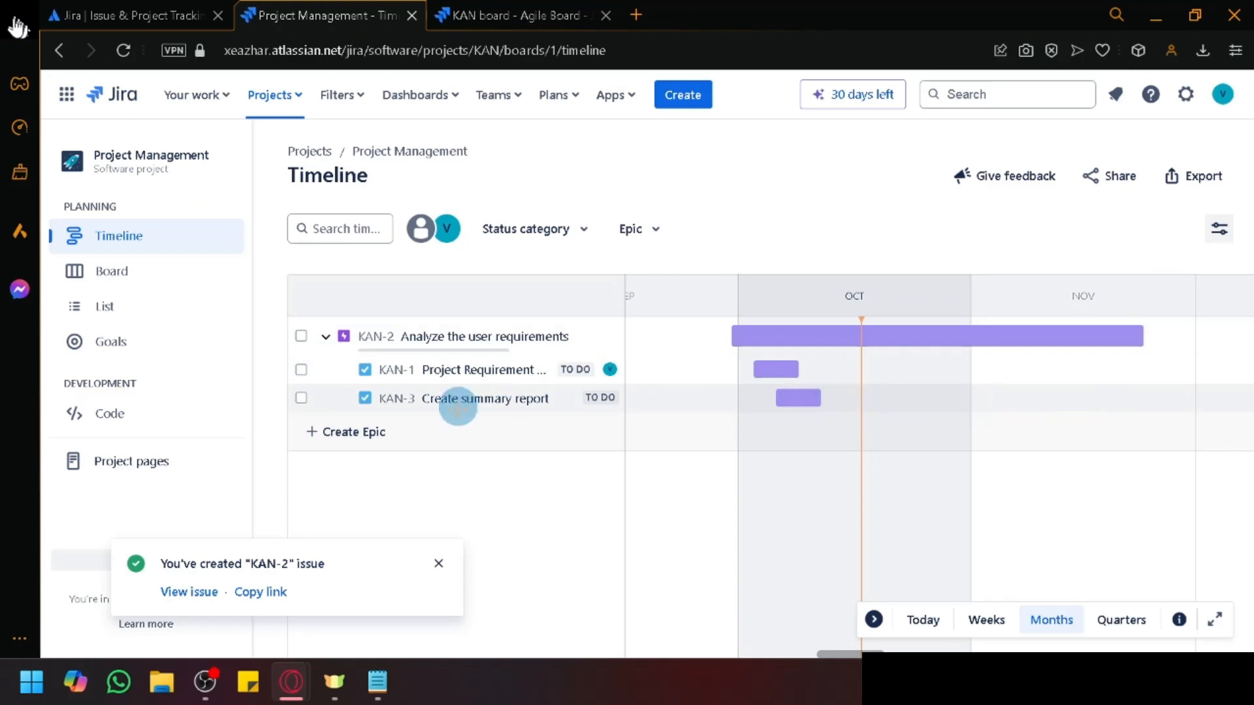
click(389, 432)
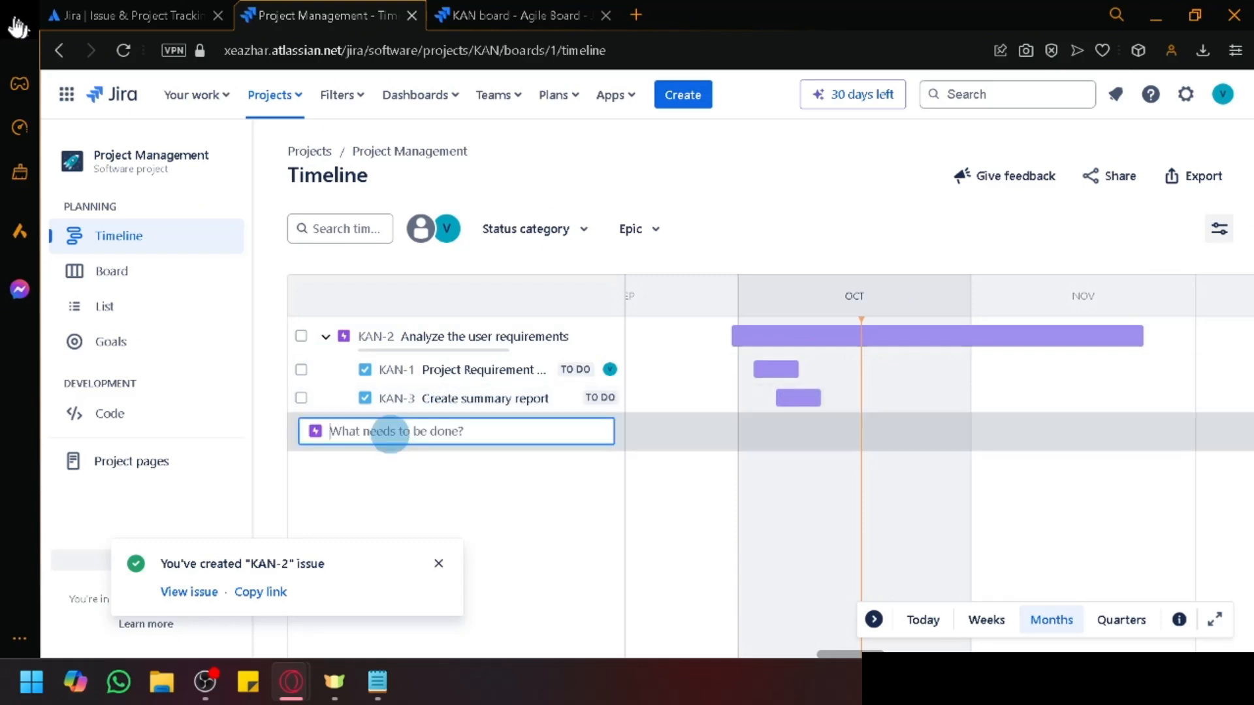
click(397, 399)
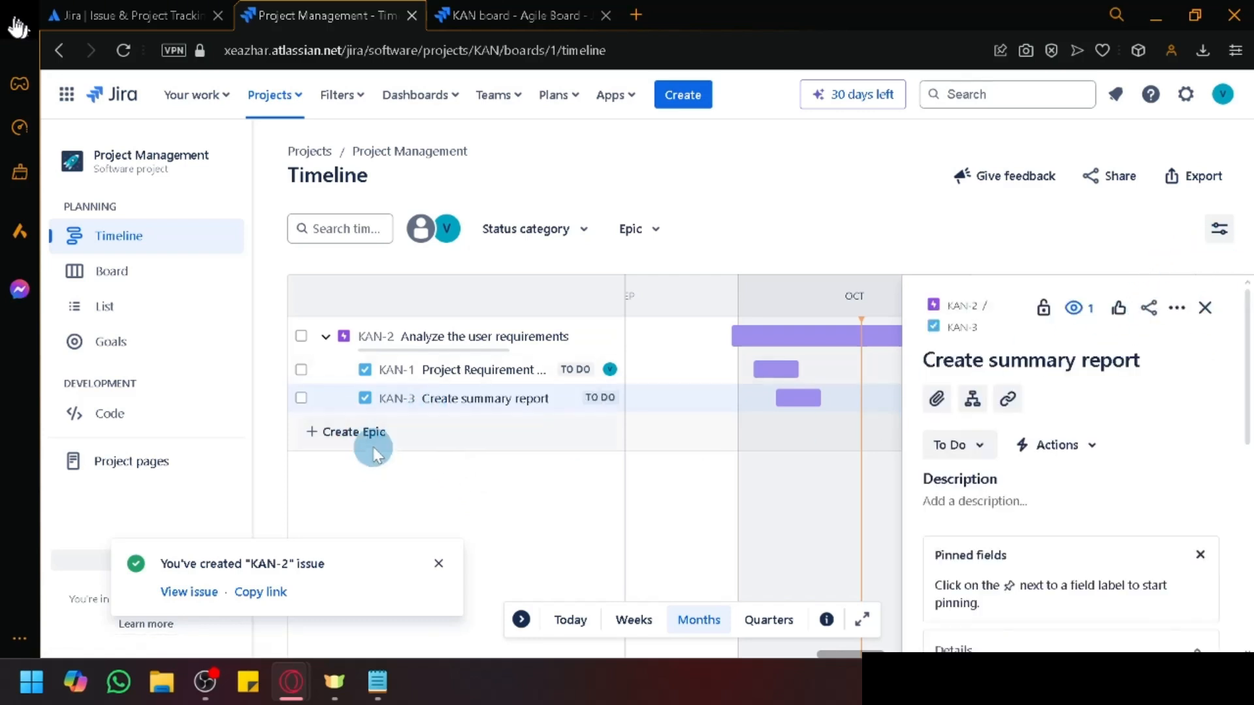
click(1210, 311)
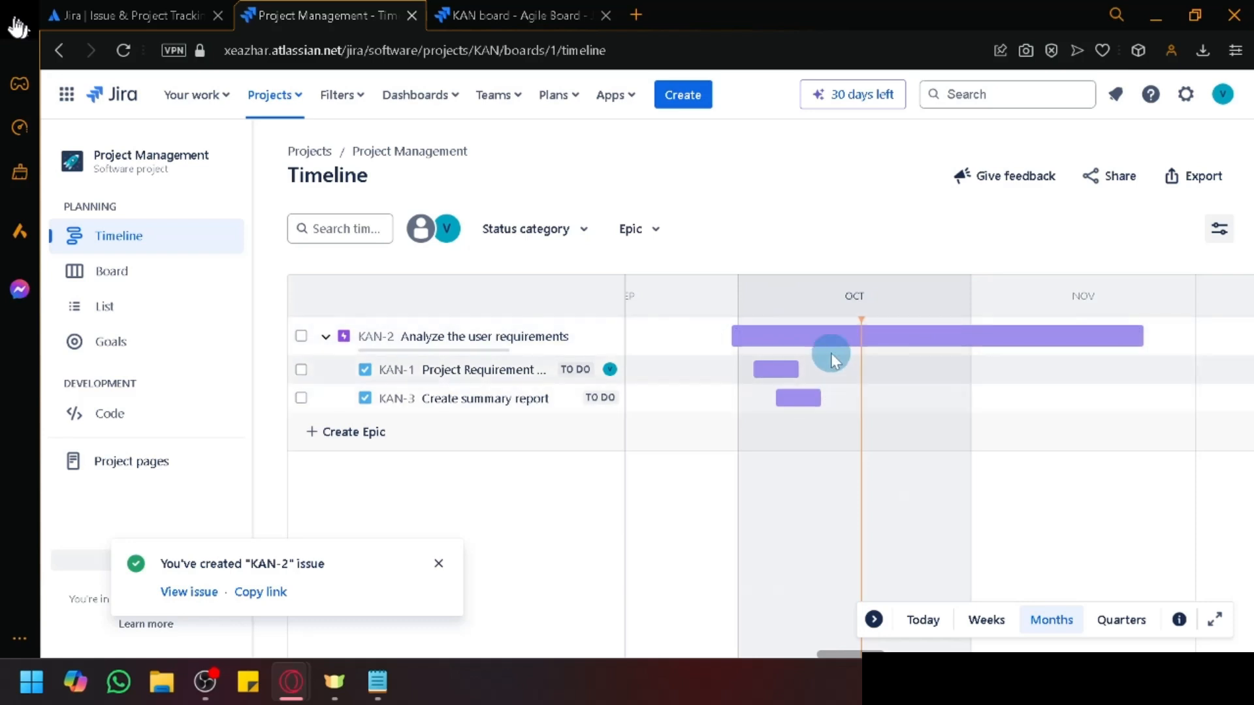
Step: Set the timeline zoom to Weeks and browse the dates horizontally
click(988, 621)
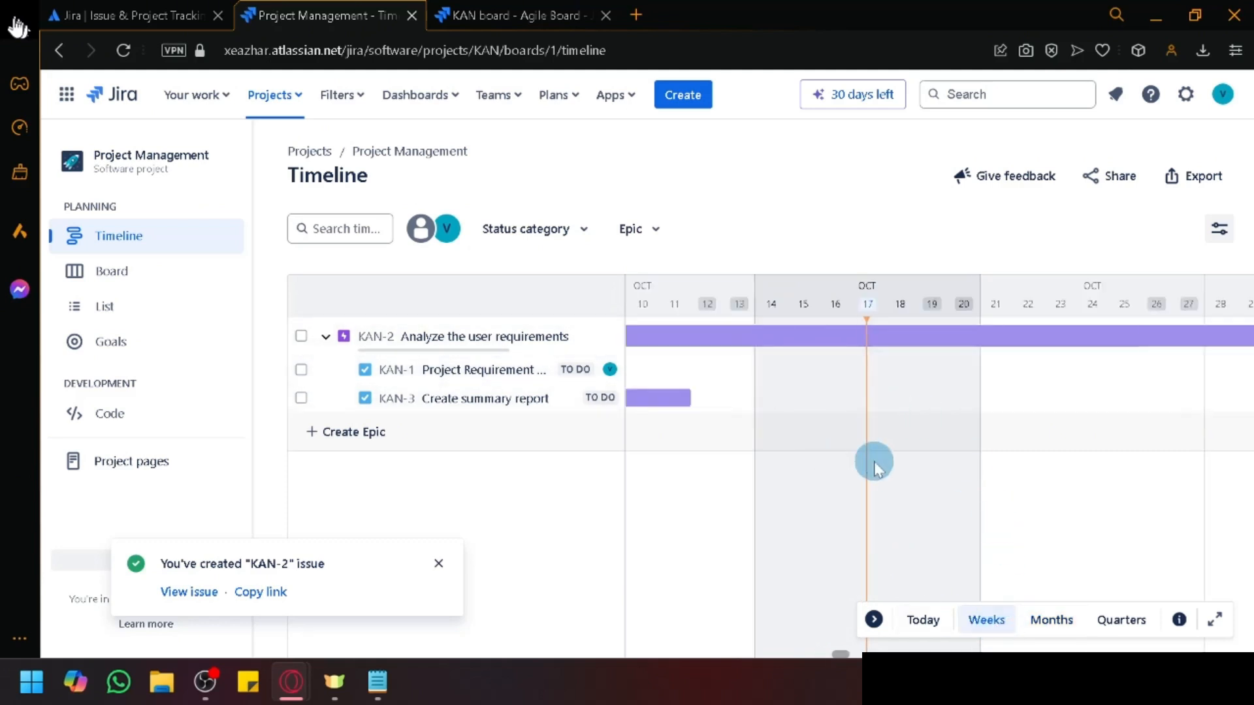
scroll(868, 464, left, 2)
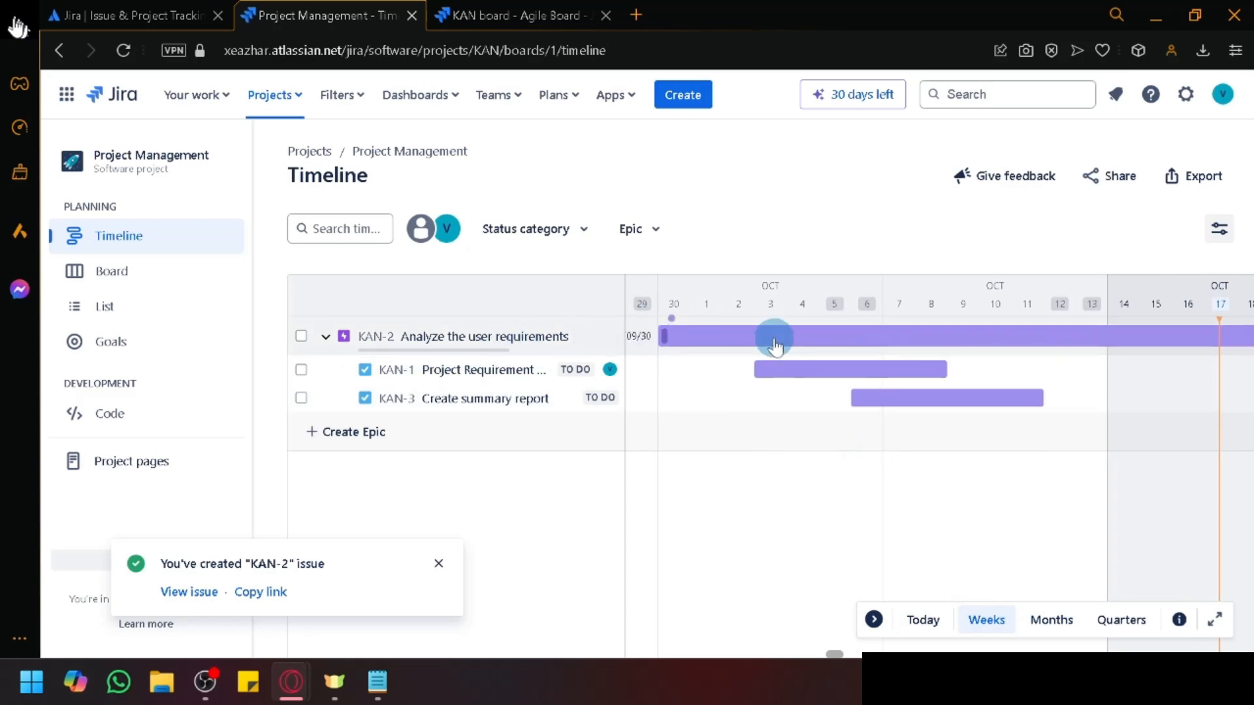
scroll(775, 340, right, 15)
scroll(775, 340, right, 9)
scroll(775, 340, left, 3)
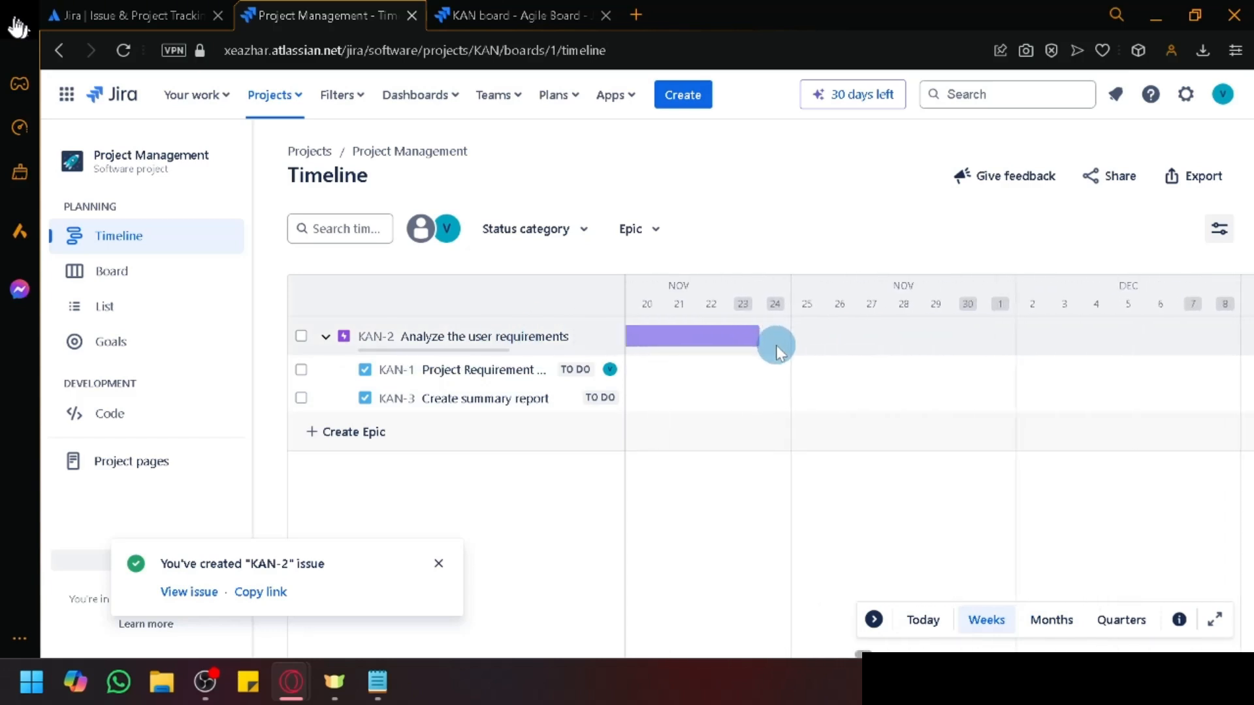
scroll(751, 339, left, 20)
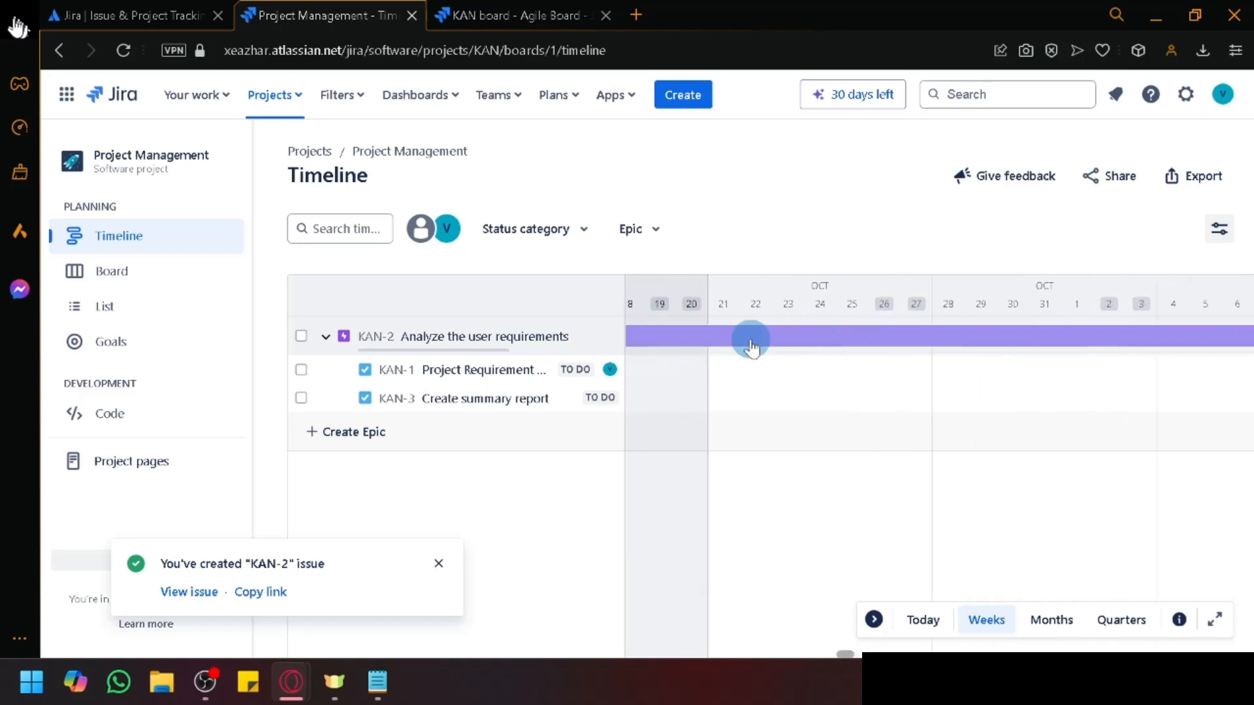
scroll(751, 339, left, 8)
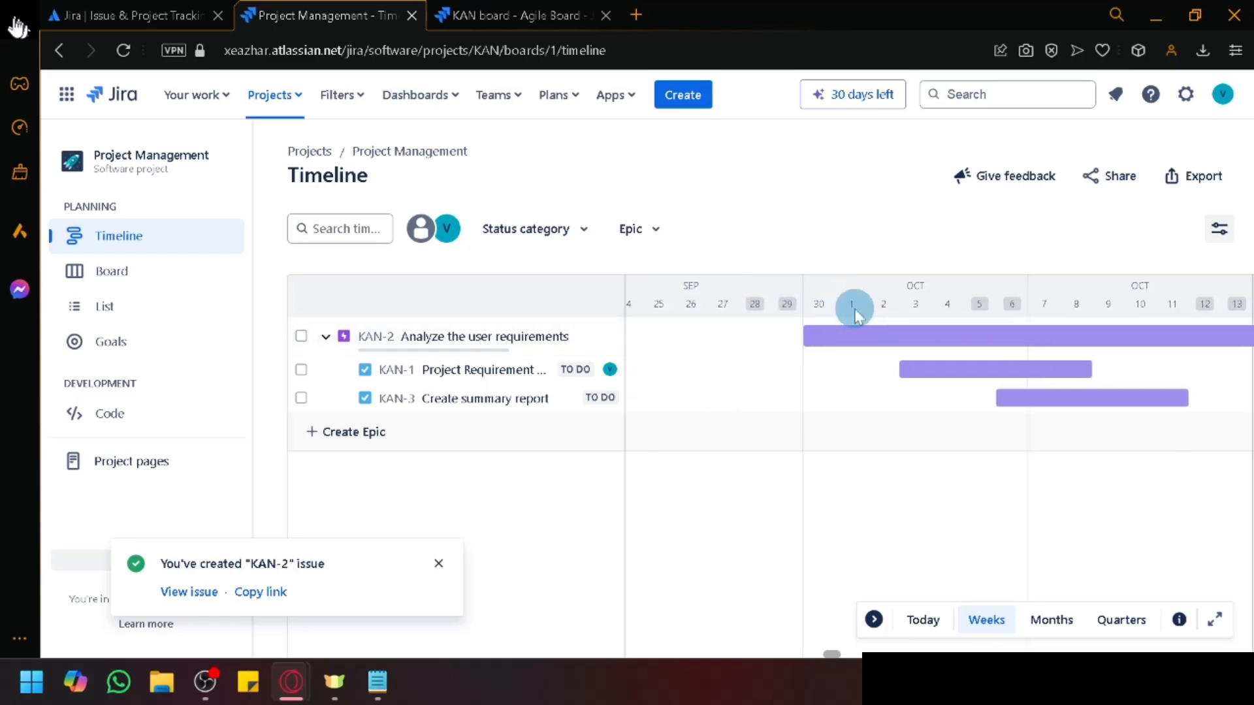
scroll(849, 346, right, 4)
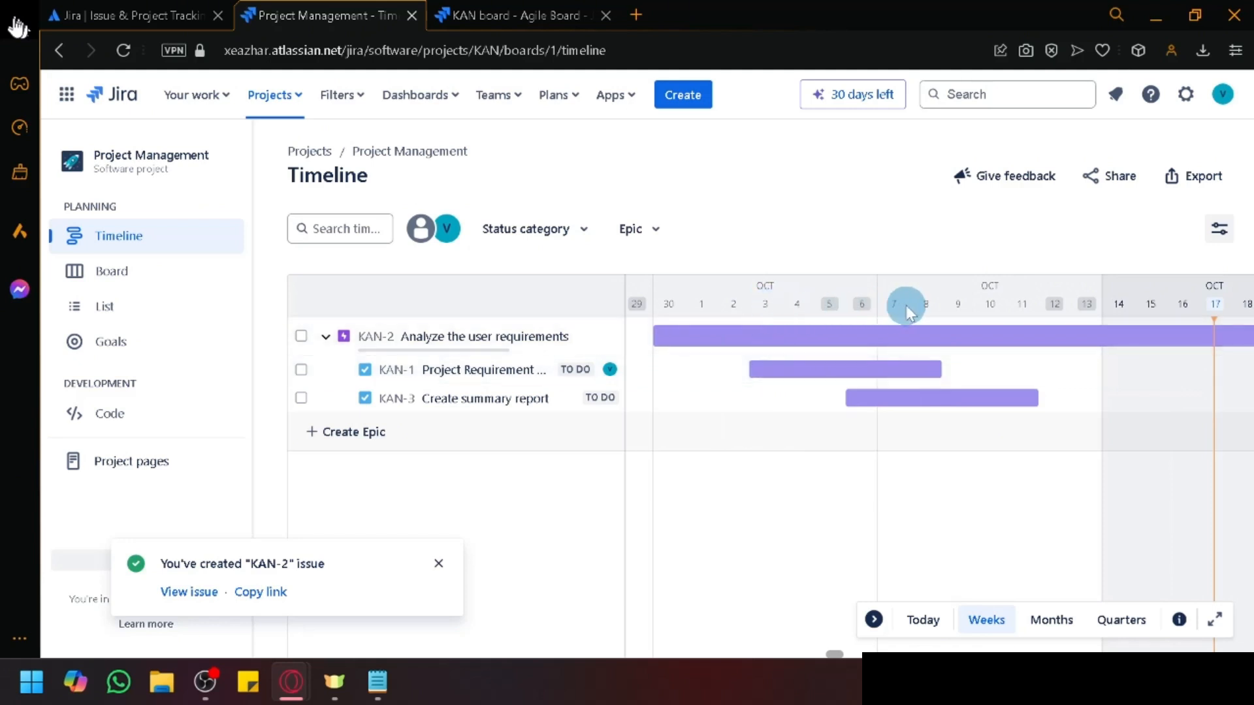
scroll(875, 402, right, 3)
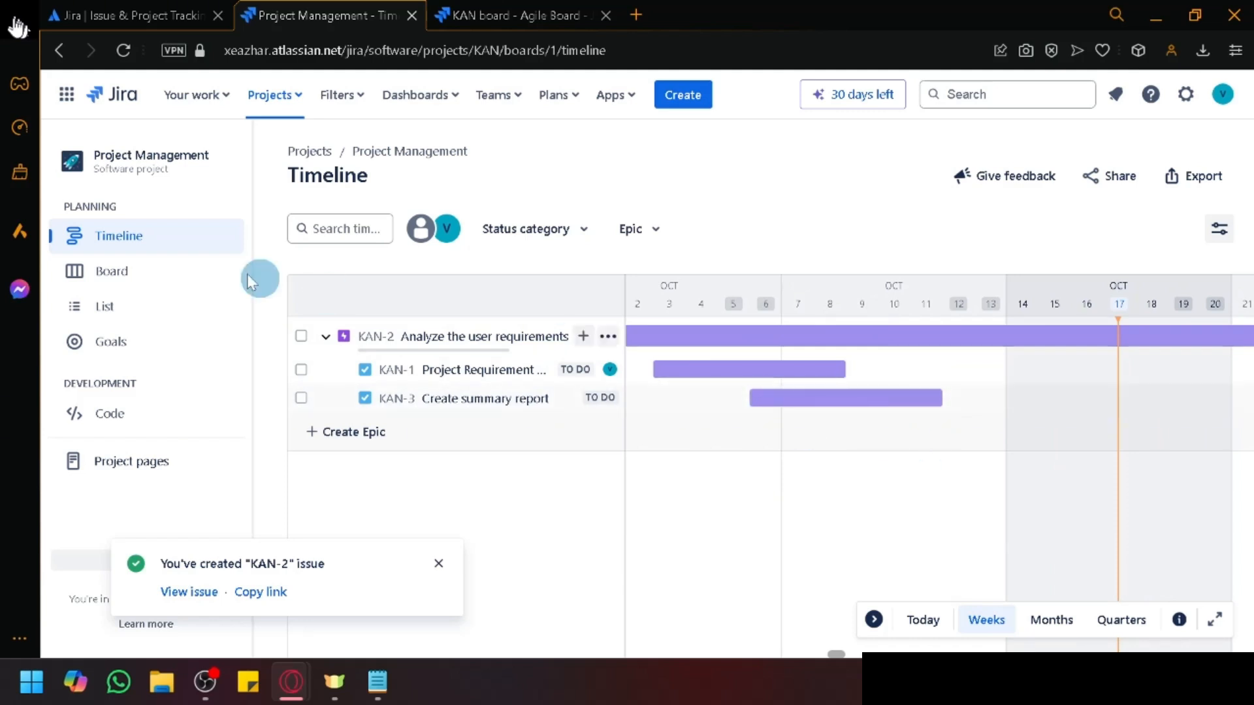
Step: Go to the KAN board, reload it, and open the Create summary report card KAN-3
click(154, 272)
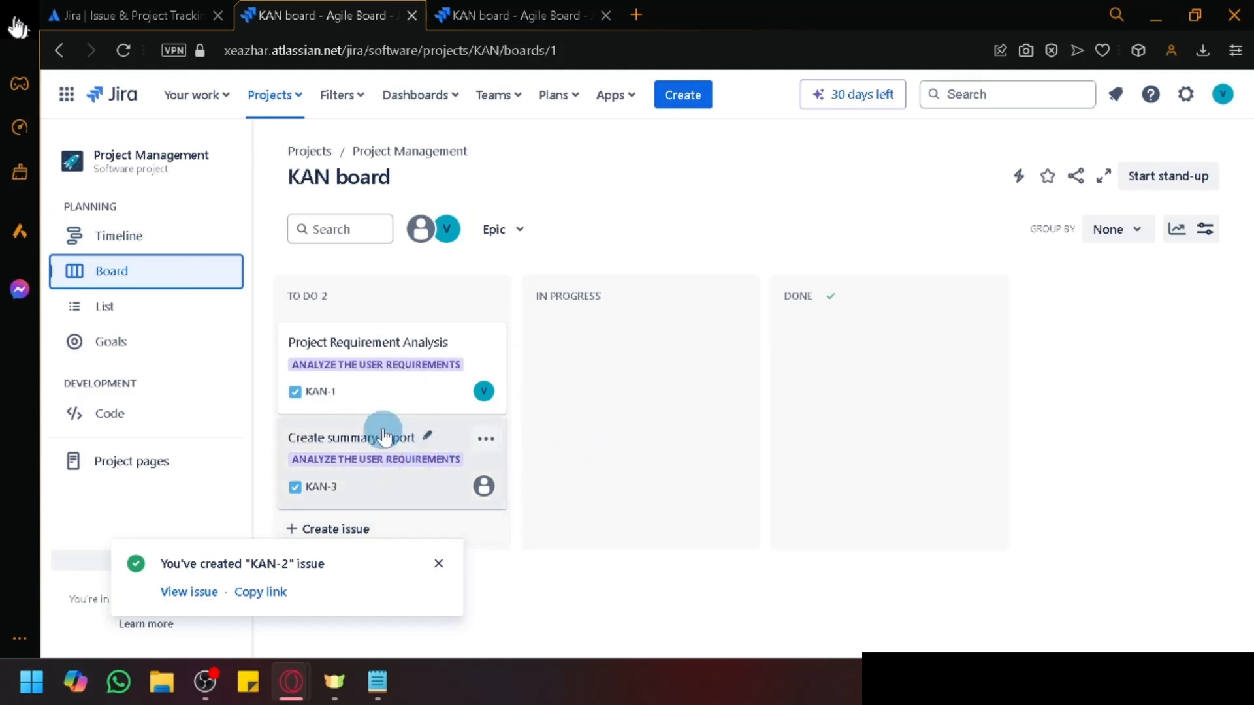
click(434, 564)
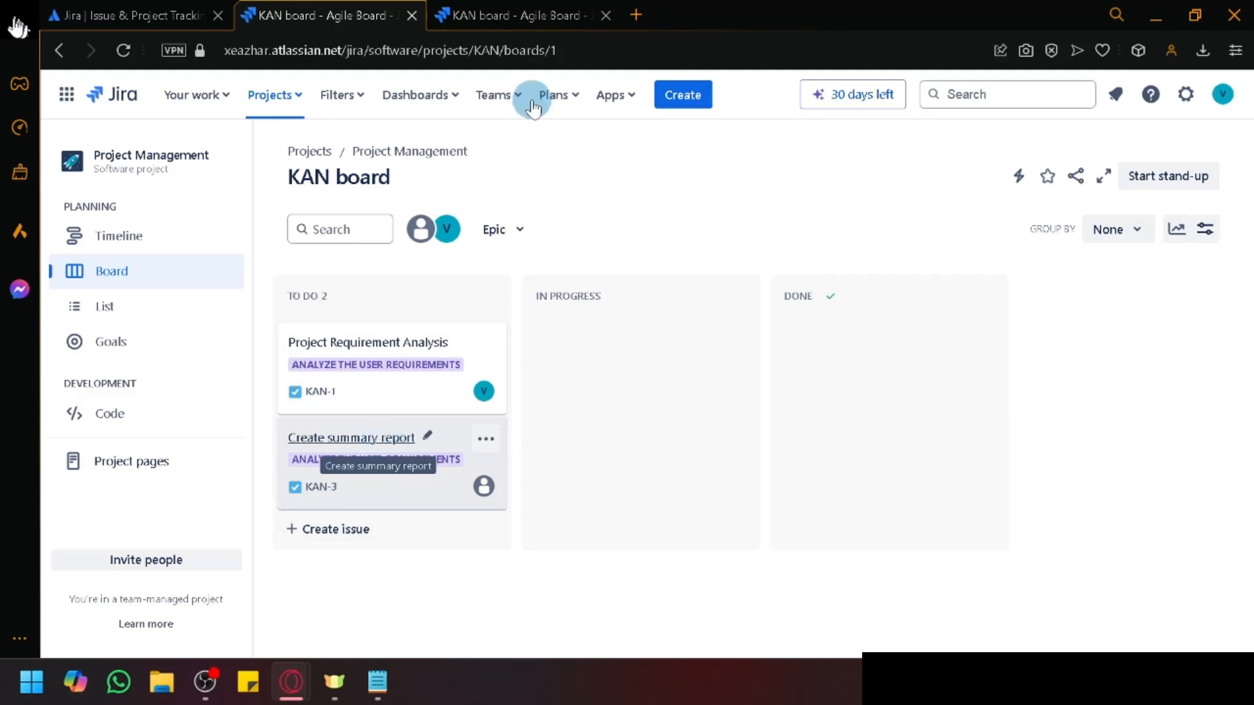
click(500, 8)
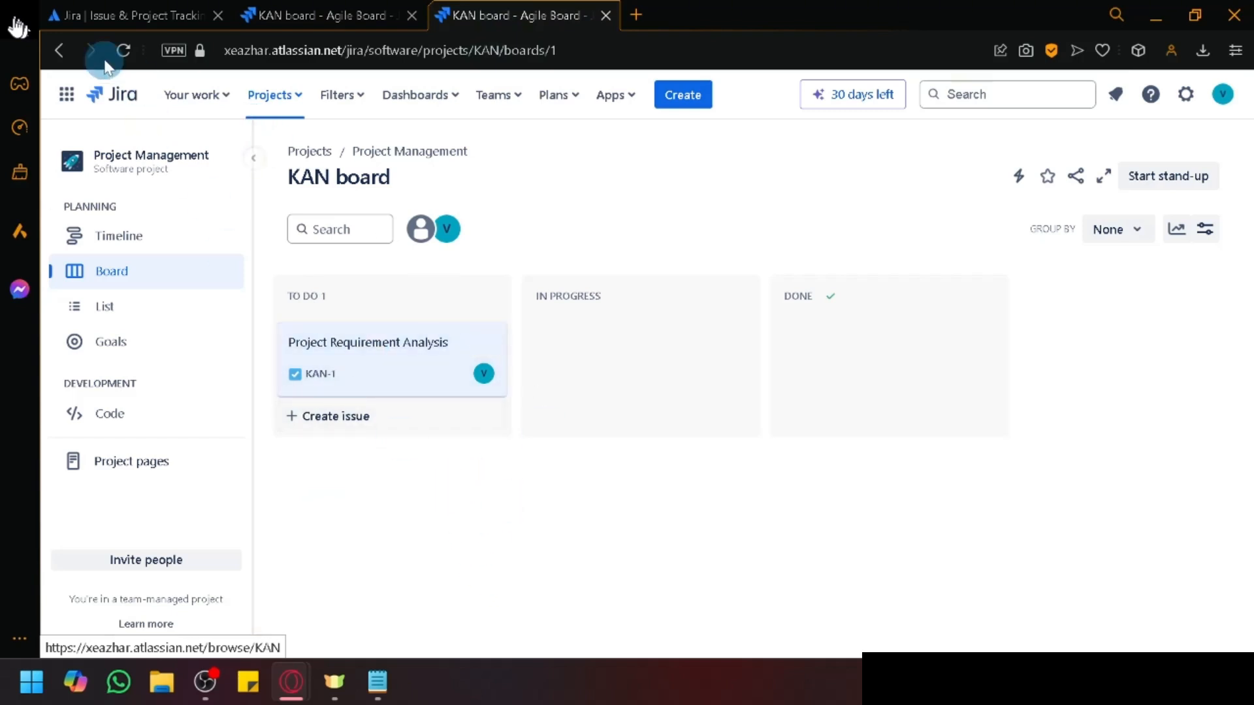
click(121, 50)
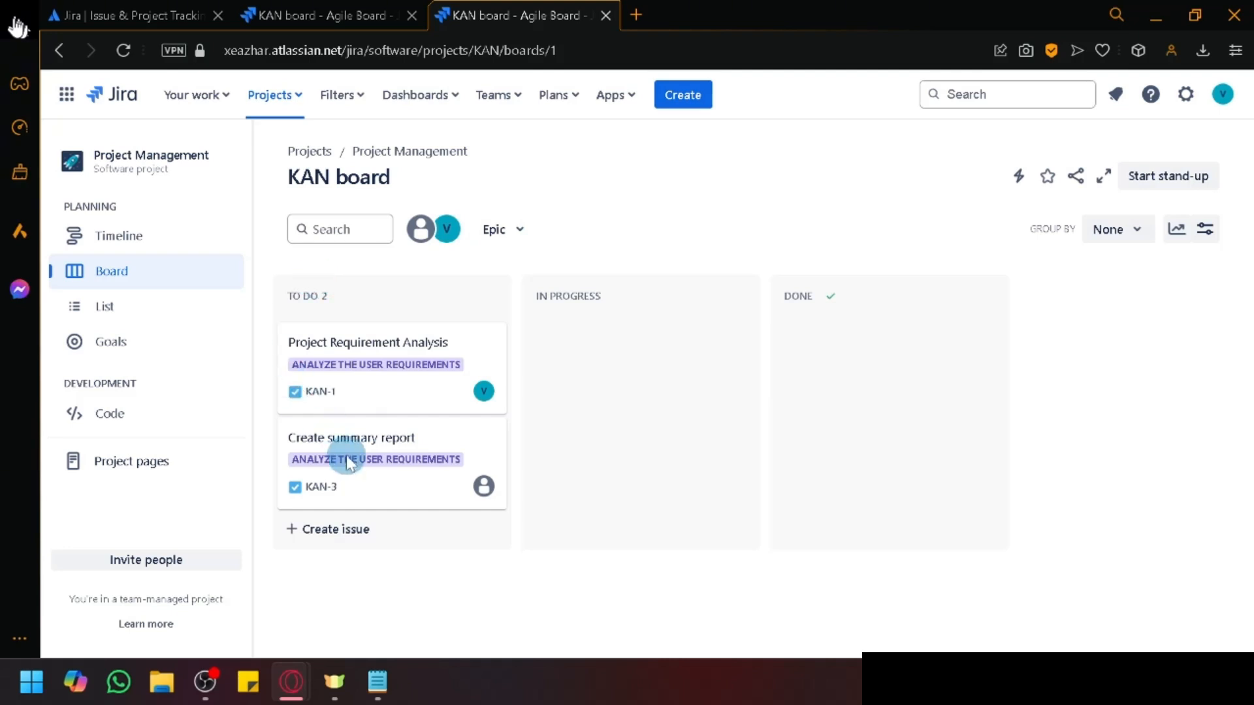
click(364, 436)
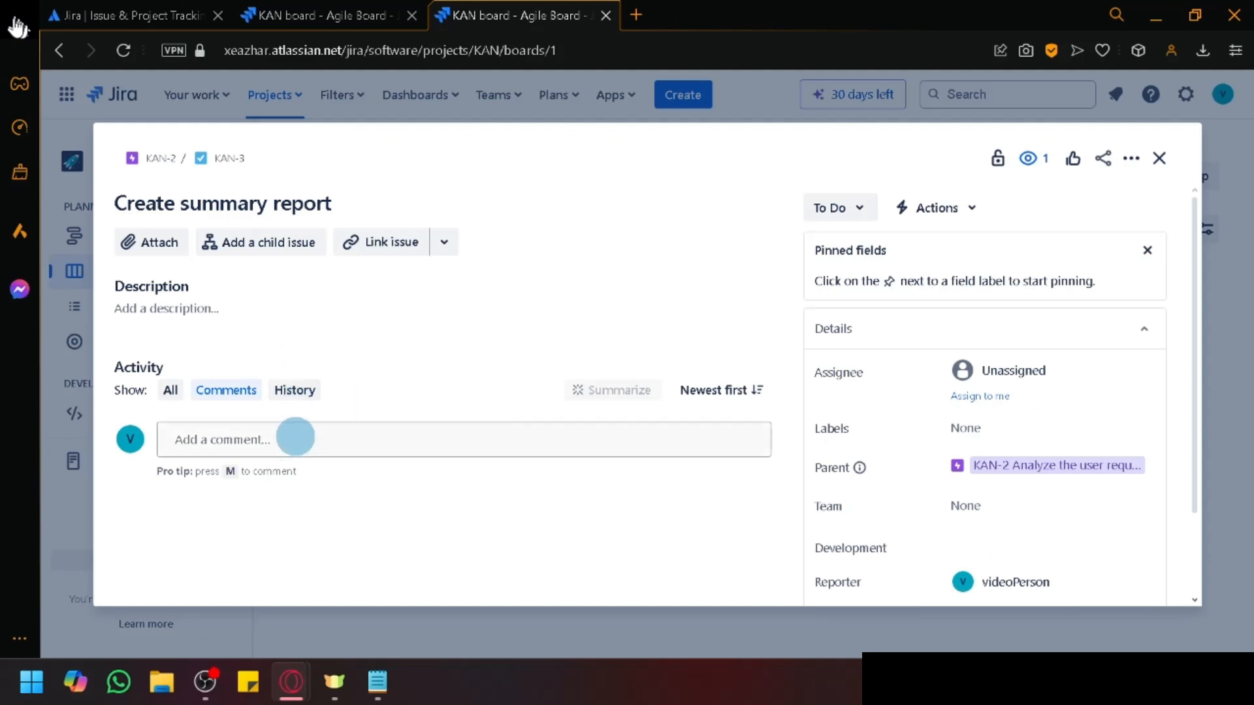
Step: Post the comment 'Finished' on KAN-3
click(295, 436)
text(Finishe)
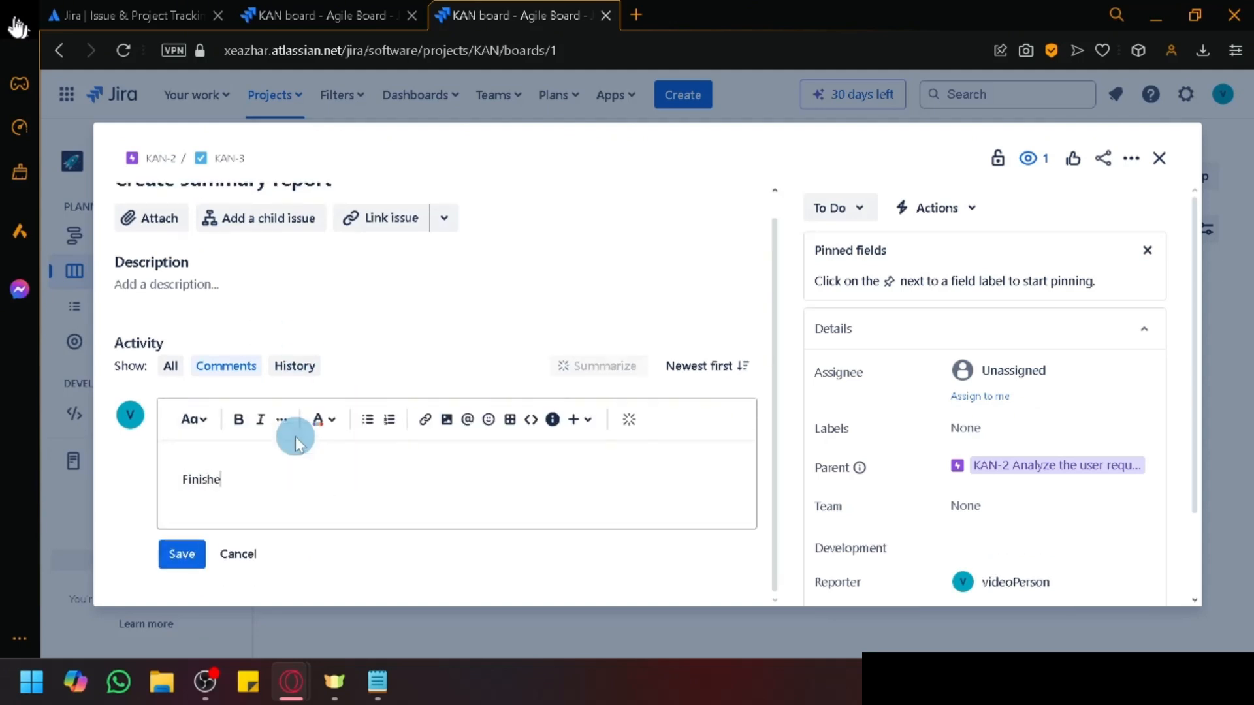
text(d)
click(172, 569)
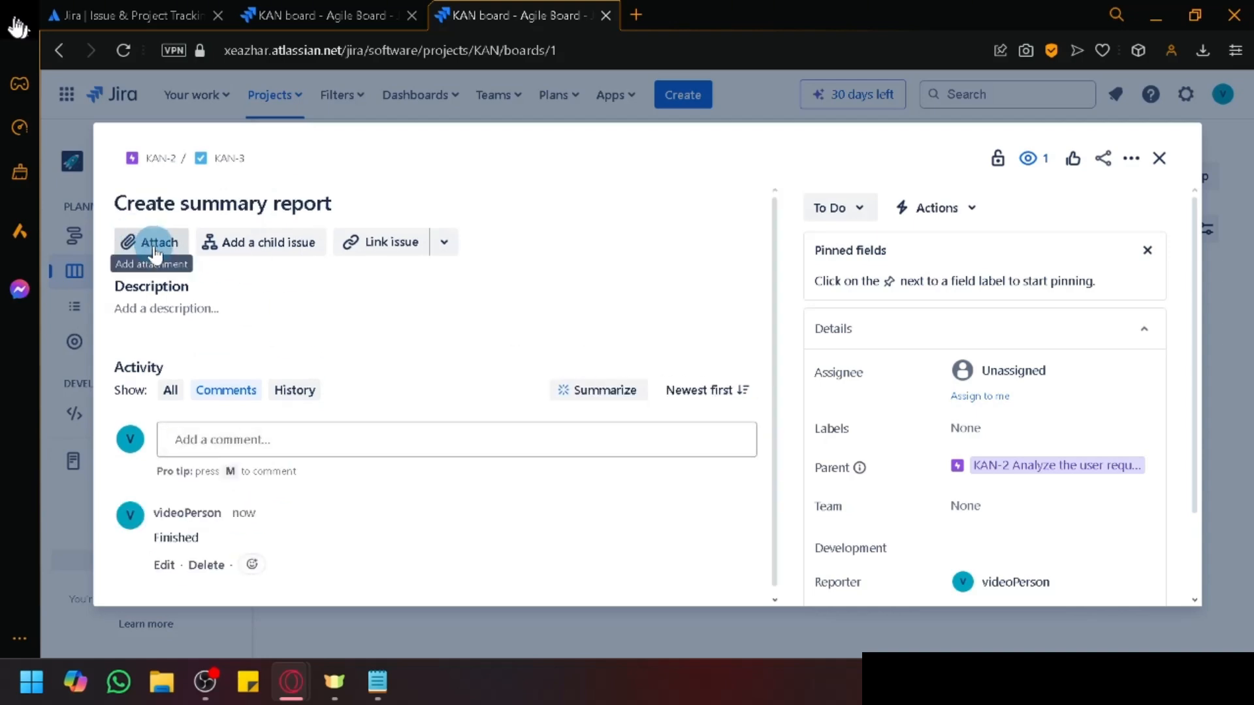
Step: Check the Attach and Actions menus without changes, then close the issue
click(155, 252)
click(565, 526)
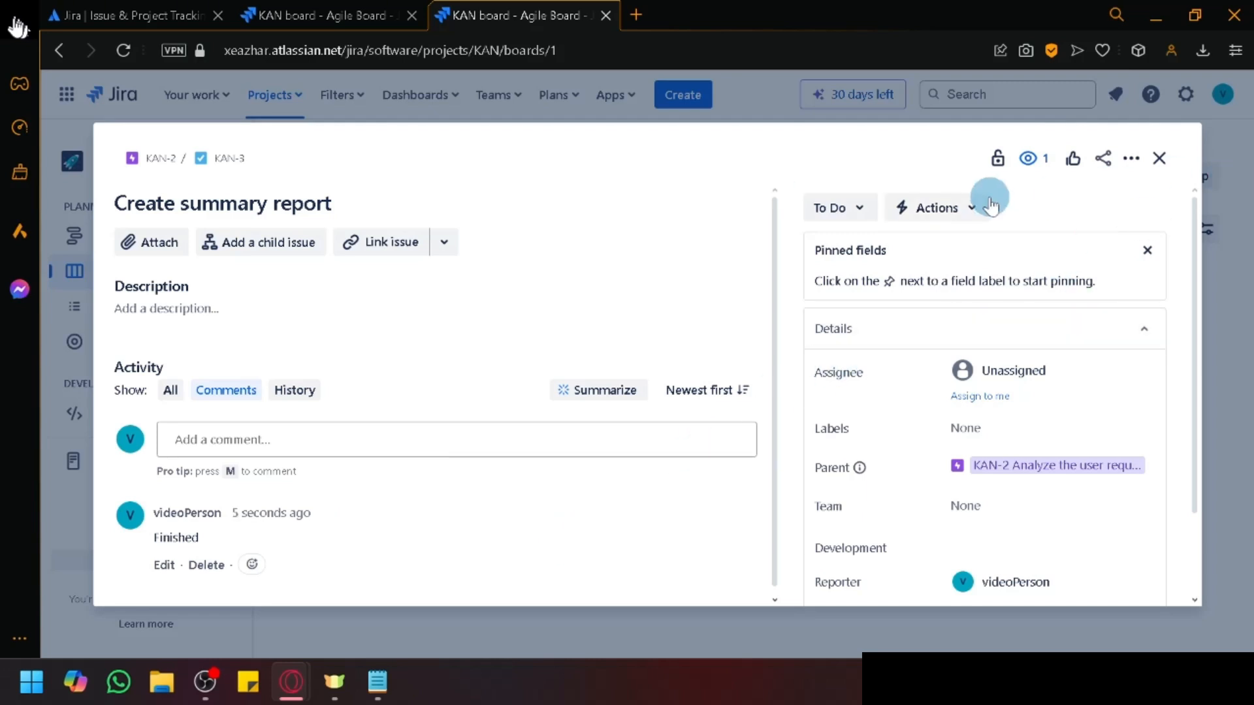
click(971, 207)
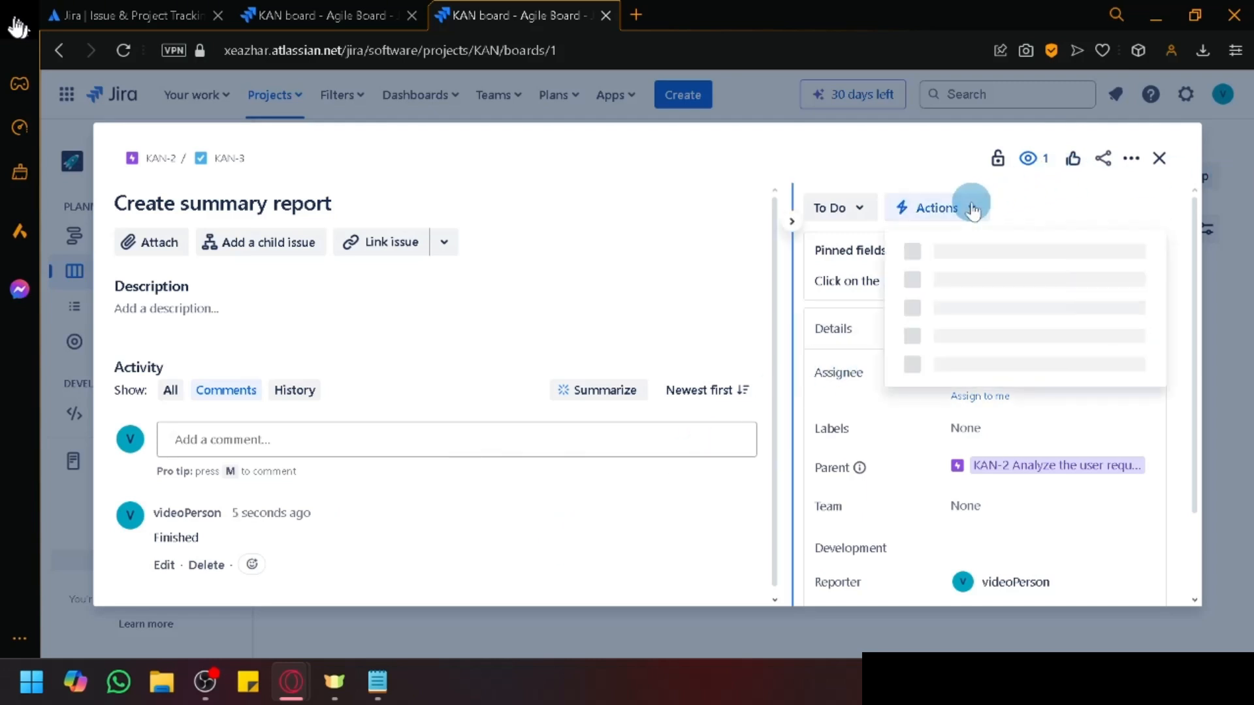
click(1031, 199)
click(1160, 160)
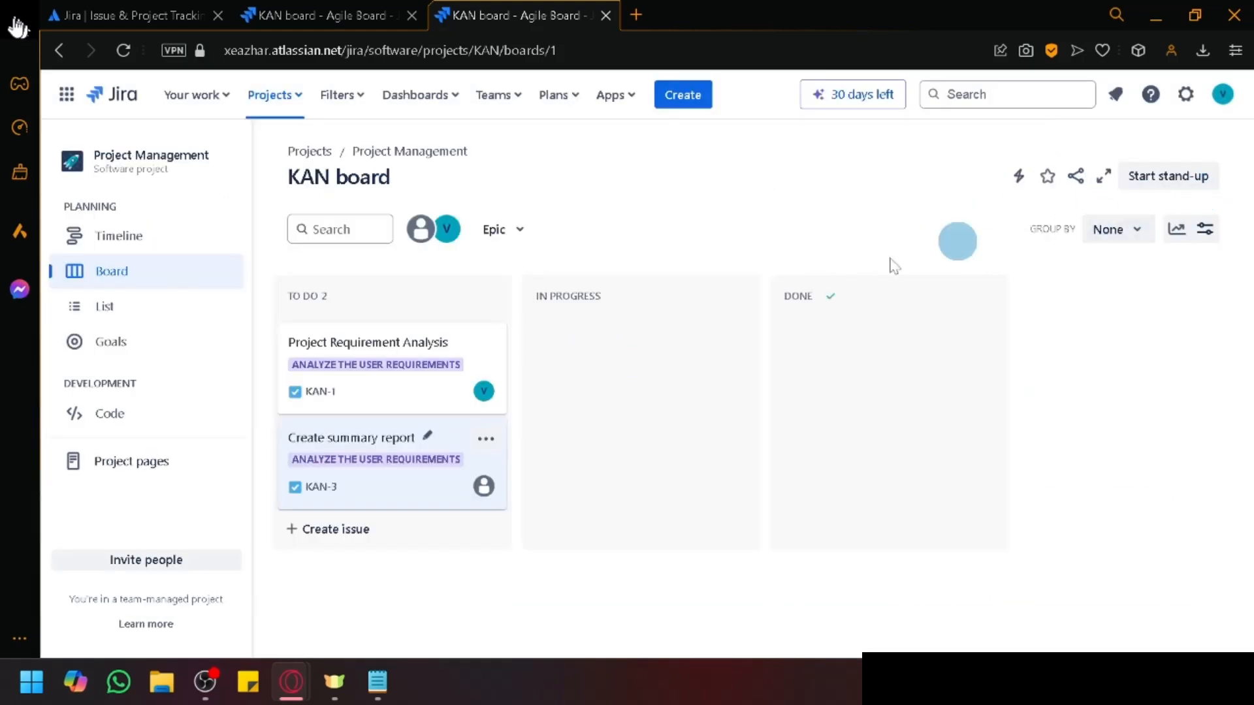
Step: Move the KAN-3 card into In Progress and check its options menu
drag(383, 428, 594, 356)
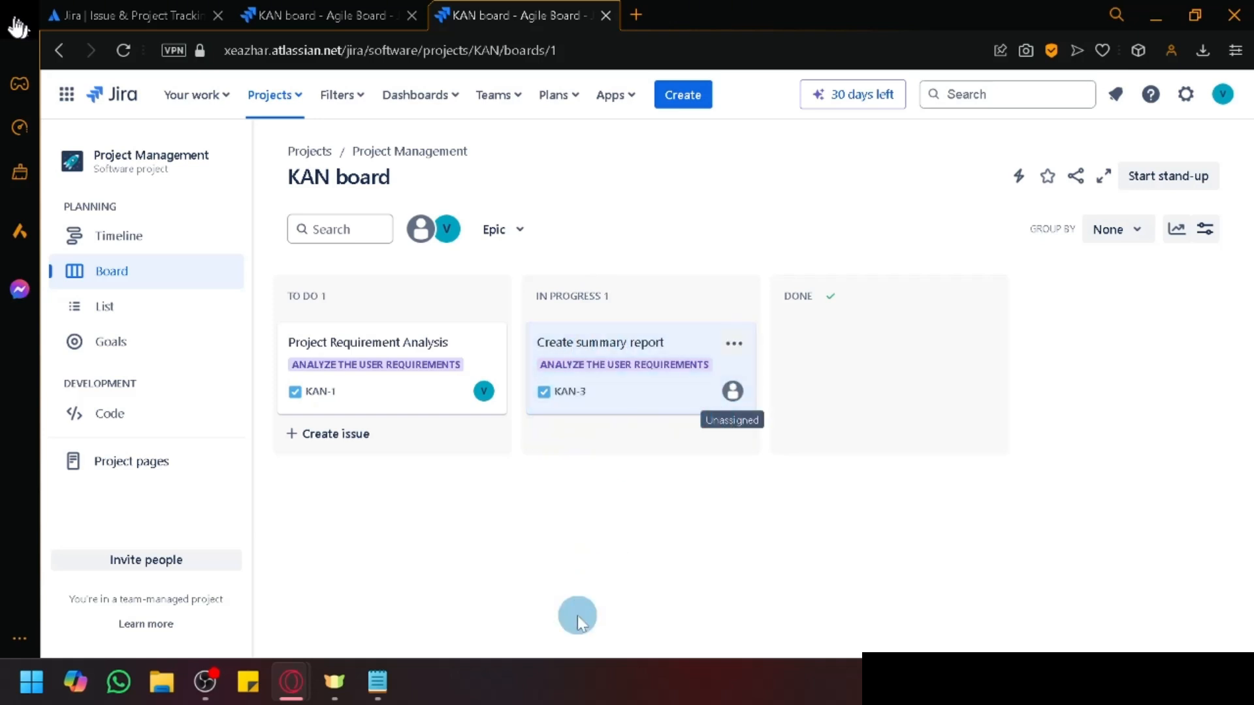
click(734, 345)
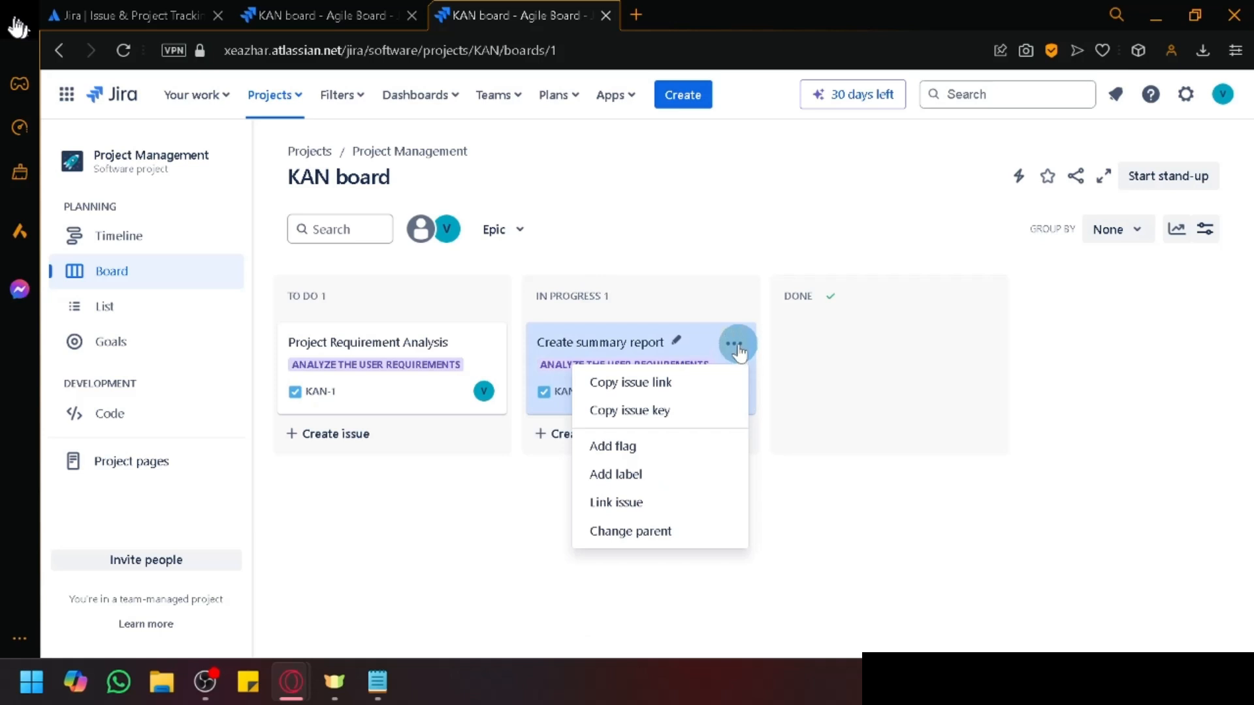
click(776, 587)
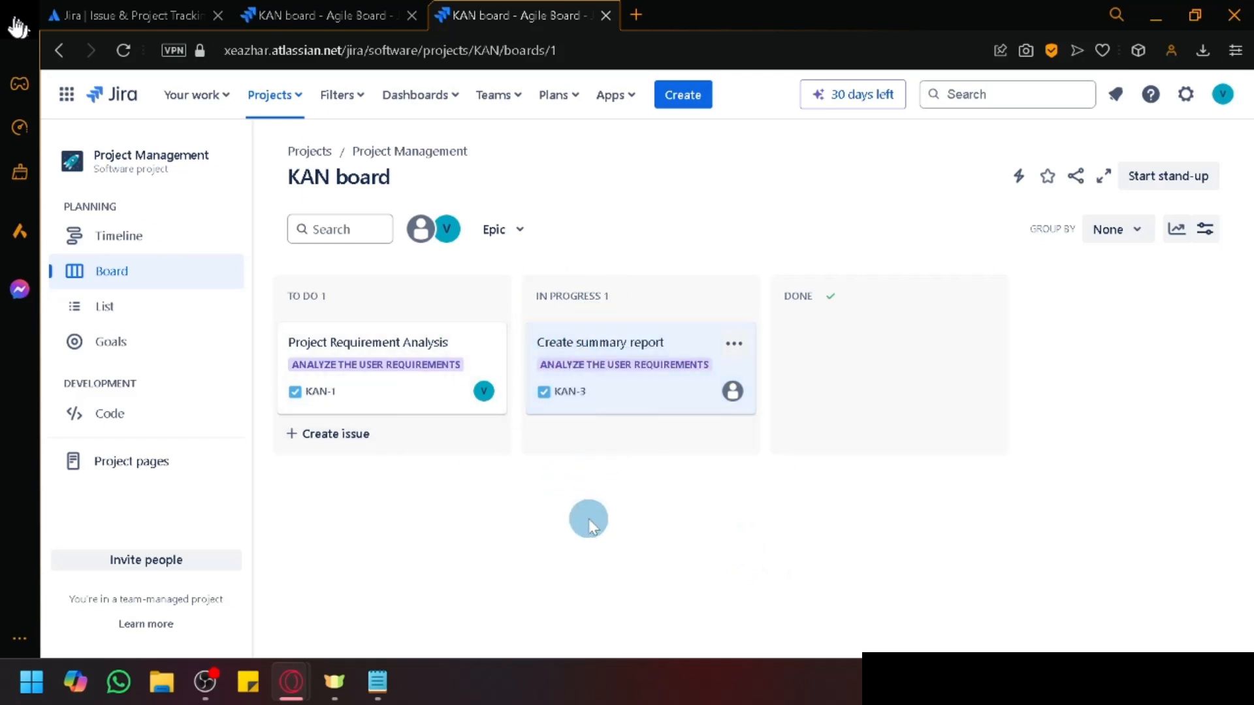
Step: Drag the KAN-3 card from In Progress into Done
click(359, 15)
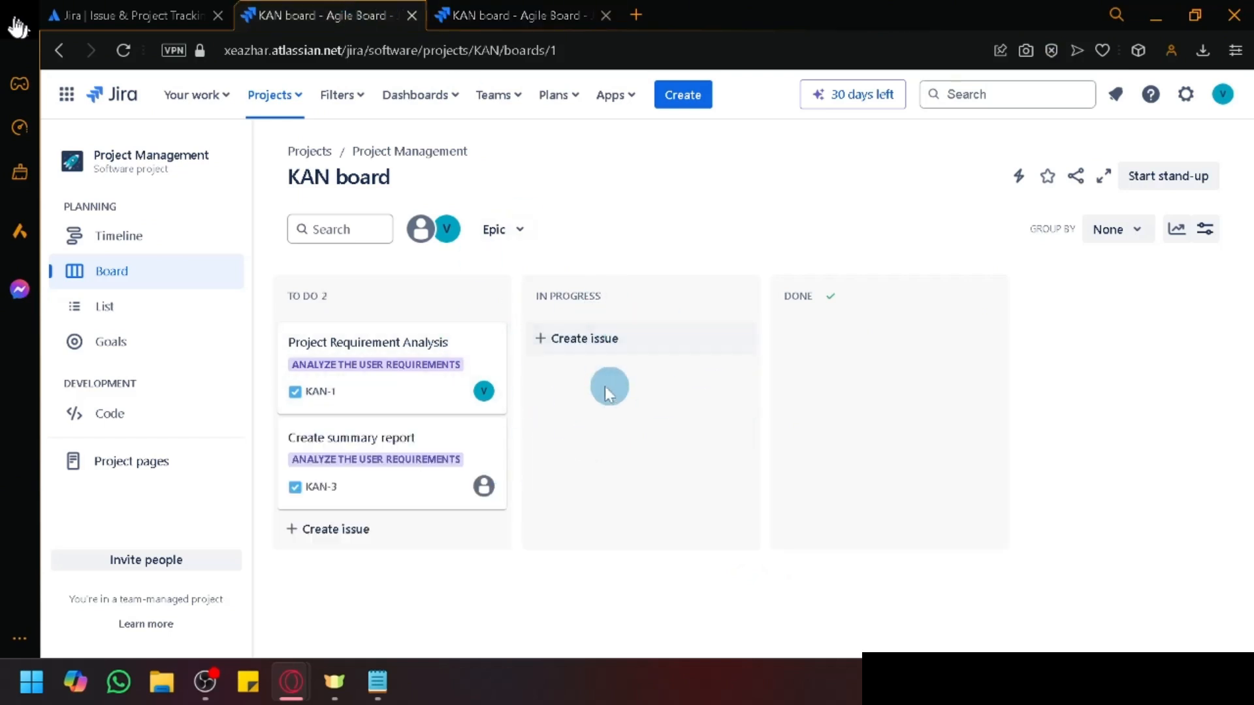
key(ctrl+Tab)
drag(550, 341, 824, 314)
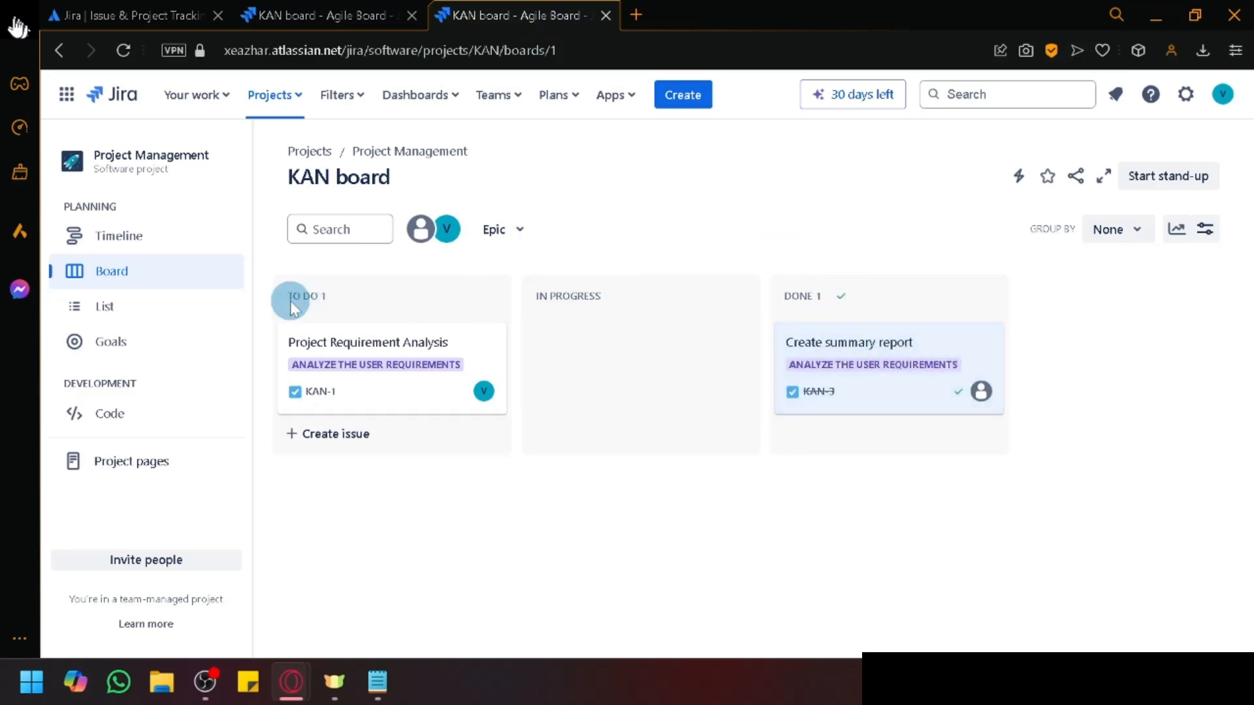
click(362, 13)
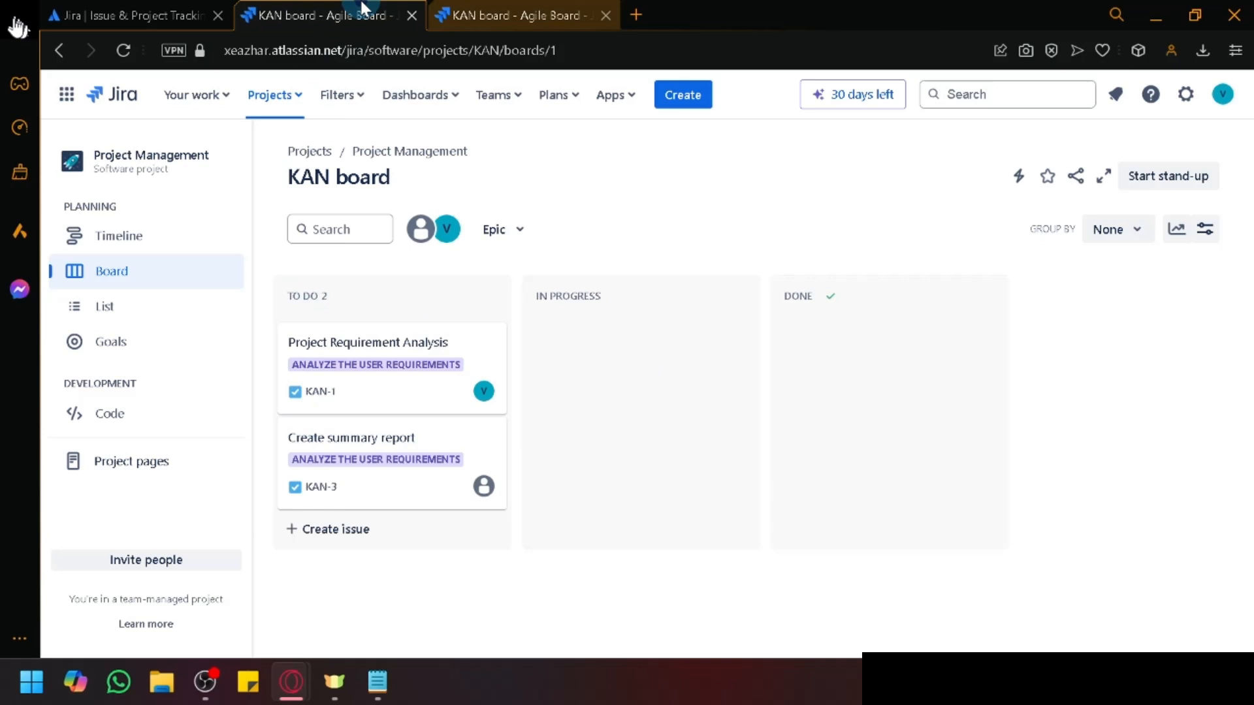
Step: On the Timeline, expand epic KAN-2 to show KAN-1 and KAN-3, then scroll back to early October
click(134, 238)
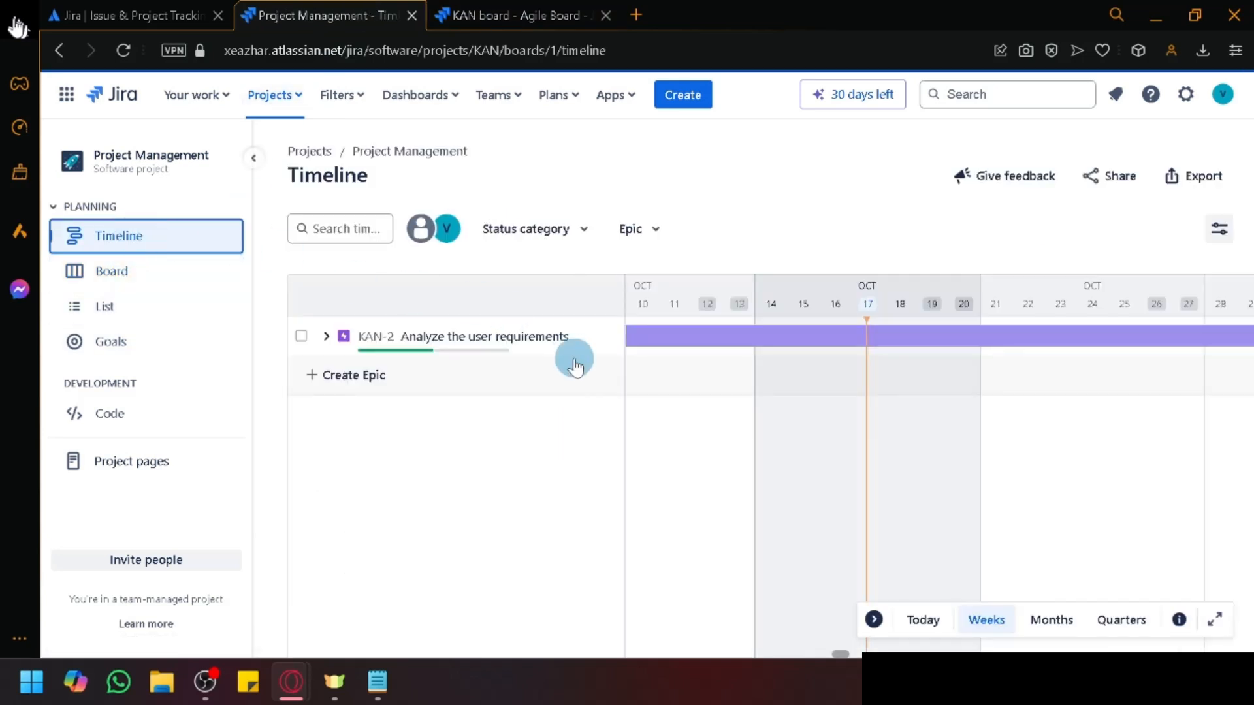
click(336, 338)
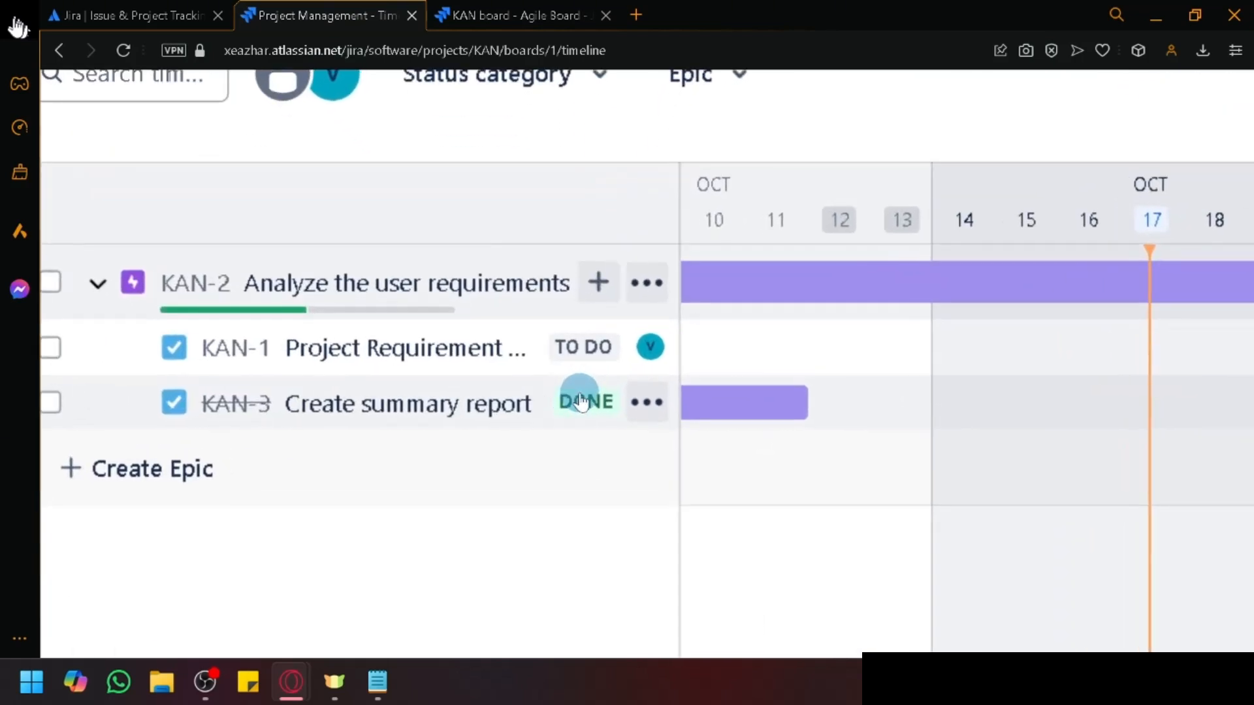
scroll(556, 404, left, 2)
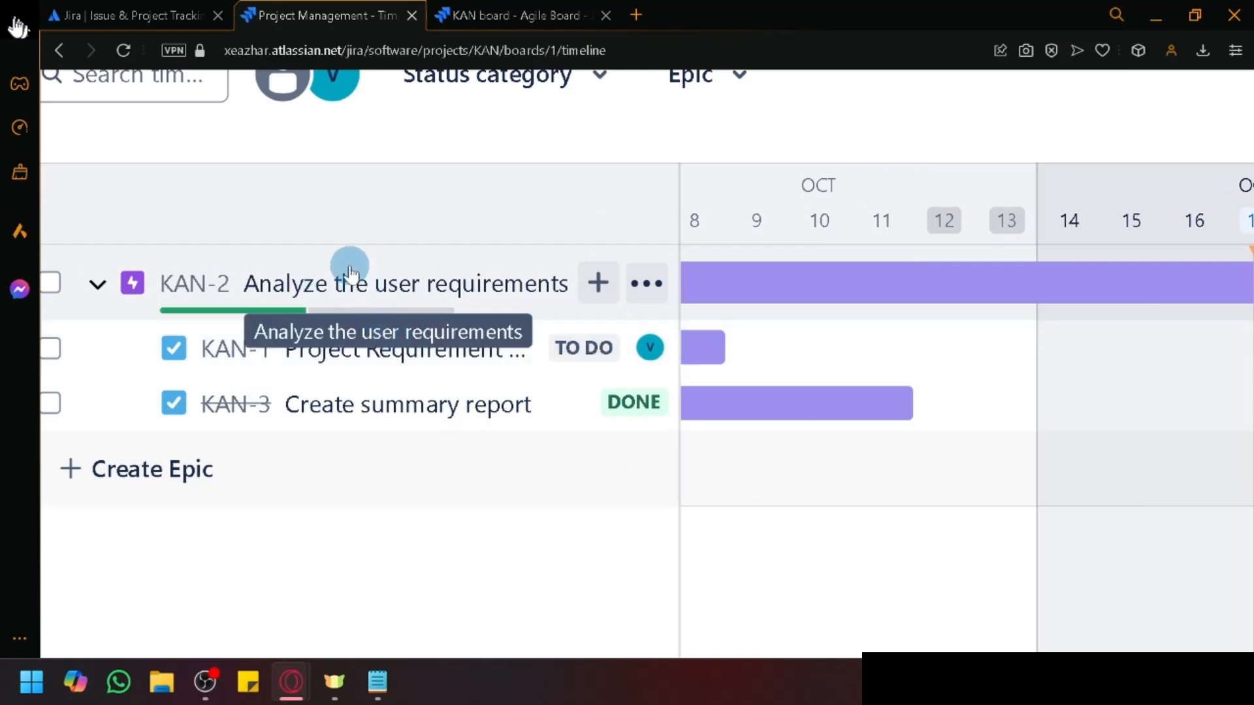
scroll(343, 281, left, 2)
scroll(262, 313, up, 1)
scroll(262, 314, up, 3)
scroll(356, 195, left, 3)
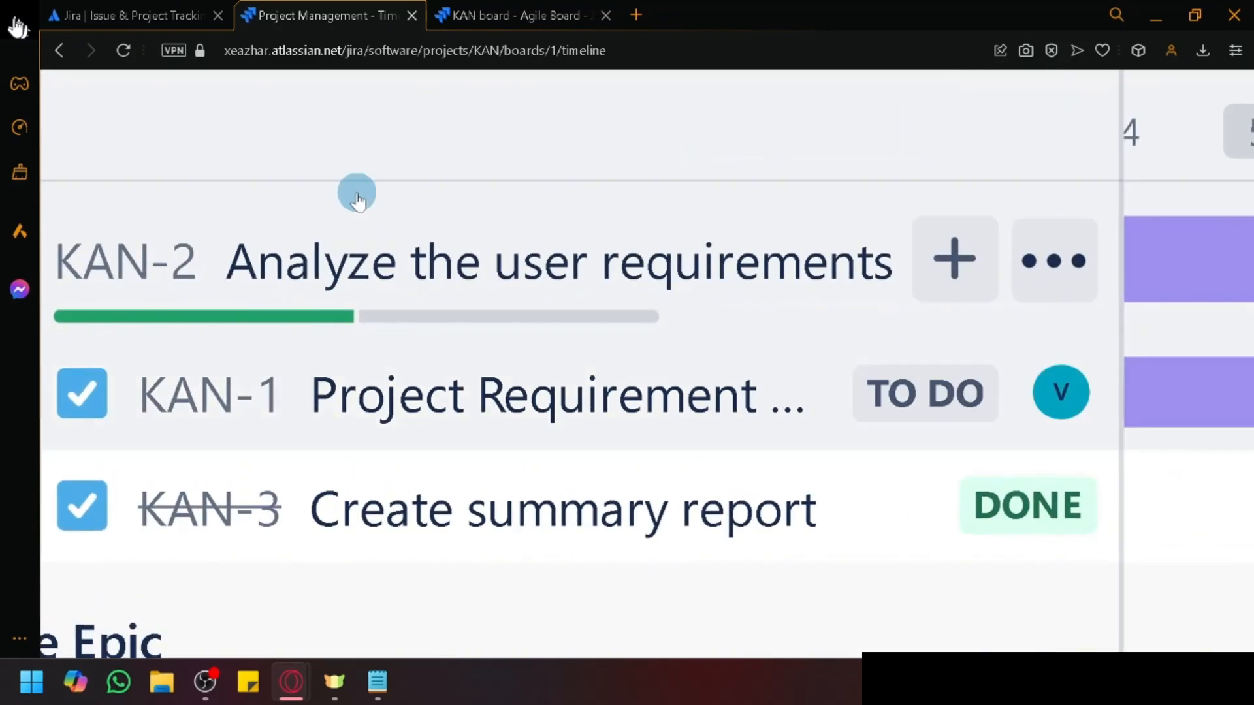
scroll(297, 335, down, 4)
mouse_move(268, 317)
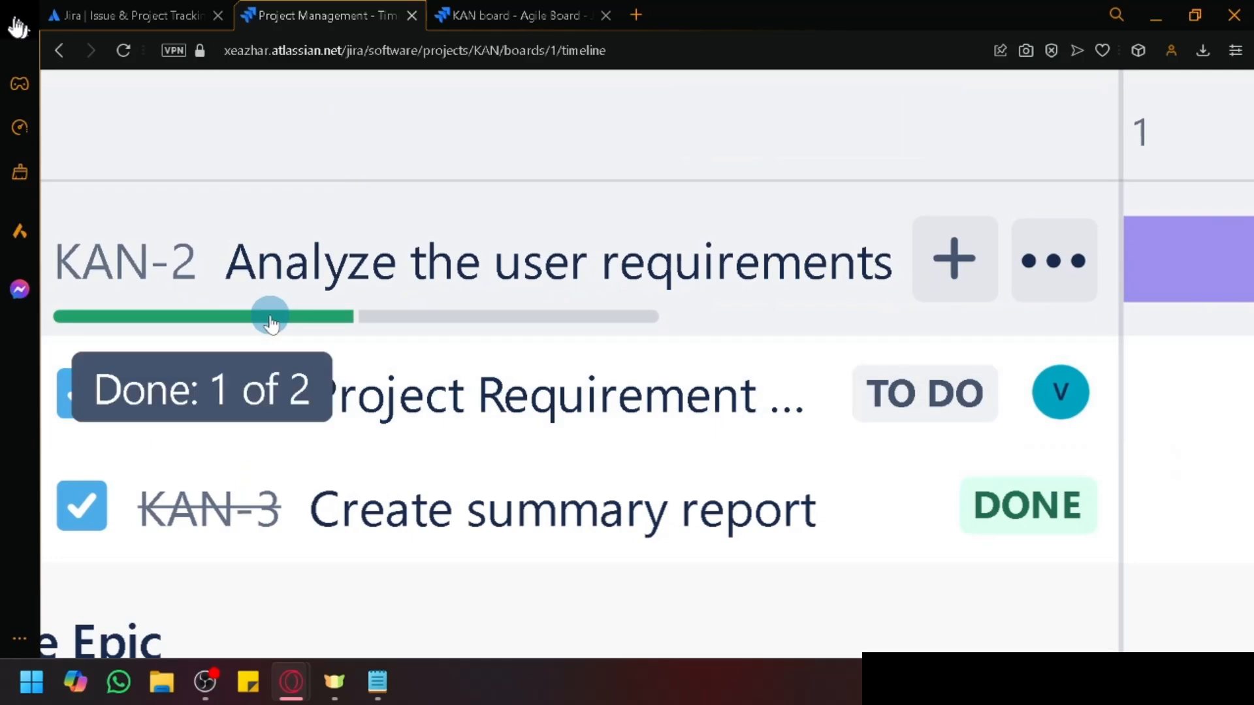
scroll(269, 318, down, 3)
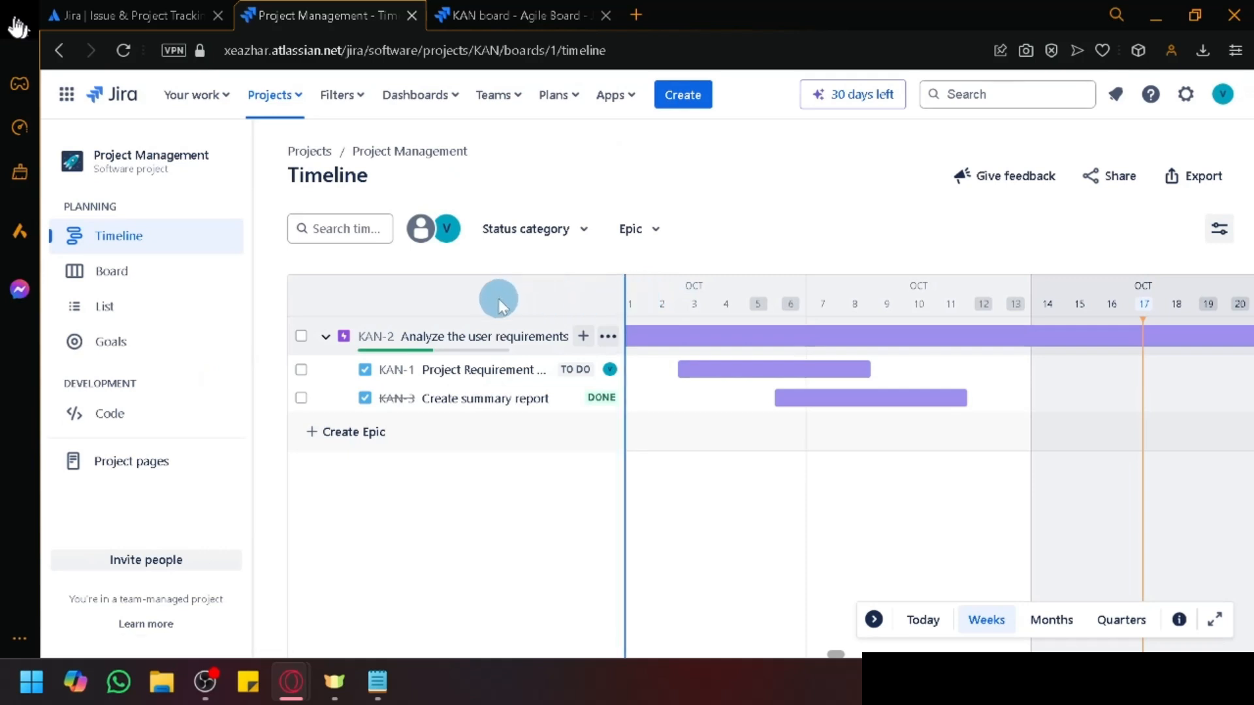
click(558, 232)
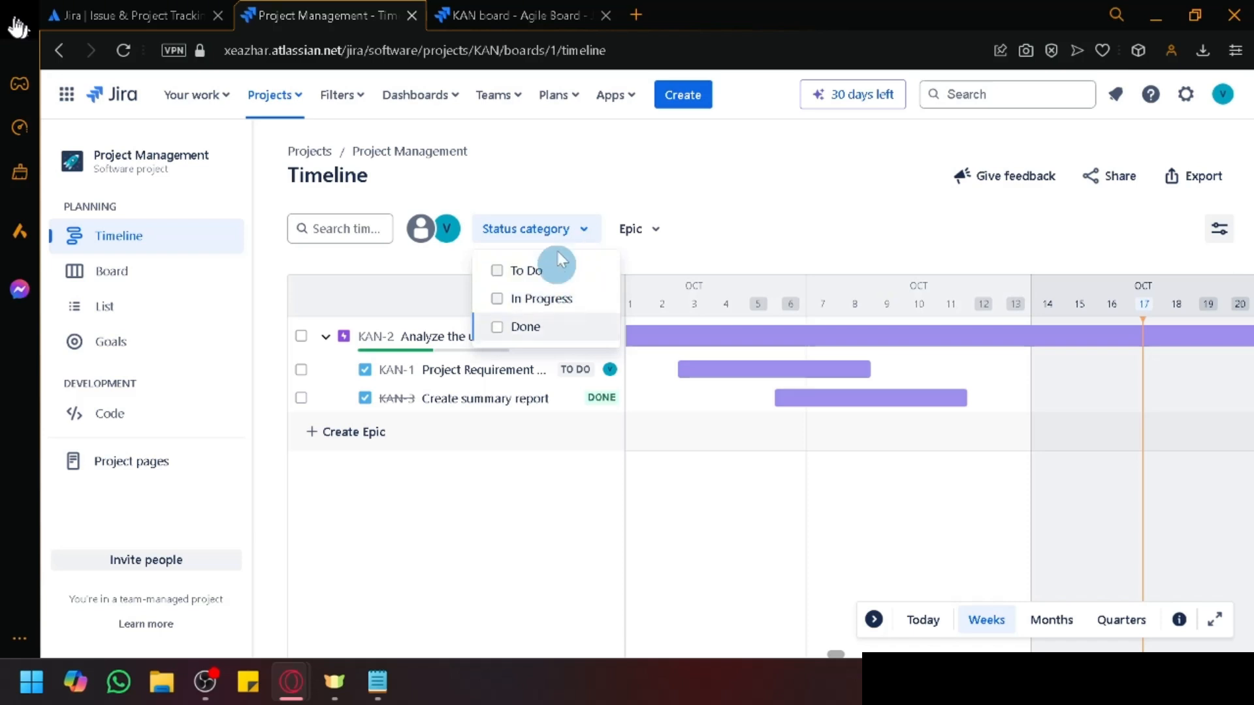
click(562, 235)
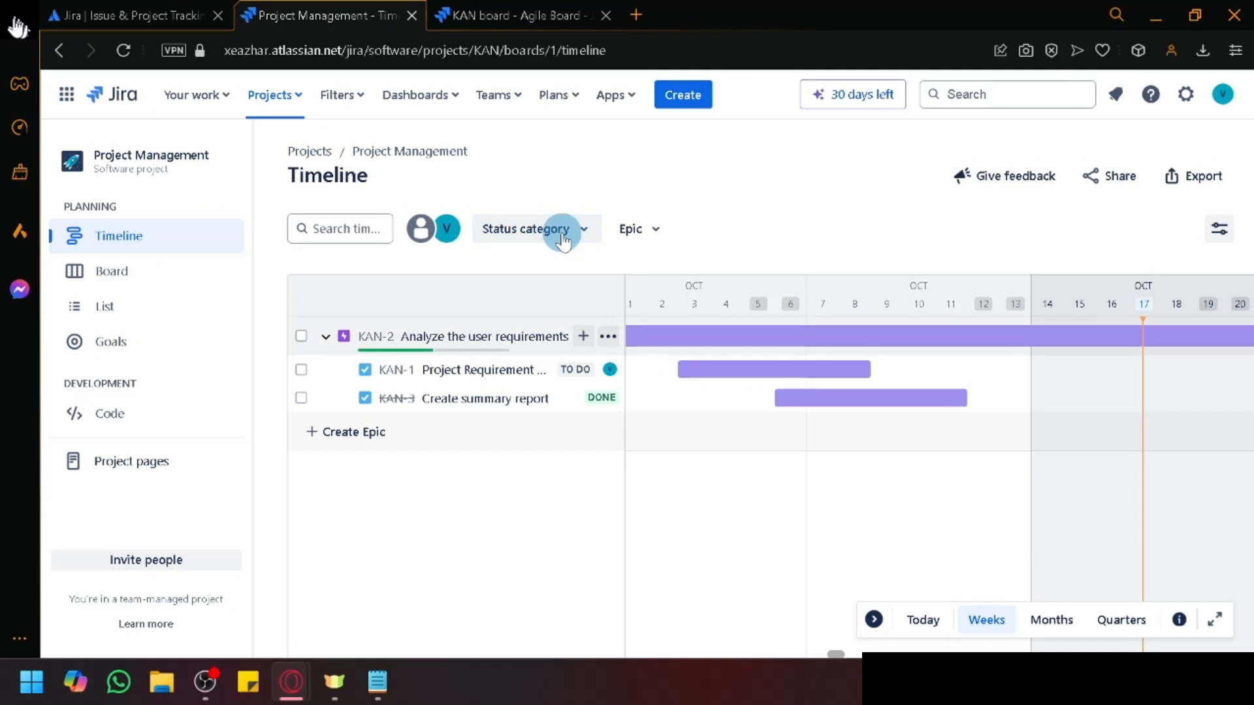
click(563, 238)
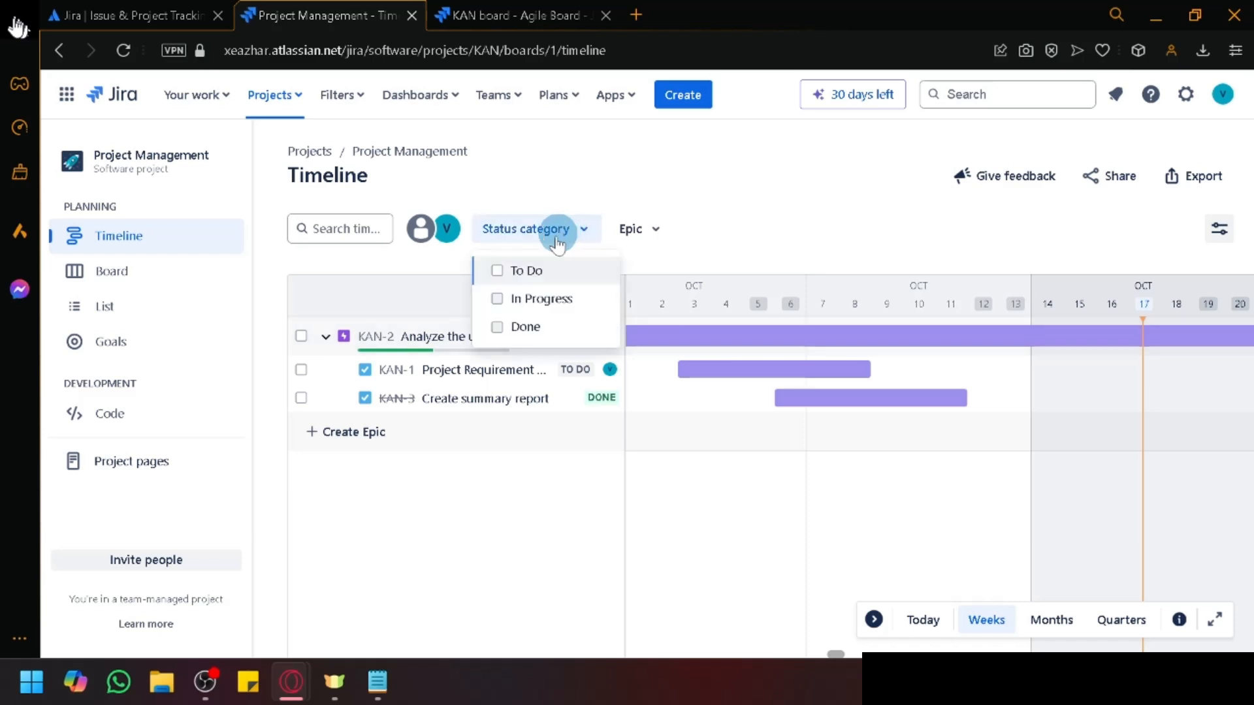
click(550, 327)
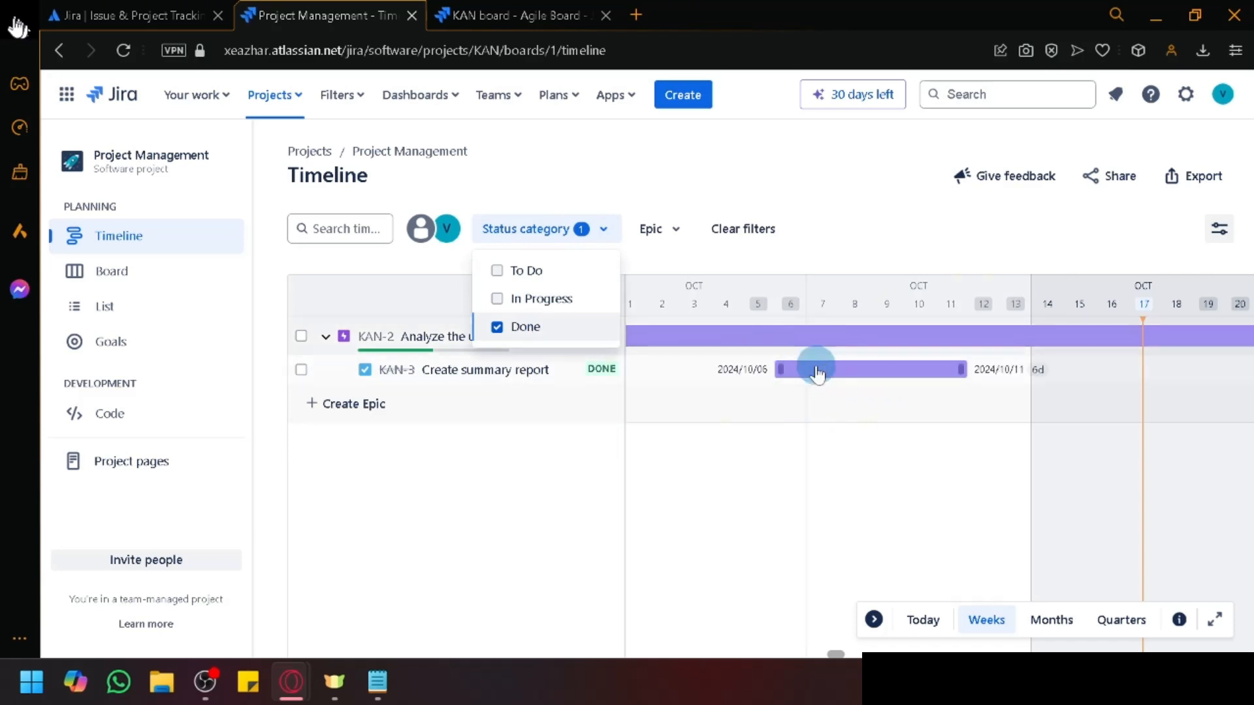
click(516, 318)
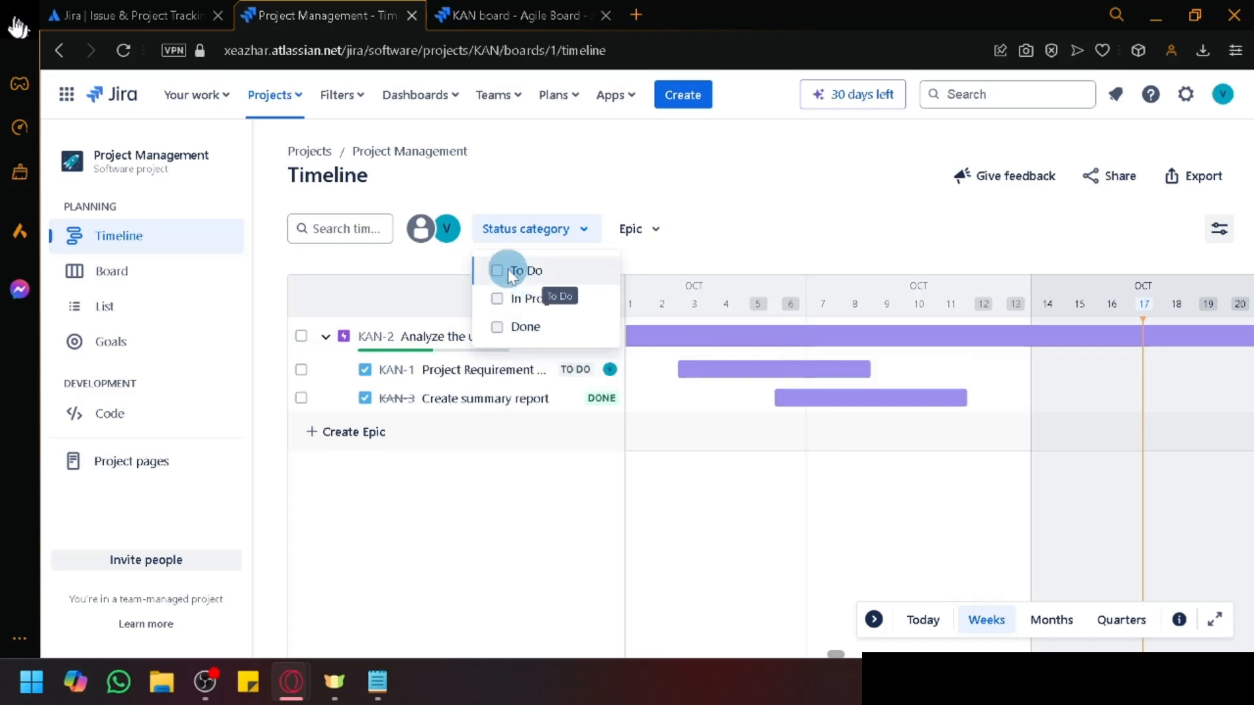
click(504, 270)
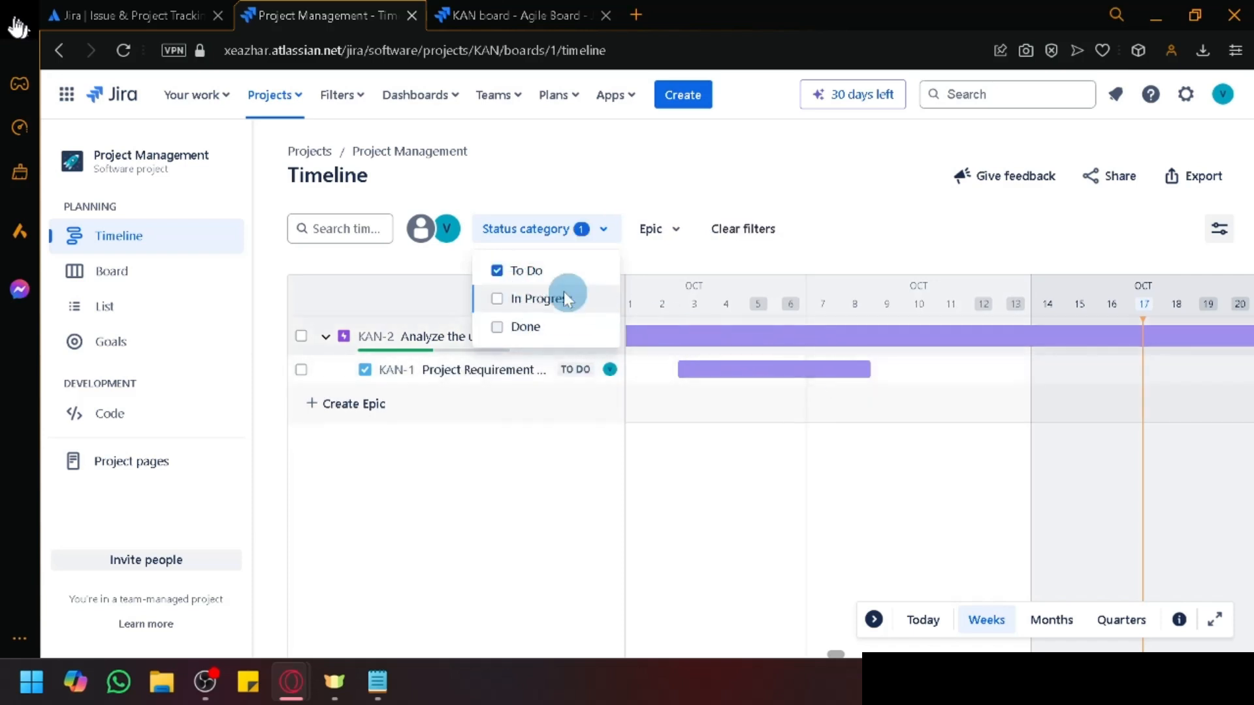
click(520, 269)
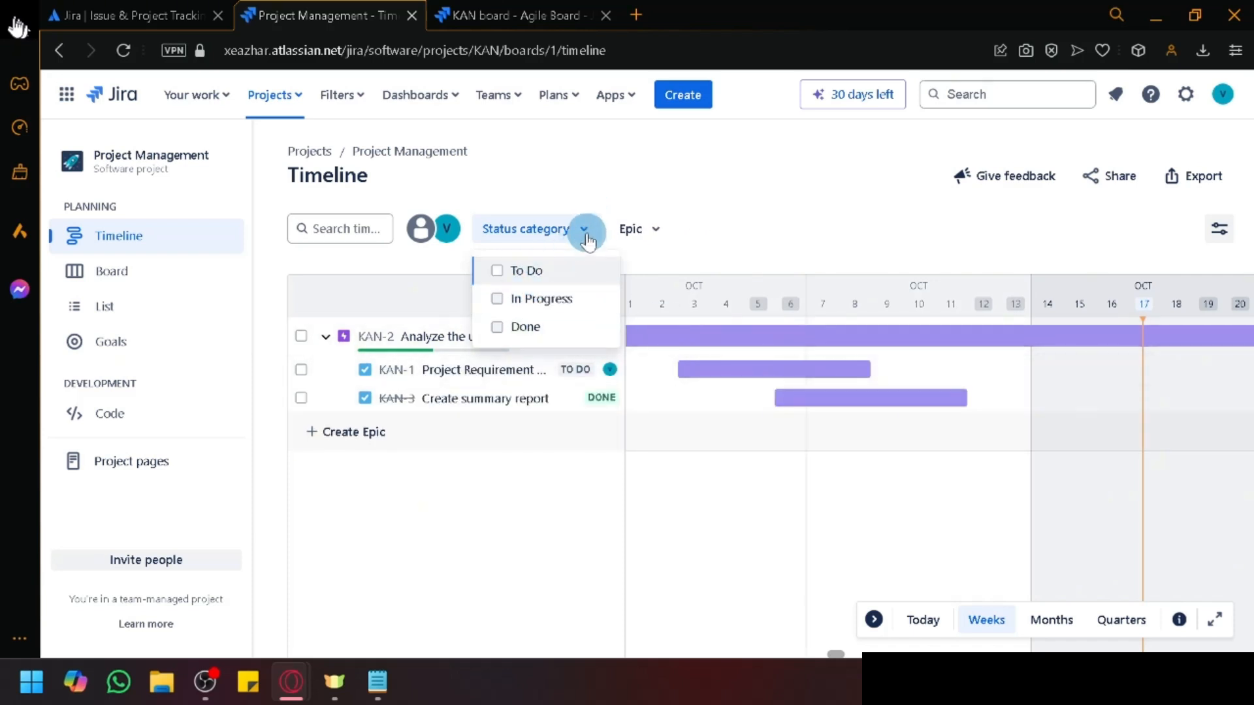
click(841, 187)
click(646, 240)
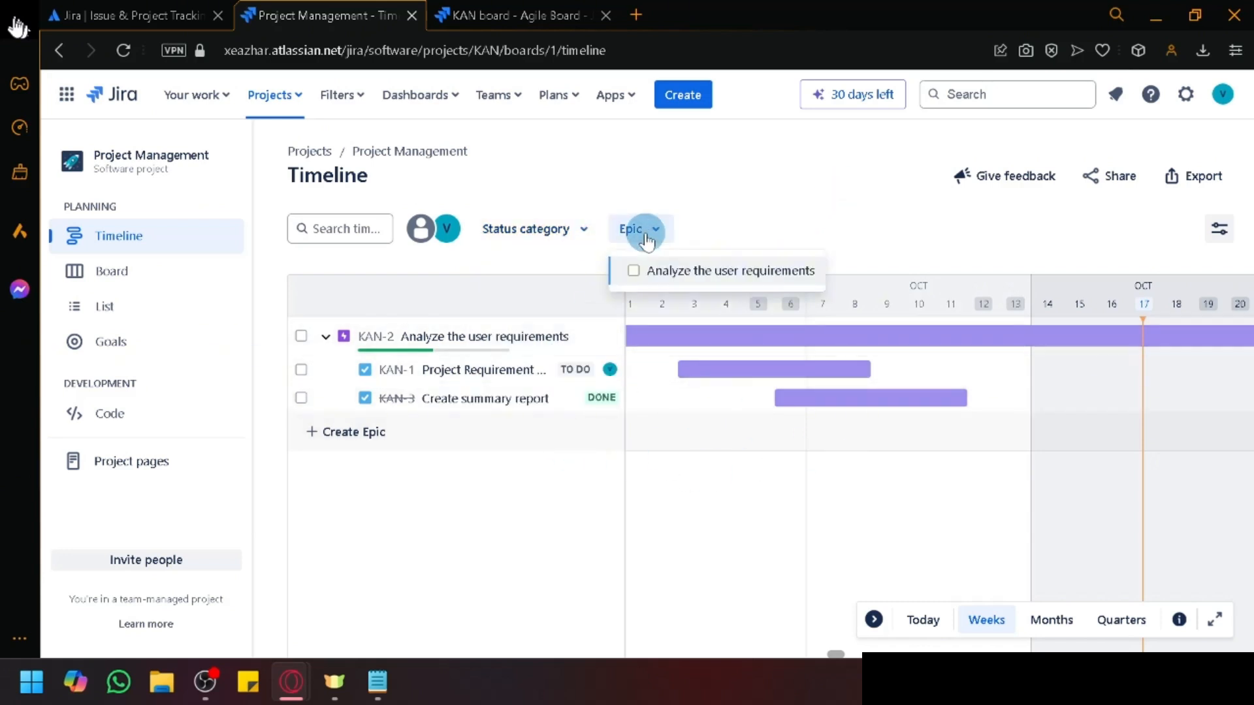
click(633, 270)
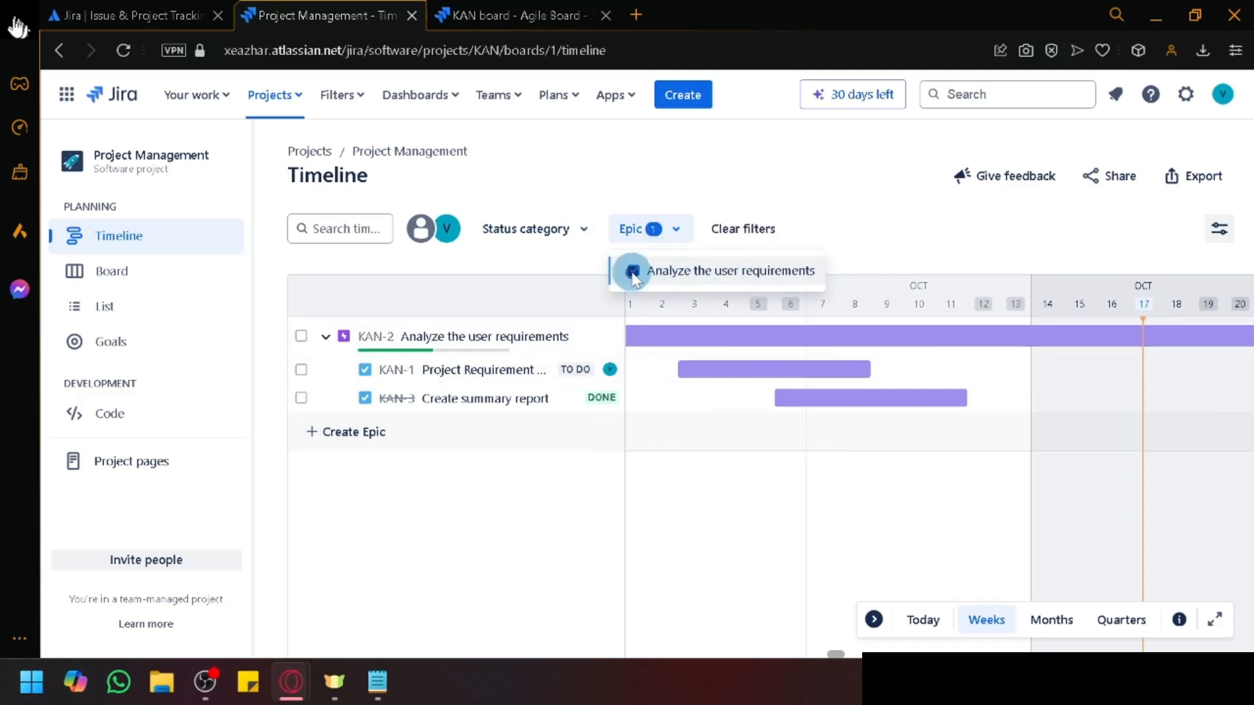
click(632, 272)
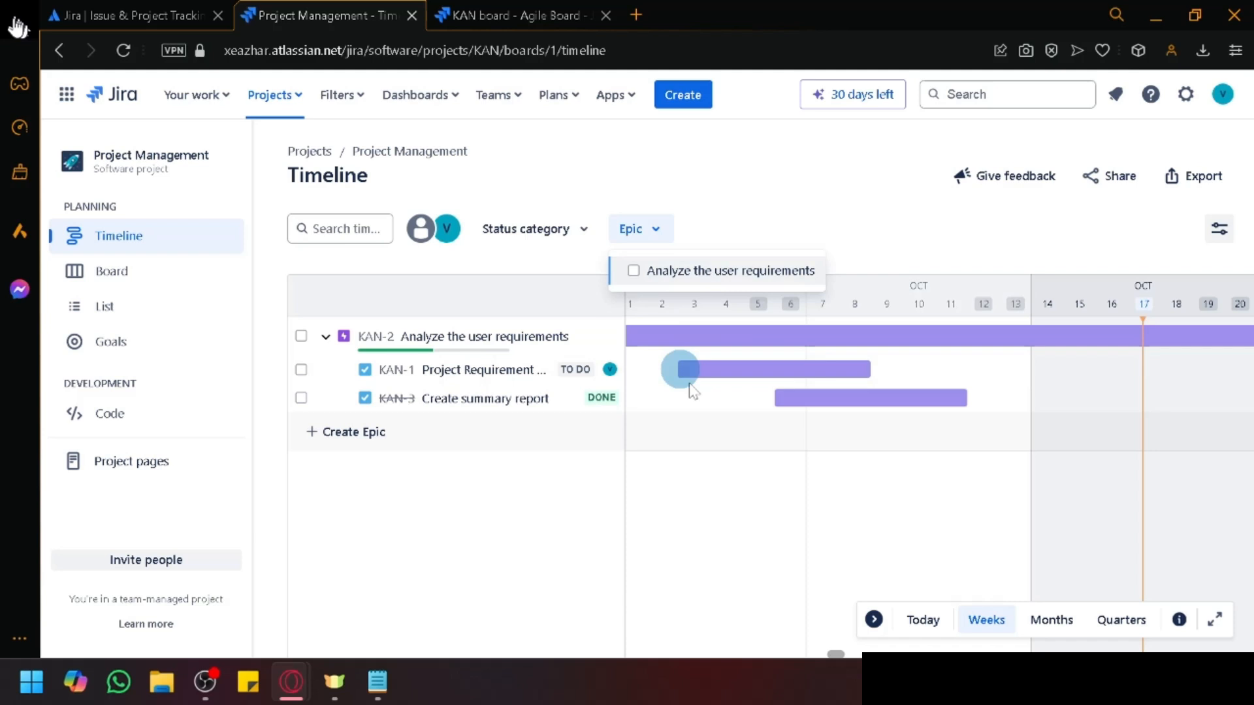
Step: Jump to Today, switch the zoom to Quarters, and view then close the Legend
click(929, 623)
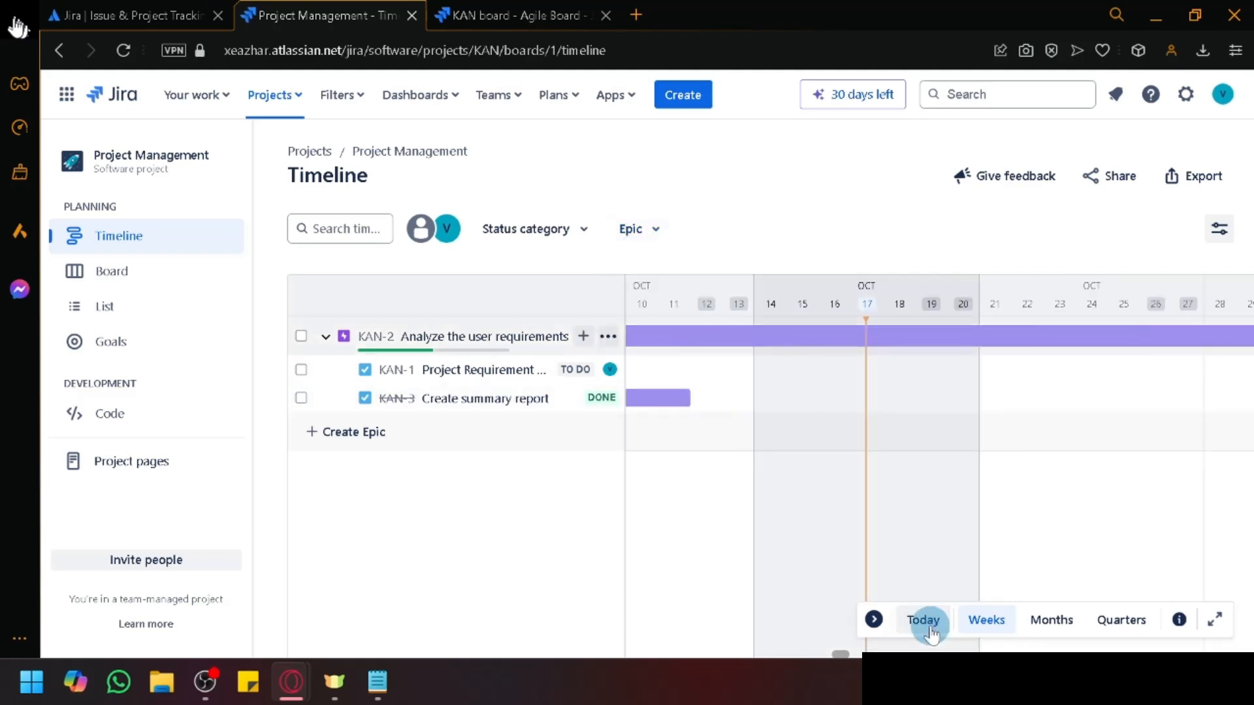
click(1105, 628)
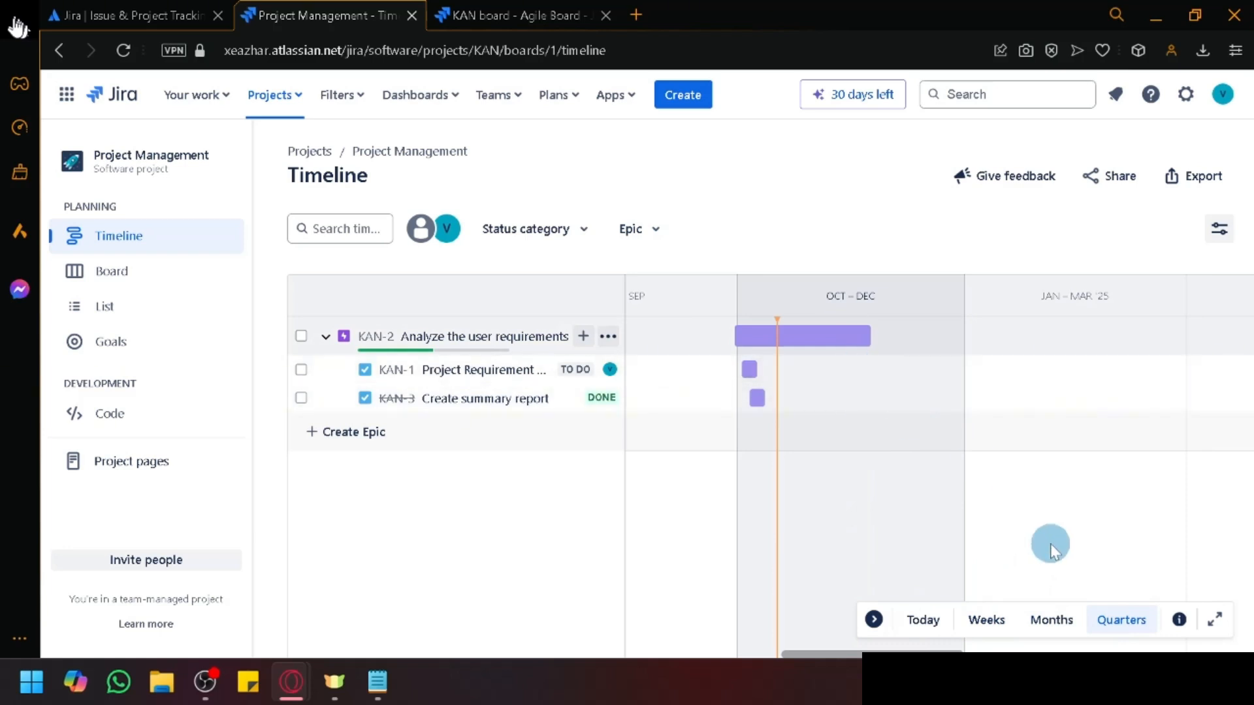
click(1179, 622)
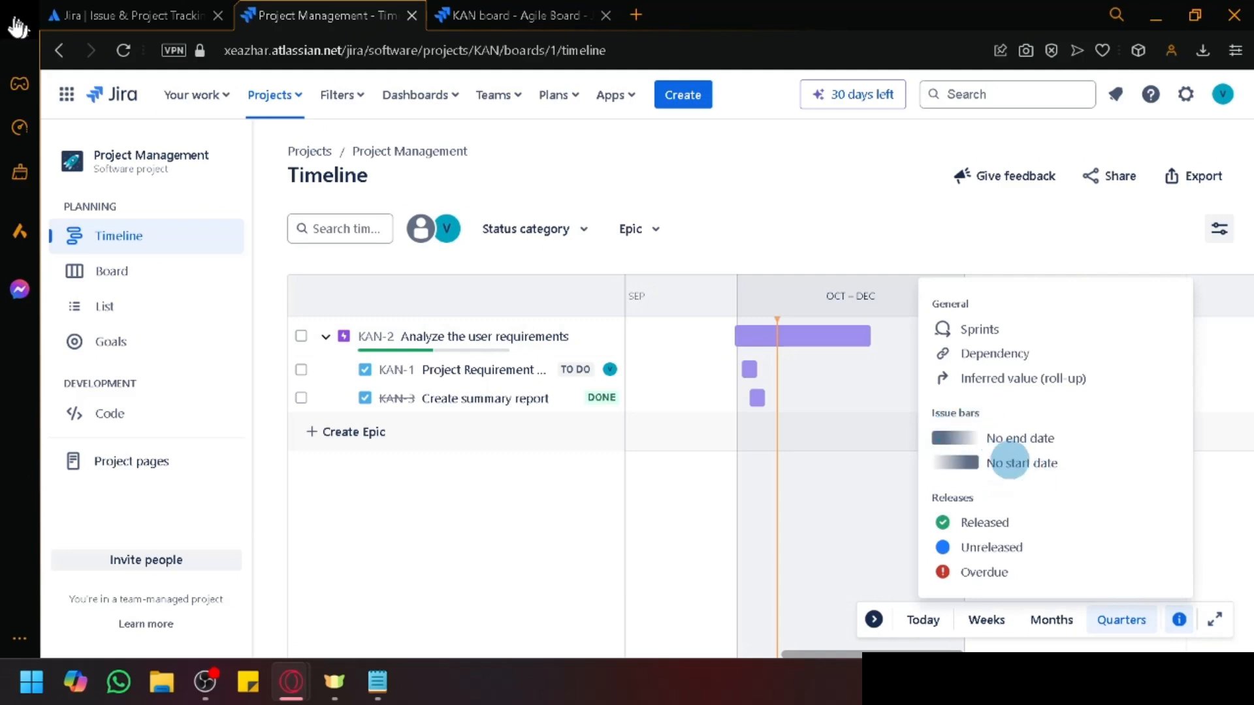
click(802, 215)
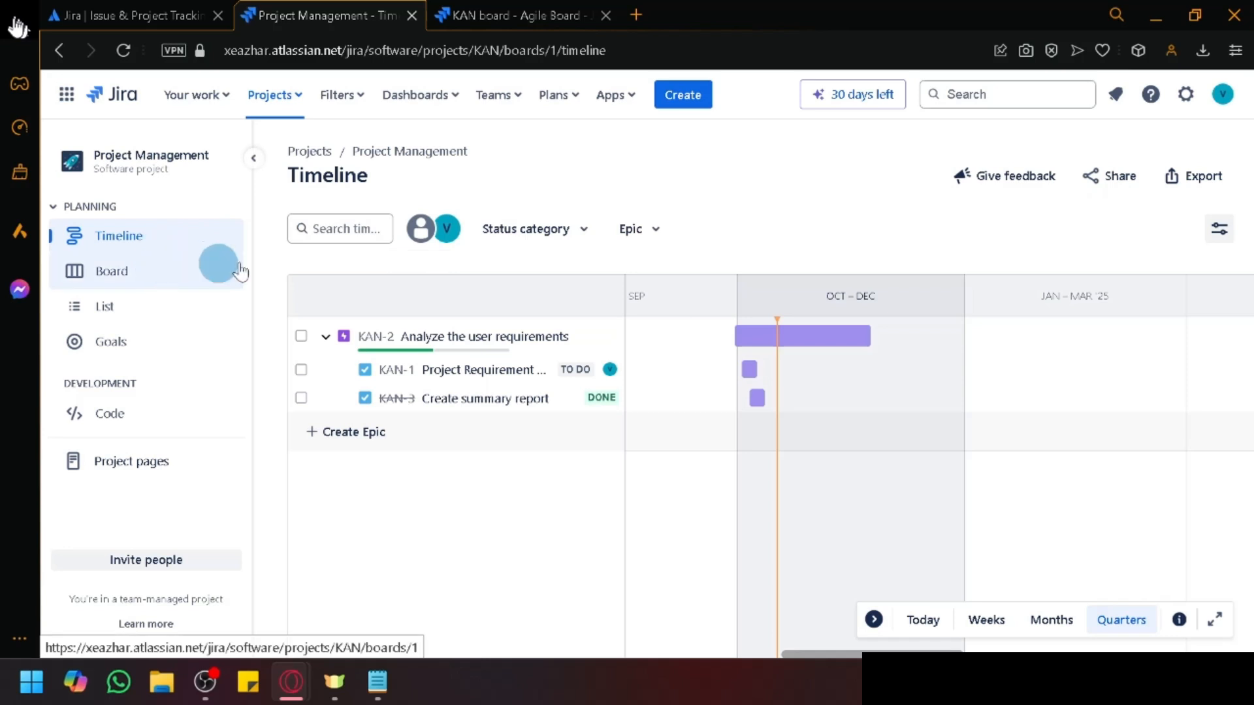
click(1216, 232)
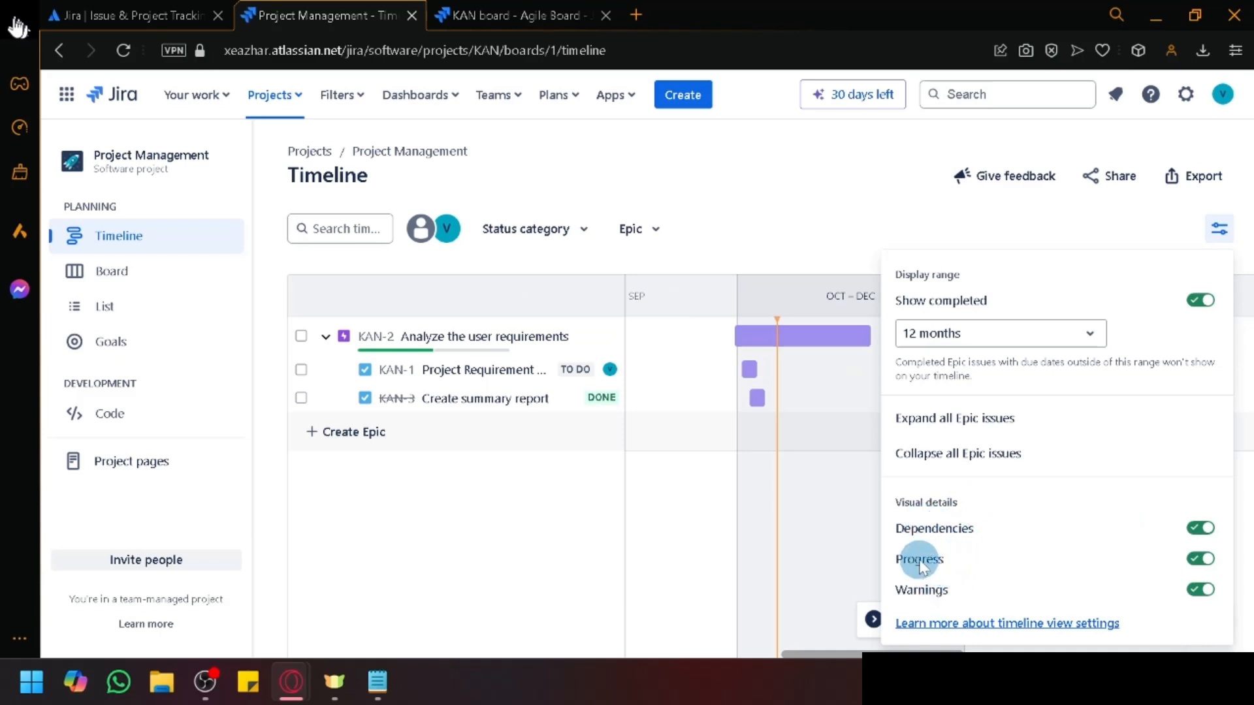
click(980, 334)
click(984, 339)
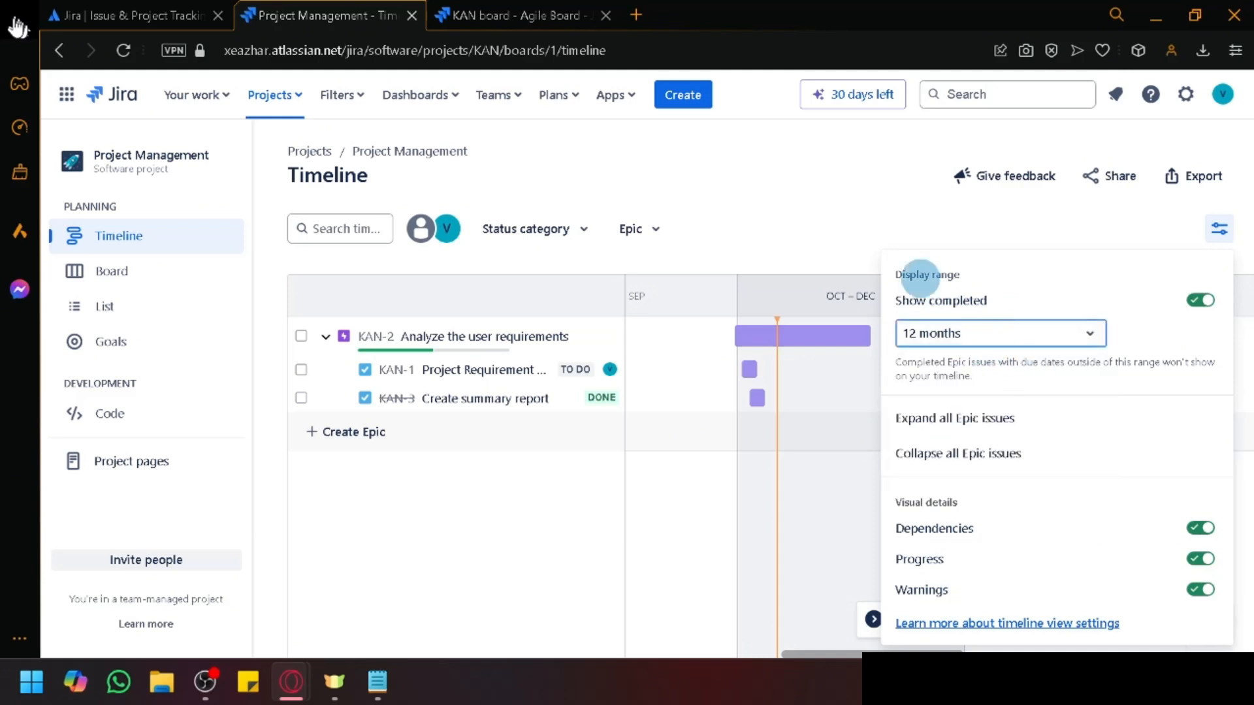
click(868, 196)
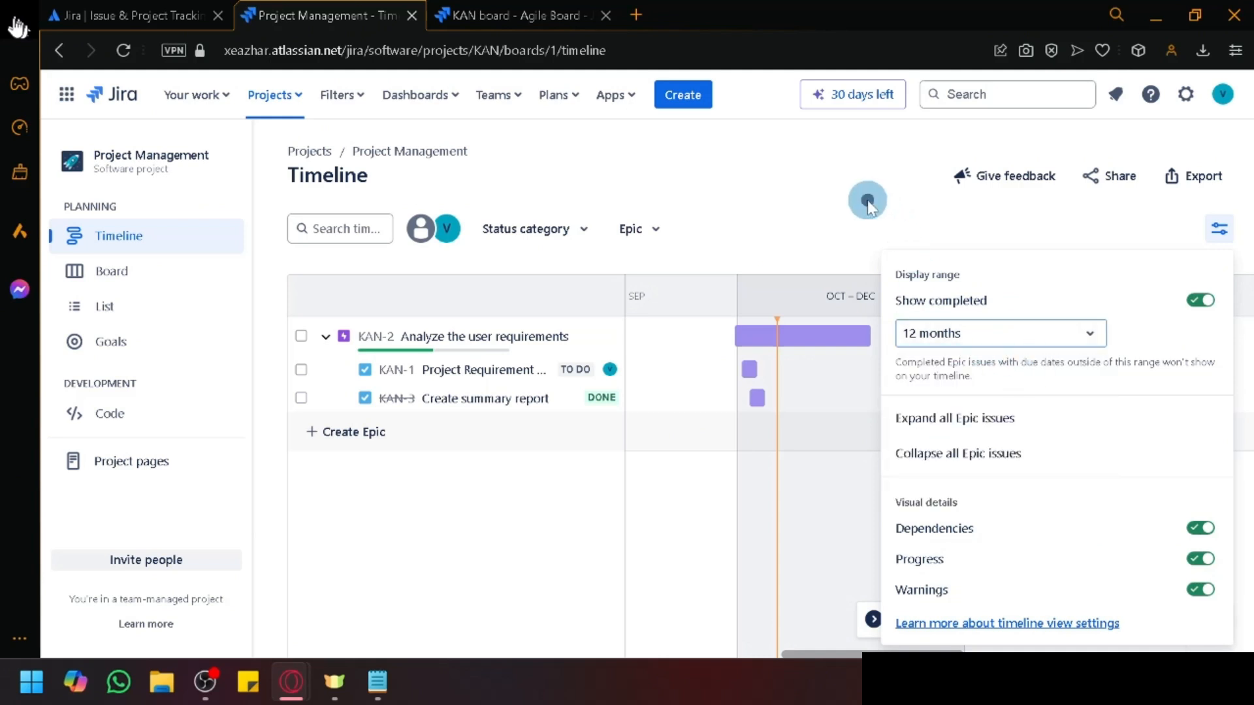
Step: View and close the timeline's Share dialog, then return to the KAN board
click(1114, 189)
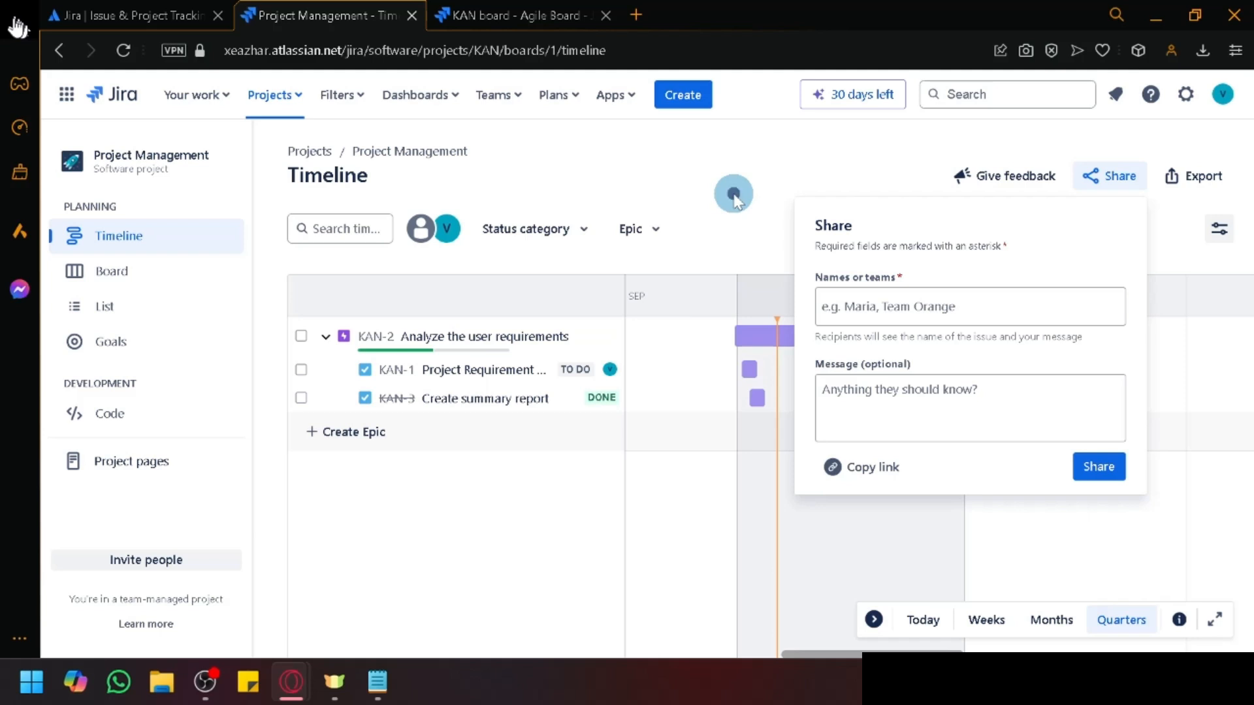
click(734, 195)
key(ctrl+Tab)
click(126, 237)
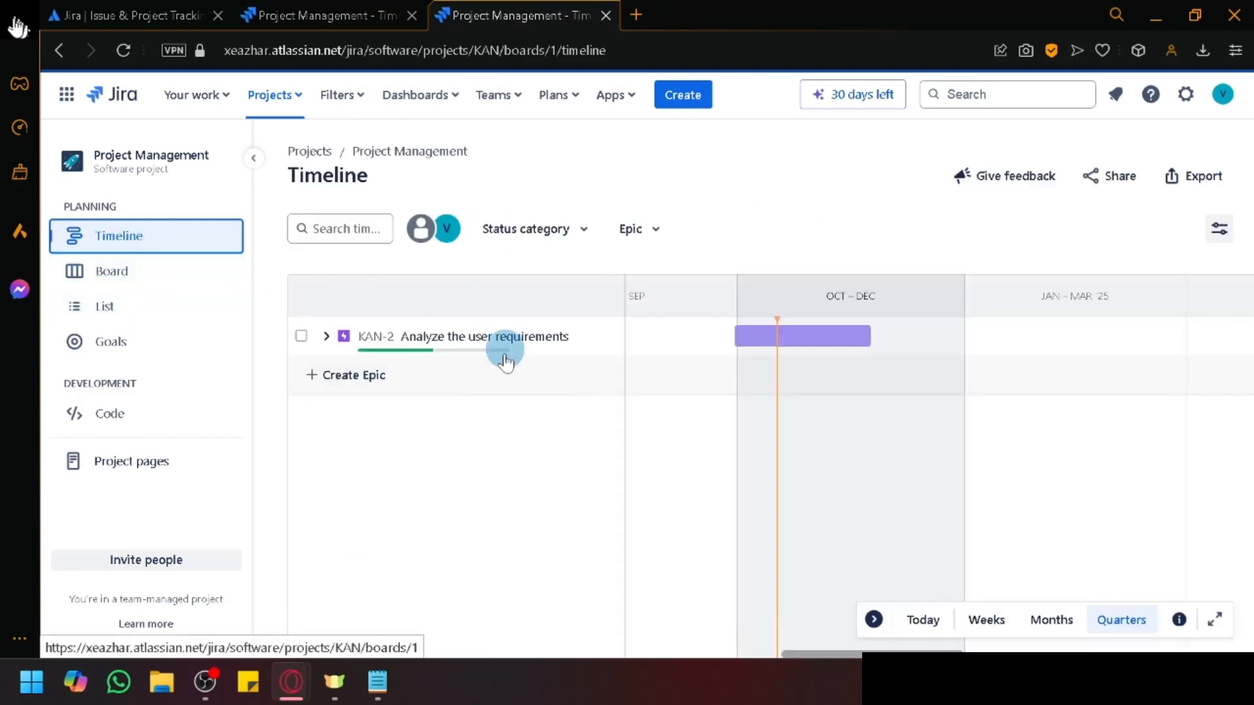
click(285, 8)
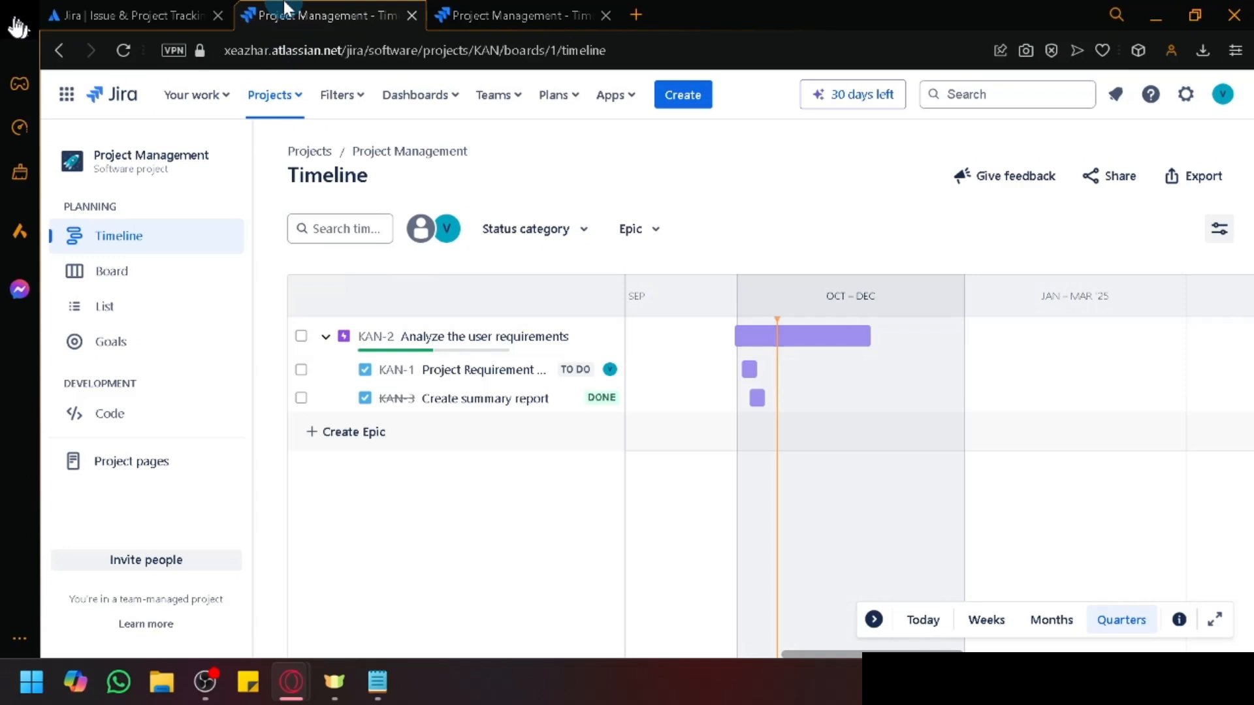
click(134, 291)
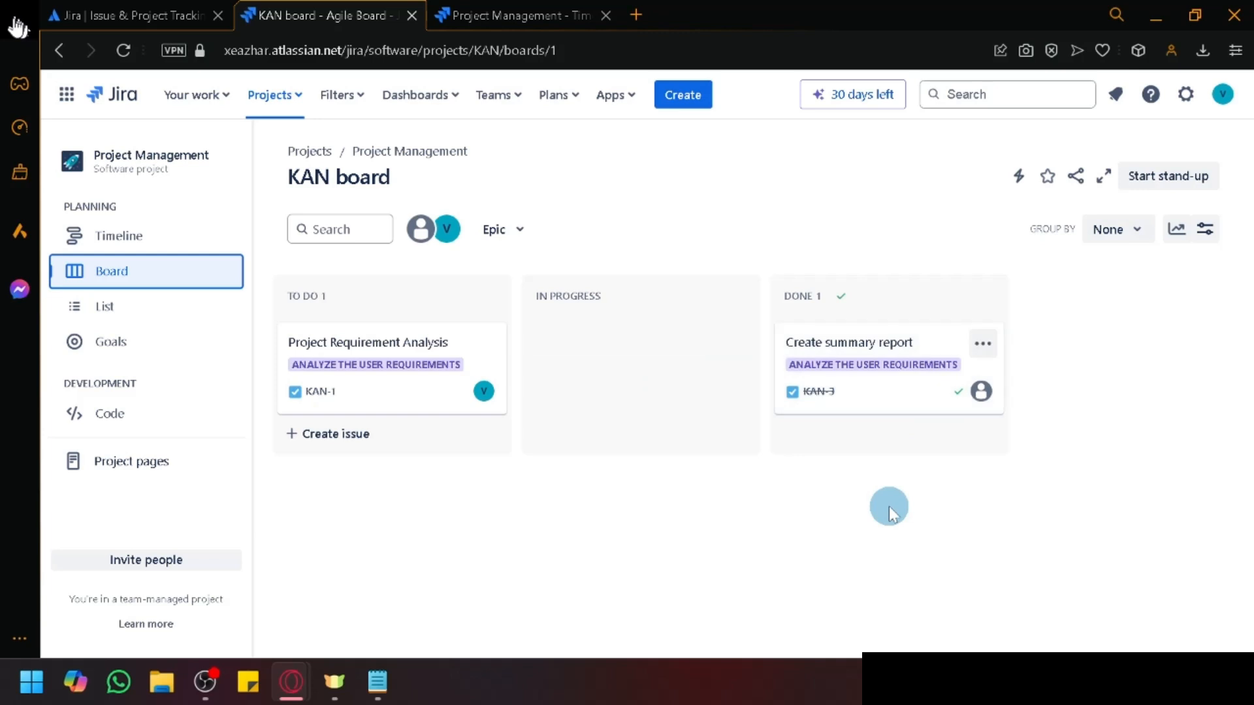
click(347, 431)
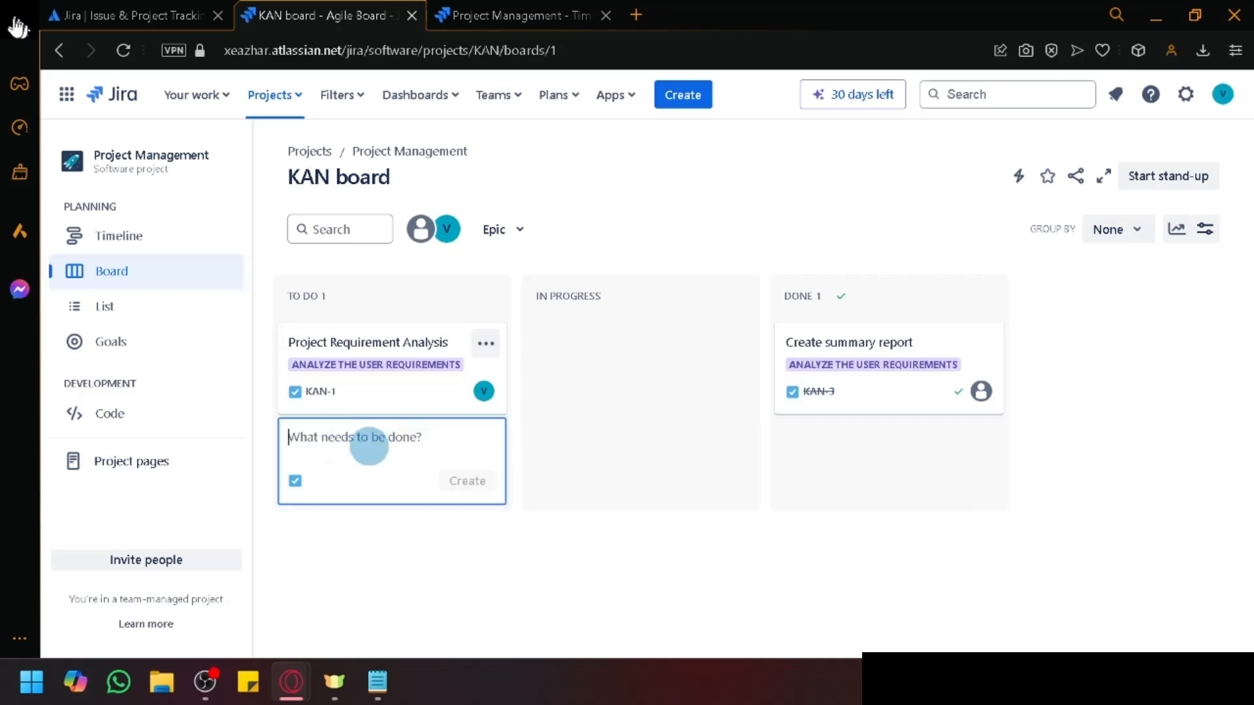
click(682, 589)
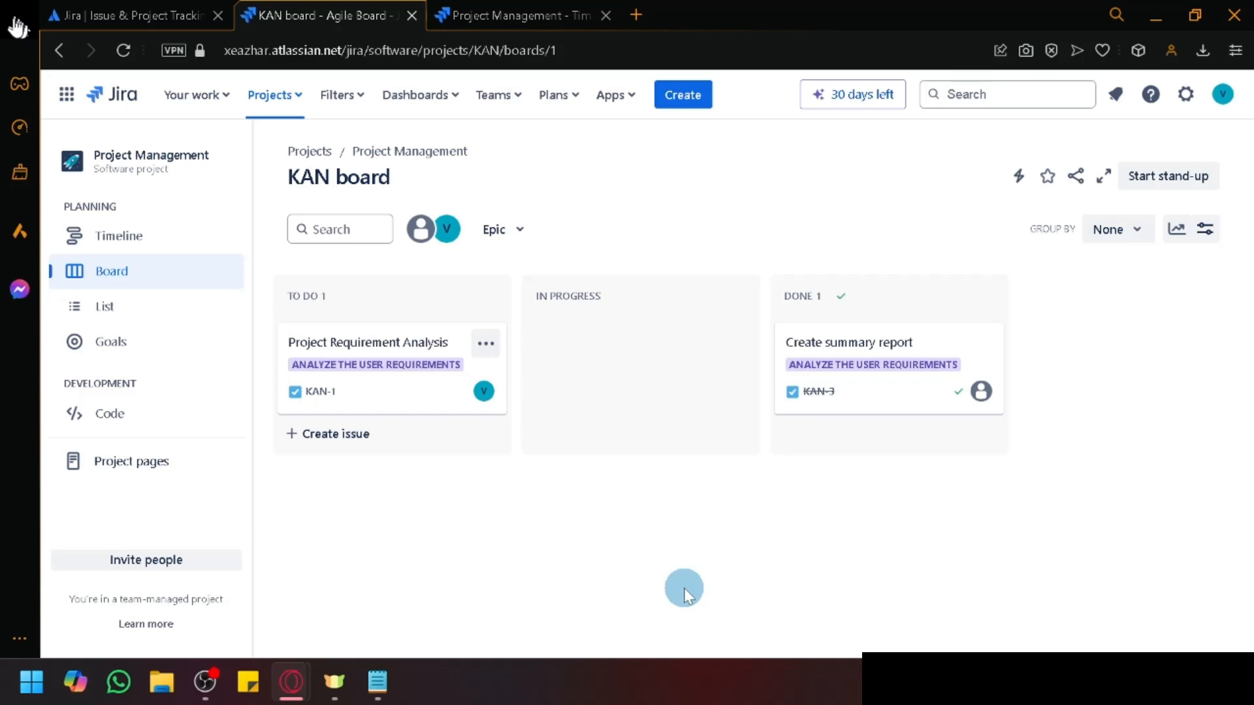
Step: Add a new 'Design' task (KAN-4) to the To Do column
click(333, 434)
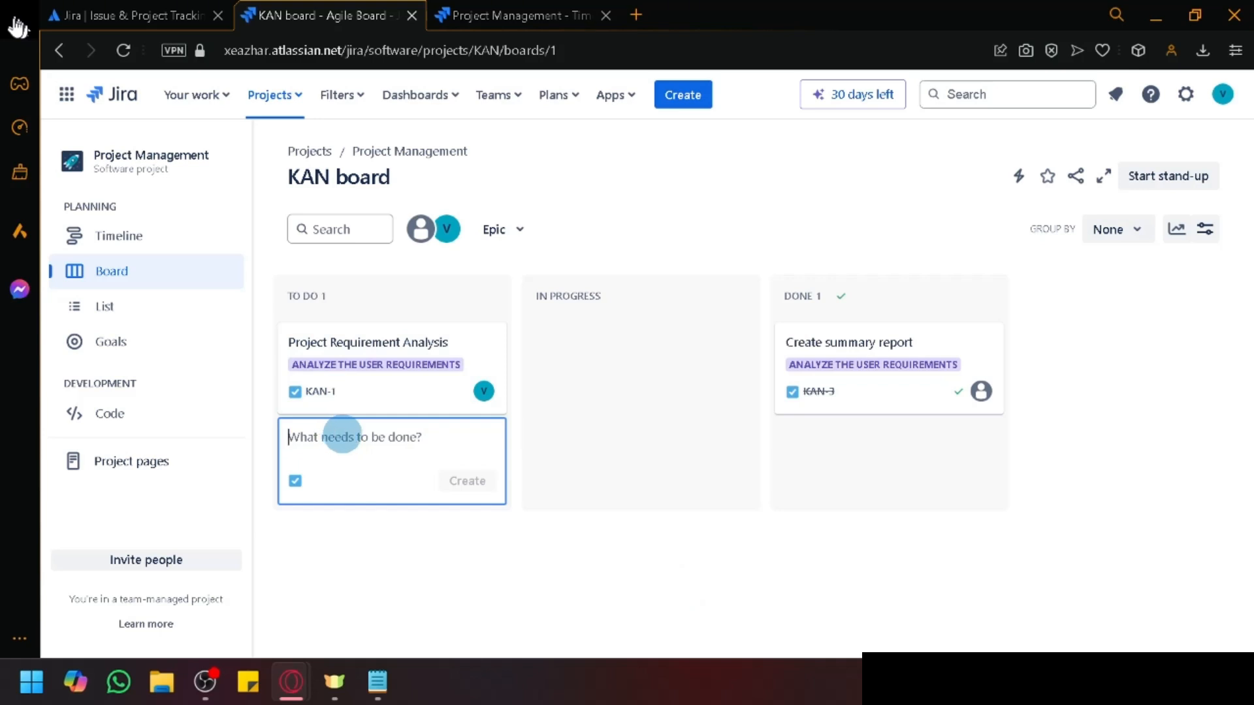
text(Design)
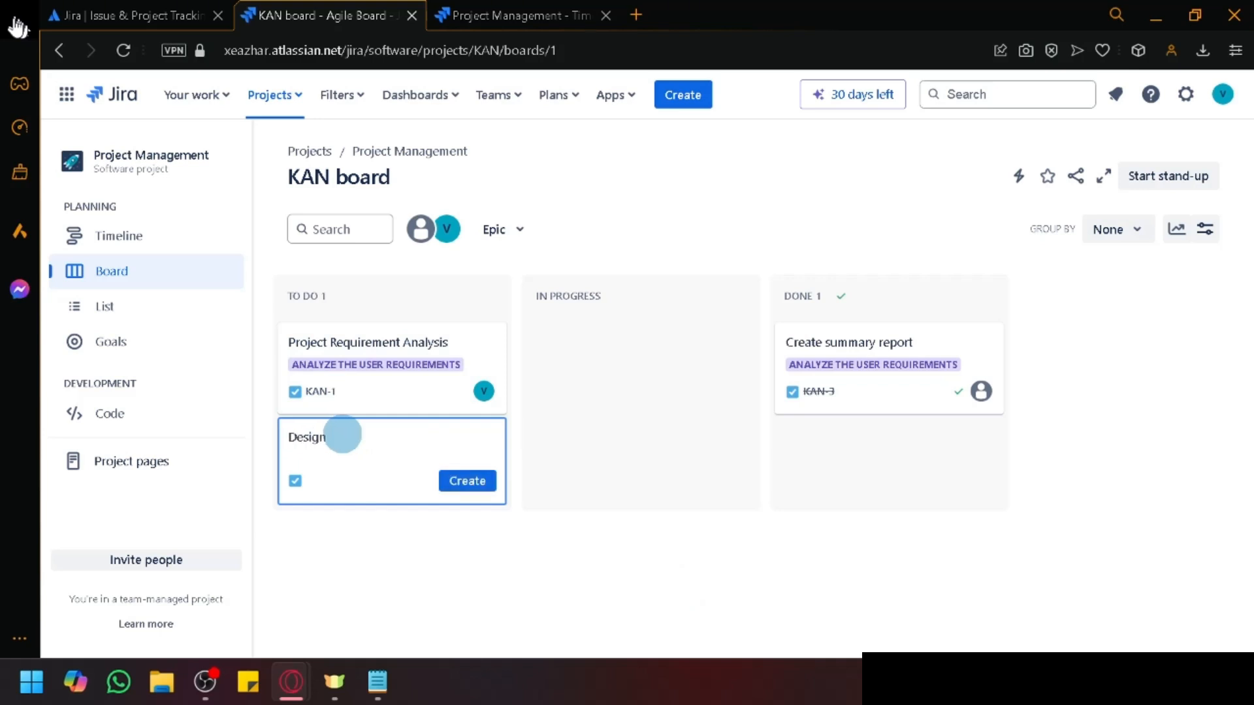
click(468, 482)
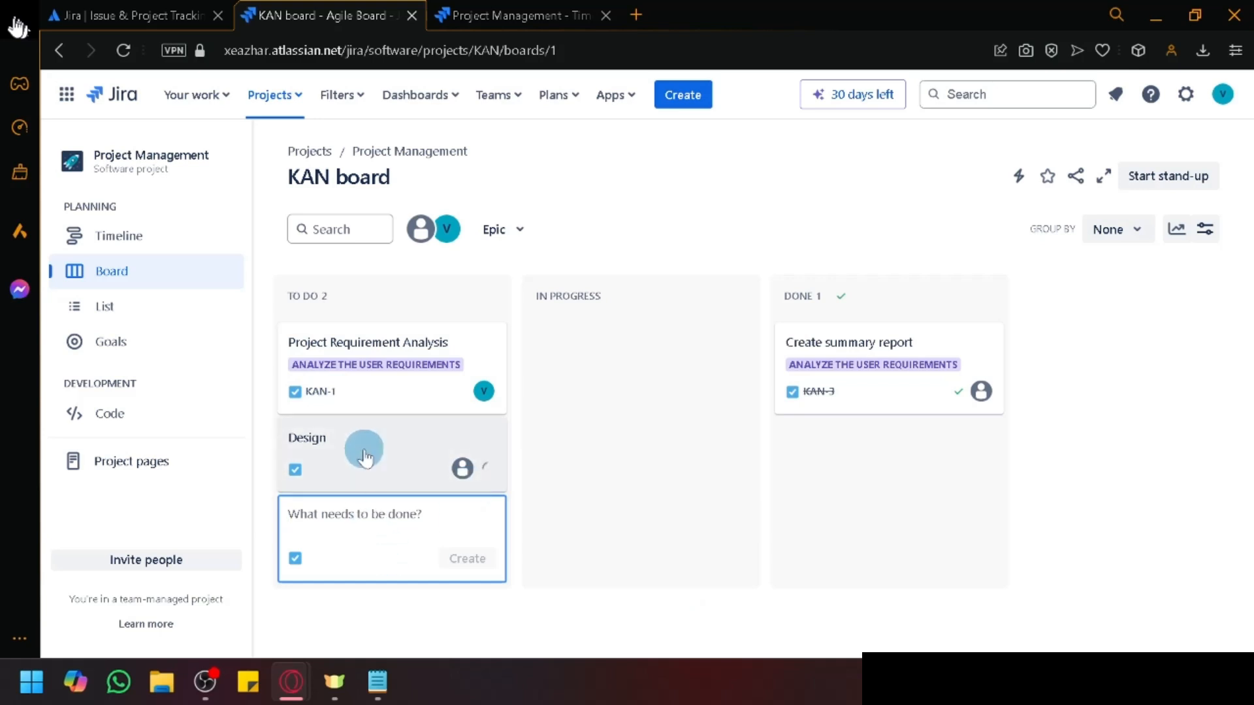
click(307, 445)
Step: Inspect the Design card's title and actions, reload the board, and open Project Requirement Analysis
click(306, 445)
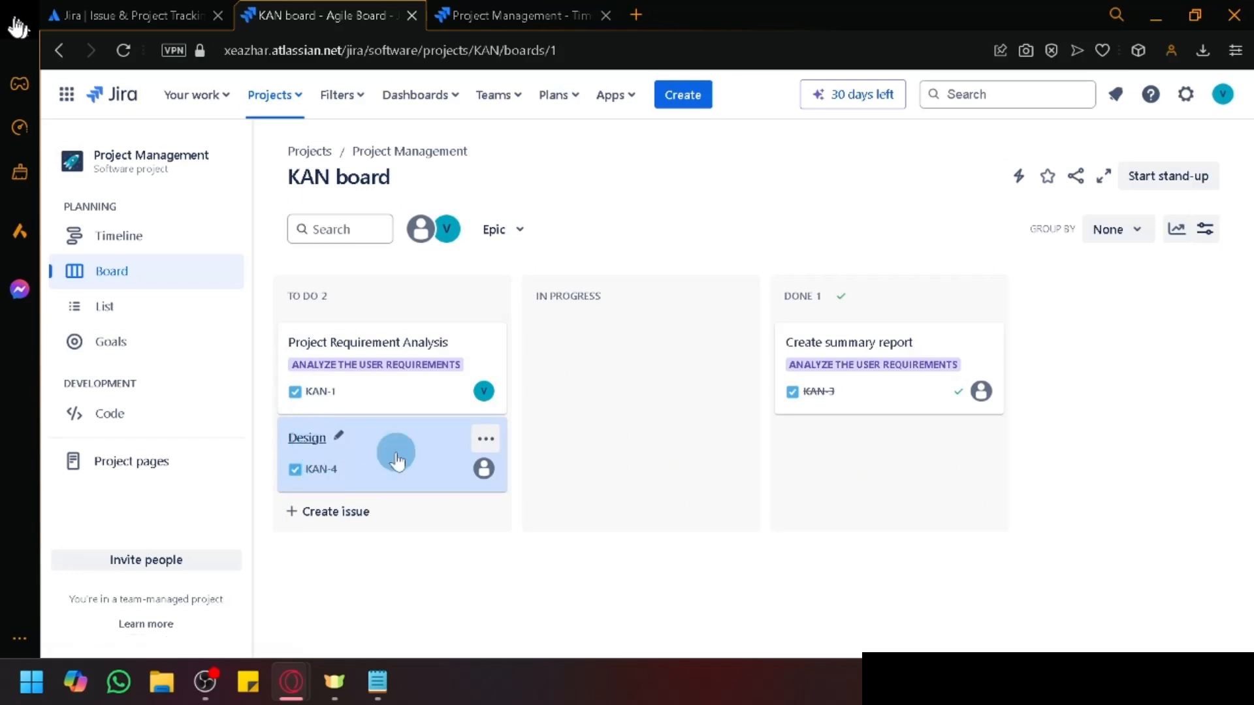
click(338, 436)
click(596, 529)
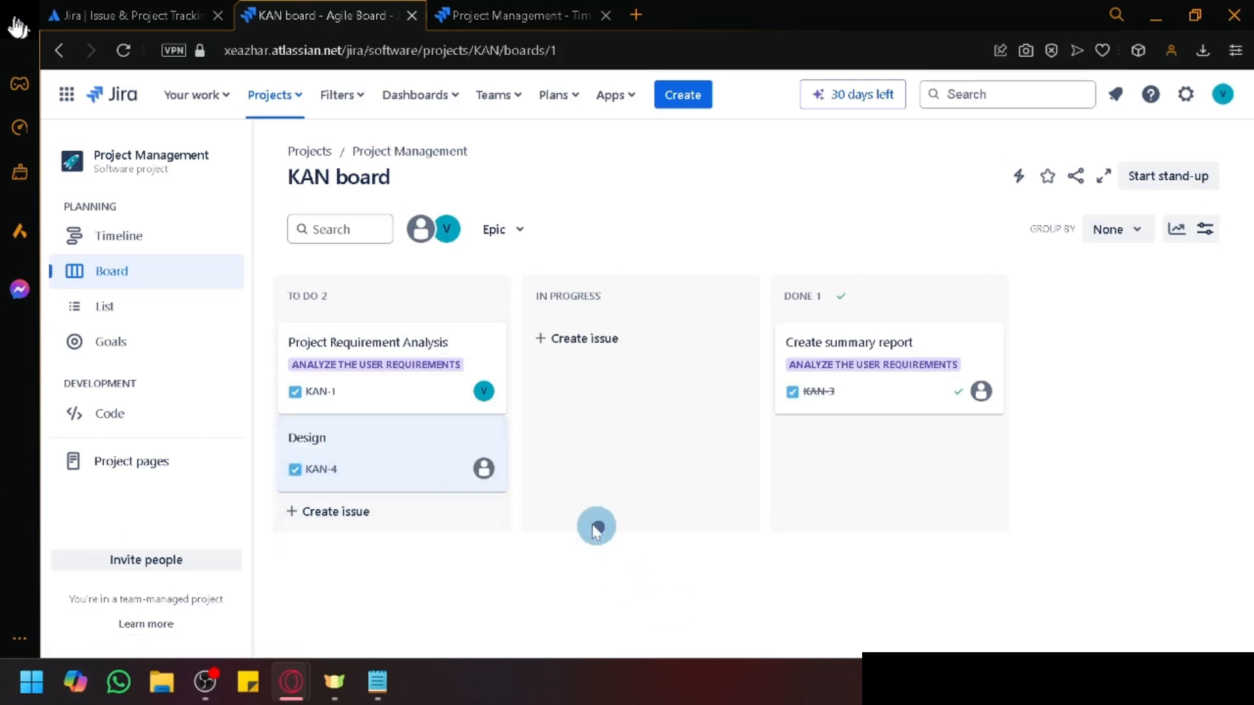
click(482, 450)
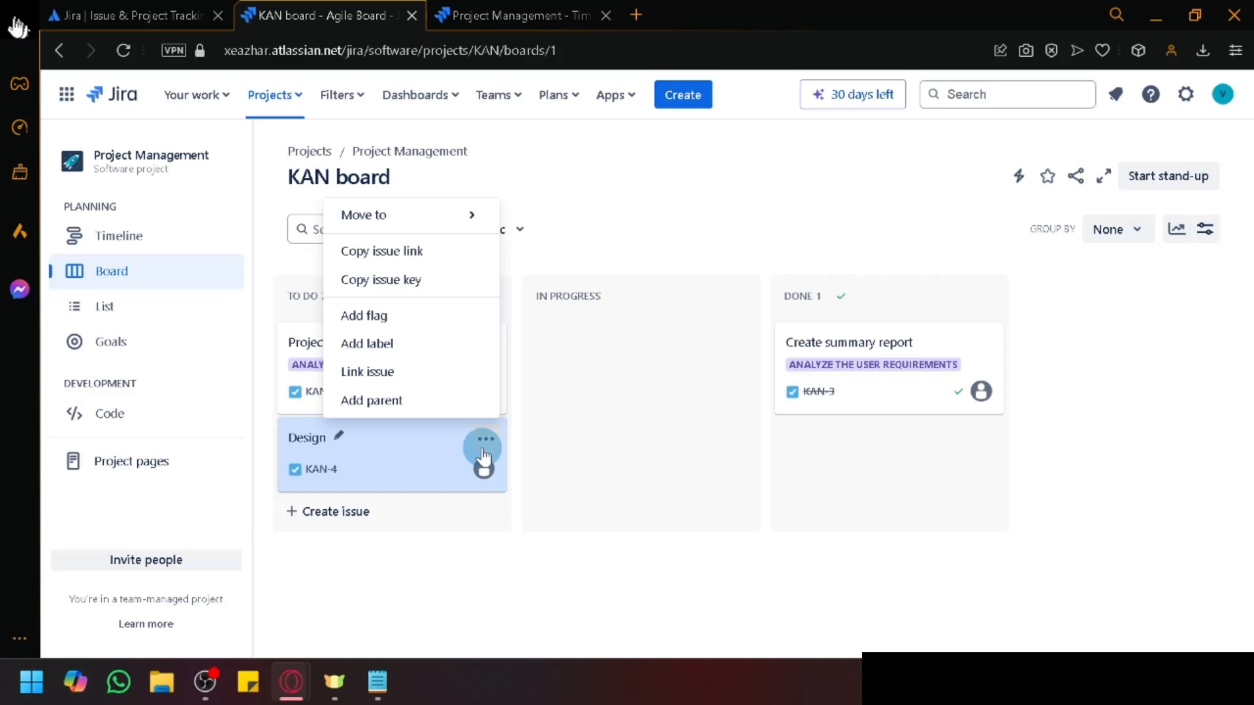
click(312, 446)
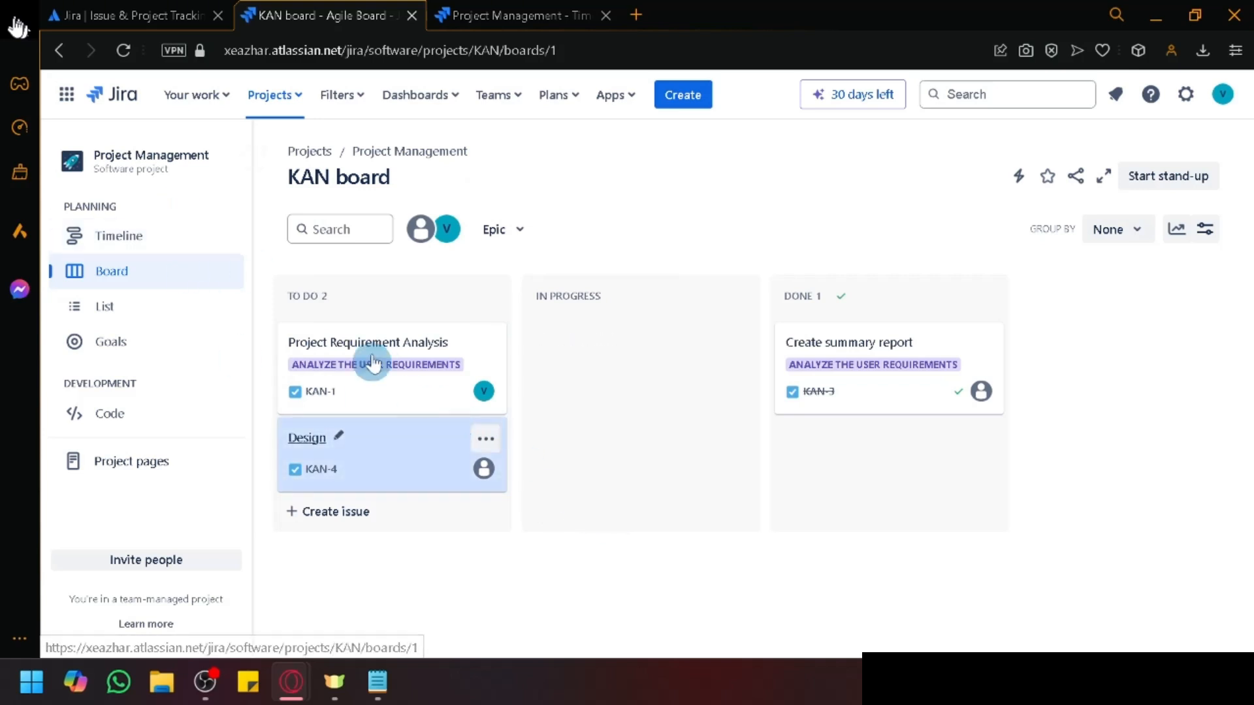
click(124, 49)
click(380, 325)
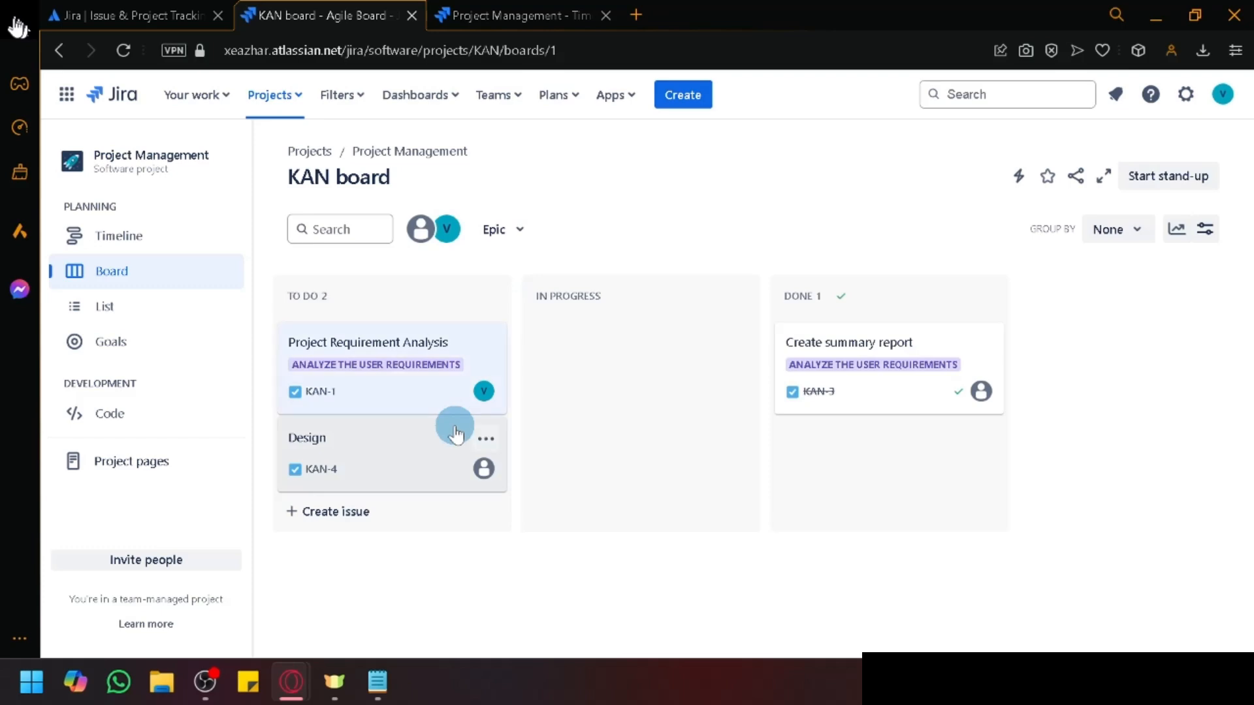
click(455, 431)
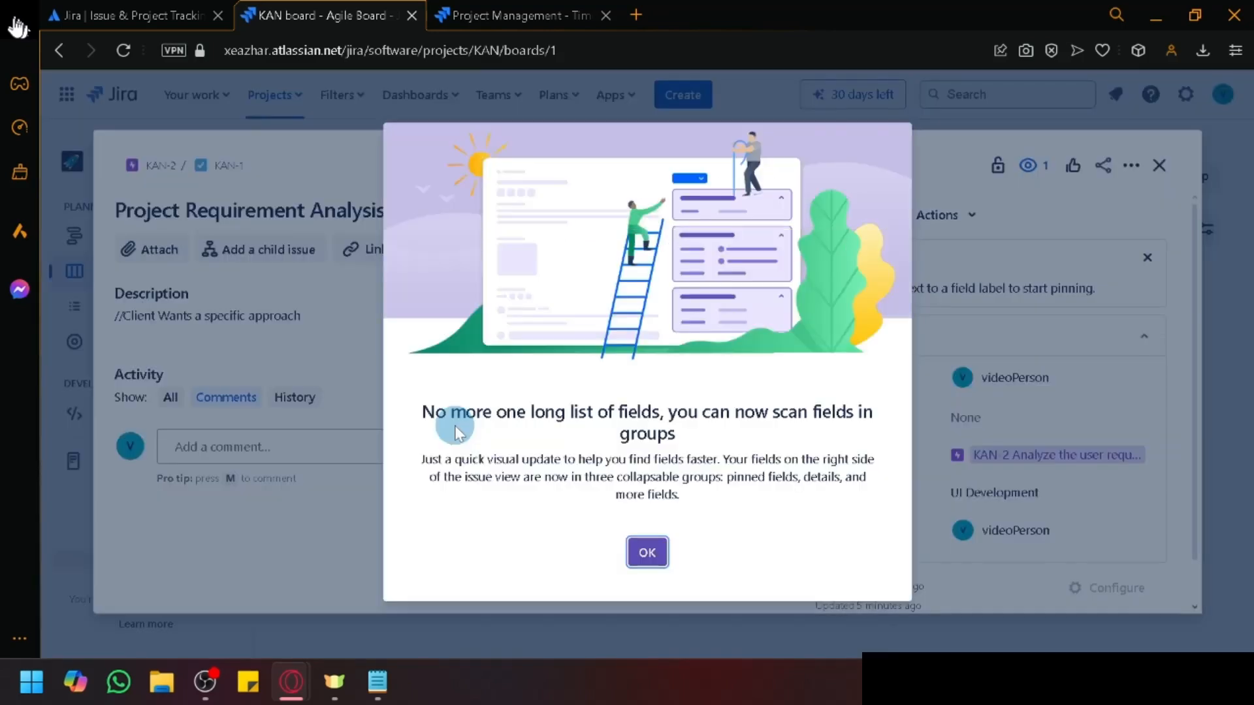
click(647, 551)
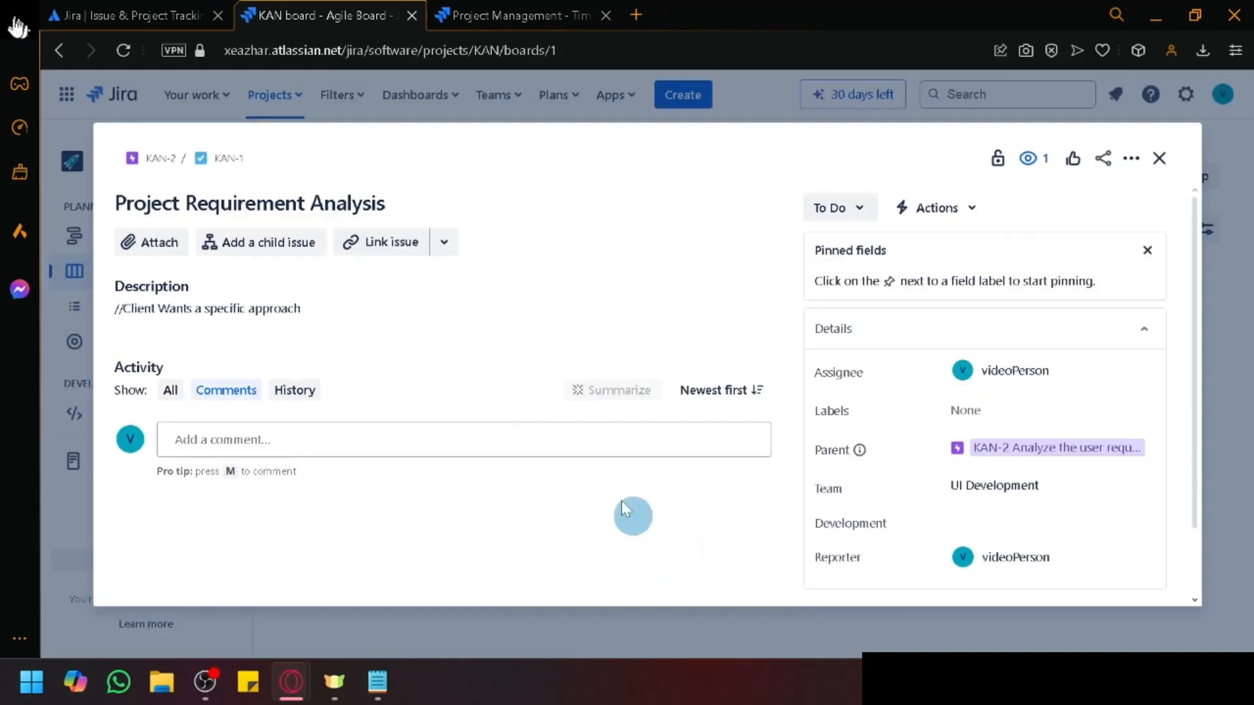
click(1148, 175)
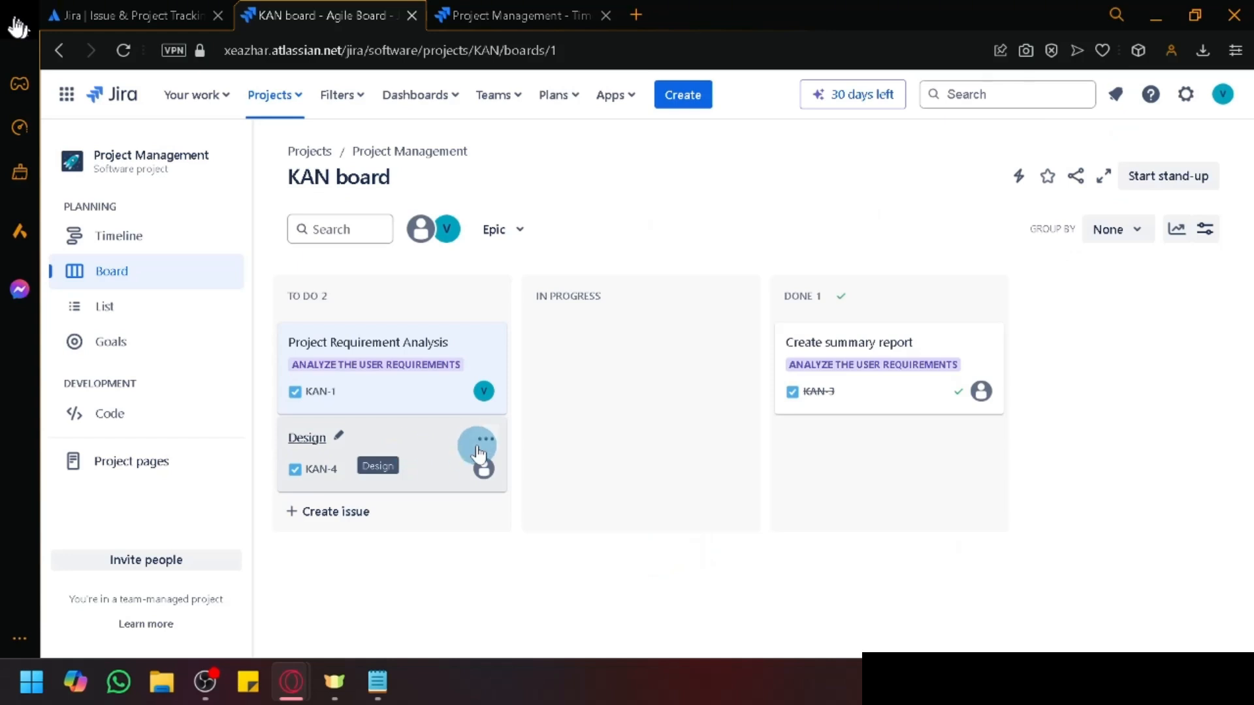
Step: Add child issues 'Research Design Reference' and 'Create List of Features' to Design (KAN-4)
click(308, 438)
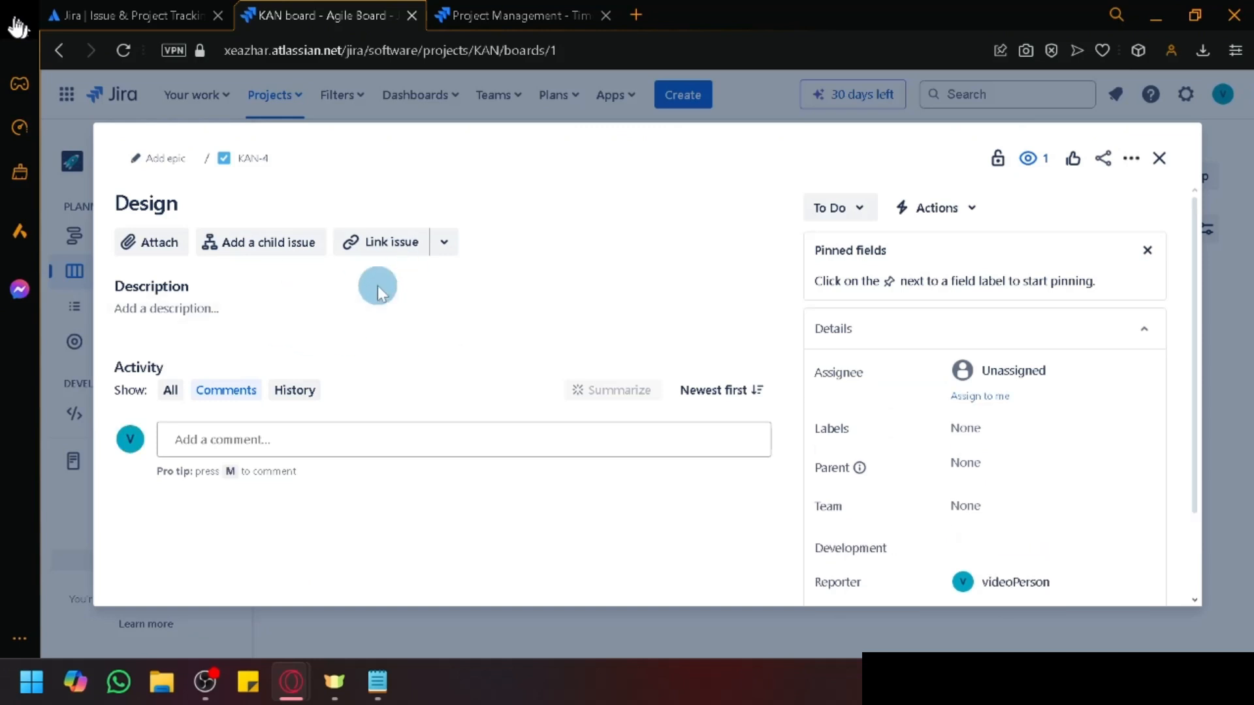
click(261, 243)
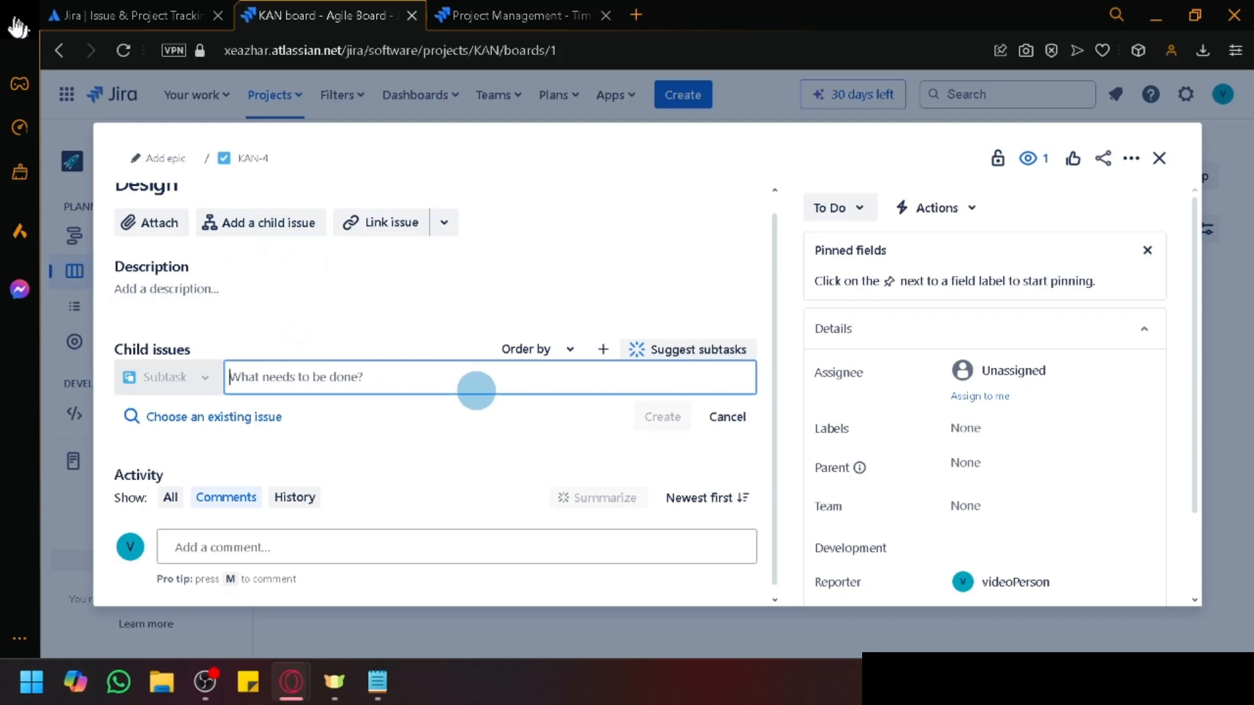
text(Research Design Reference)
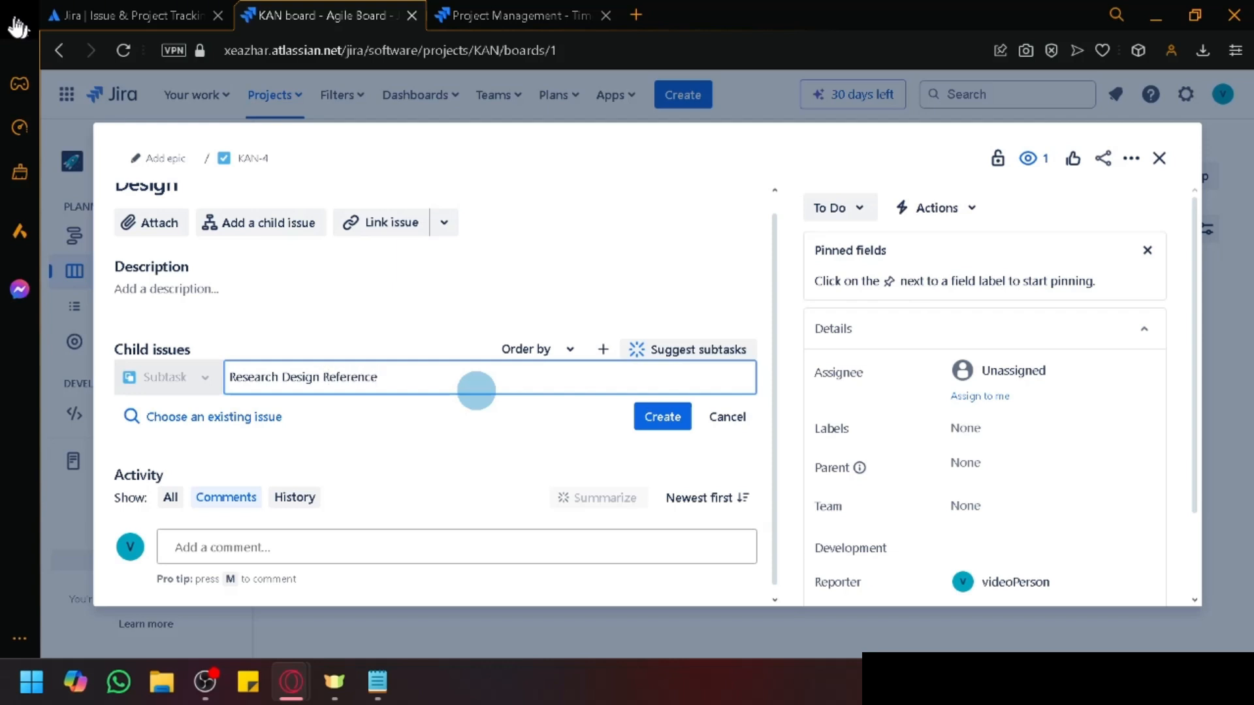
click(663, 418)
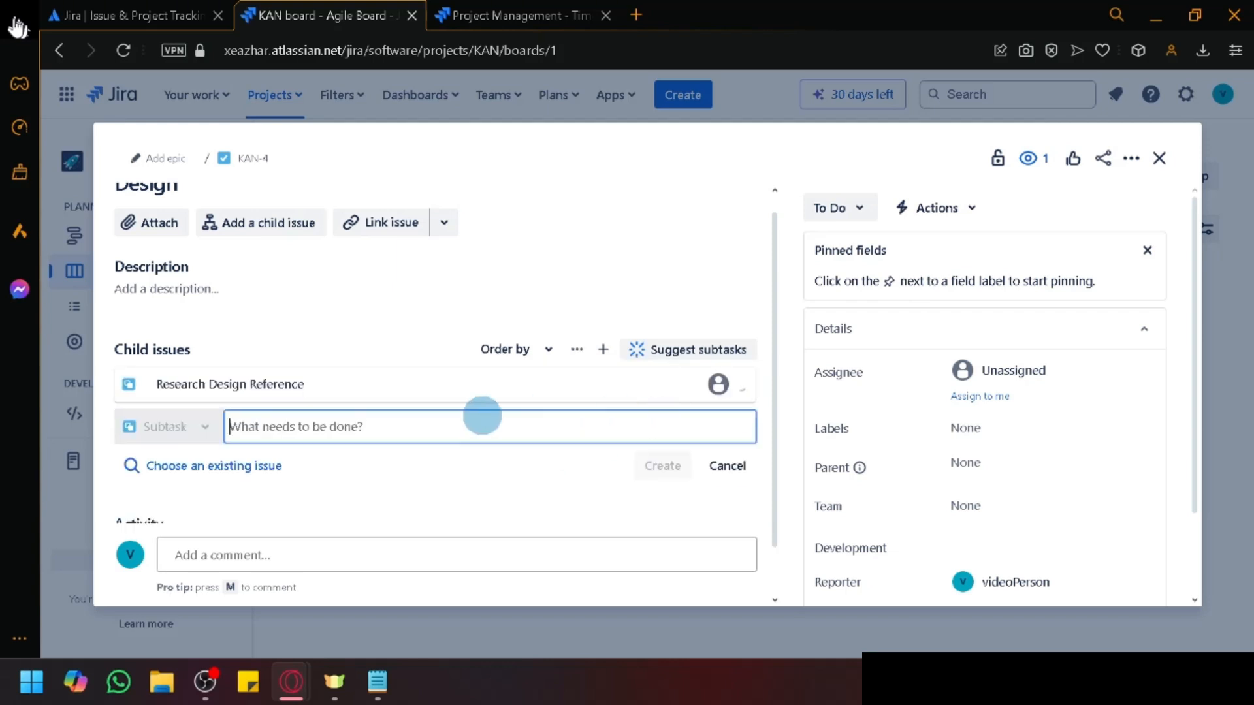
text(Create List of Features for a specific page)
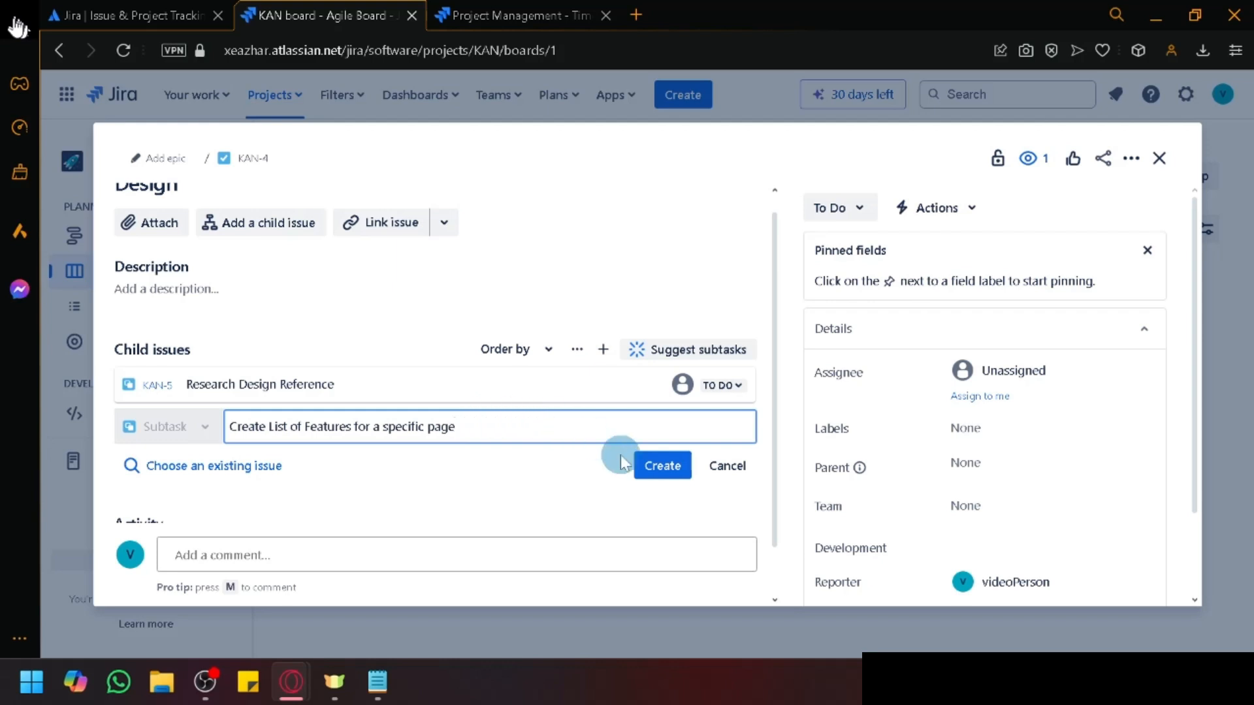
click(661, 466)
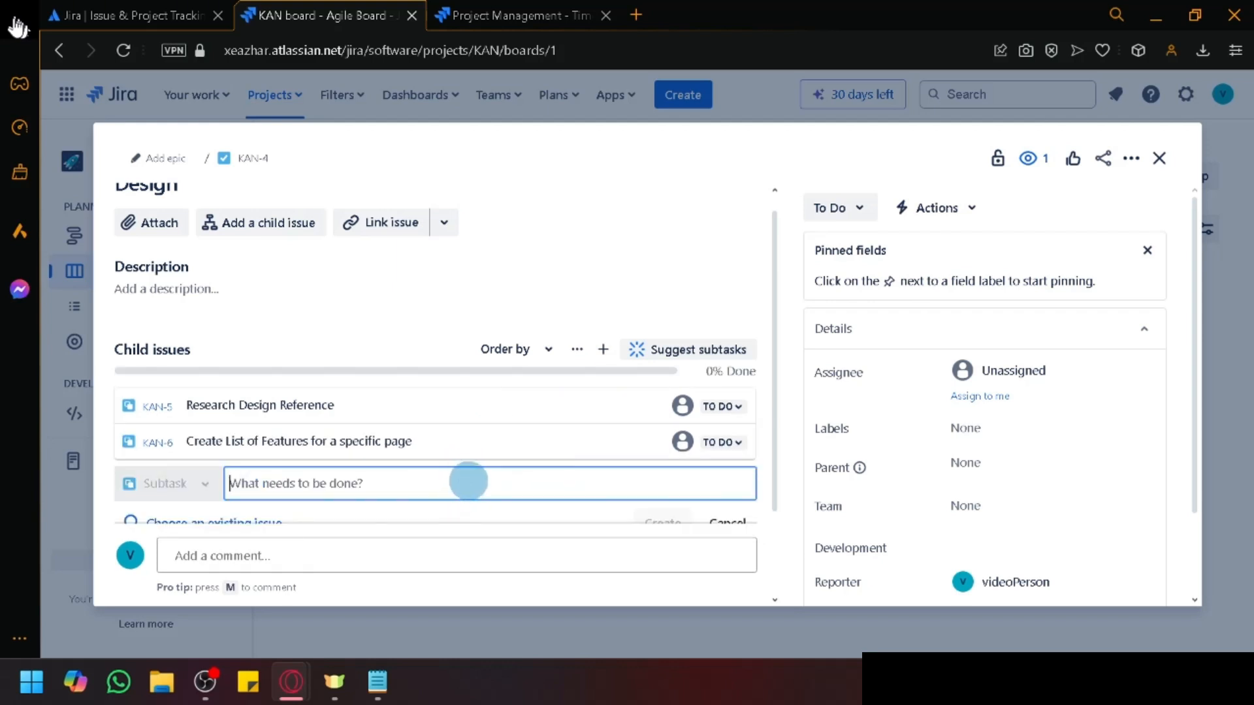
text(Create Low fidelity Prototype)
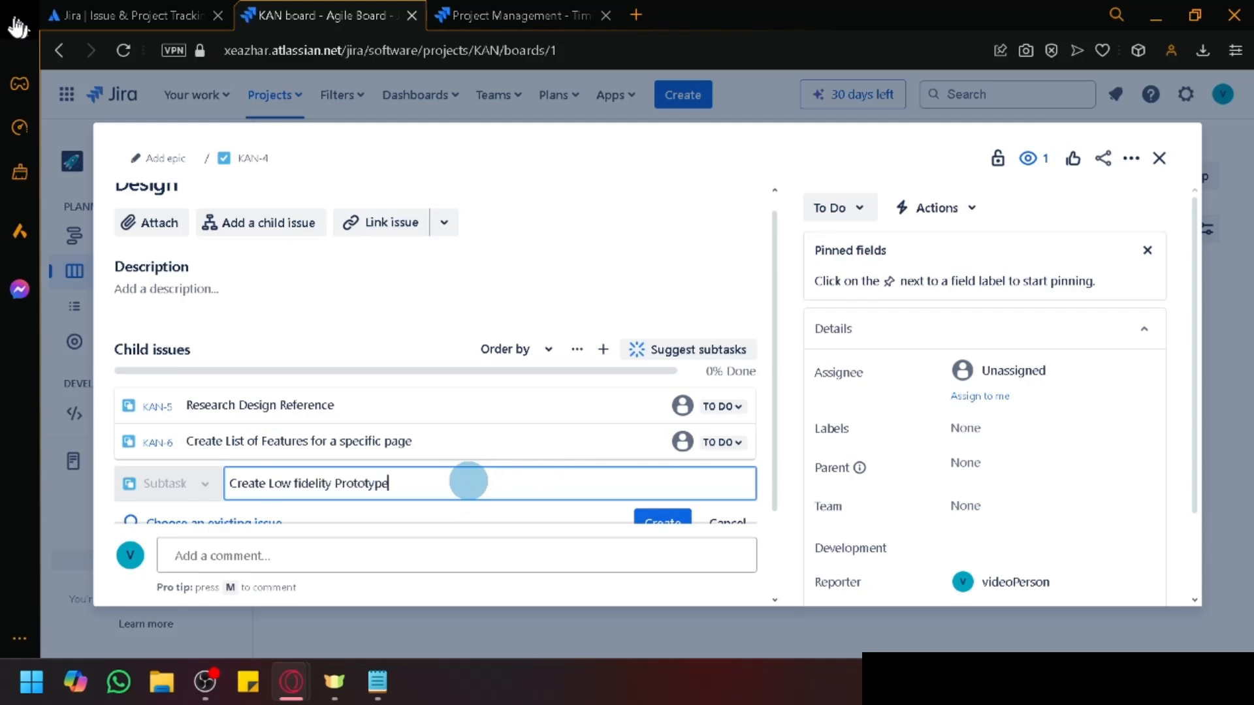
Step: Generate AI-suggested subtasks for Design and accept all five (KAN-7 to KAN-11)
click(666, 351)
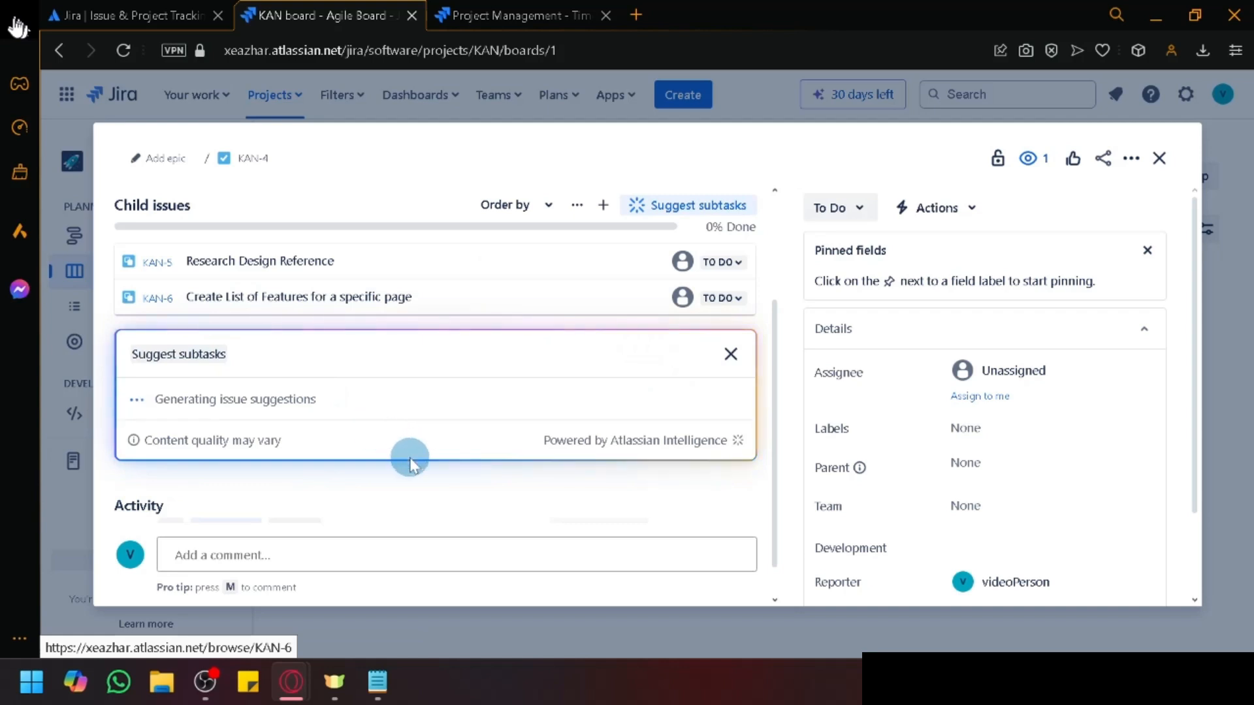
scroll(455, 478, up, 3)
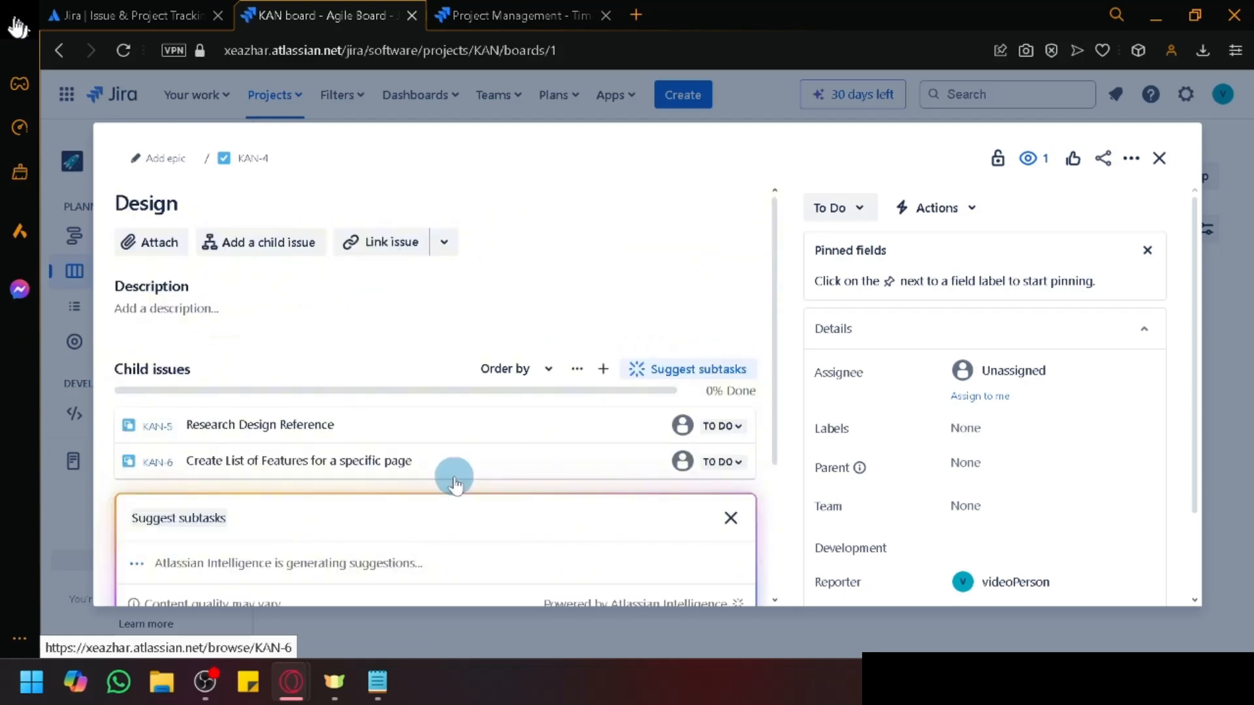
scroll(618, 360, down, 3)
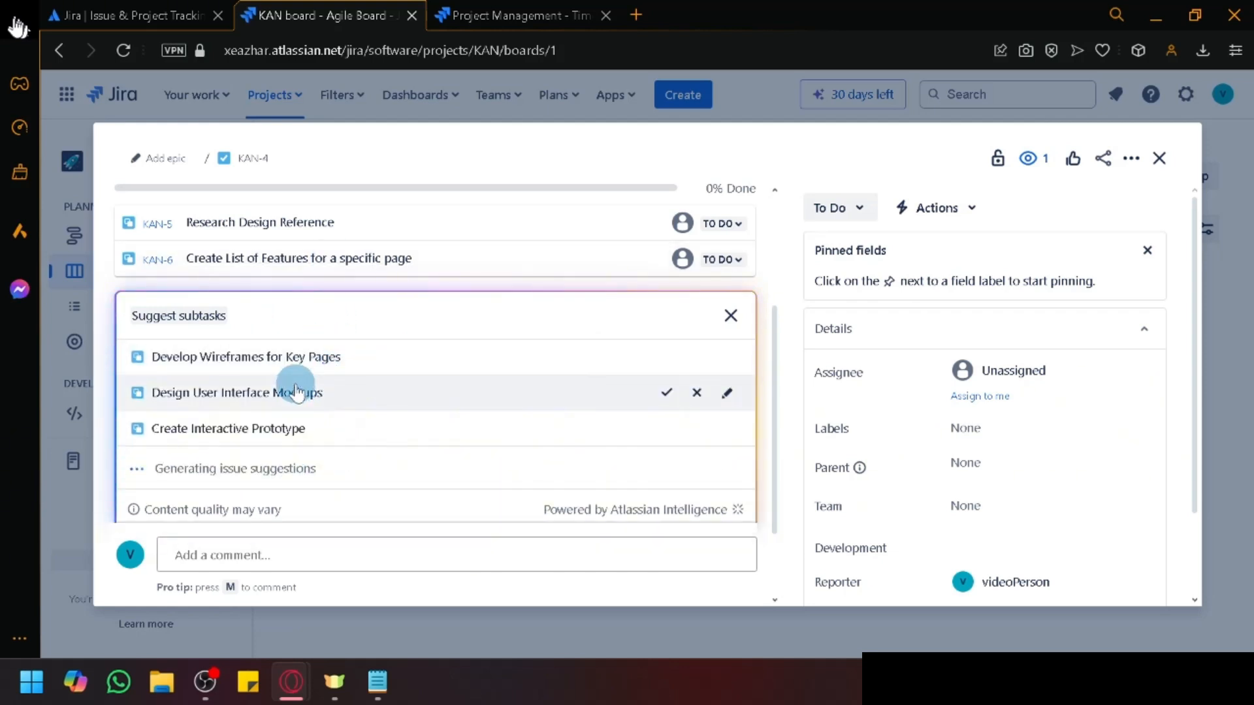
scroll(320, 380, down, 3)
scroll(529, 370, up, 3)
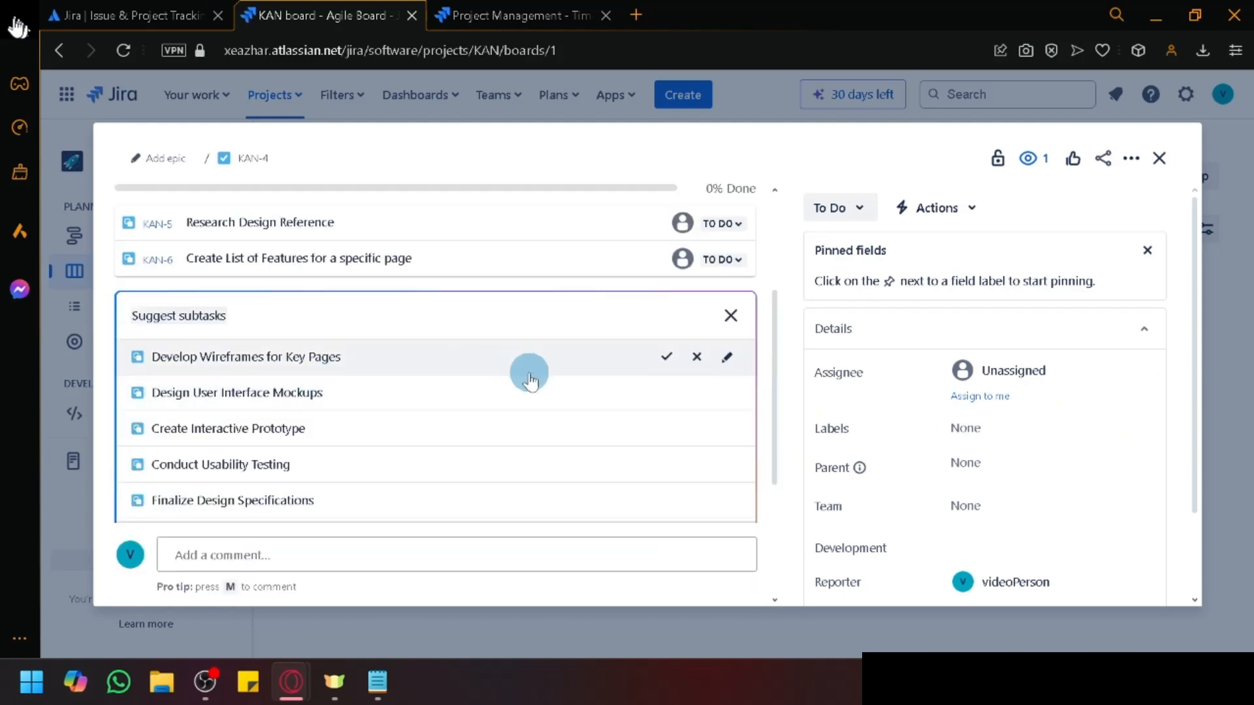
scroll(529, 369, down, 3)
scroll(418, 379, up, 3)
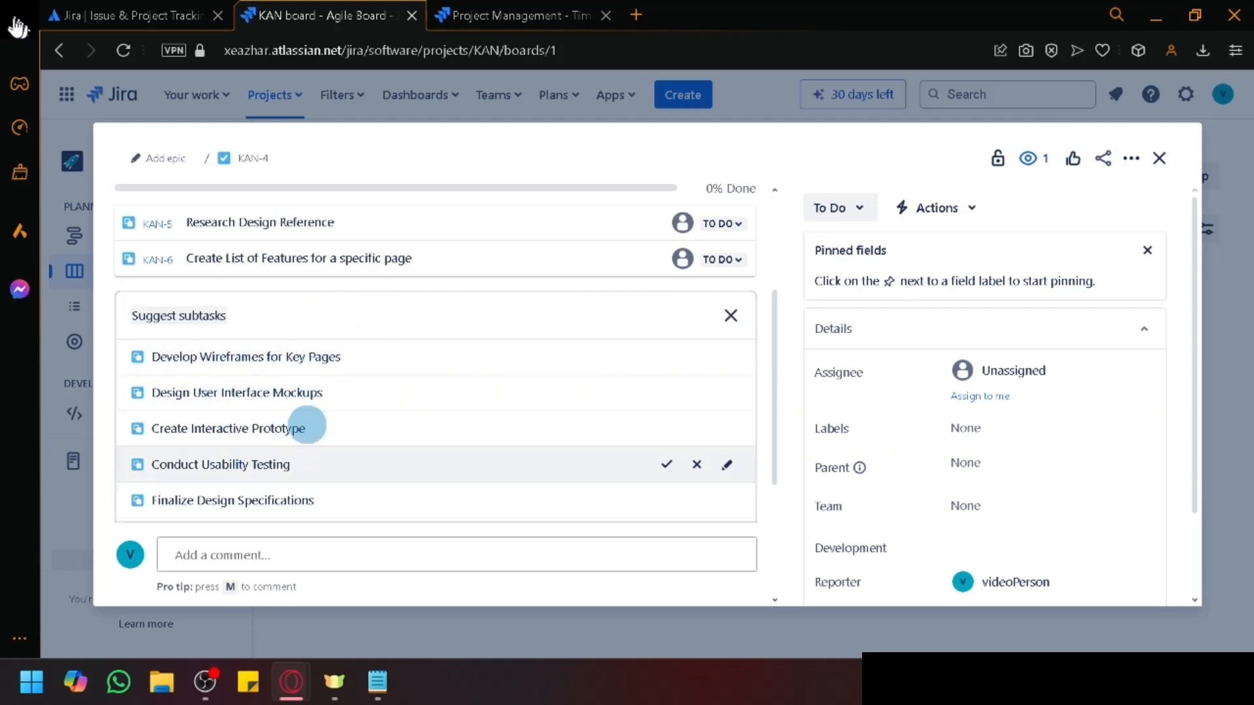
scroll(424, 438, down, 3)
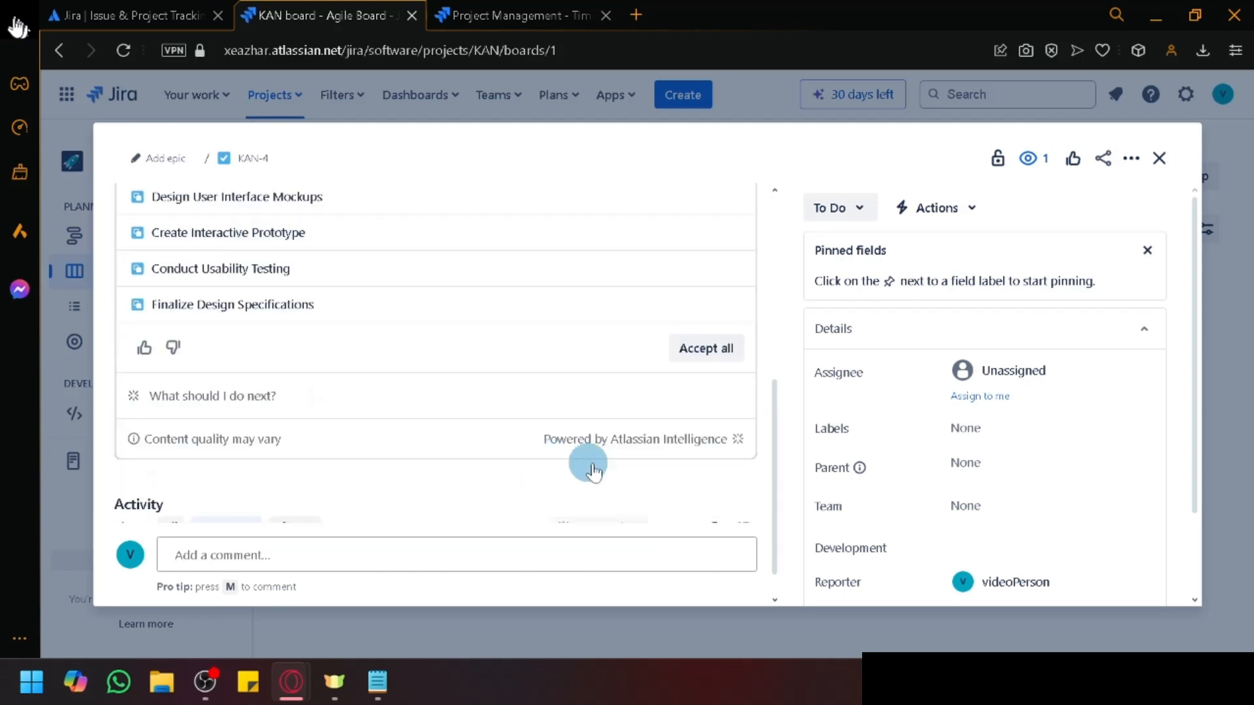
click(696, 365)
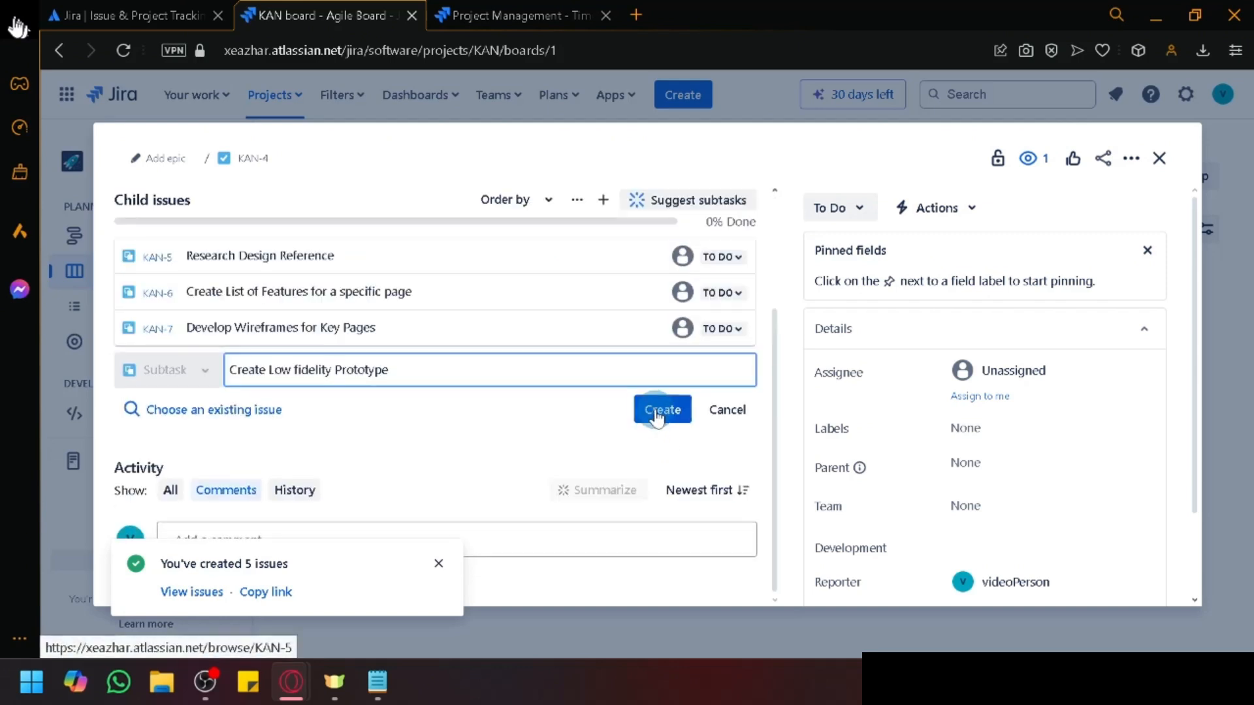
Step: Create the 'Create Low fidelity Prototype' subtask (KAN-12) under Design
click(661, 411)
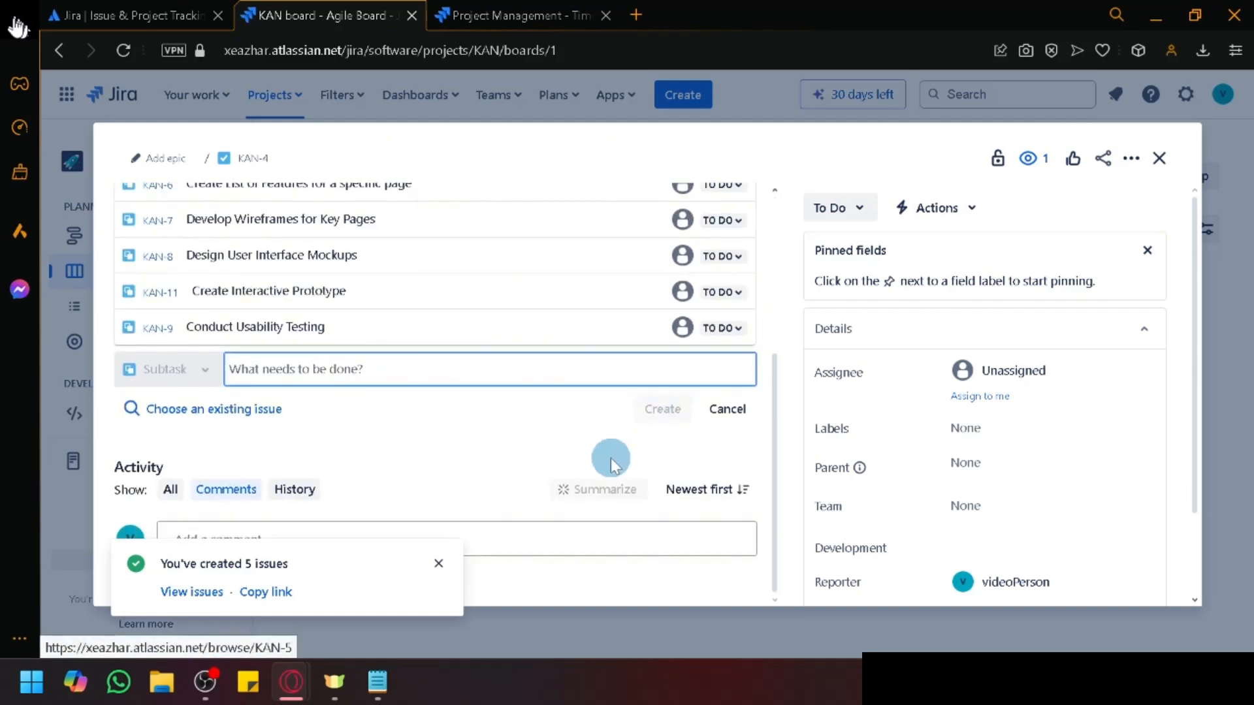
scroll(631, 475, up, 5)
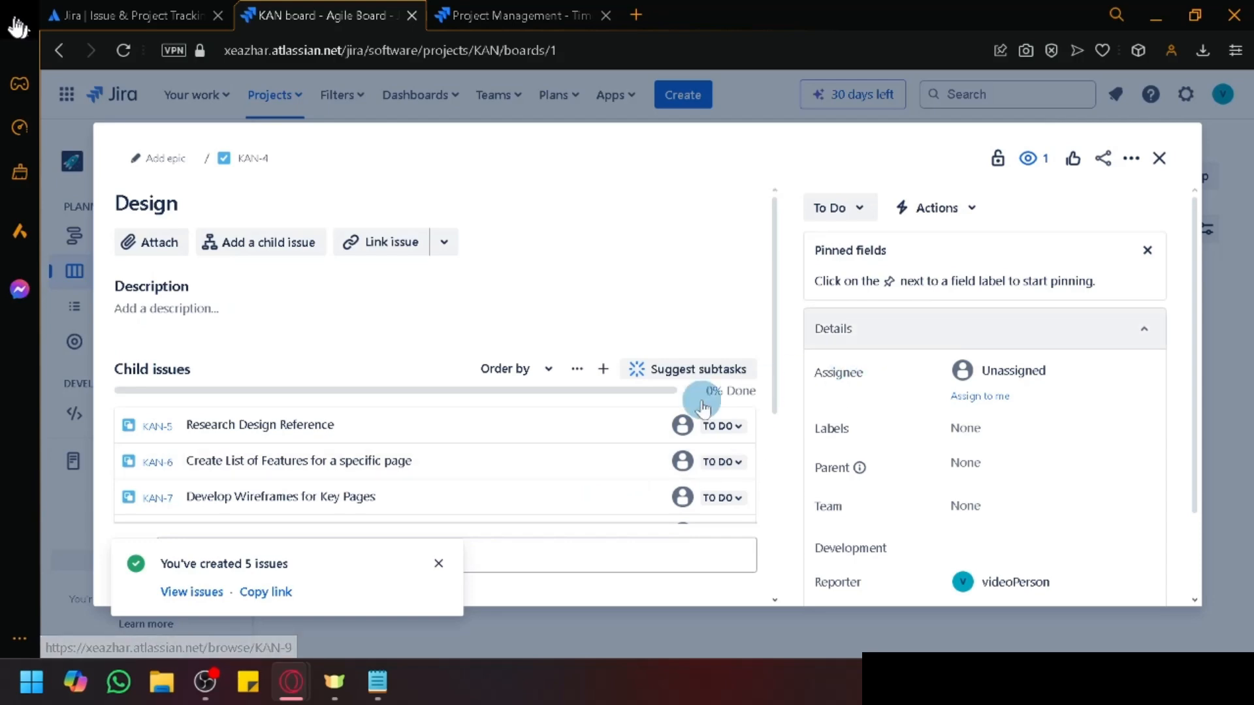
scroll(280, 386, down, 5)
scroll(579, 397, up, 5)
scroll(725, 413, down, 5)
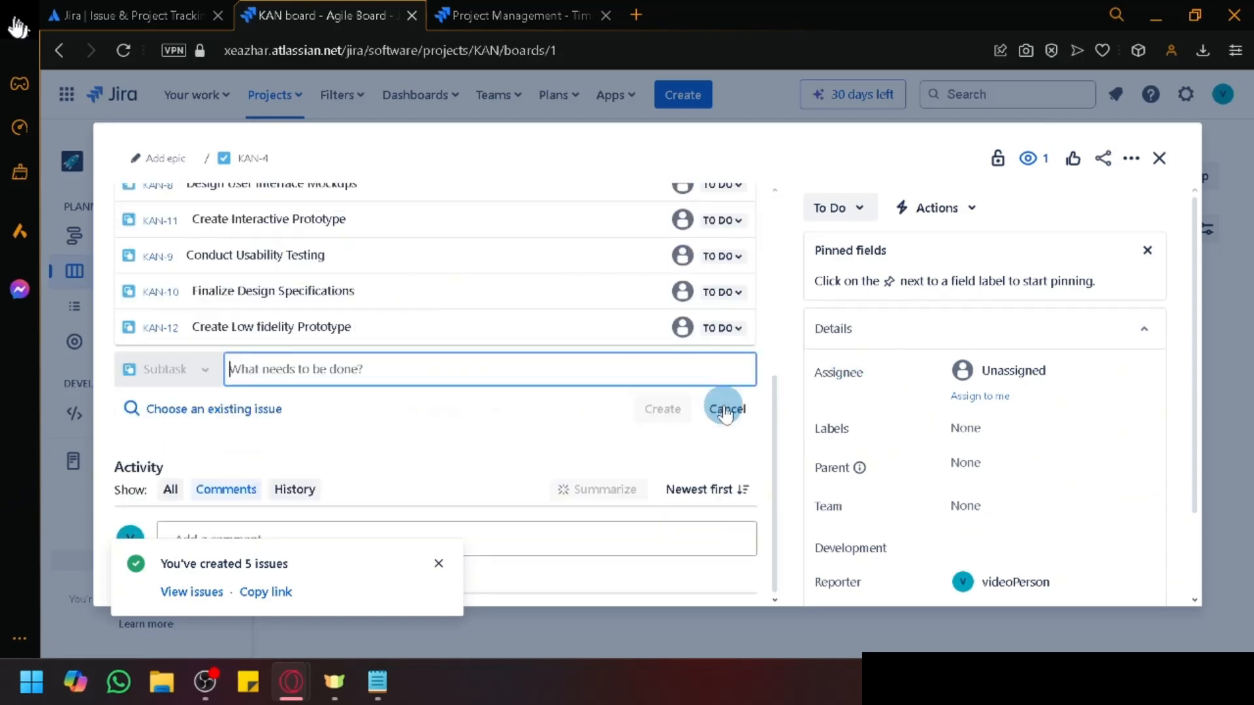
click(1167, 171)
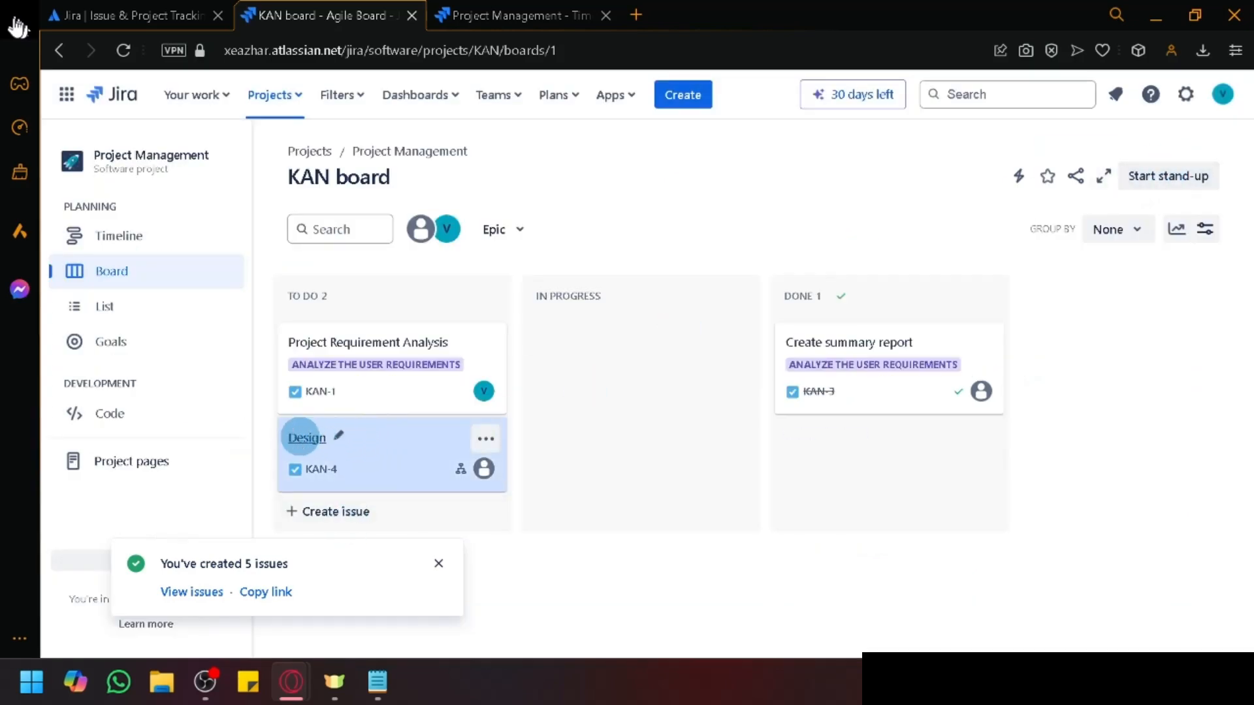
click(304, 438)
scroll(330, 386, down, 3)
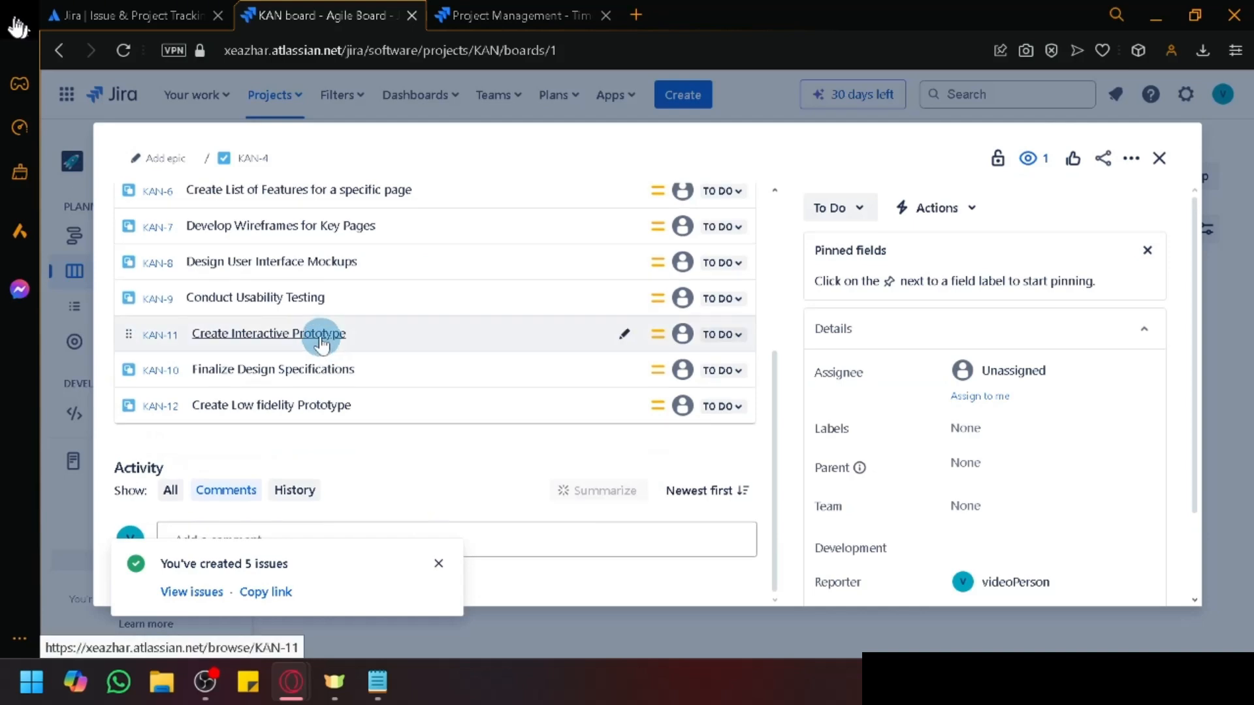
scroll(320, 341, up, 3)
scroll(340, 353, down, 3)
scroll(509, 359, up, 3)
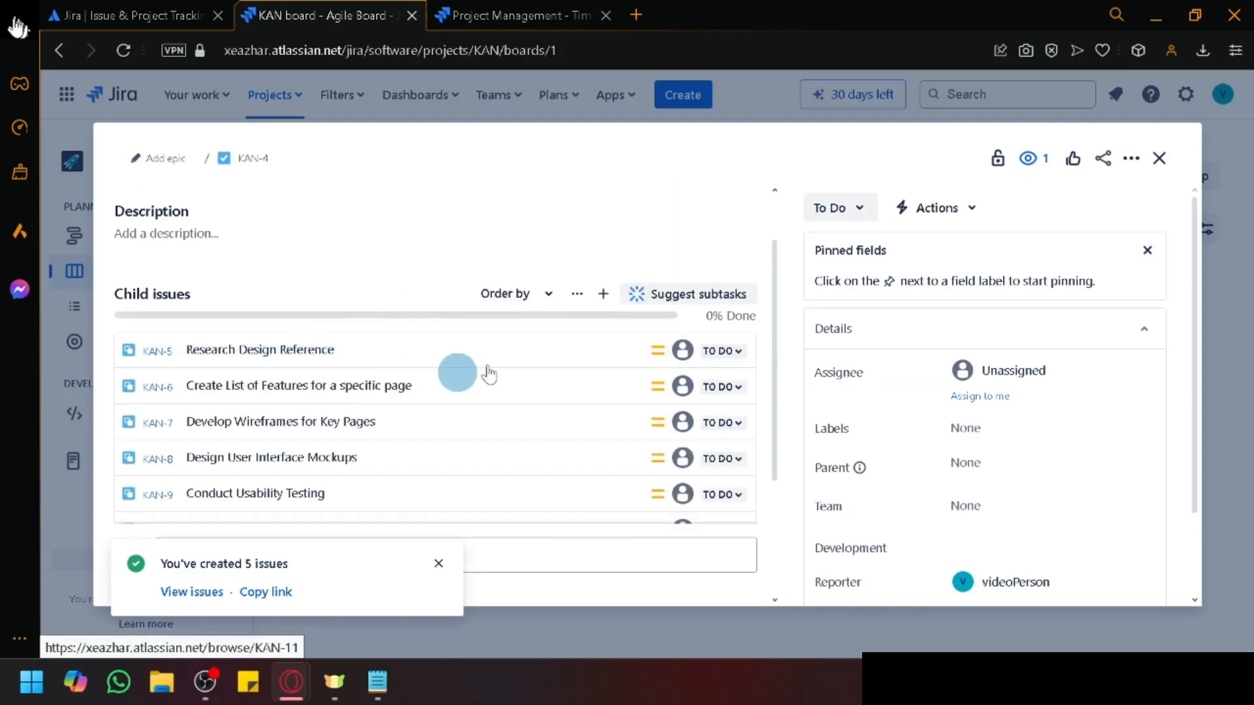
click(1160, 159)
Step: On the project Timeline, create a new epic named 'UI' (KAN-13)
click(118, 243)
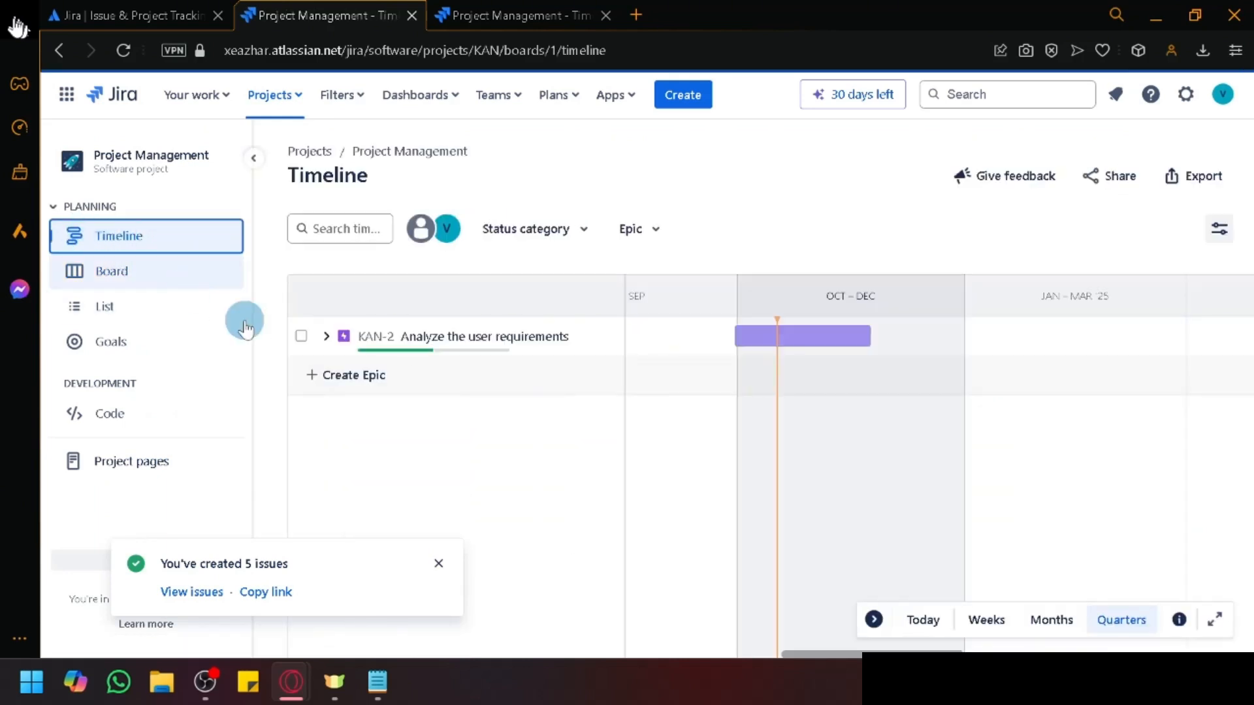
click(327, 336)
click(326, 336)
click(331, 374)
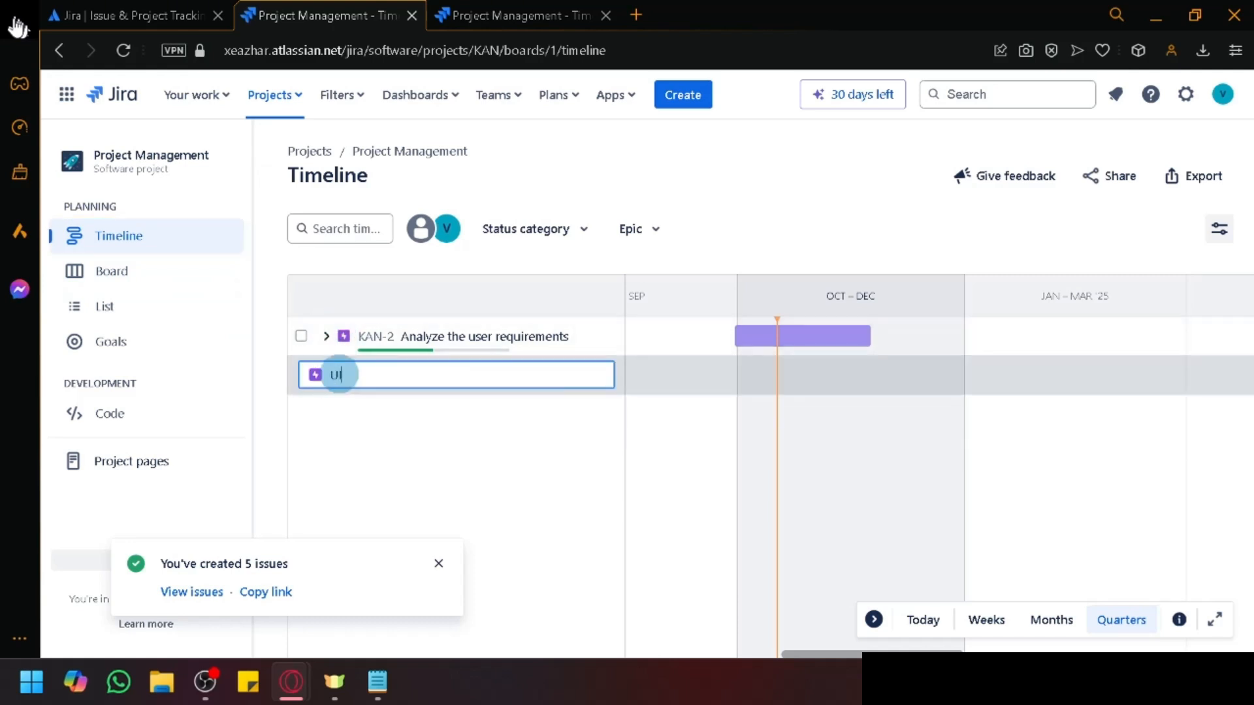
click(386, 440)
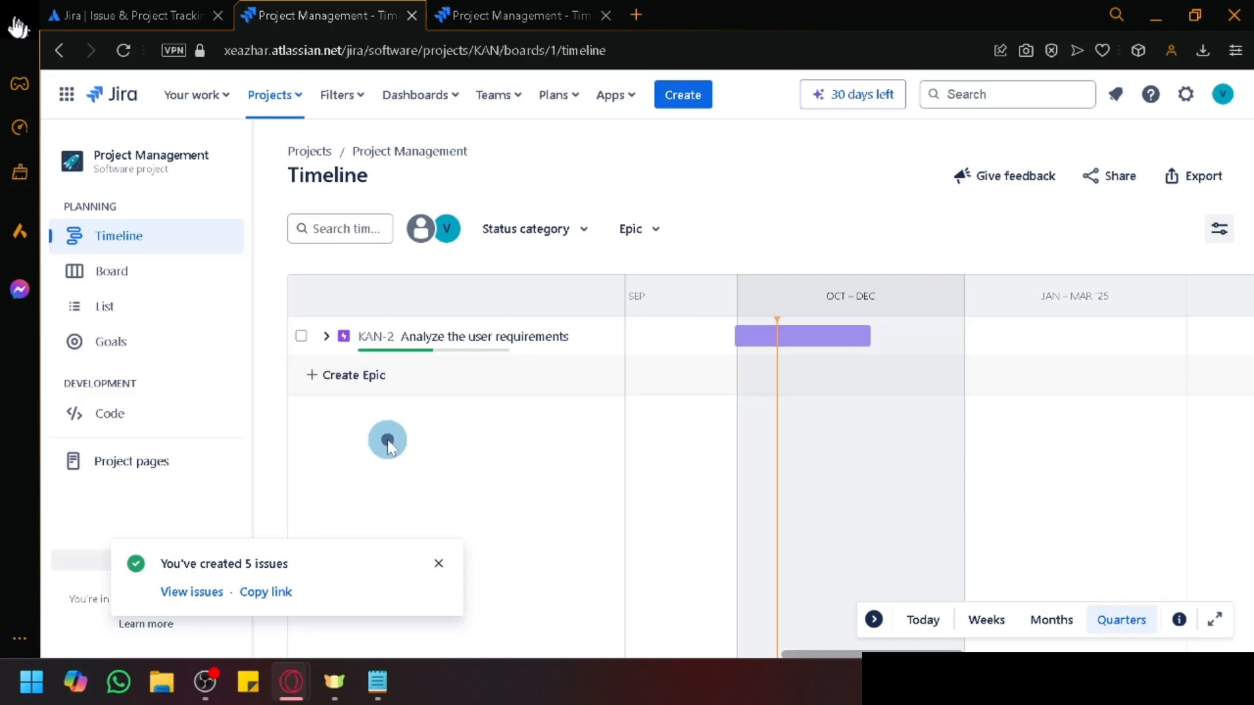
click(379, 368)
key(Return)
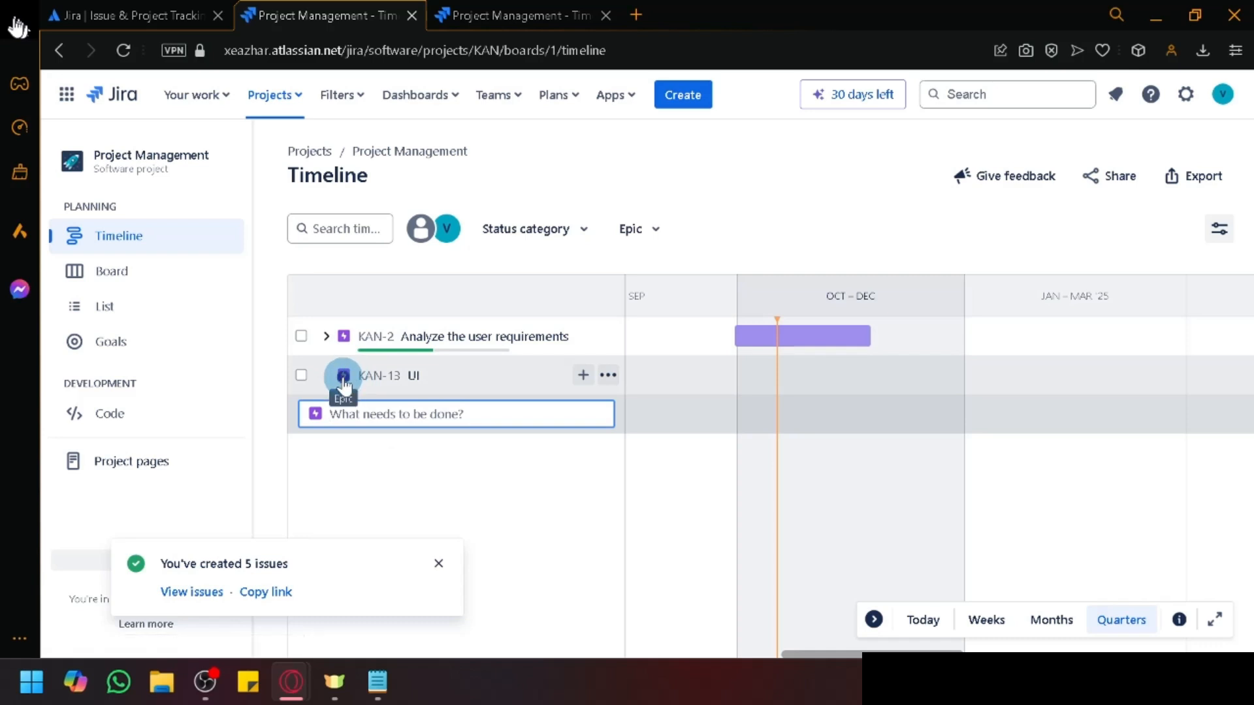
Step: Review the UI epic's details, then return to the KAN board and open Design (KAN-4)
click(364, 379)
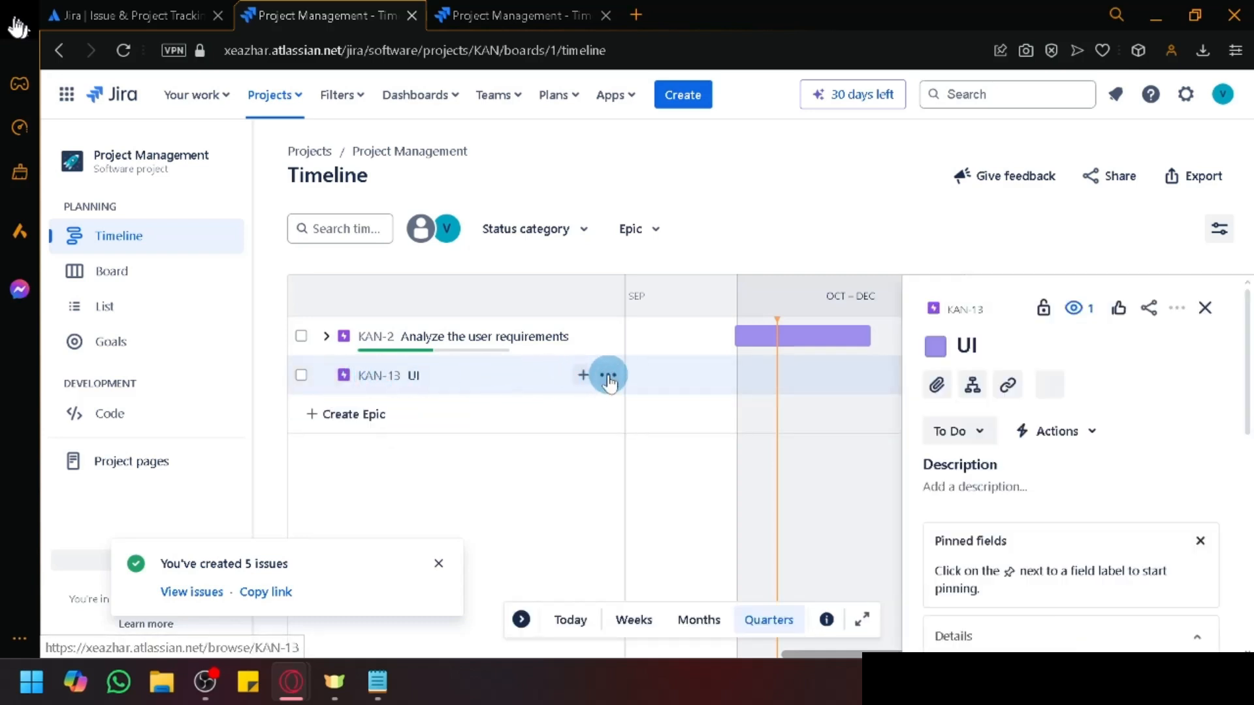
scroll(1019, 434, down, 3)
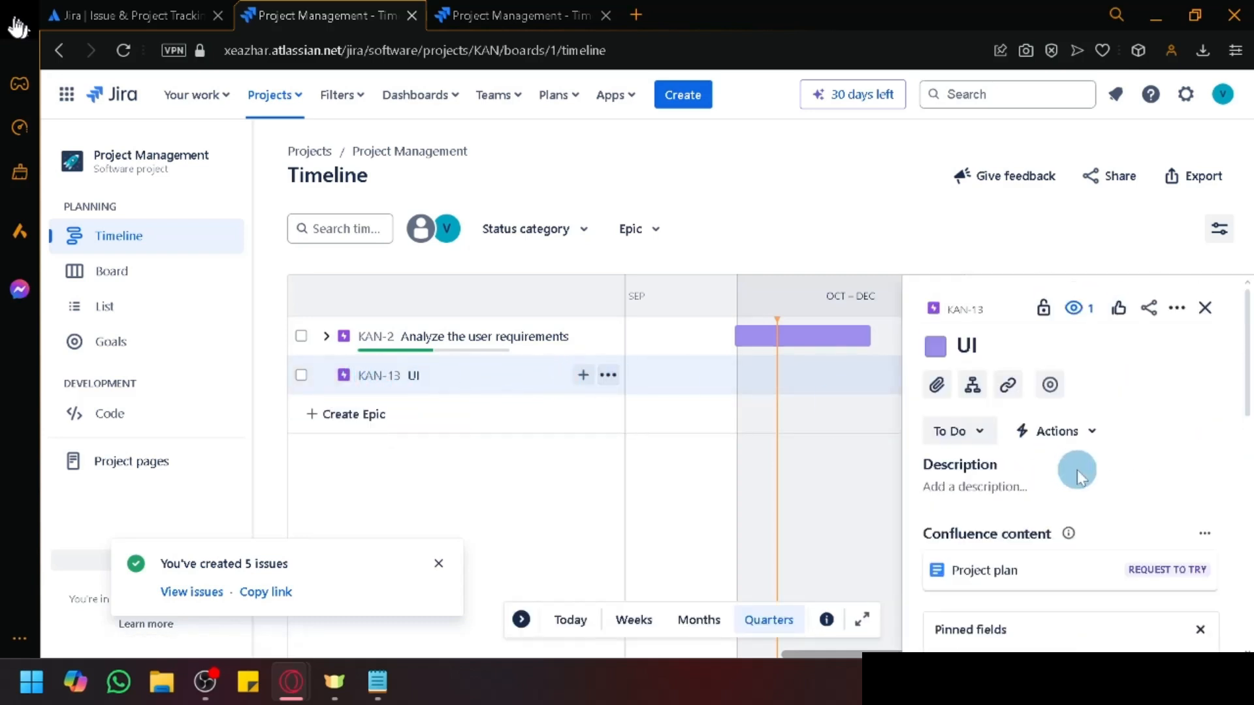
scroll(1078, 476, down, 5)
scroll(1077, 480, up, 10)
scroll(1077, 477, down, 8)
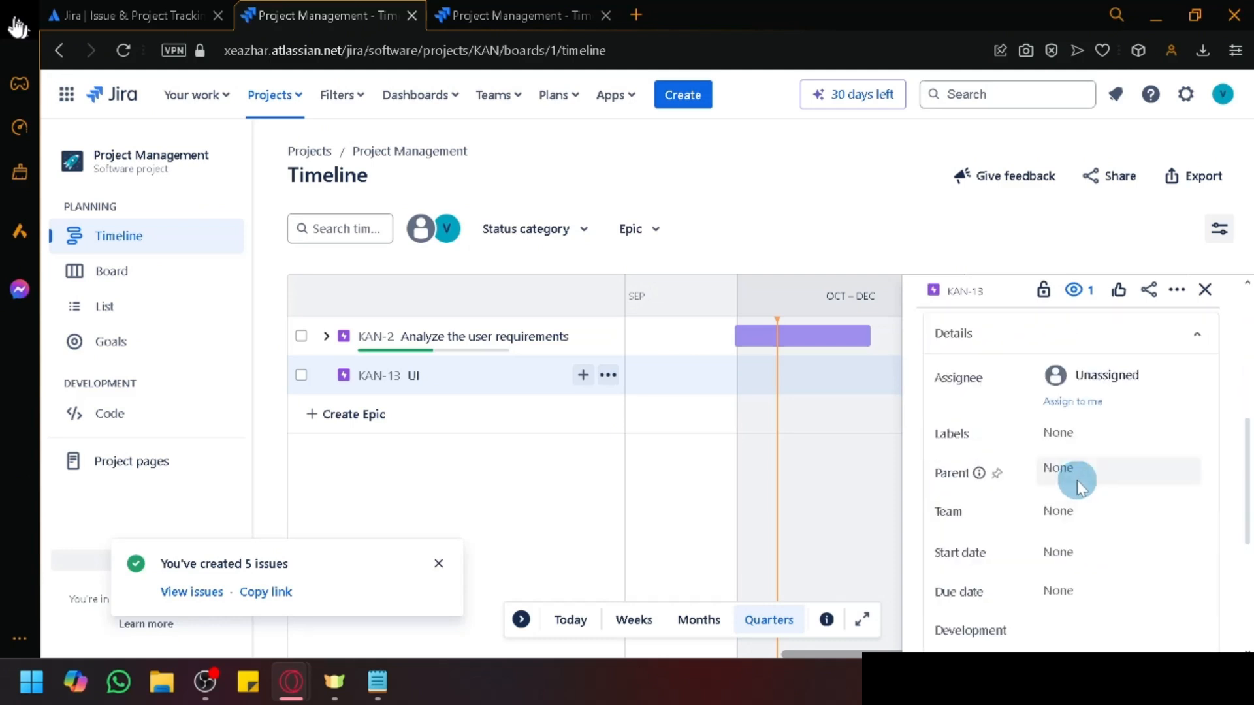
click(135, 268)
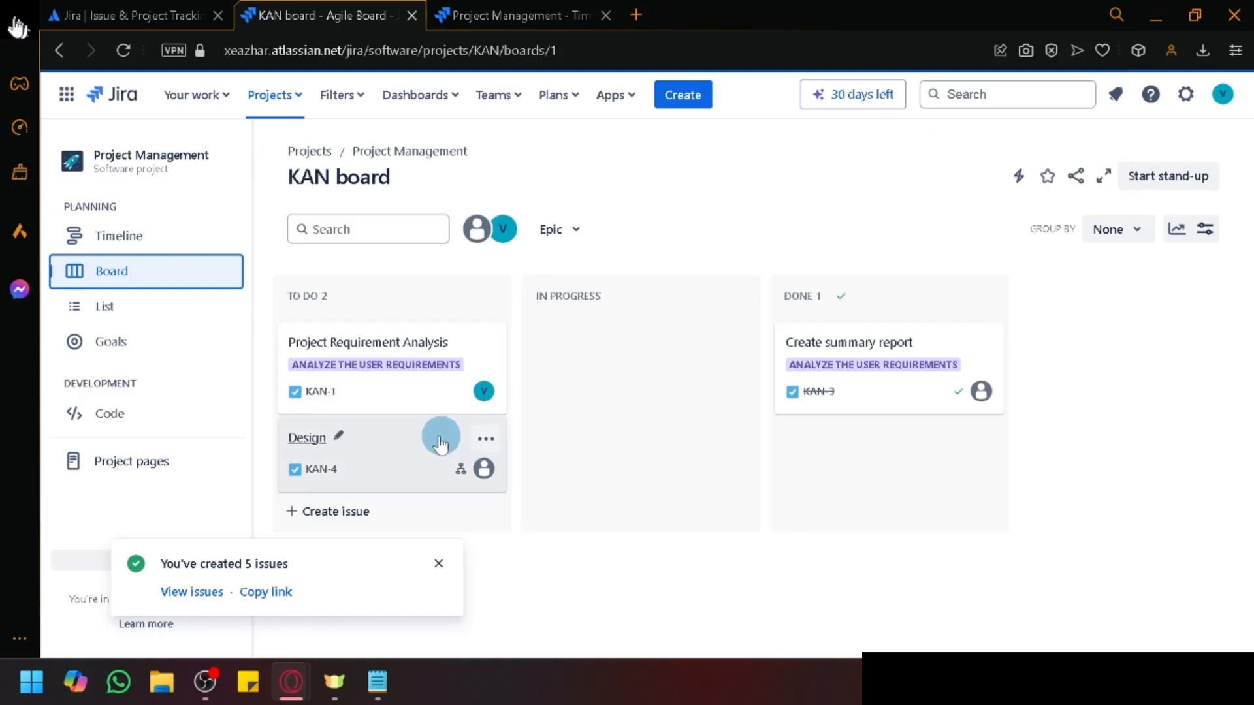
click(309, 447)
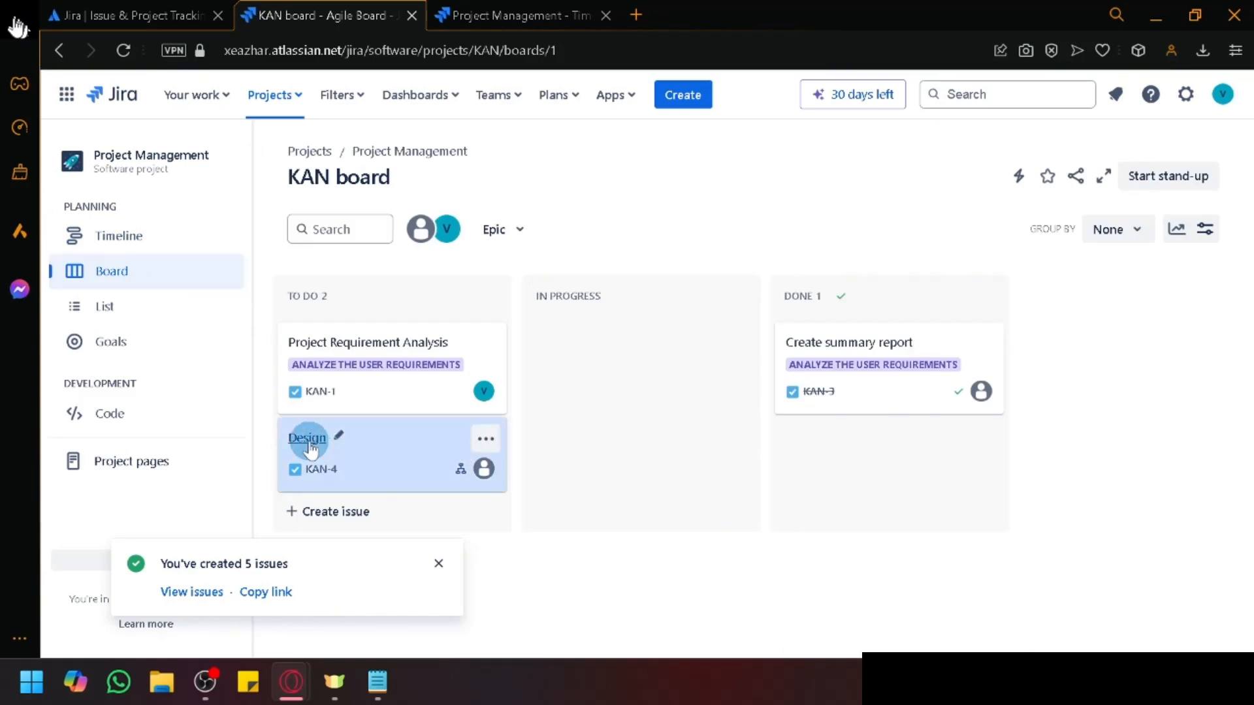
Step: Set epic KAN-13 'UI' as the parent of Design (KAN-4) and close the issue
scroll(862, 420, down, 2)
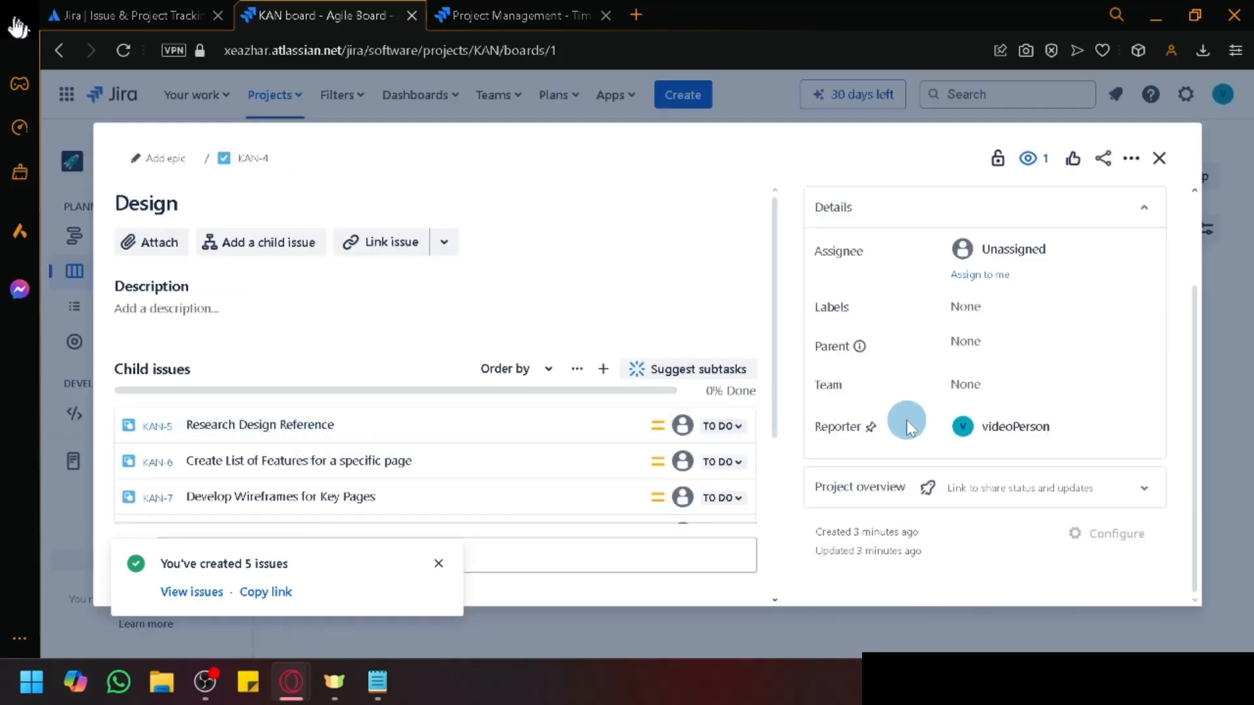
click(970, 358)
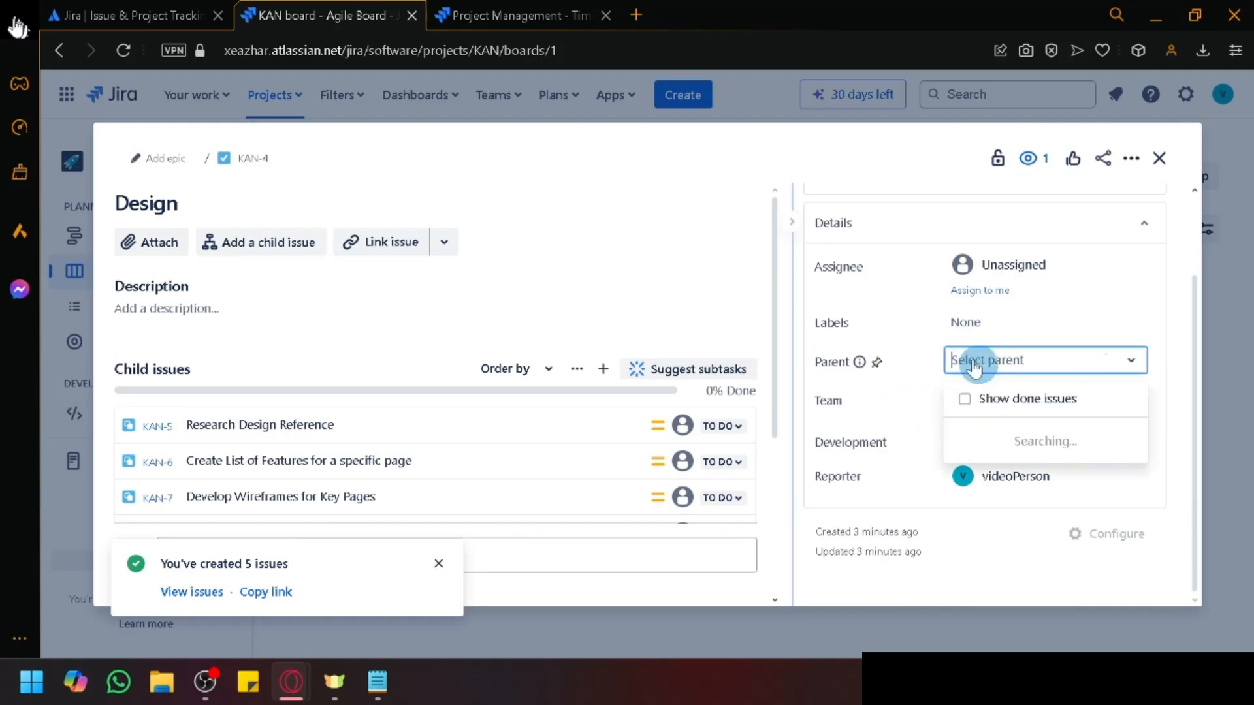
click(973, 449)
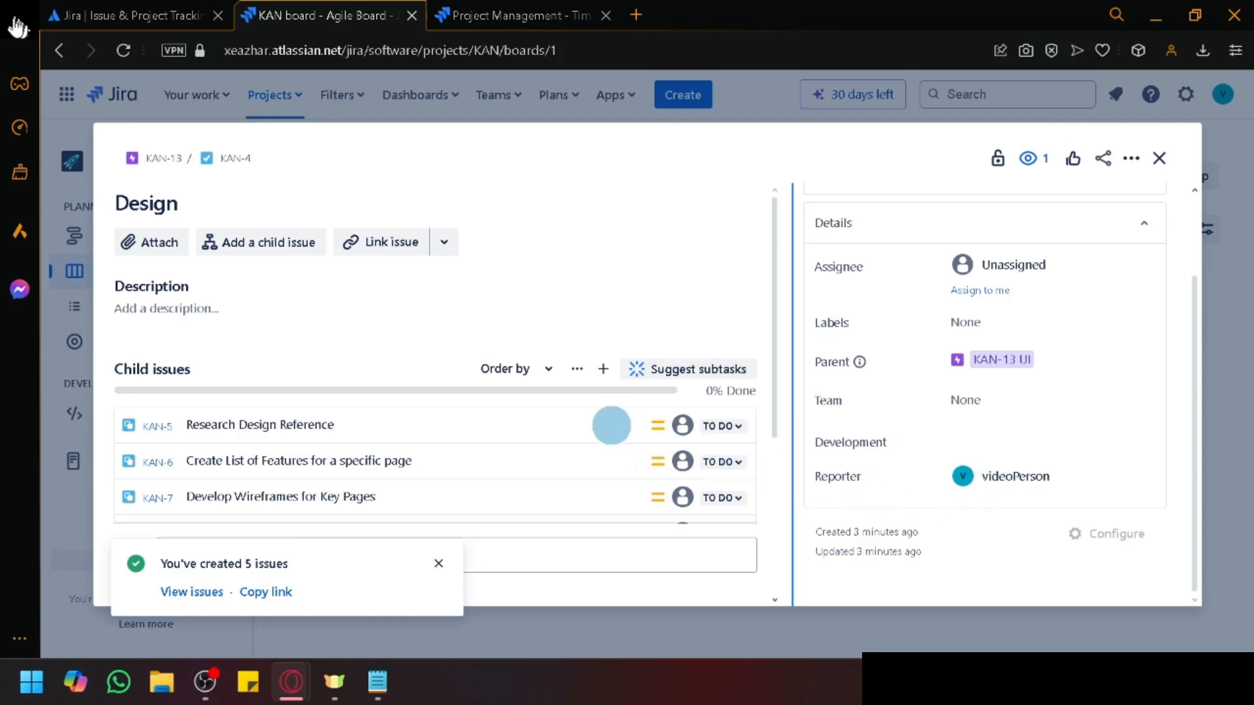
scroll(601, 420, down, 4)
click(438, 563)
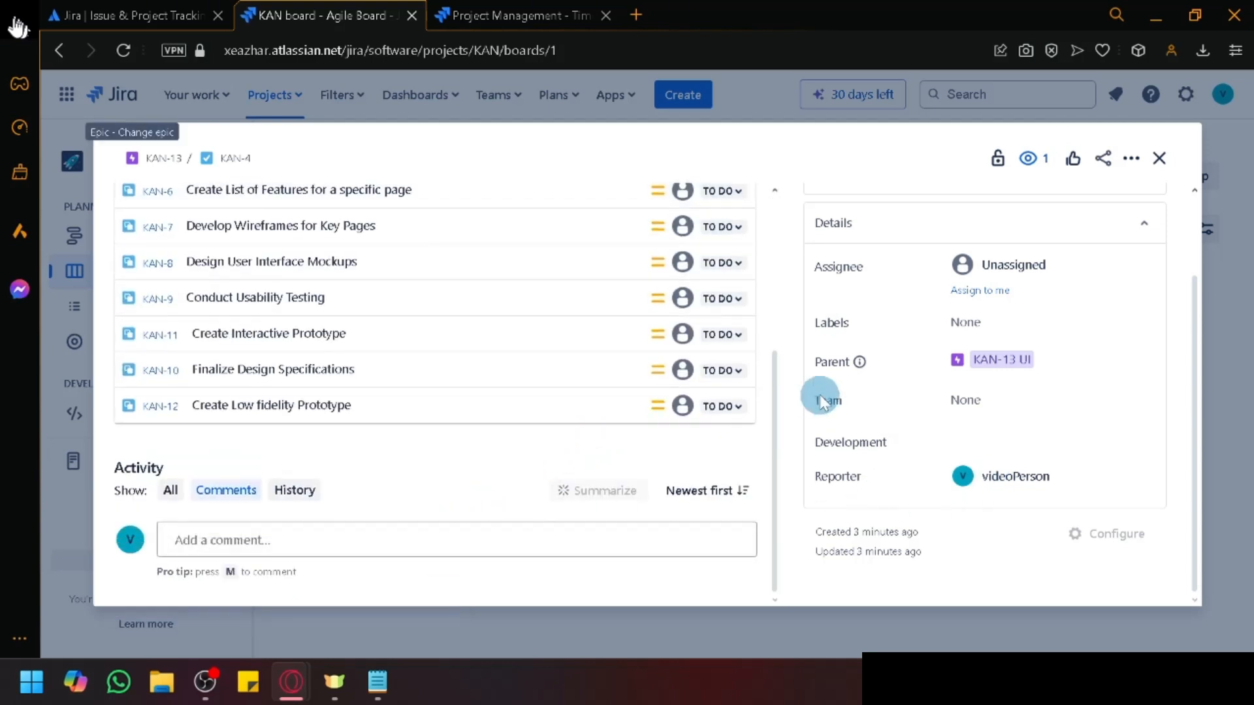
scroll(821, 391, up, 2)
click(1154, 169)
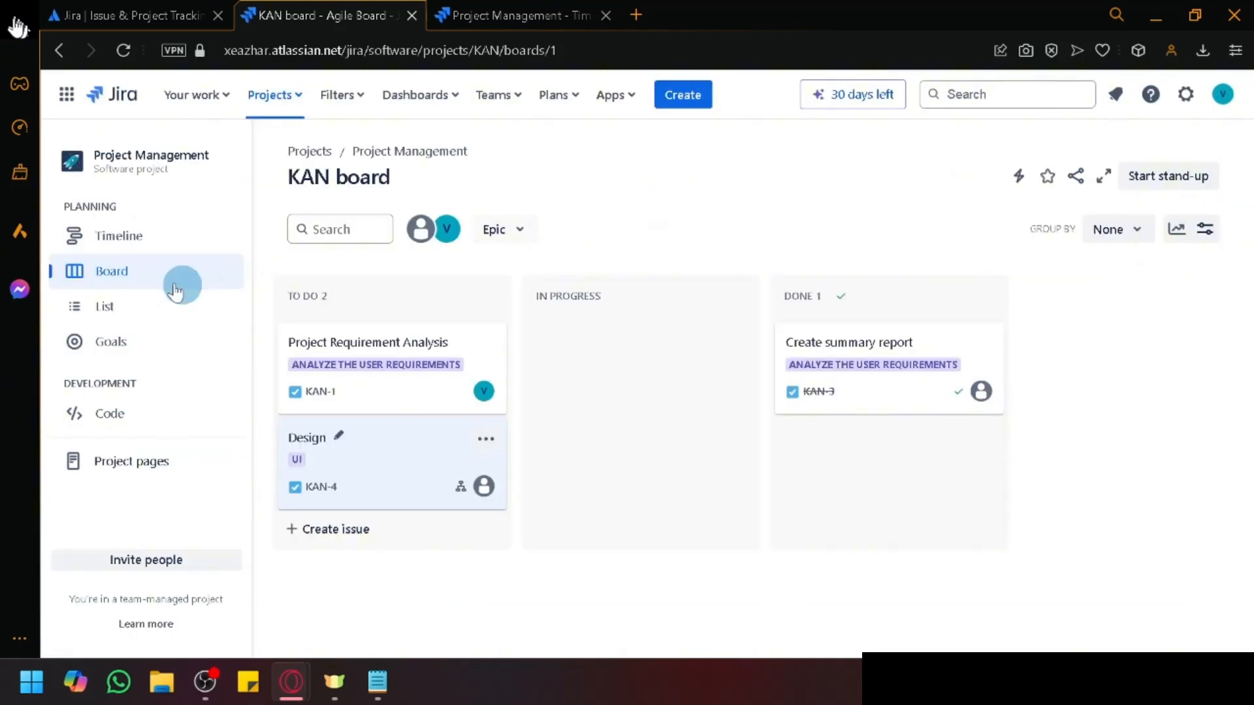
Step: On the Timeline, expand the UI epic to check Design under it, then collapse it
click(119, 246)
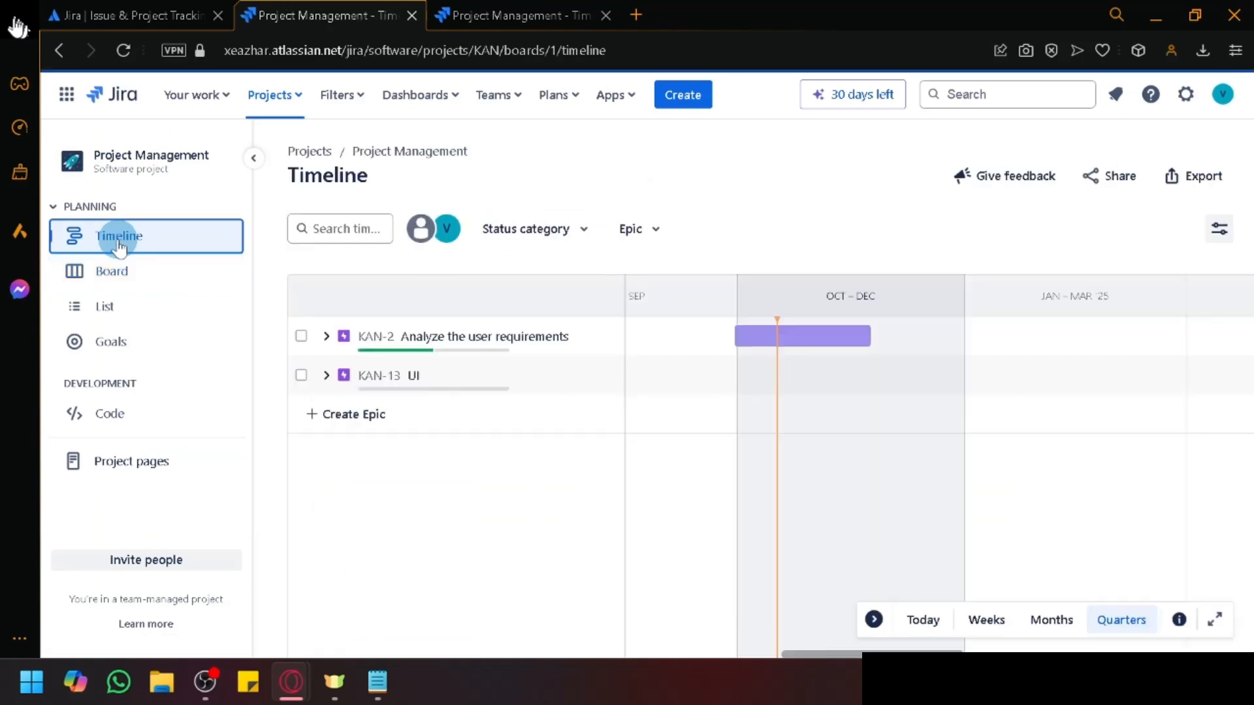
click(325, 374)
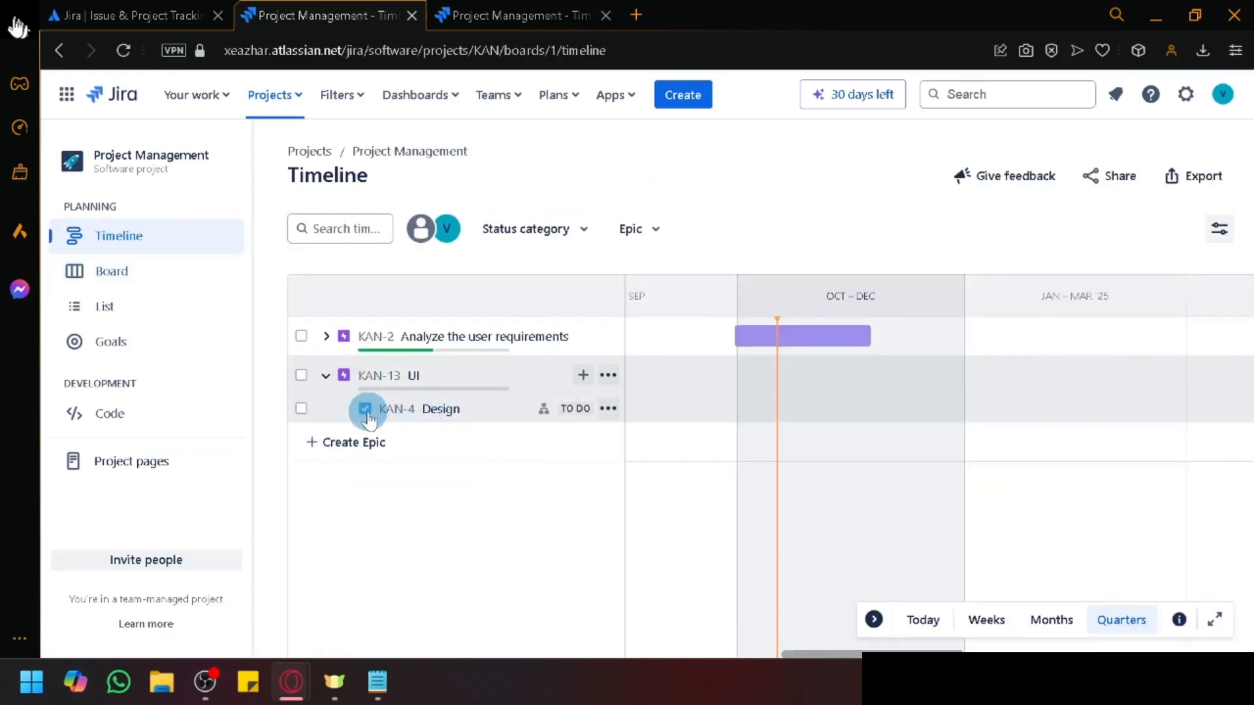
click(408, 409)
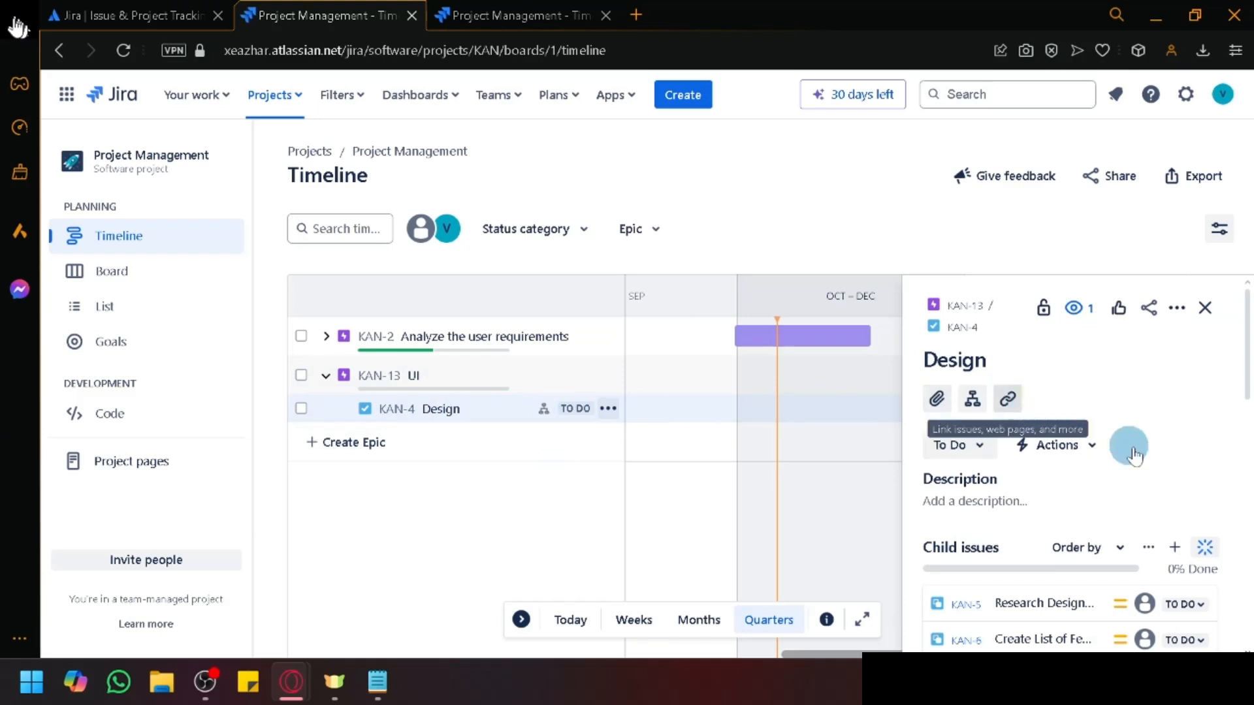
scroll(1123, 535, down, 6)
scroll(1083, 574, up, 4)
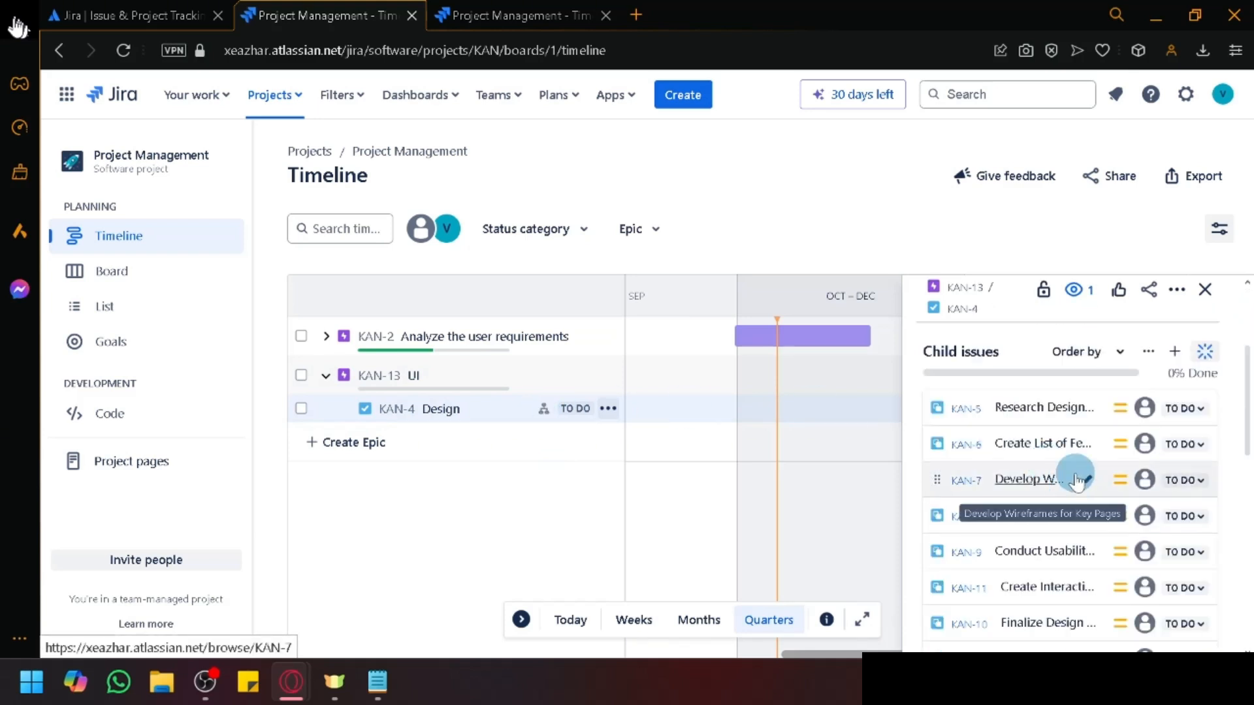
click(1207, 291)
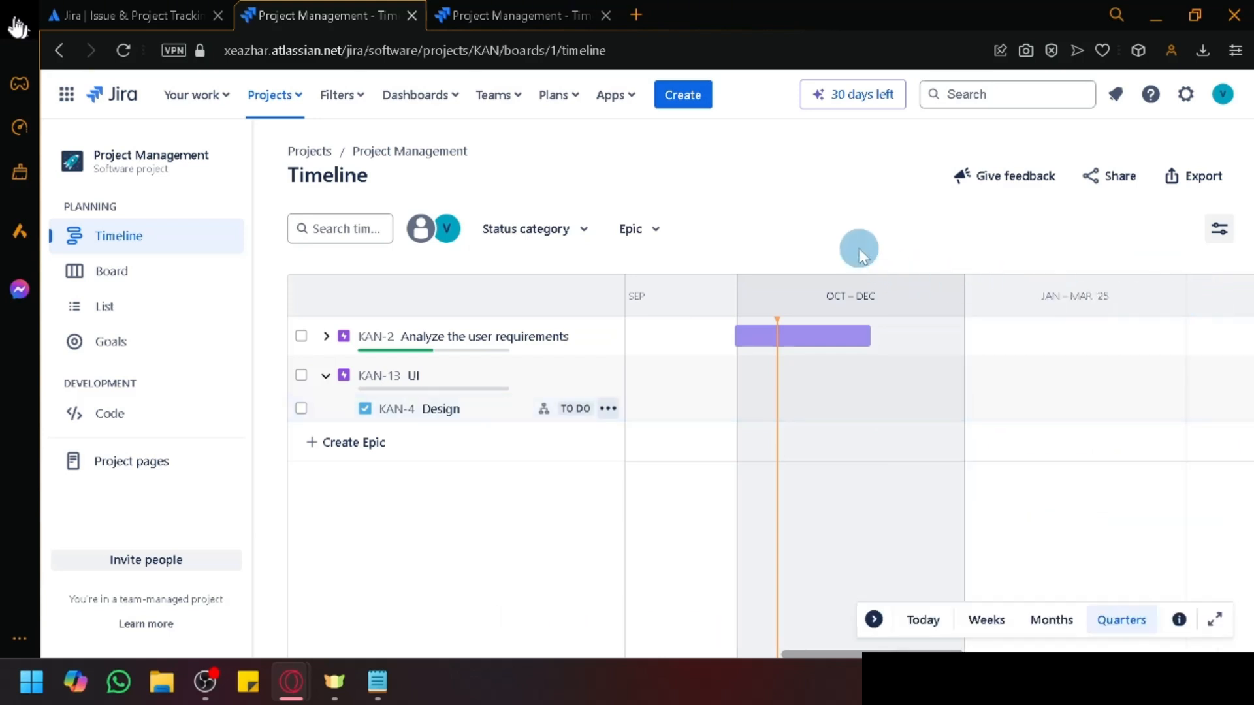
click(326, 376)
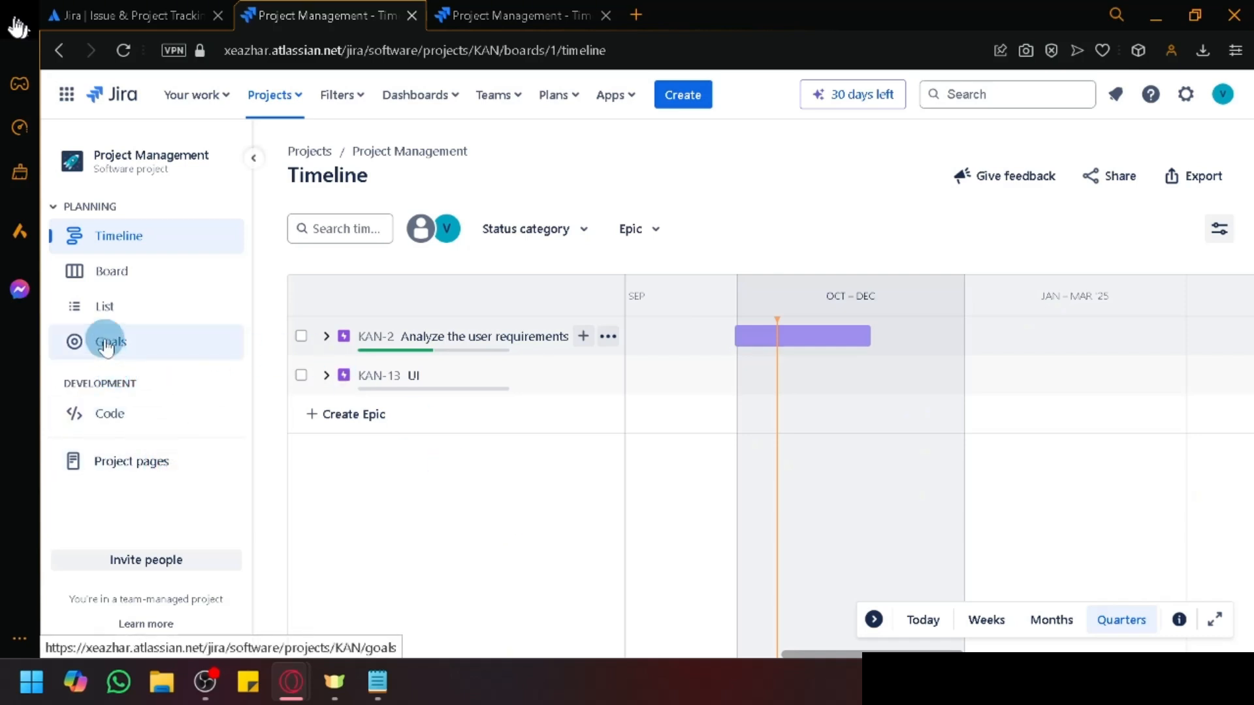
click(110, 314)
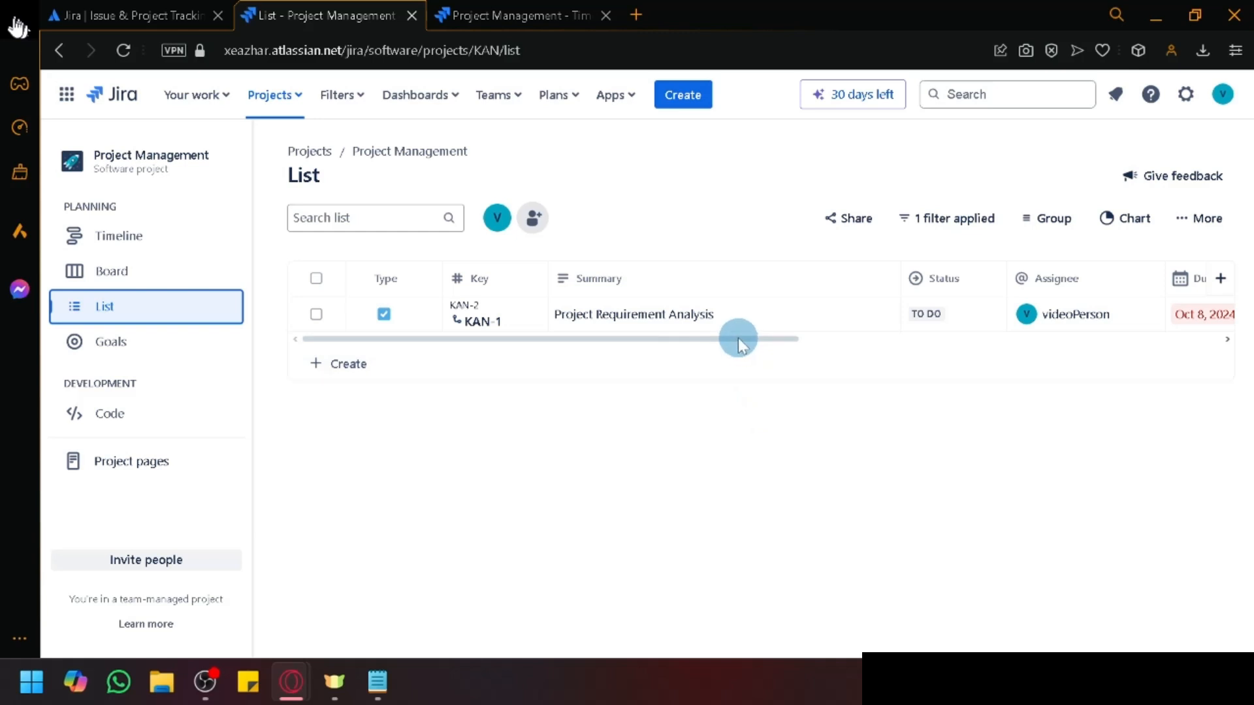
drag(739, 339, 475, 347)
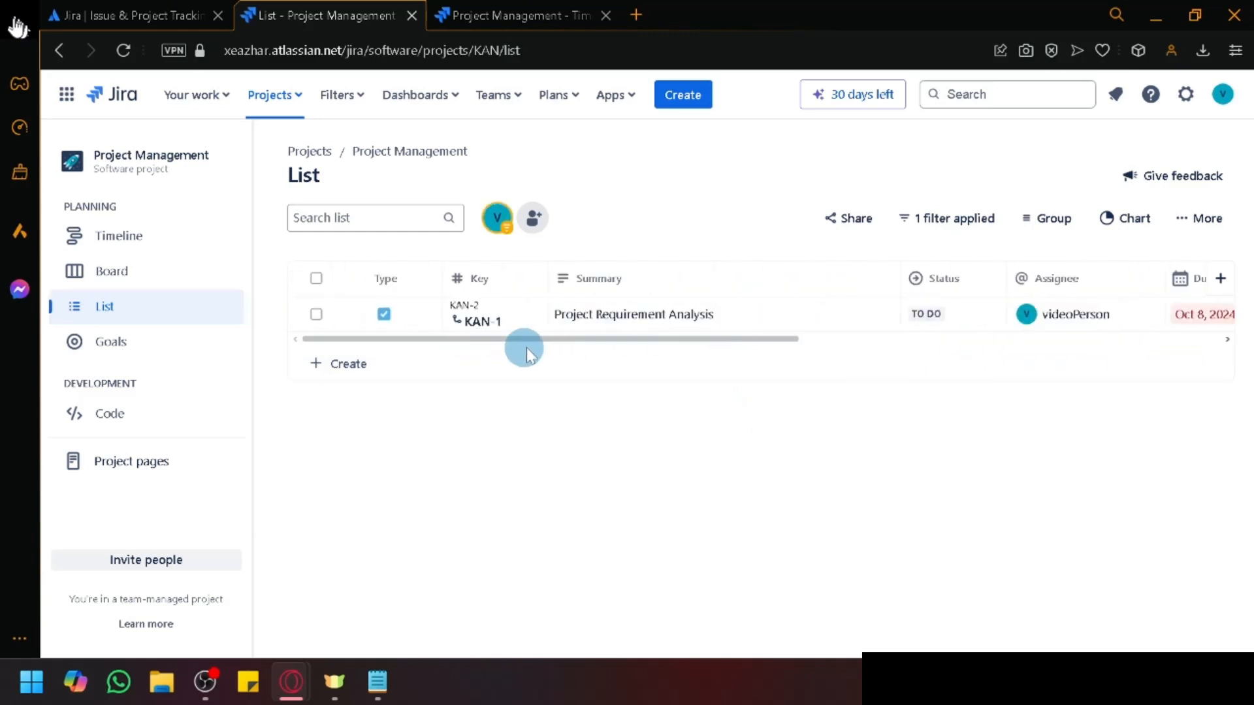
drag(751, 340, 1139, 315)
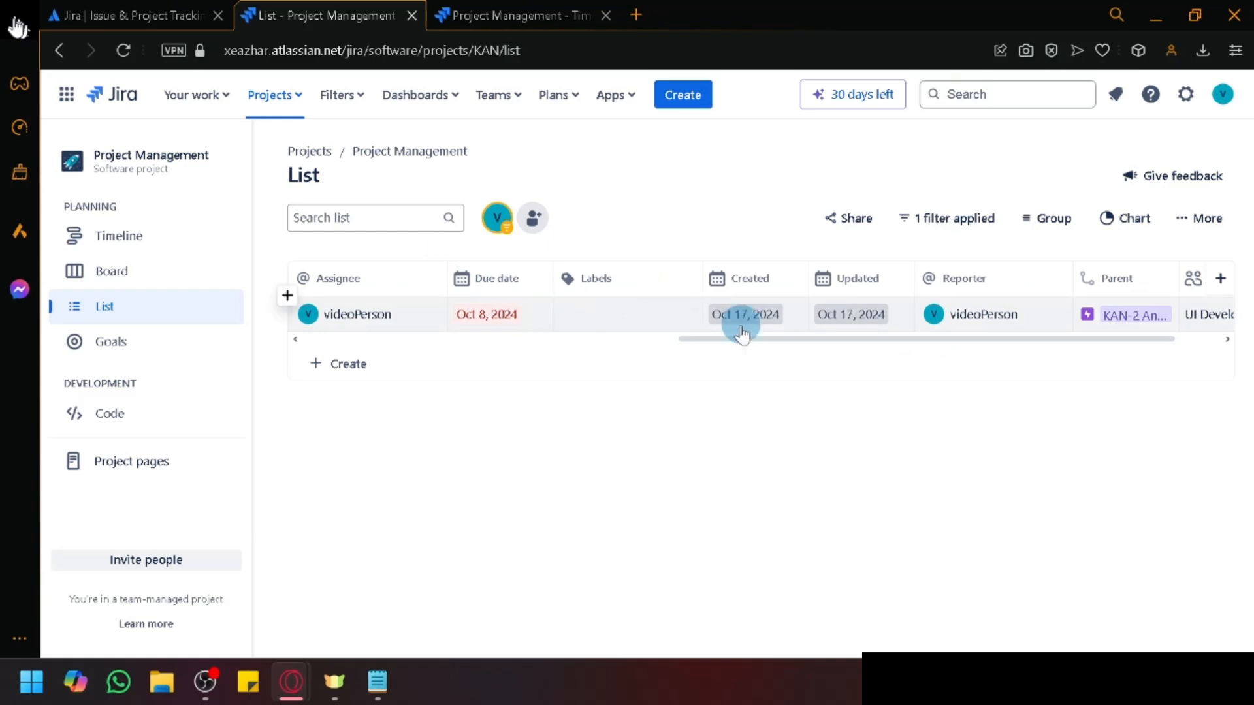
drag(802, 343, 1164, 330)
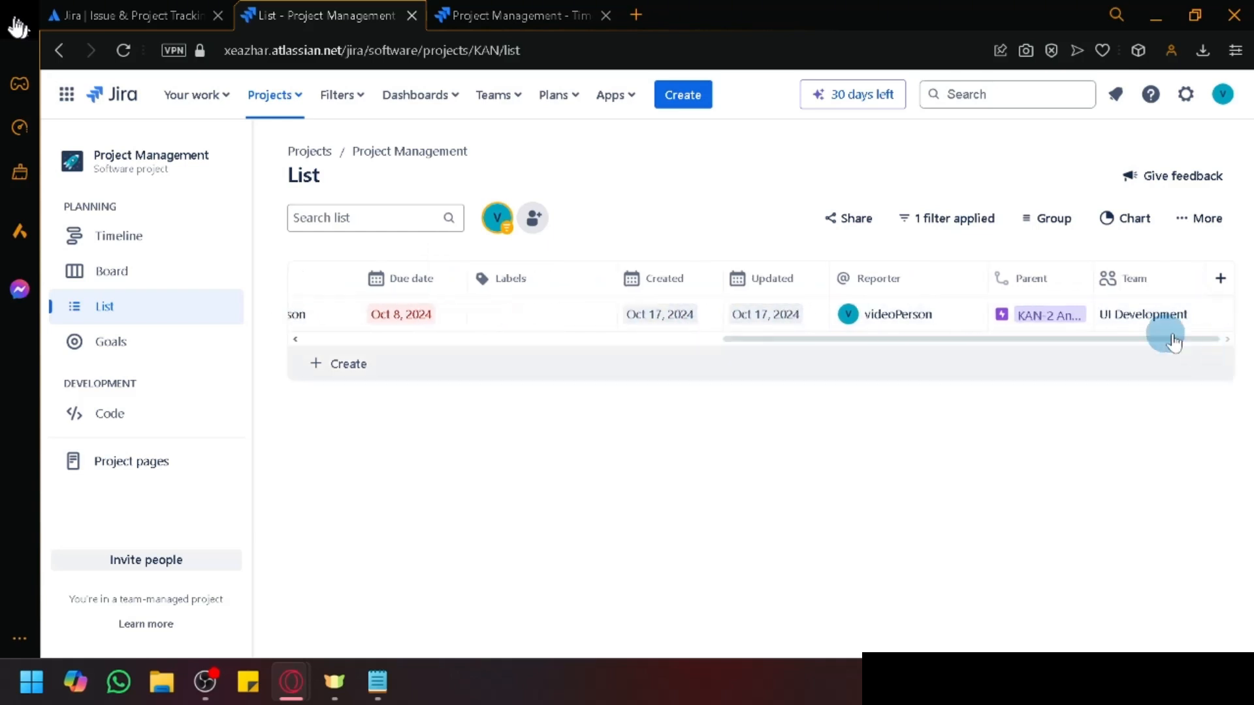
click(1219, 279)
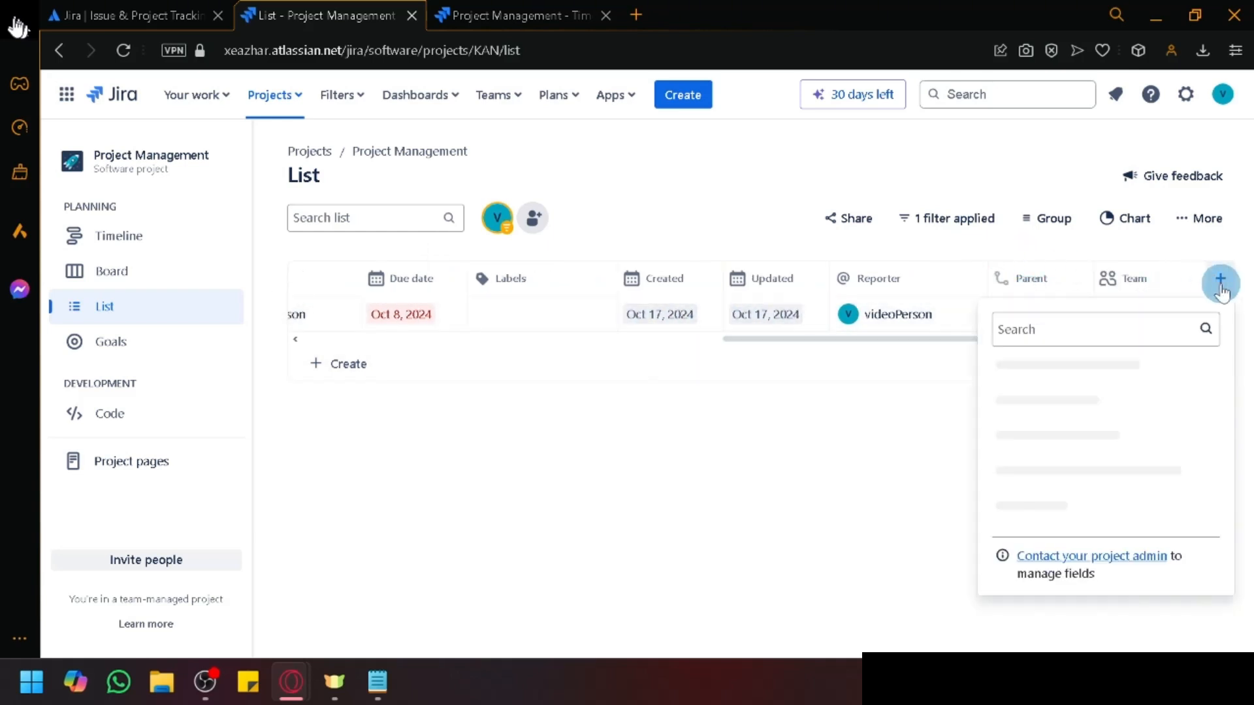
click(1071, 476)
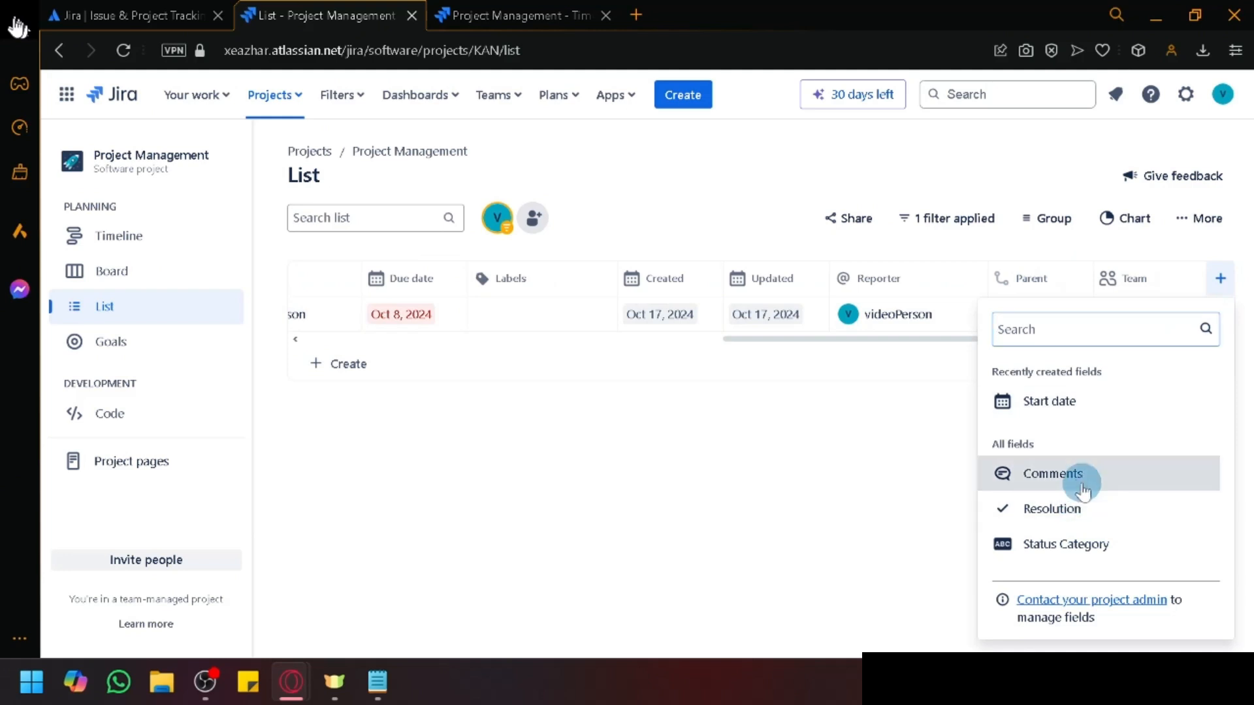
click(876, 399)
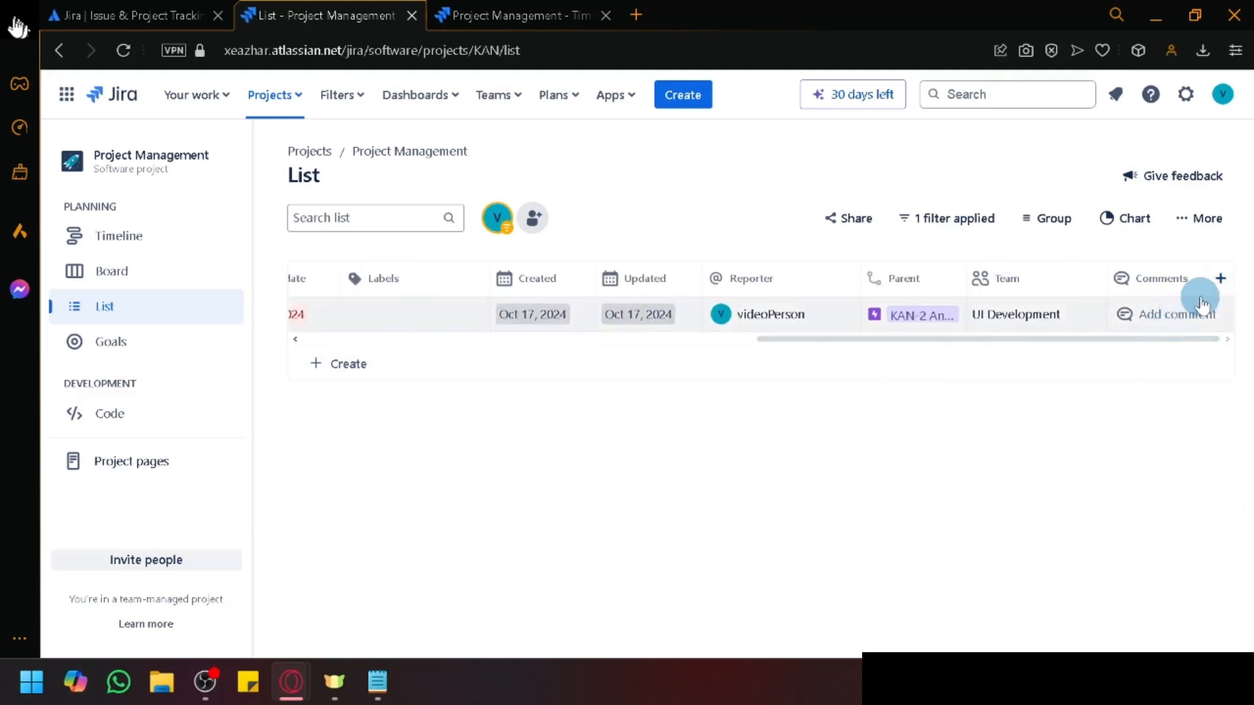
click(1220, 279)
click(1061, 475)
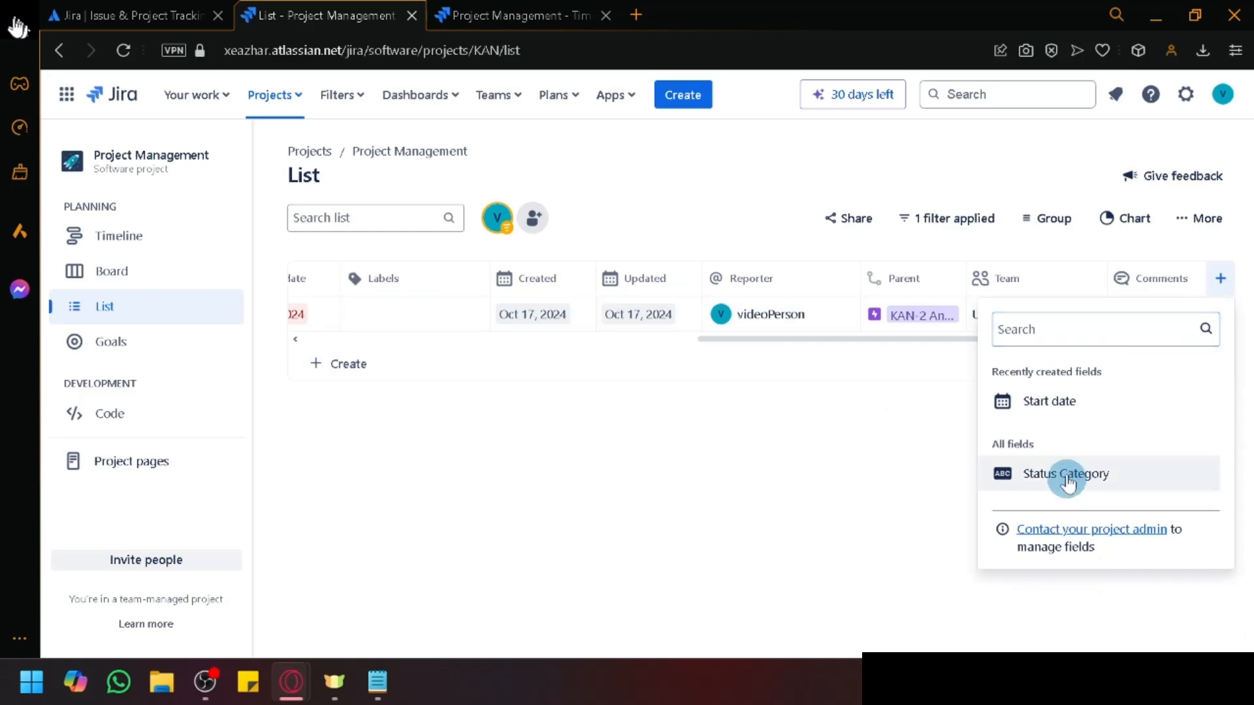
click(905, 405)
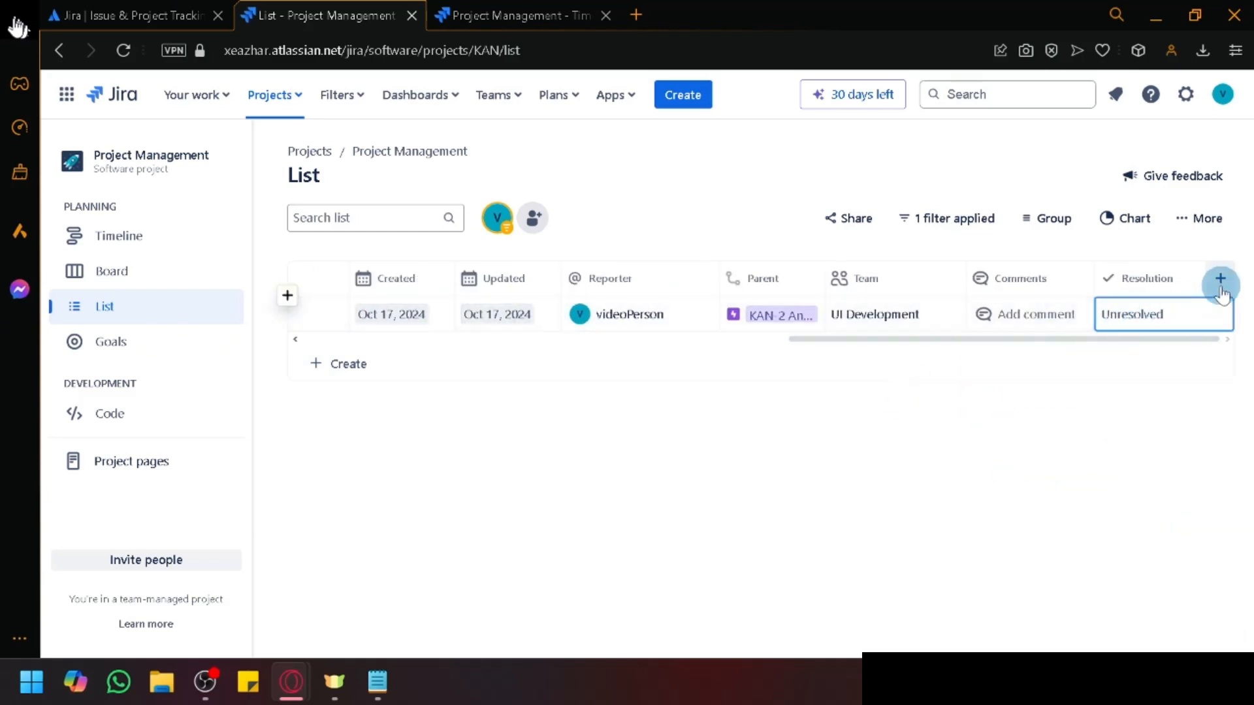
click(1221, 279)
click(1074, 473)
click(1106, 330)
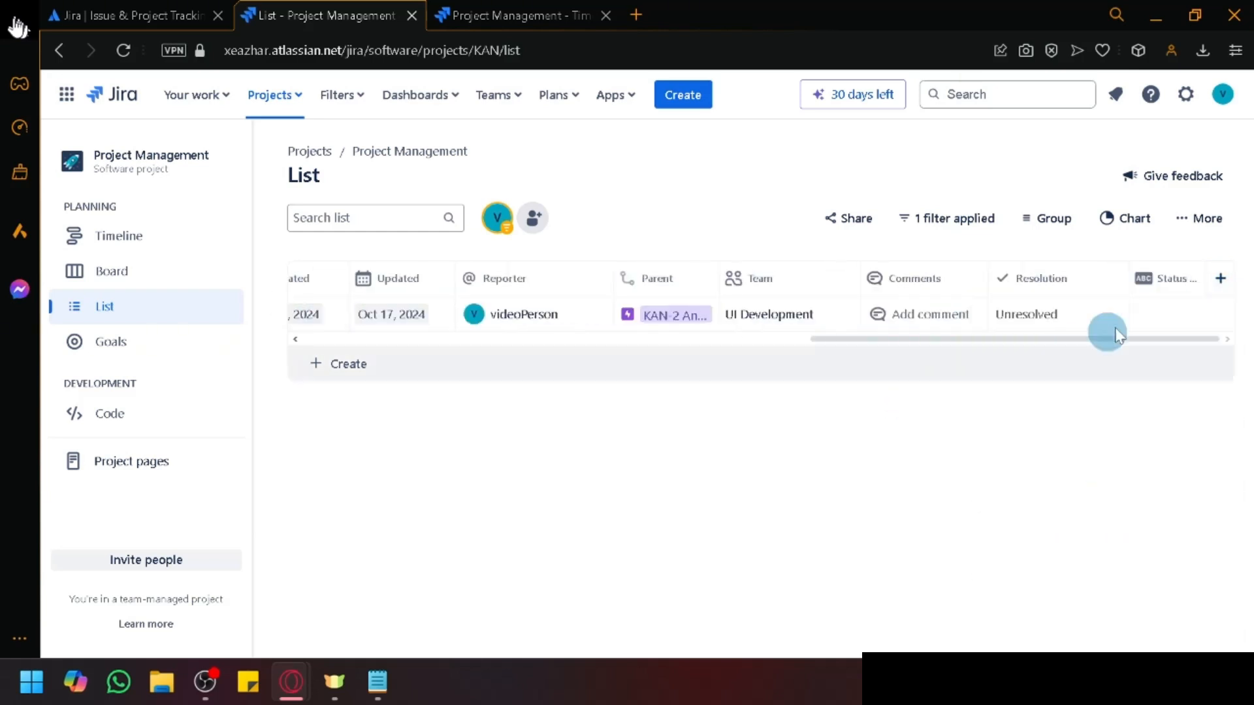
click(1152, 316)
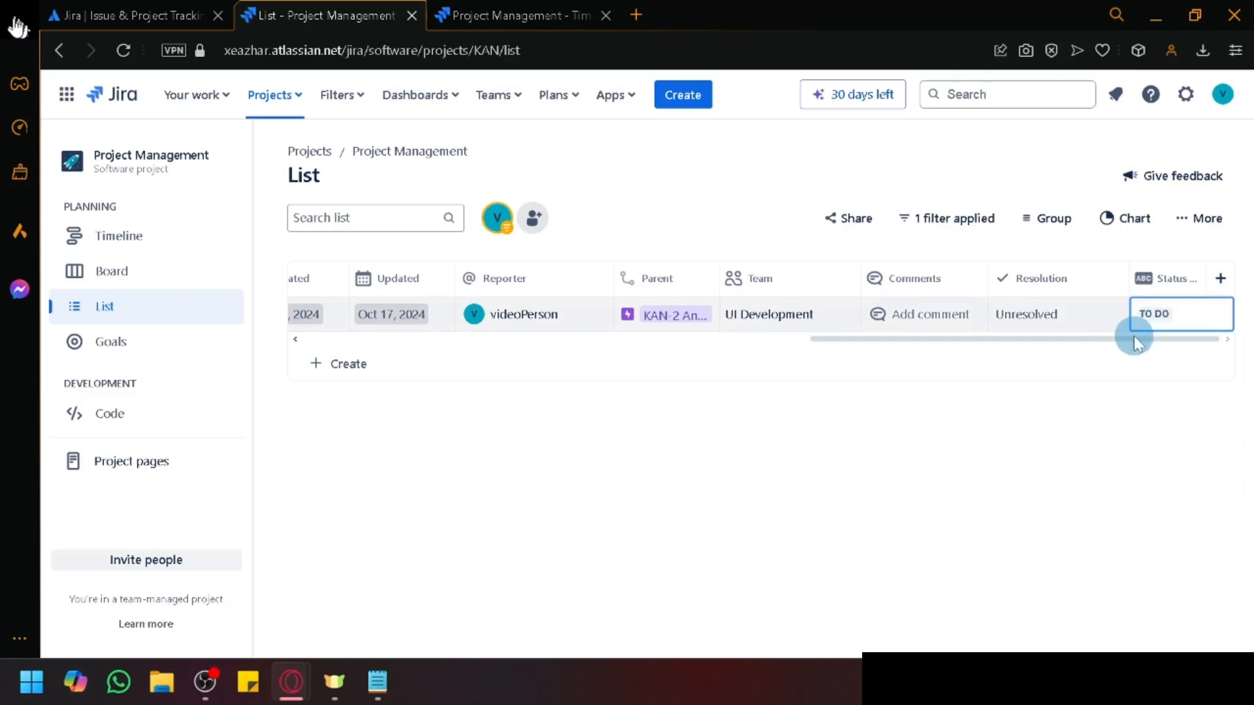
drag(949, 343, 373, 319)
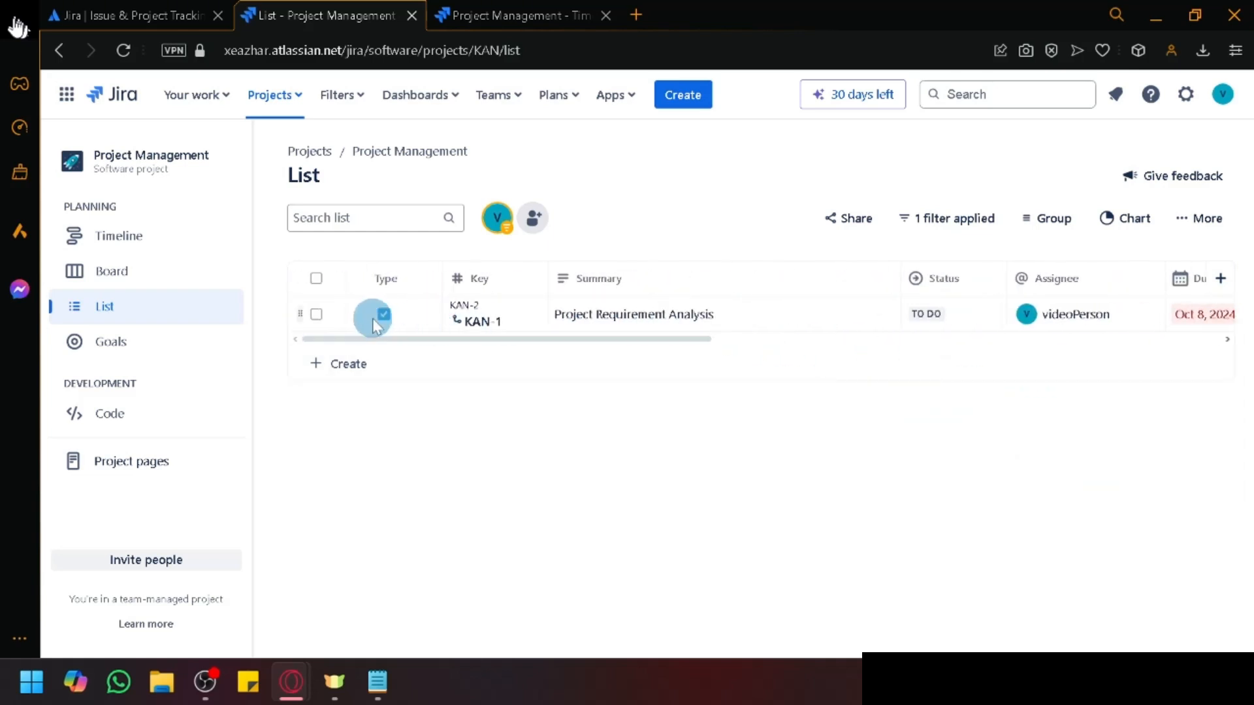
click(1122, 220)
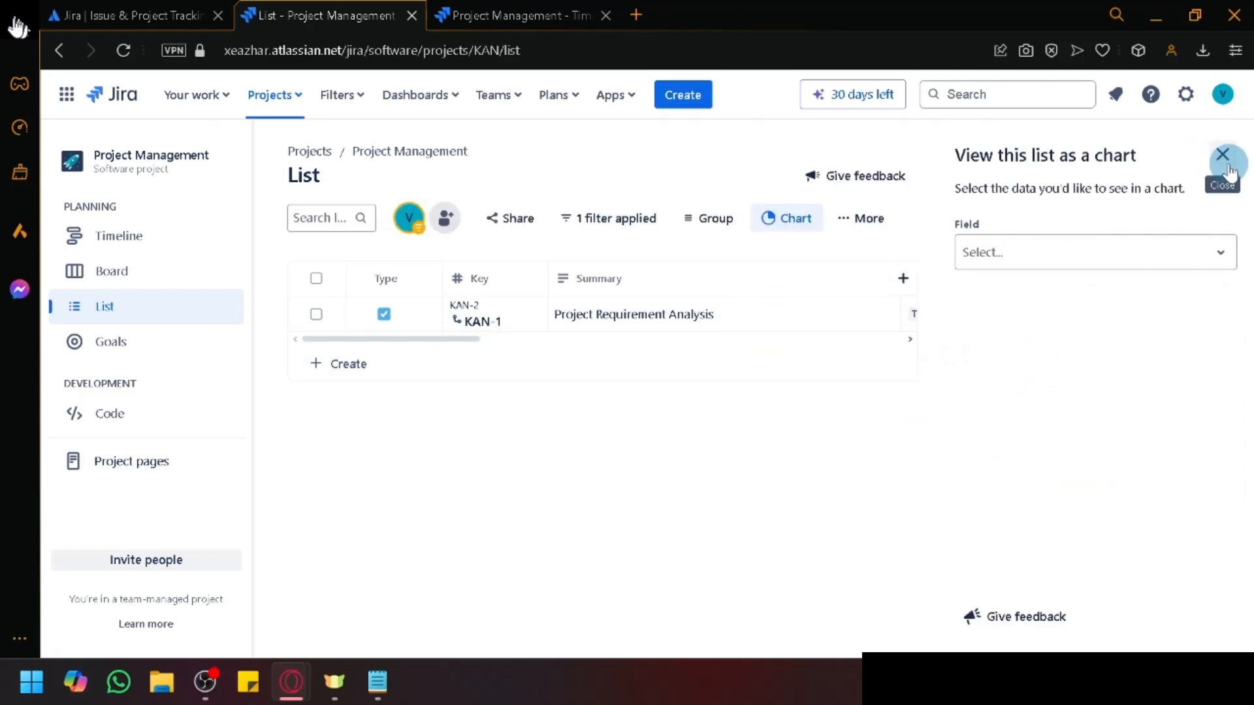
click(1059, 261)
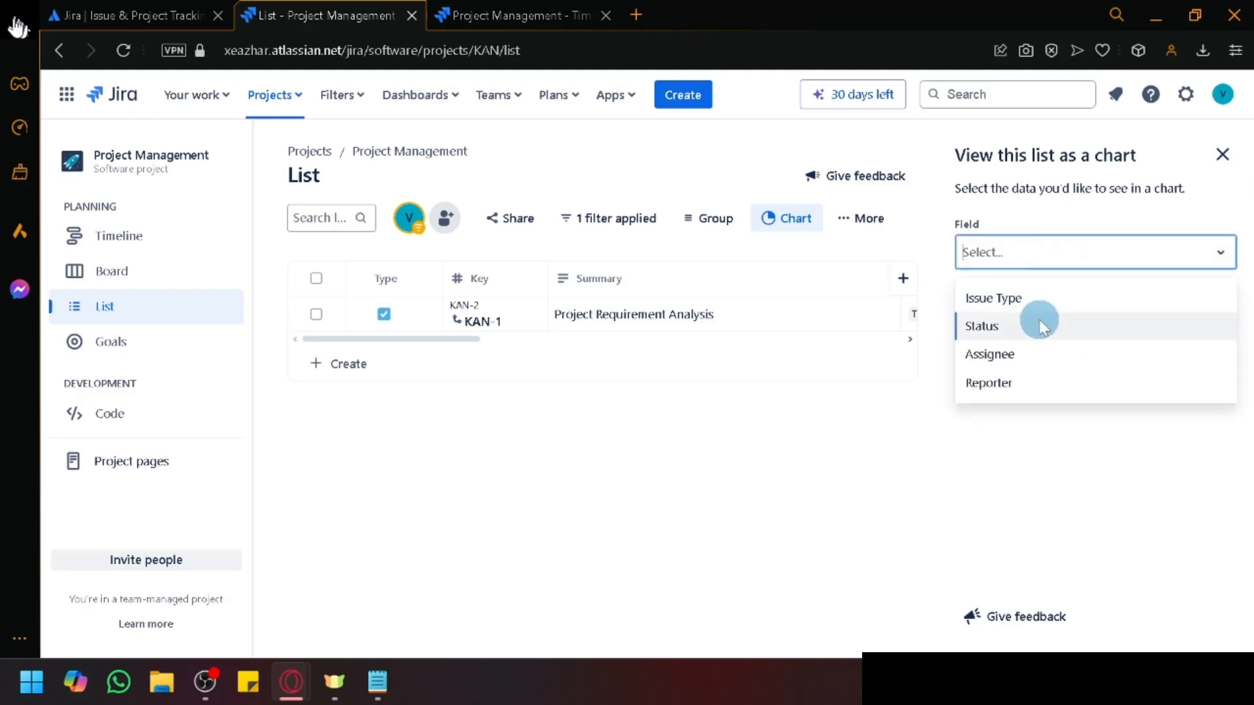
click(1221, 155)
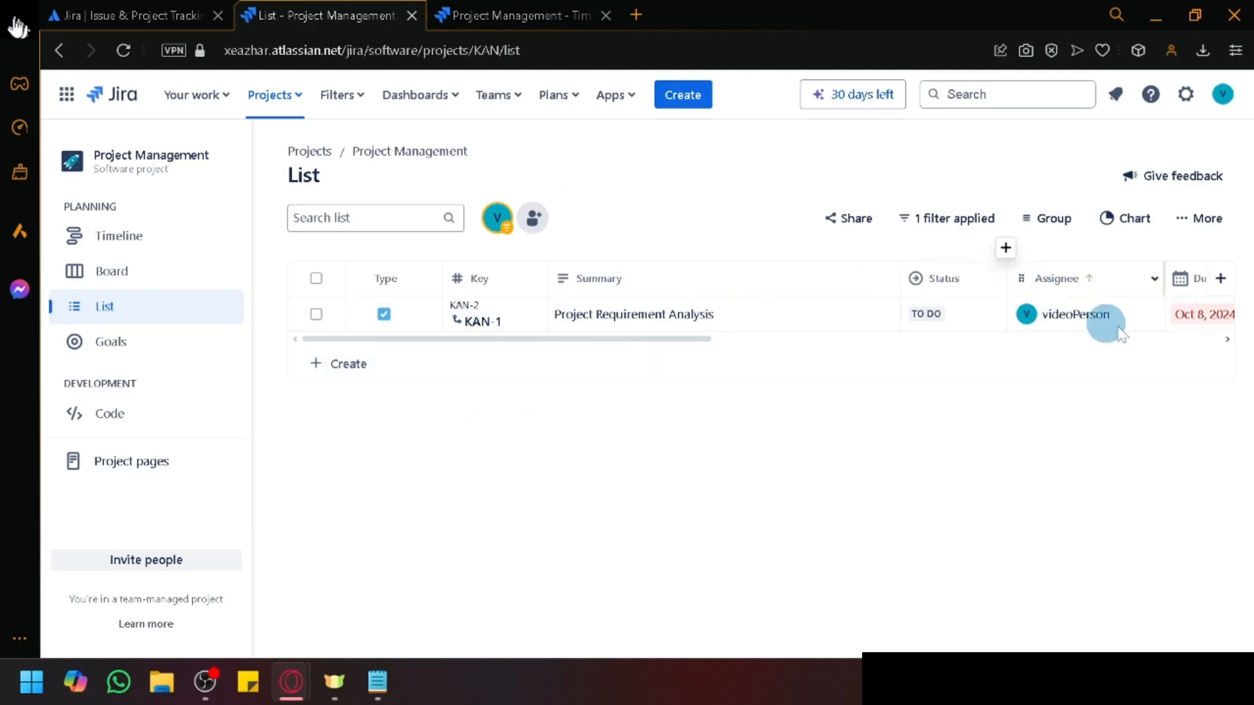
click(1116, 217)
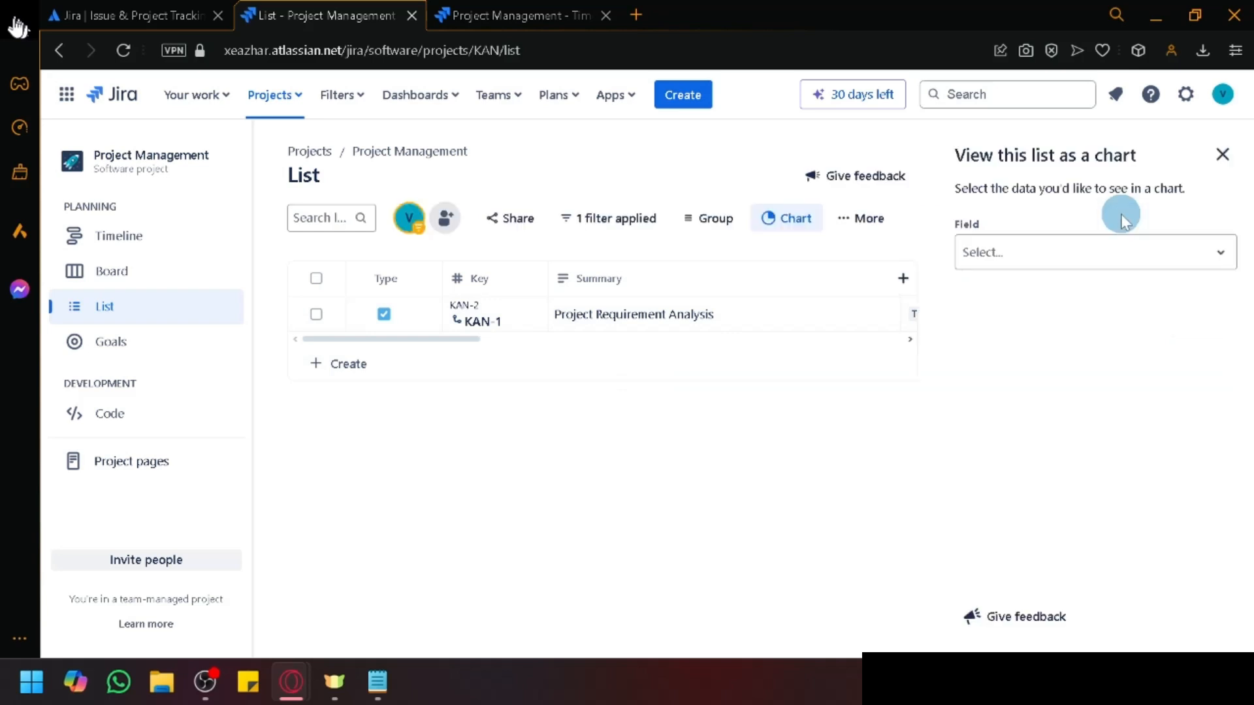
click(1134, 248)
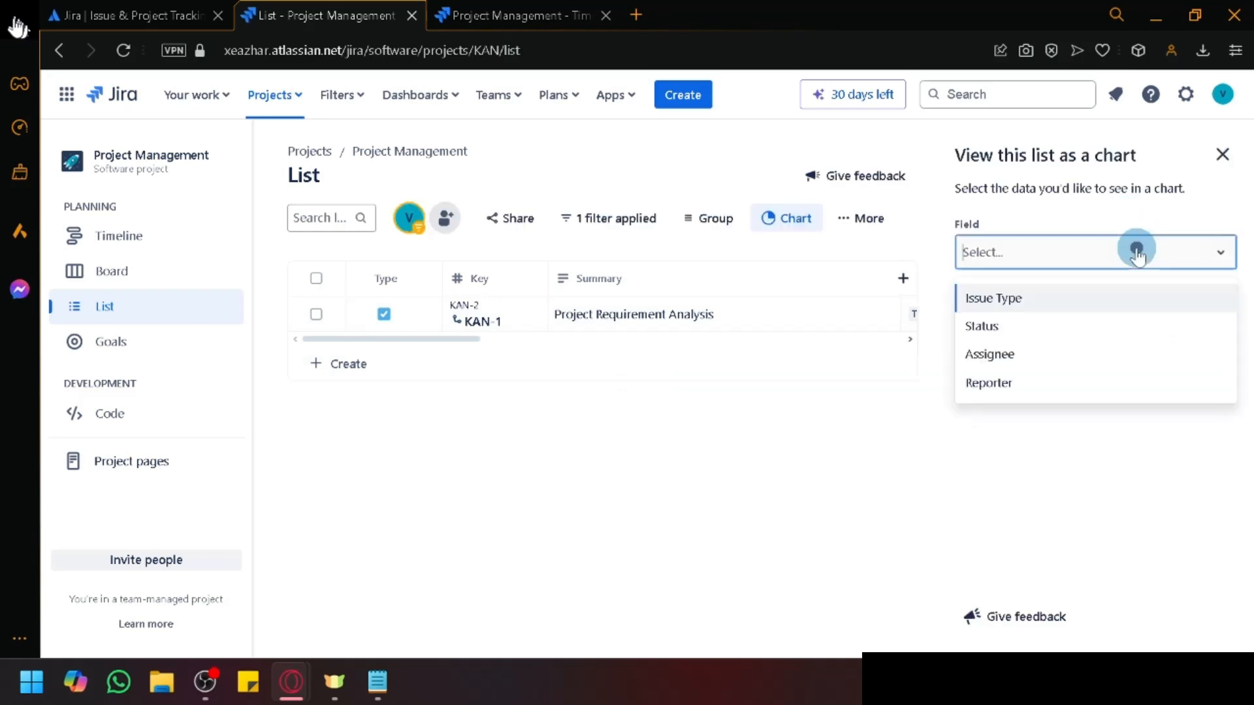
click(1119, 353)
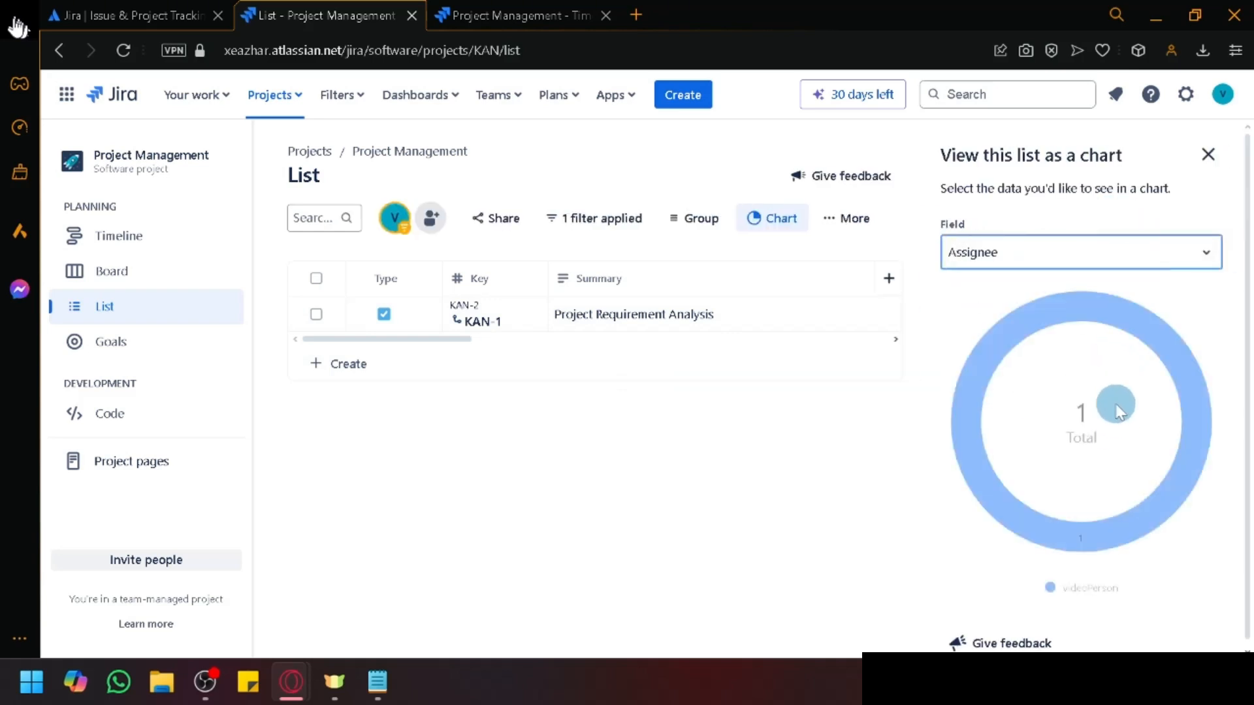
scroll(1102, 450, down, 1)
scroll(1104, 495, up, 1)
scroll(1081, 504, down, 1)
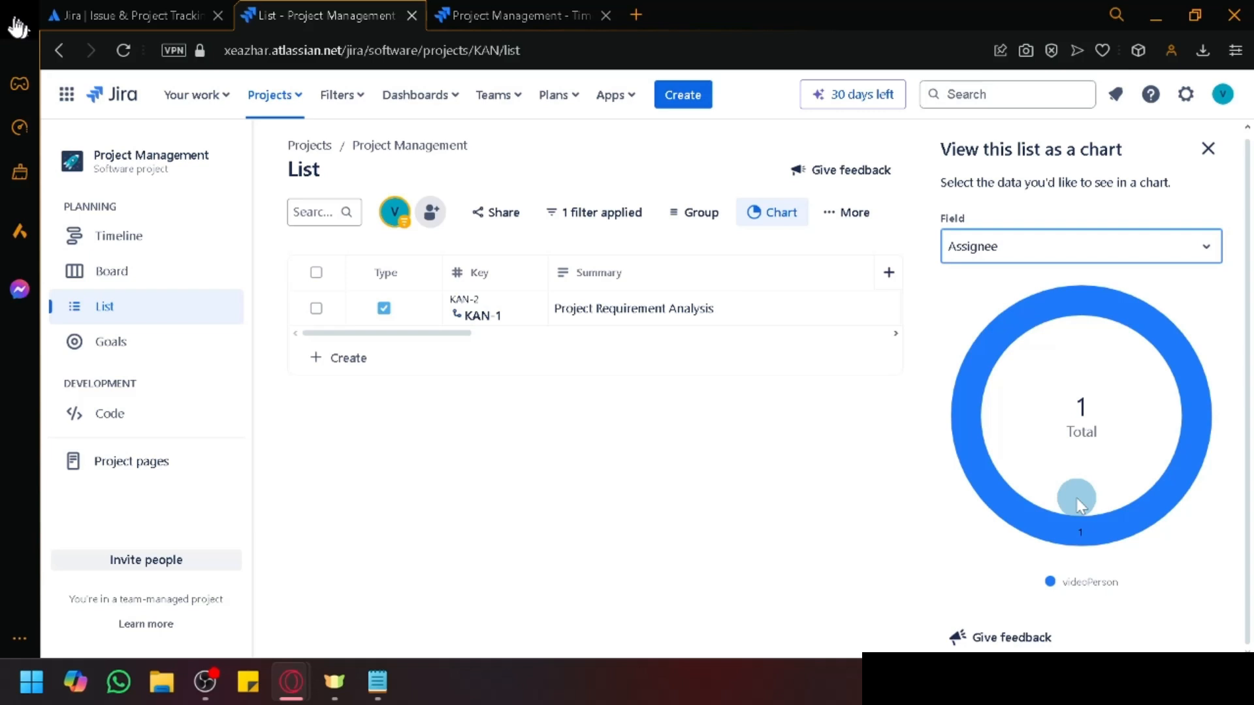
click(1118, 246)
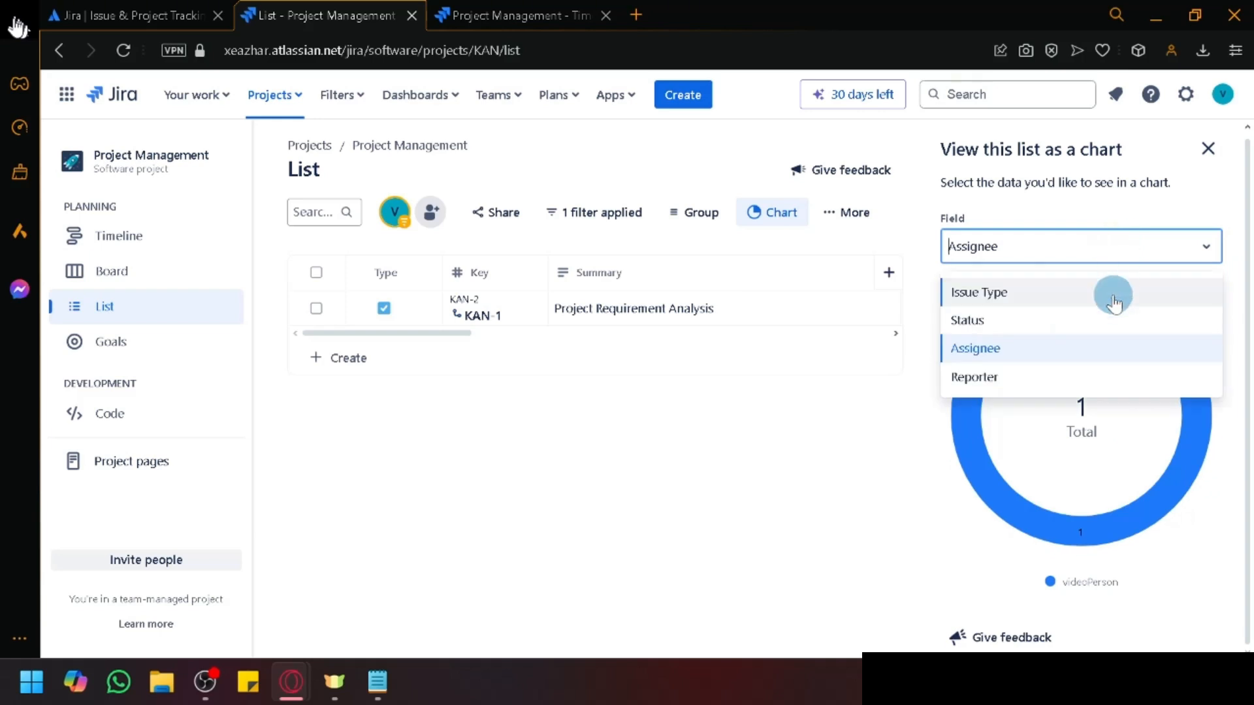
click(1208, 149)
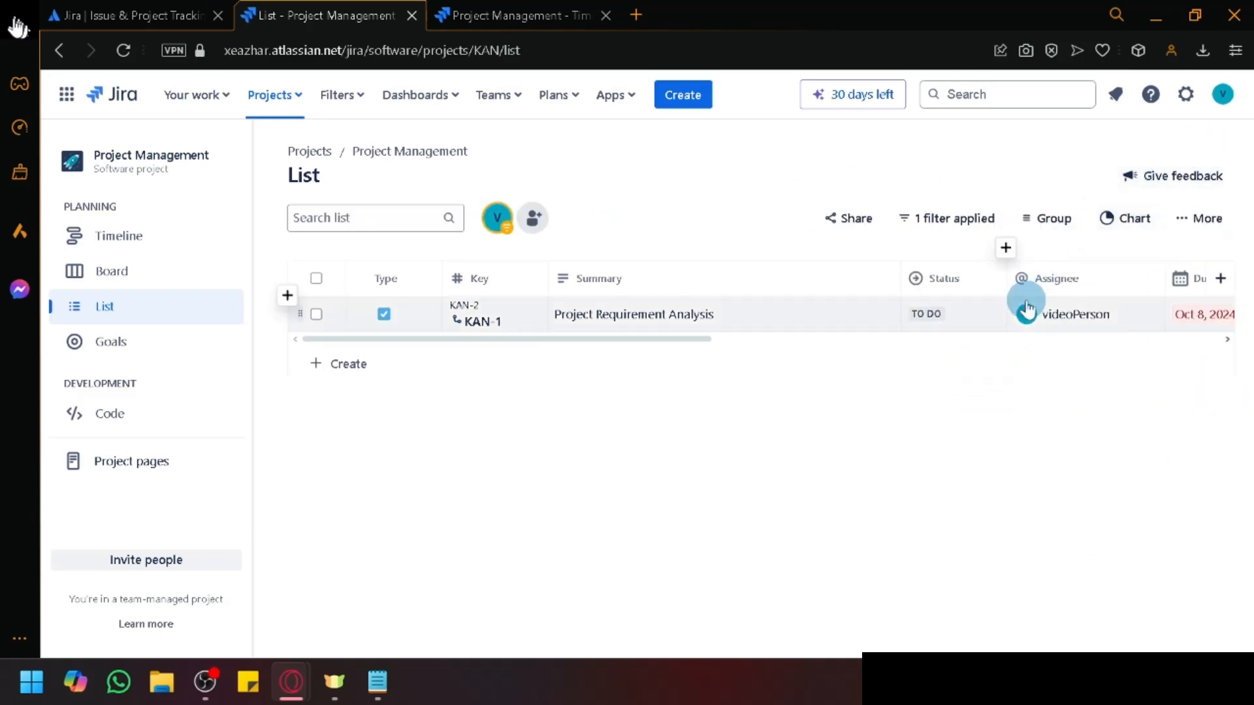
Step: In Project pages, try starting a page from the Blank page template; Confluence access is pending
scroll(516, 314, right, 10)
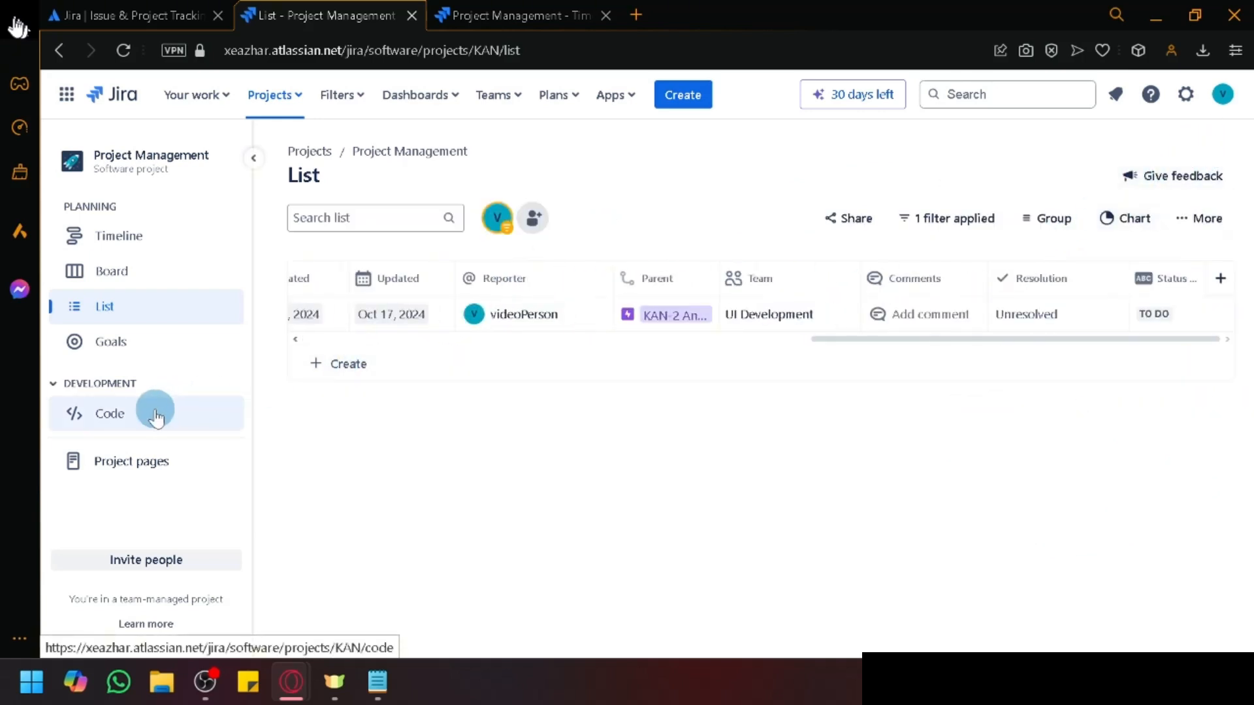
click(129, 465)
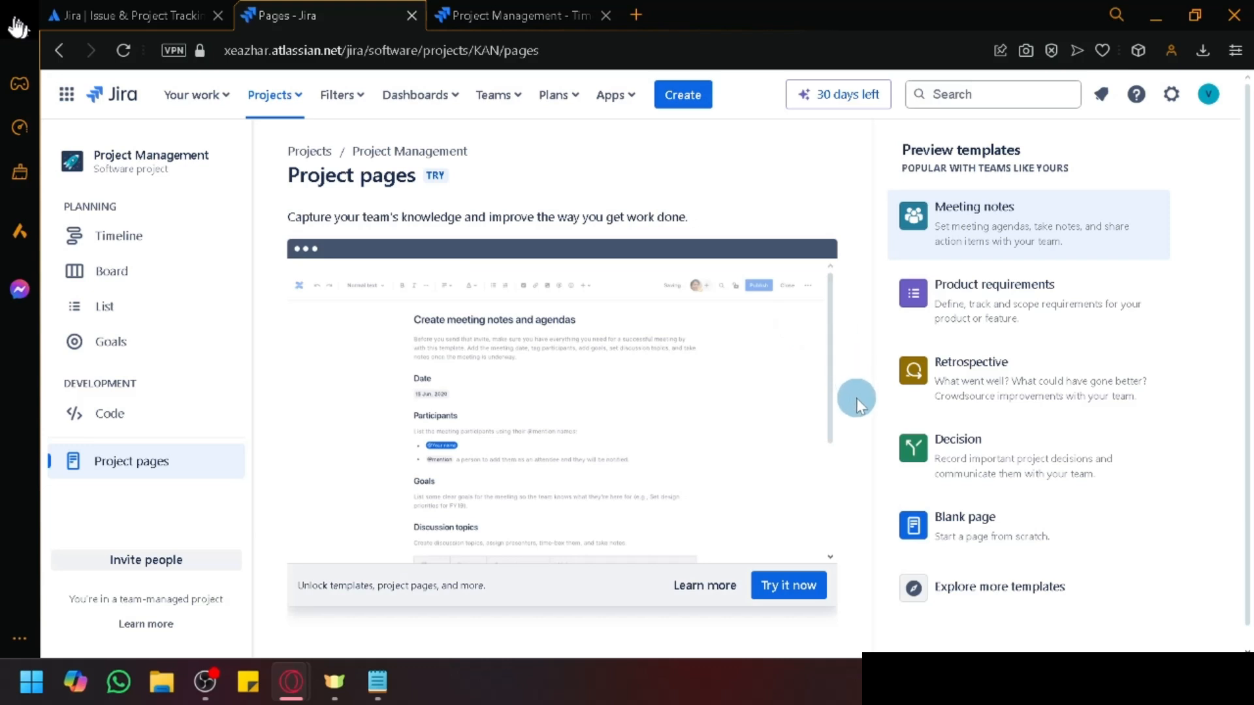
scroll(973, 506, down, 1)
click(978, 504)
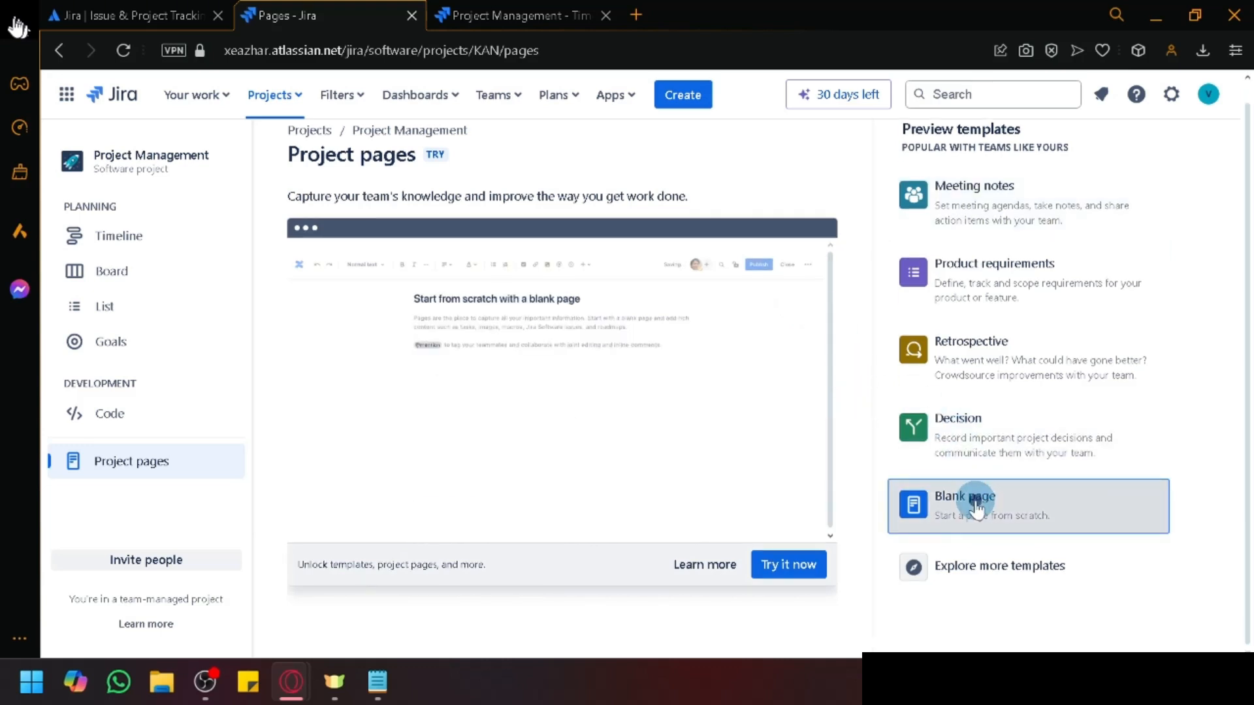
click(787, 576)
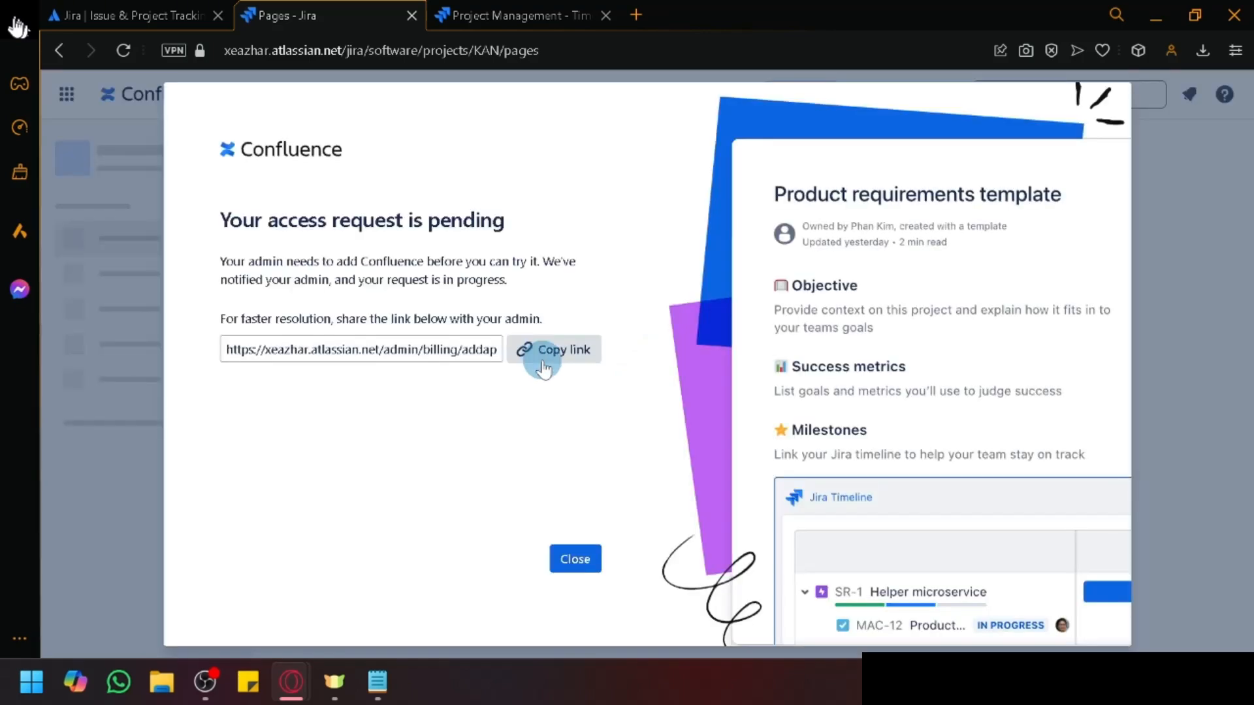
click(575, 559)
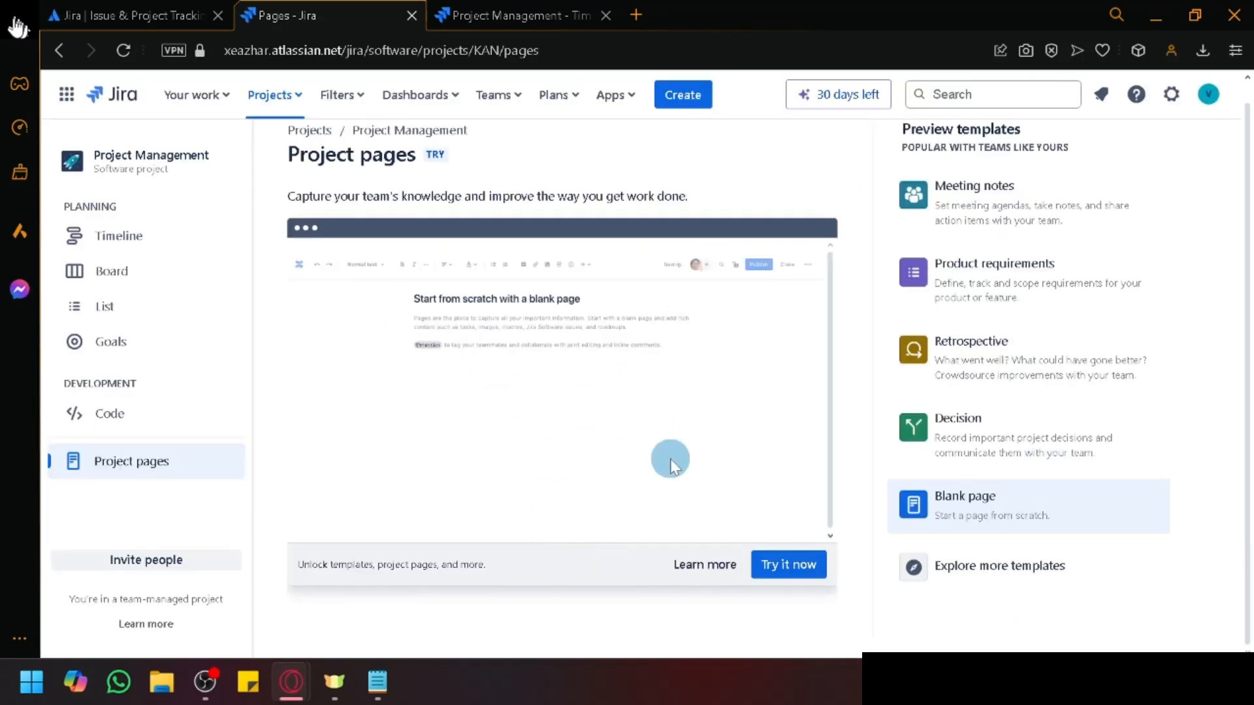
click(793, 572)
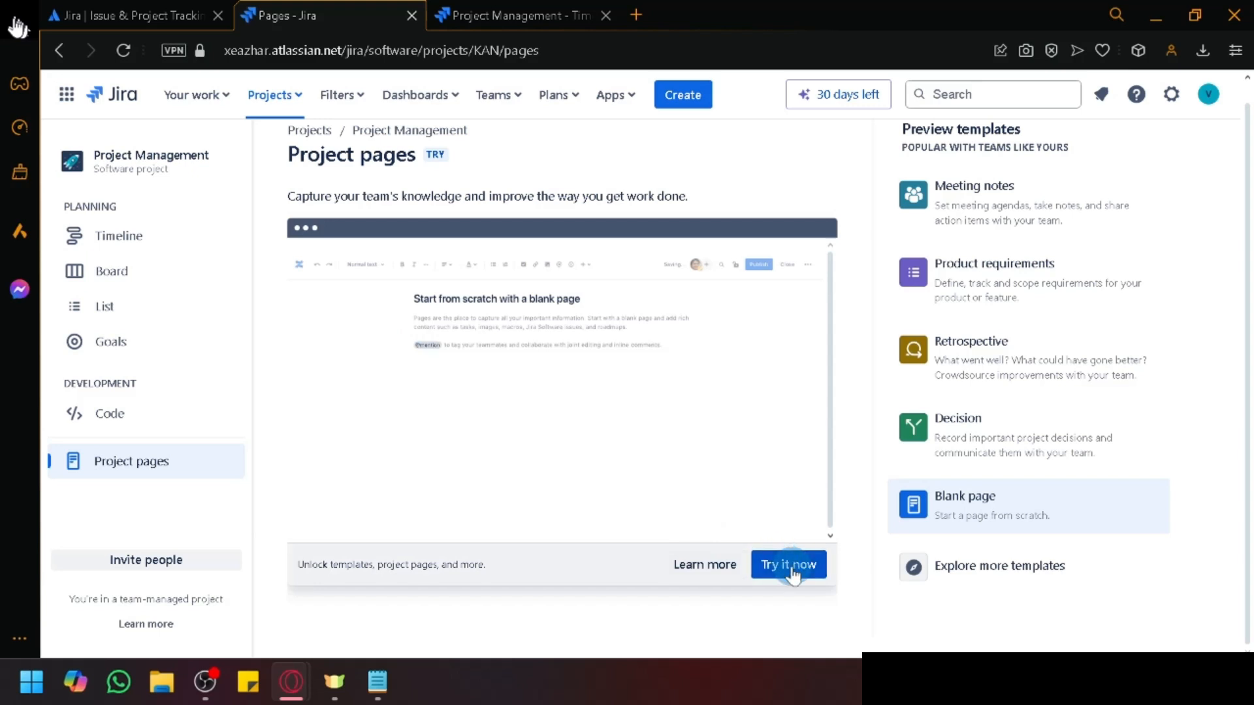
Step: Preview the Meeting notes template and scroll through its contents
click(1058, 229)
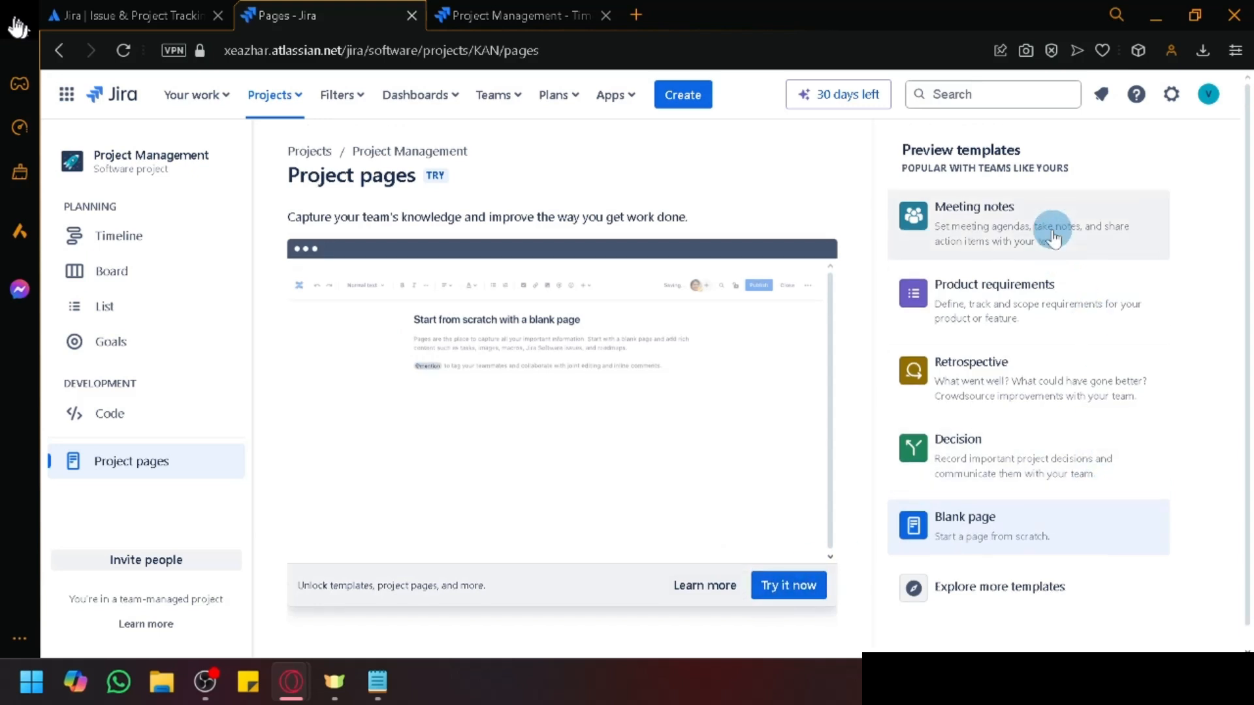
click(816, 586)
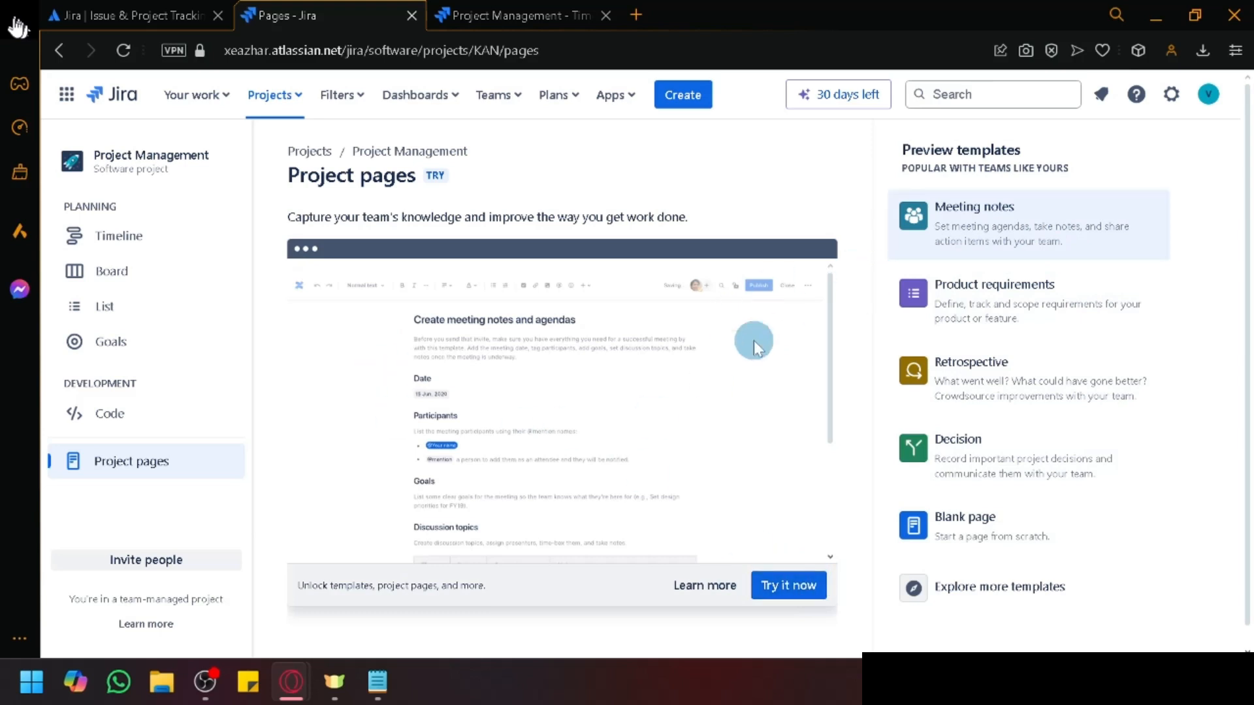
scroll(511, 384, down, 1)
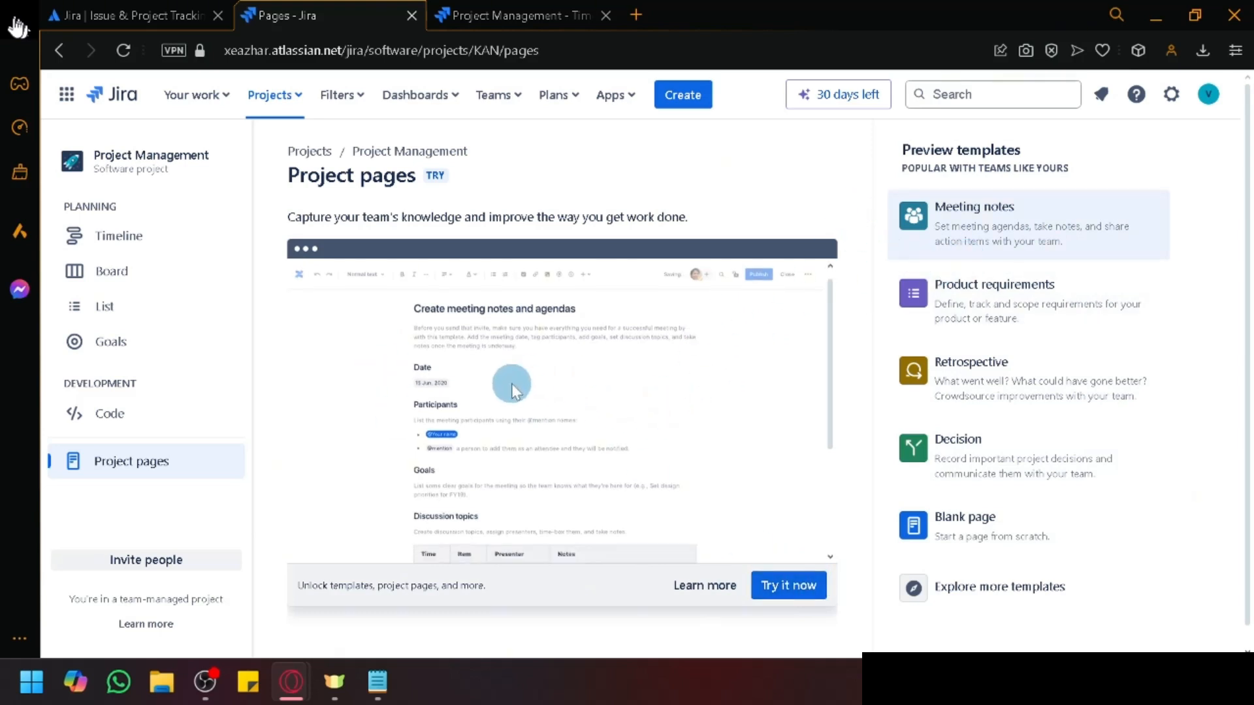
scroll(512, 384, up, 1)
scroll(512, 384, up, 5)
scroll(511, 383, down, 5)
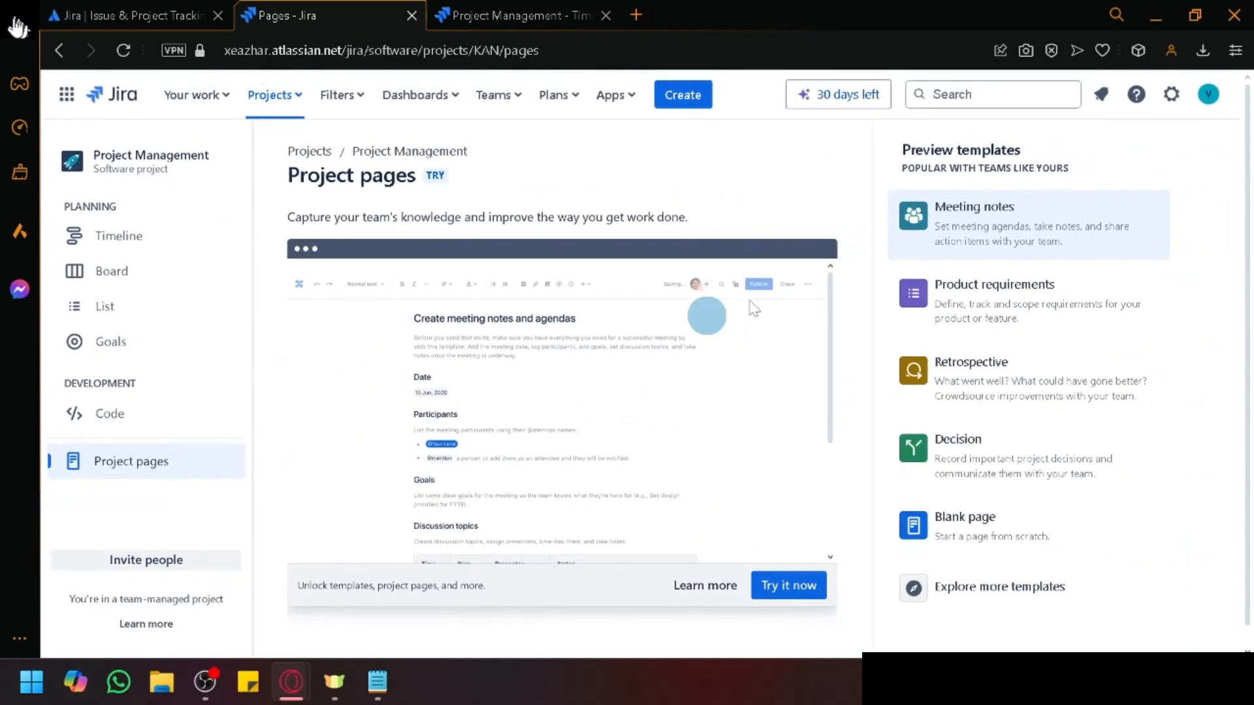
scroll(465, 469, down, 3)
scroll(465, 458, up, 3)
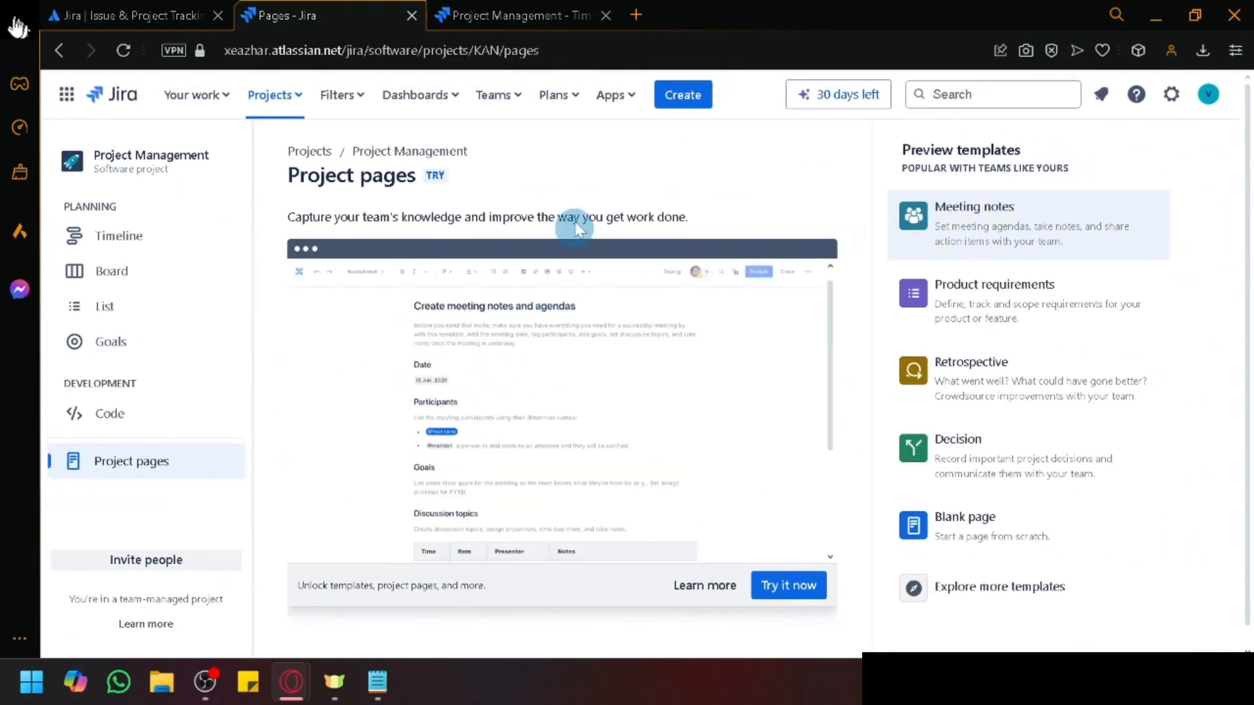
scroll(532, 186, up, 3)
scroll(454, 481, down, 1)
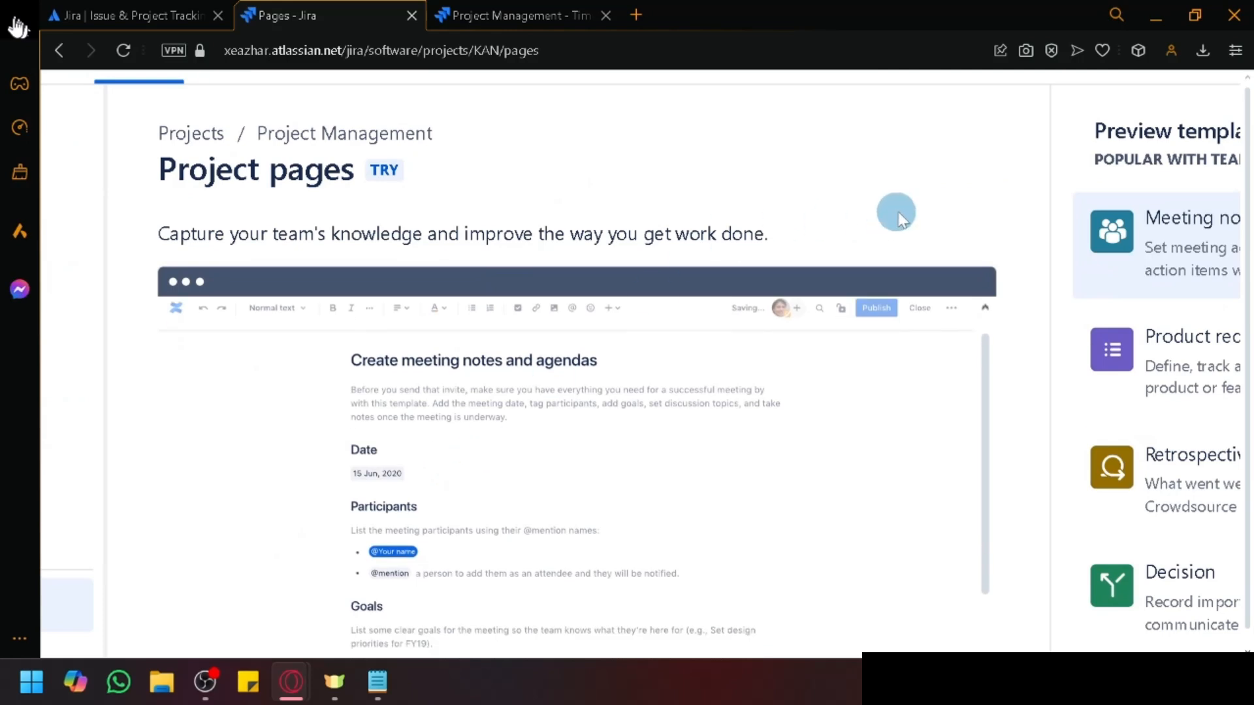
scroll(1009, 317, down, 2)
scroll(671, 366, down, 3)
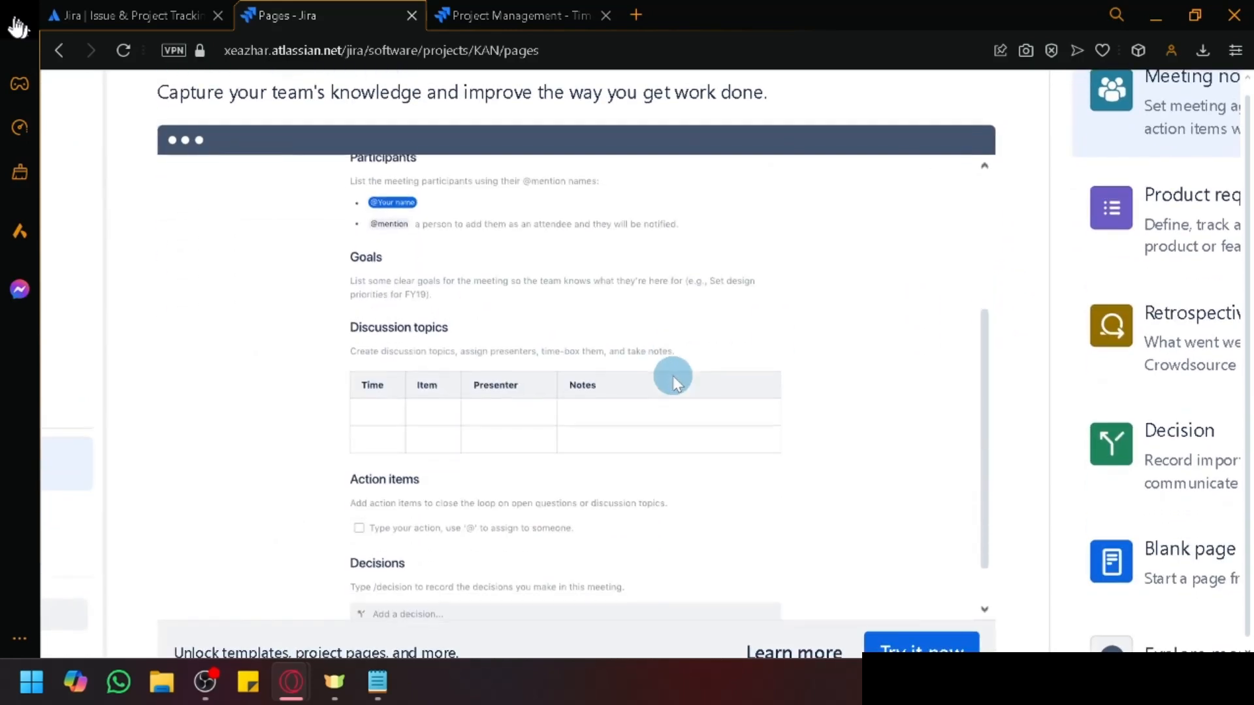
scroll(409, 428, down, 2)
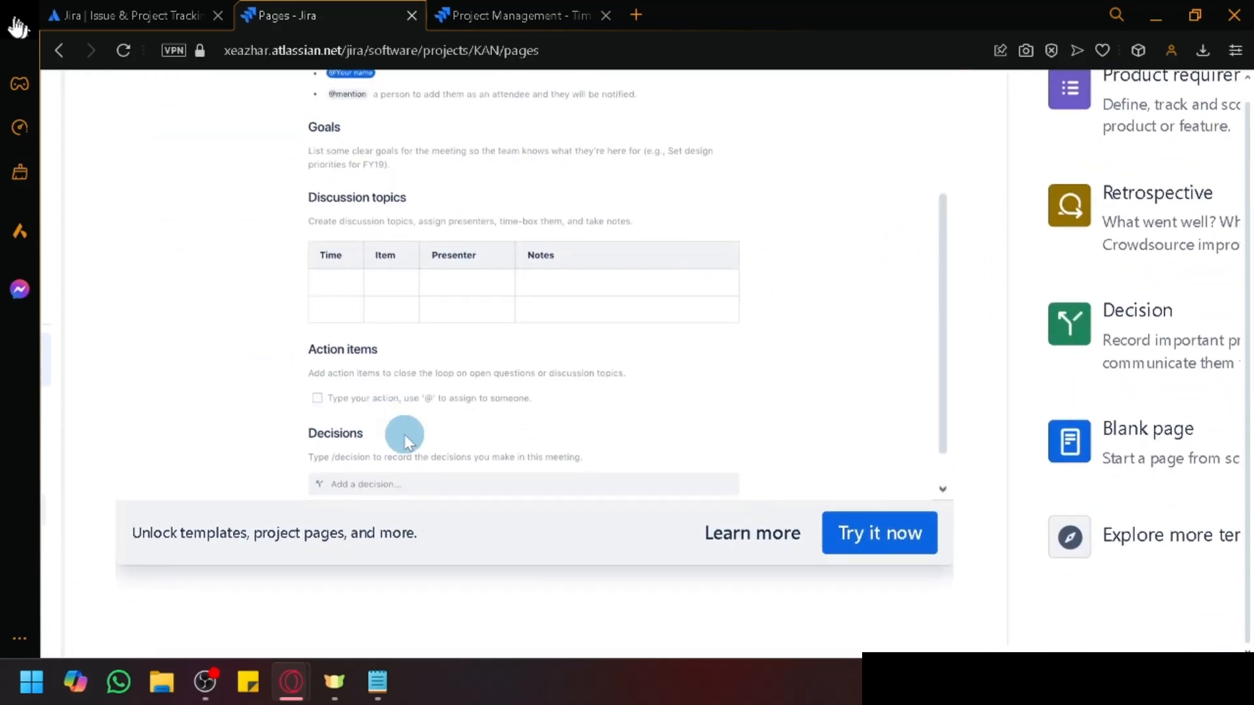
scroll(406, 431, up, 1)
Step: Preview the Product requirements template and scroll down to its Out of Scope section
scroll(1126, 307, right, 2)
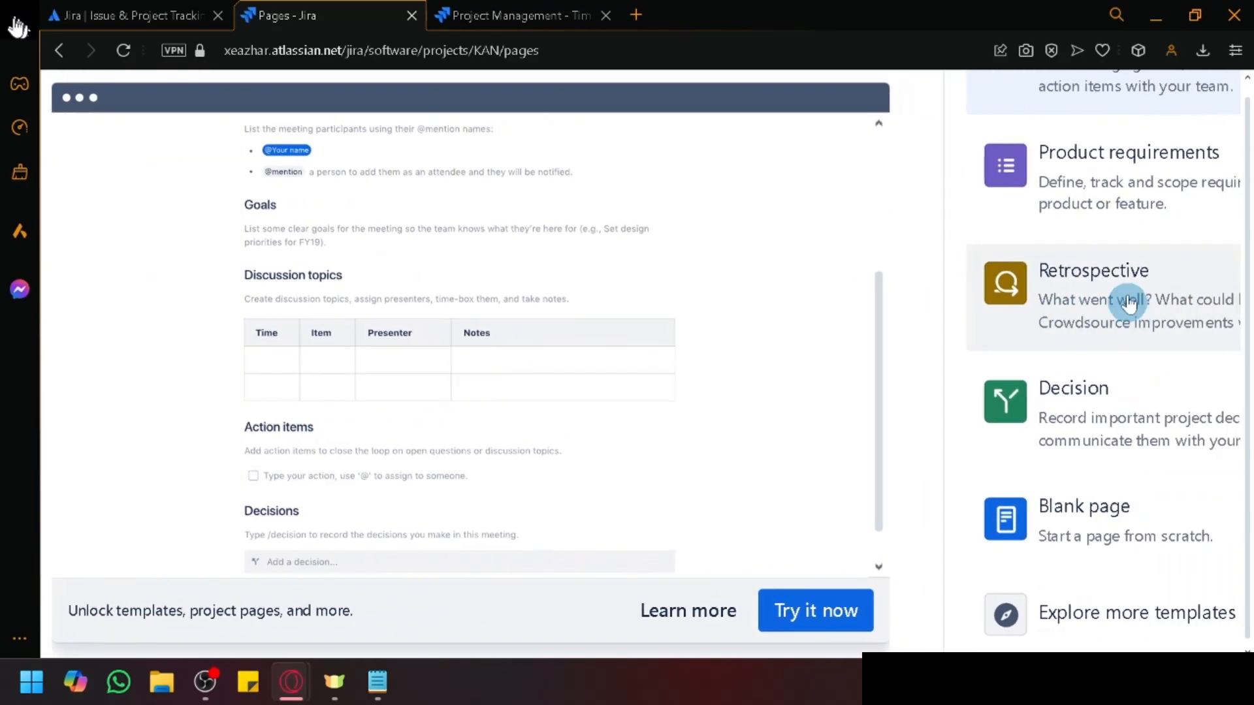
click(1097, 190)
scroll(901, 243, up, 2)
scroll(876, 260, left, 1)
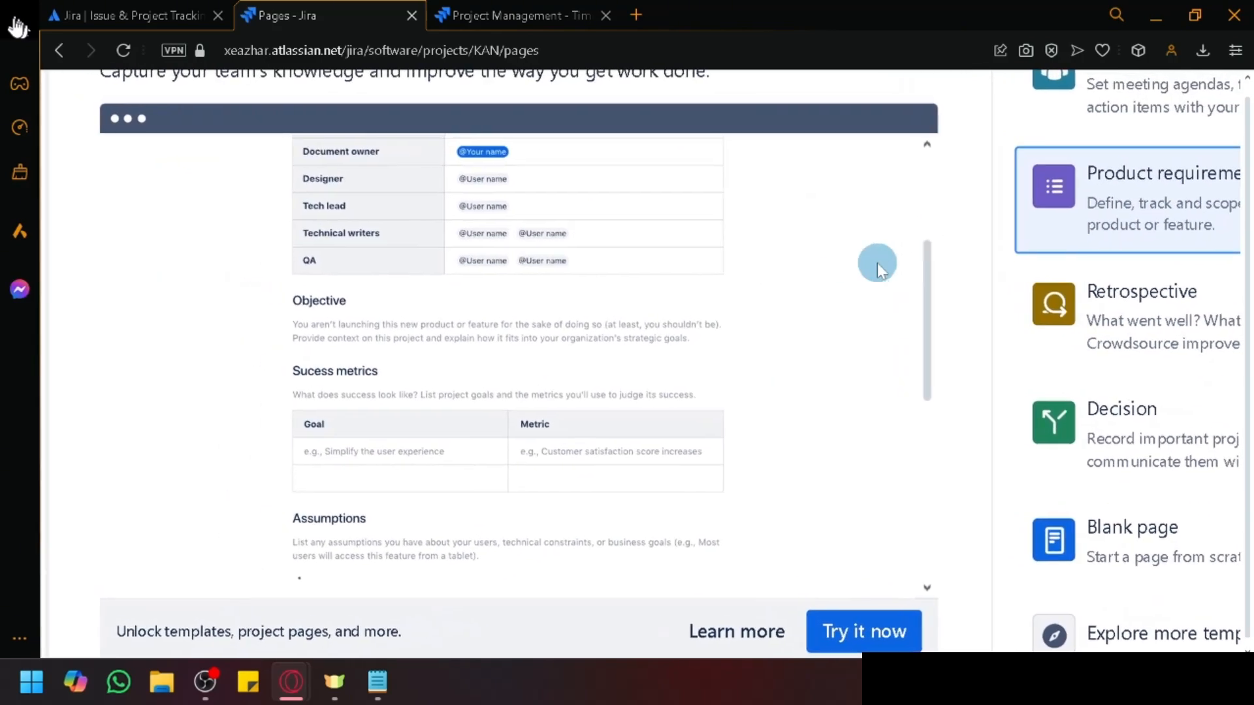
scroll(586, 362, up, 2)
scroll(586, 362, up, 2)
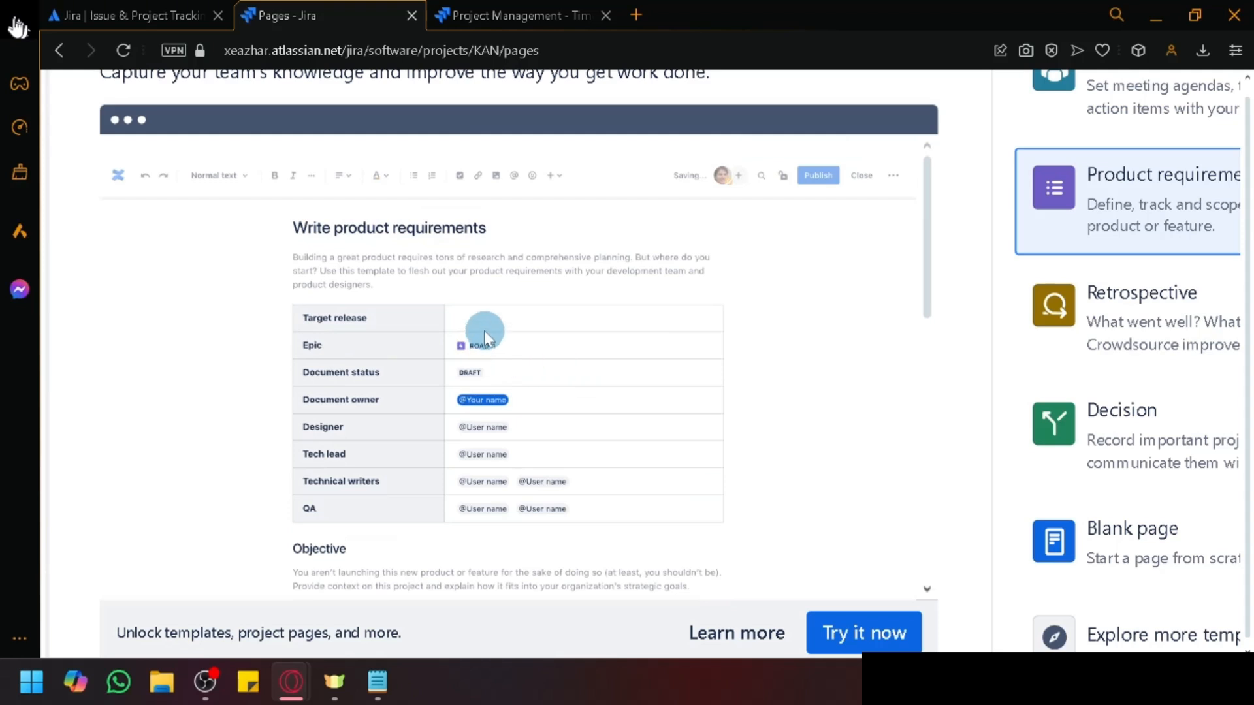
scroll(413, 328, down, 2)
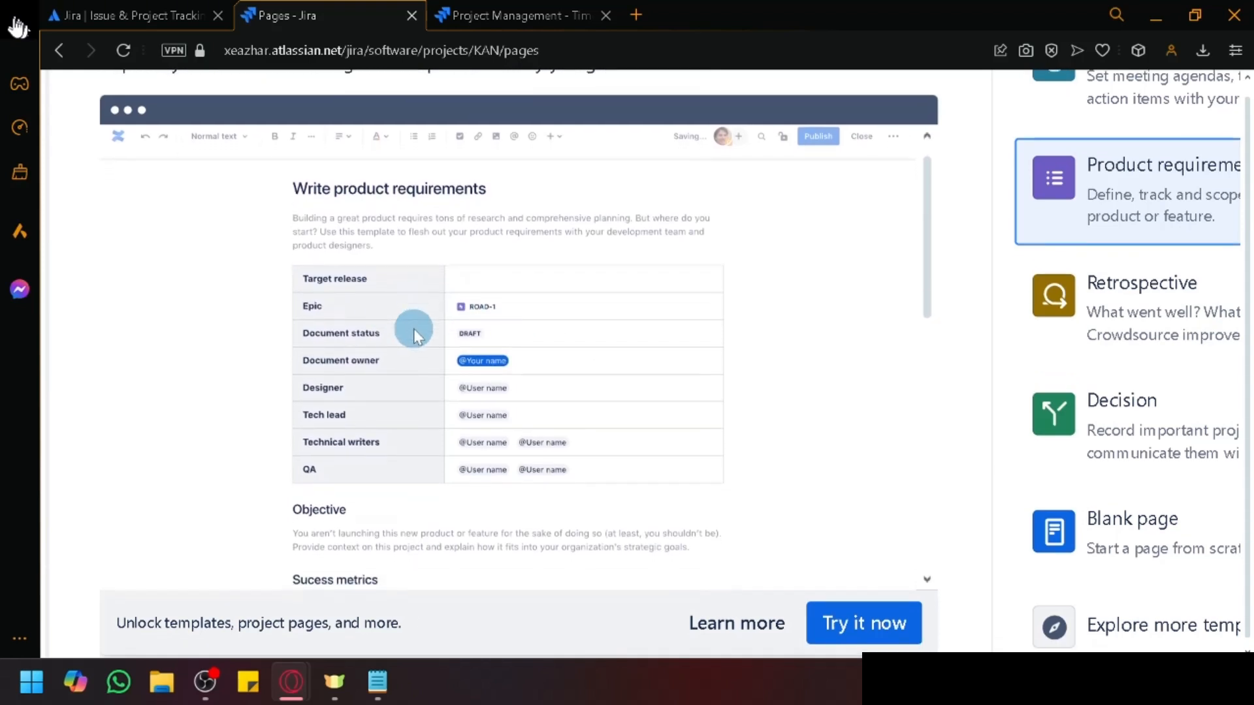
scroll(408, 371, down, 1)
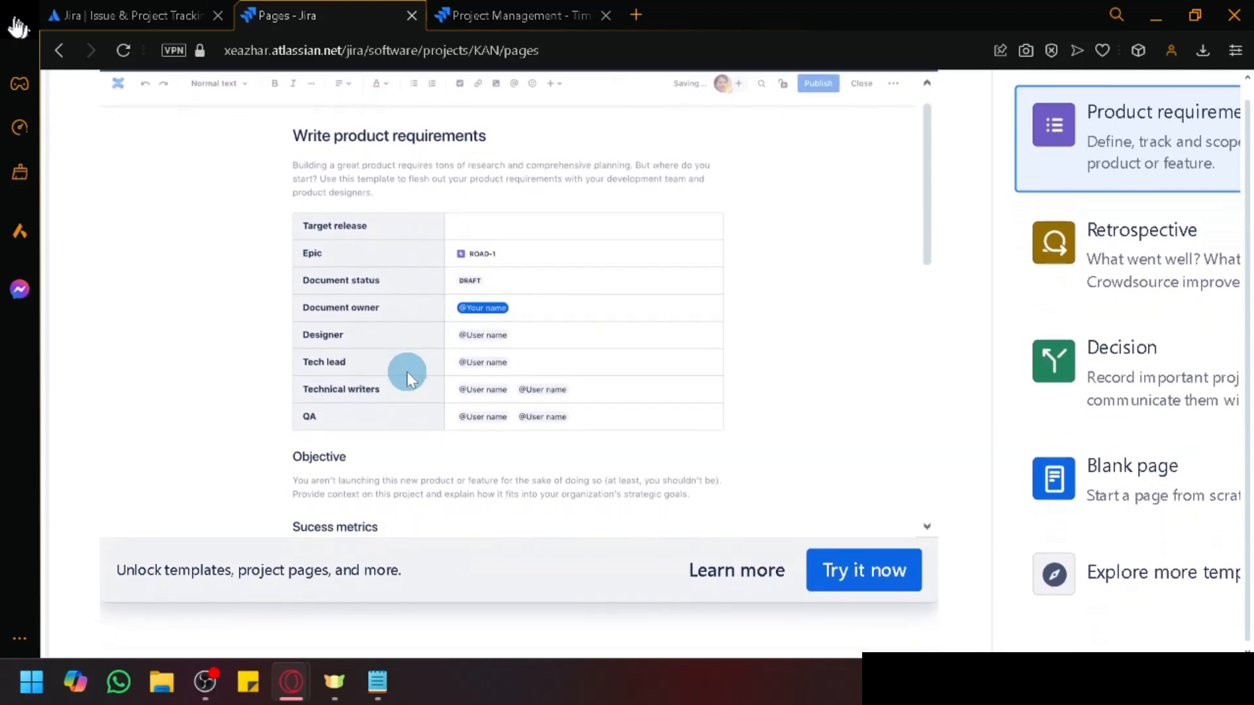
scroll(406, 371, down, 1)
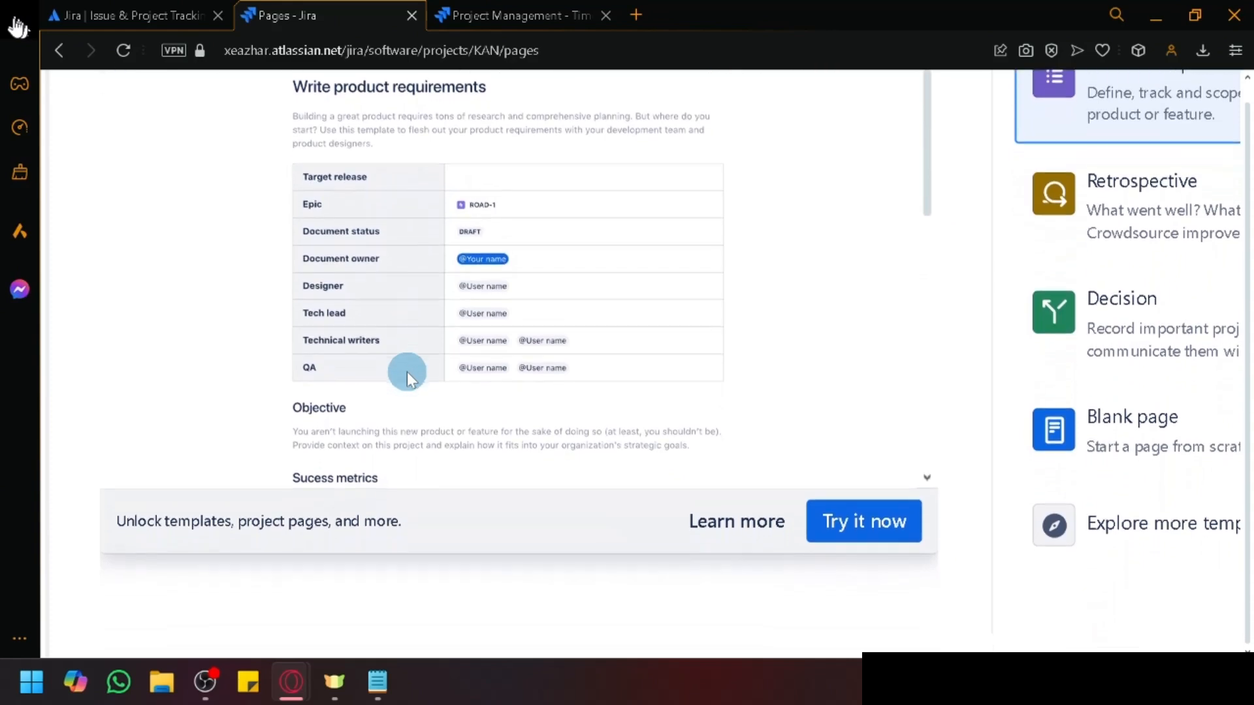
scroll(406, 371, up, 1)
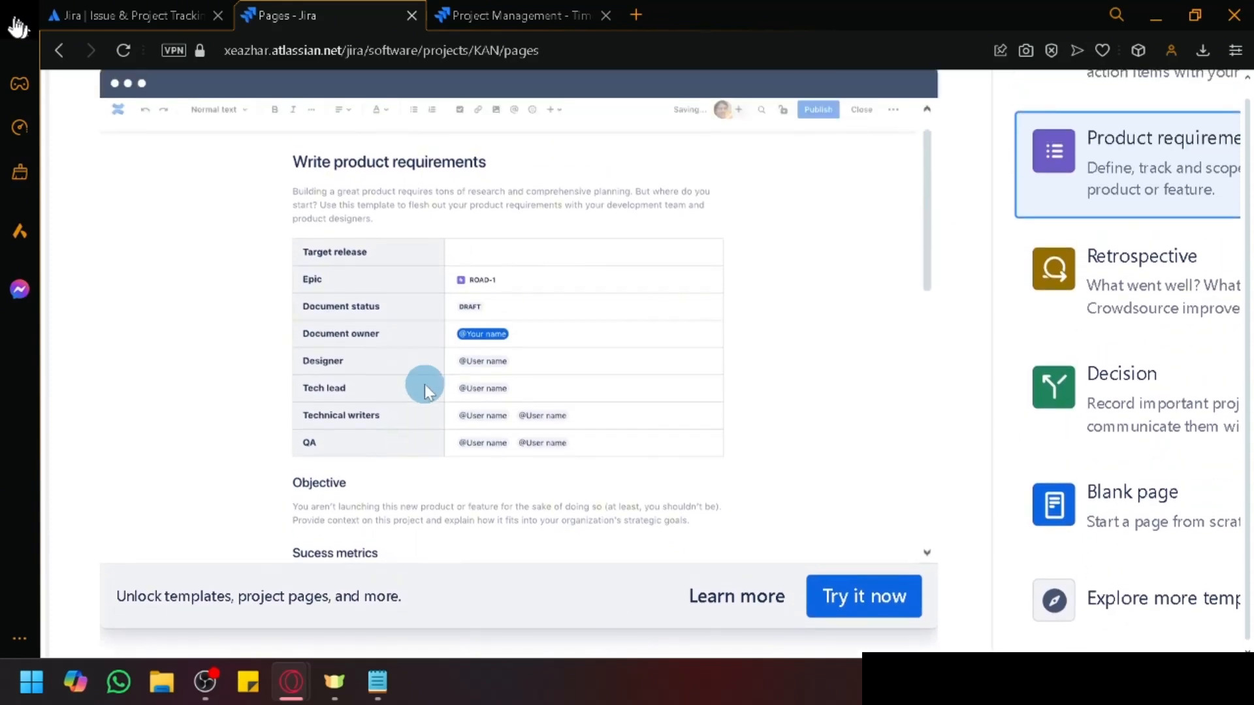
scroll(786, 311, down, 1)
drag(927, 210, 938, 434)
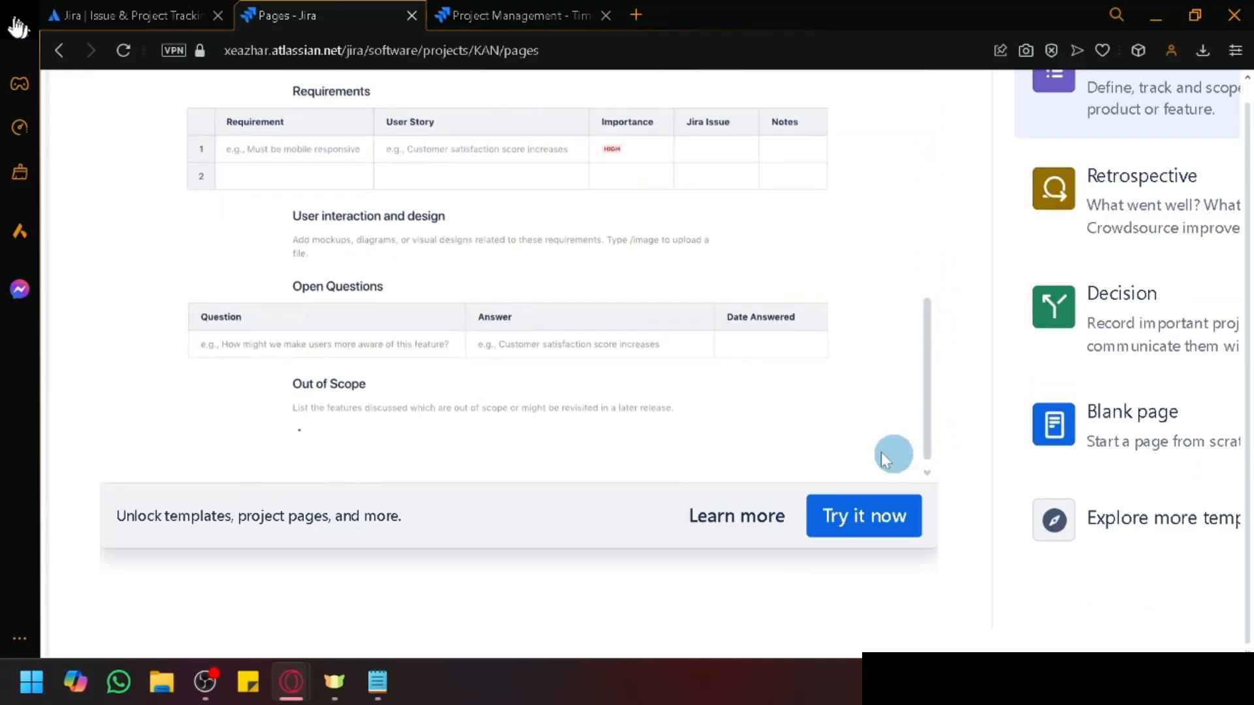
scroll(986, 369, up, 2)
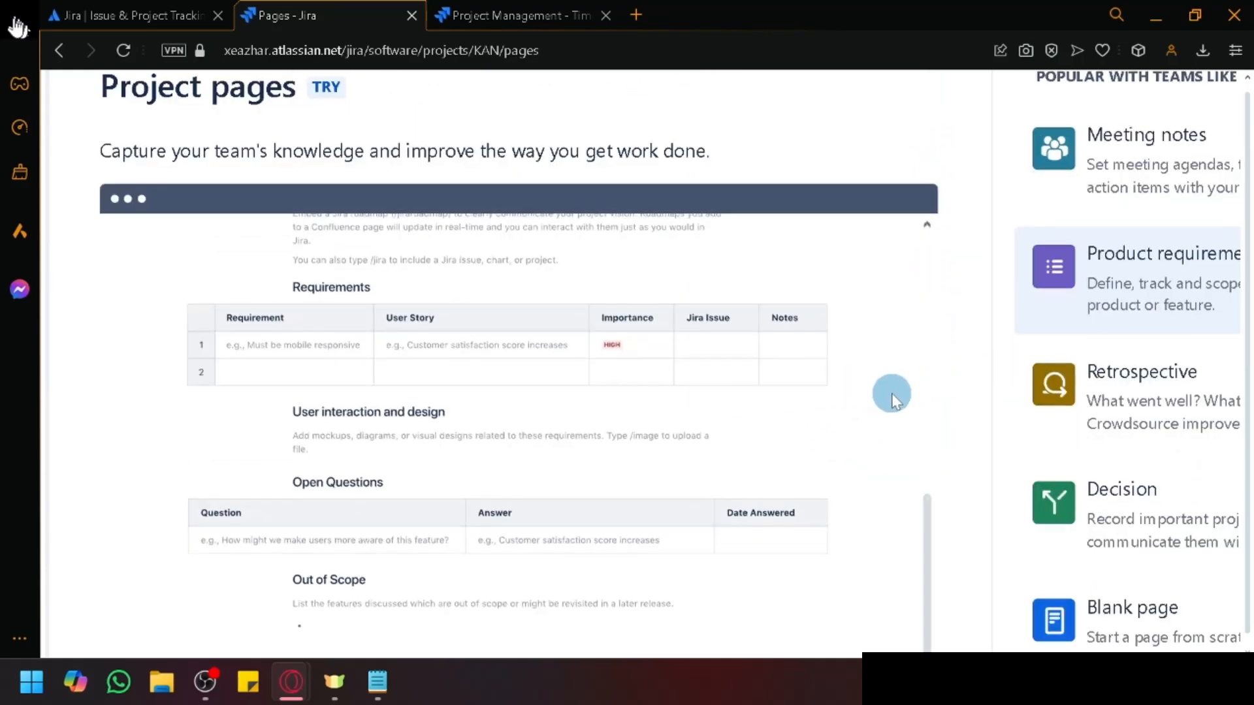
Step: Preview the Retrospective page template and scroll through it
click(1165, 379)
drag(932, 391, 932, 337)
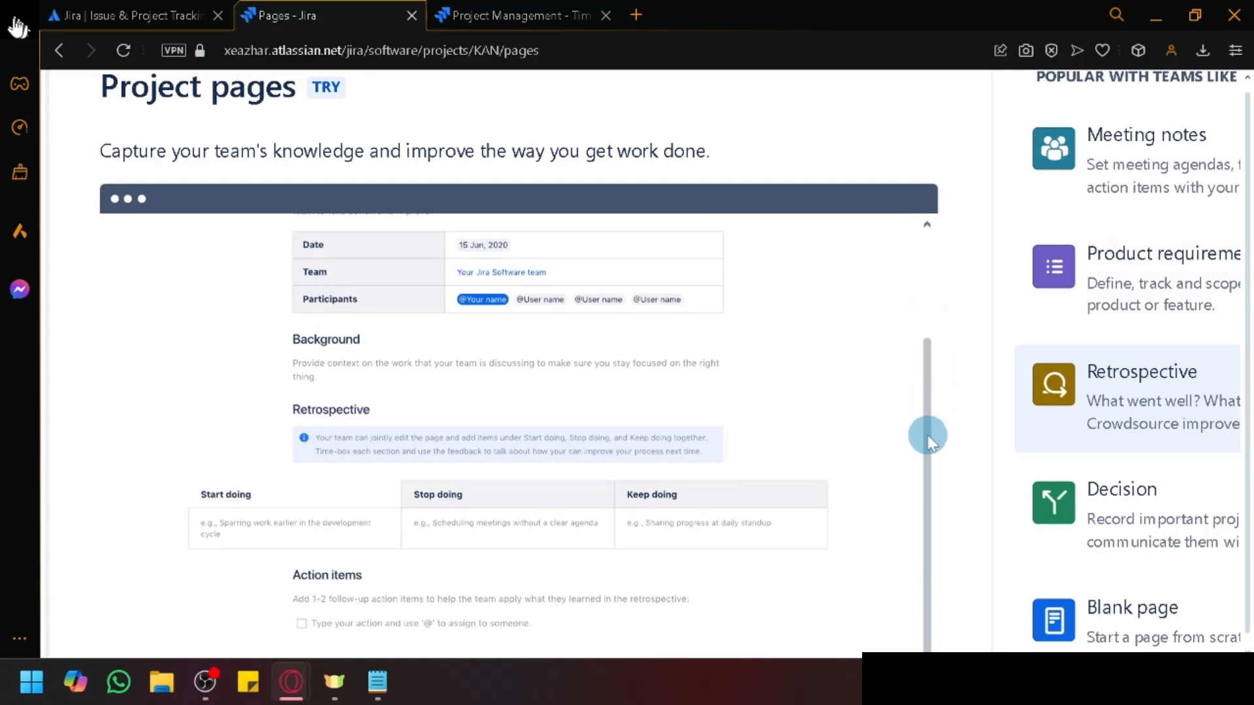
scroll(265, 527, up, 3)
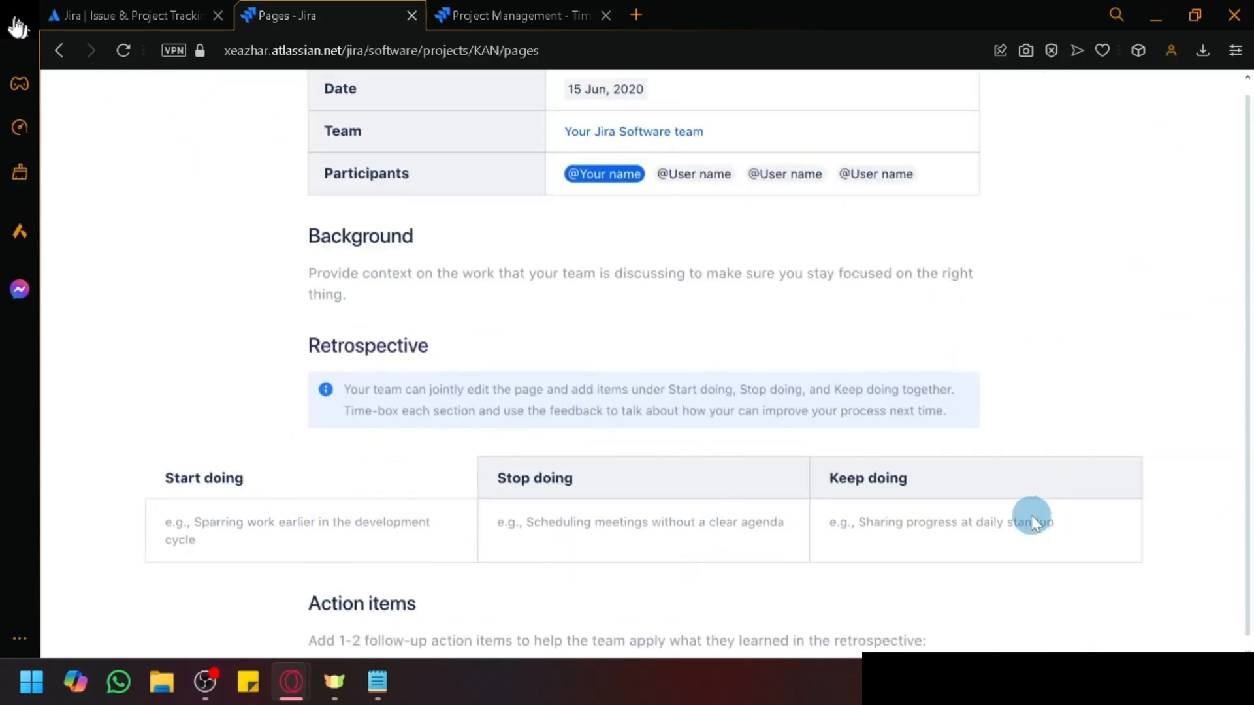
scroll(958, 400, down, 3)
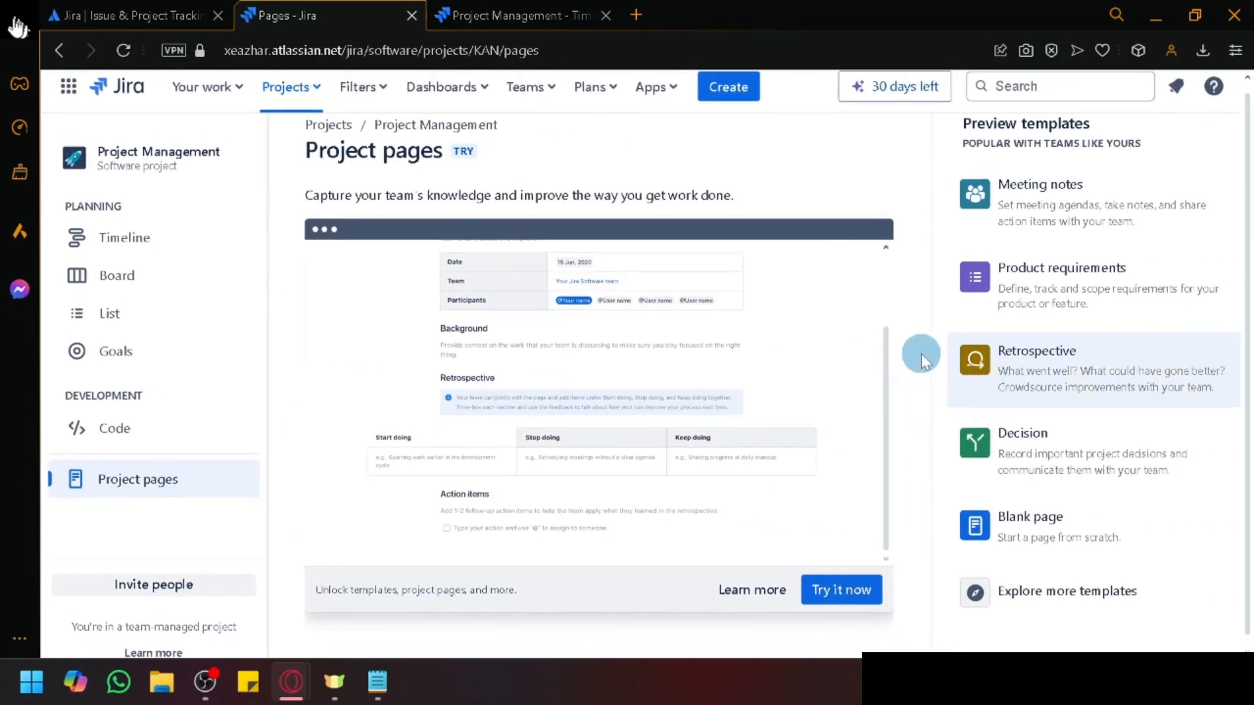
scroll(916, 347, down, 1)
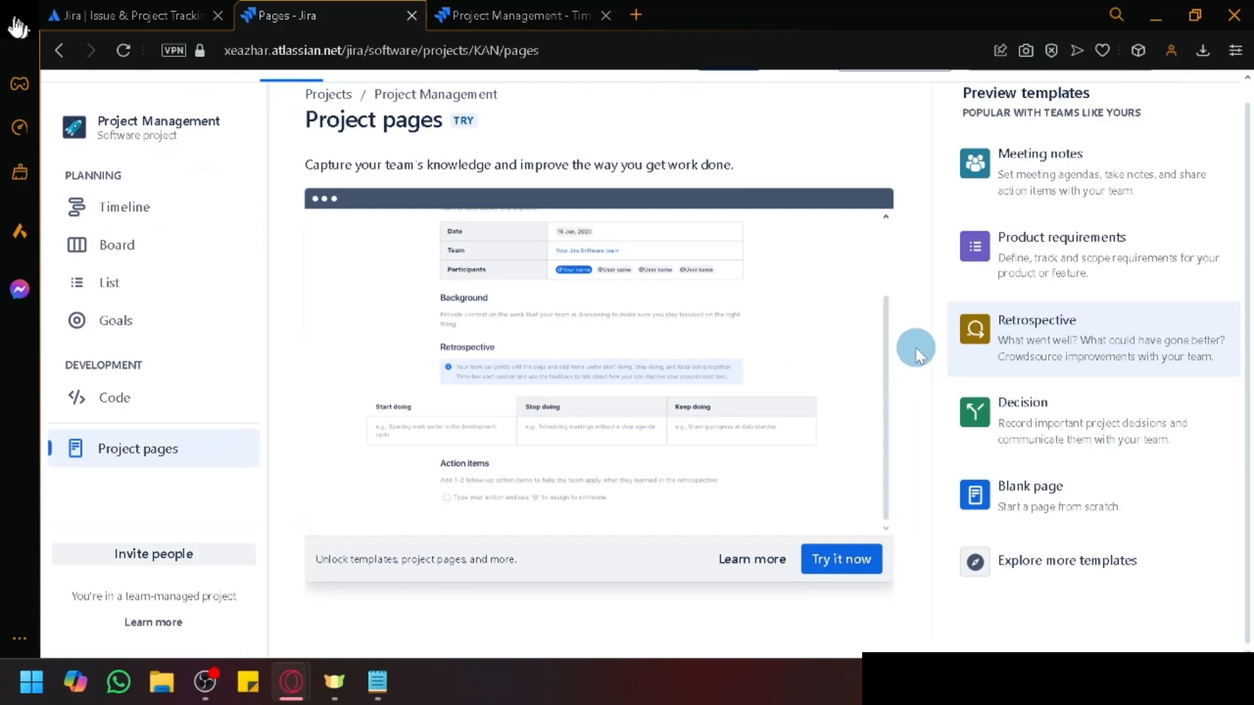
Step: Preview the Decision and Blank page templates, then open Explore more templates
click(1041, 426)
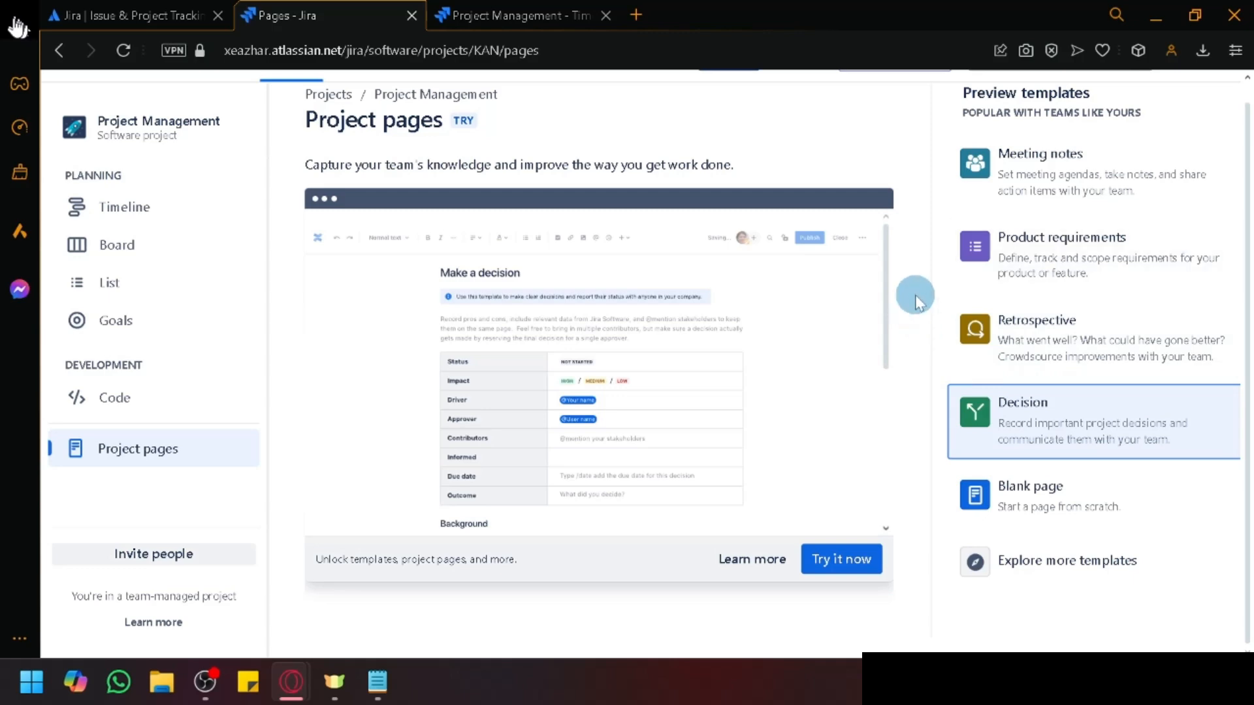
scroll(915, 295, up, 3)
scroll(384, 392, left, 1)
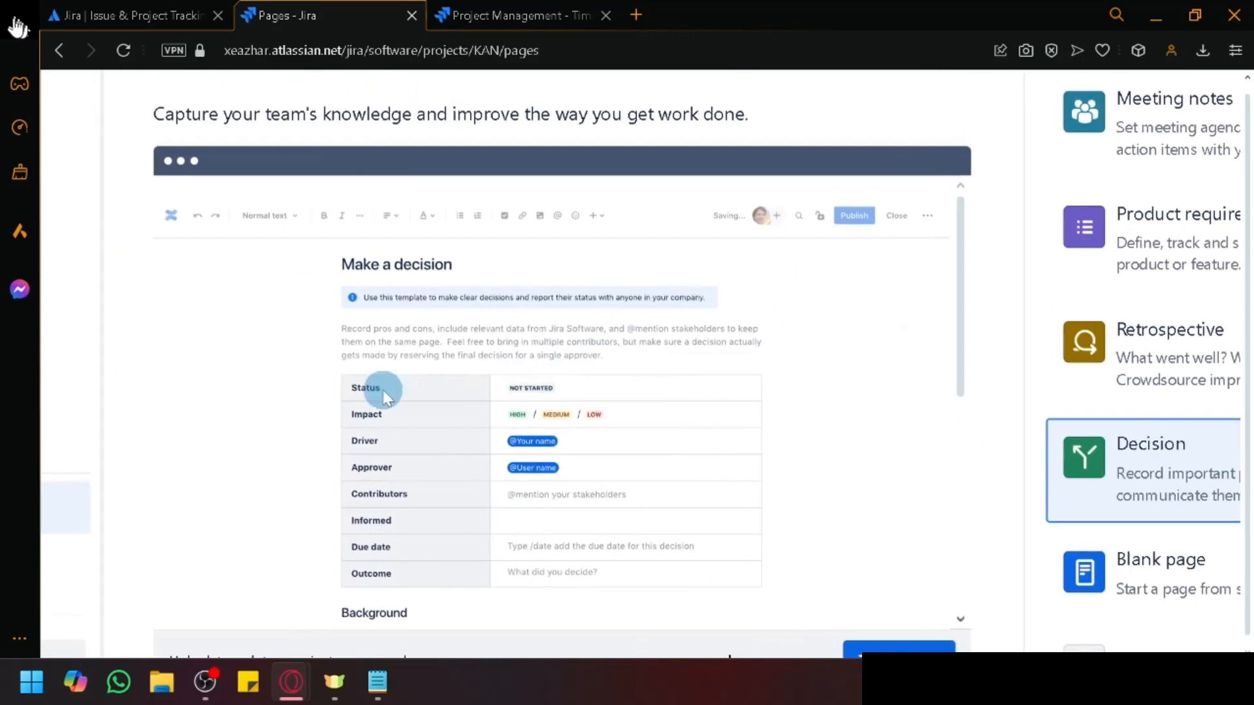
scroll(1070, 534, down, 3)
click(1052, 505)
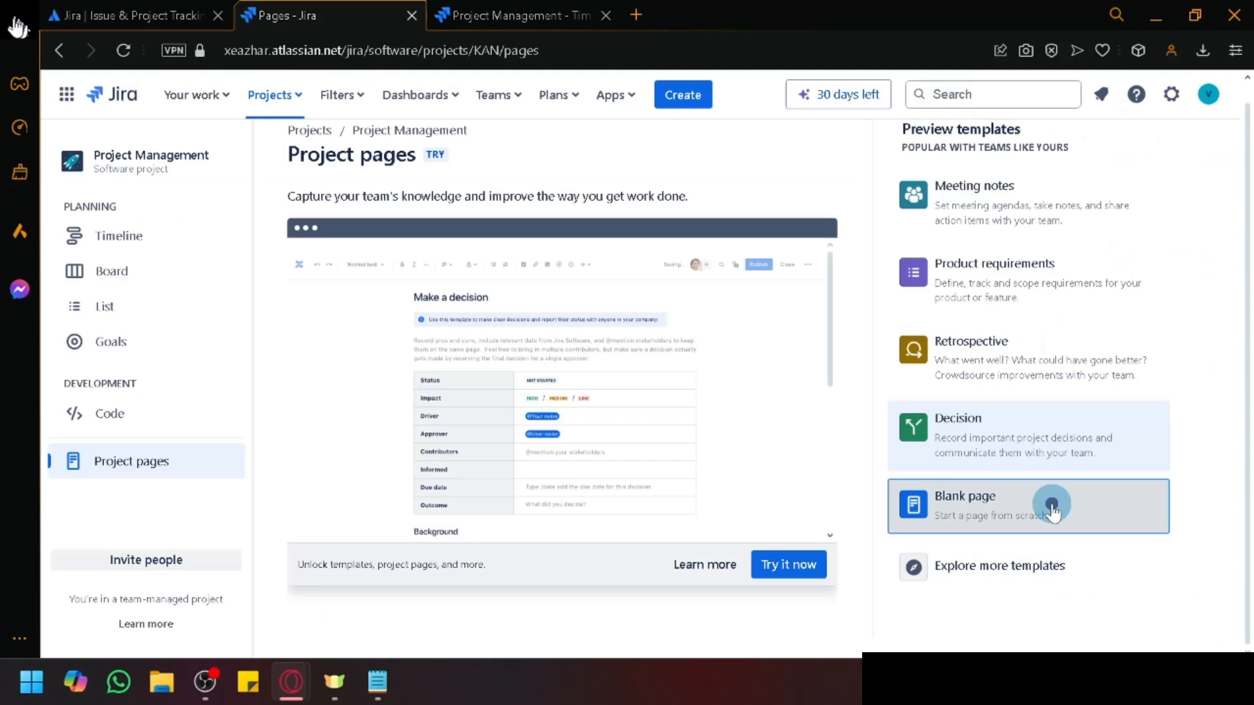
click(1029, 557)
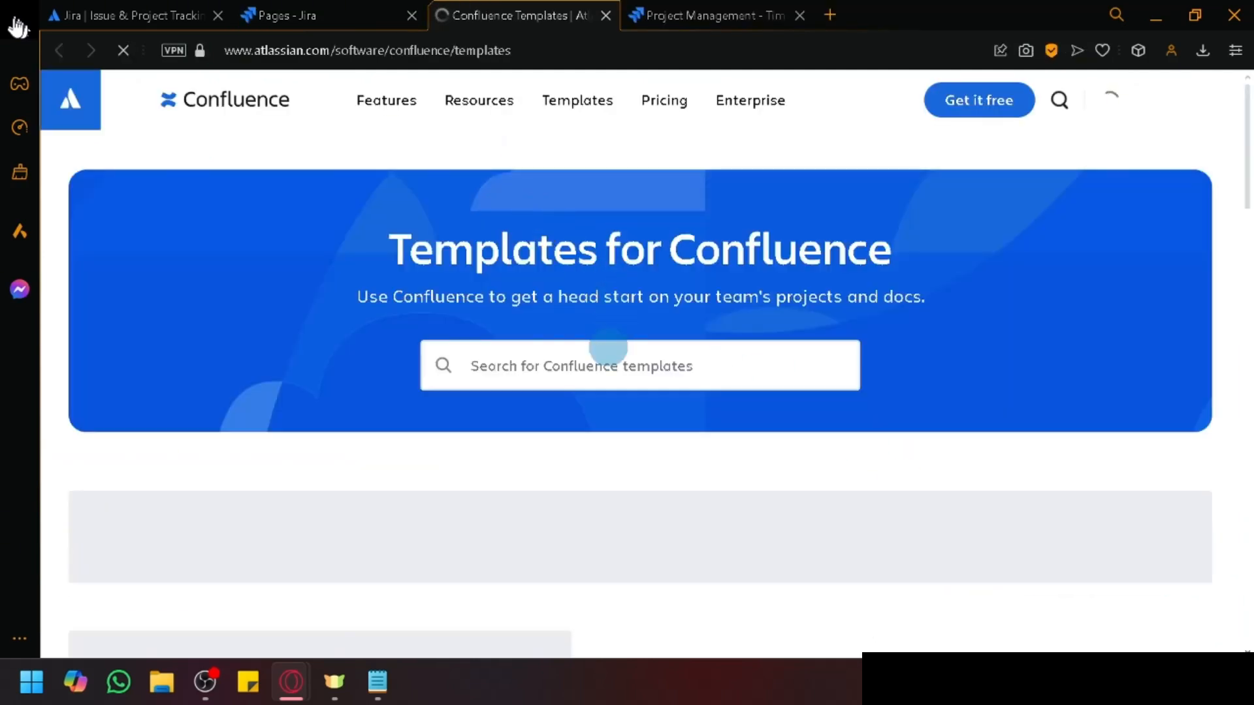
Step: Scroll the Confluence Templates Recommended cards, switching to the Jira project pages tab and back
scroll(604, 366, down, 5)
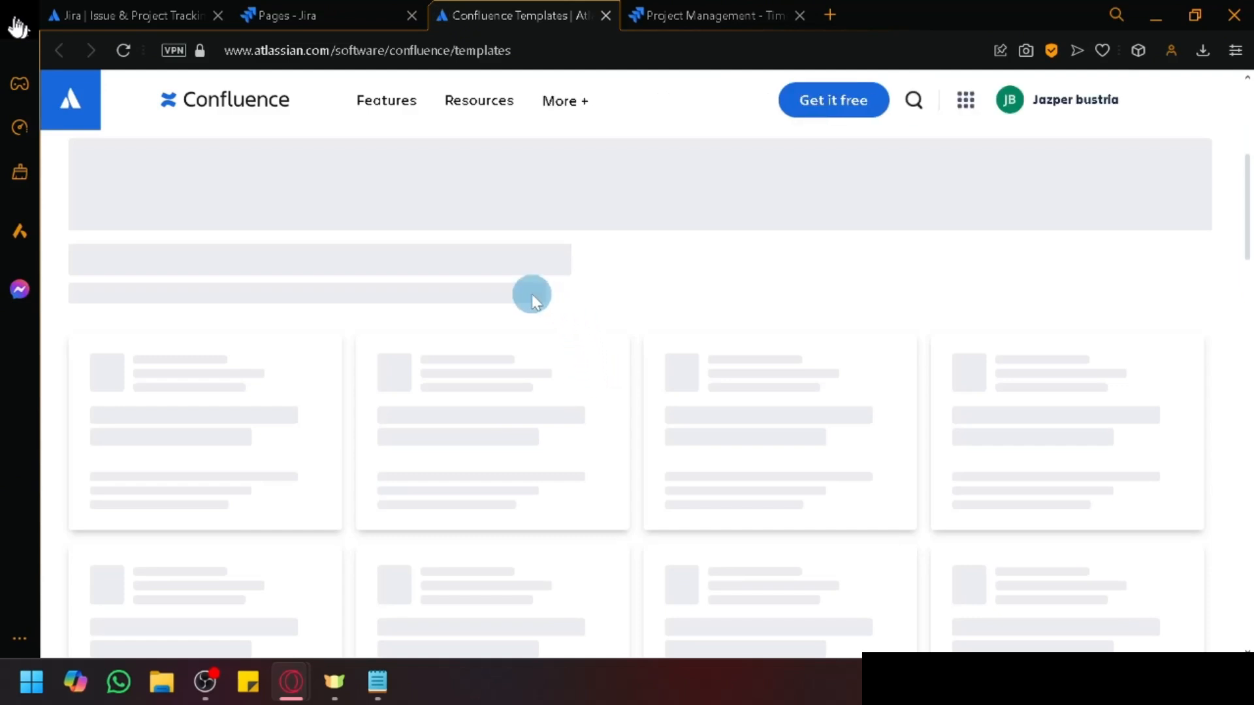
click(364, 11)
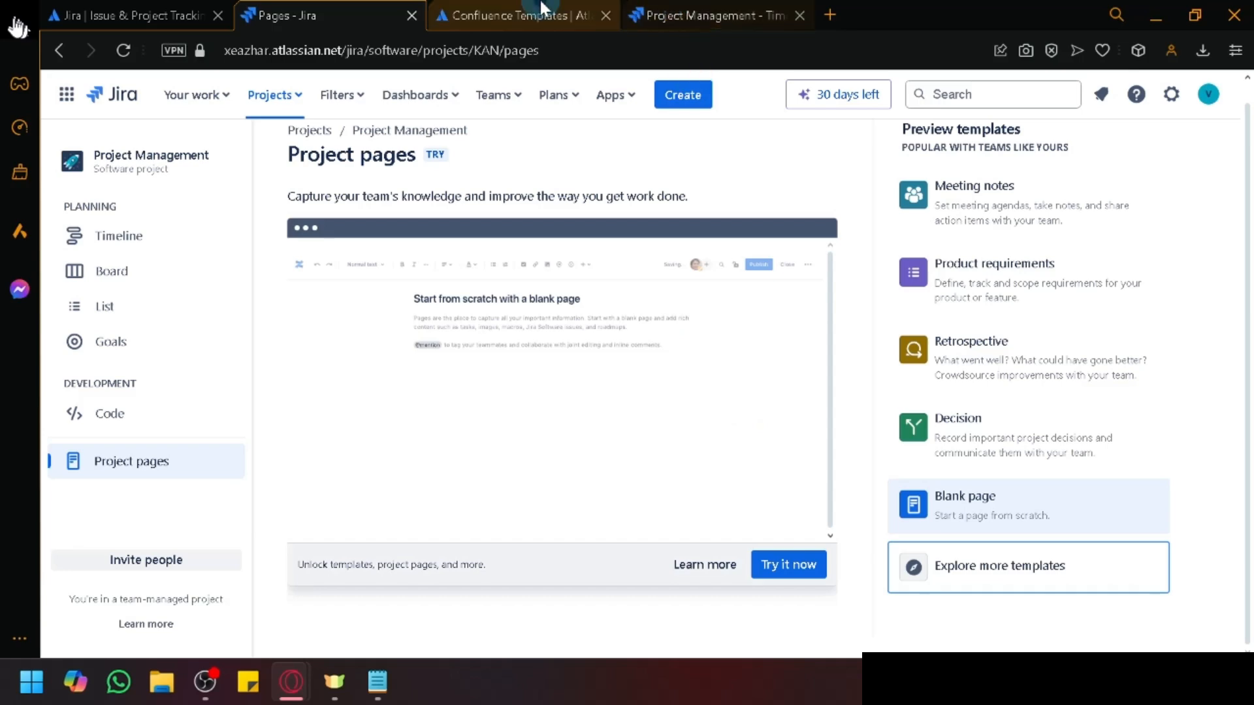
click(517, 14)
scroll(499, 460, down, 8)
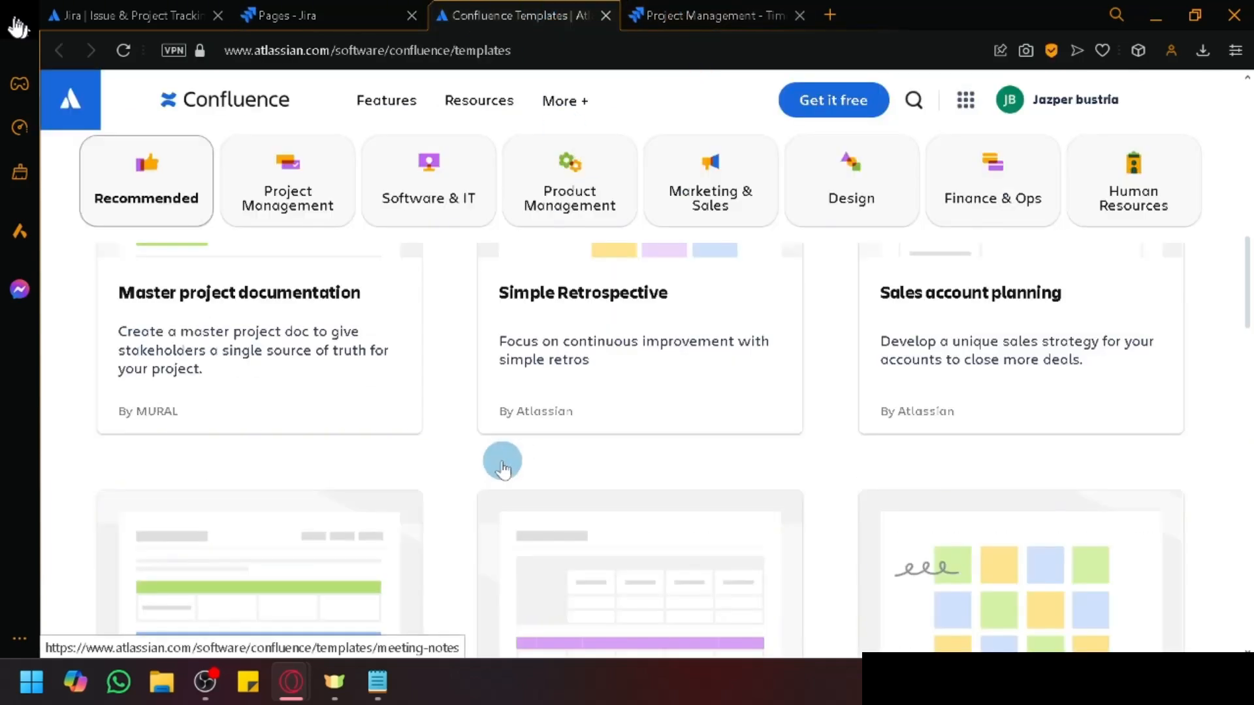
scroll(513, 459, up, 10)
scroll(506, 460, down, 5)
scroll(506, 460, up, 3)
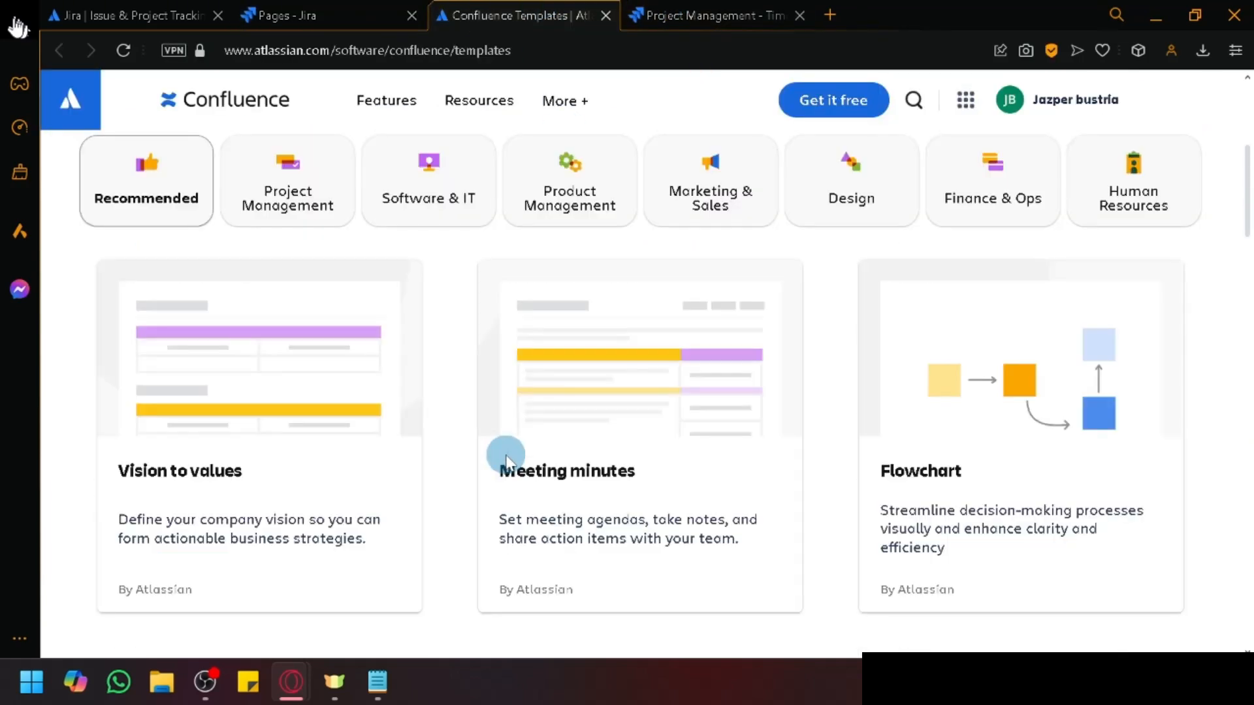
scroll(506, 460, up, 5)
scroll(506, 461, down, 5)
scroll(505, 454, down, 3)
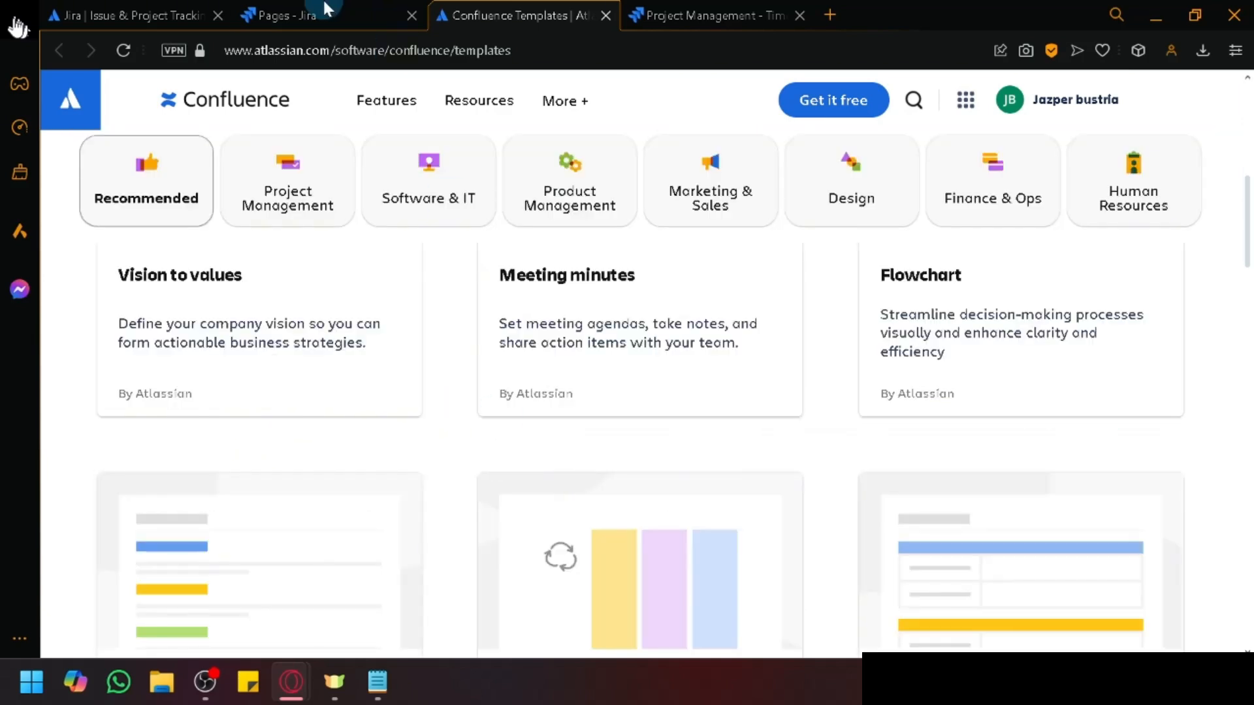
click(281, 14)
click(516, 14)
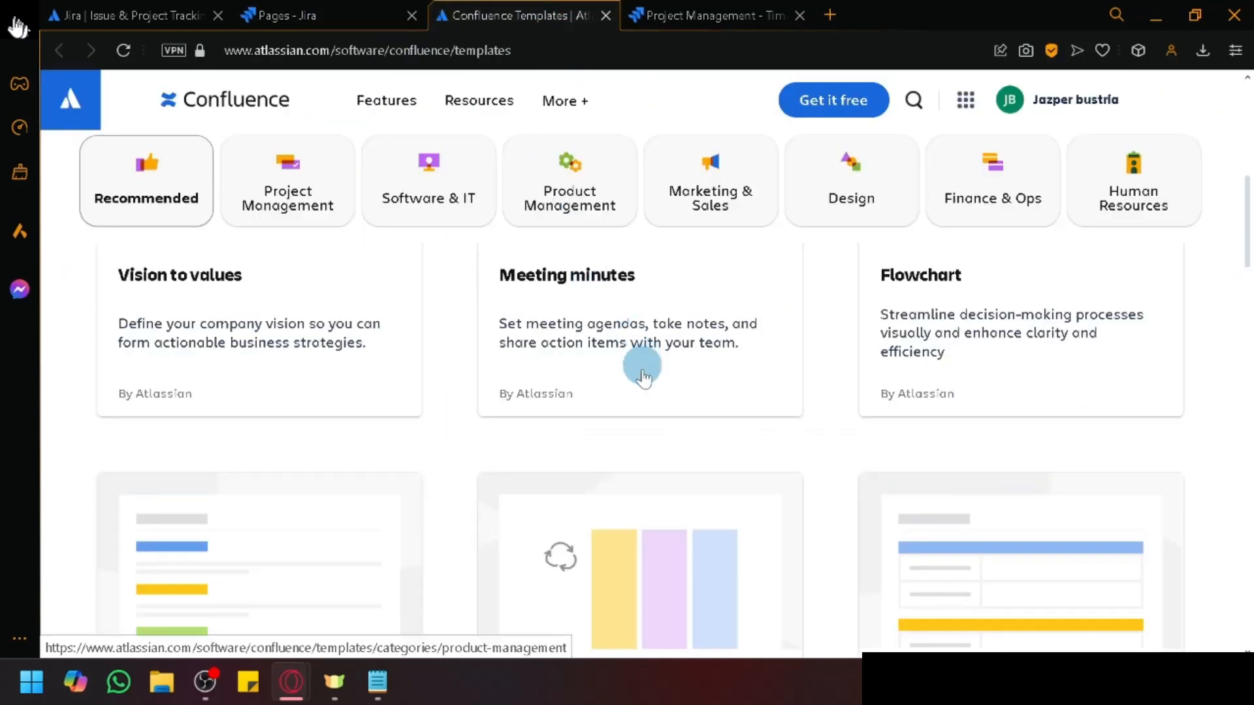
scroll(581, 467, down, 4)
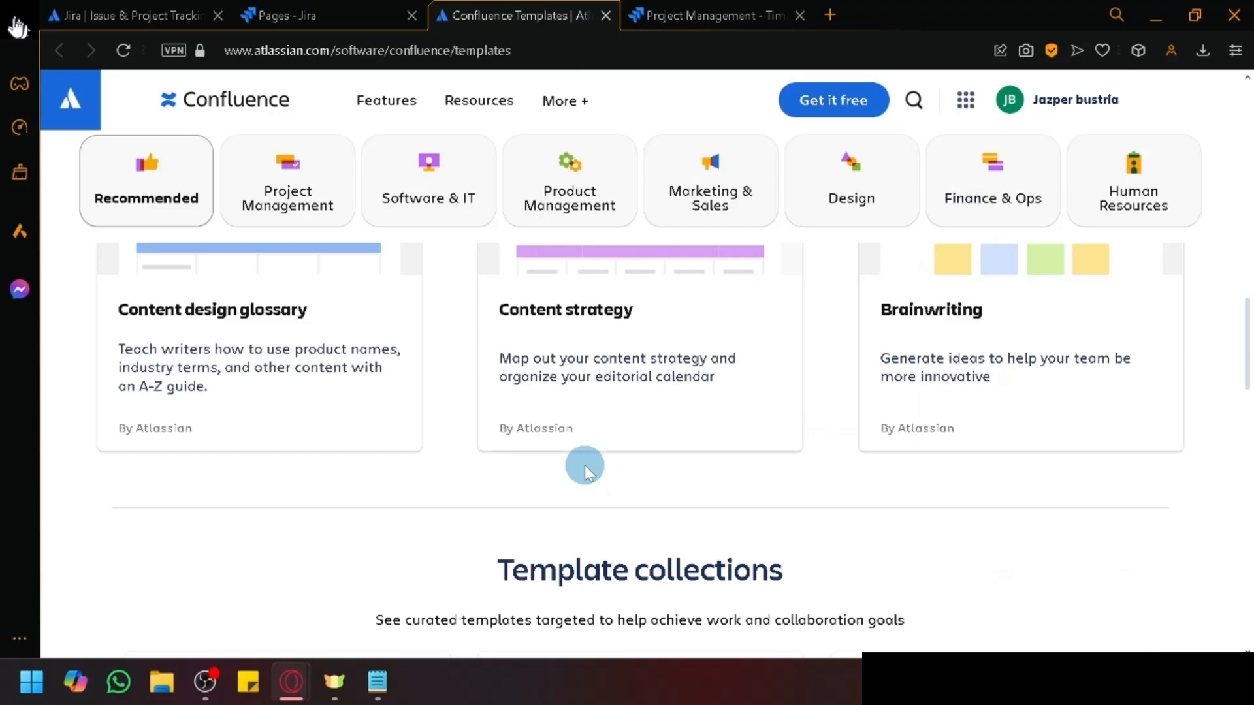
Step: Browse through the Project Management templates in Confluence
click(320, 194)
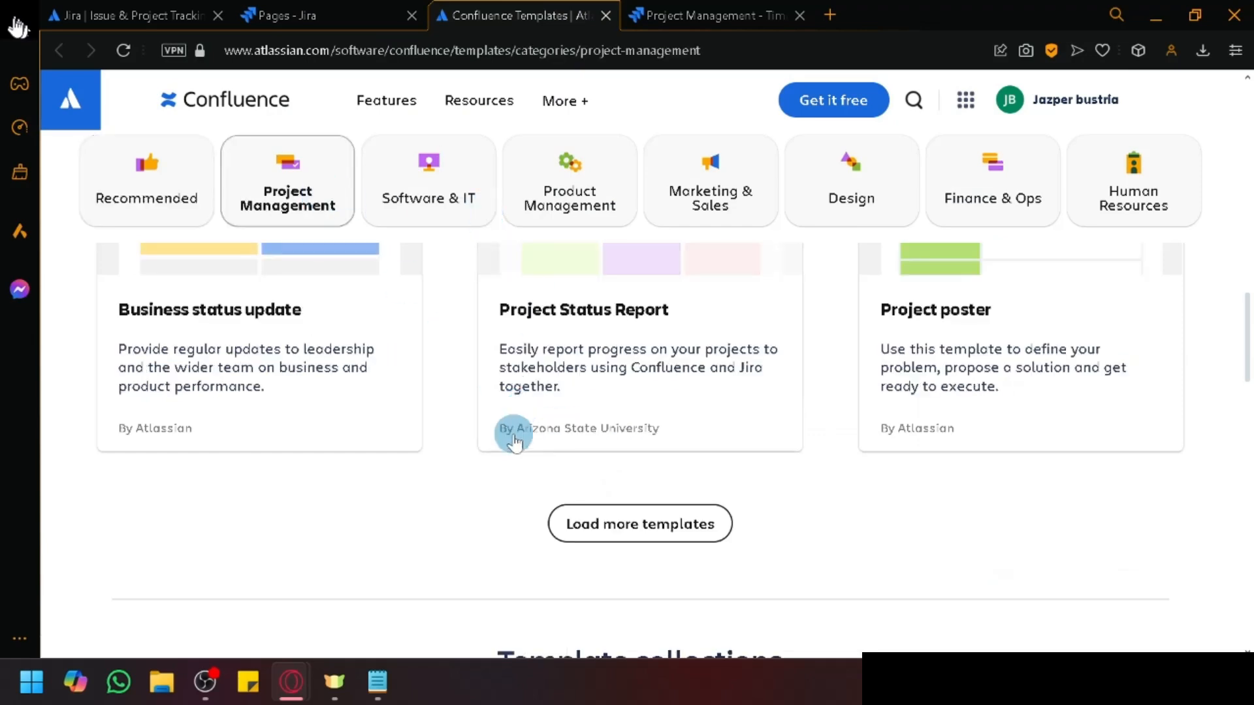
scroll(514, 441, up, 6)
scroll(423, 448, down, 2)
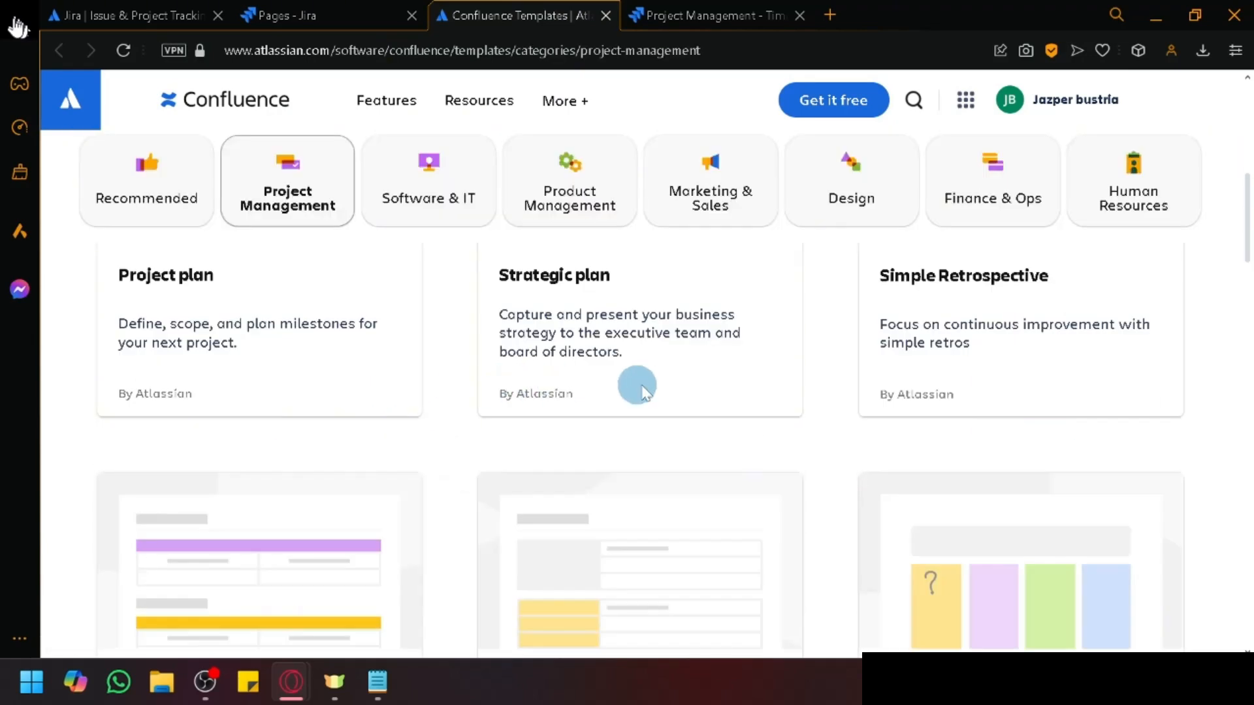
scroll(914, 373, down, 5)
scroll(1004, 381, down, 5)
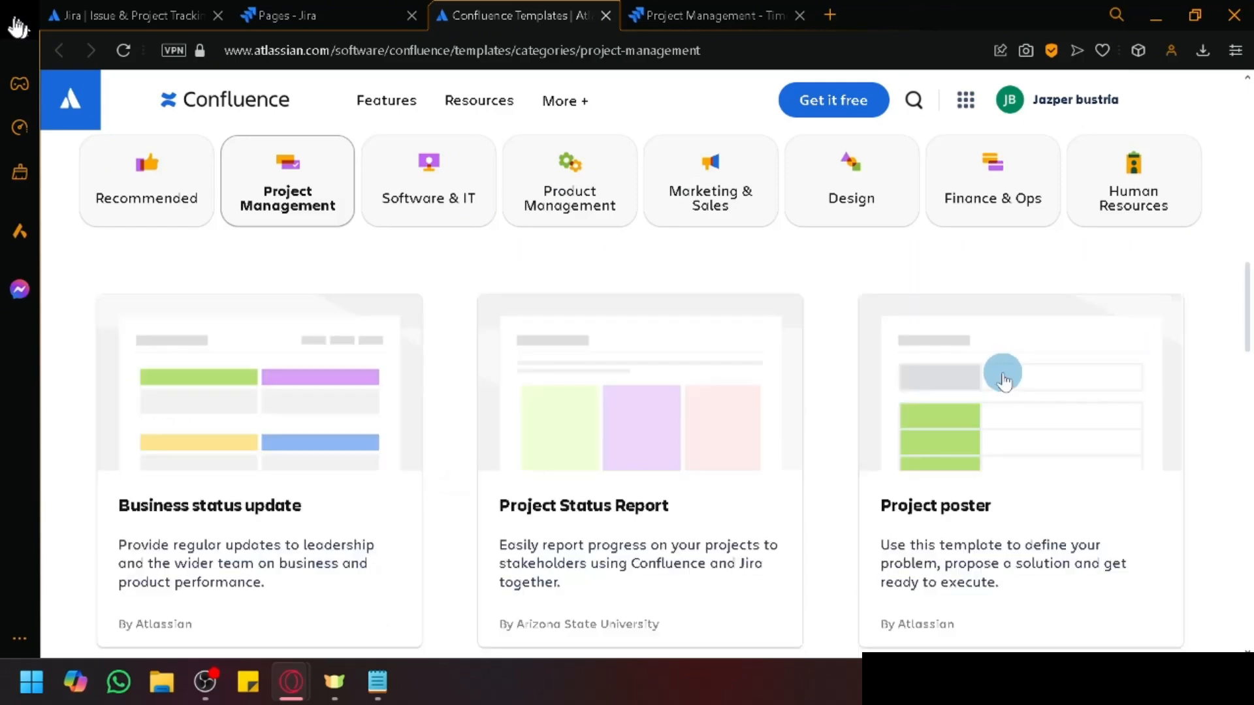
scroll(999, 360, down, 2)
scroll(655, 507, down, 10)
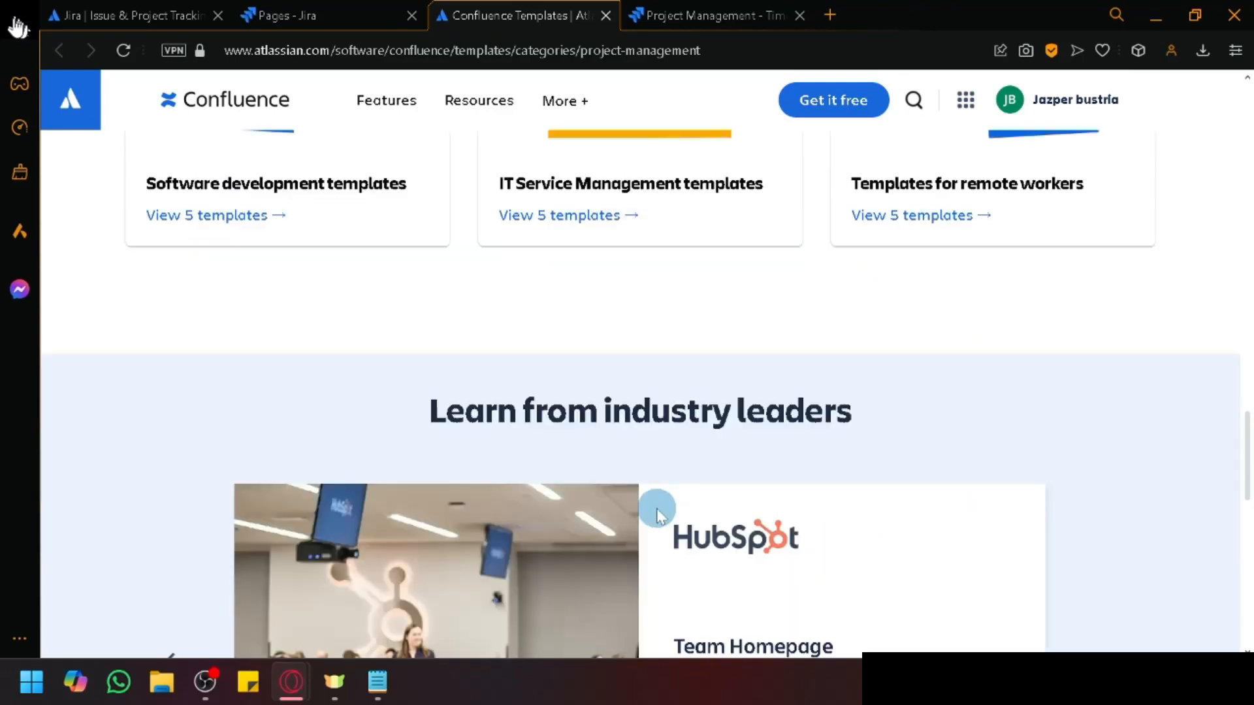
scroll(657, 510, up, 15)
right_click(661, 506)
scroll(449, 433, up, 10)
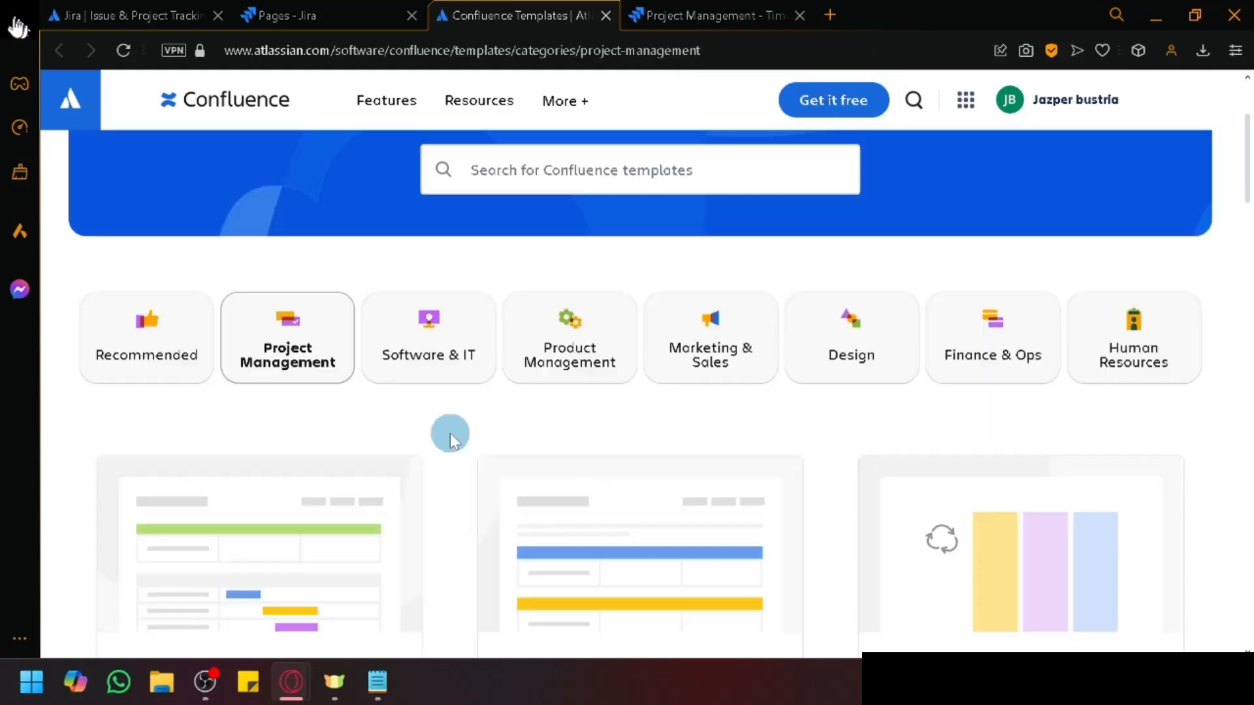
scroll(492, 485, down, 6)
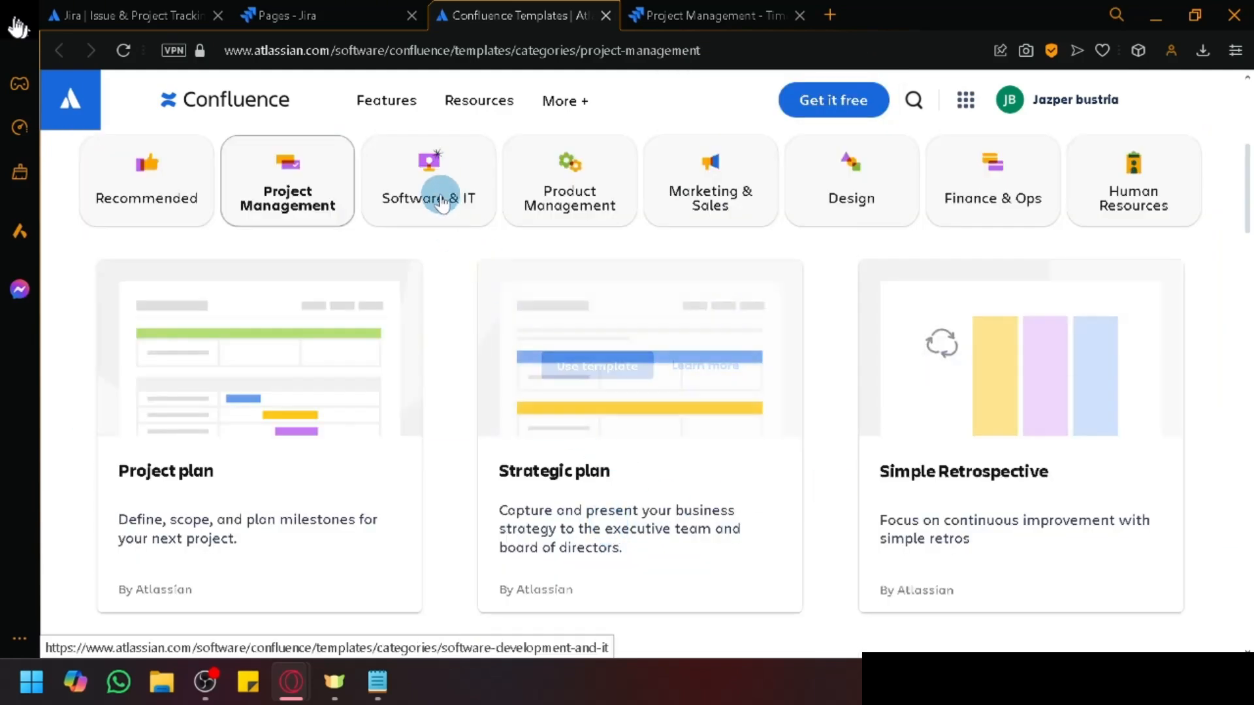
Step: Compare the Software & IT, Project Management and Product Management template categories
click(403, 190)
scroll(435, 349, down, 3)
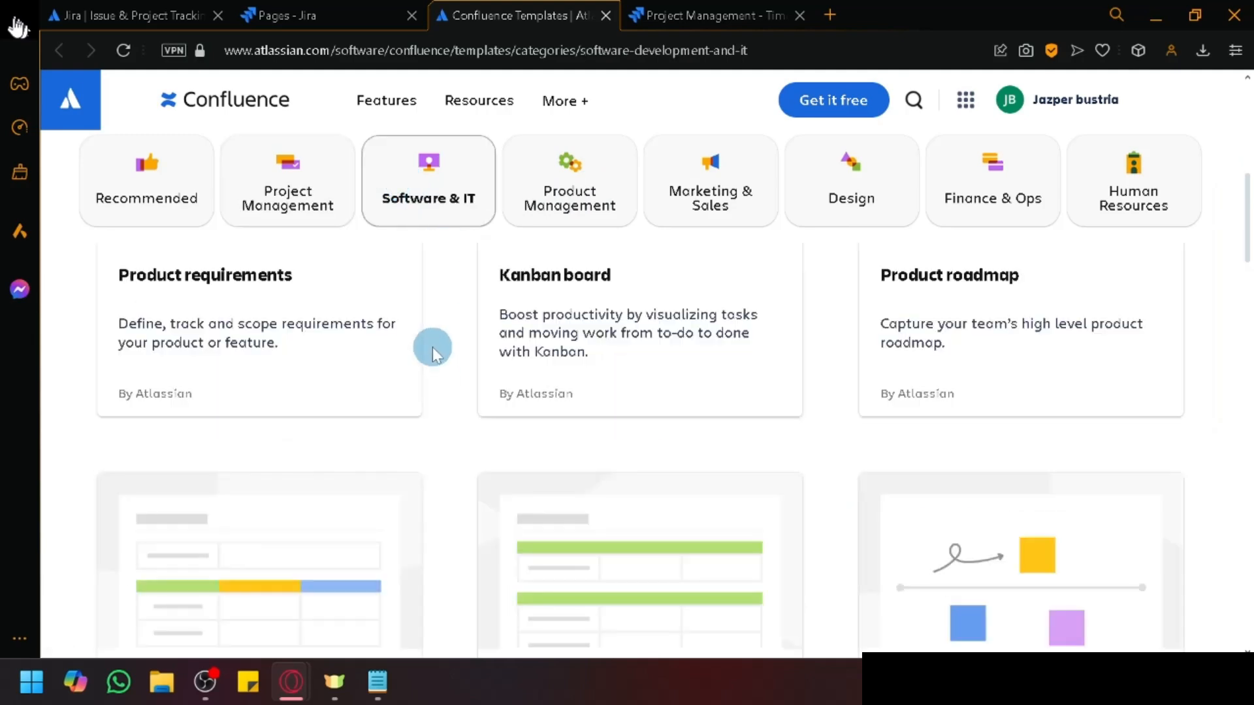
scroll(434, 353, up, 5)
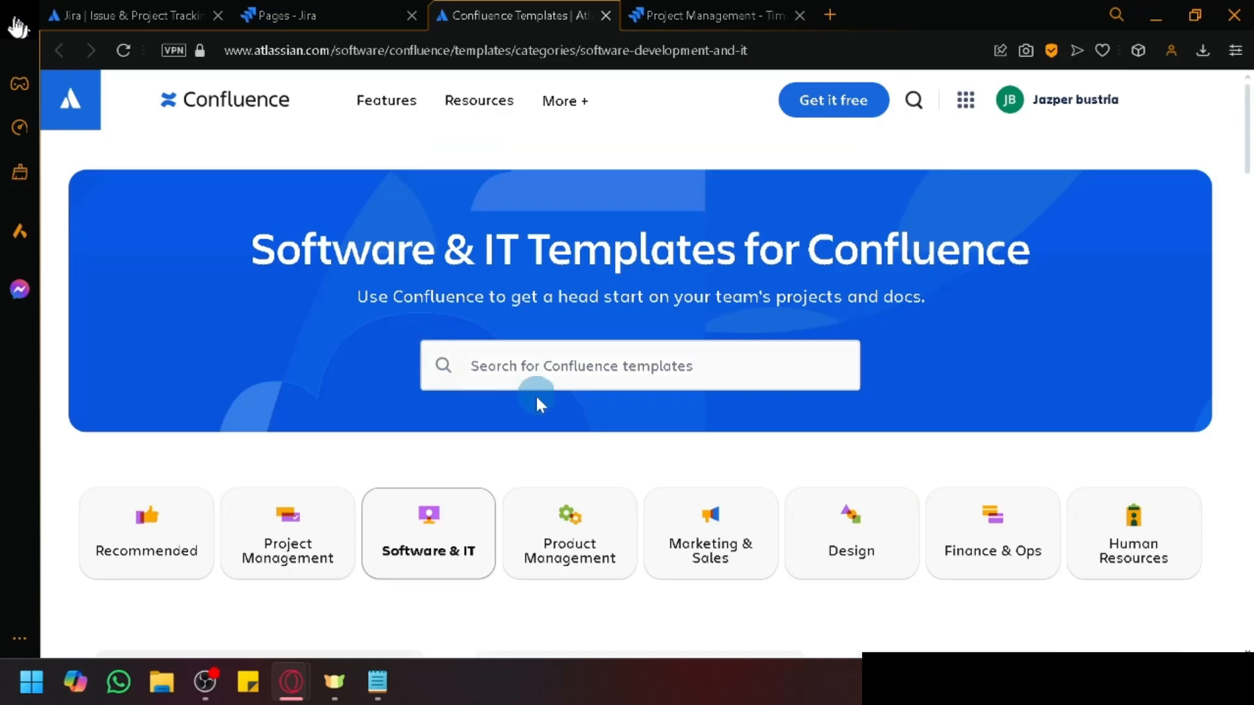
scroll(535, 394, down, 3)
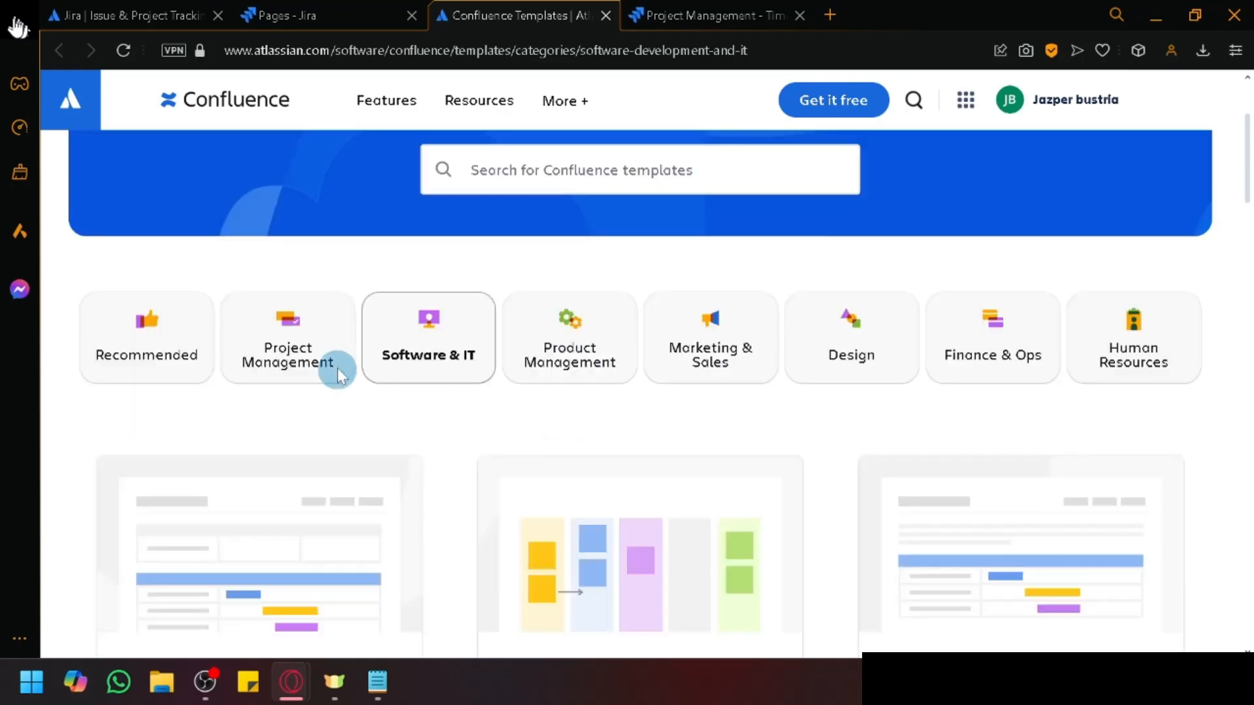
click(309, 333)
click(422, 321)
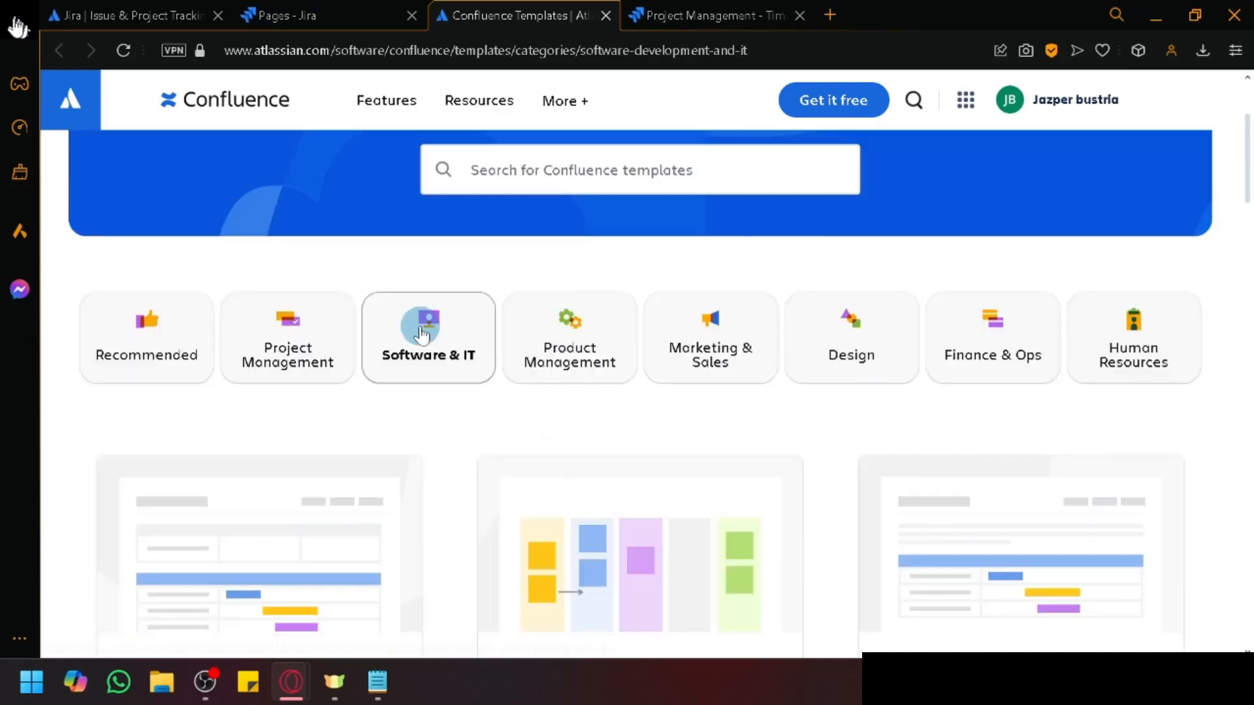
click(527, 355)
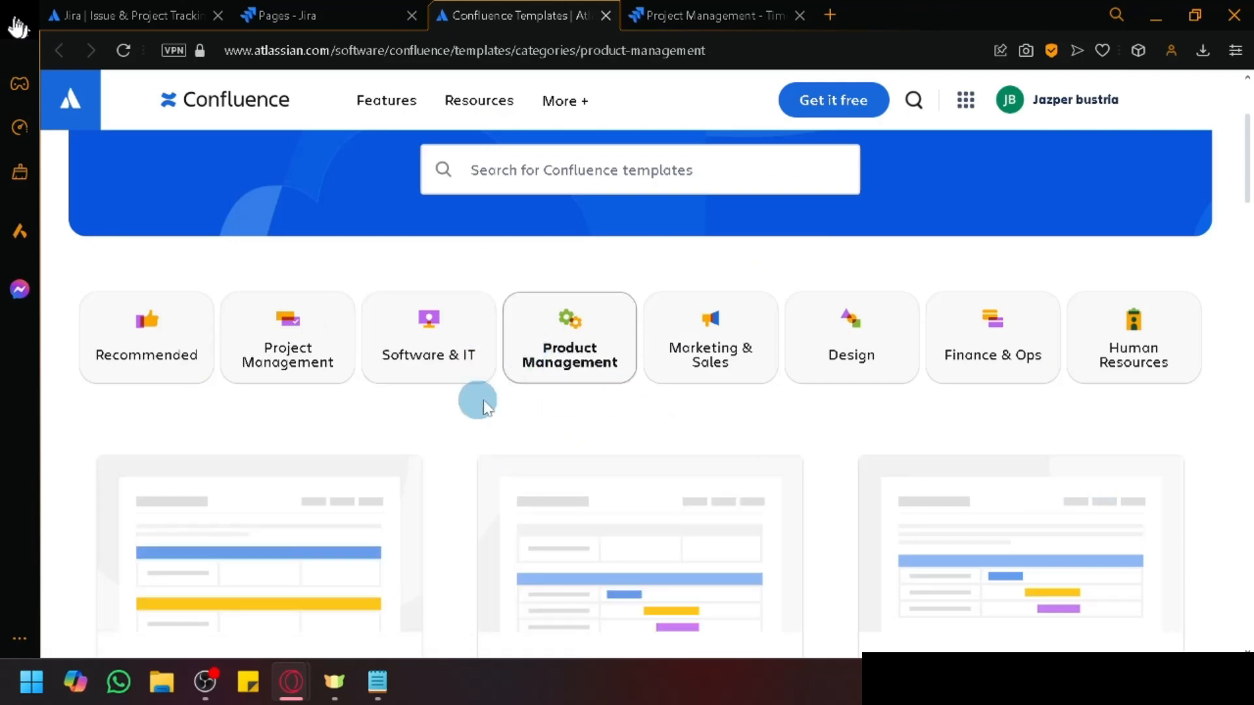
scroll(533, 418, down, 3)
scroll(597, 395, up, 3)
Step: View the Marketing & Sales, Design, Finance & Ops and Human Resources templates, then return to Jira
click(722, 322)
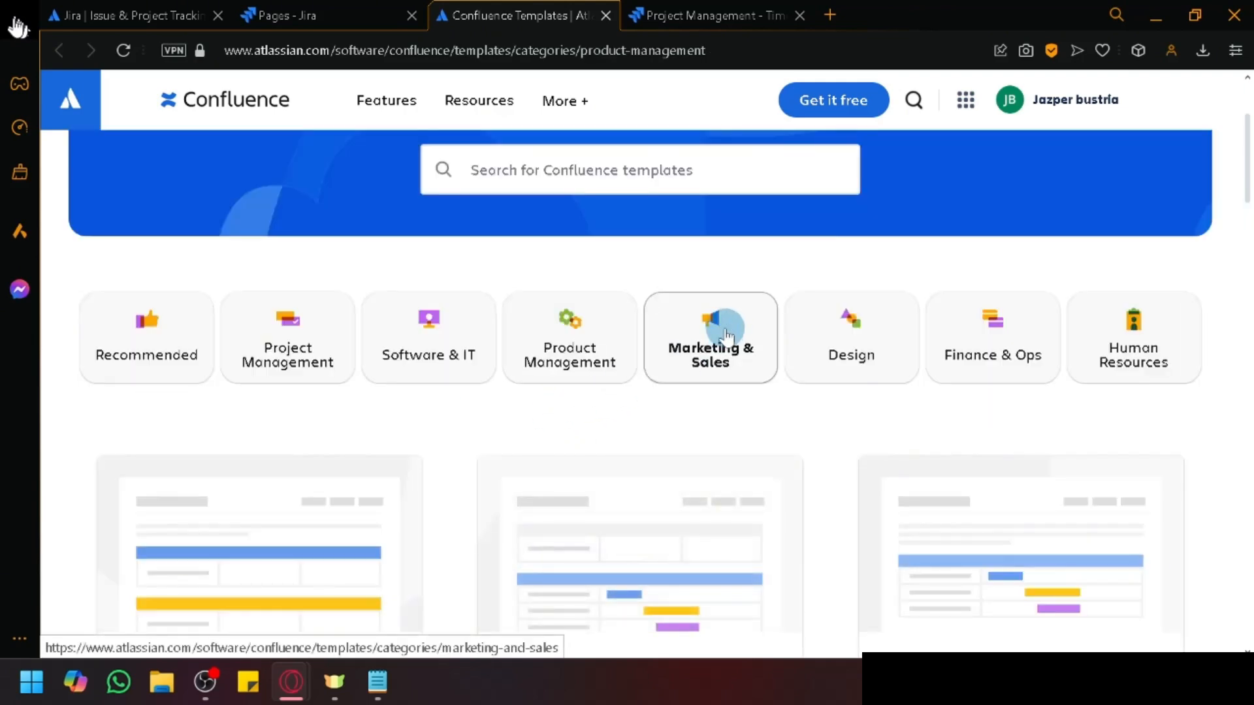
scroll(739, 433, down, 3)
click(848, 214)
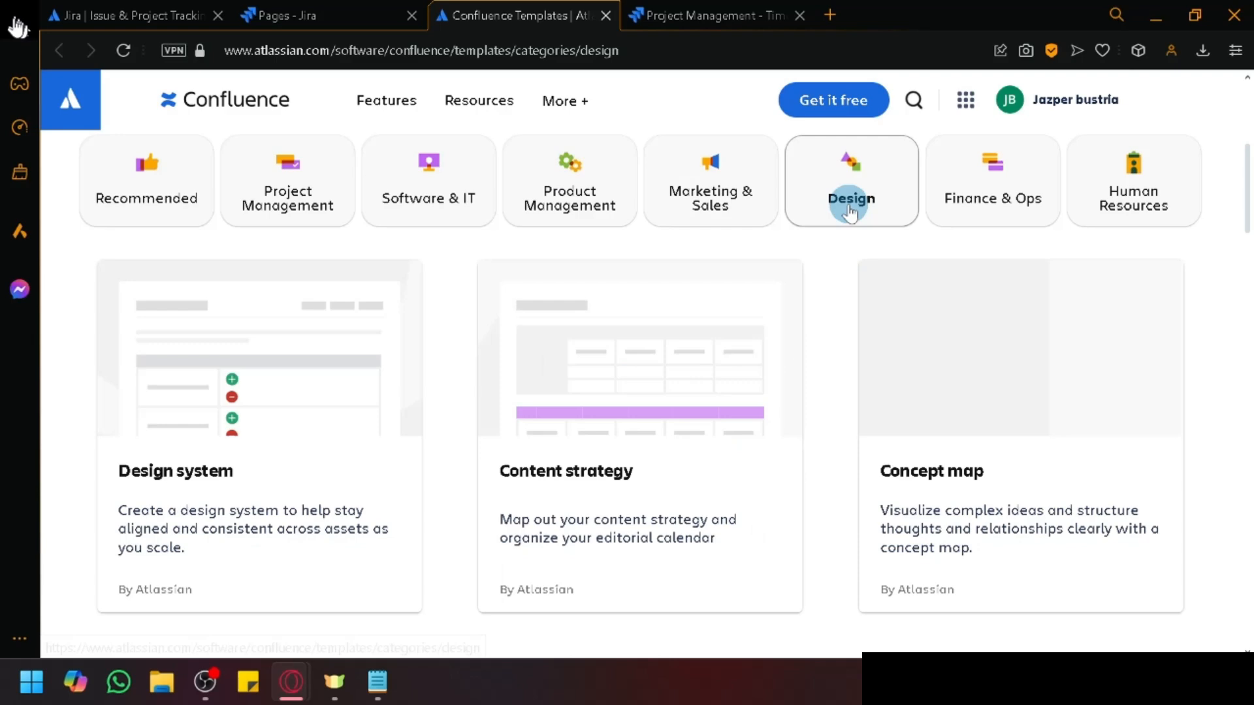
click(1002, 200)
click(1140, 177)
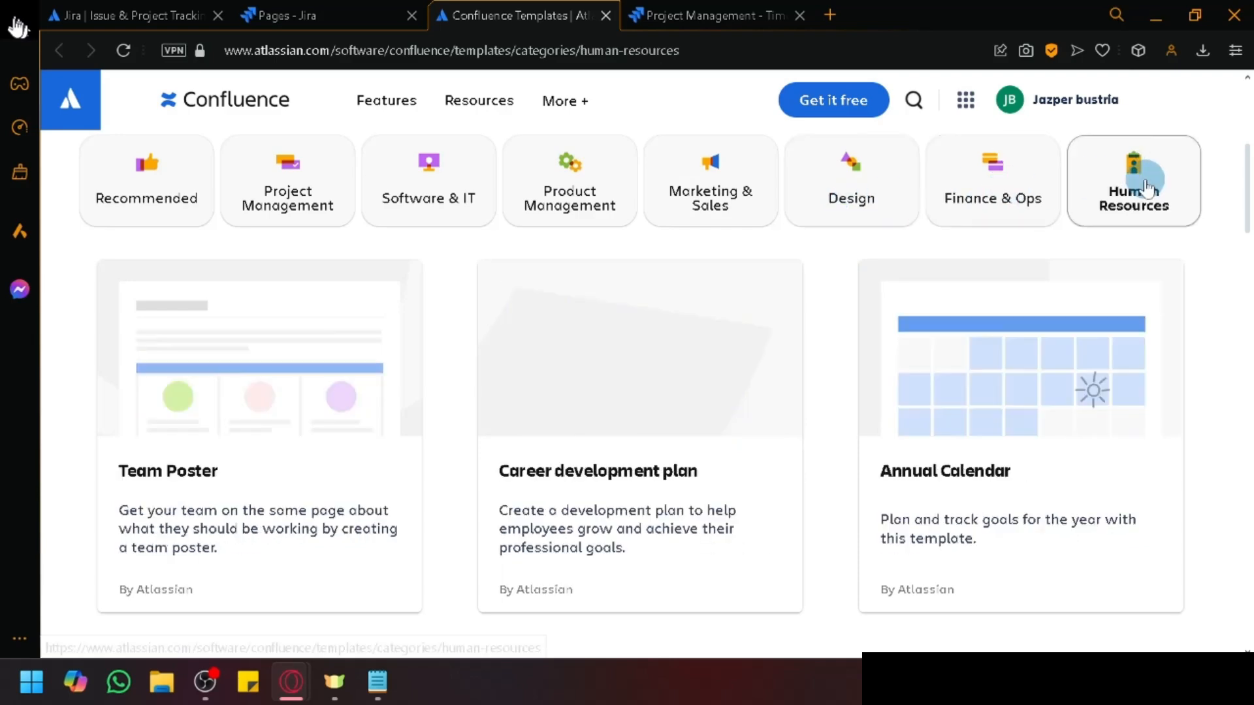
scroll(710, 439, up, 5)
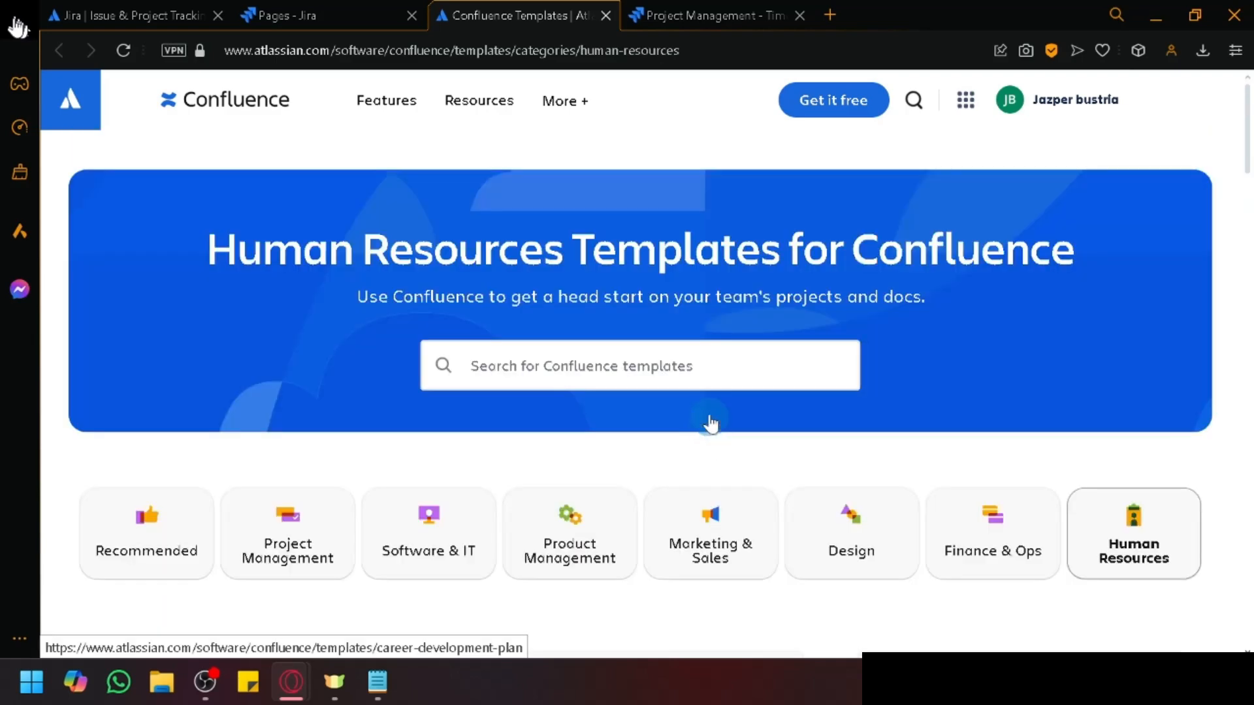
click(313, 15)
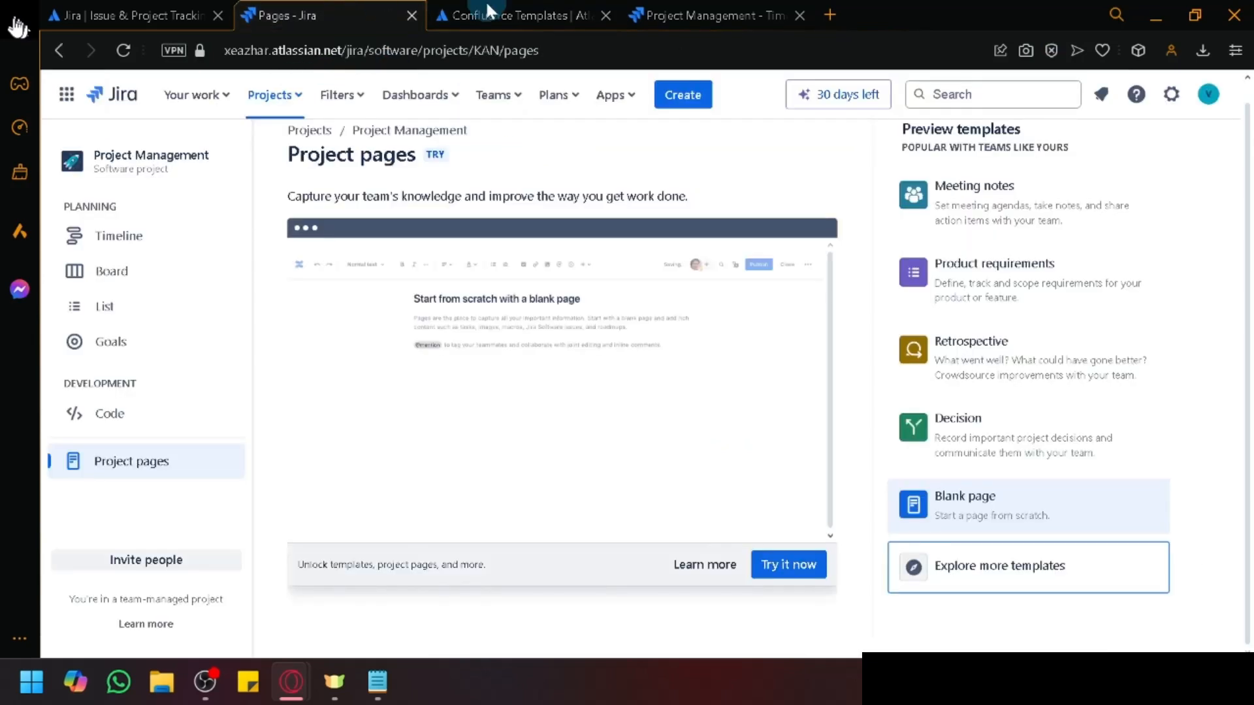
Step: Close the Confluence Templates tab, look over the Teams and recommended Apps lists, then open the KAN board
click(613, 14)
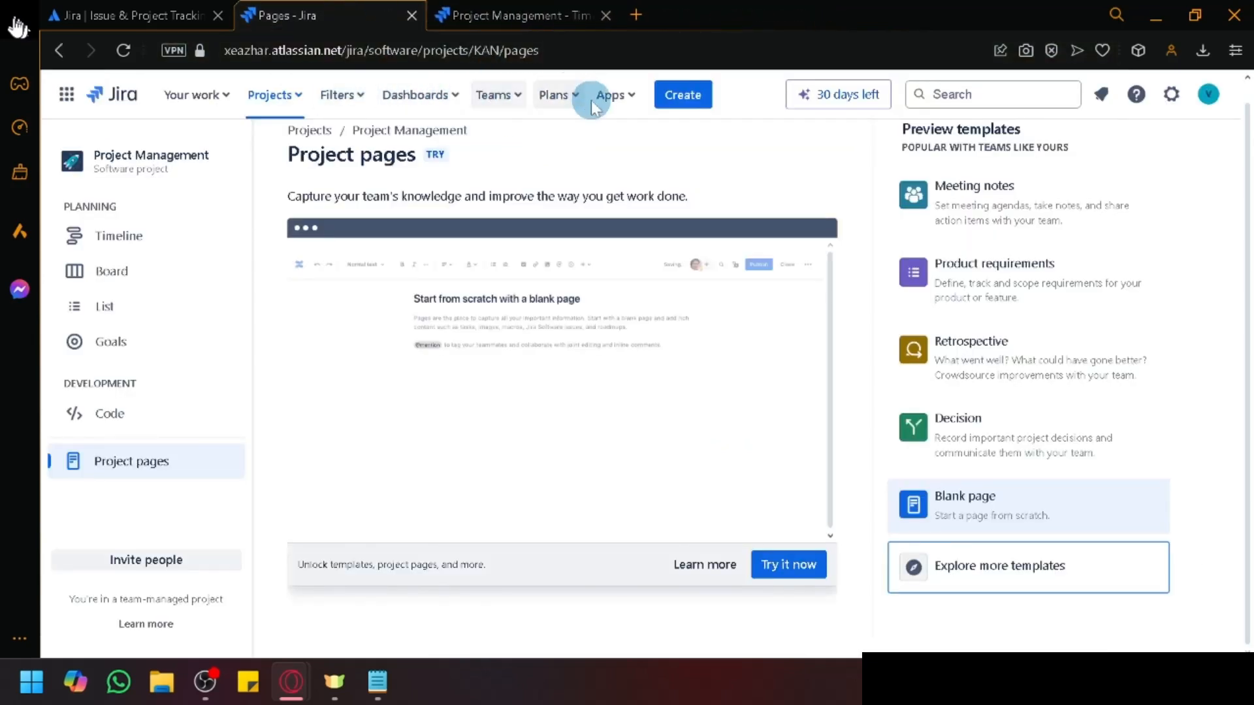
click(504, 93)
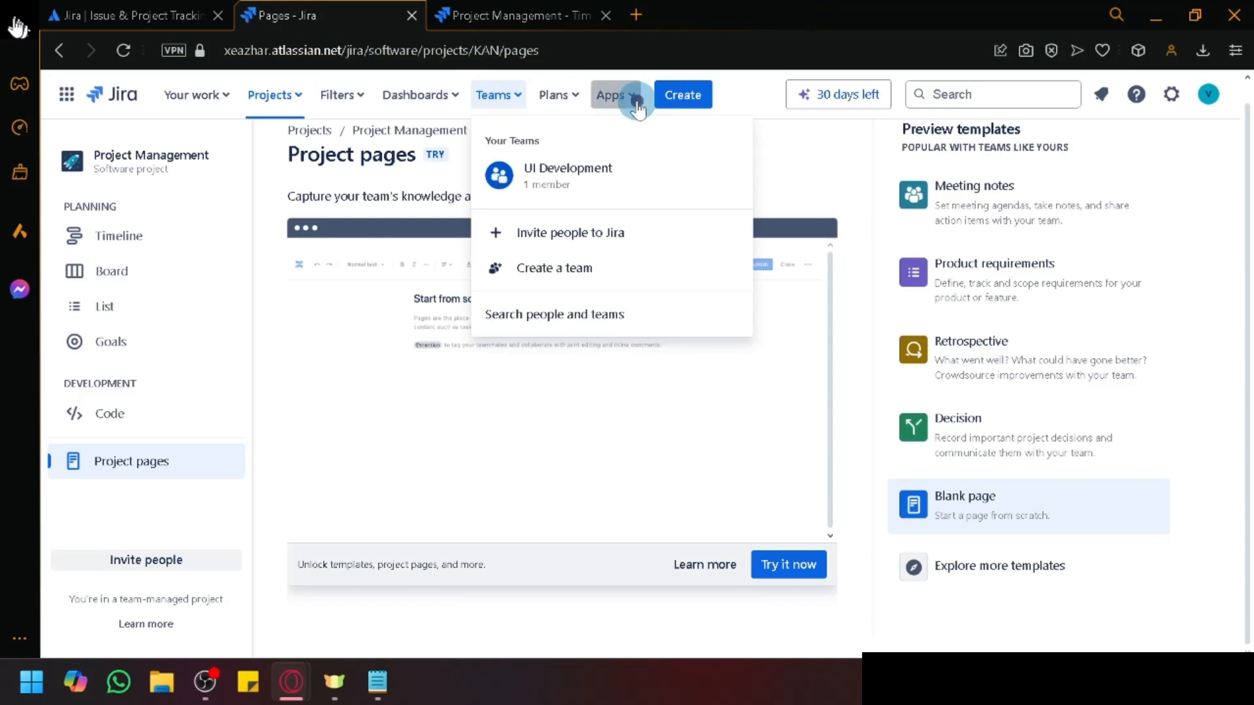
click(636, 106)
click(637, 108)
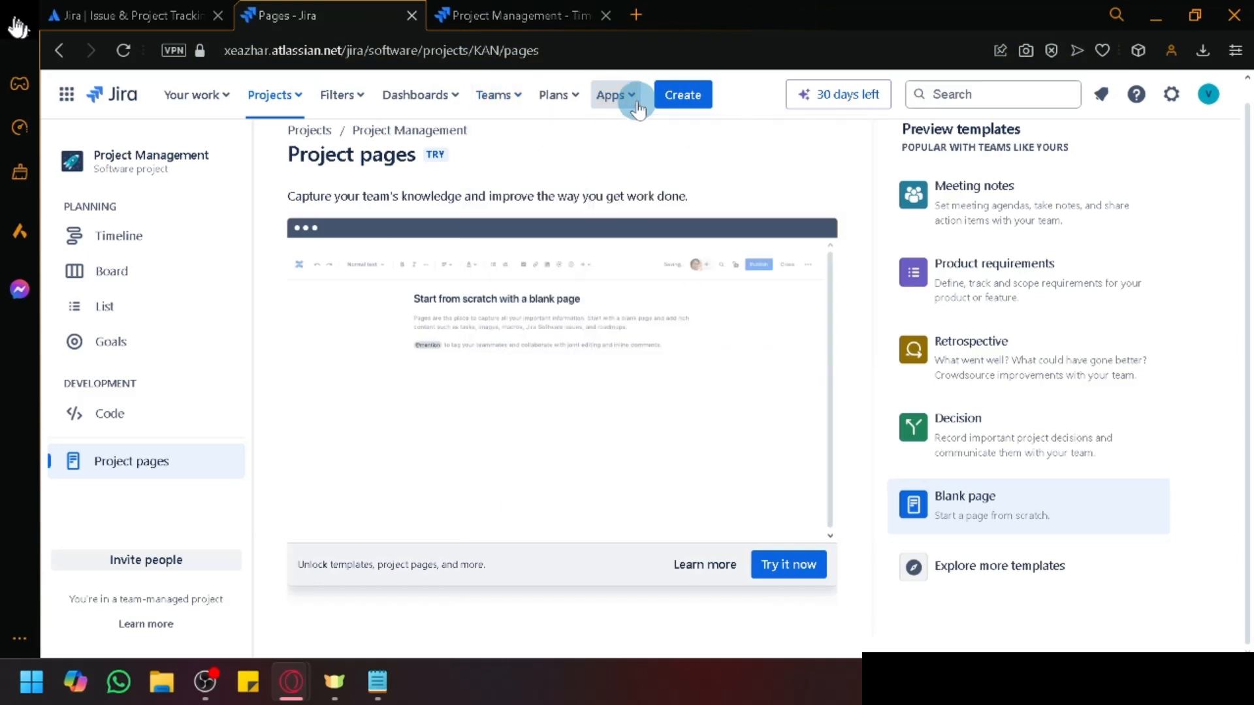
click(638, 108)
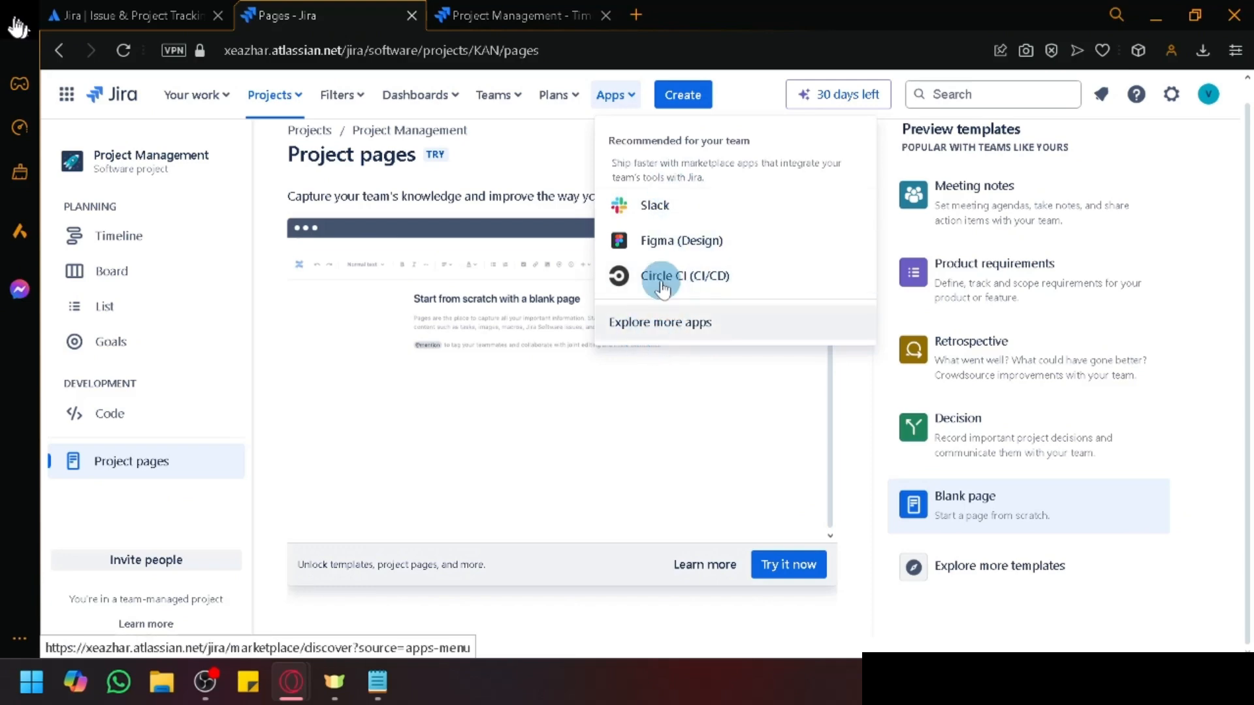
scroll(689, 174, up, 4)
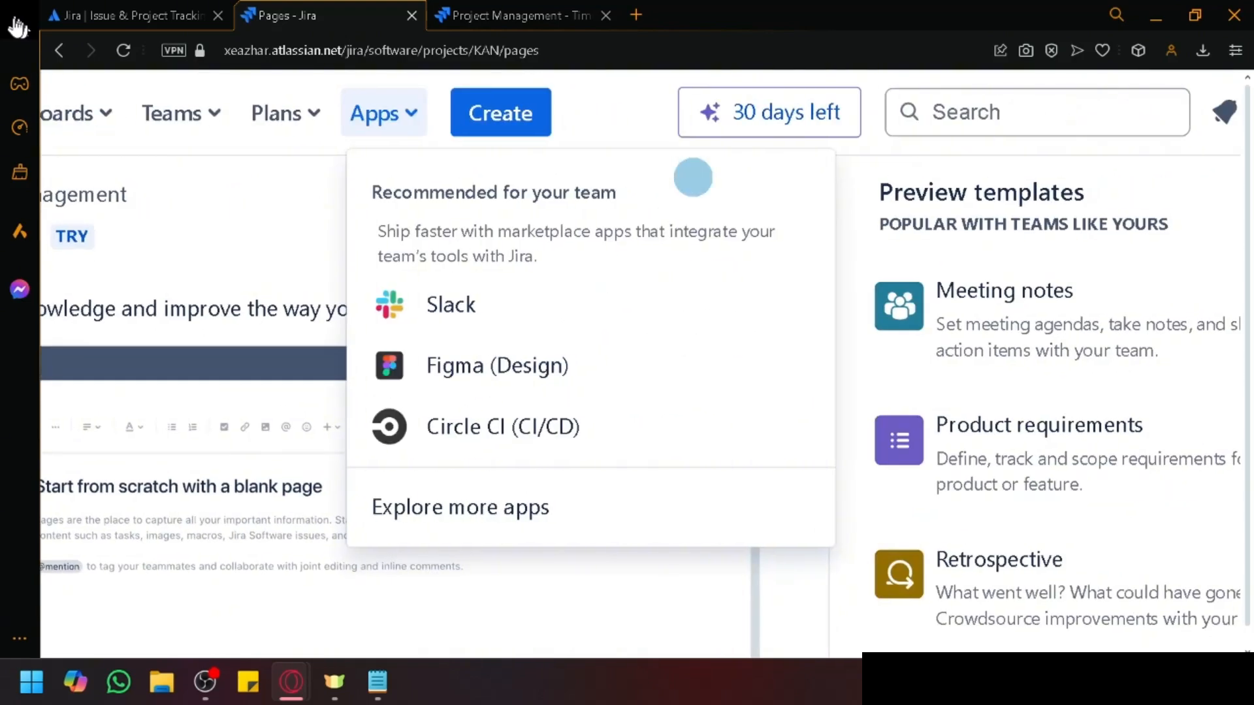
scroll(643, 222, up, 3)
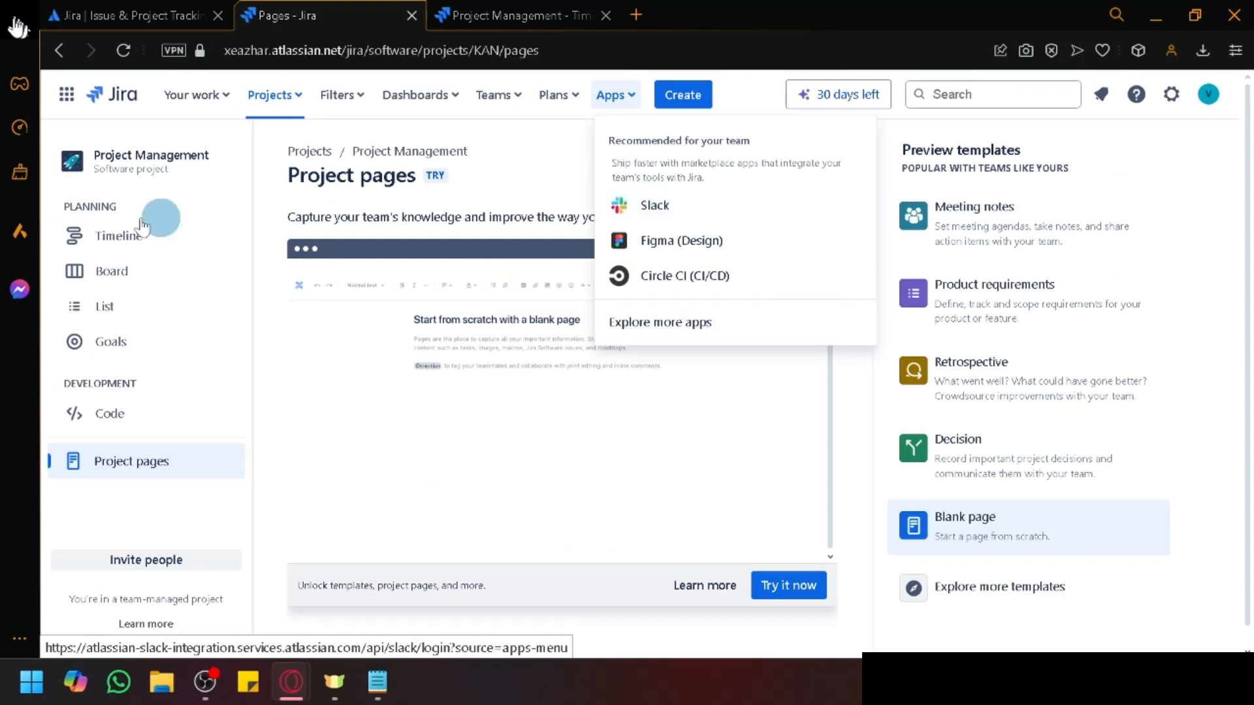
click(111, 273)
Step: On the KAN board, start a two-minute stand-up and then end it
right_click(111, 271)
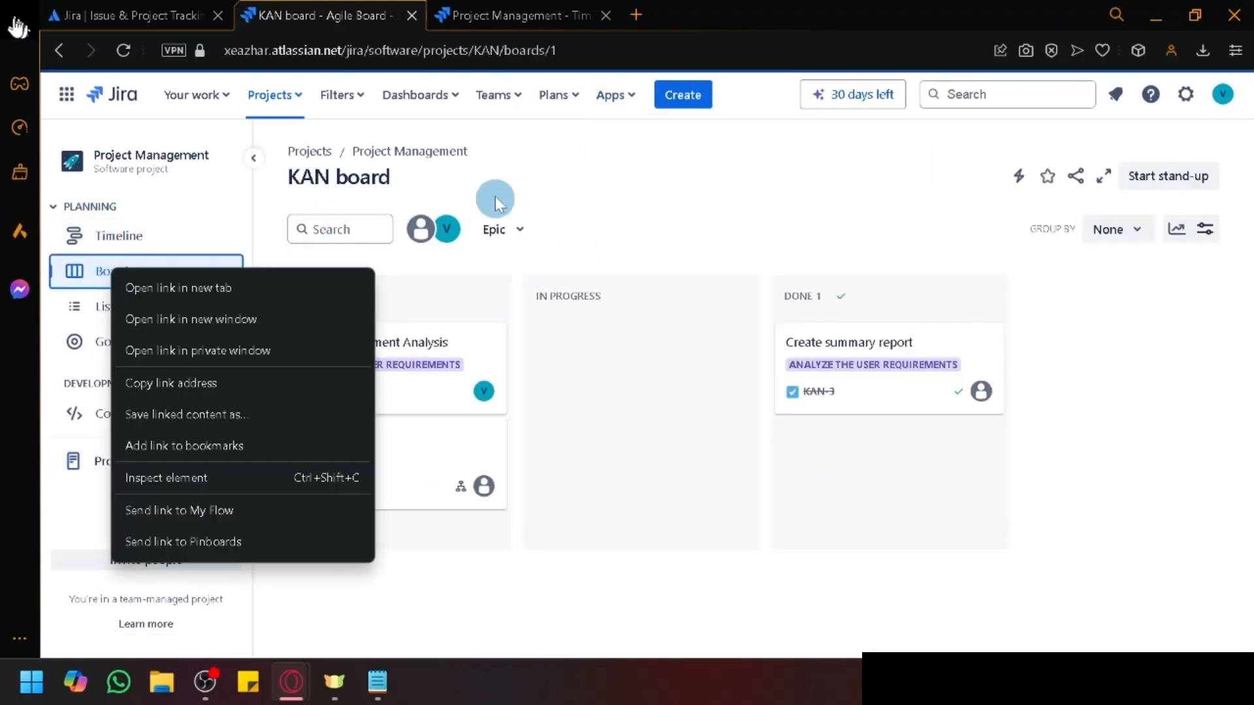
click(598, 183)
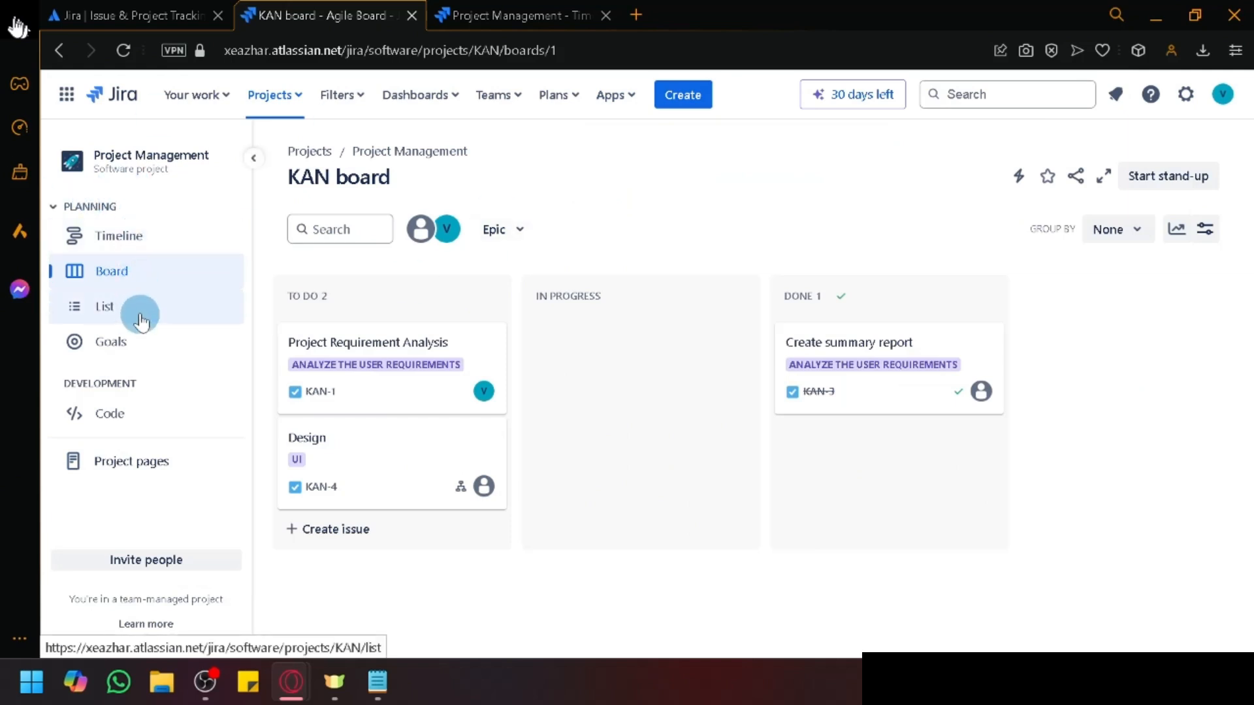
click(1179, 176)
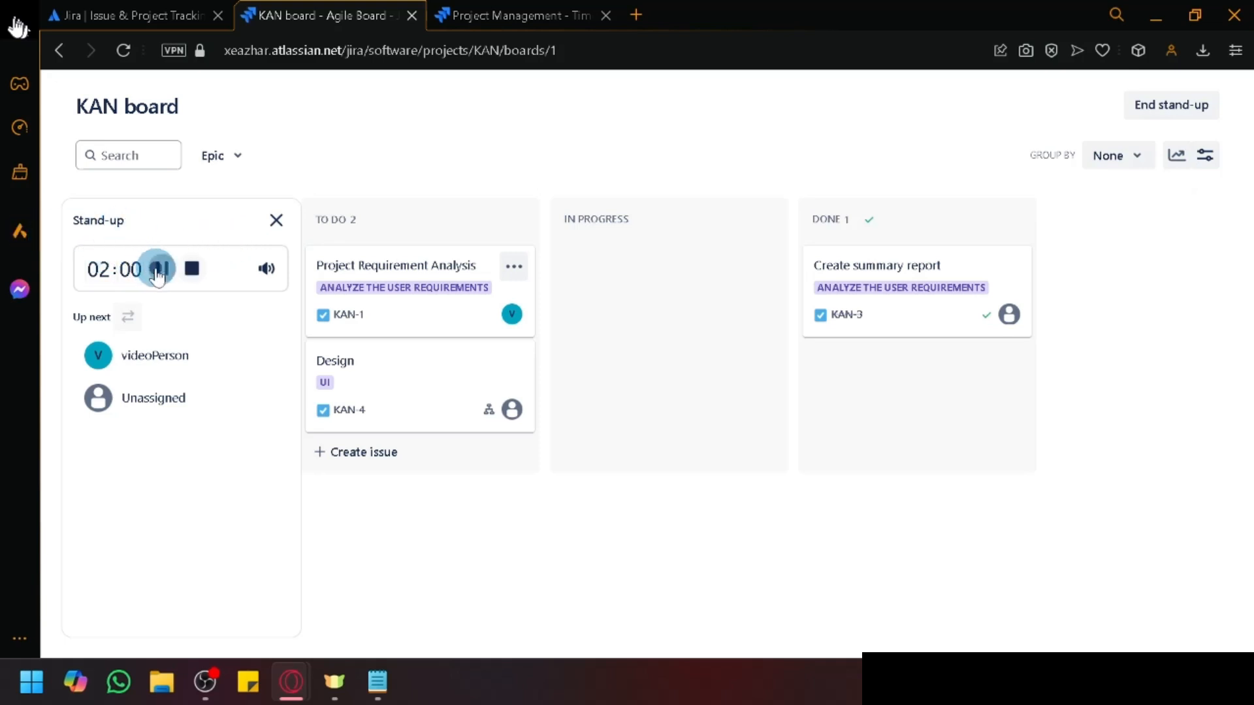
click(159, 269)
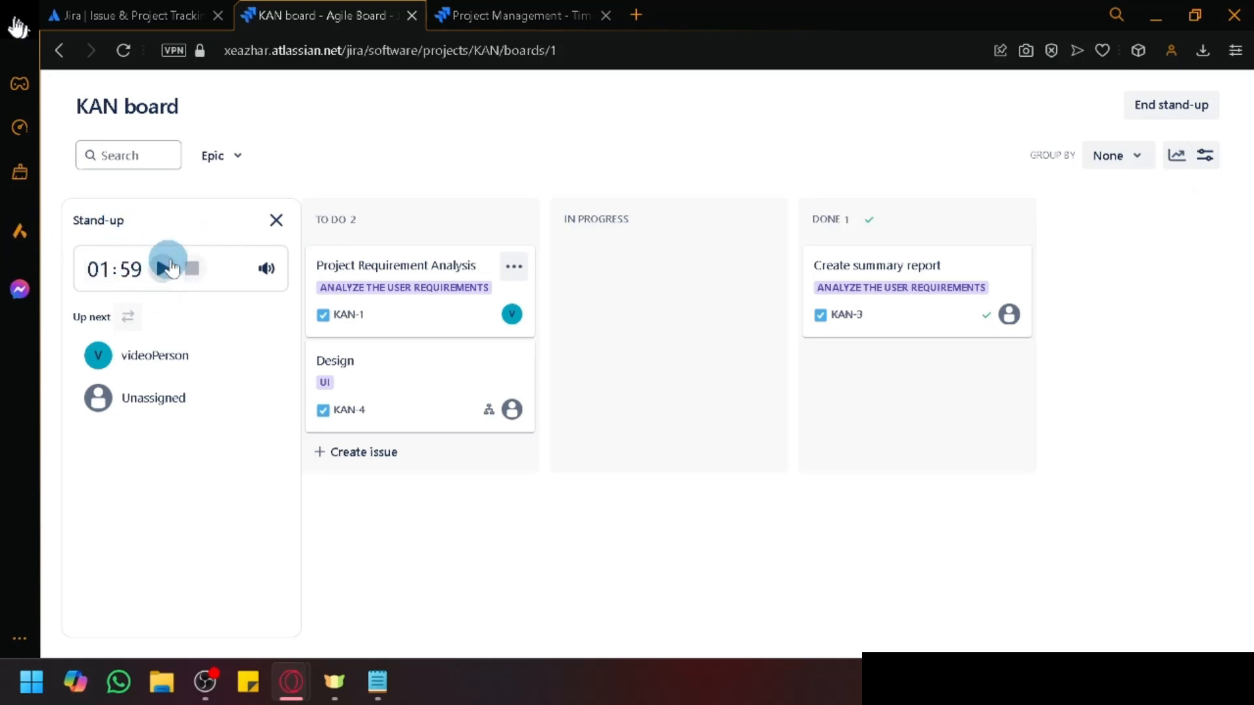
click(281, 223)
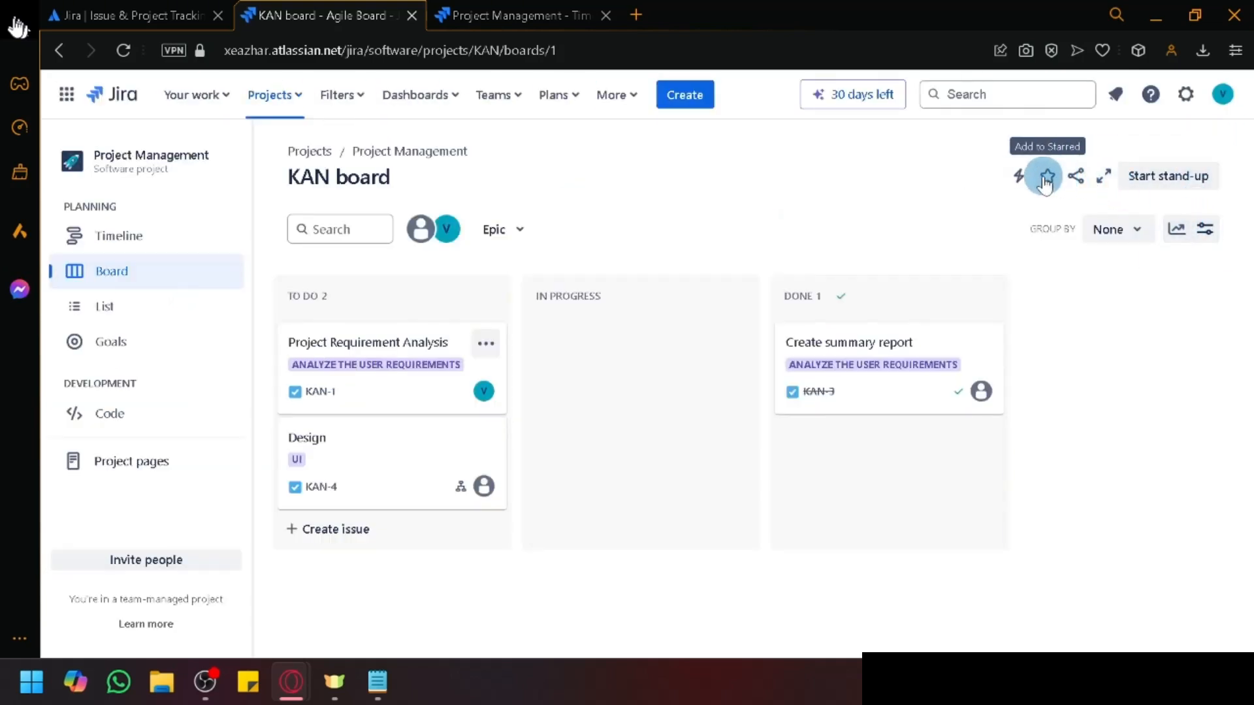
Step: Select KAN-1 and KAN-3, view their automations, and open the automation help article
click(1015, 178)
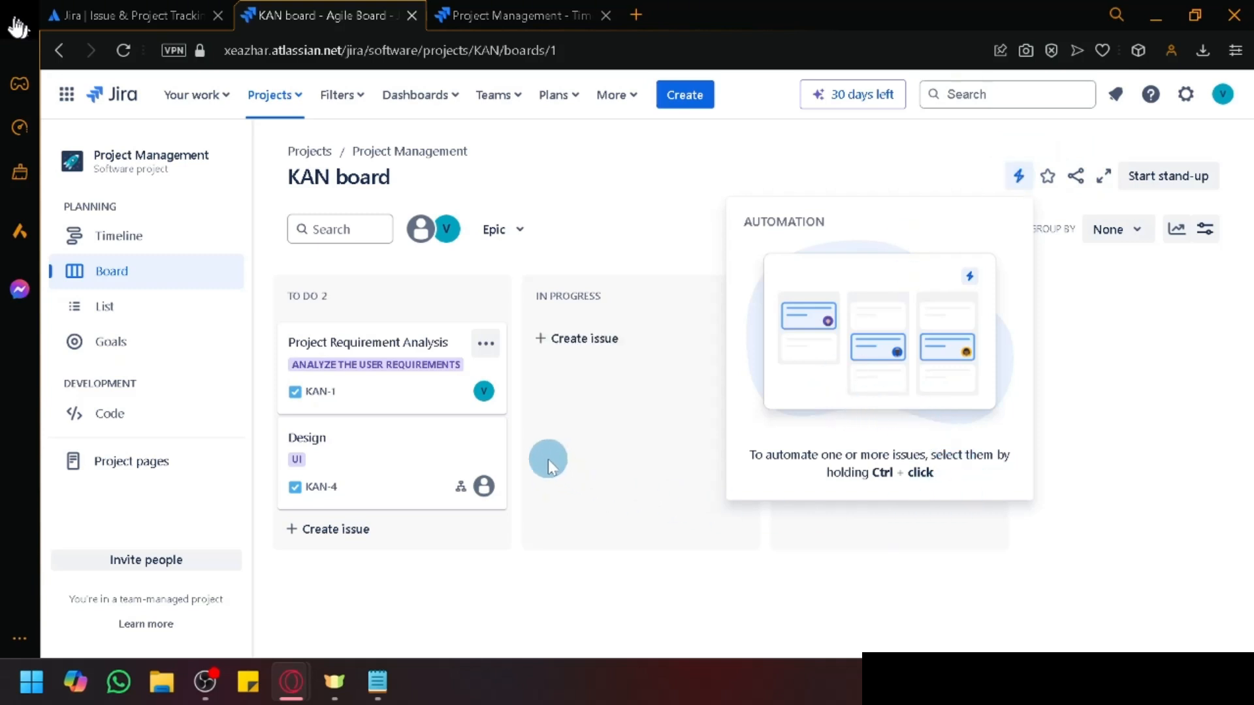
click(594, 429)
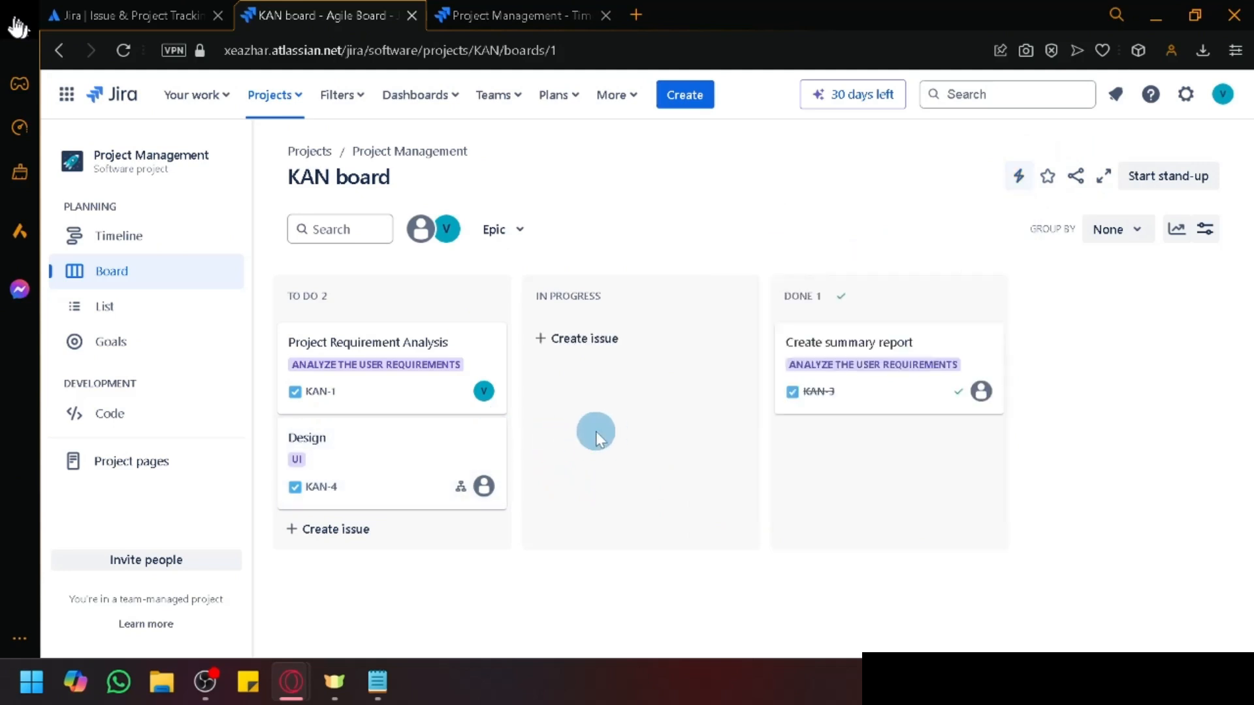
click(418, 351)
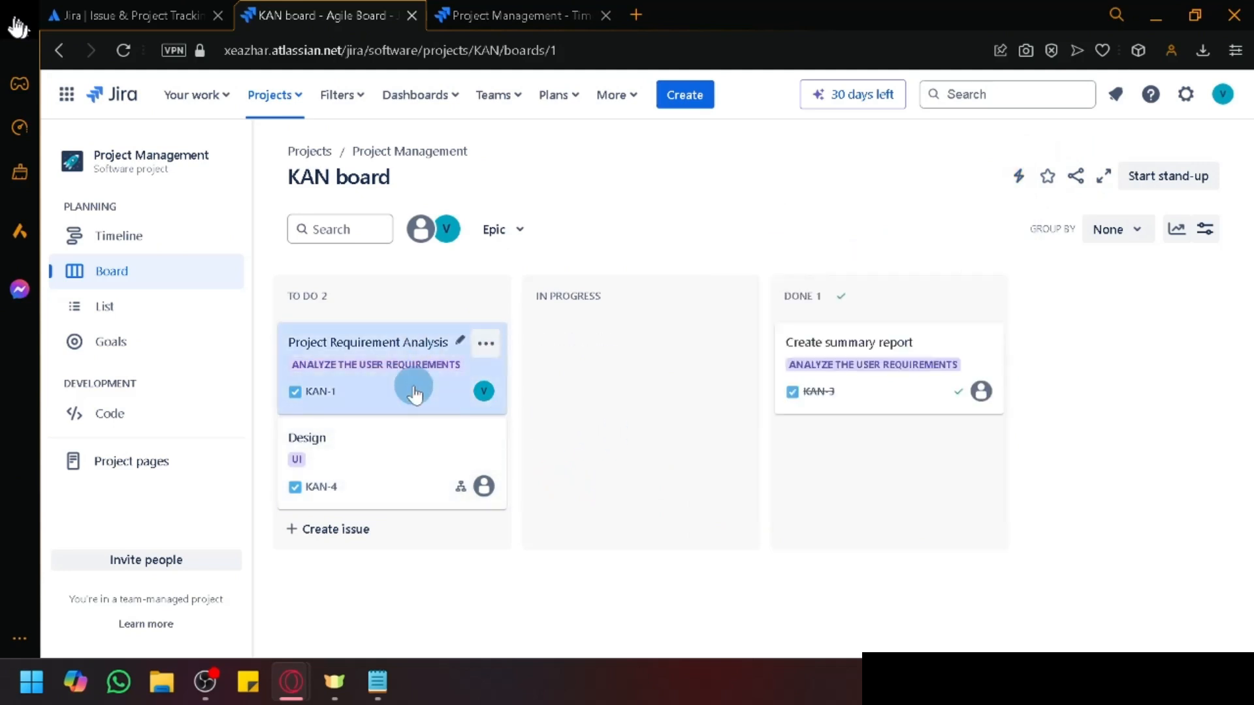
click(1020, 177)
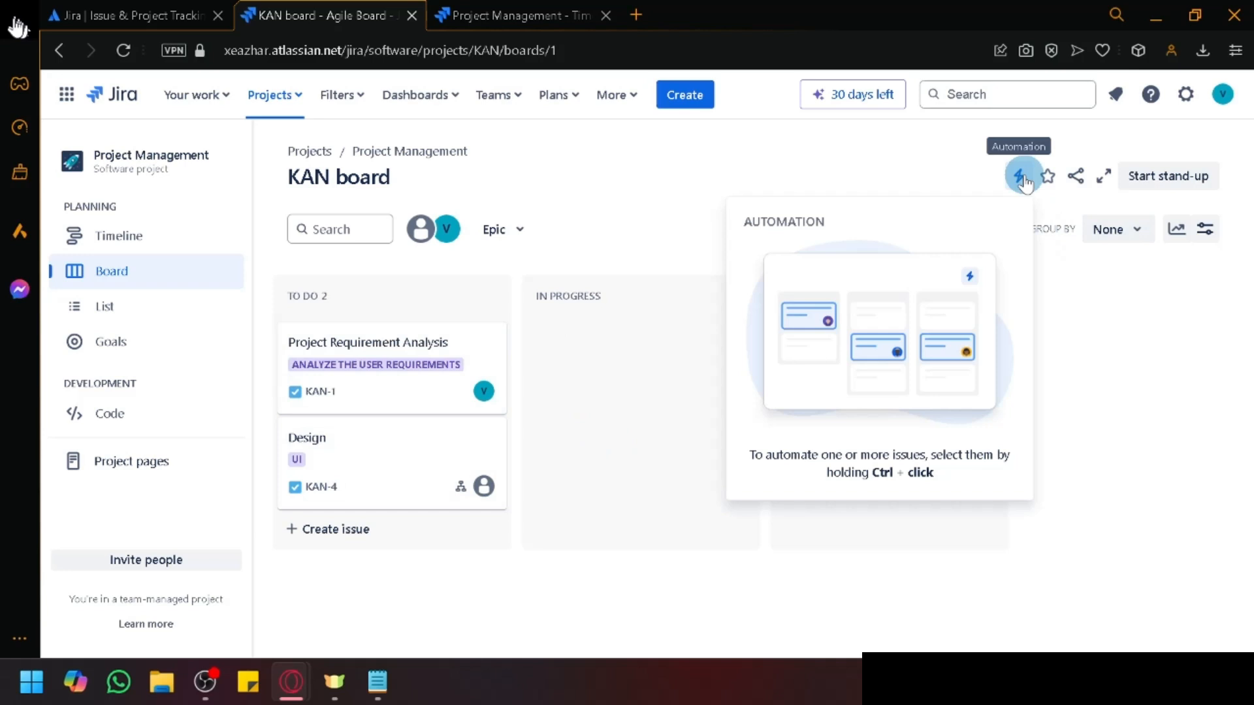
click(1022, 176)
ctrl+click(463, 376)
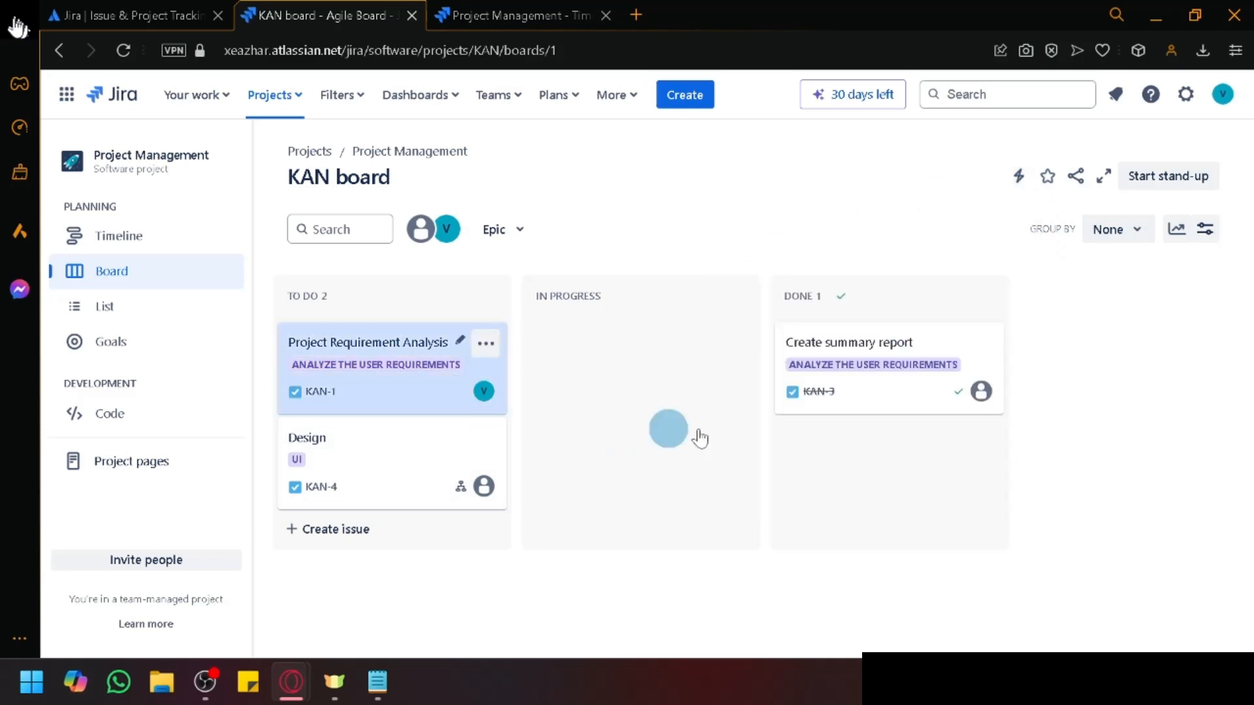
ctrl+click(886, 377)
click(1018, 188)
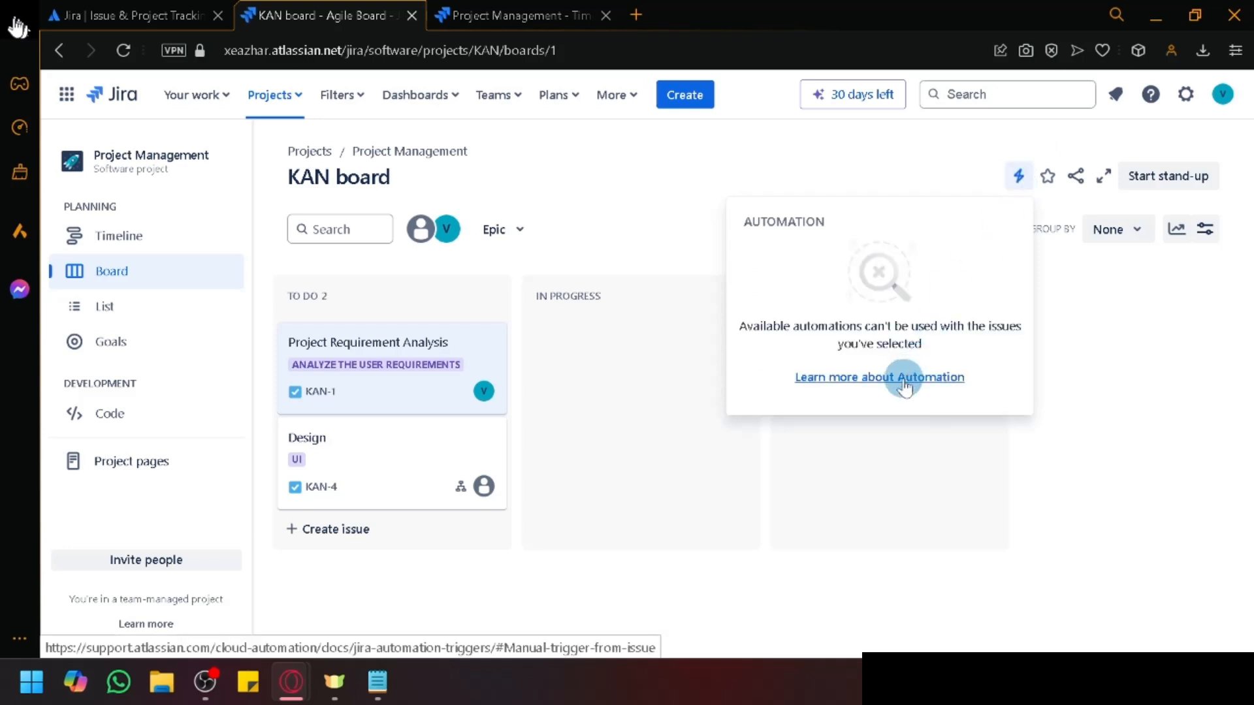
click(923, 378)
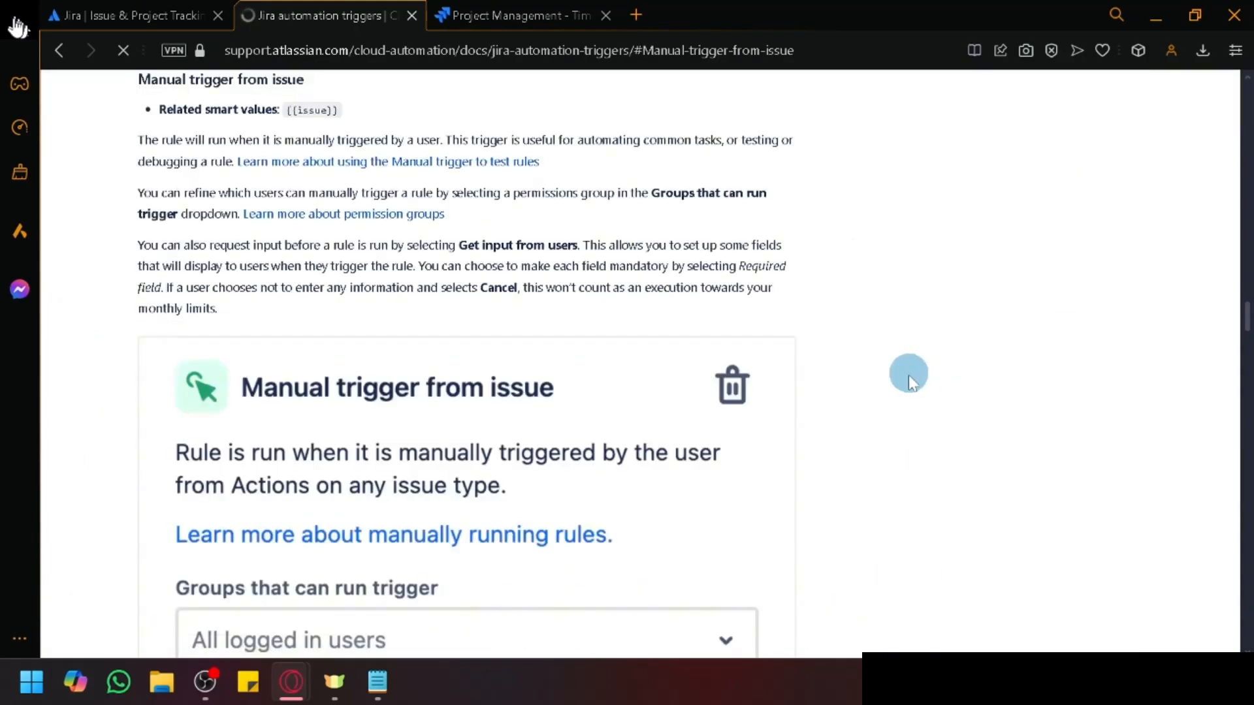
Step: Read the Jira automation triggers page and follow the link to the template library
scroll(490, 409, down, 5)
scroll(514, 395, down, 5)
scroll(514, 395, down, 5)
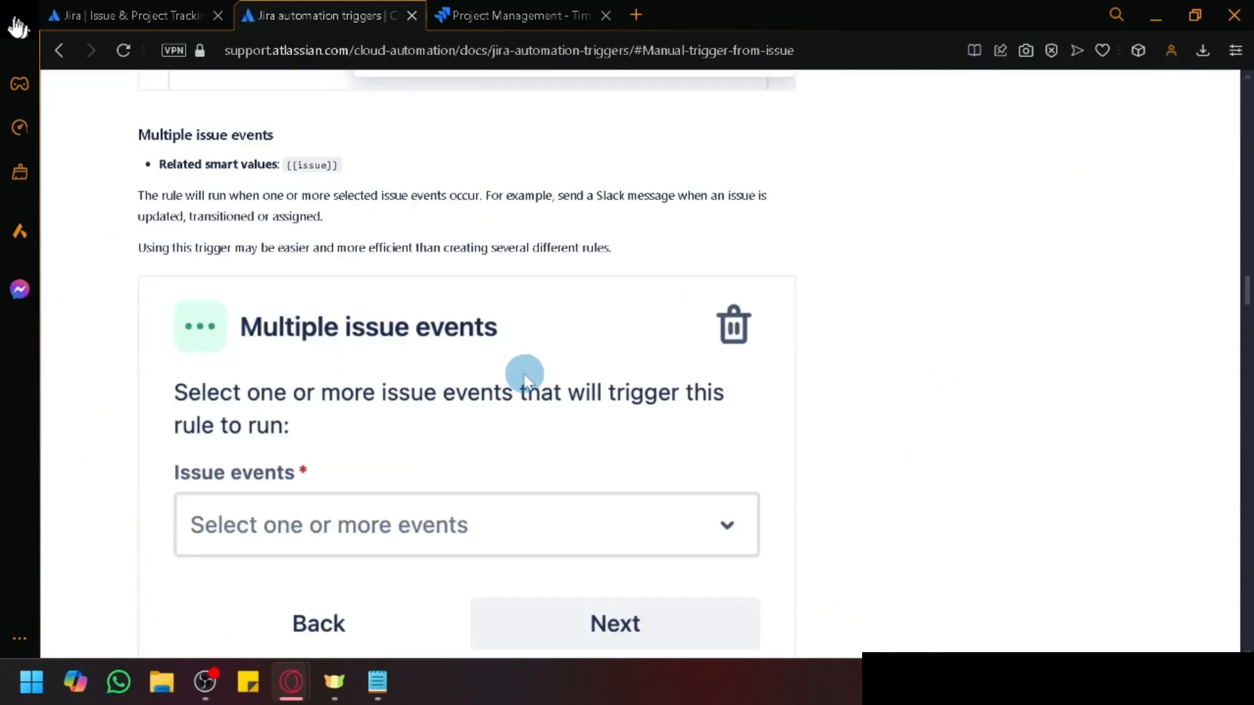
scroll(497, 367, up, 10)
scroll(359, 330, up, 20)
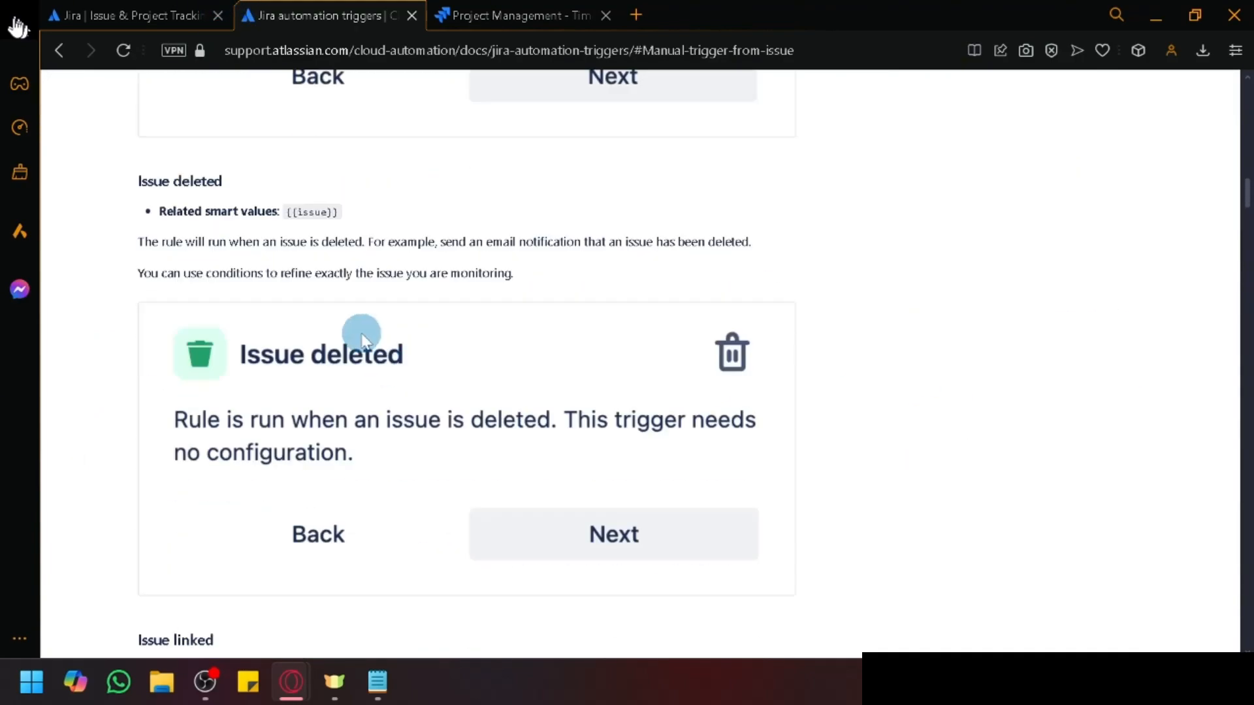
scroll(248, 297, up, 10)
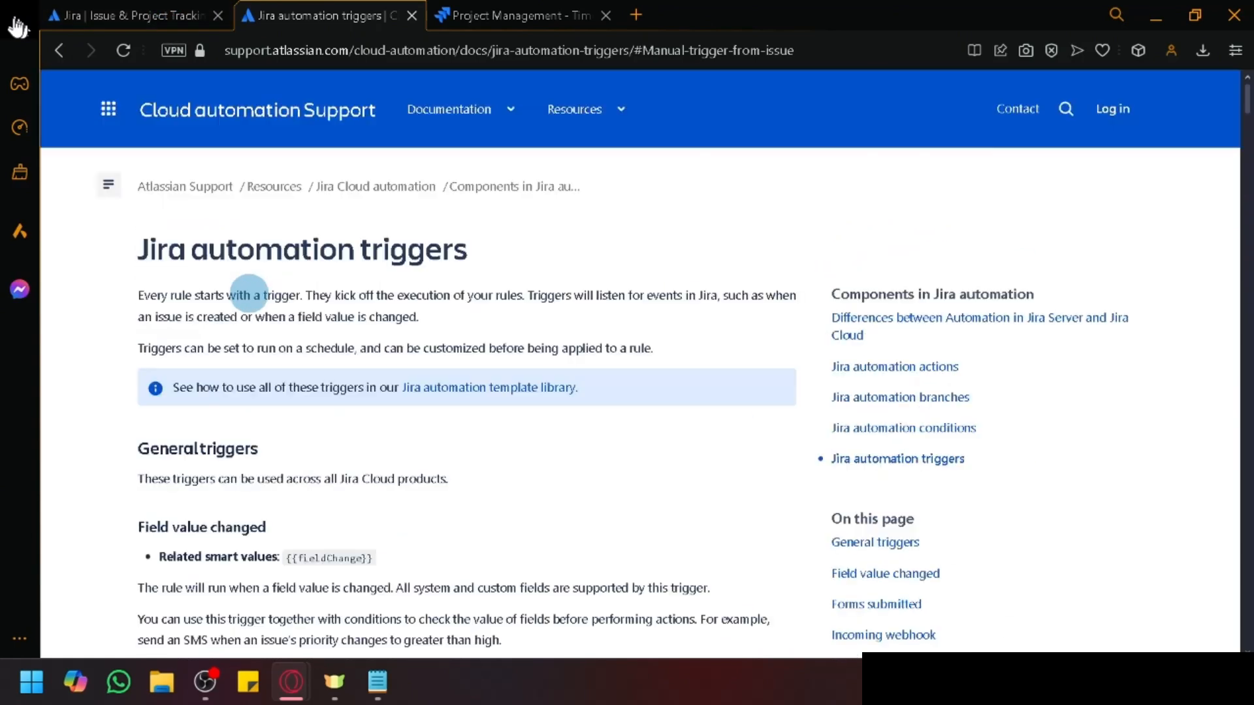
click(470, 392)
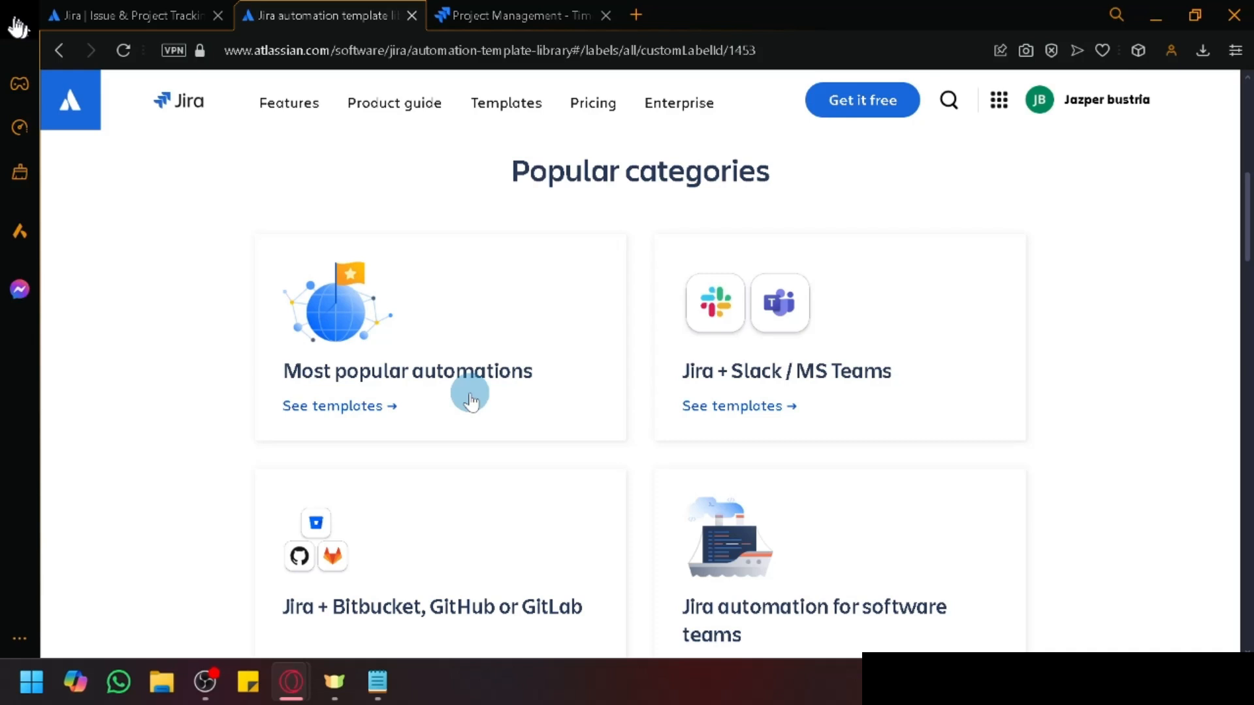
Step: Skim the Jira automation template library and dismiss the sales chat message
scroll(470, 399, down, 3)
scroll(470, 399, up, 1)
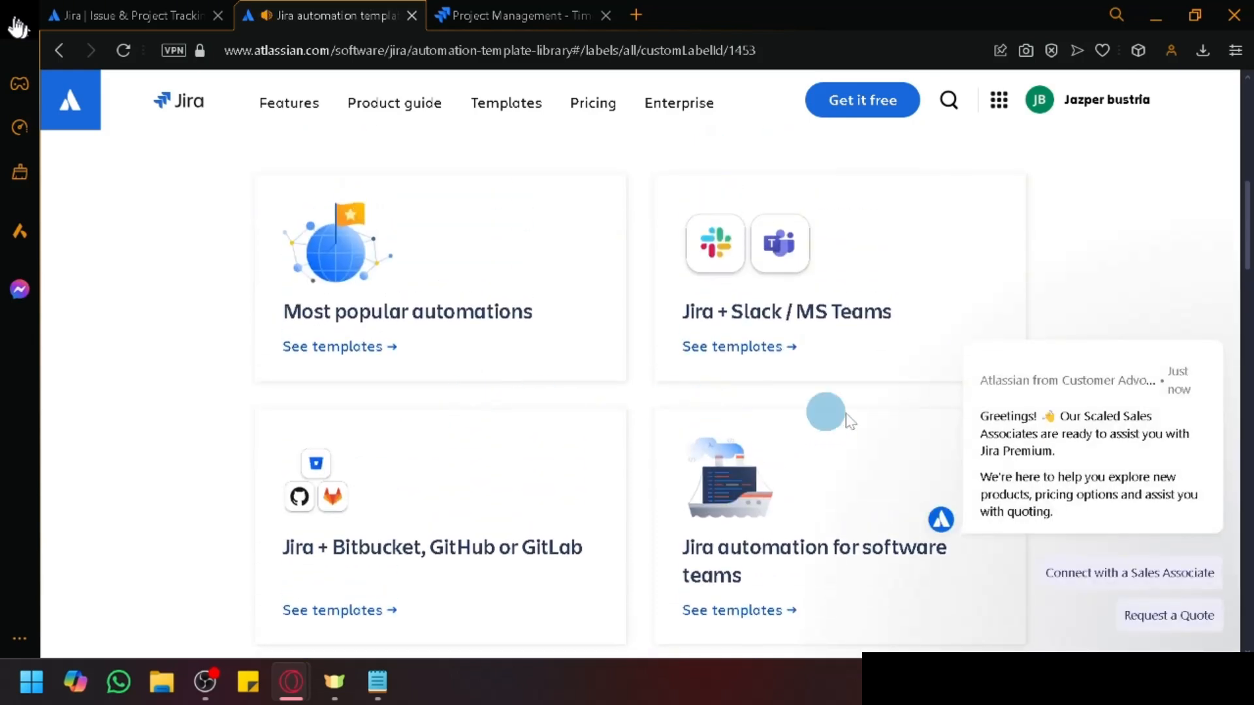
mouse_move(1217, 431)
click(1218, 341)
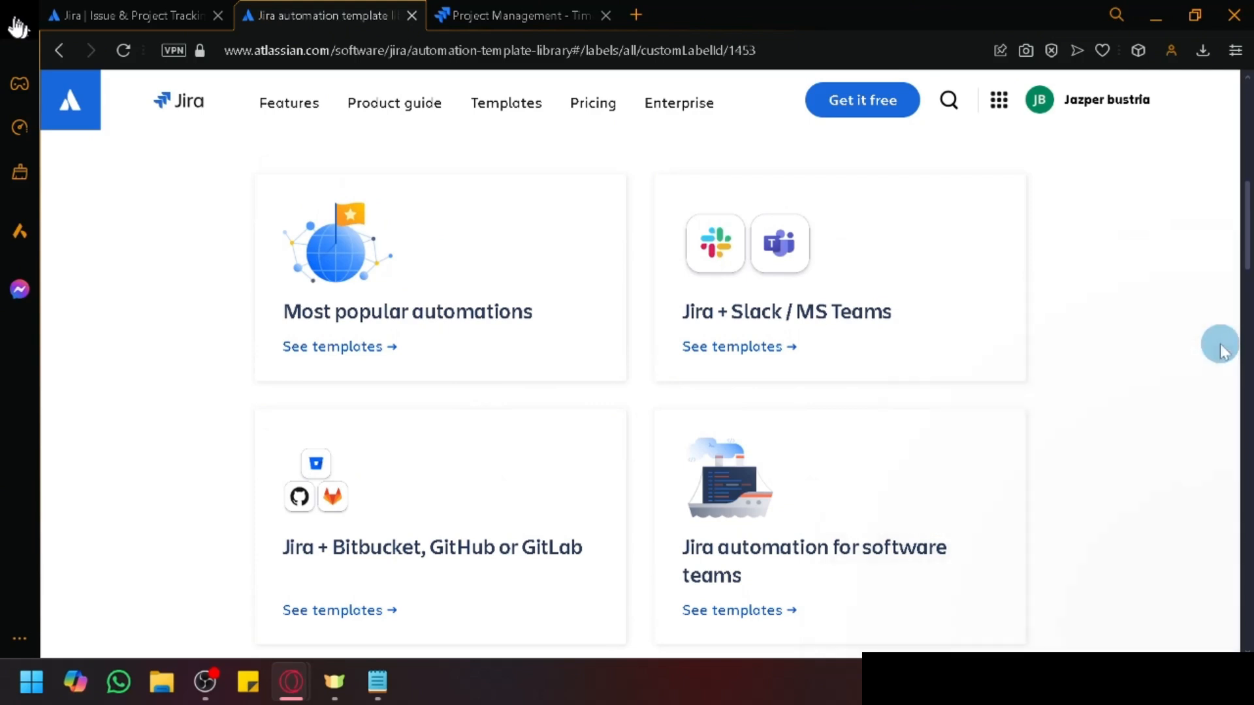
click(356, 351)
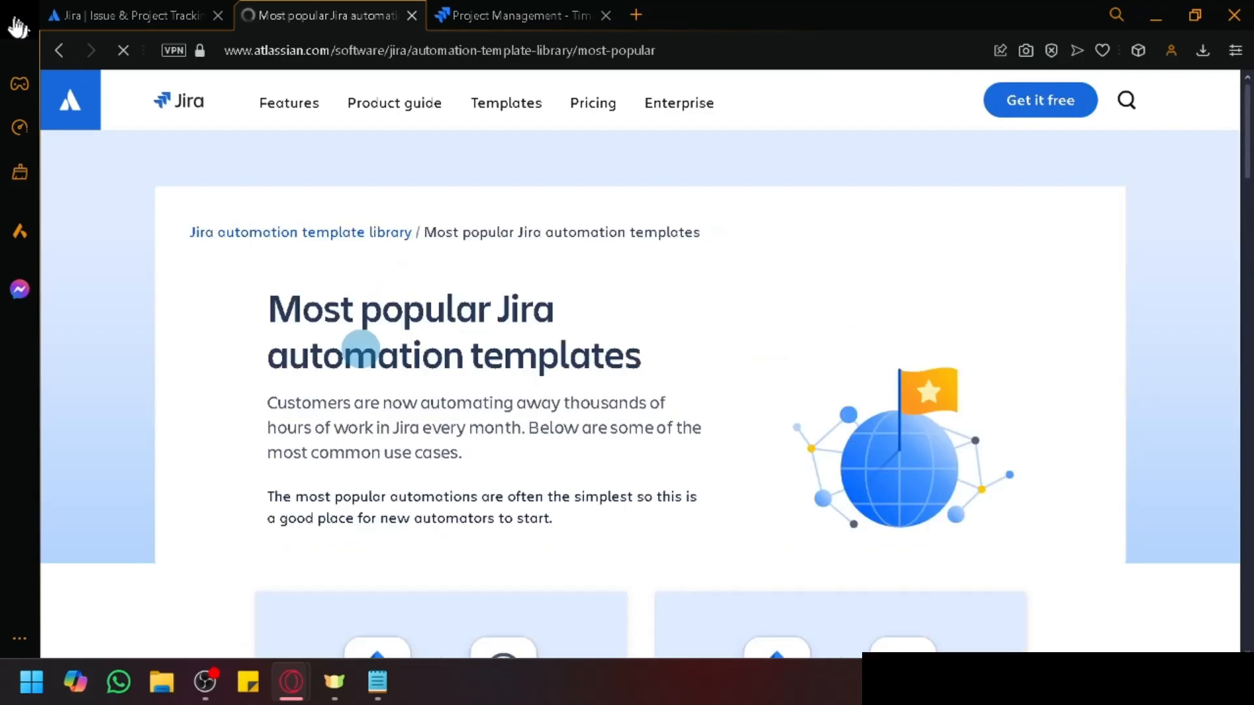
scroll(359, 344, down, 6)
scroll(412, 358, down, 2)
scroll(406, 401, up, 2)
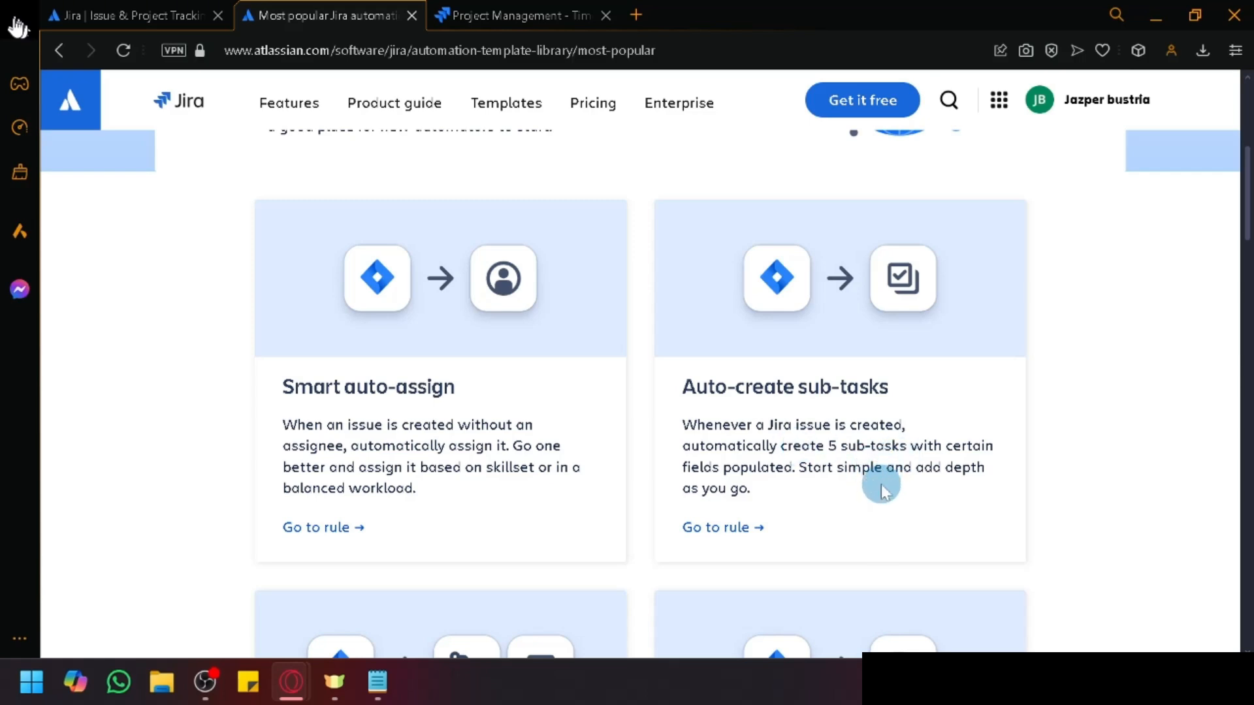
scroll(898, 485, down, 5)
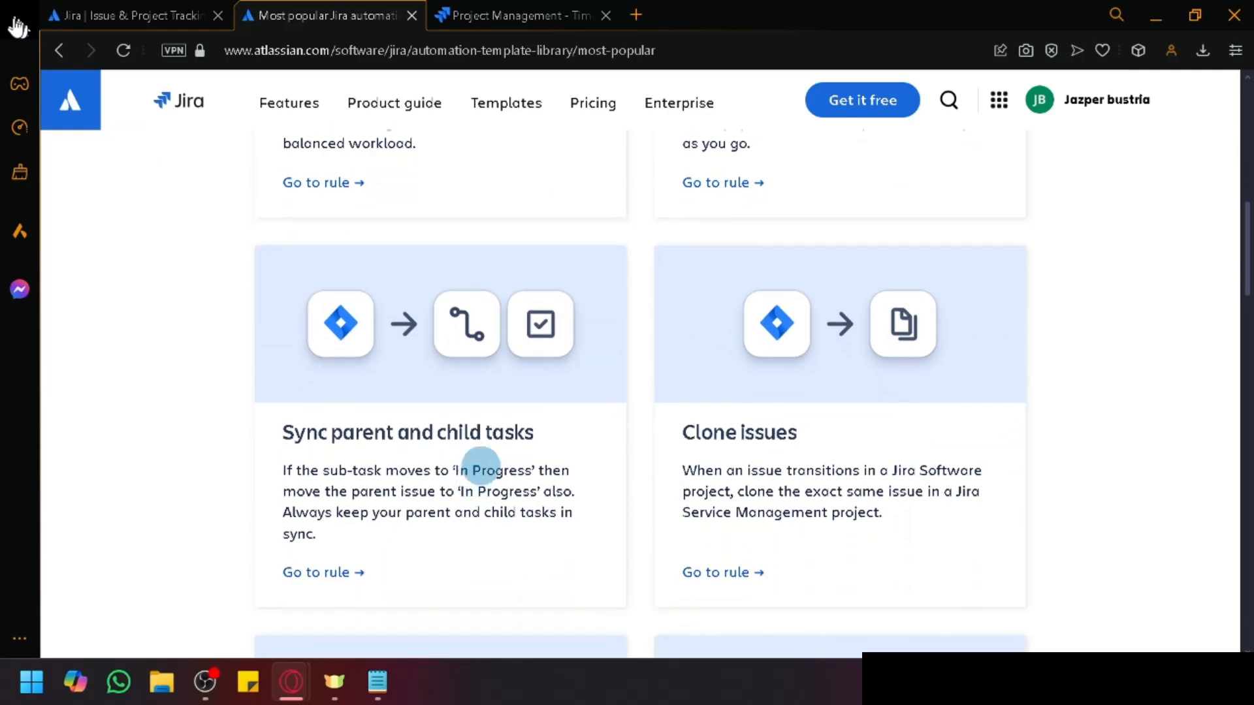
scroll(836, 438, down, 1)
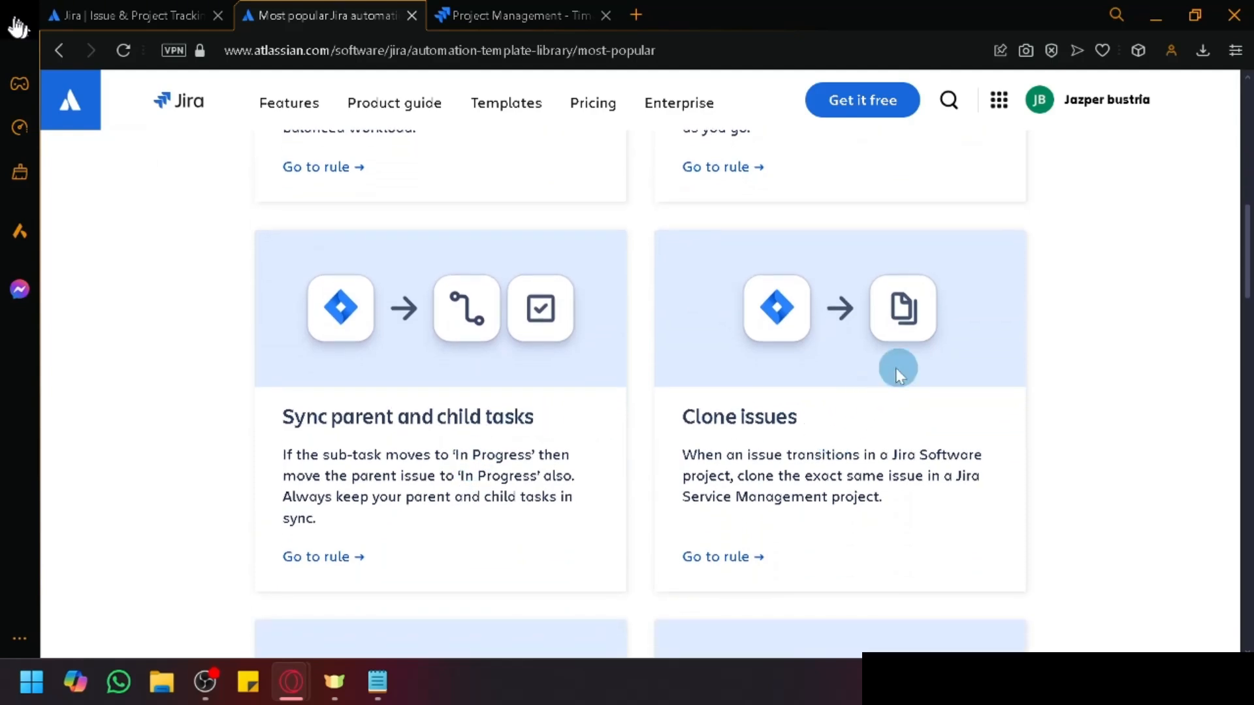
scroll(908, 353, down, 7)
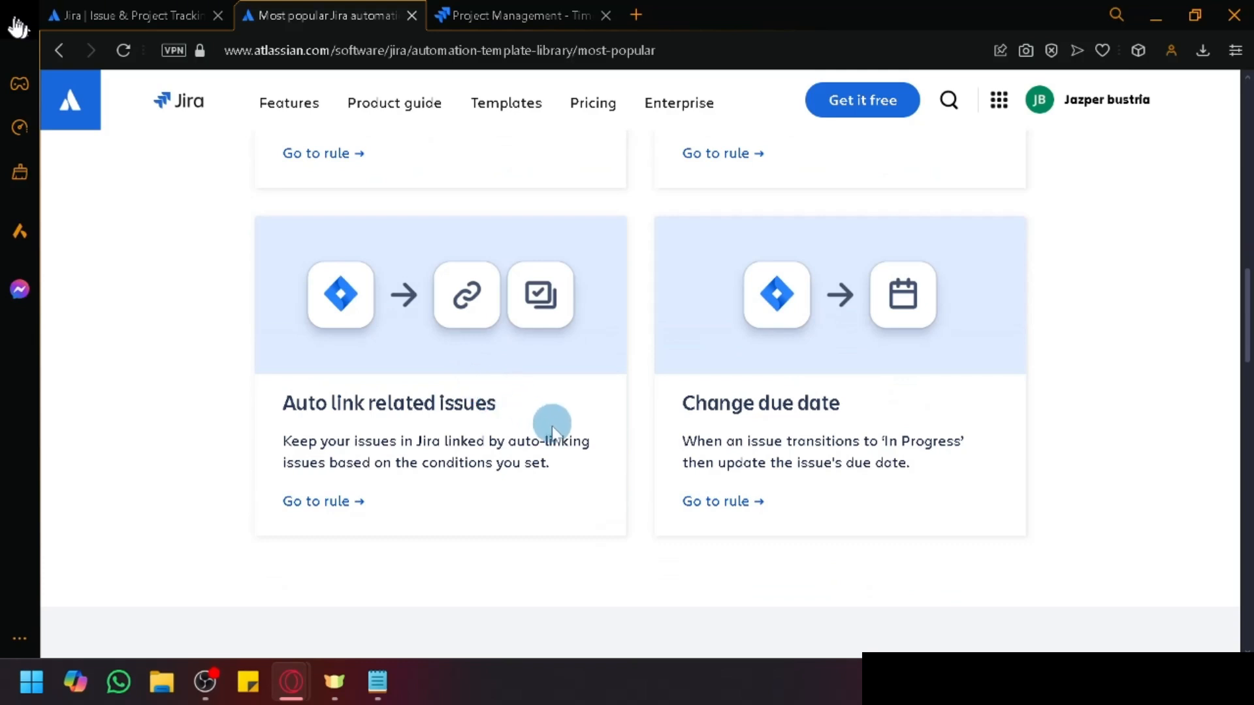
scroll(844, 408, down, 2)
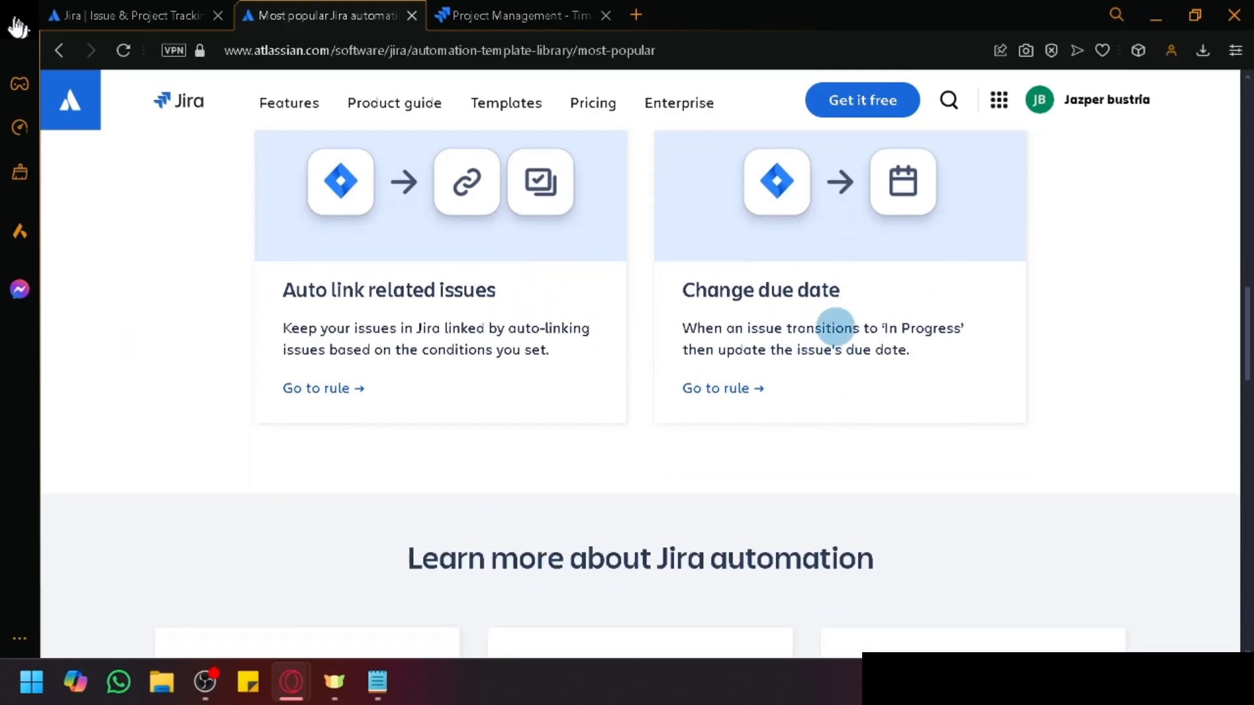
scroll(979, 395, down, 6)
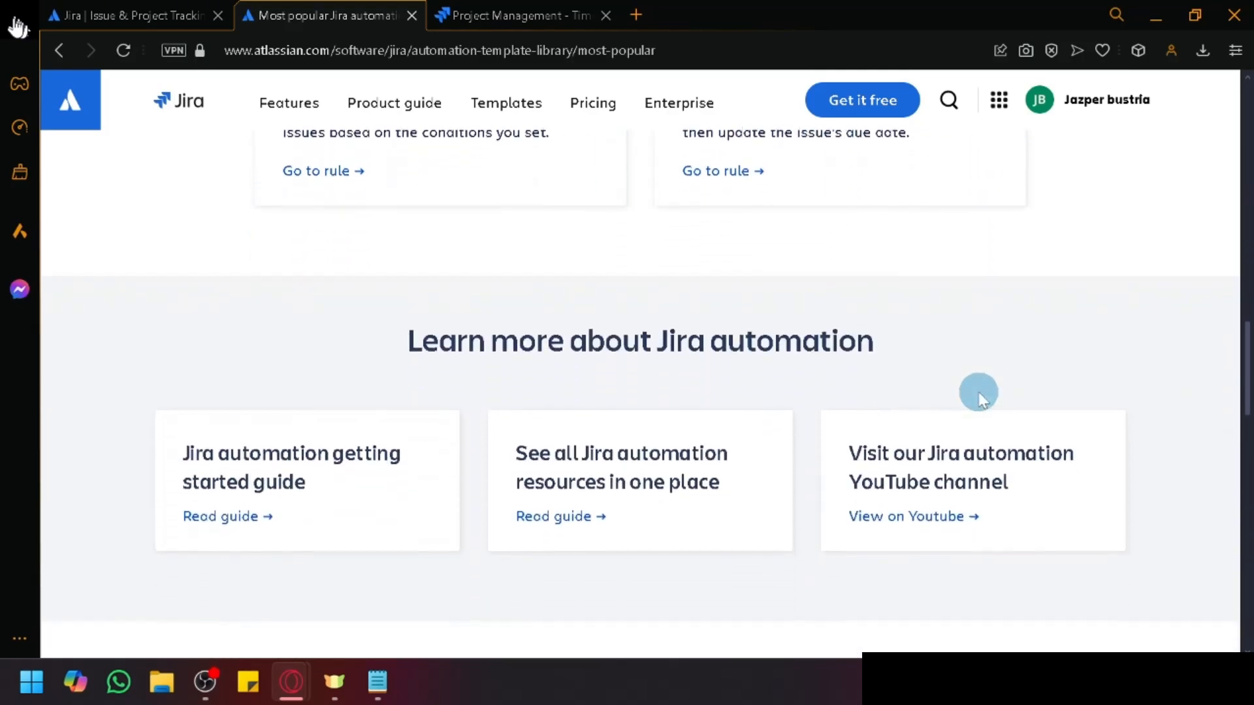
scroll(978, 395, down, 9)
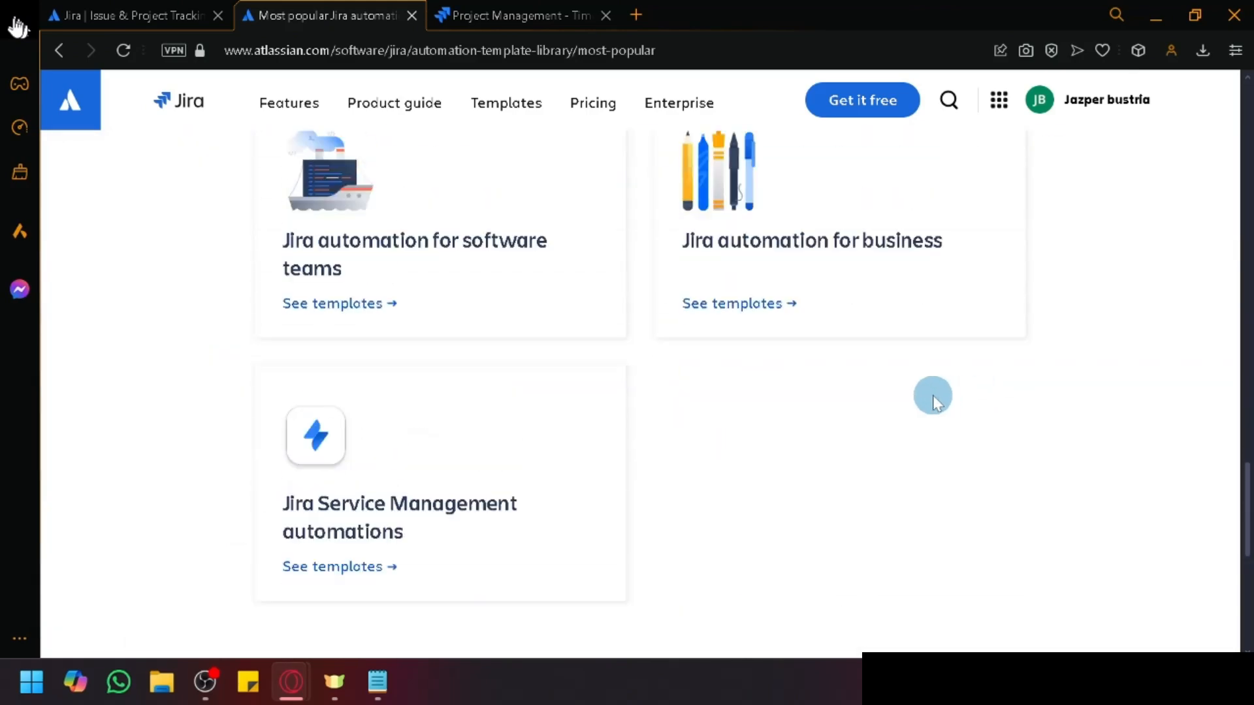
scroll(560, 364, up, 5)
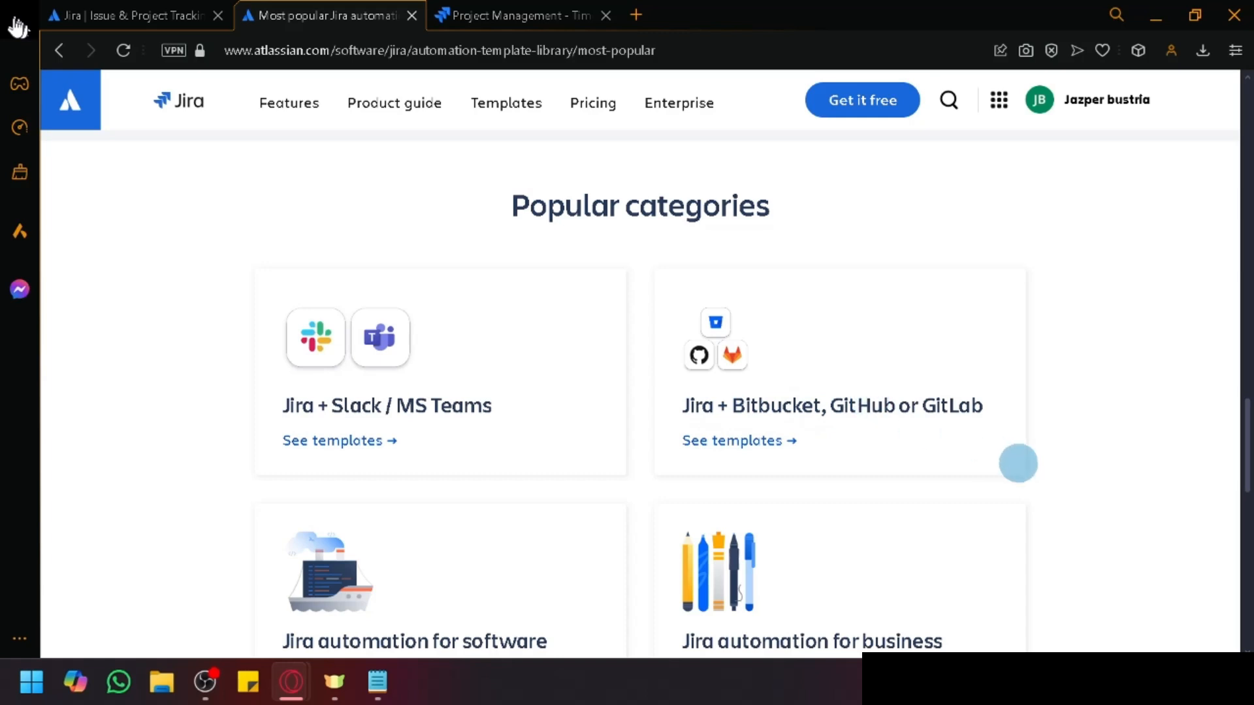
scroll(1072, 476, down, 3)
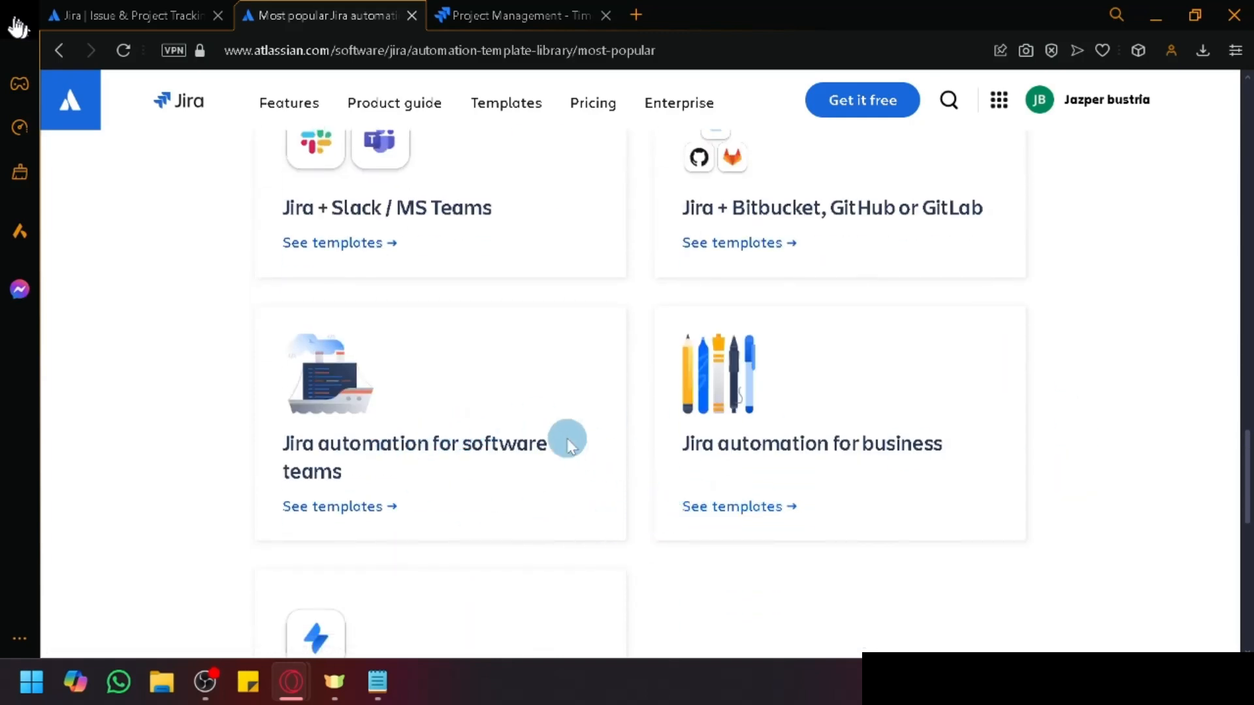
scroll(549, 431, down, 3)
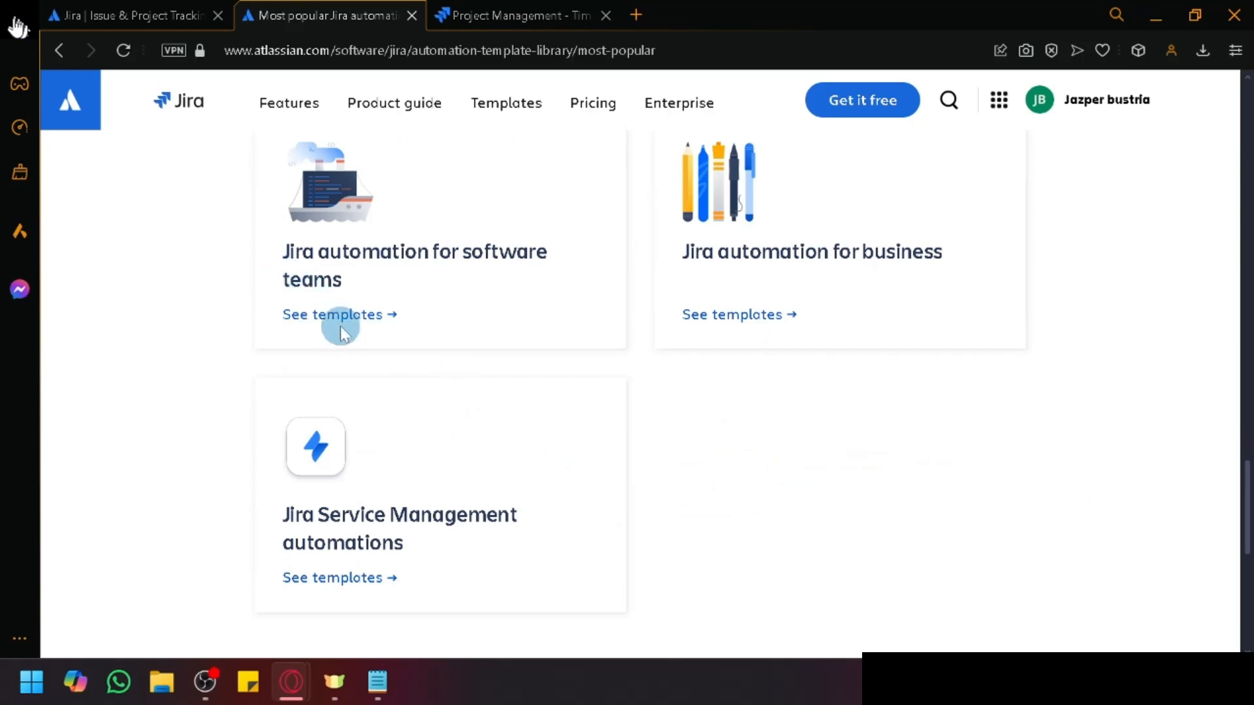
Step: Scroll through the Jira Service Management automation template rules
click(374, 588)
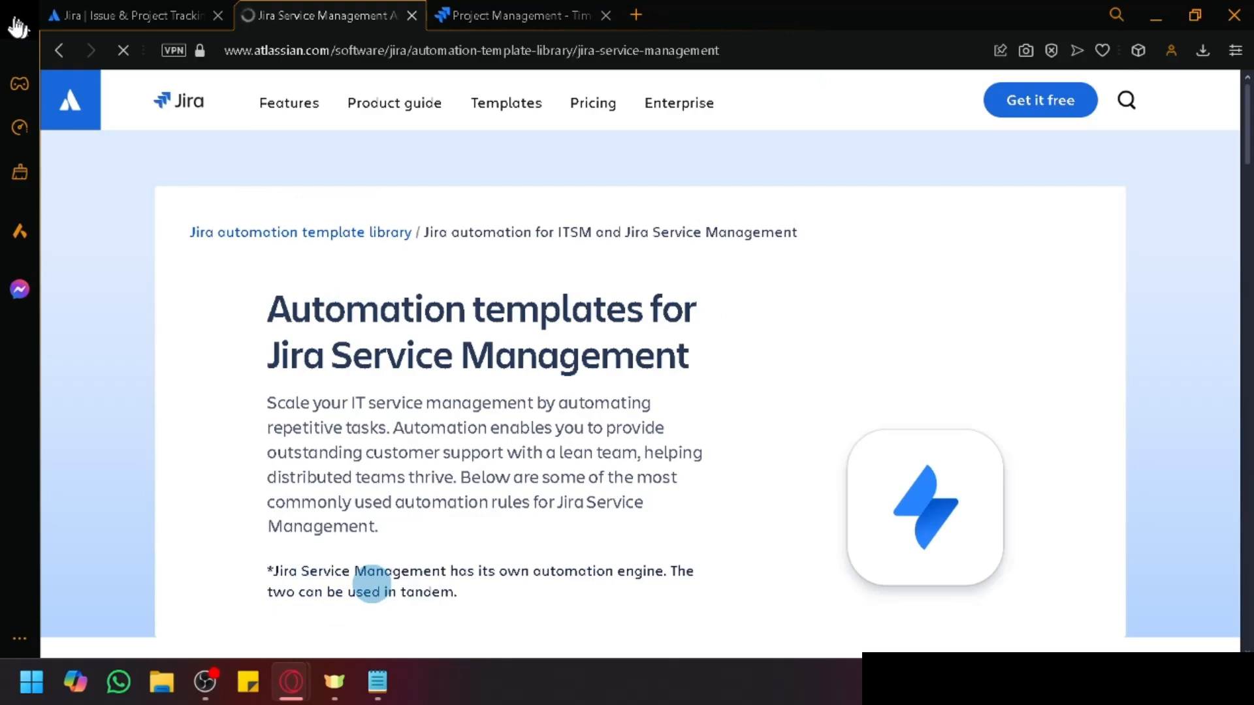
scroll(371, 583, down, 6)
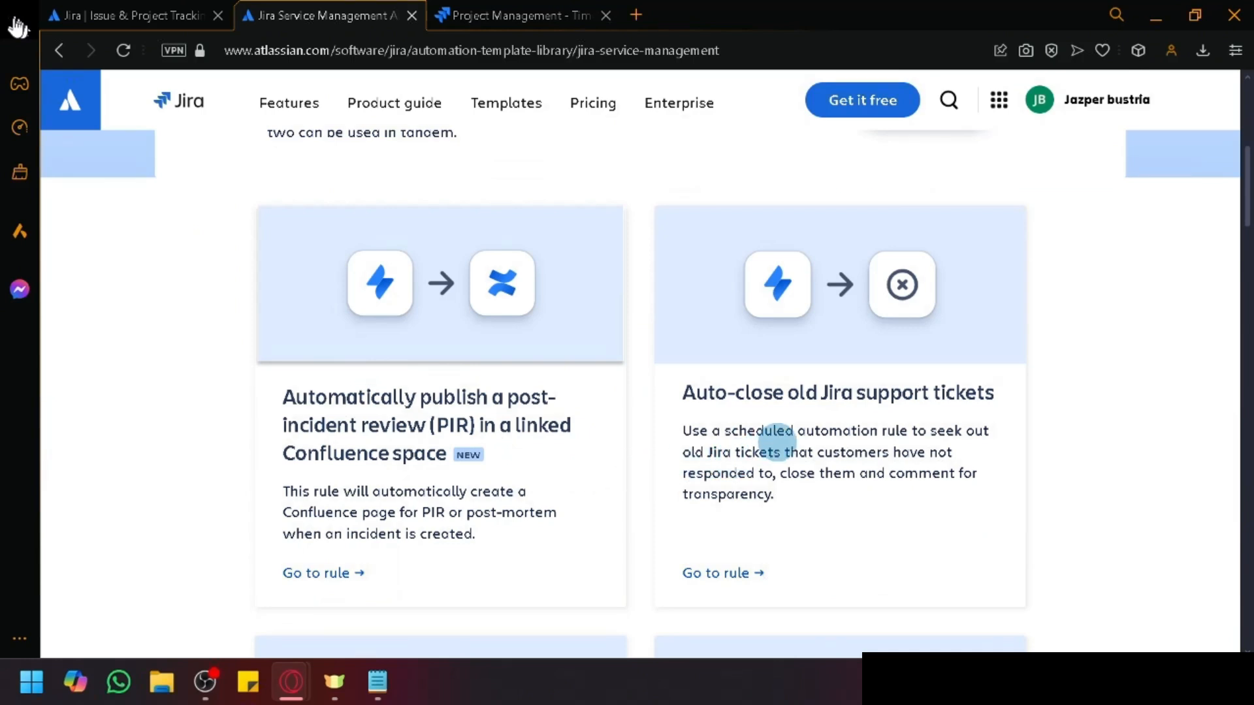
scroll(777, 432, down, 5)
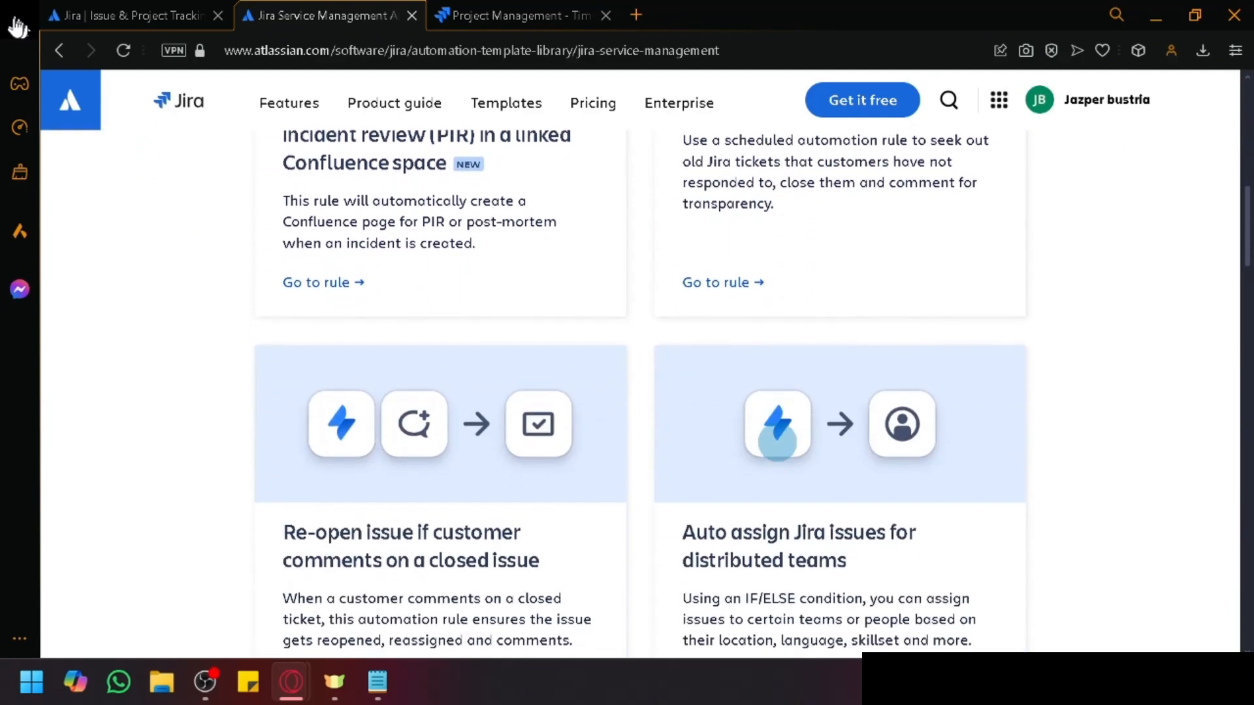
scroll(777, 441, down, 8)
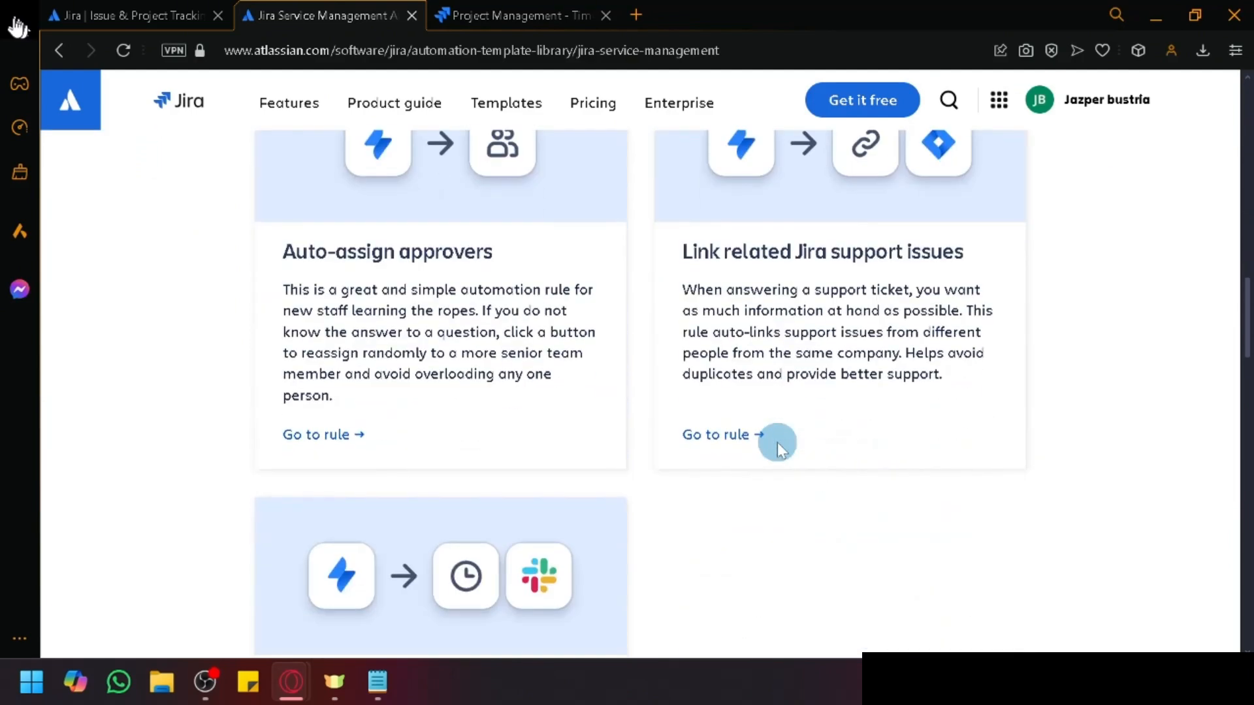
scroll(350, 176, up, 12)
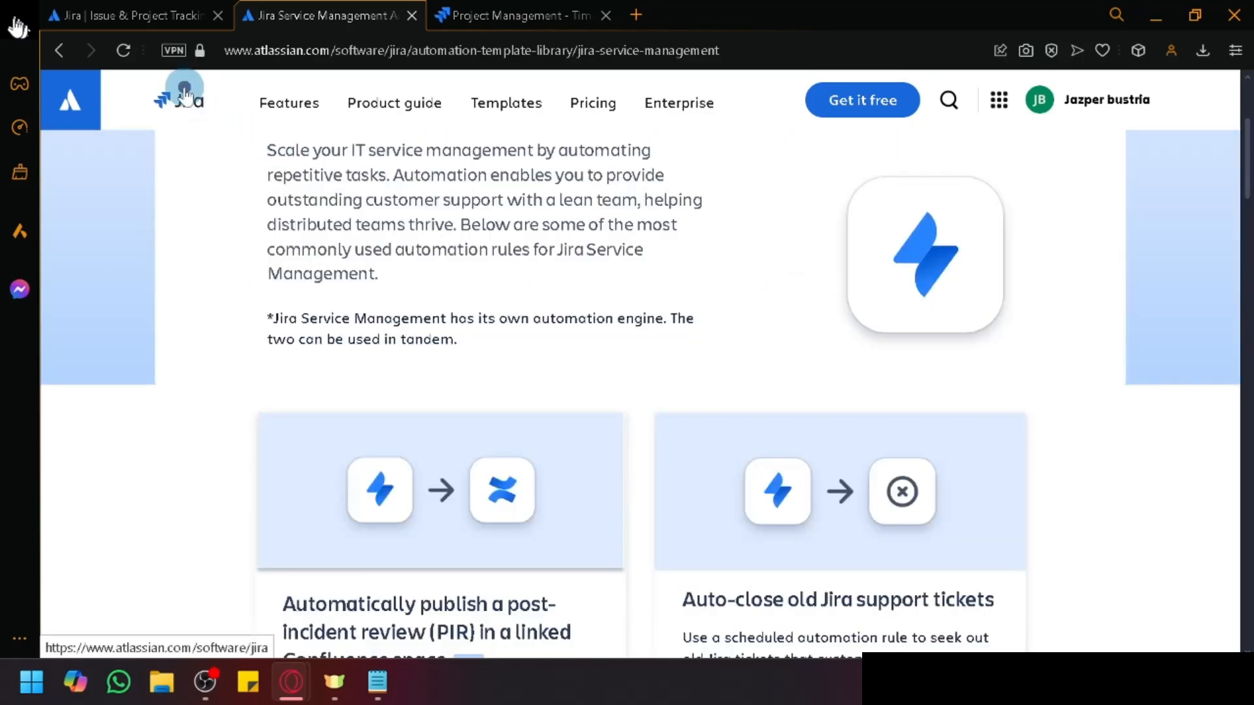
Step: Return to the Jira product page and open the Jira site from the welcome panel
click(185, 97)
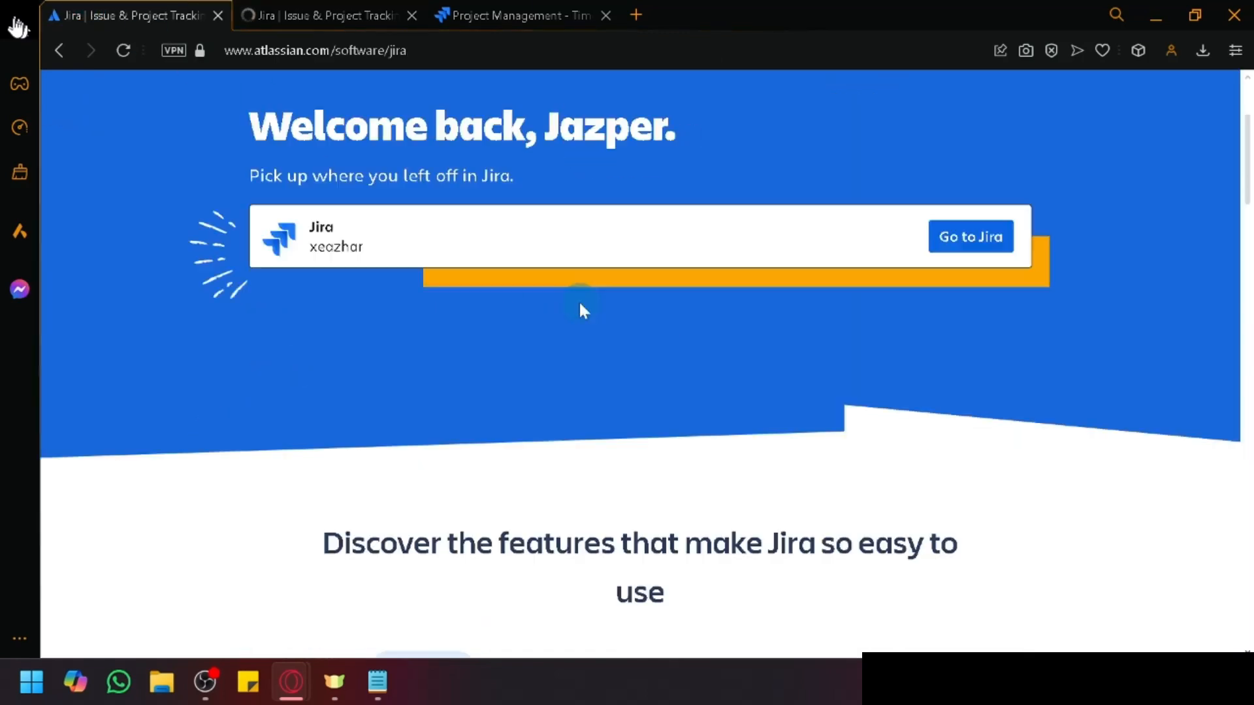
click(329, 13)
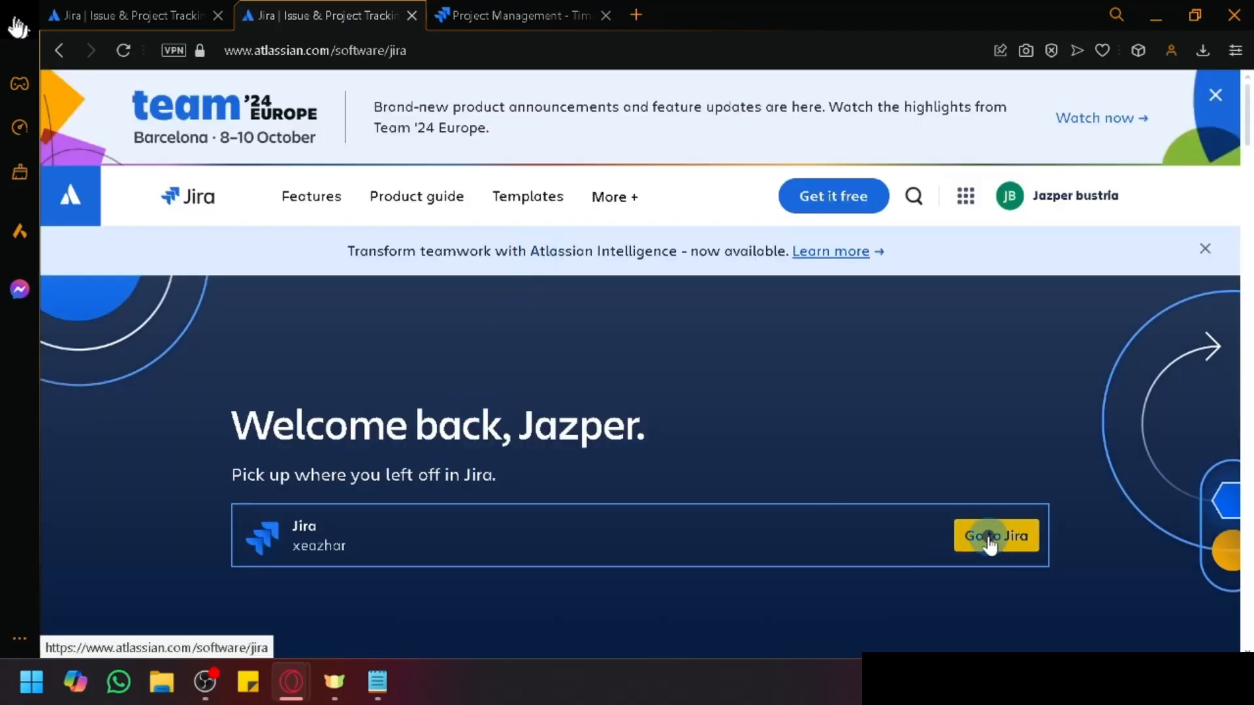
click(990, 542)
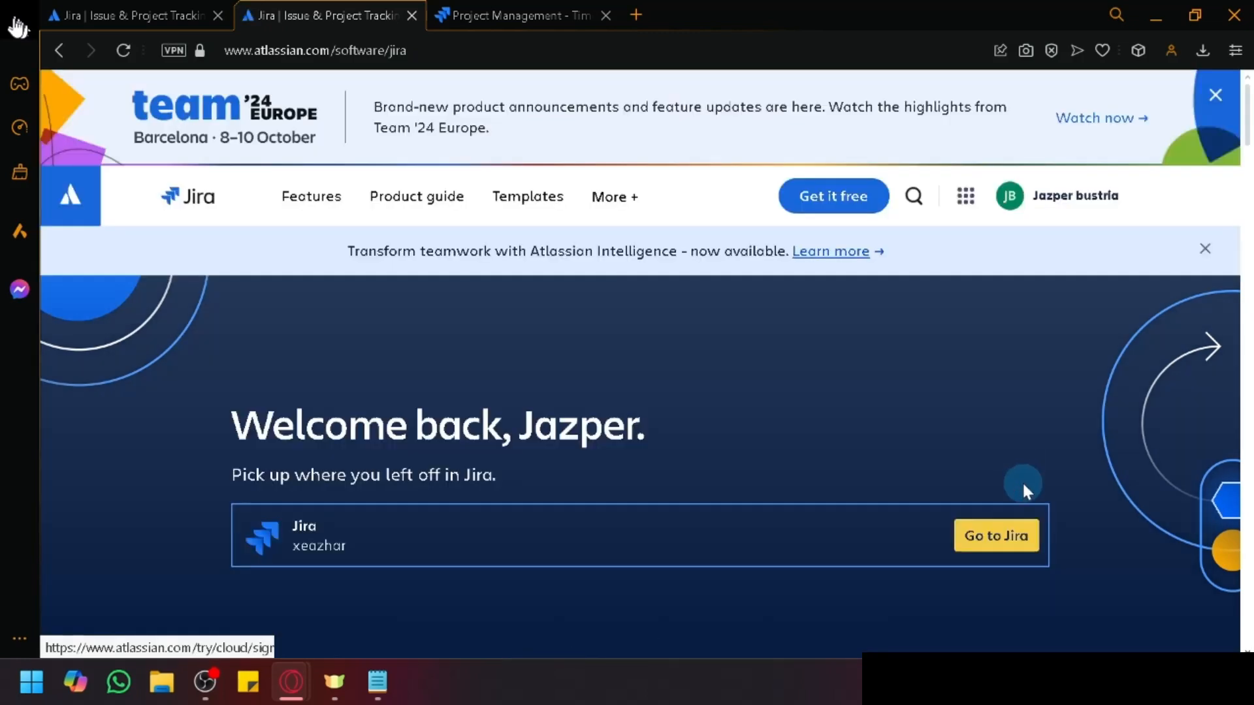
Step: Go to Jira, switch to the Project Management Timeline tab, and open the KAN board
click(1005, 541)
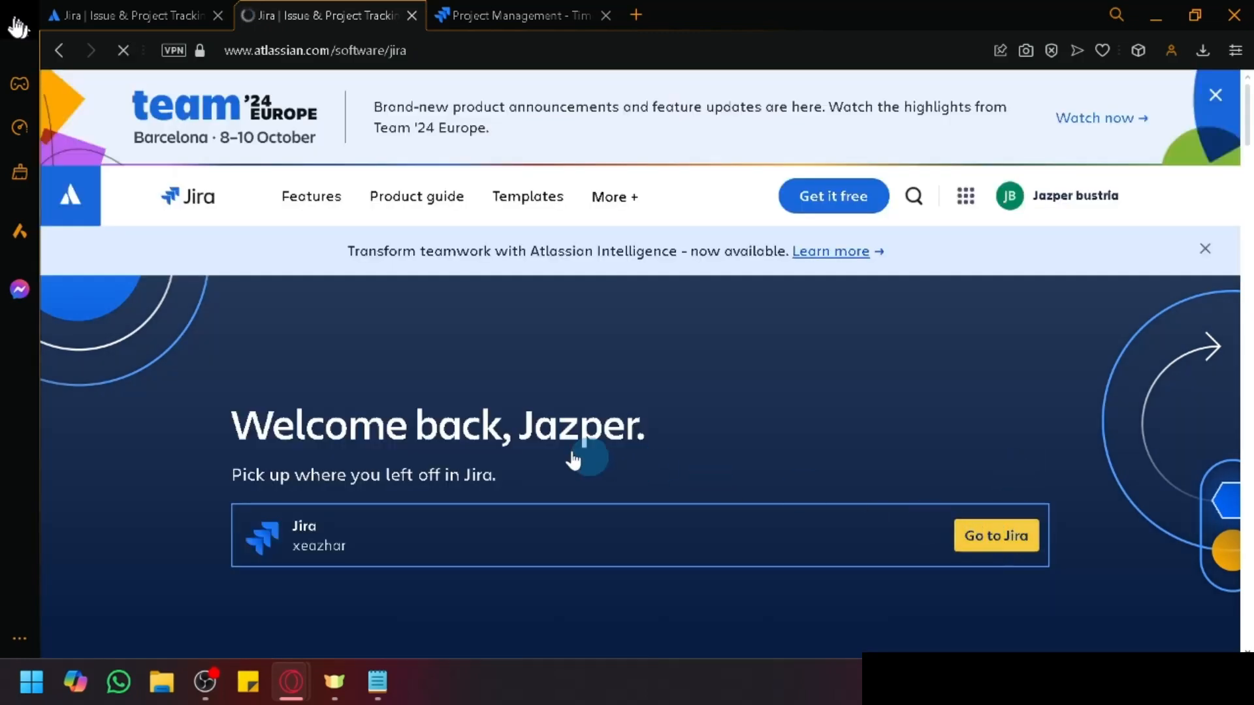
scroll(382, 418, down, 5)
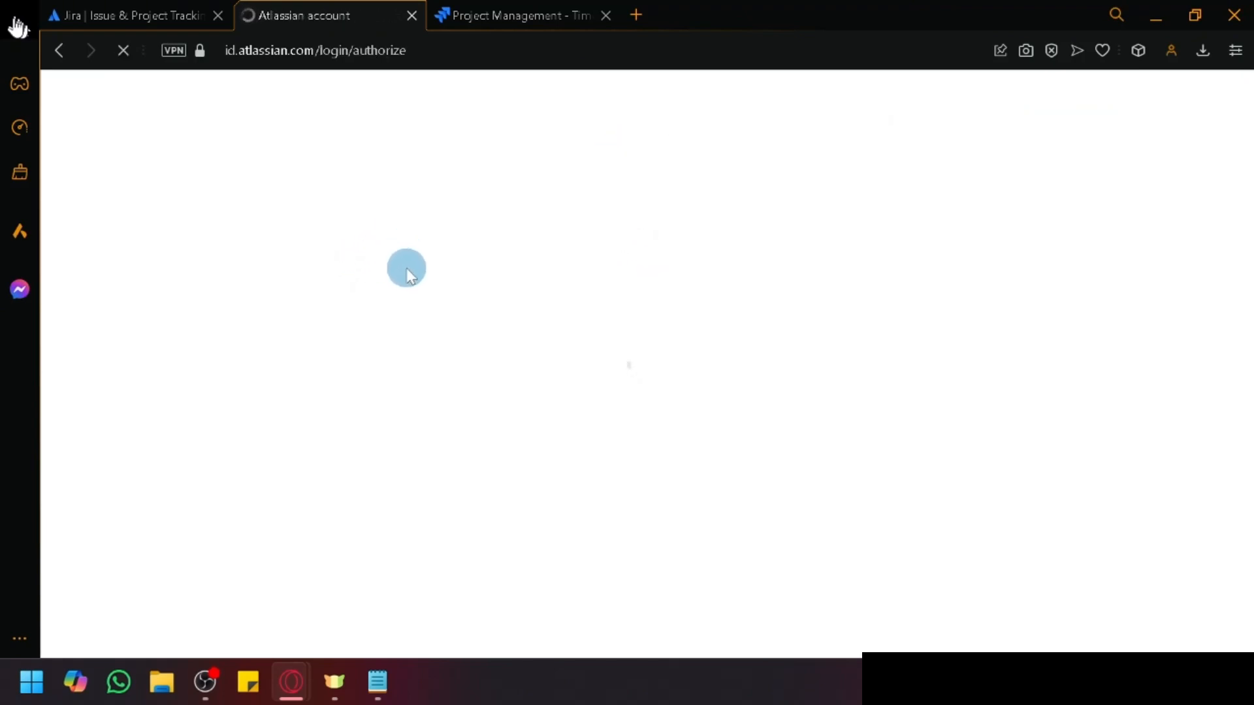
click(517, 14)
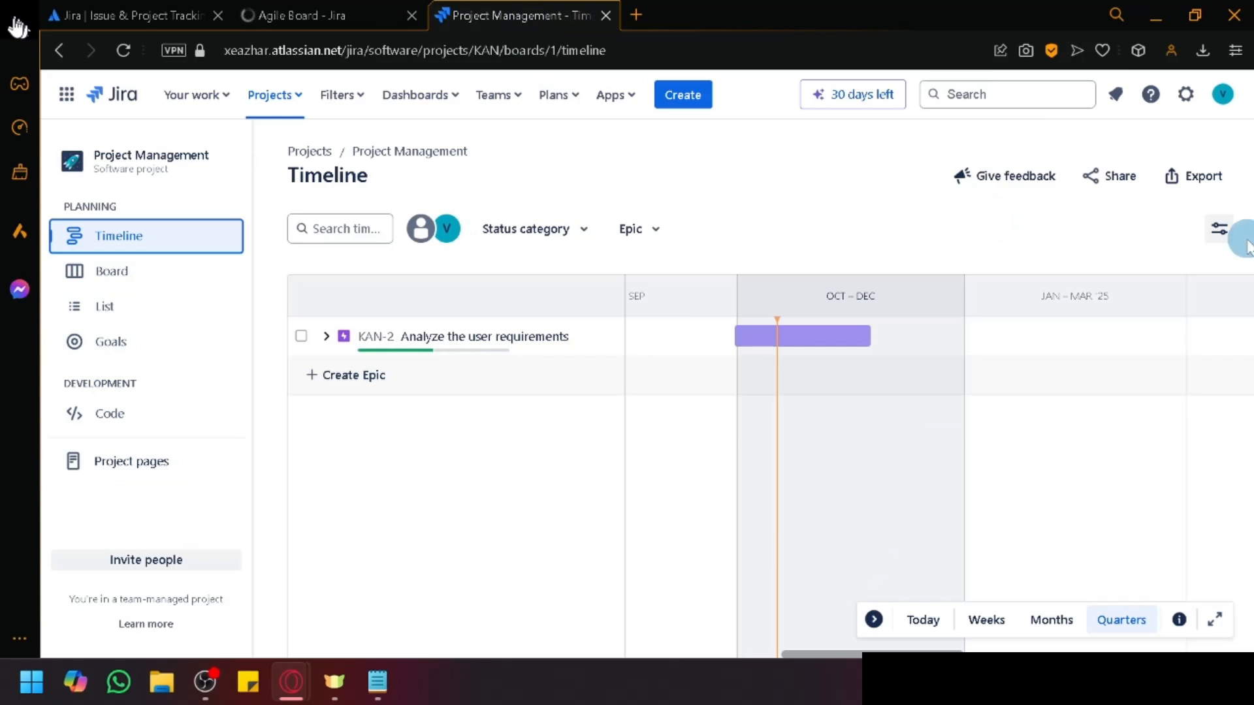
click(149, 280)
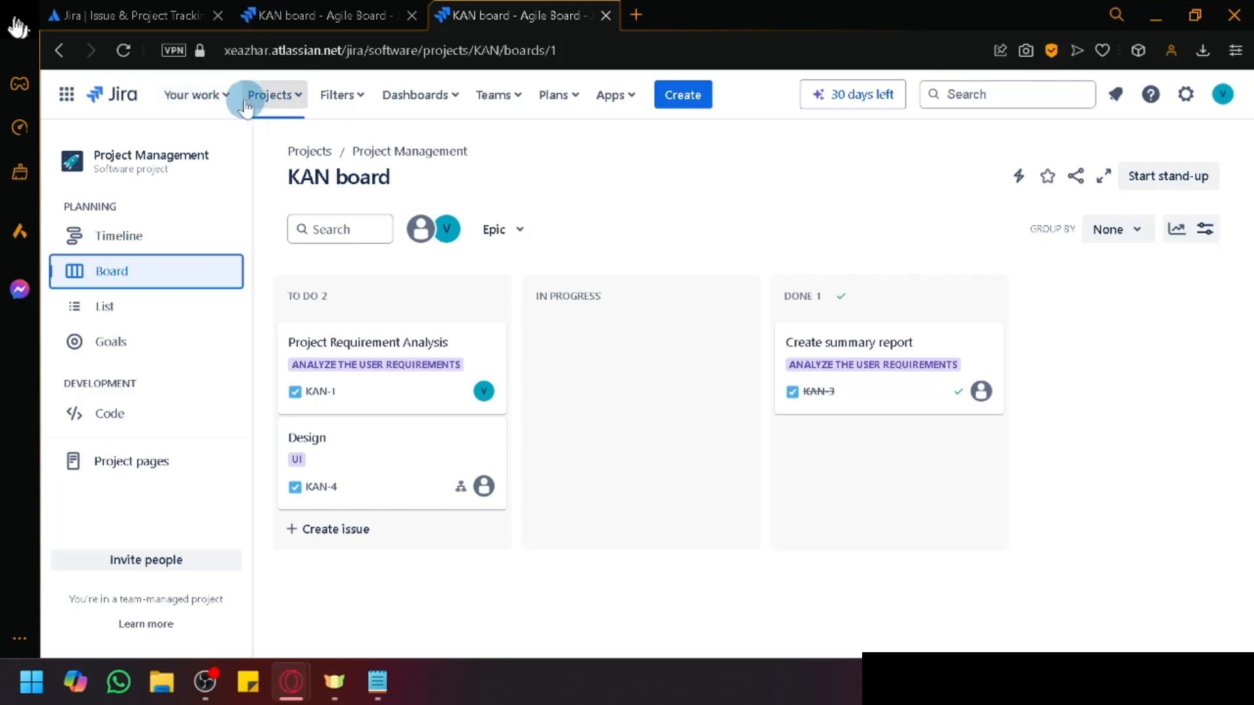
Step: In the Your work dropdown, check Recent, Boards and Assigned to me, then open the full Your work page
click(222, 98)
scroll(204, 156, up, 5)
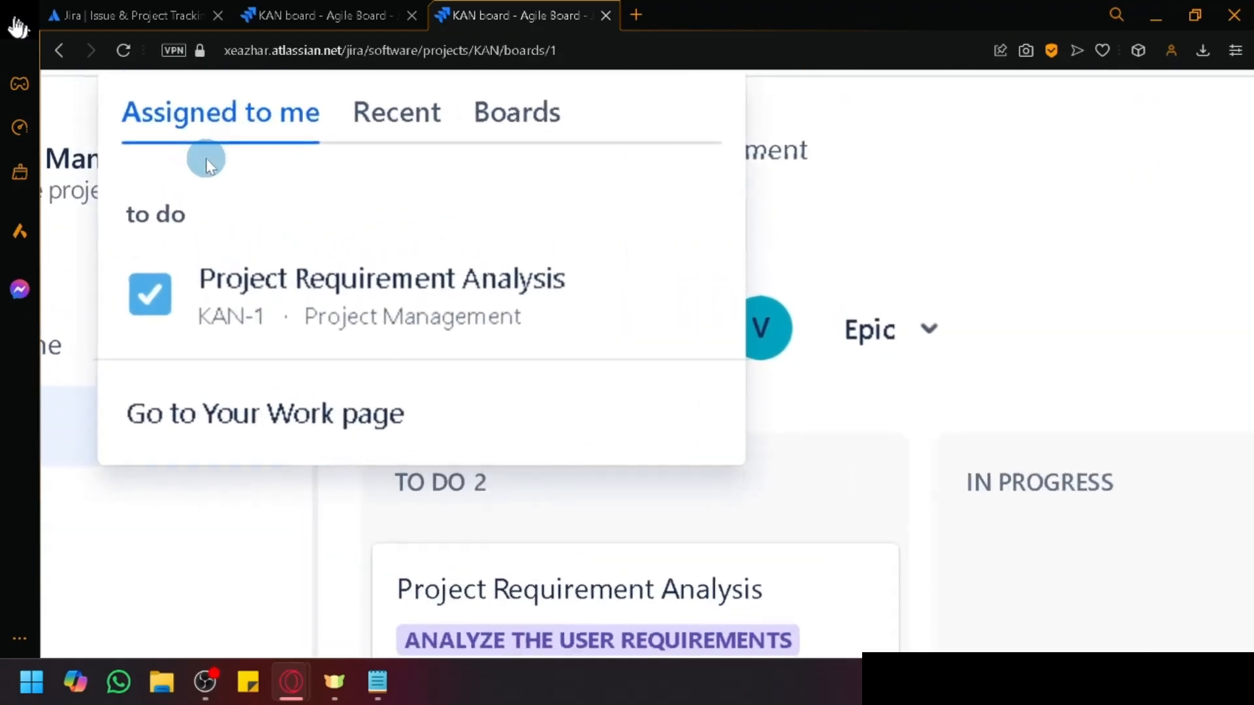
scroll(206, 160, up, 2)
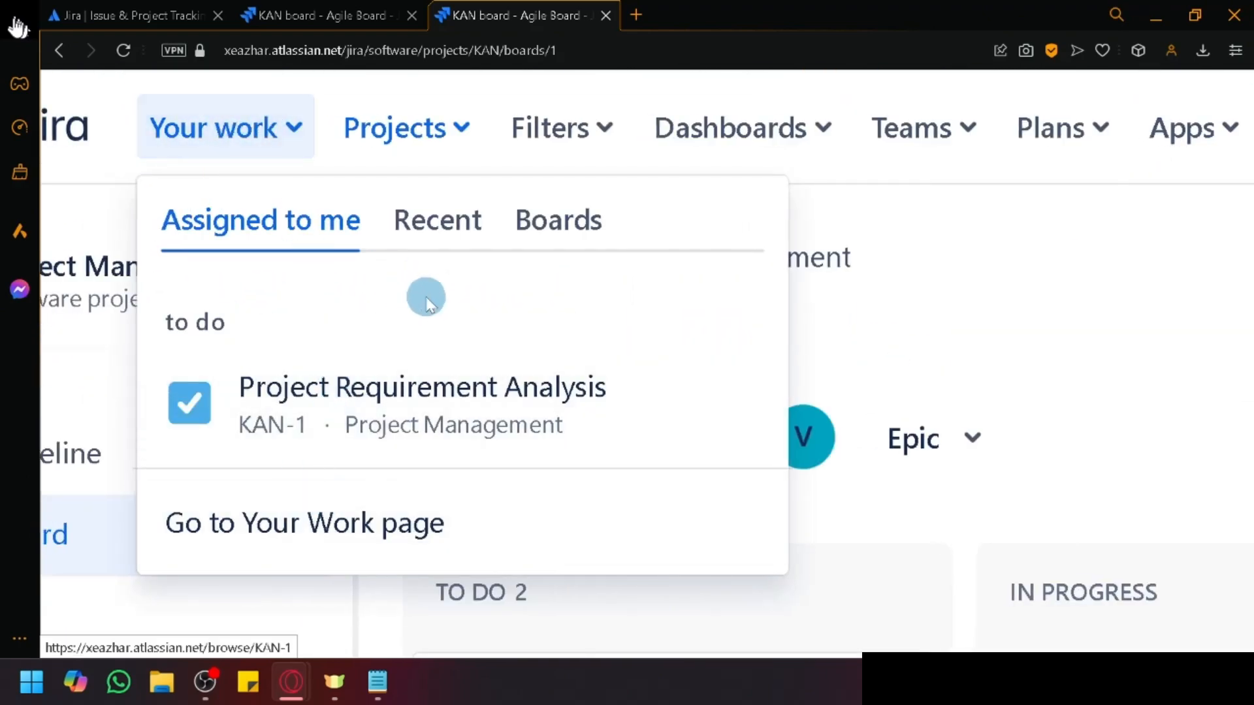
click(436, 241)
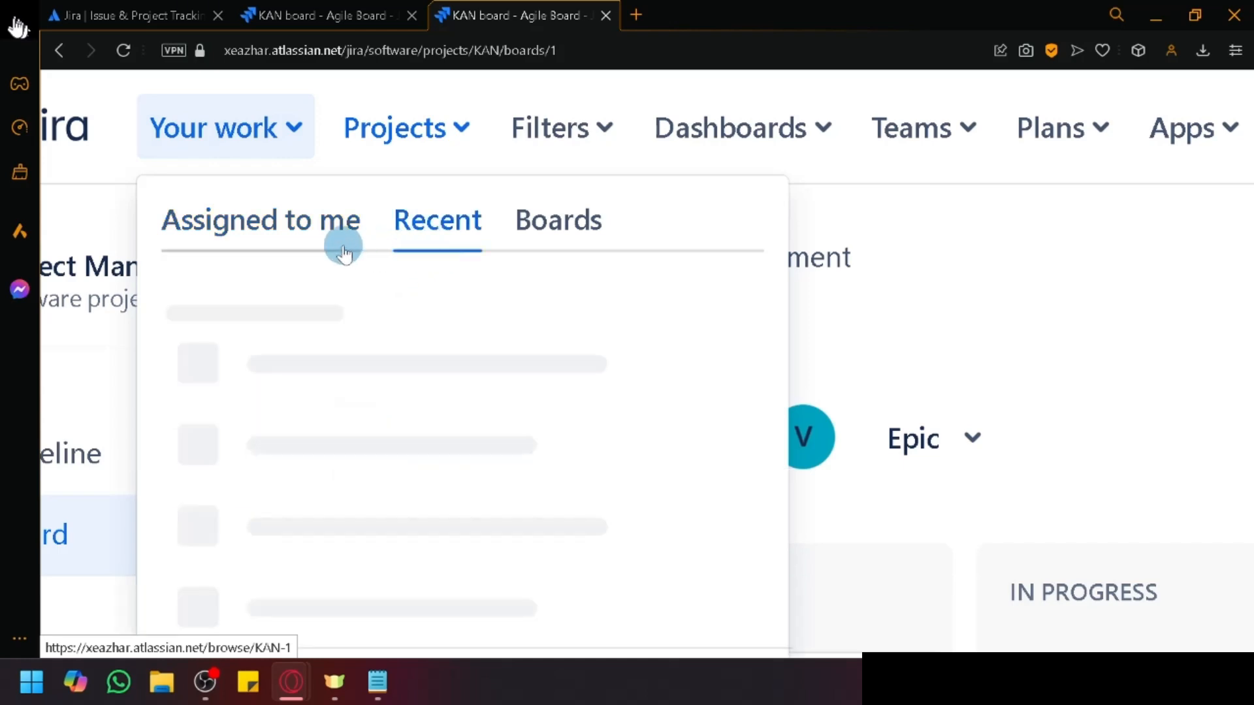
scroll(431, 437, down, 2)
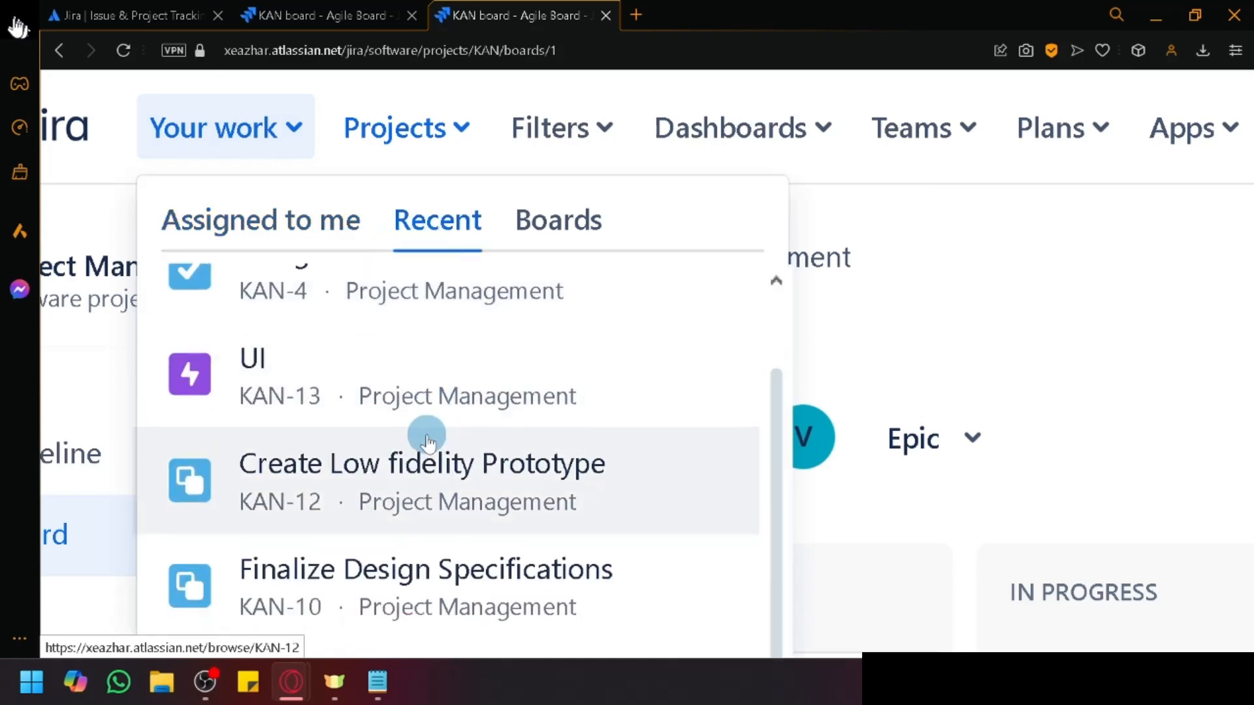
scroll(470, 339, up, 2)
click(529, 230)
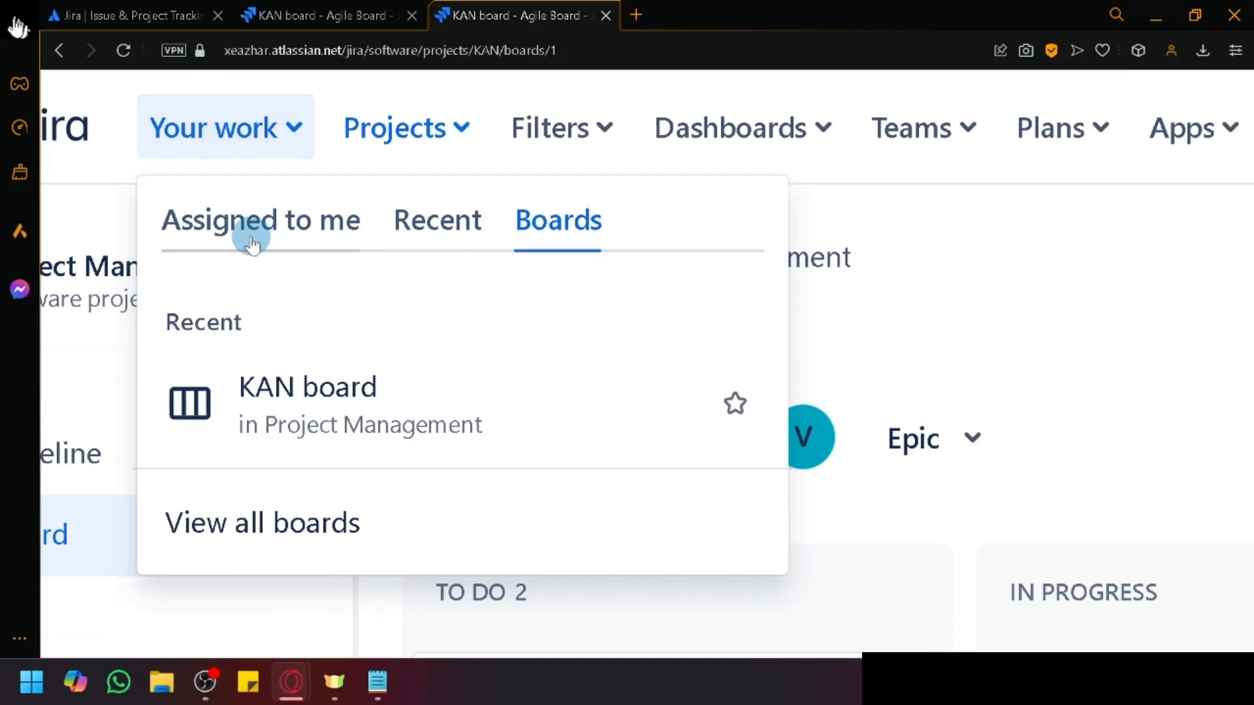
click(245, 235)
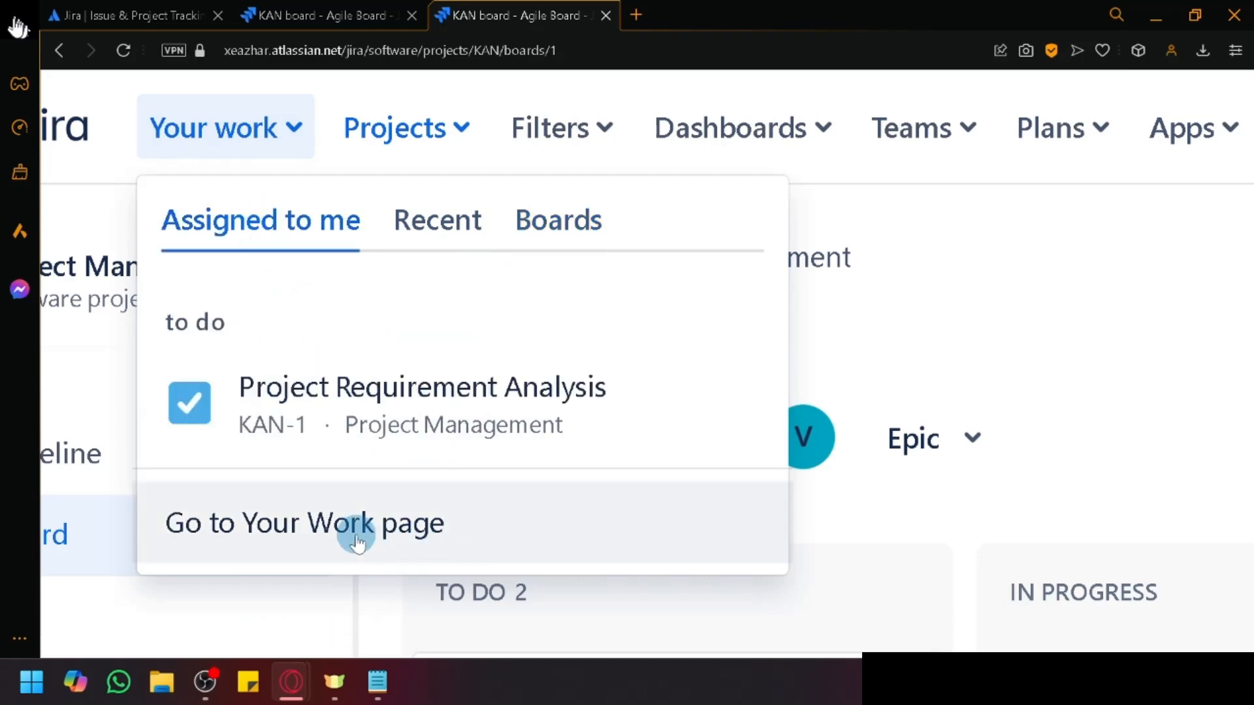
click(351, 528)
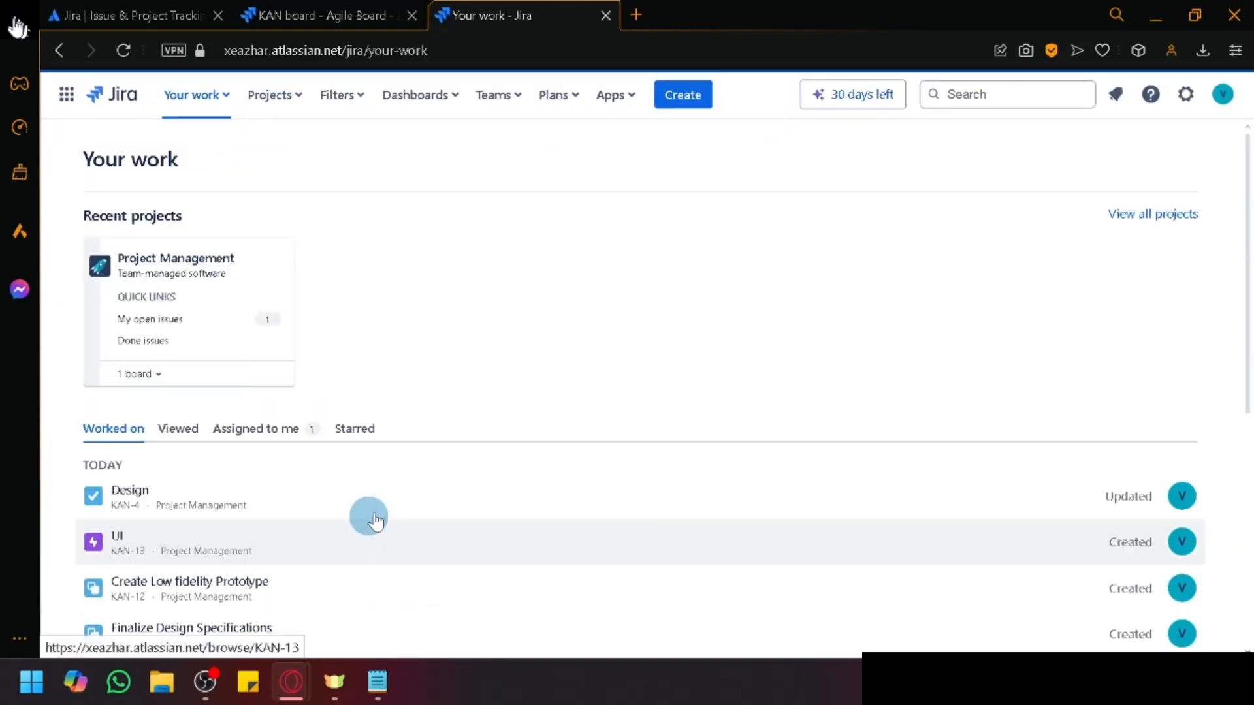
Step: Scroll through the Your work page, briefly selecting the word 'projects' in its heading
scroll(493, 403, down, 6)
scroll(480, 410, up, 6)
scroll(481, 415, down, 6)
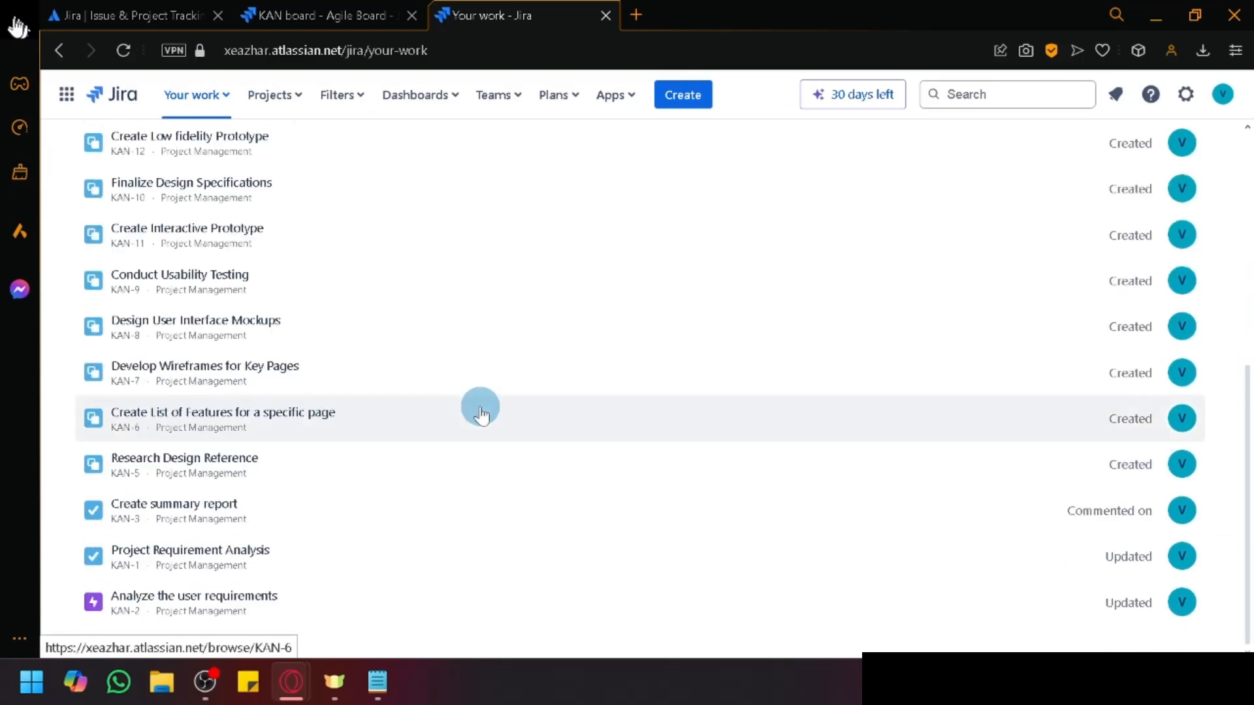
scroll(482, 415, up, 6)
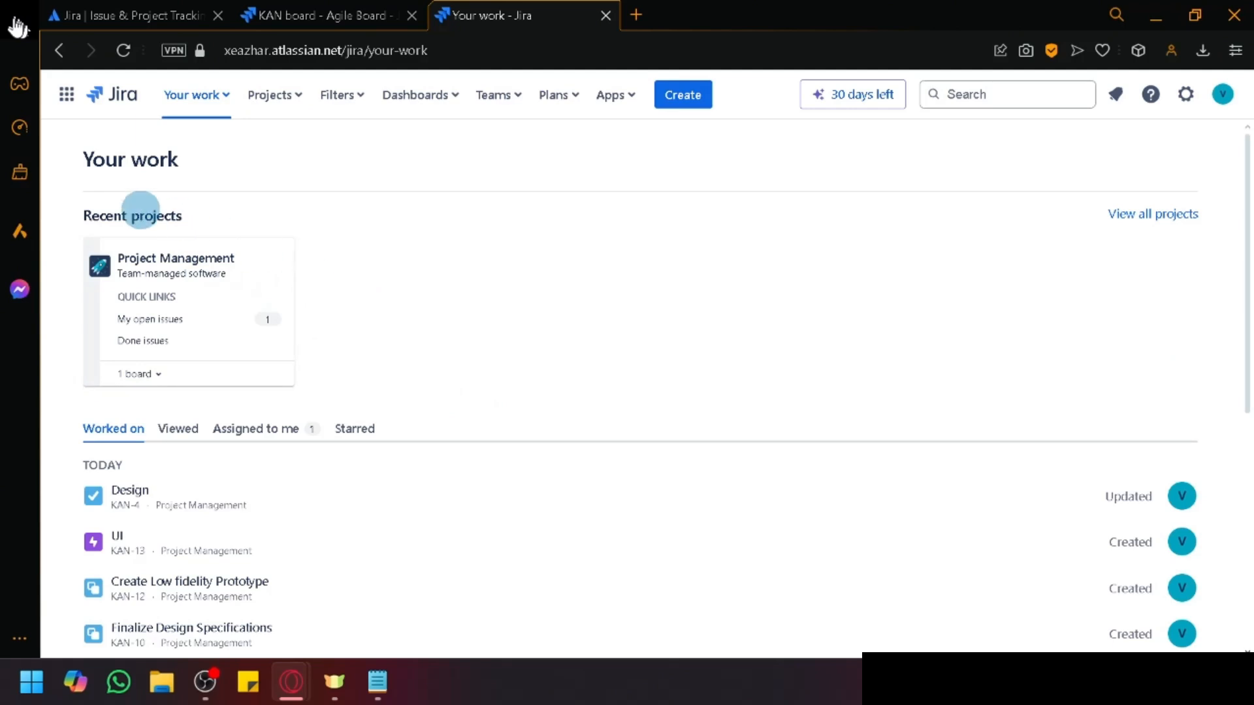
drag(182, 216, 134, 213)
click(402, 270)
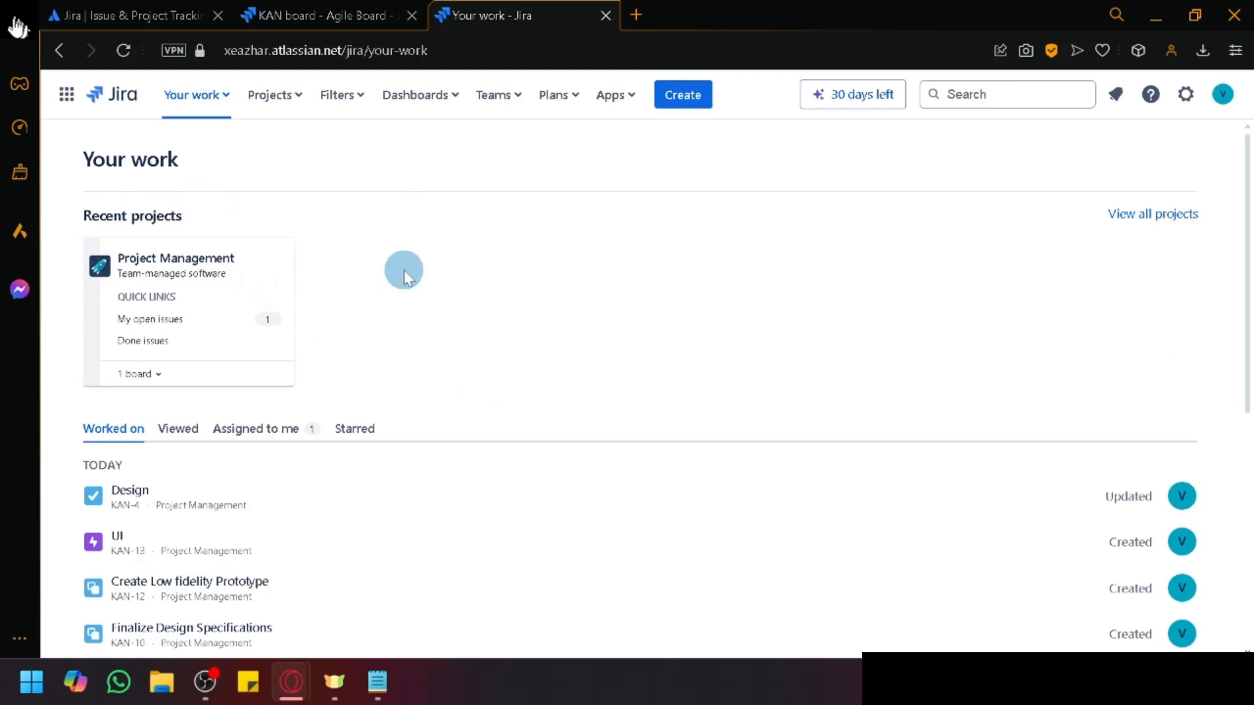
scroll(403, 270, down, 6)
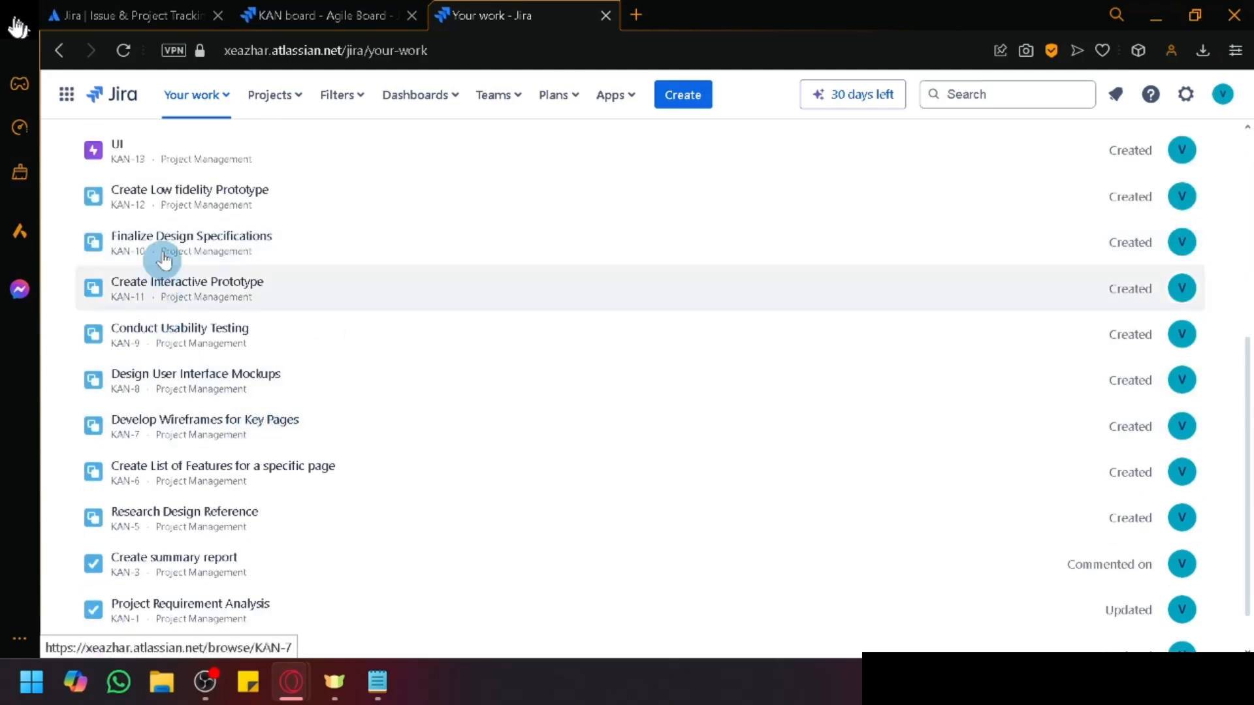
scroll(159, 252, up, 3)
scroll(168, 327, down, 4)
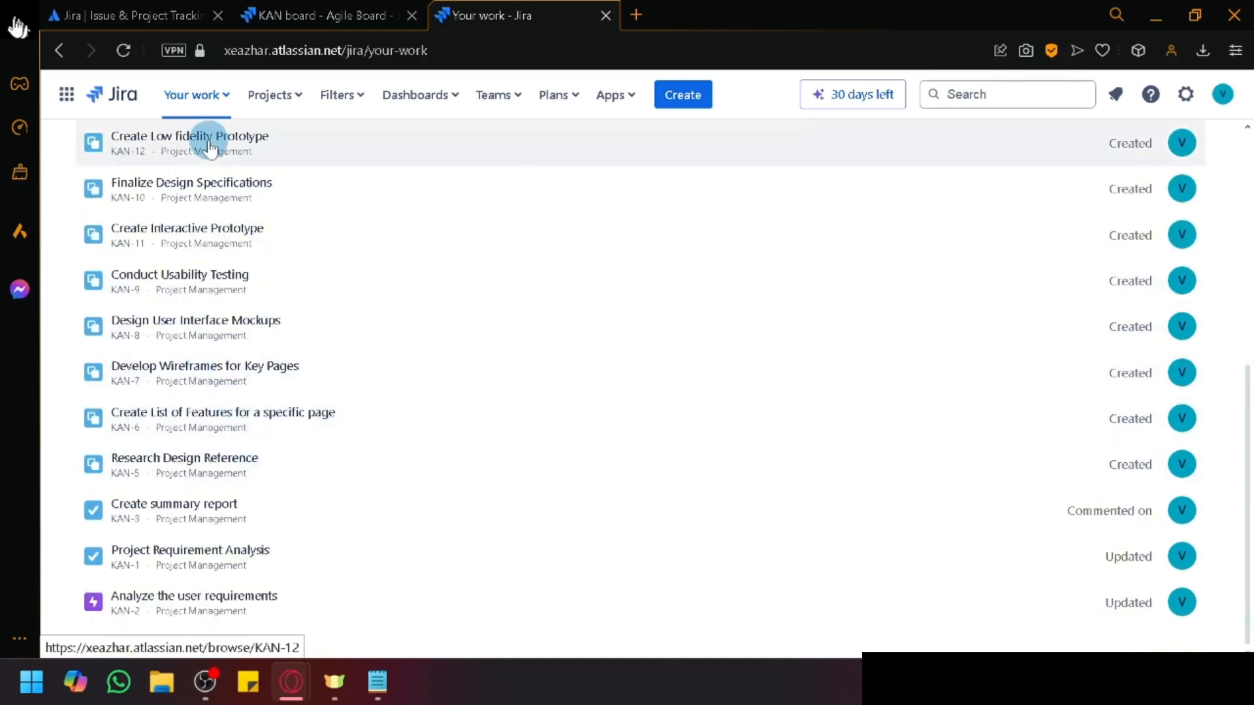
scroll(280, 394, up, 5)
scroll(286, 457, down, 5)
scroll(286, 466, up, 5)
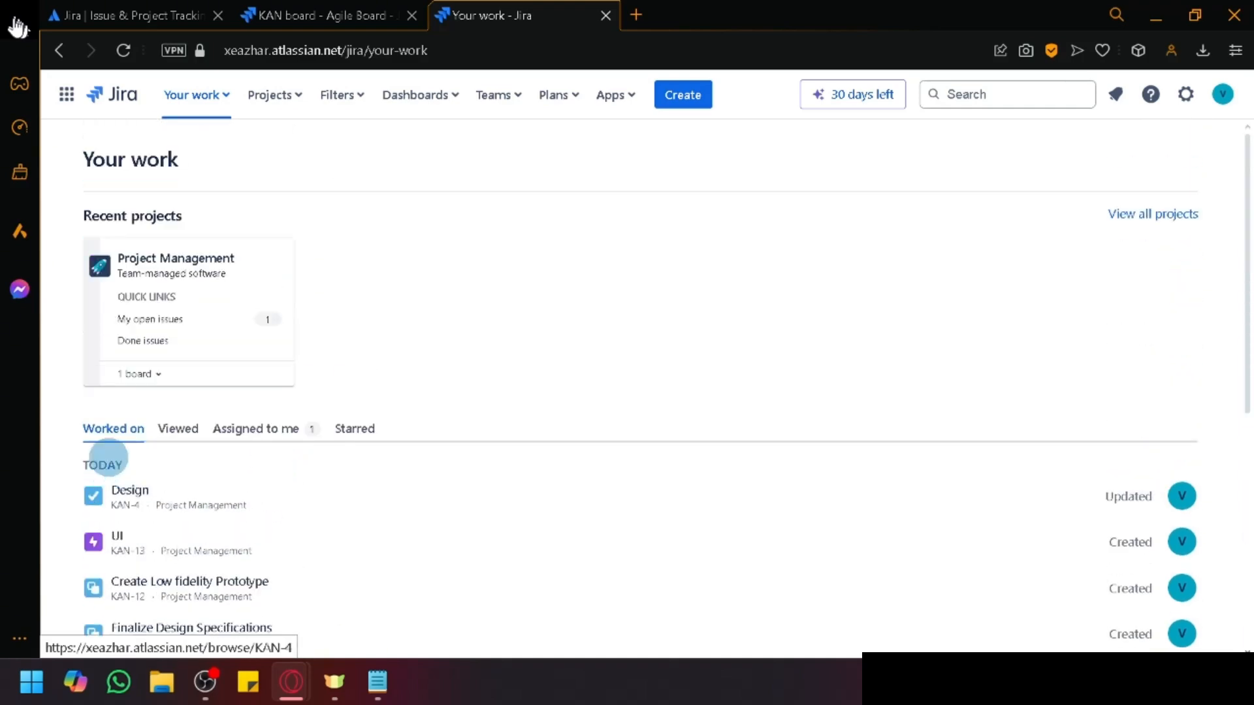
Step: Switch among Viewed, Starred and Assigned to me, ending on KAN-1 Project Requirement Analysis
click(178, 429)
scroll(257, 457, down, 3)
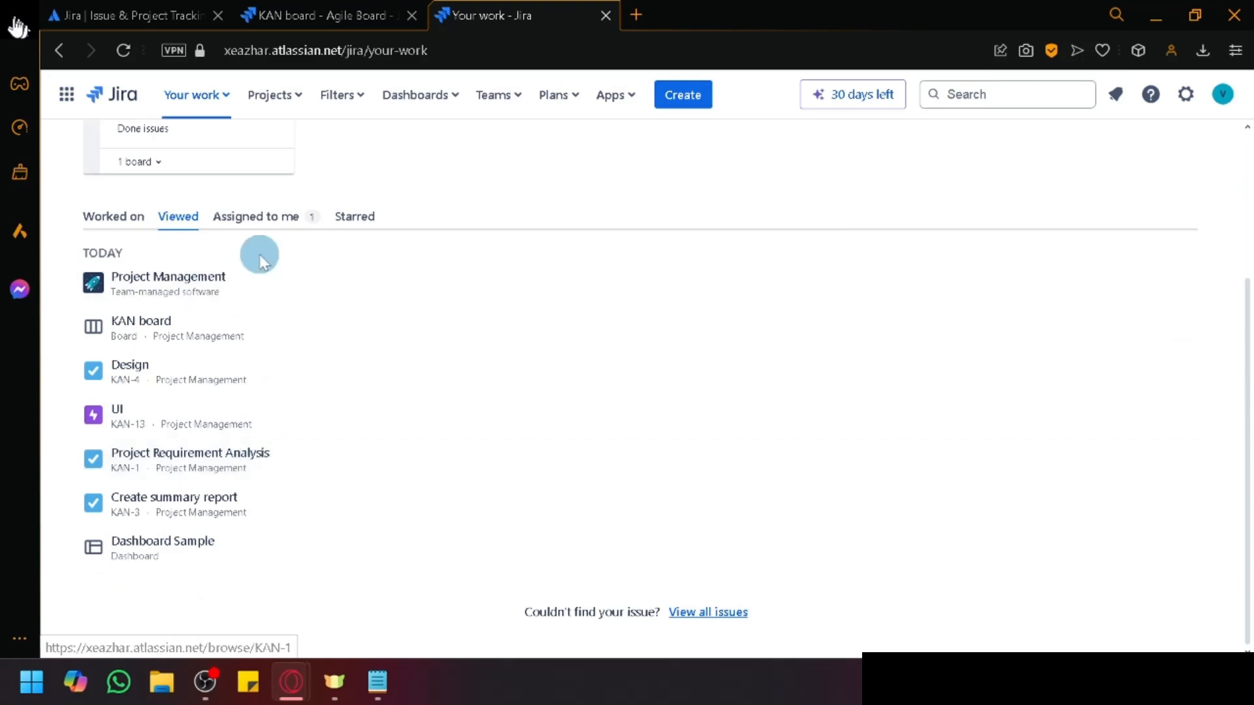
click(269, 214)
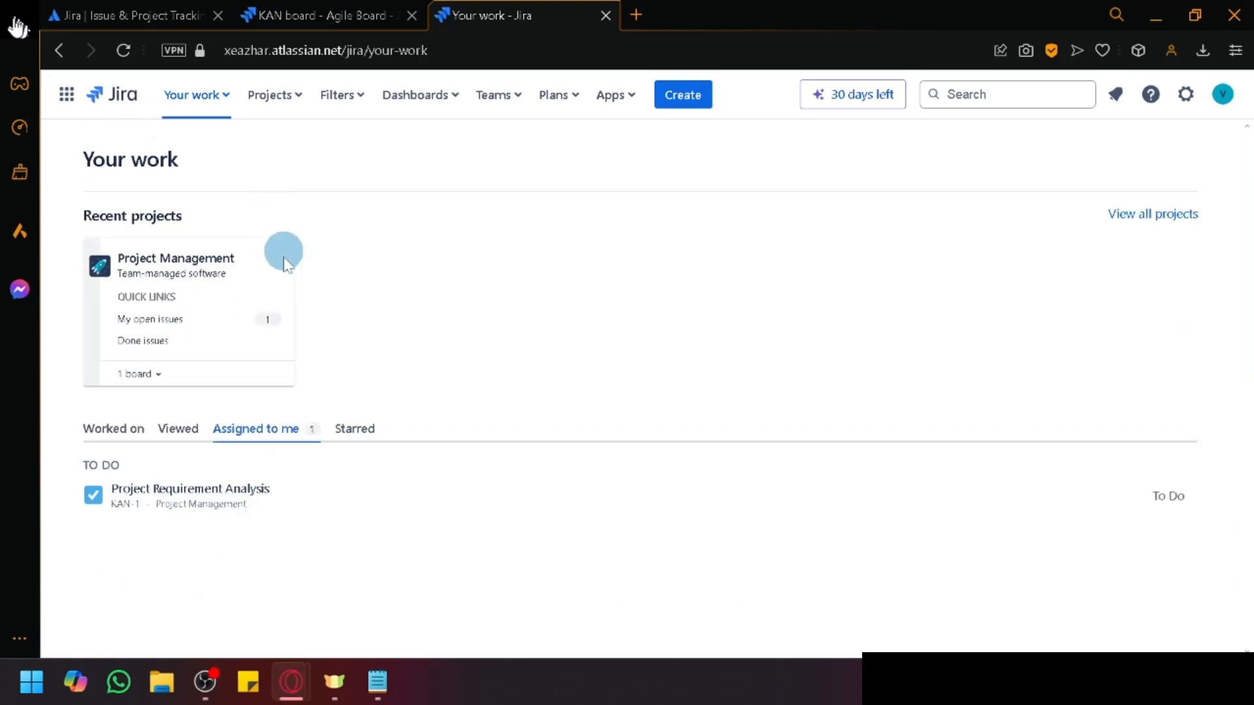
click(355, 429)
click(249, 434)
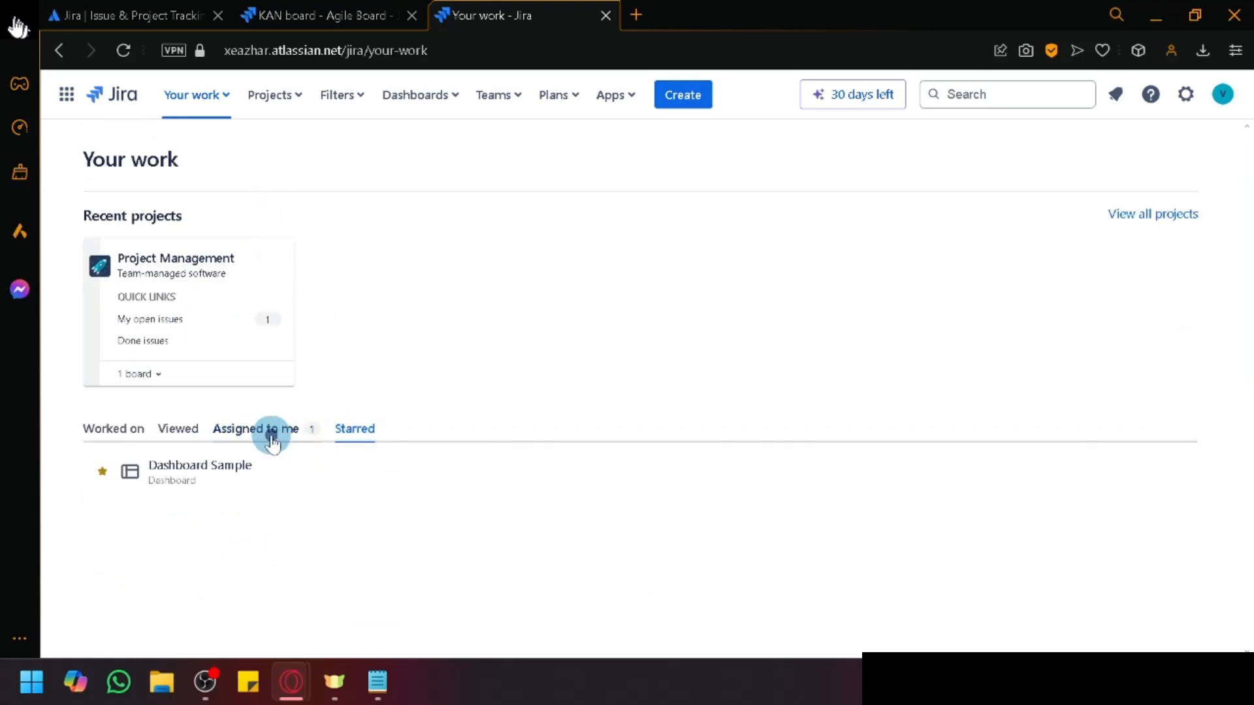
click(359, 428)
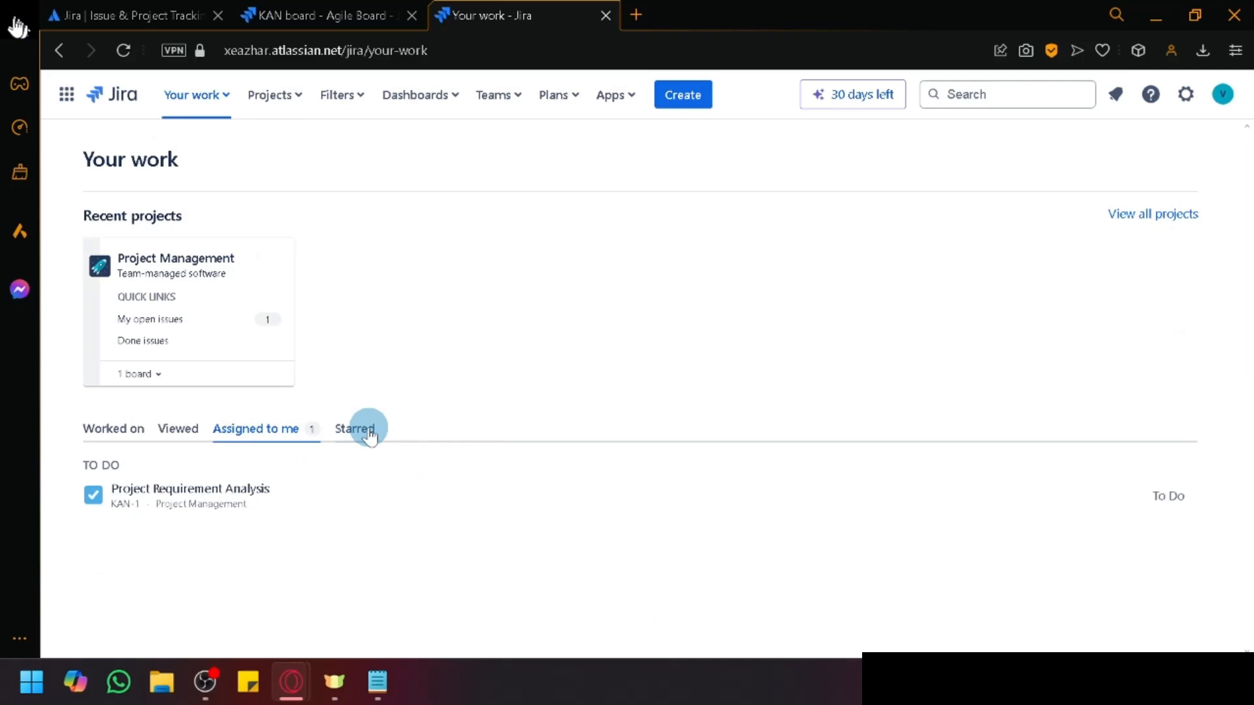
click(266, 428)
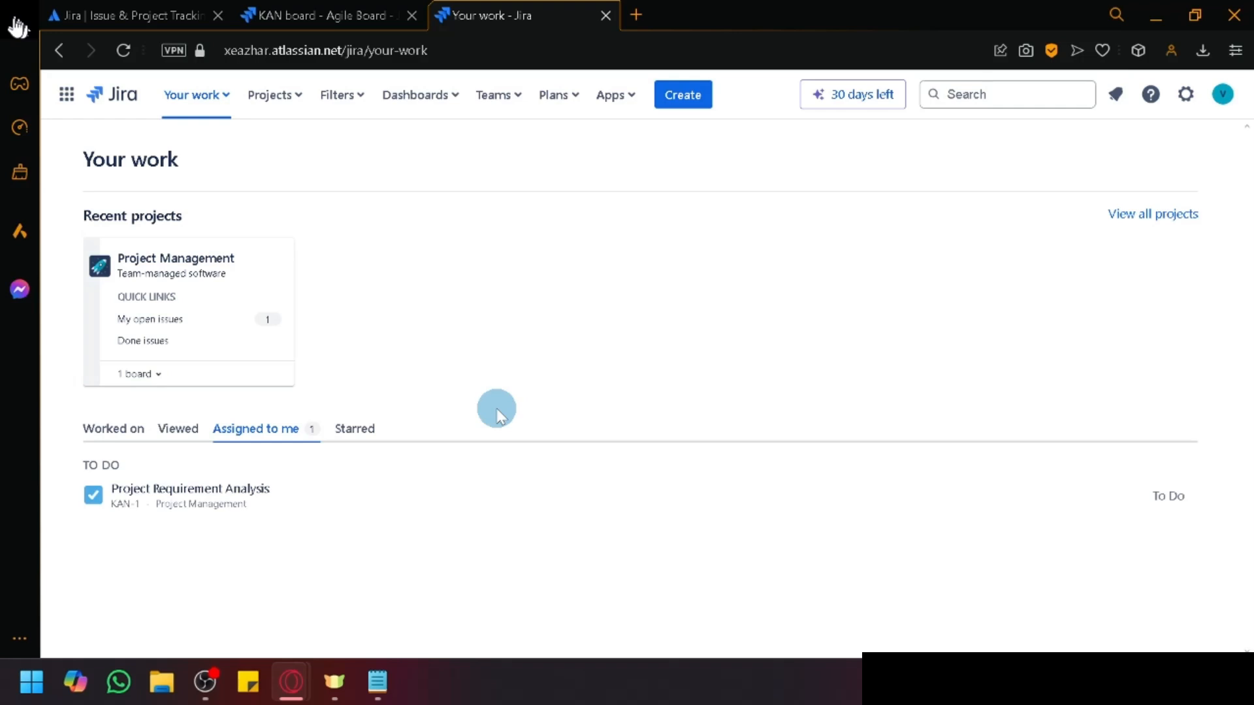
Step: Go to View all plans and open, then close, the Create plan form
click(574, 96)
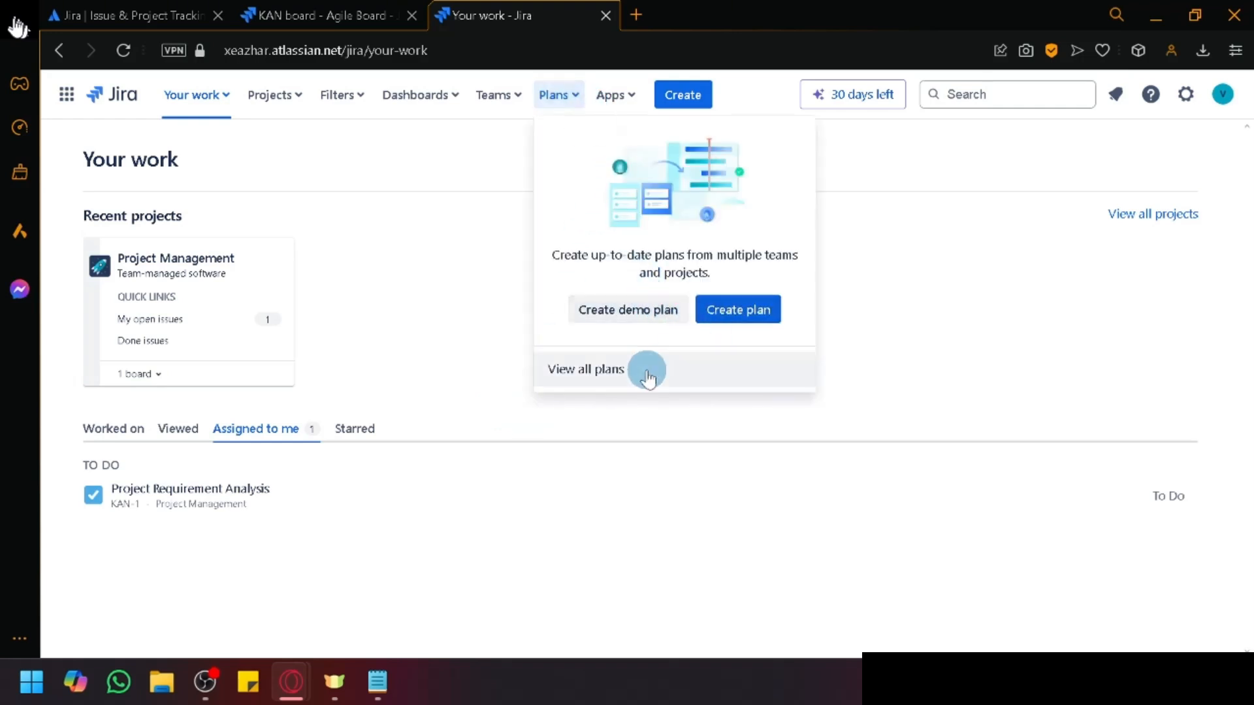
click(598, 376)
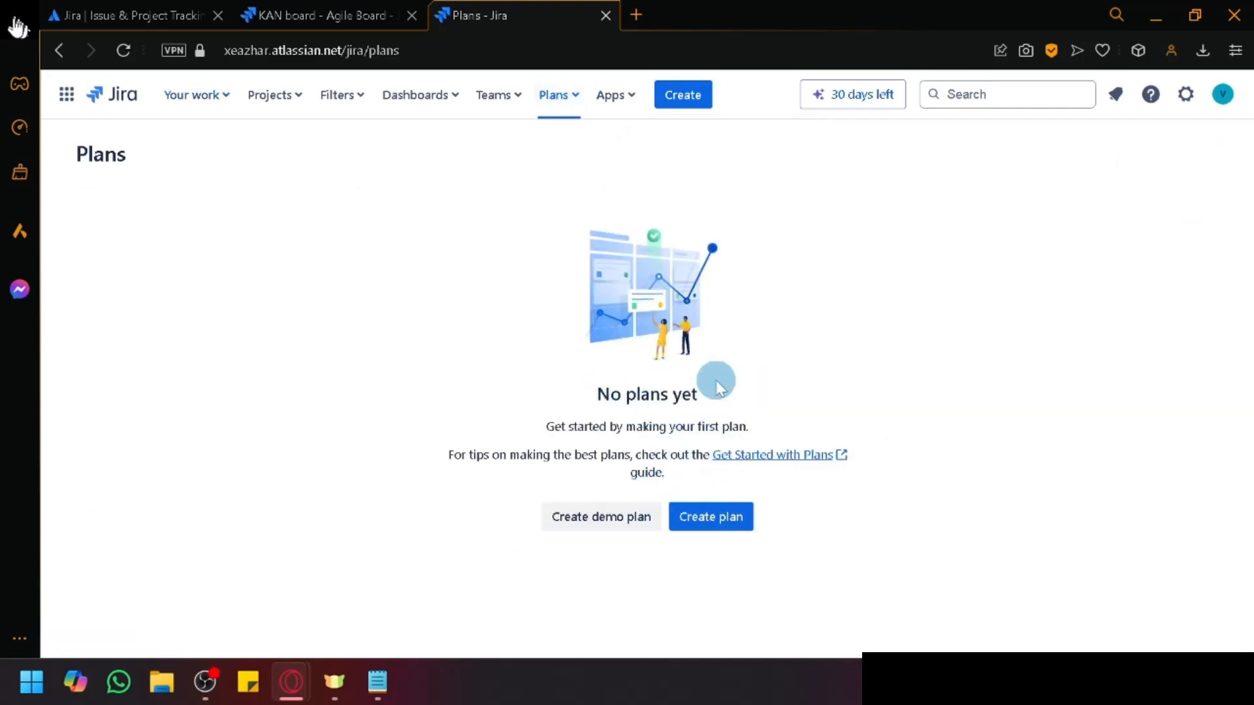
click(696, 517)
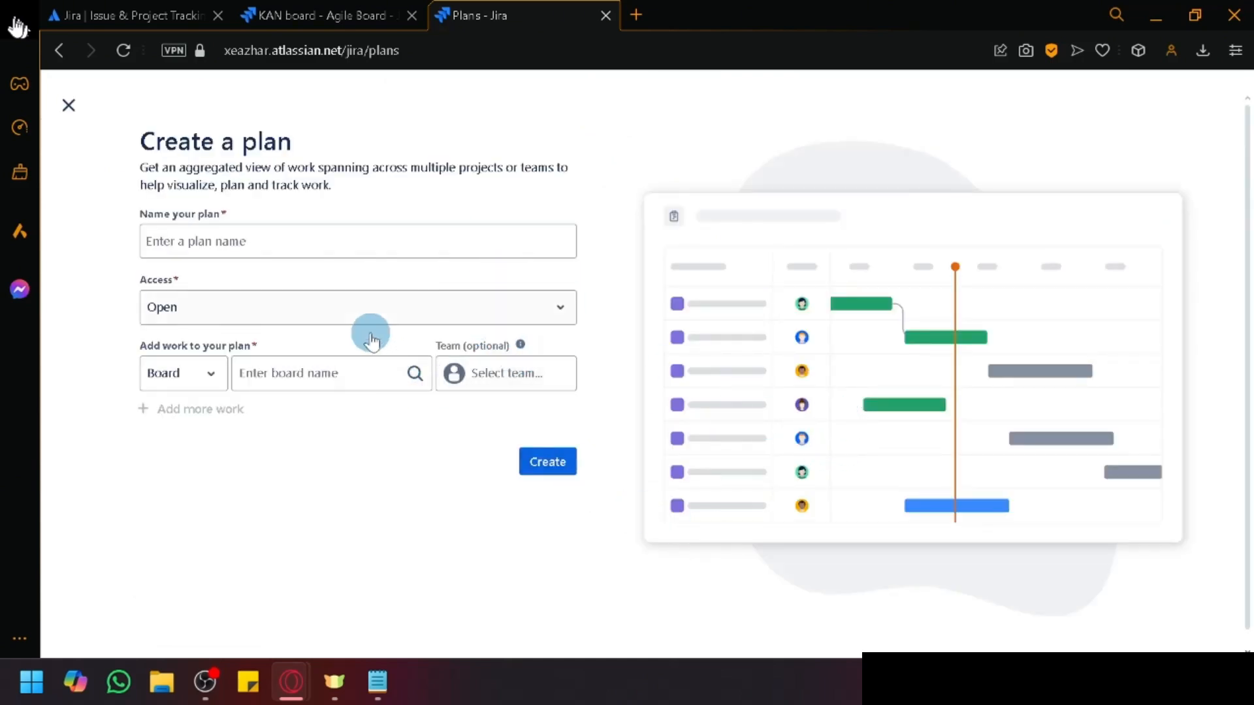
click(68, 107)
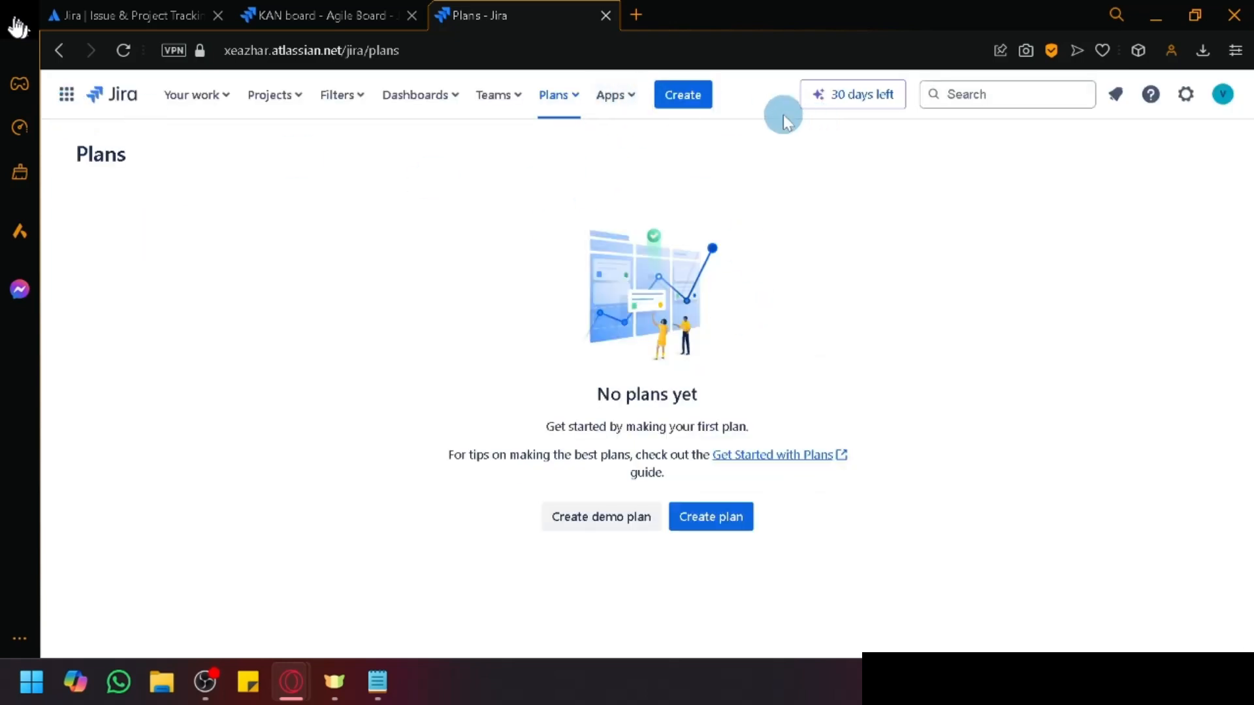
Step: Check and dismiss the premium trial popup and the notifications panel
click(833, 98)
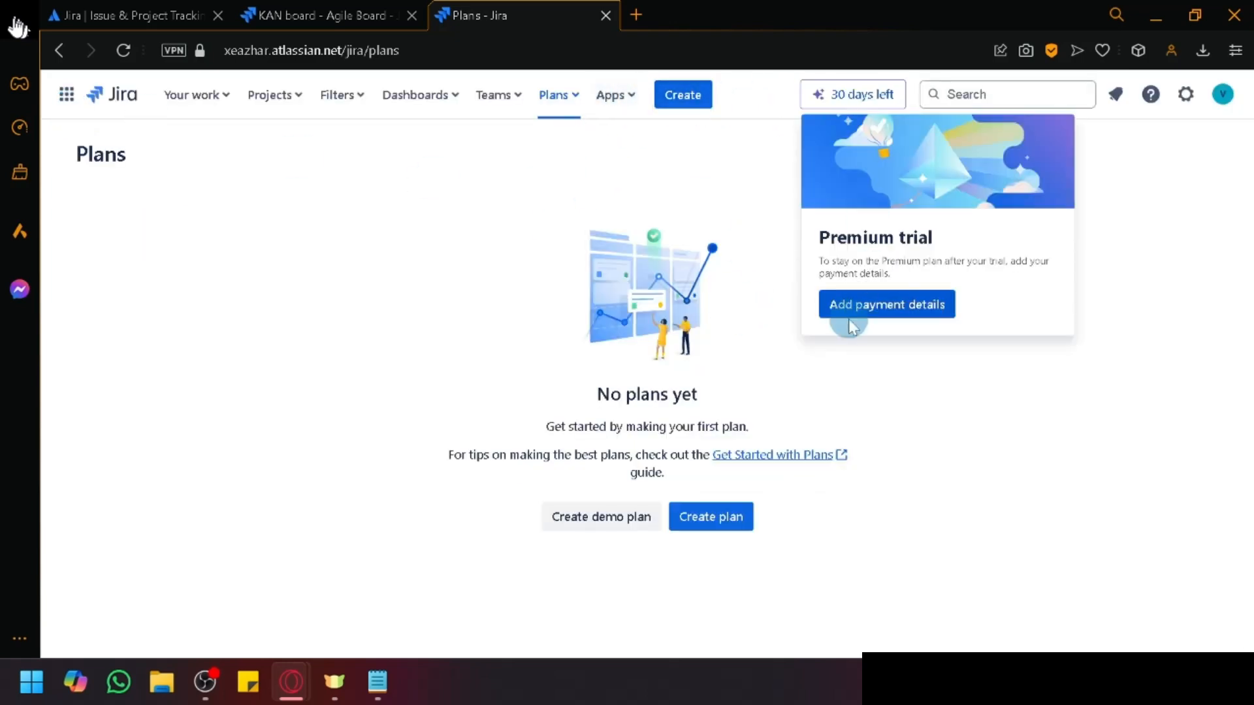
click(1168, 246)
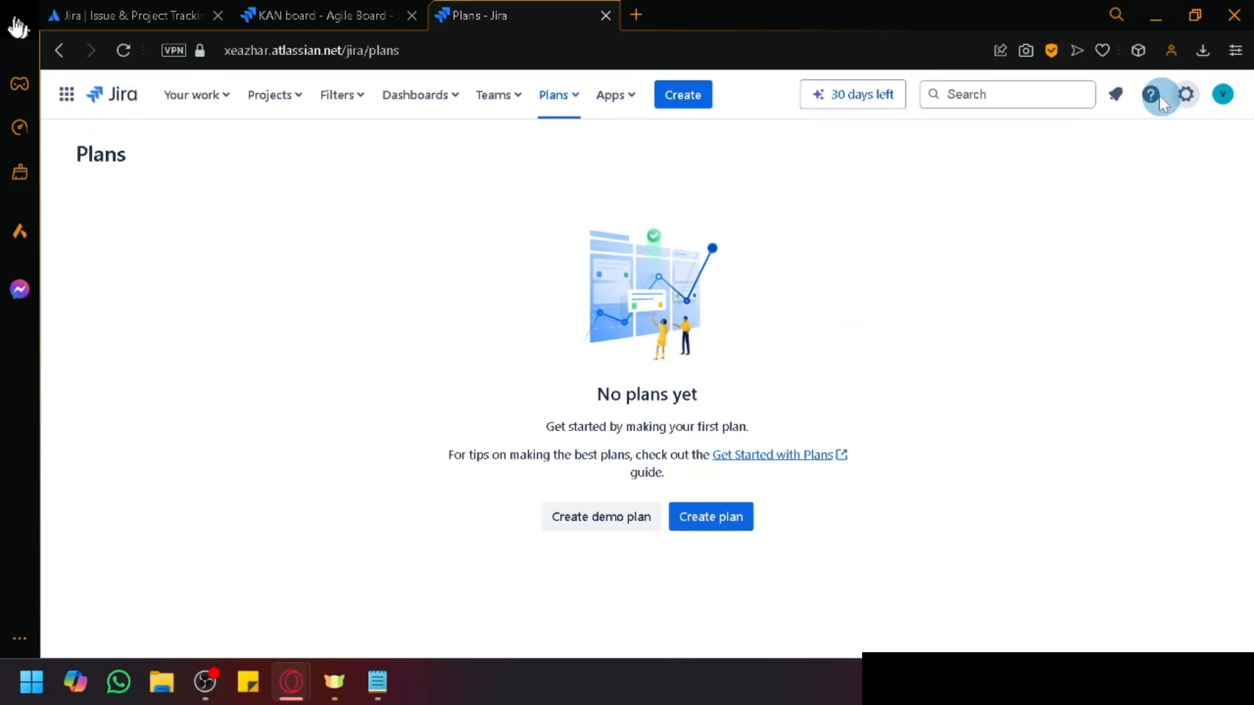
click(1115, 94)
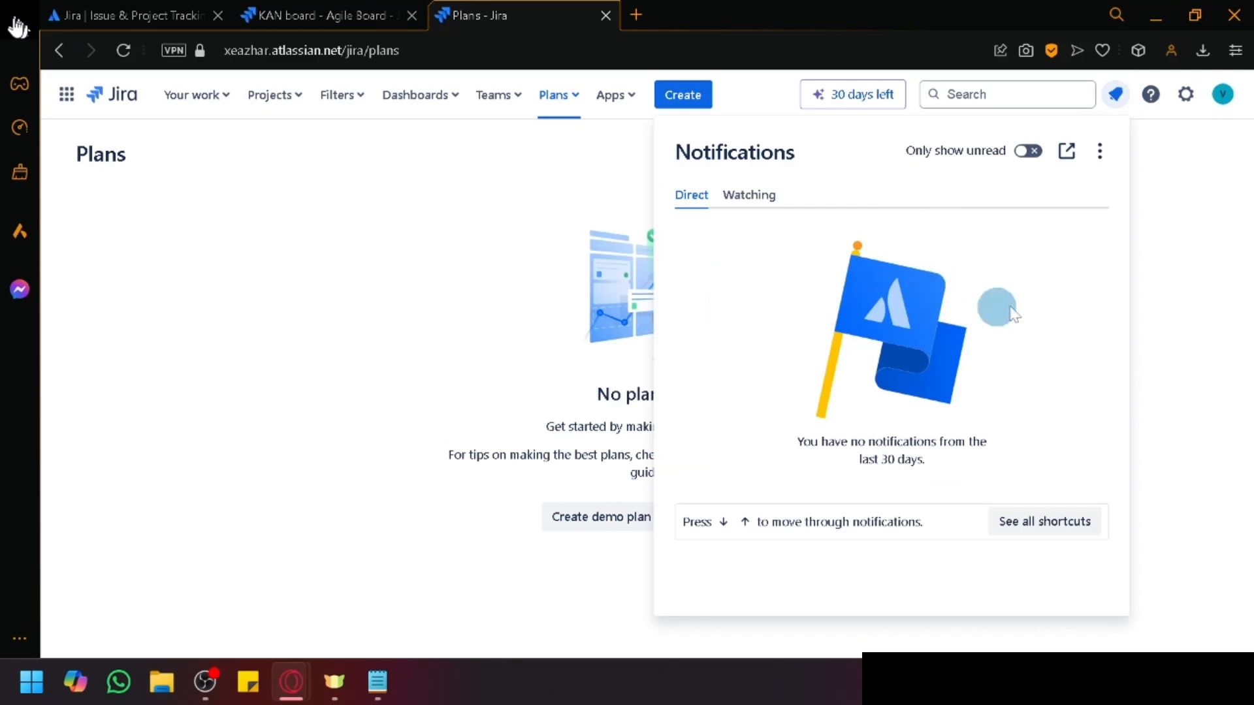
click(1212, 173)
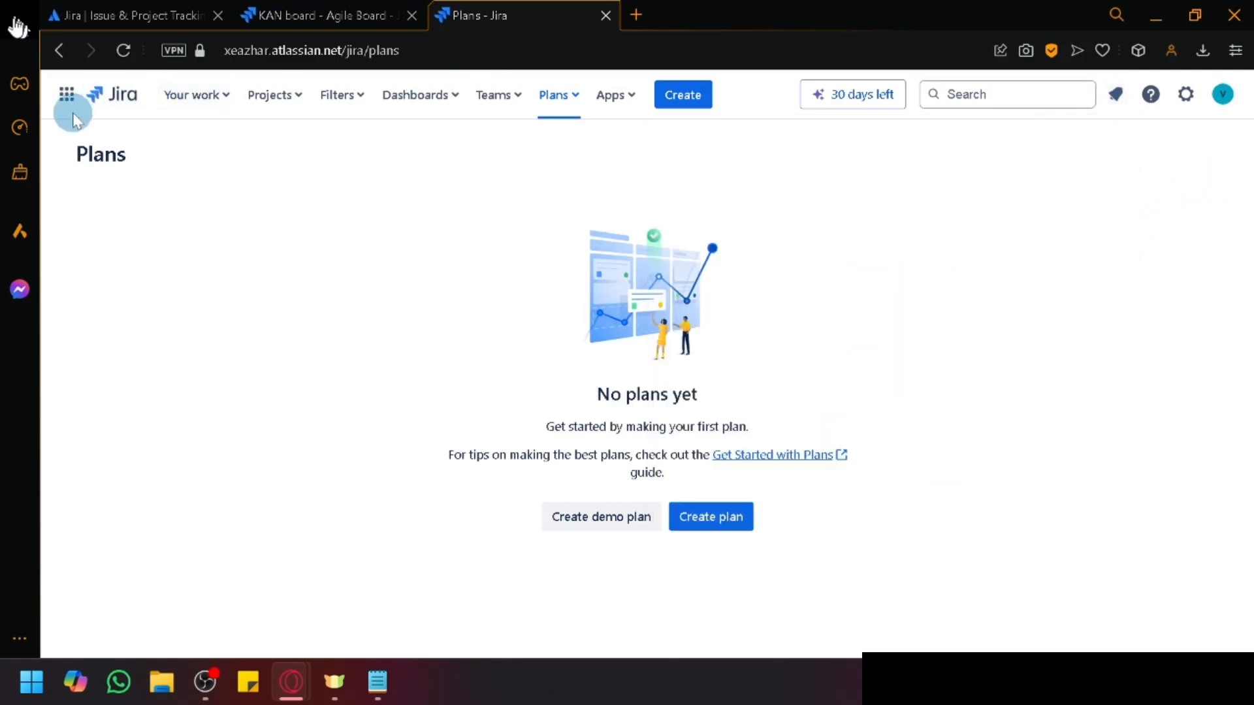
Step: From View all projects, pick the Scrum template and choose a team-managed project
click(262, 98)
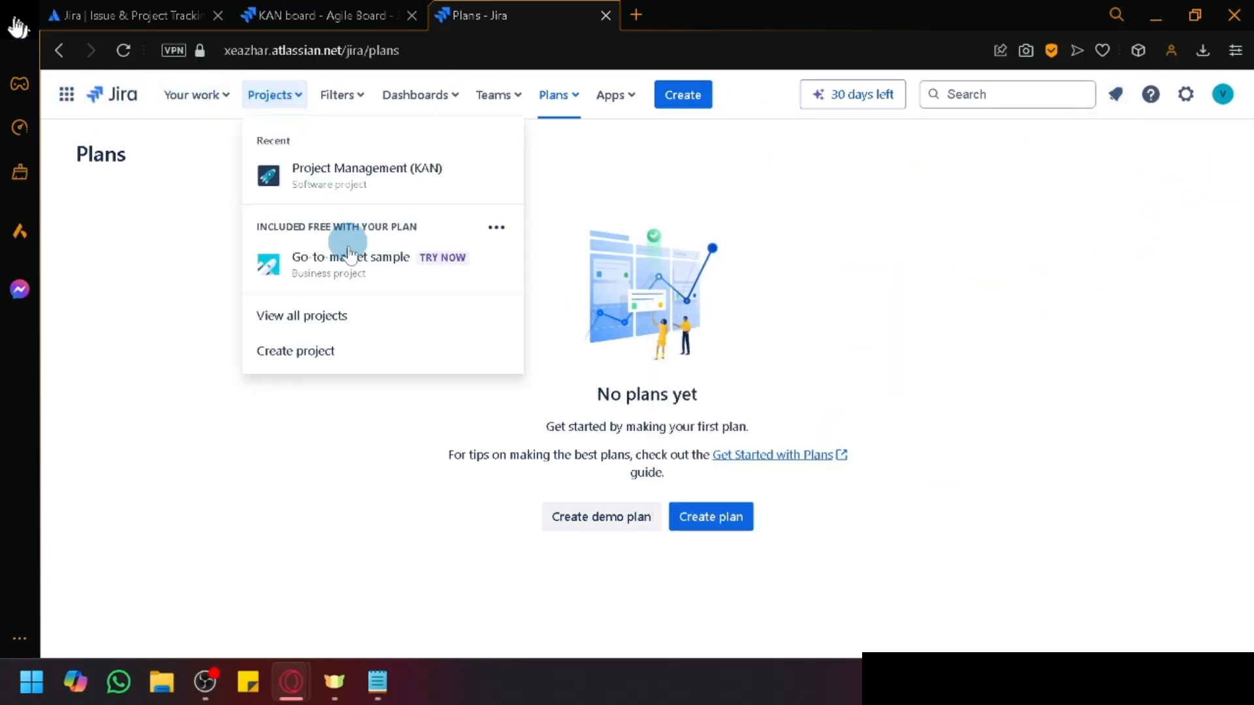
click(318, 316)
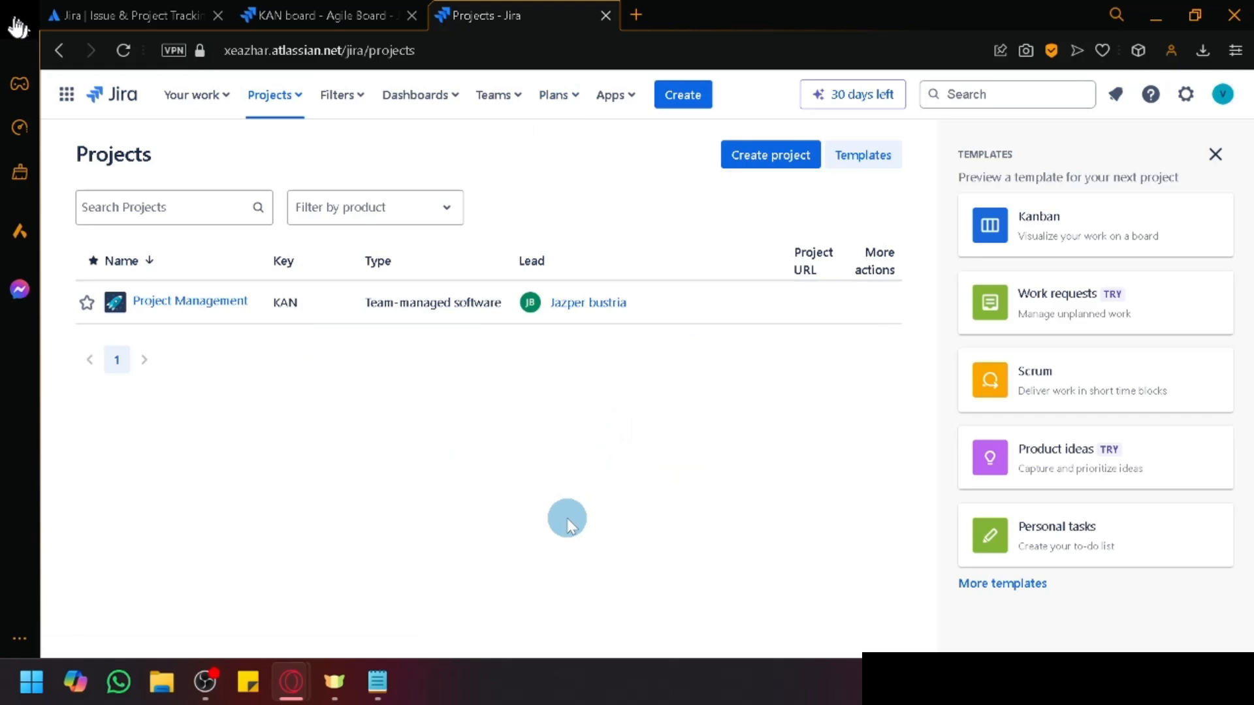
click(1079, 384)
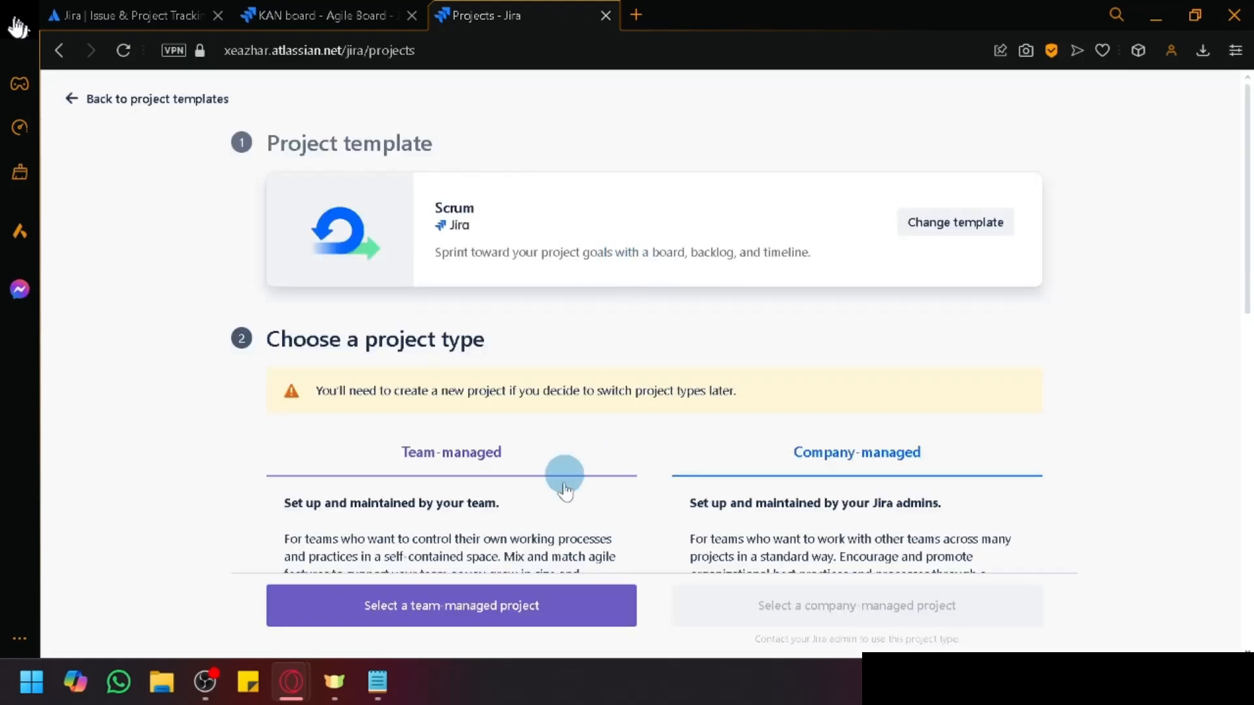
scroll(560, 486, down, 10)
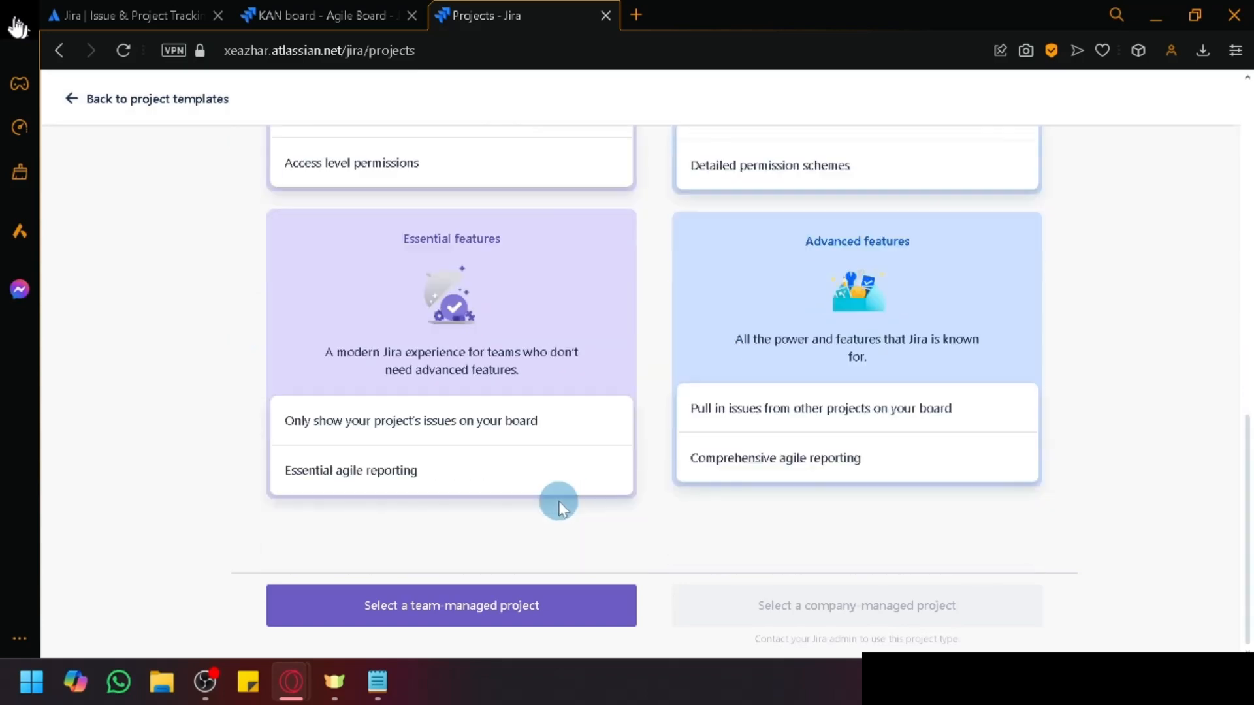
scroll(559, 500, up, 10)
click(516, 606)
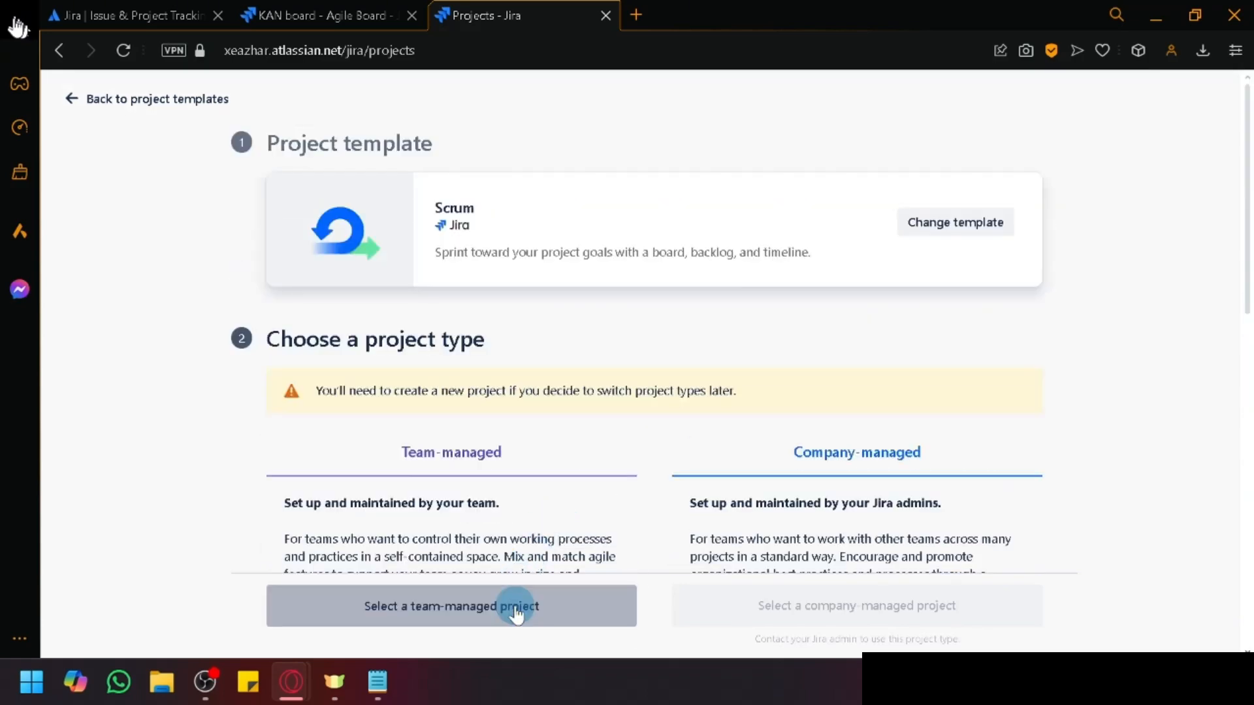
right_click(511, 604)
click(383, 566)
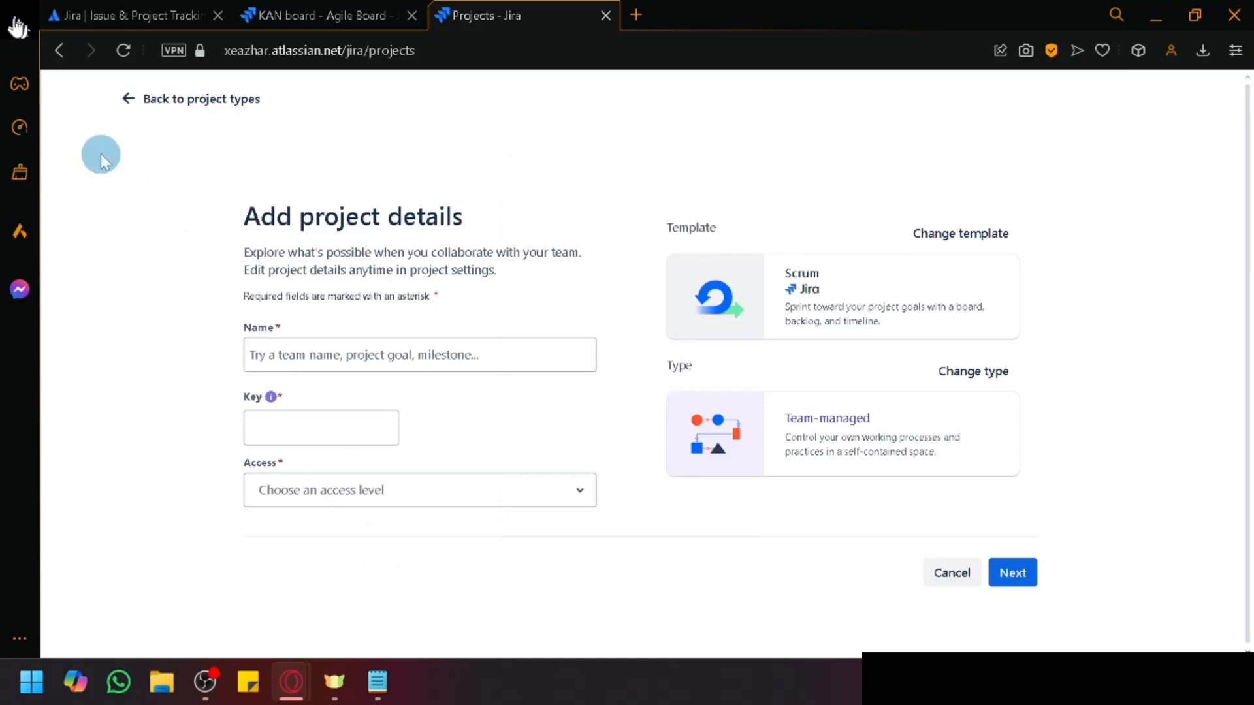
Step: Leave the new project wizard, back through project types and templates, and return to the KAN board
click(138, 99)
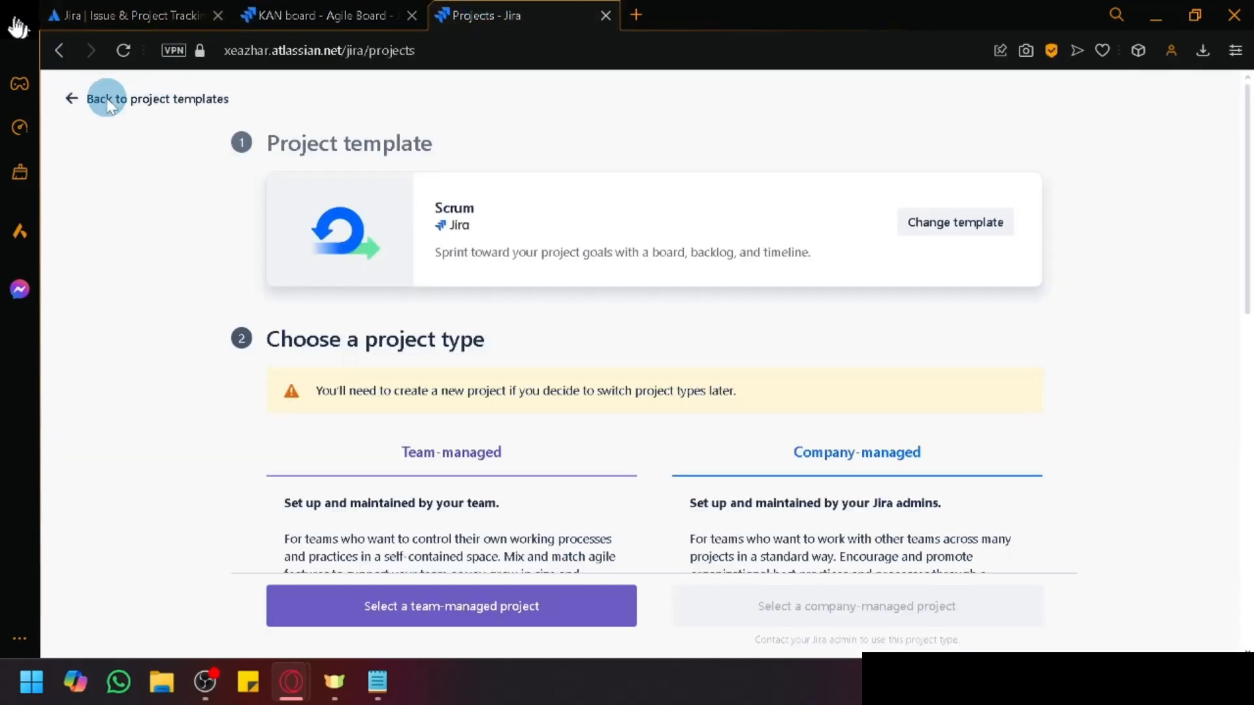
click(107, 100)
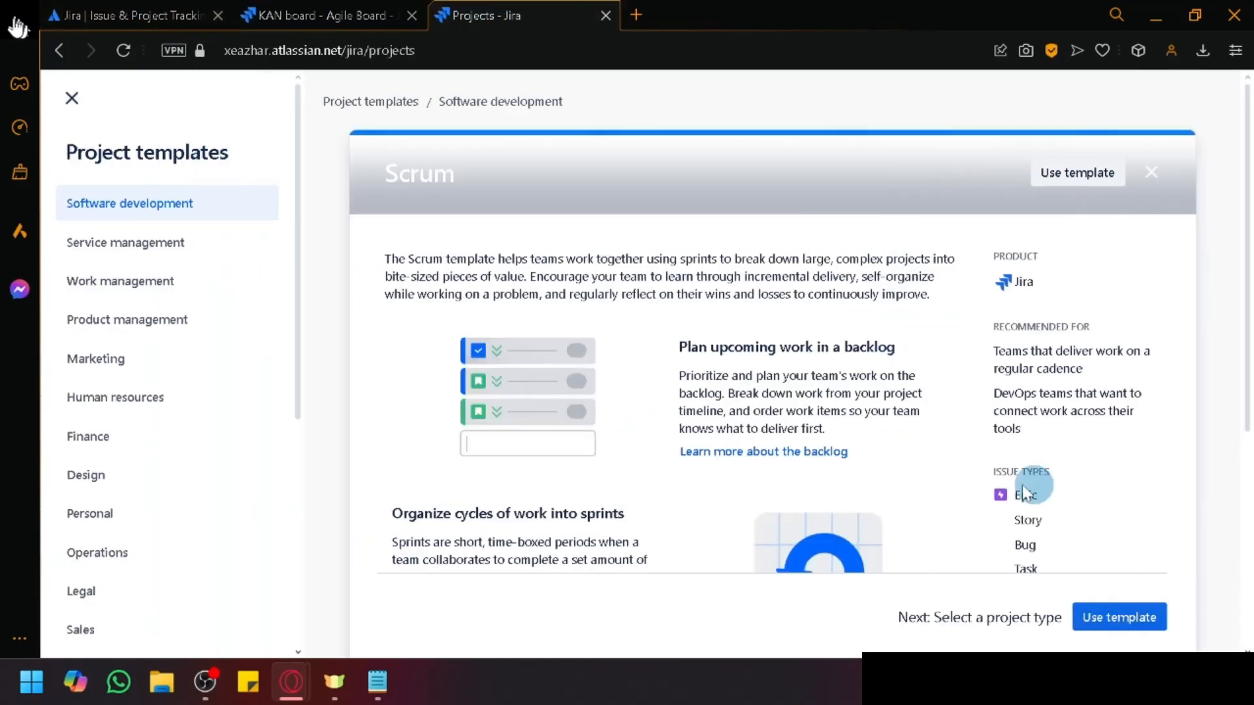
click(330, 14)
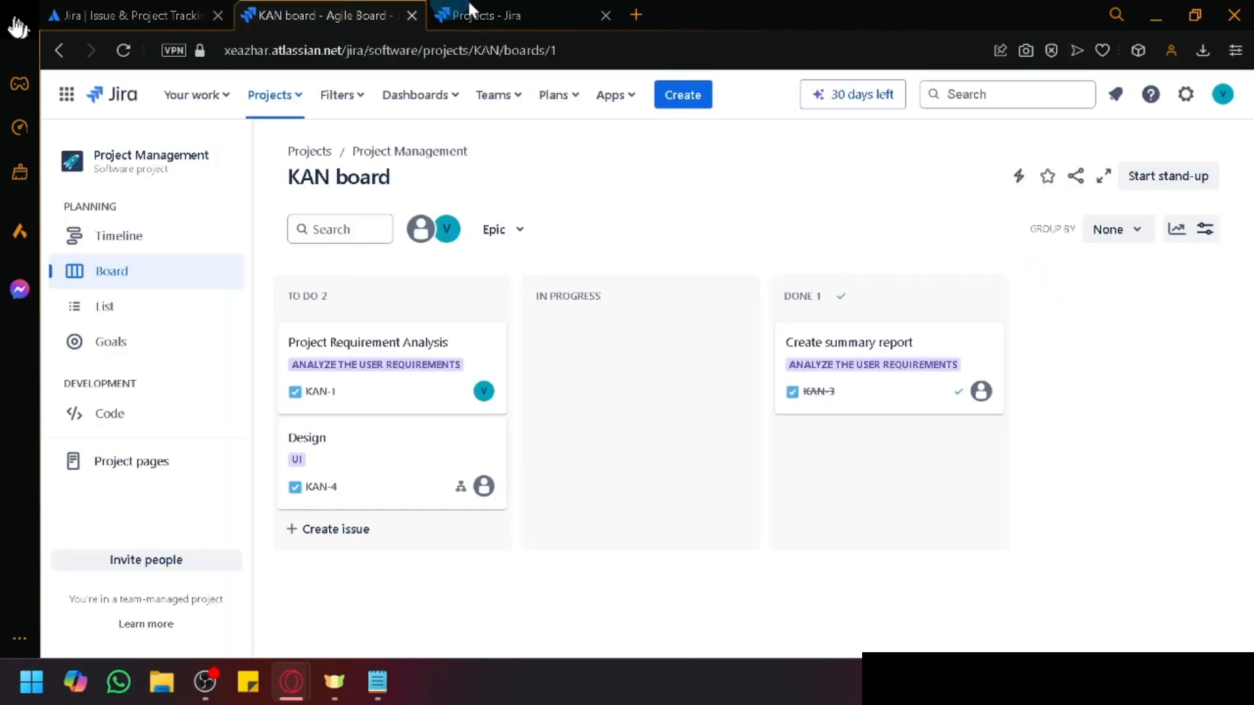